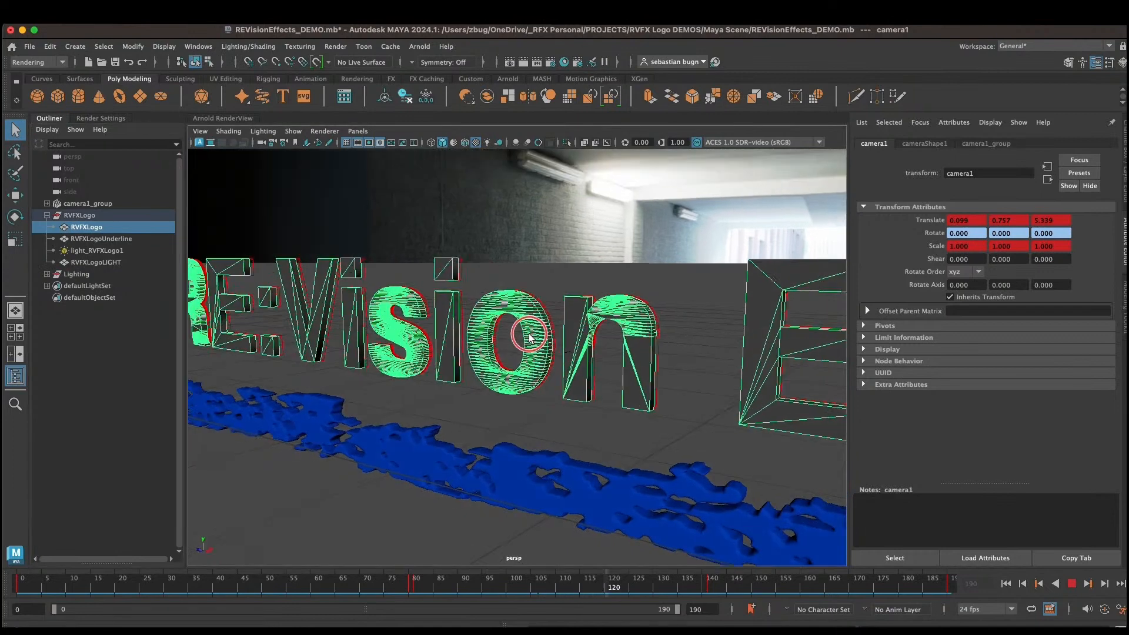
Step: Select the logo underline and then the logo light mesh in the outliner, and stop playback
click(105, 239)
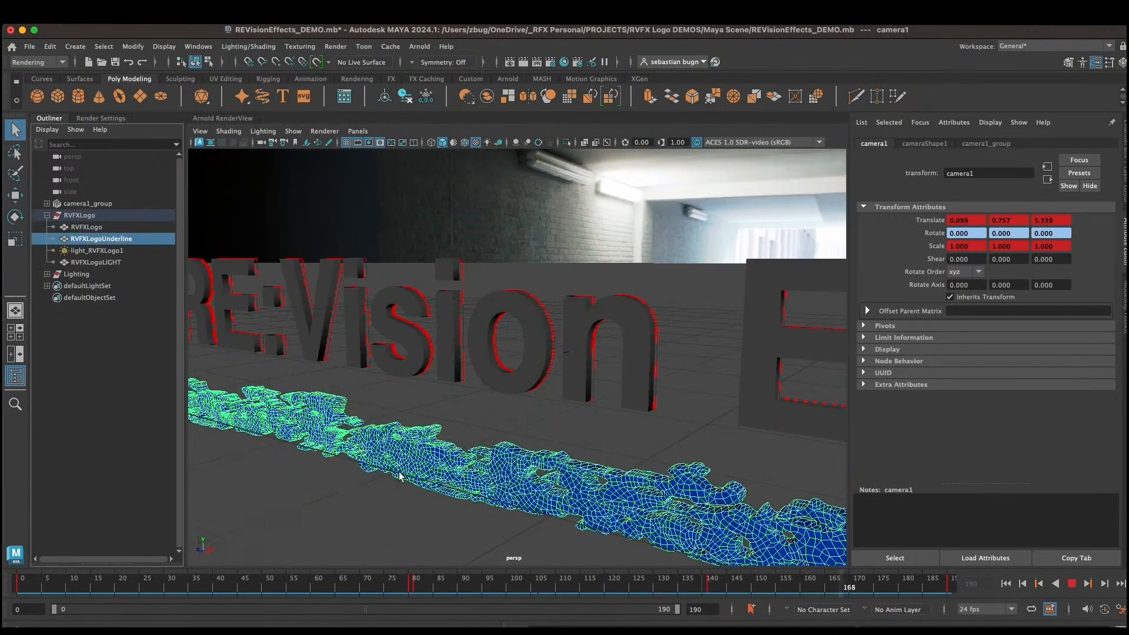
click(112, 250)
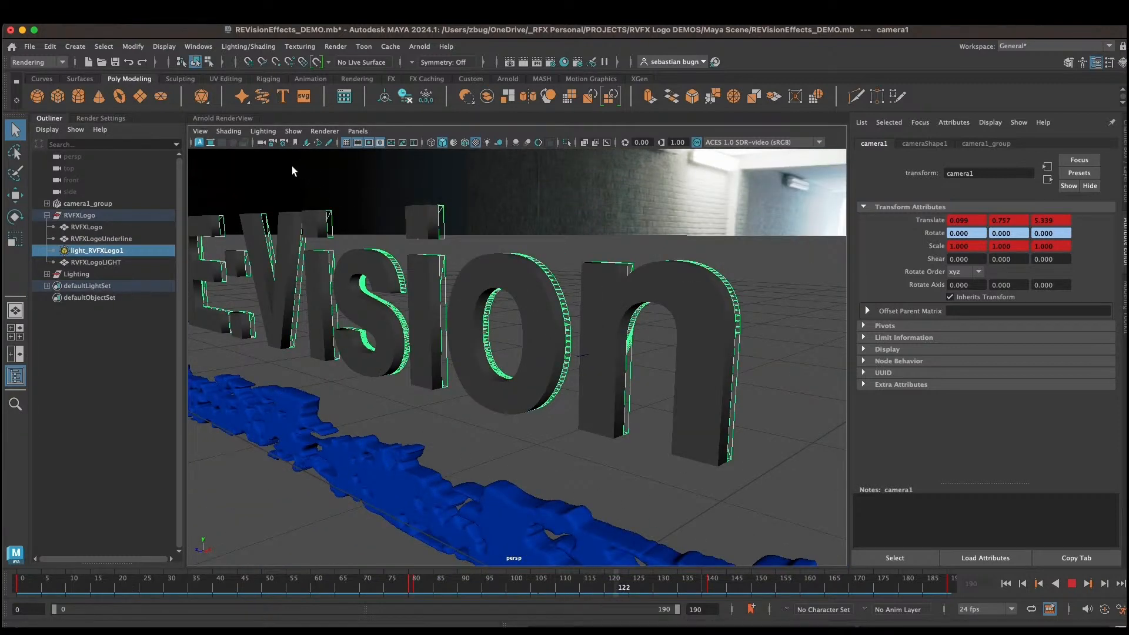
click(1083, 582)
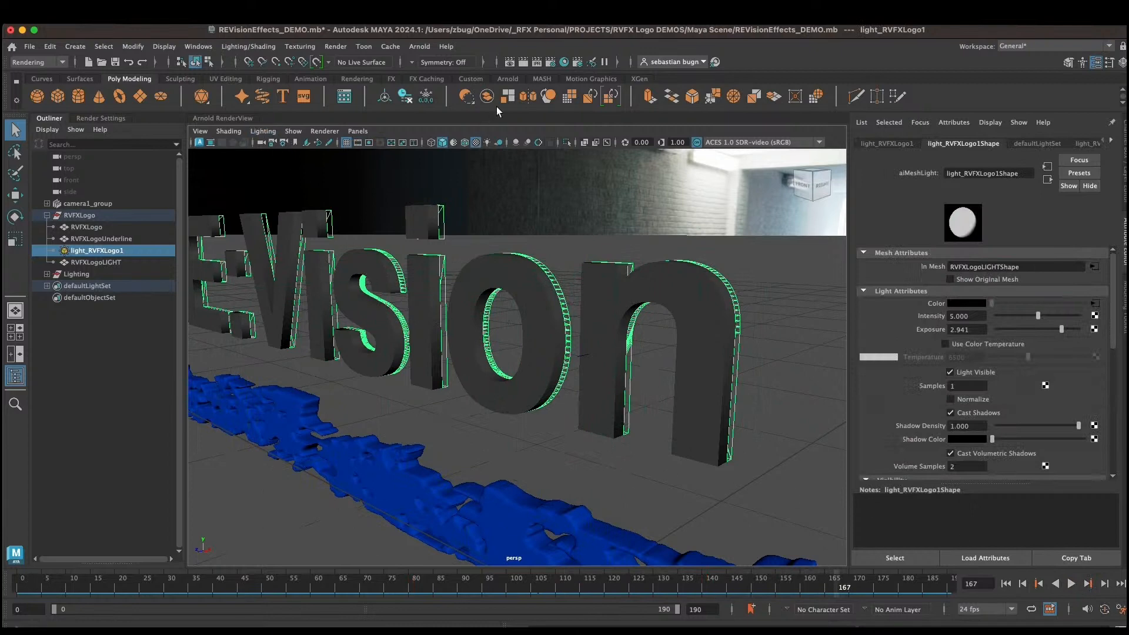
Step: Open the Arnold RenderView and switch the viewport to look through camera1
click(420, 47)
click(446, 82)
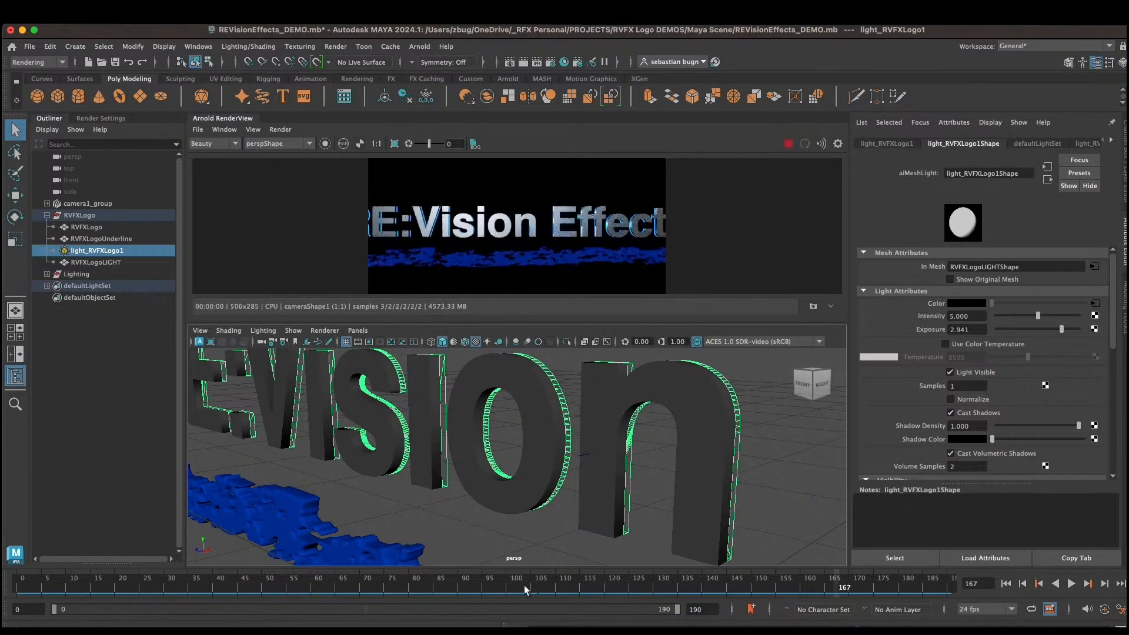
click(357, 330)
mouse_move(376, 342)
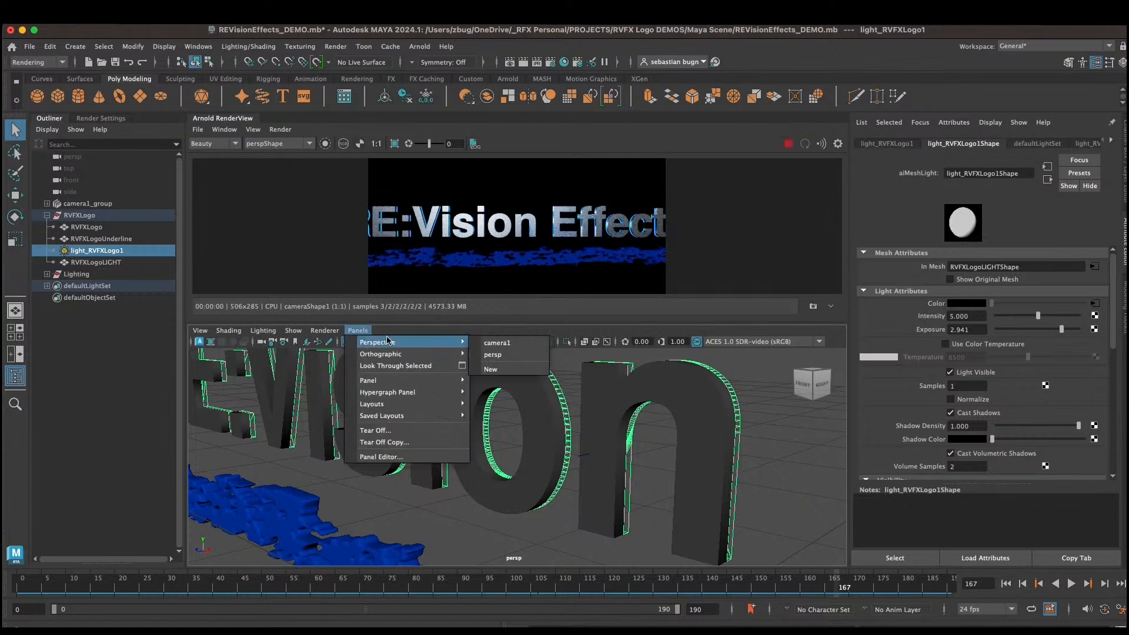
click(486, 343)
Step: Set the Arnold RenderView camera to cameraShape1 and restart the interactive render
click(300, 146)
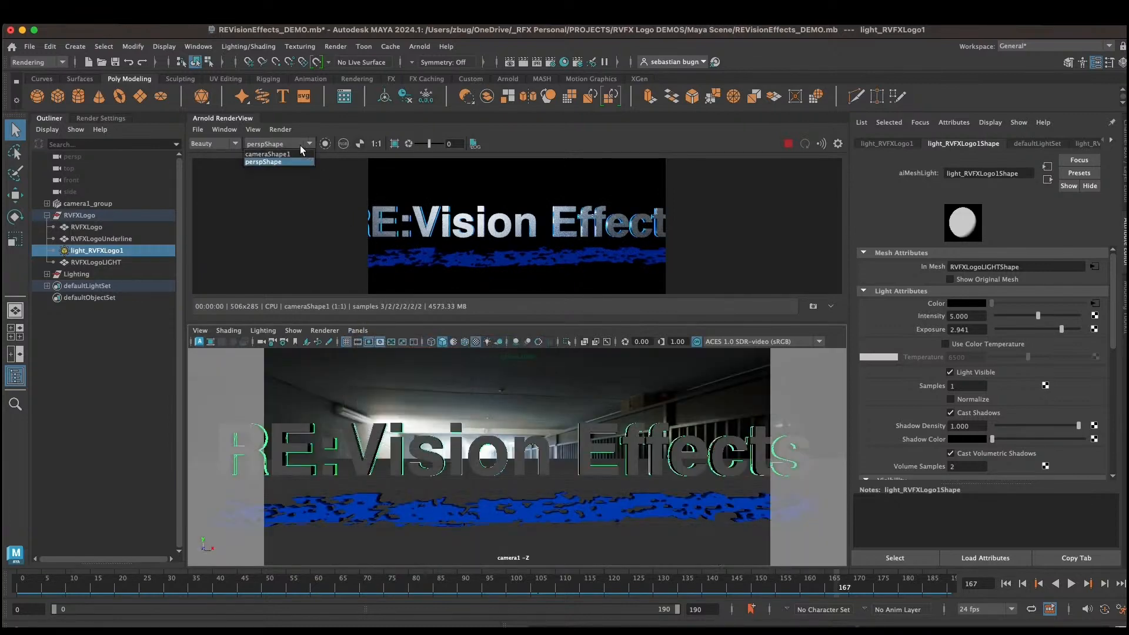
click(291, 155)
click(788, 144)
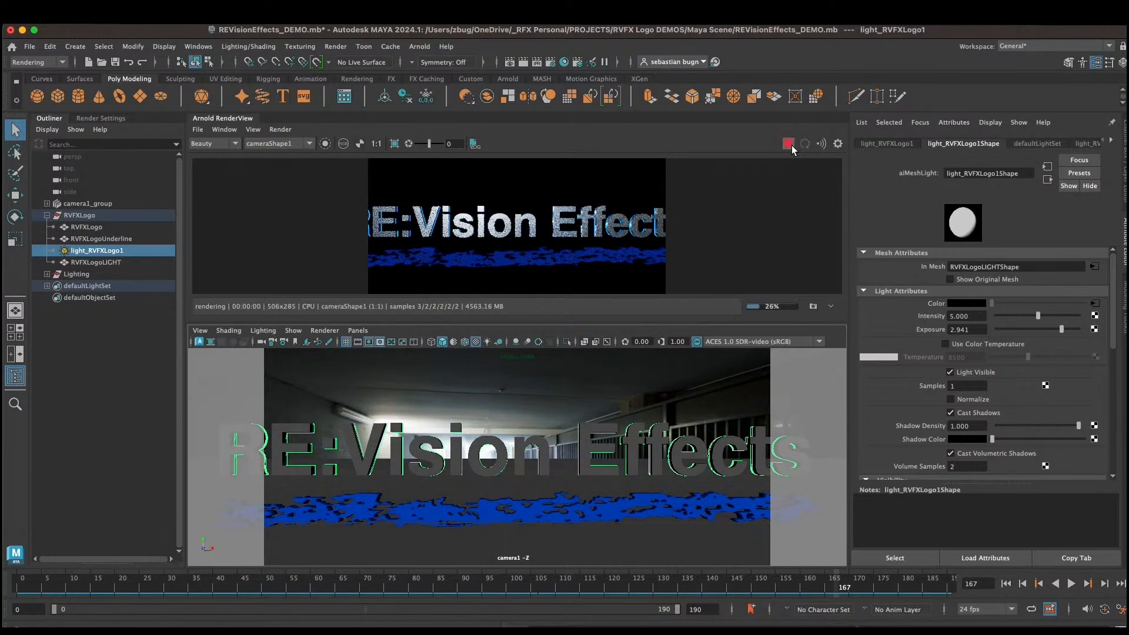
Step: Scrub the timeline to preview the render at several frames
click(259, 582)
drag(259, 582, 198, 582)
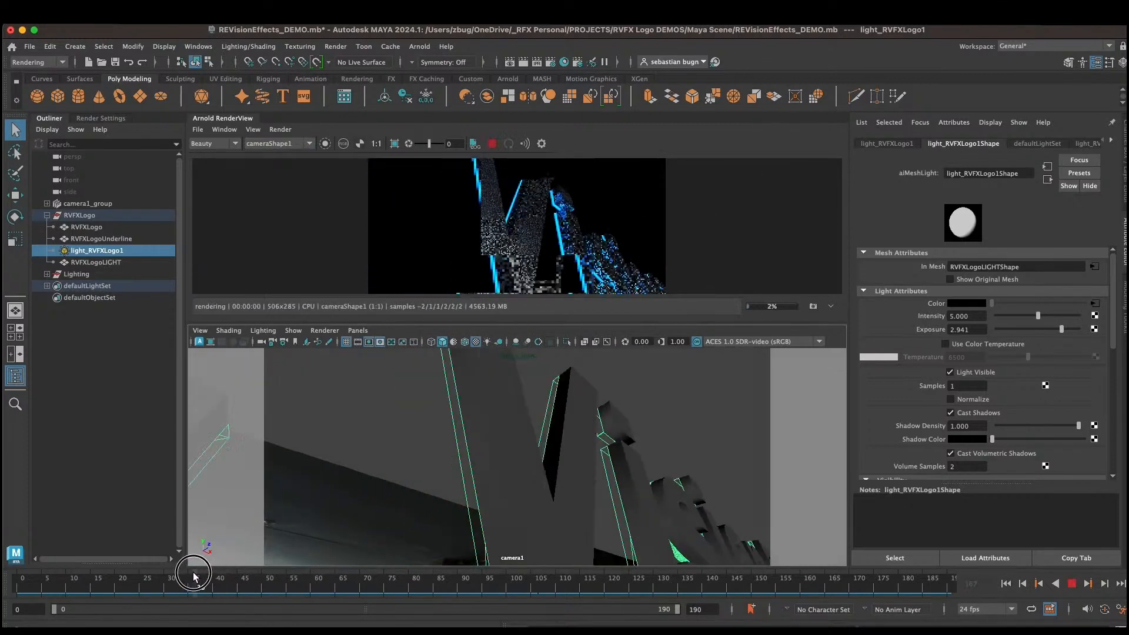
click(357, 574)
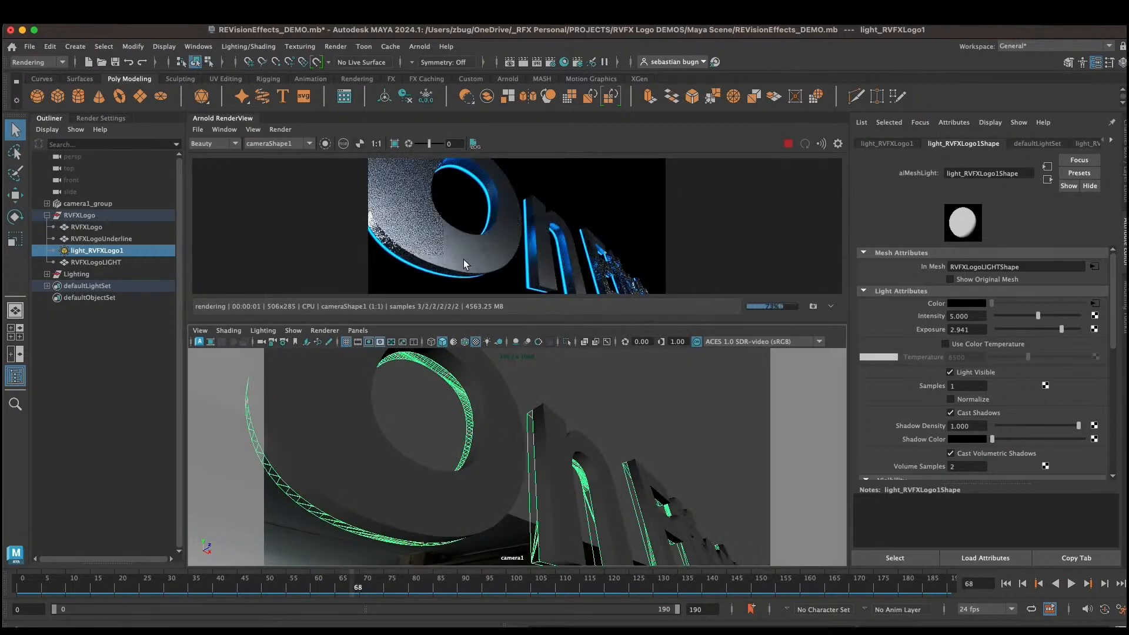
Step: Open the Arnold Render Settings AOVs tab and add the Z AOV to the active AOVs
click(46, 216)
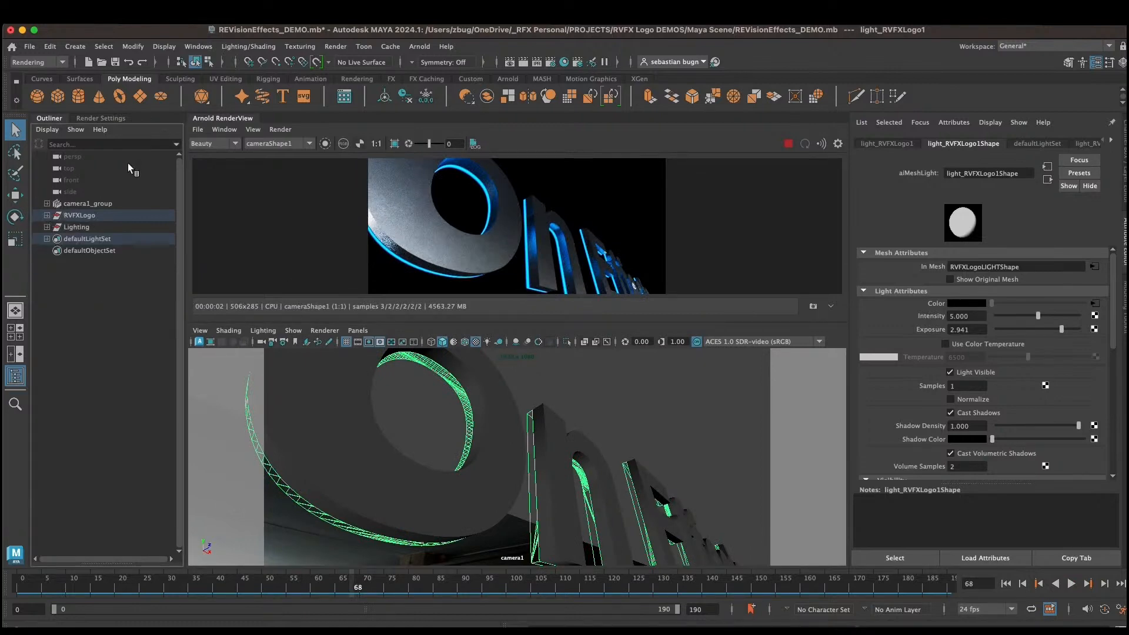
click(334, 47)
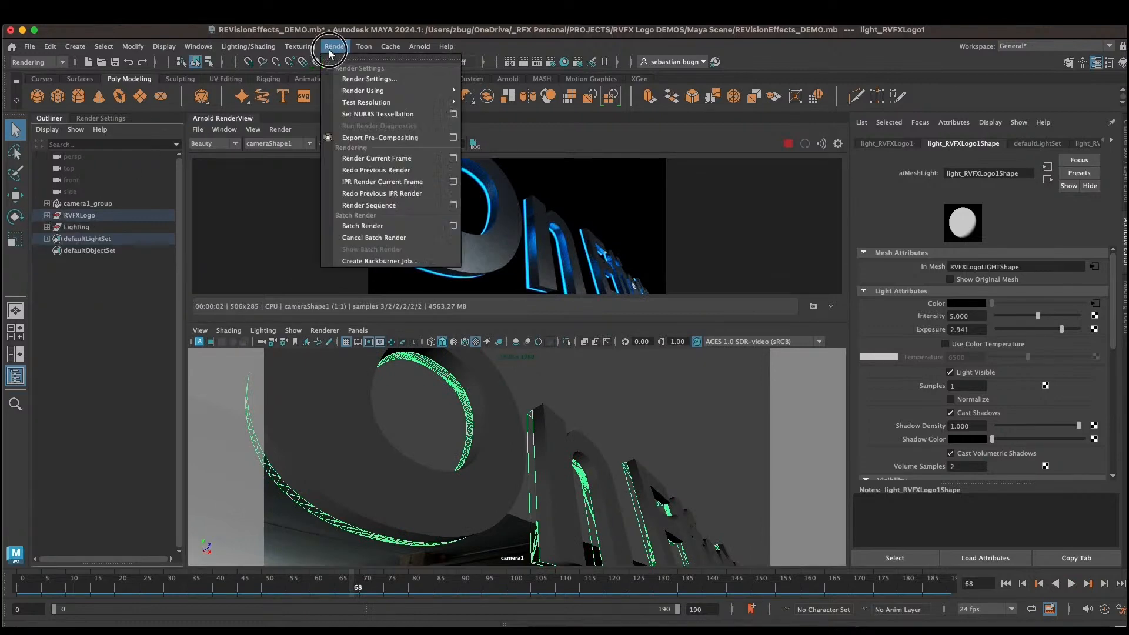
click(360, 74)
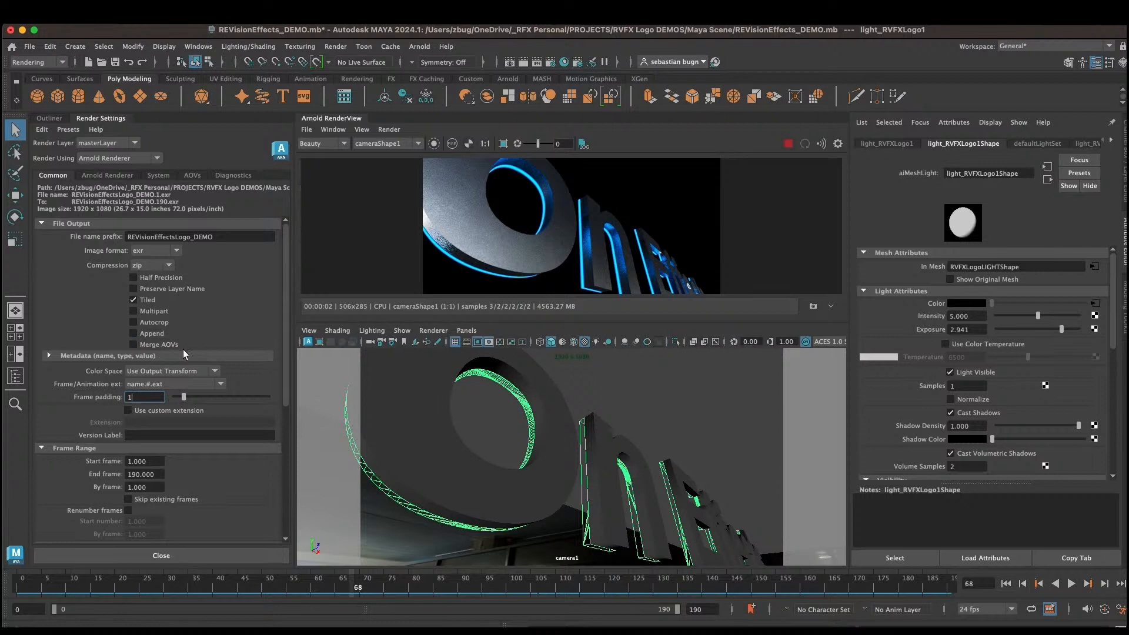
click(124, 177)
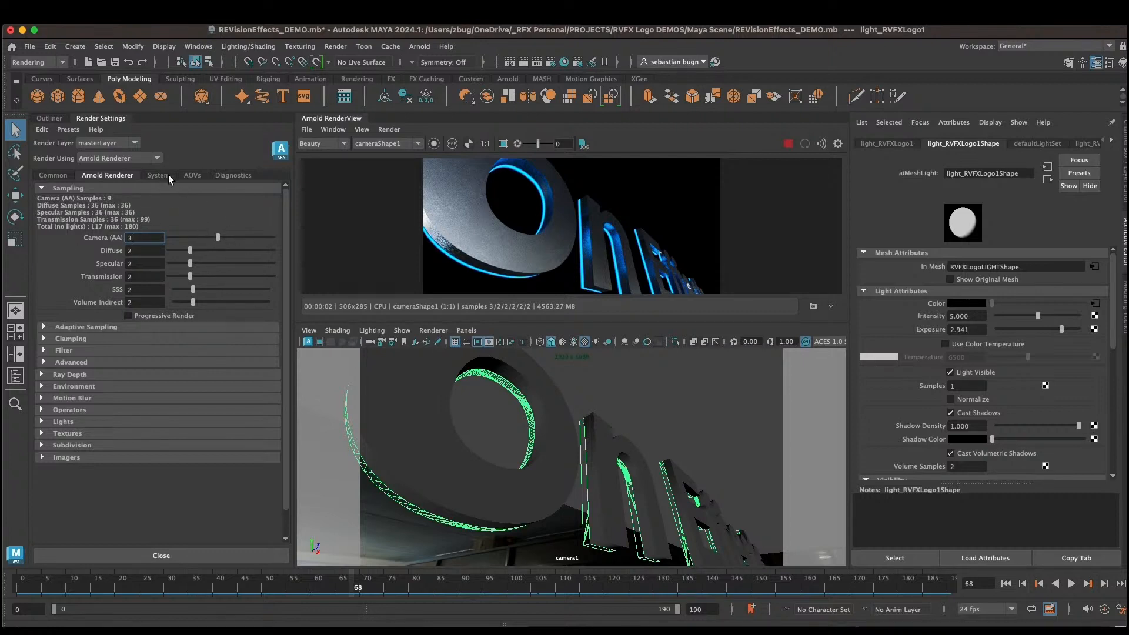
click(193, 175)
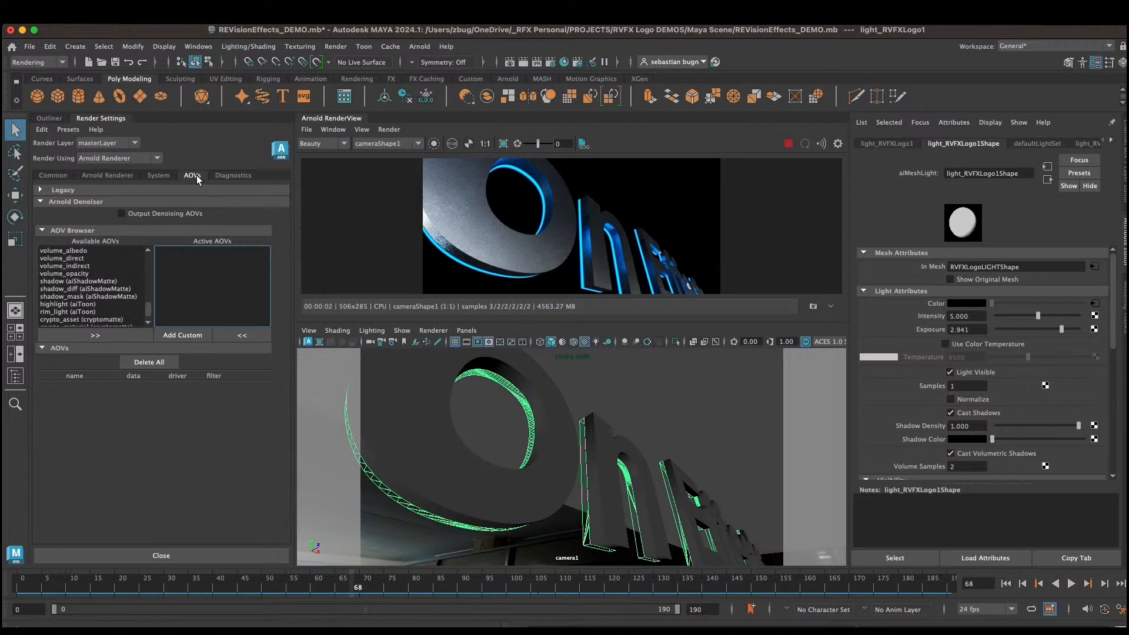
drag(149, 313, 145, 247)
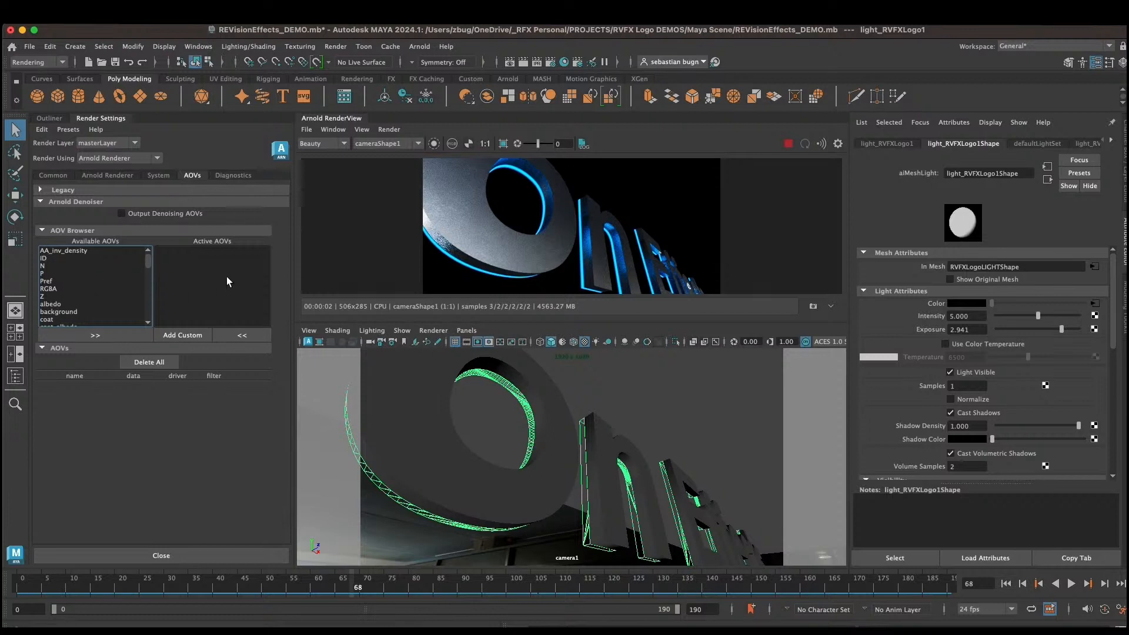
click(50, 296)
click(95, 335)
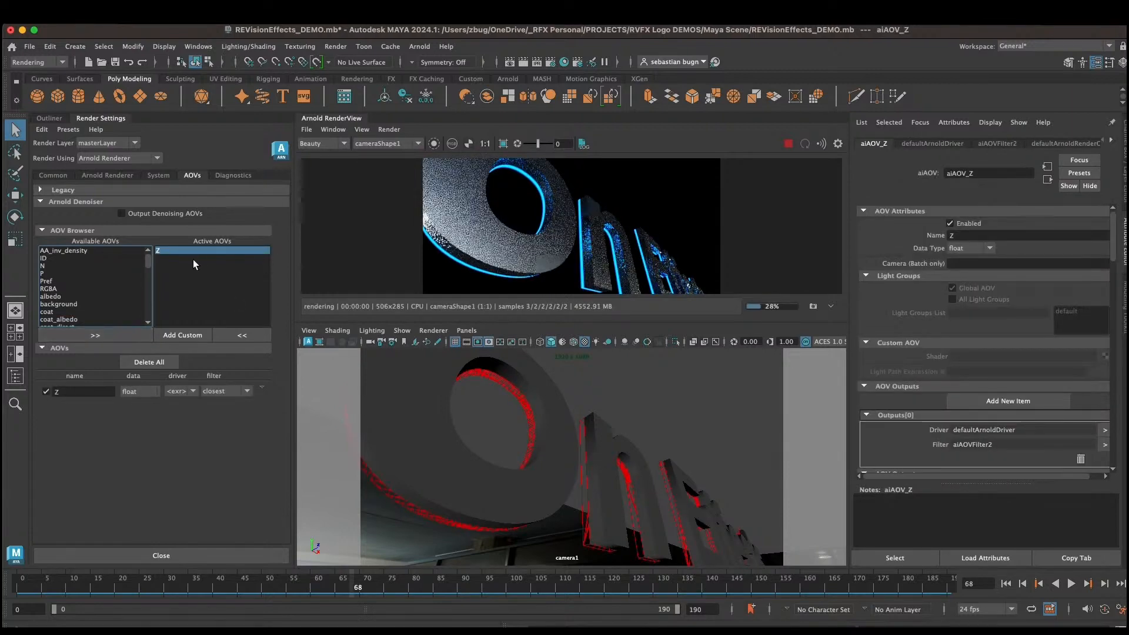
Step: Display the Z AOV in the render view, scrub to frame 129, and return to Beauty
click(330, 145)
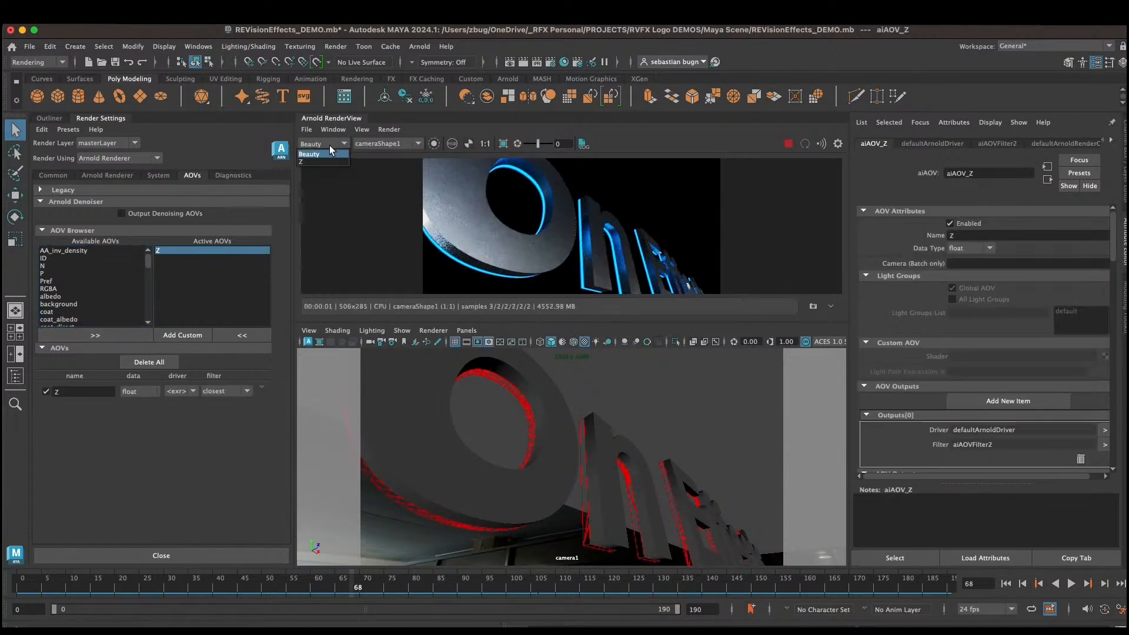
click(317, 161)
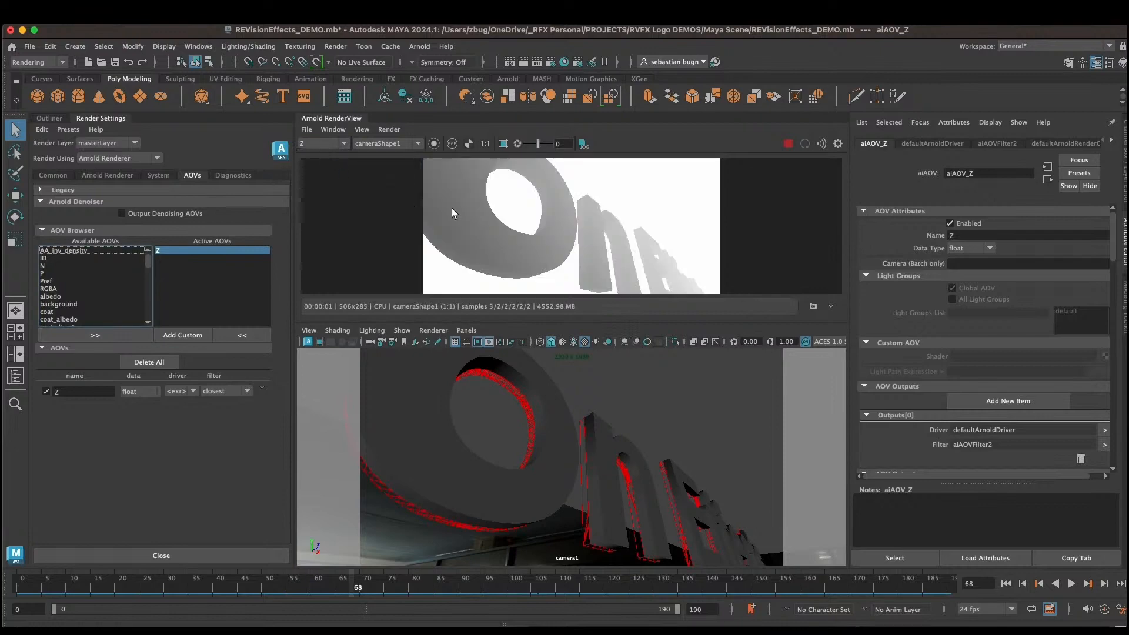
drag(330, 584, 650, 566)
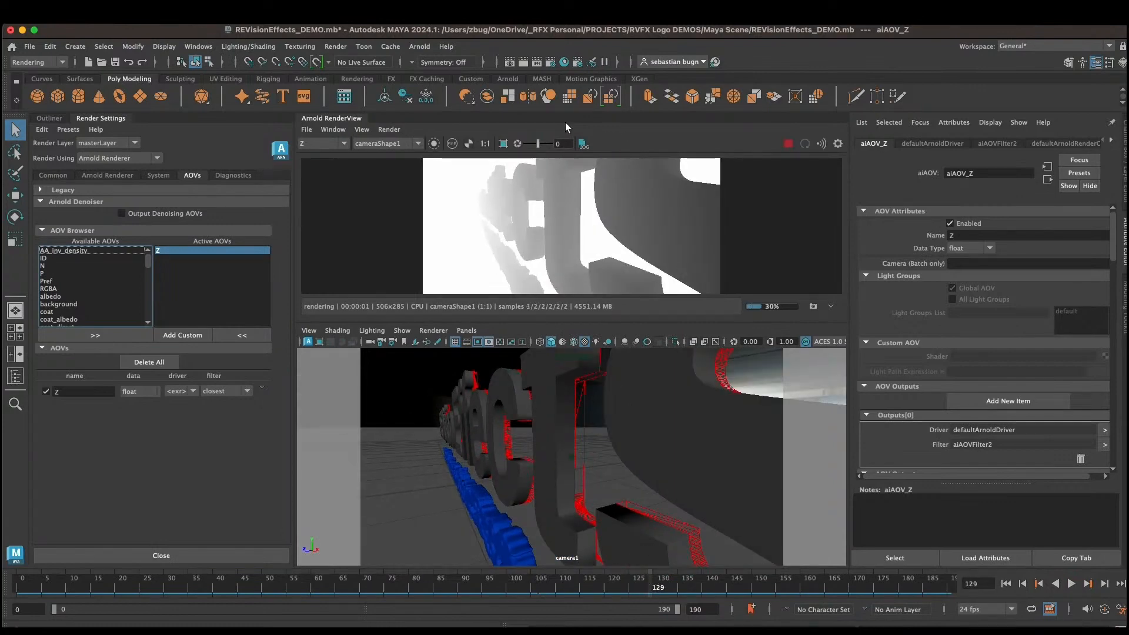
click(337, 142)
click(325, 154)
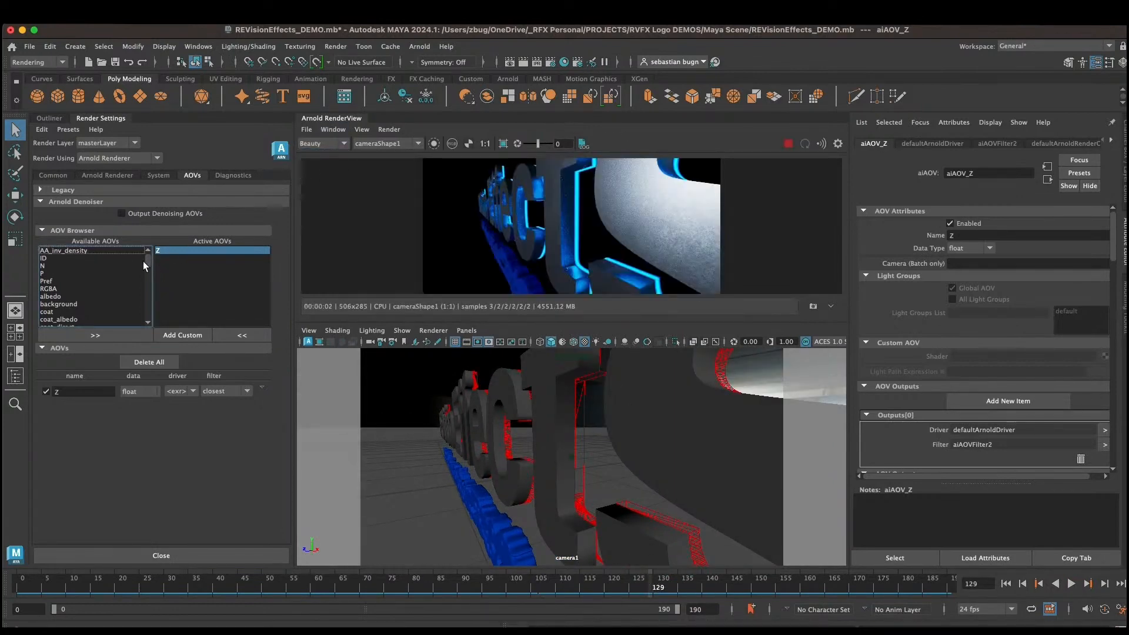
Step: Add the crypto_object AOV to the active AOVs
drag(147, 259, 156, 315)
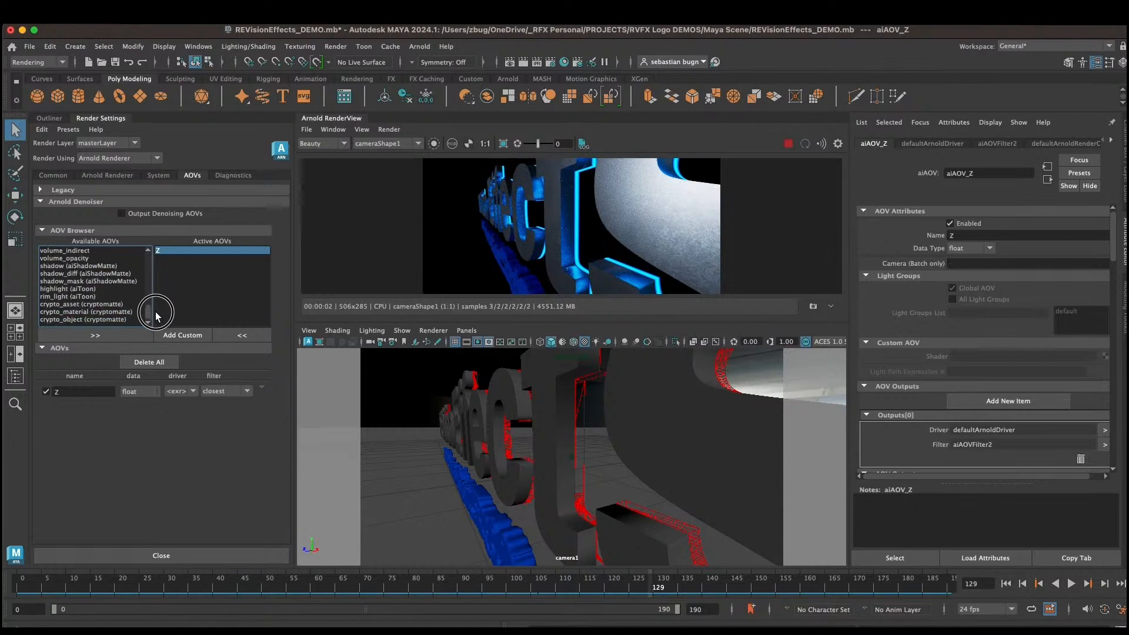
click(73, 321)
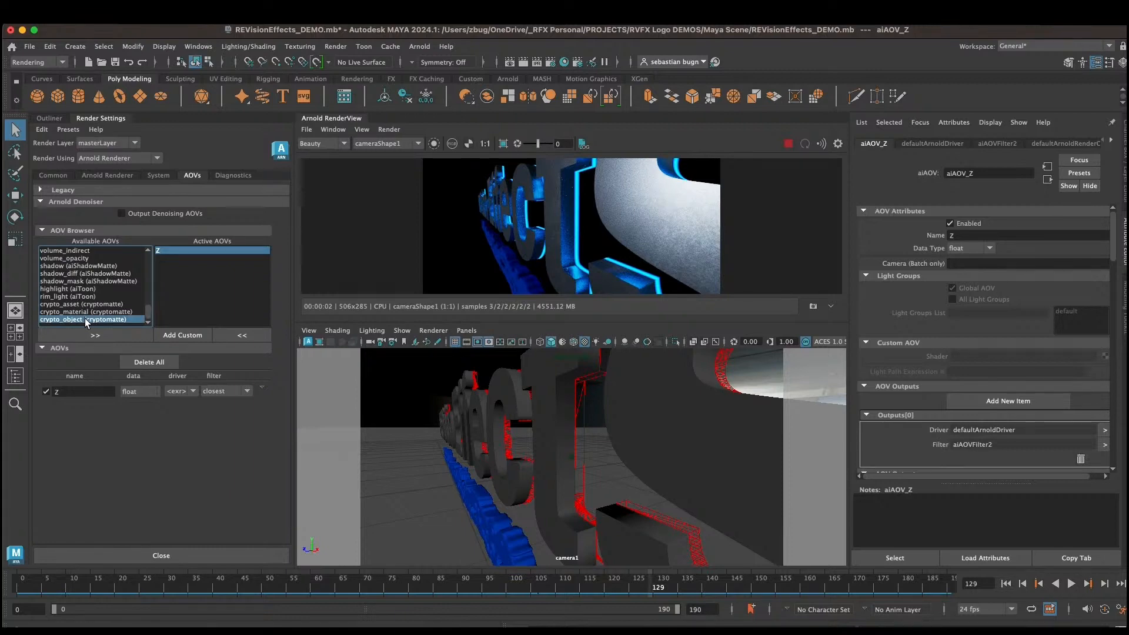
click(94, 335)
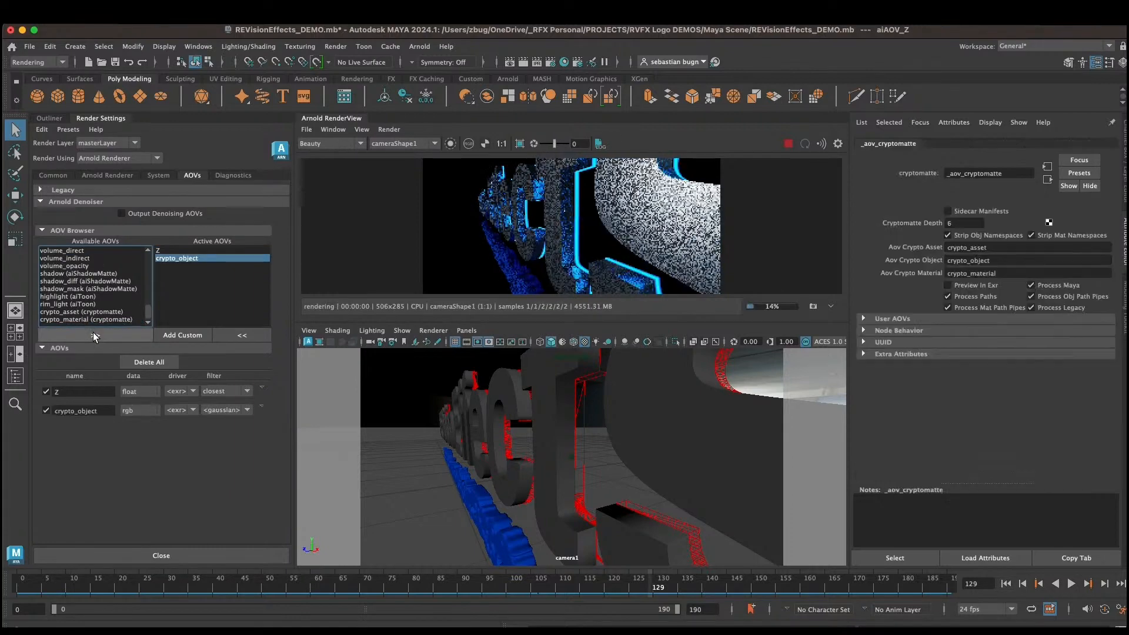
Step: Display the crypto_object AOV, pick logo objects in the render view to select them, and return to Beauty
click(348, 145)
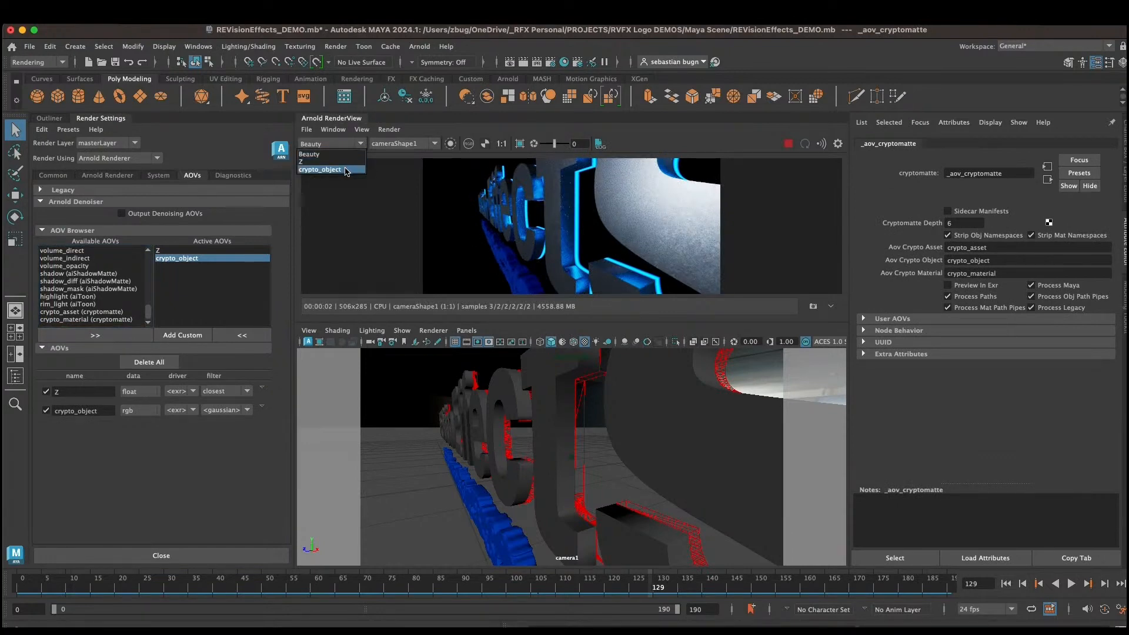
click(340, 169)
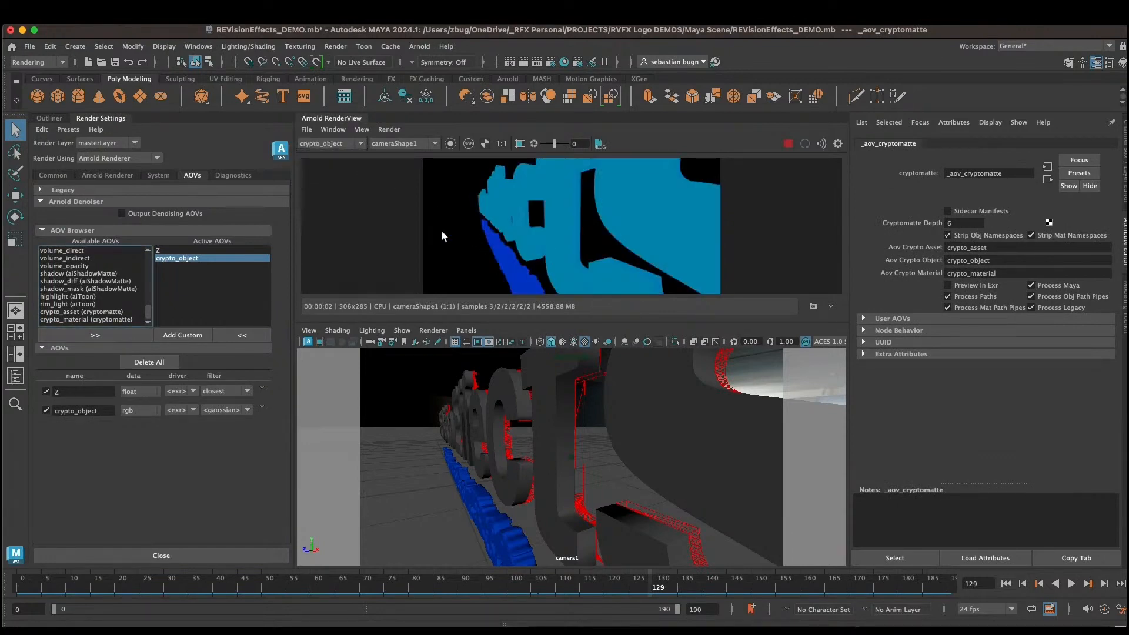
click(538, 243)
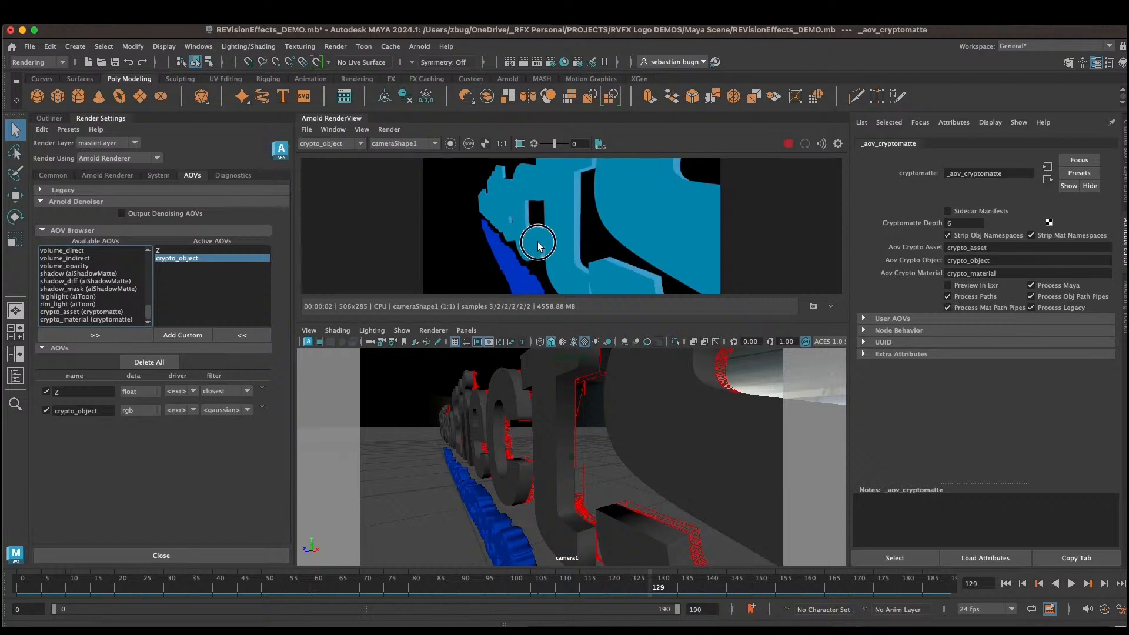
click(522, 239)
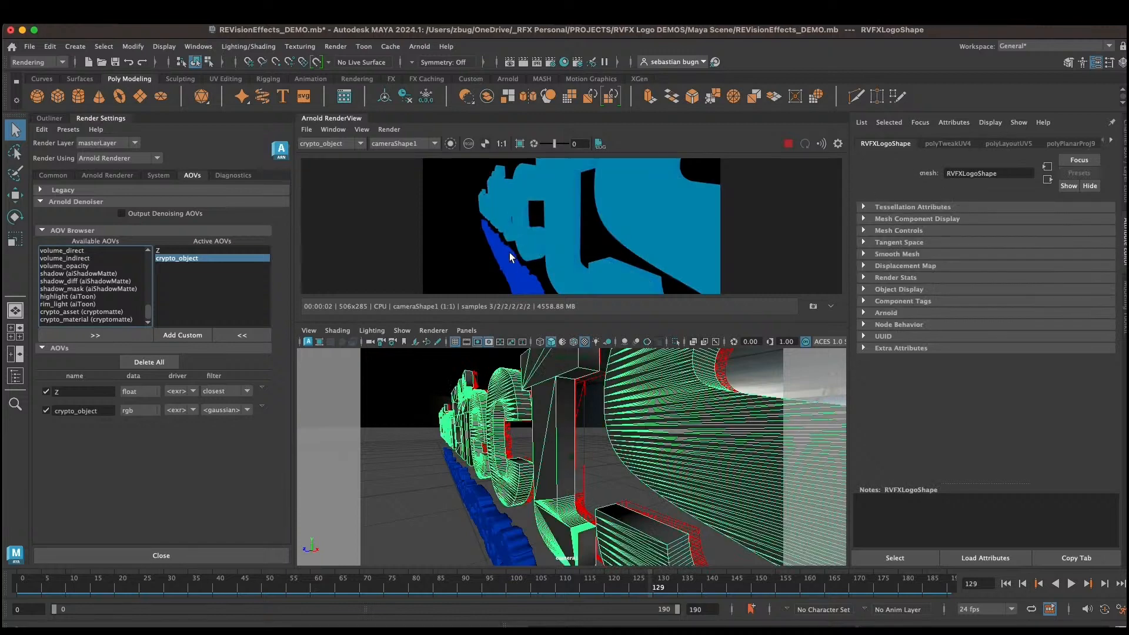
click(504, 263)
click(524, 240)
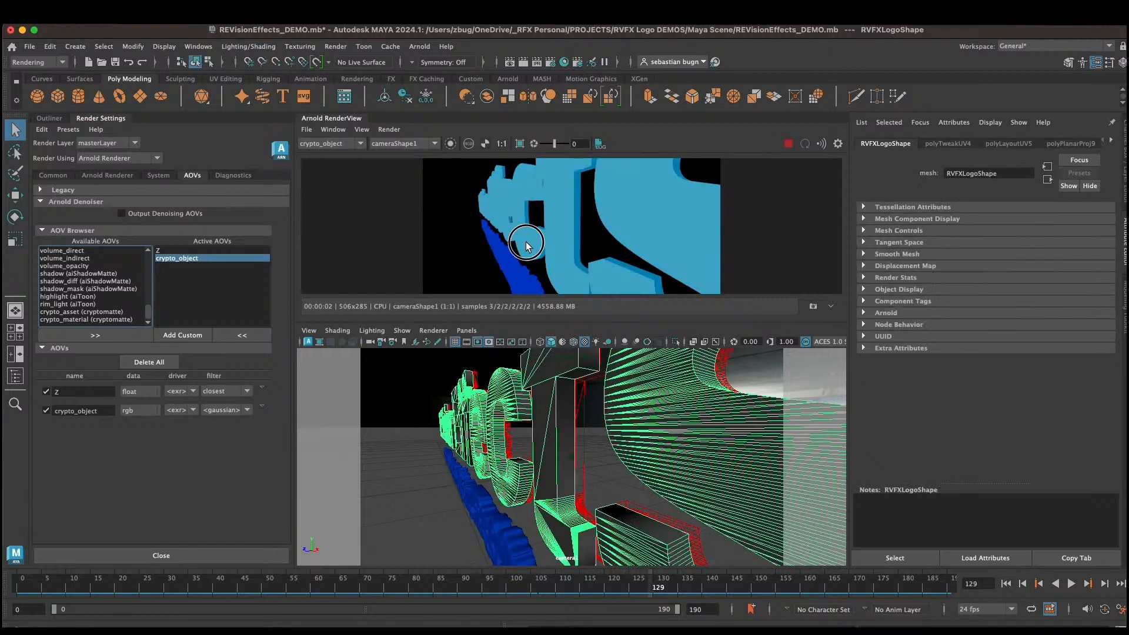
click(576, 229)
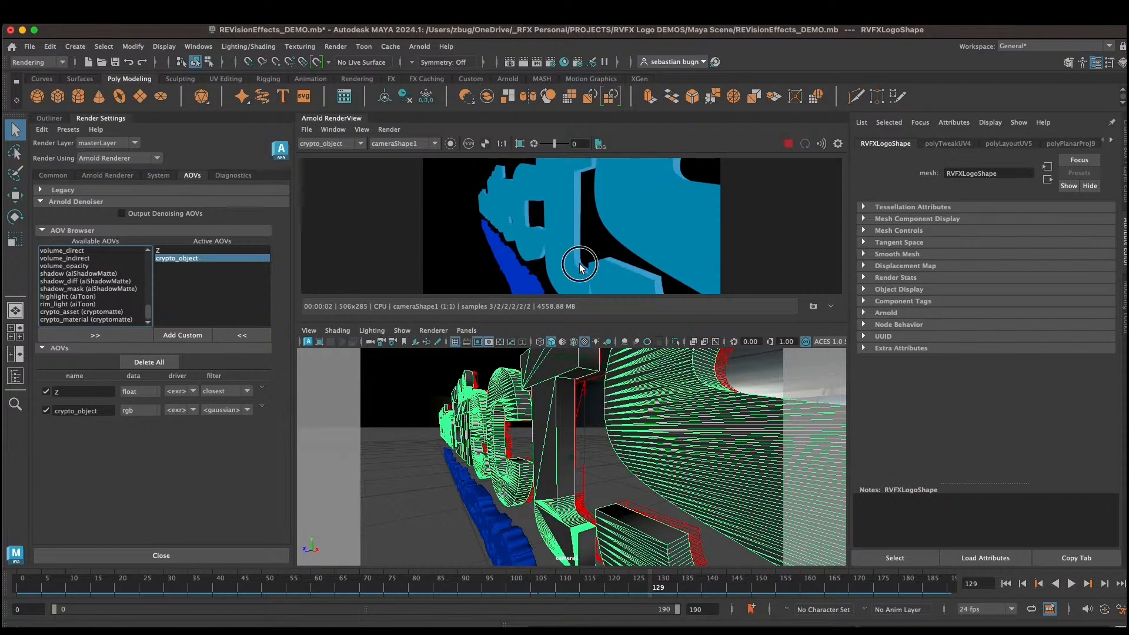
click(528, 241)
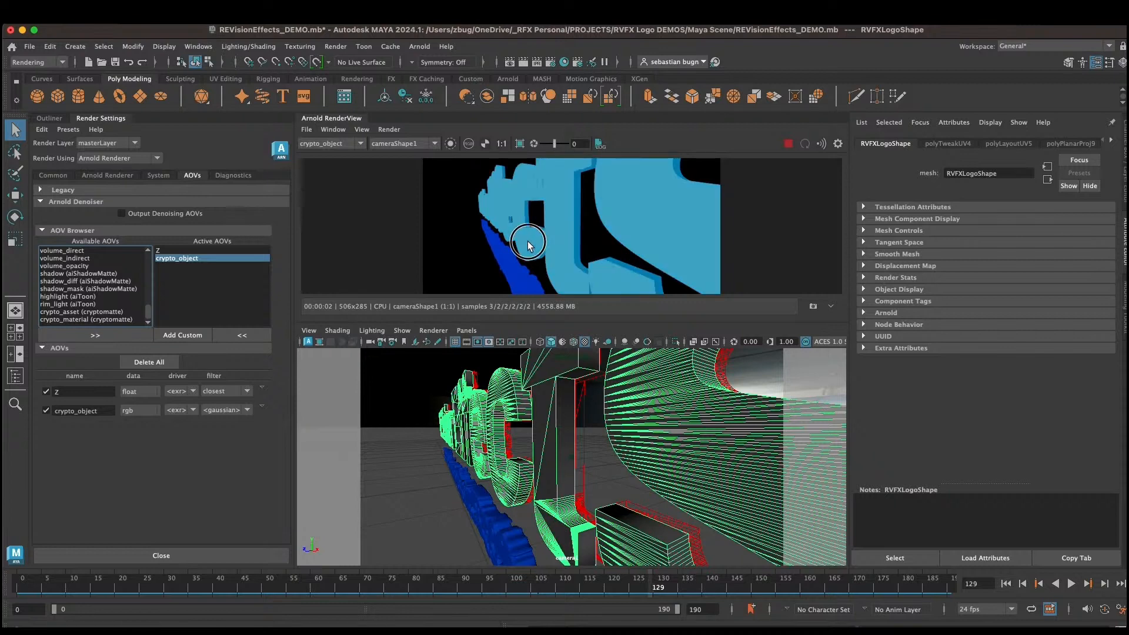
click(504, 271)
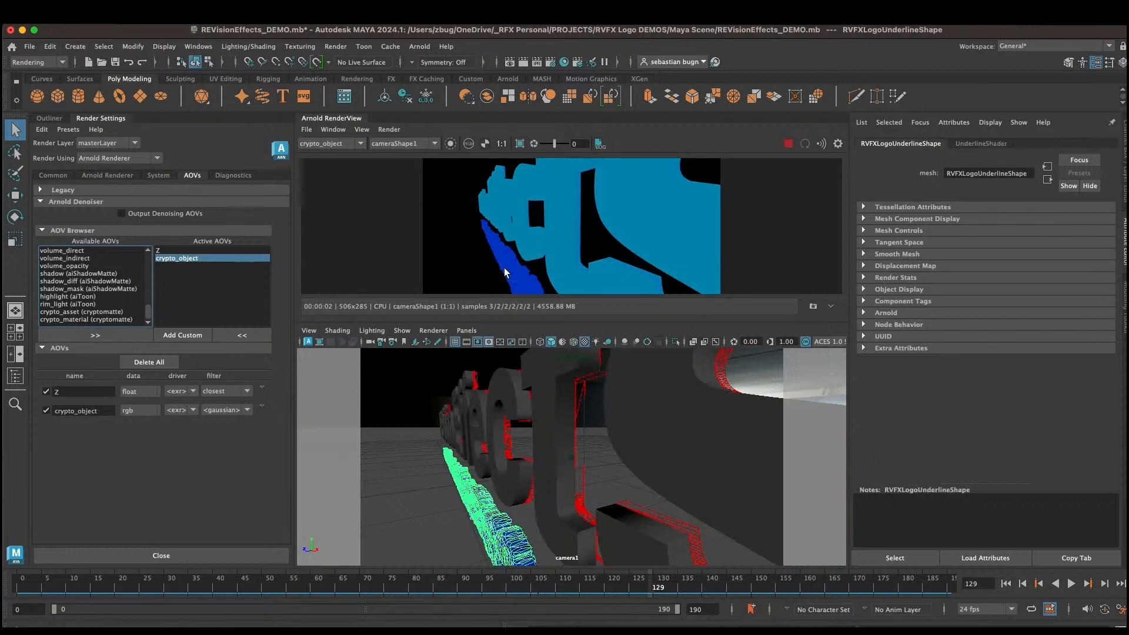
click(326, 146)
click(329, 151)
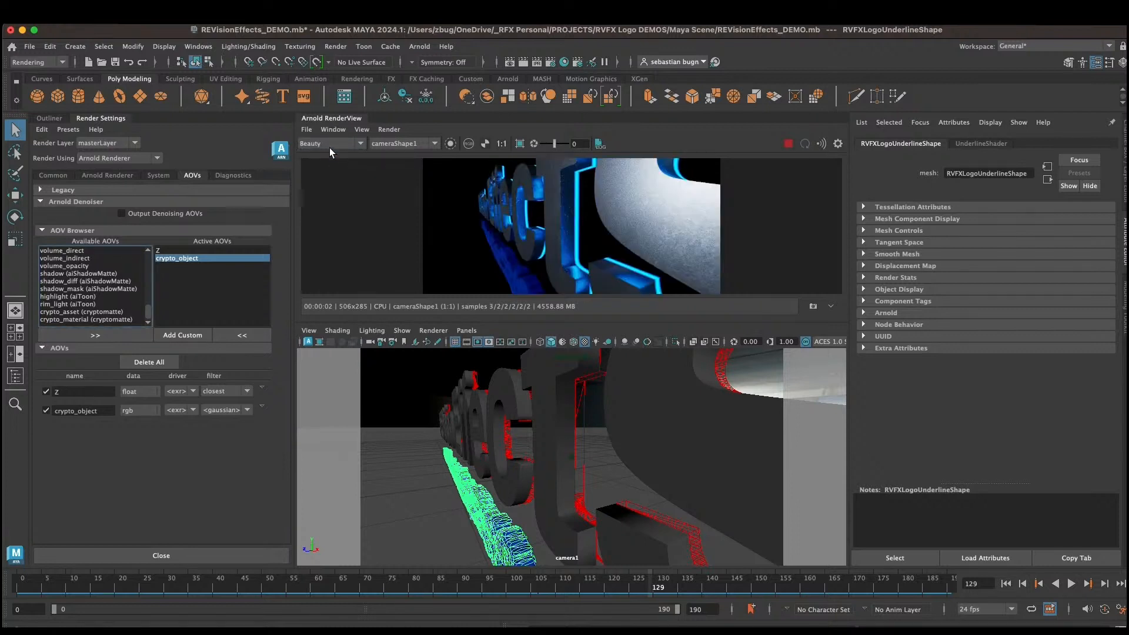
click(327, 144)
Step: Create a custom AOV named UV
click(212, 274)
click(197, 336)
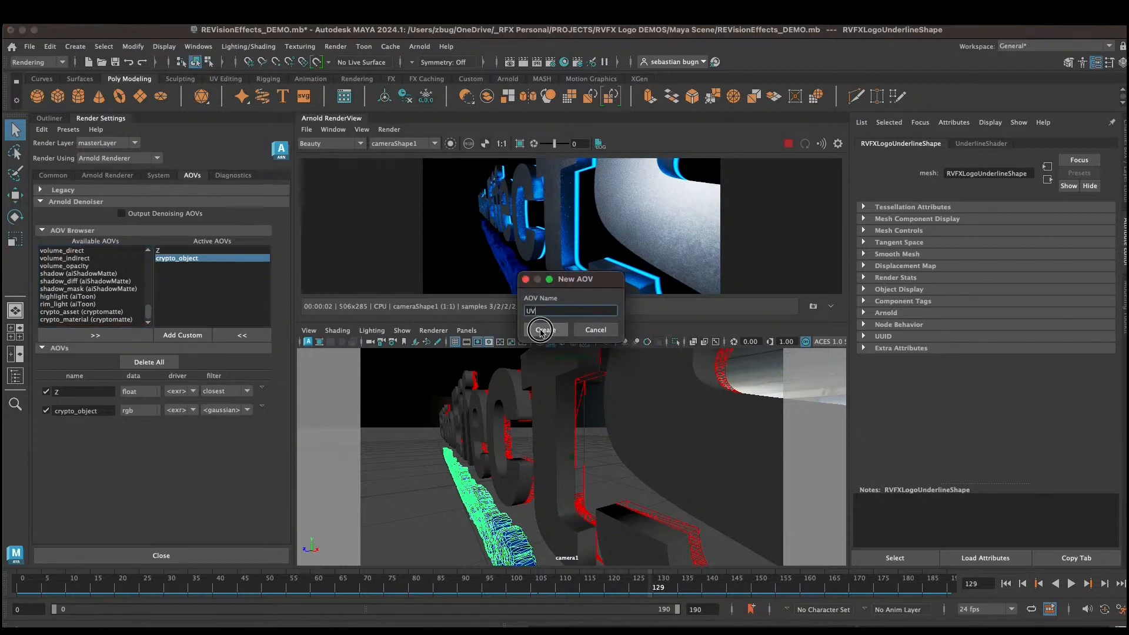
click(545, 330)
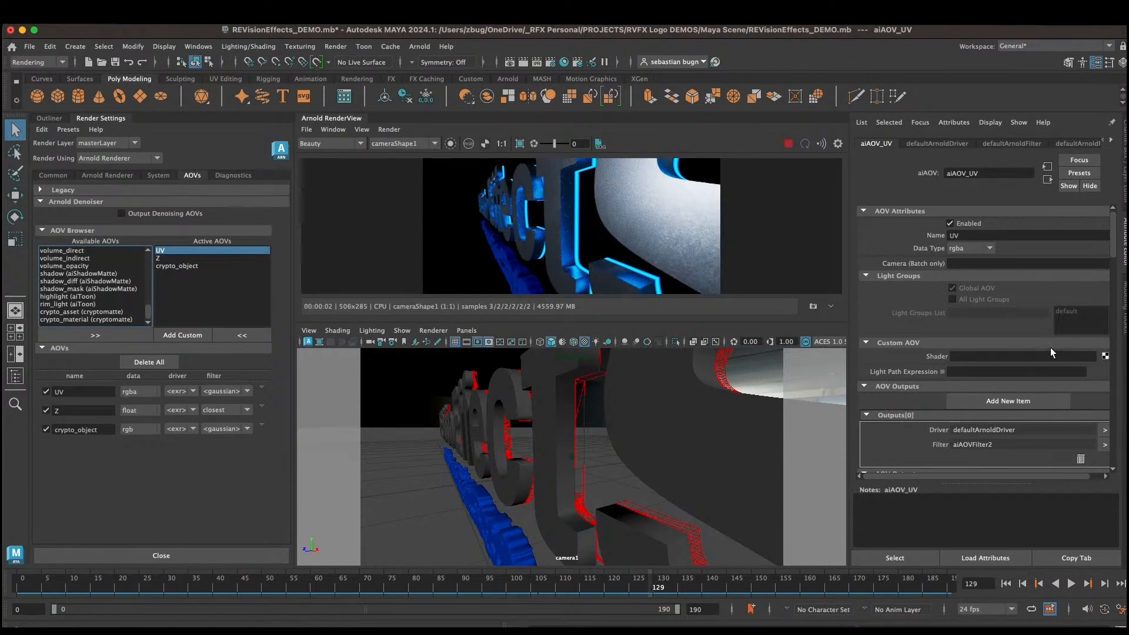
Step: Connect a new aiUtility shader to the UV AOV's custom shader slot
click(1105, 356)
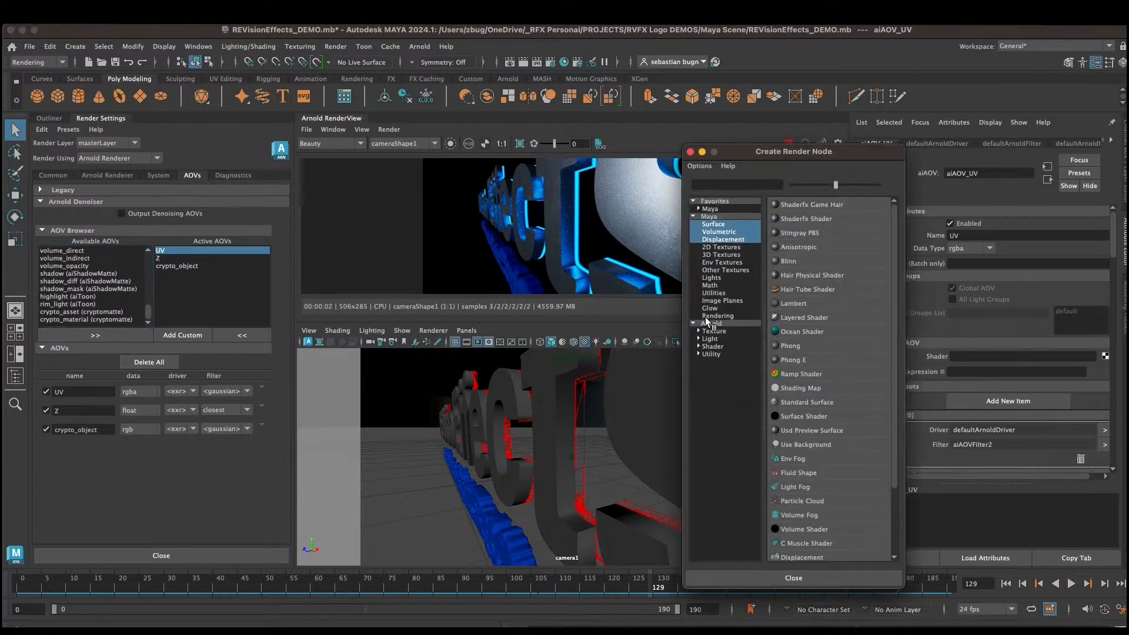
click(712, 354)
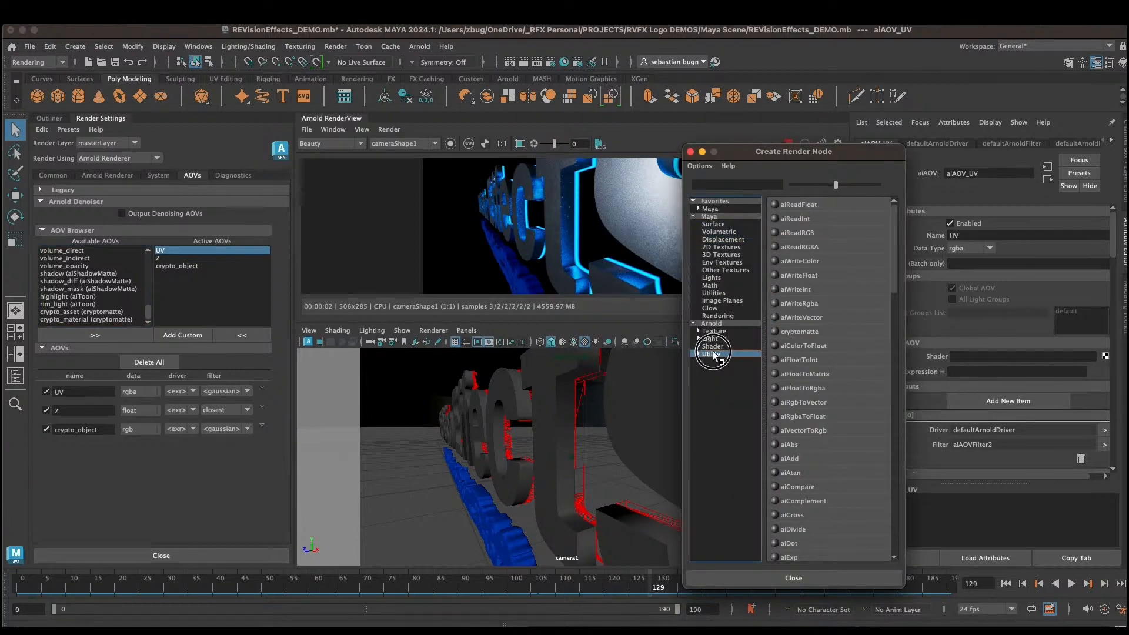
click(713, 346)
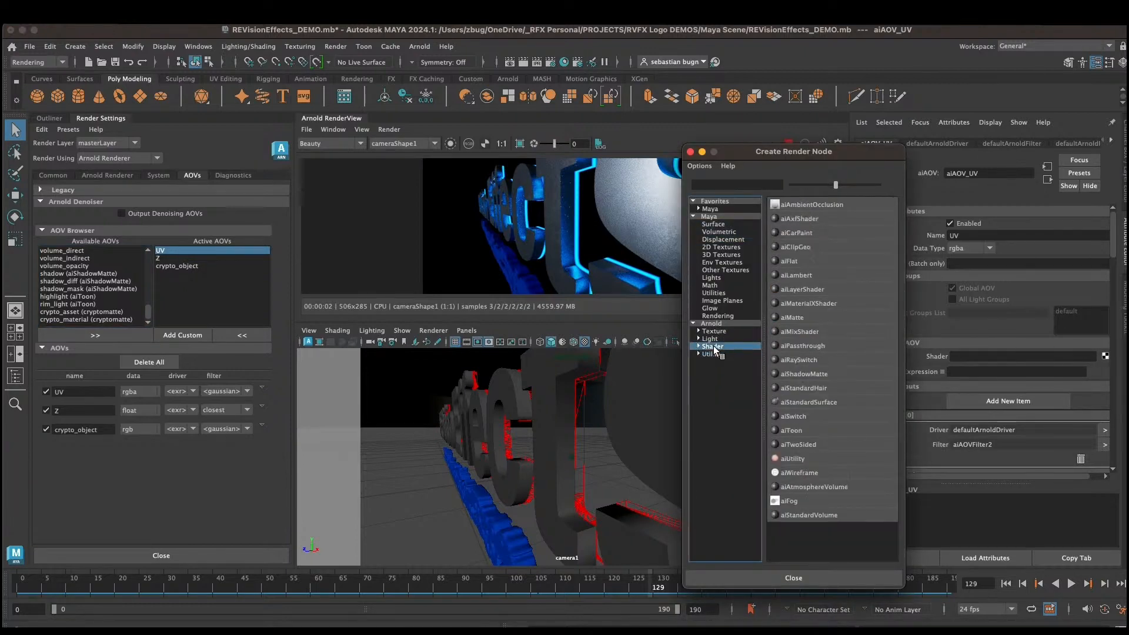
click(793, 459)
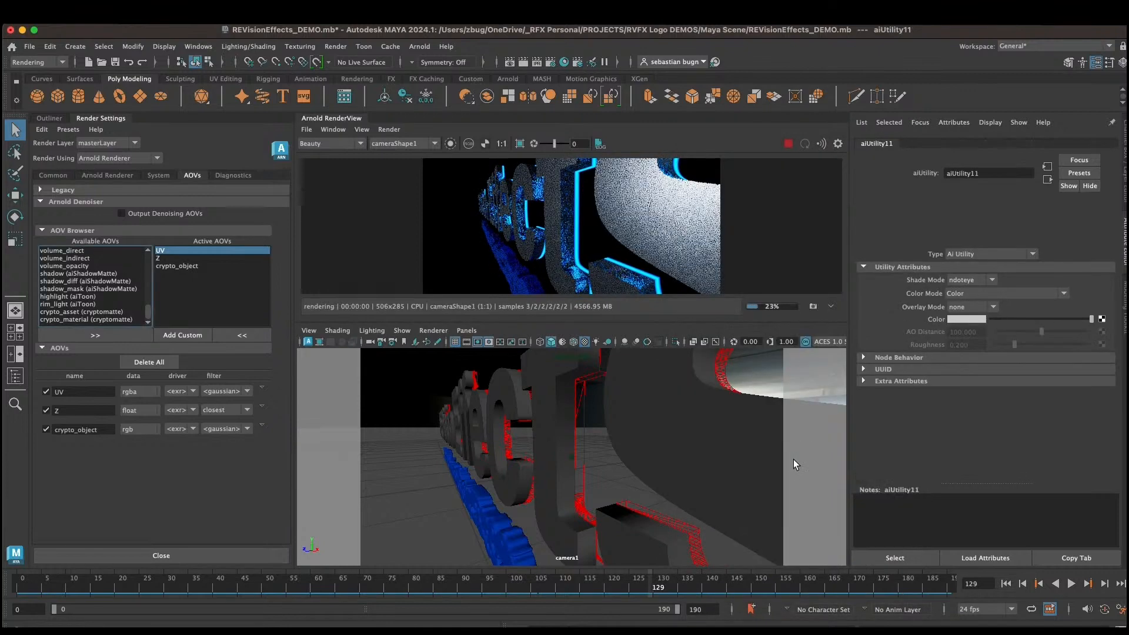
Step: Set the aiUtility Color Mode to UV Coords and its Shade Mode to flat
click(971, 294)
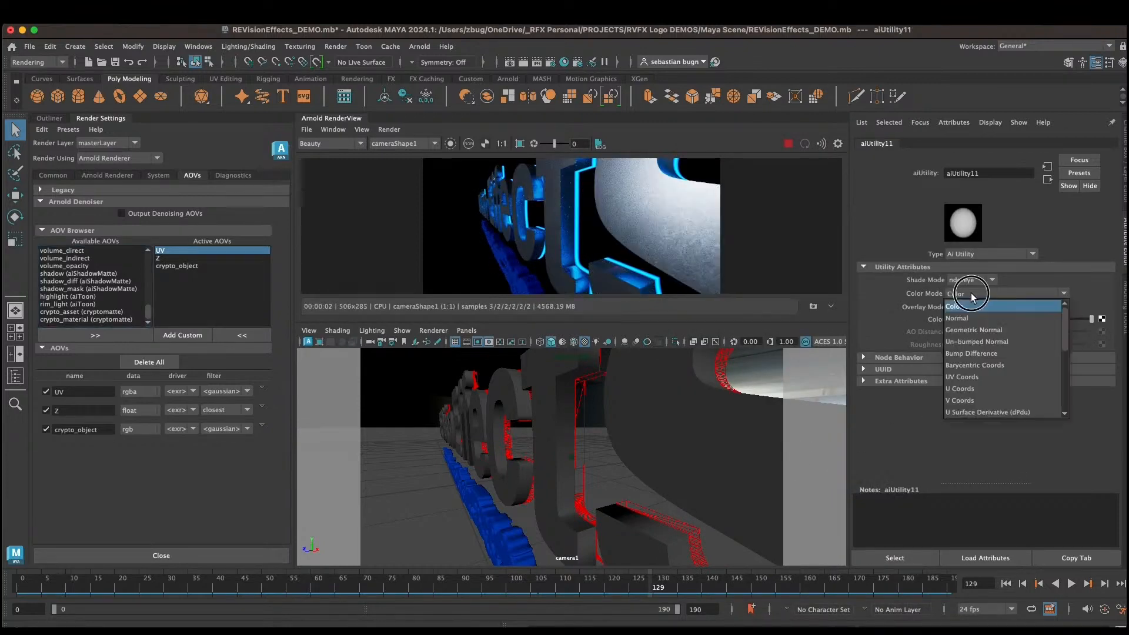
click(971, 377)
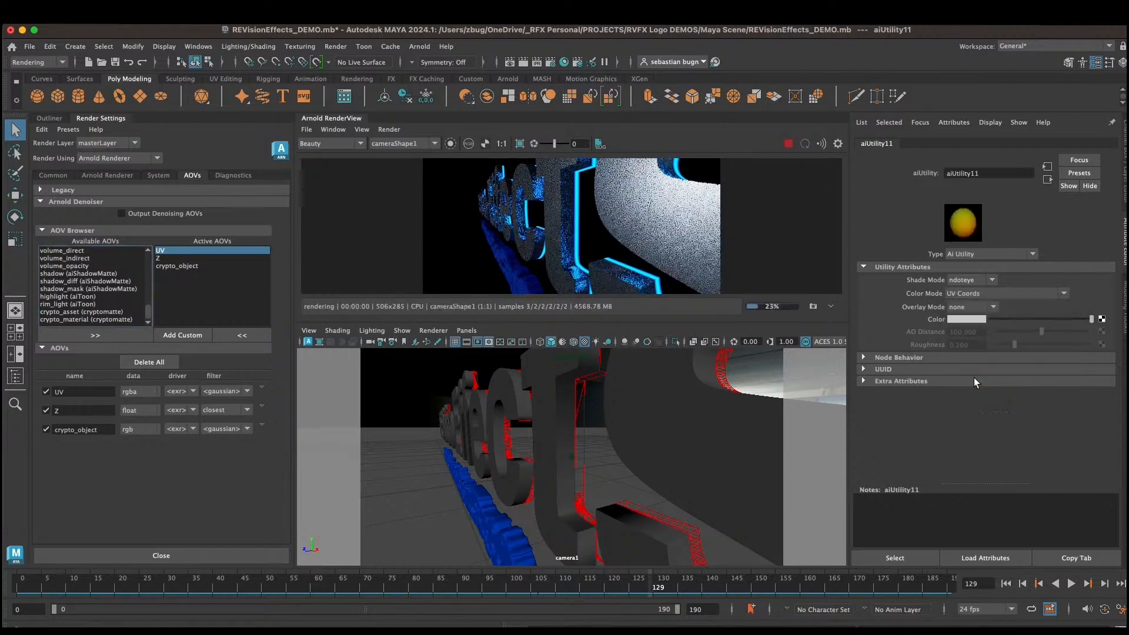
click(969, 279)
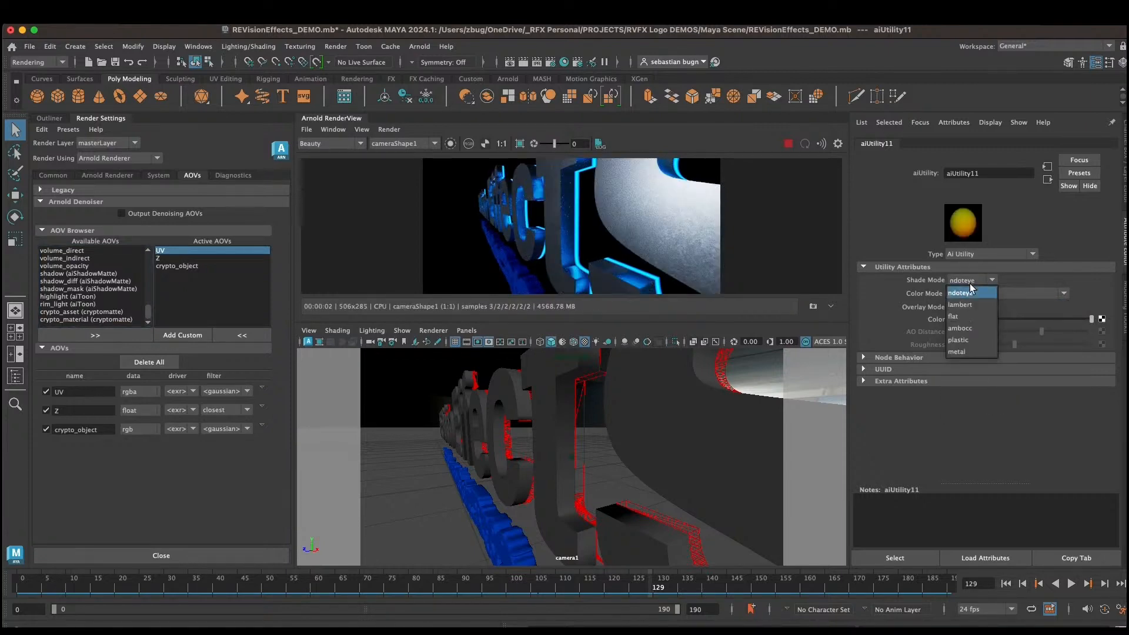
click(969, 316)
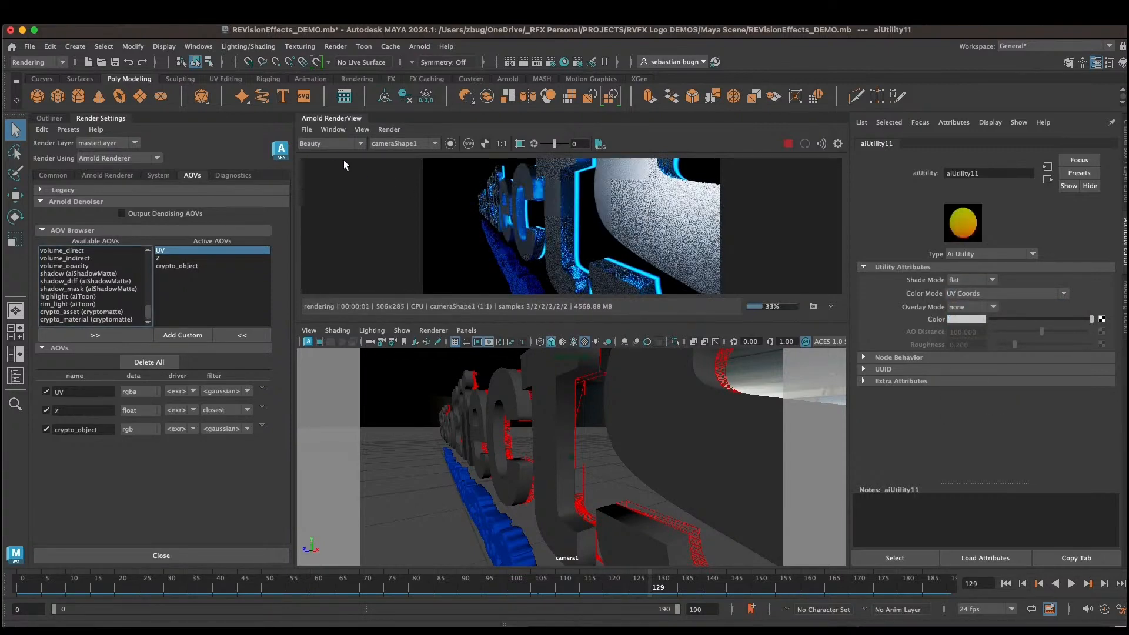
Step: Display the UV AOV in the render view and scrub the timeline to frame 174
click(331, 143)
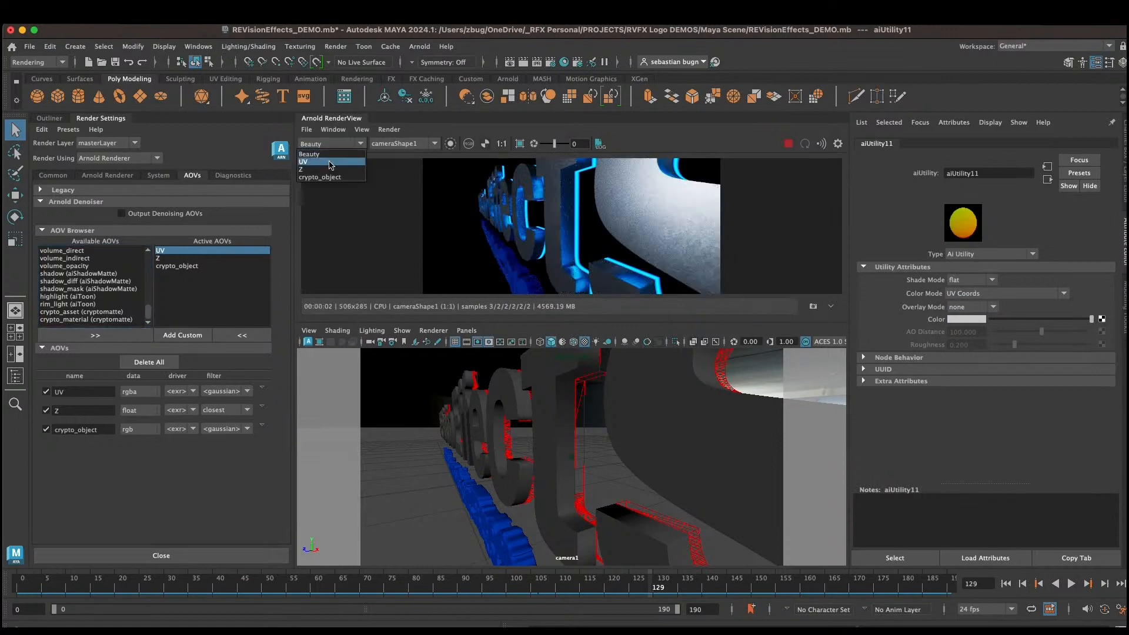
click(330, 161)
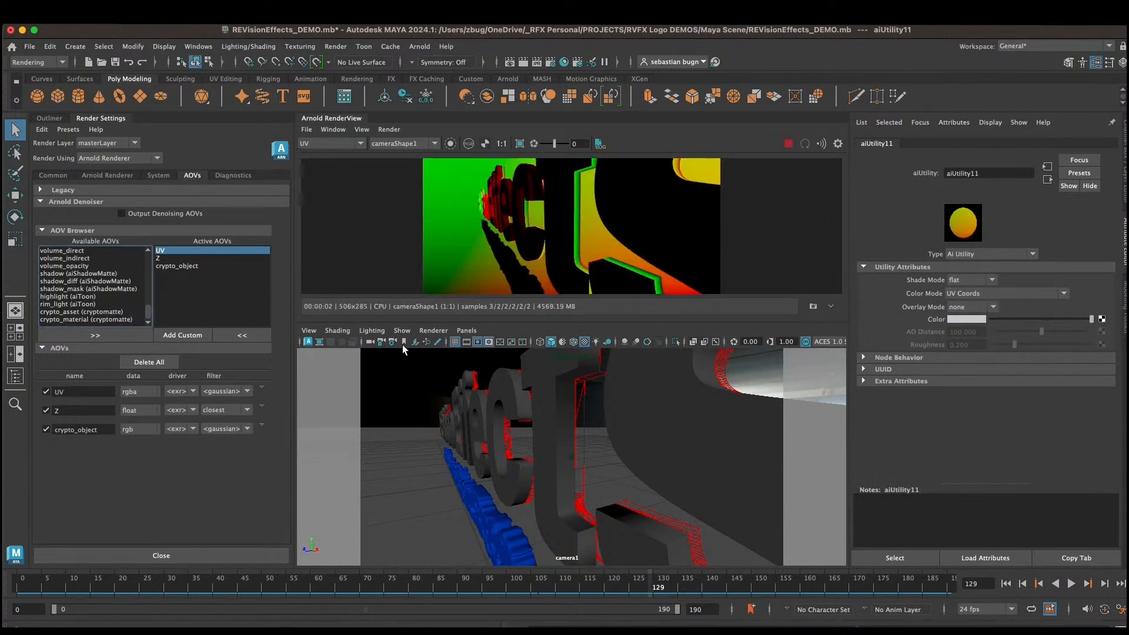
drag(385, 584, 301, 583)
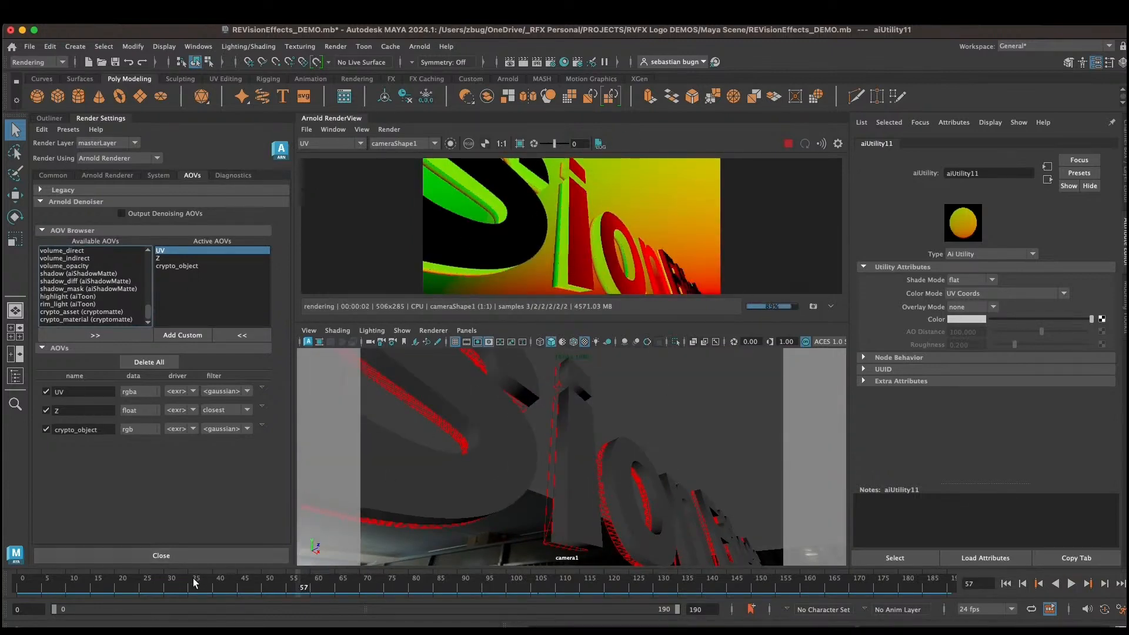
drag(193, 578, 878, 583)
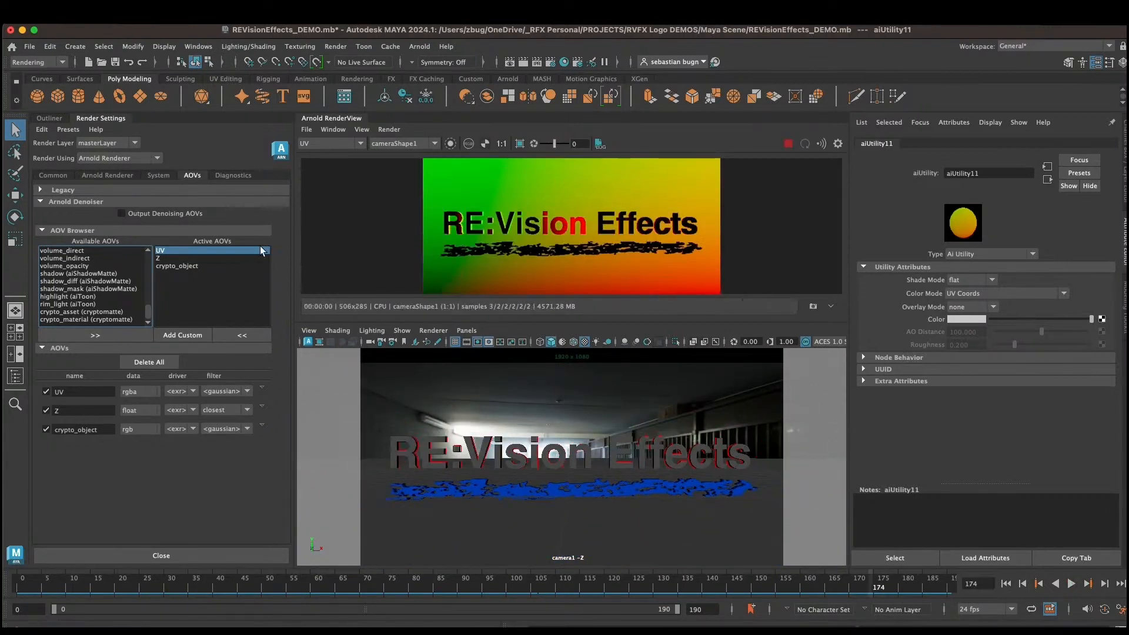
Step: Pick the logo in the render view to select it and switch the render view back to Beauty
click(470, 234)
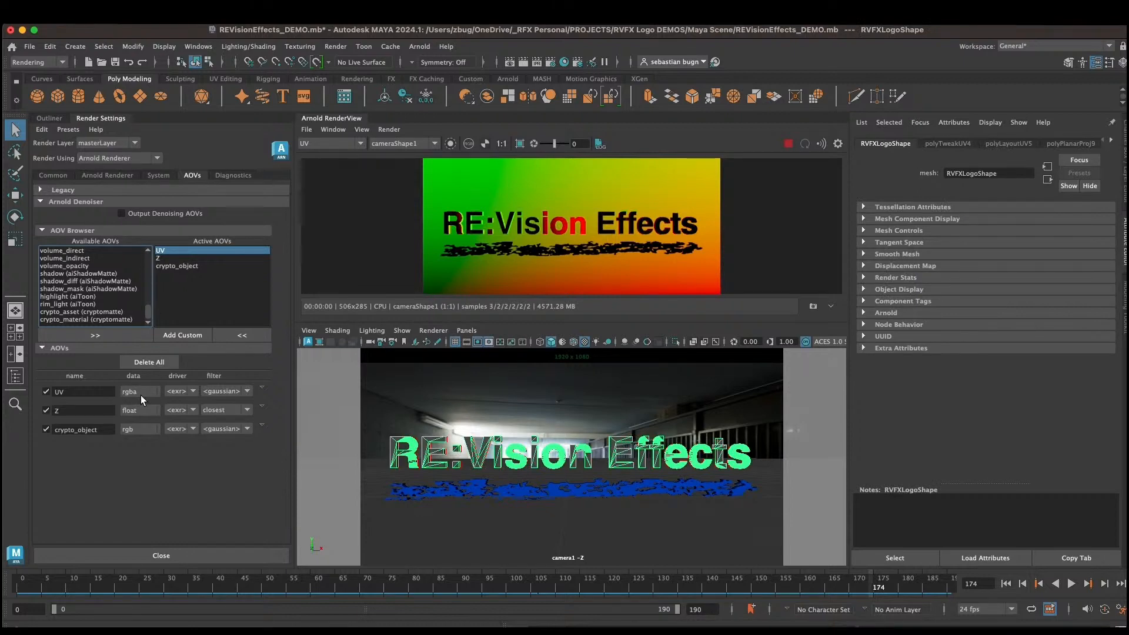
click(334, 143)
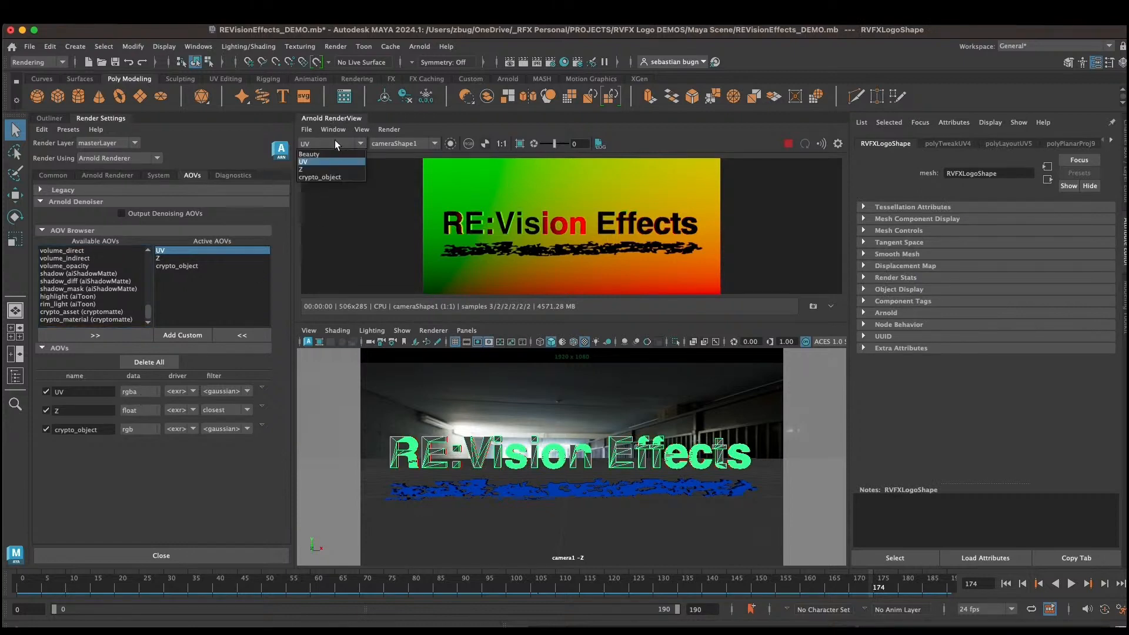
click(330, 152)
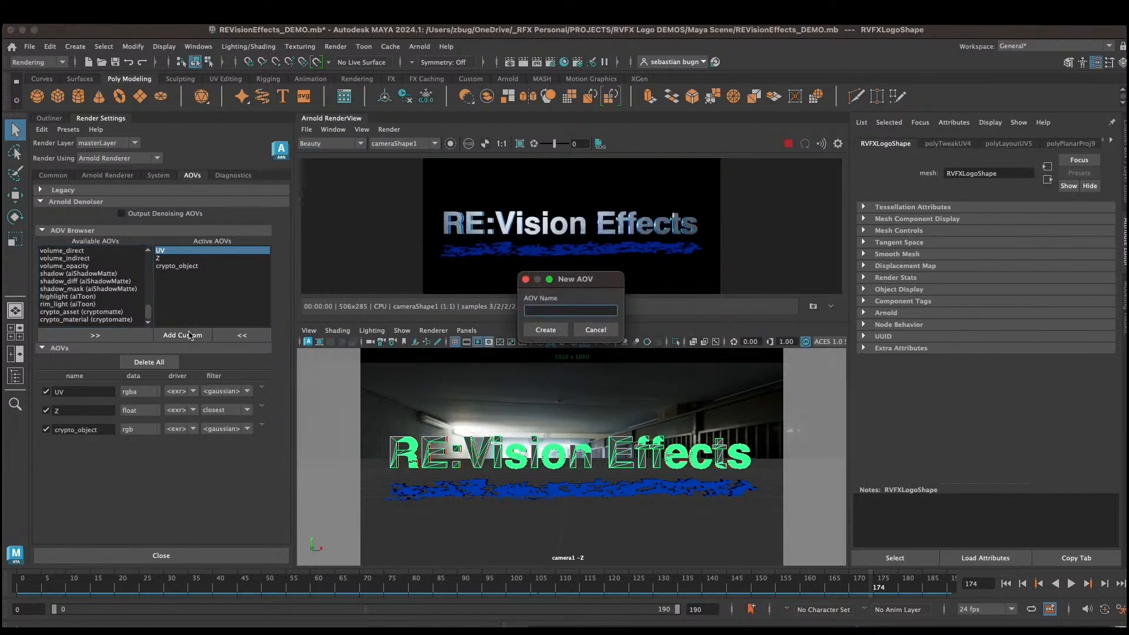
Step: Create a custom AOV named motion_vectors
text(motion_vectors)
click(540, 329)
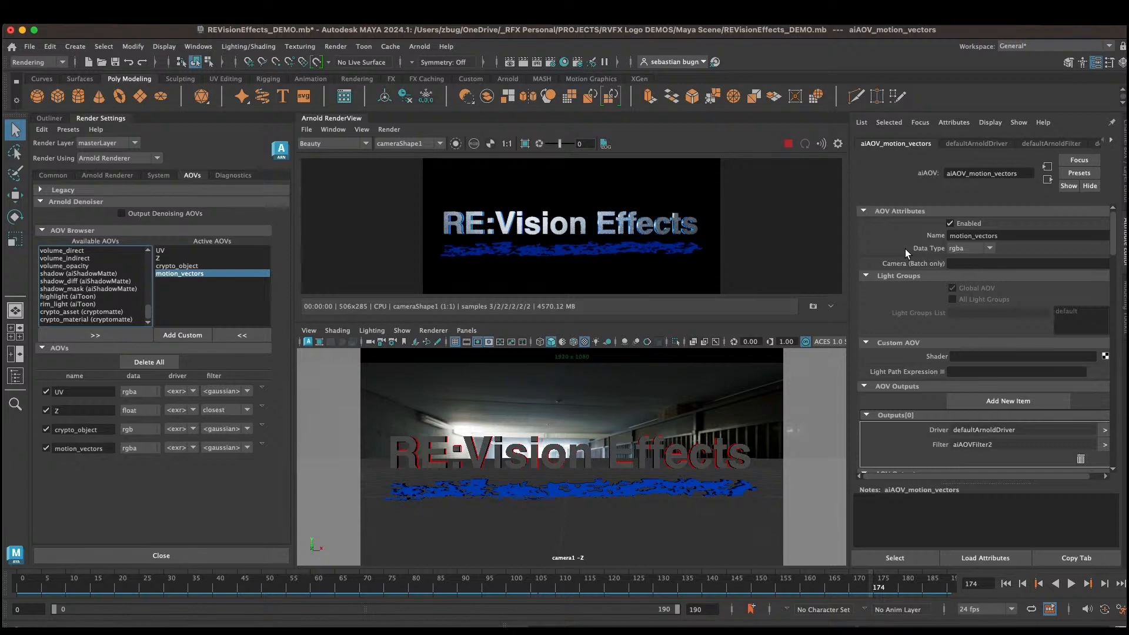
Step: Connect a new aiMotionVector shader to the motion_vectors AOV's custom shader slot
click(1105, 356)
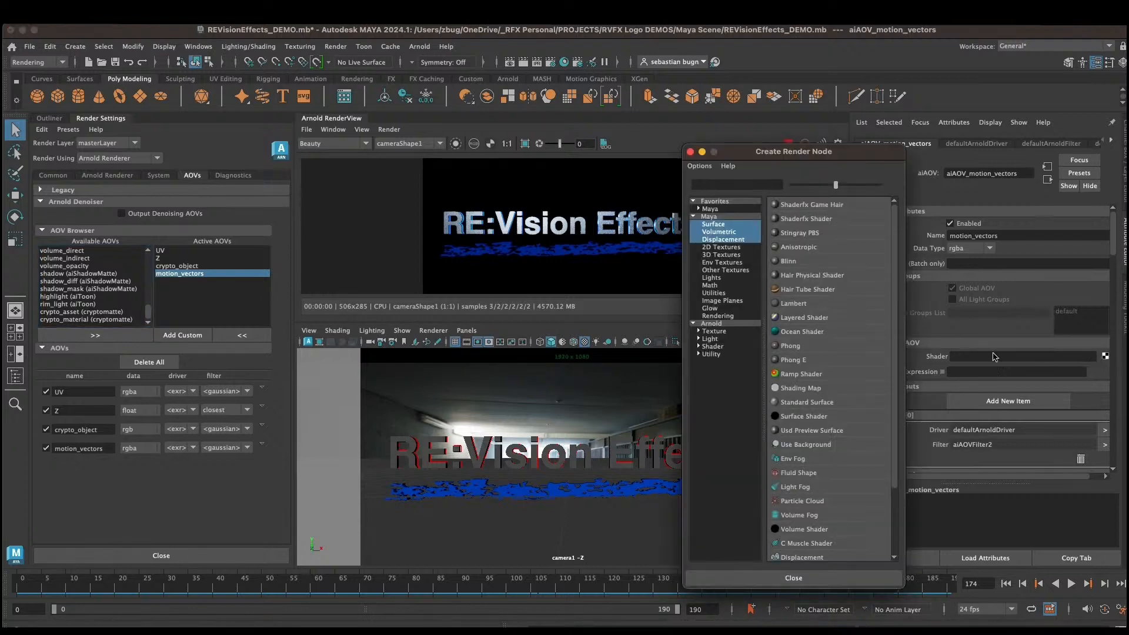
click(711, 353)
drag(891, 284, 897, 478)
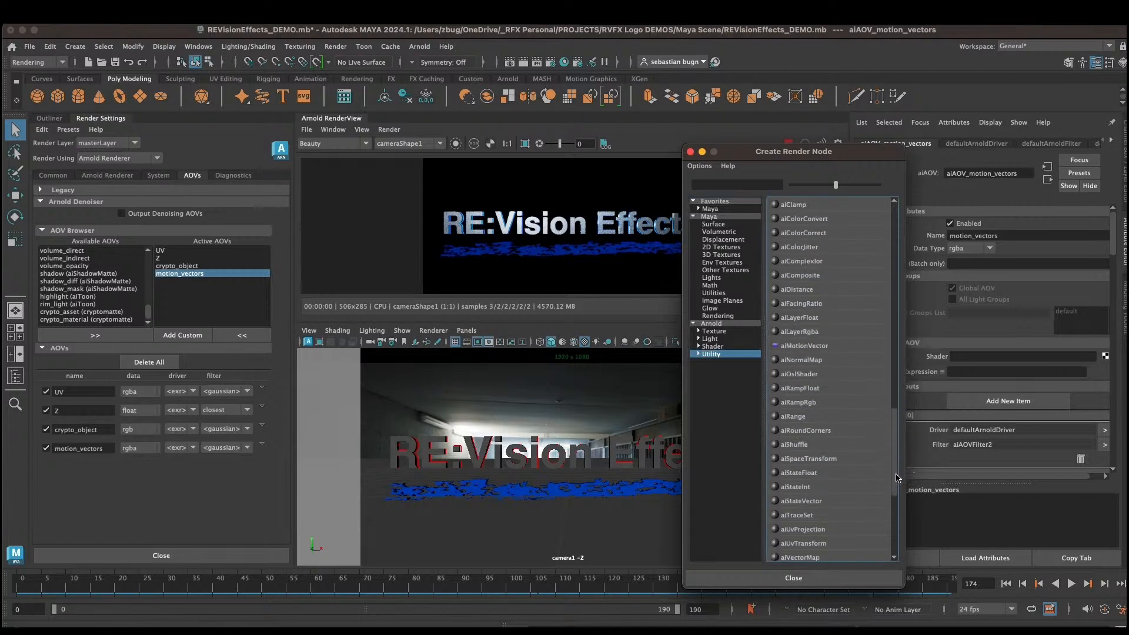
click(812, 347)
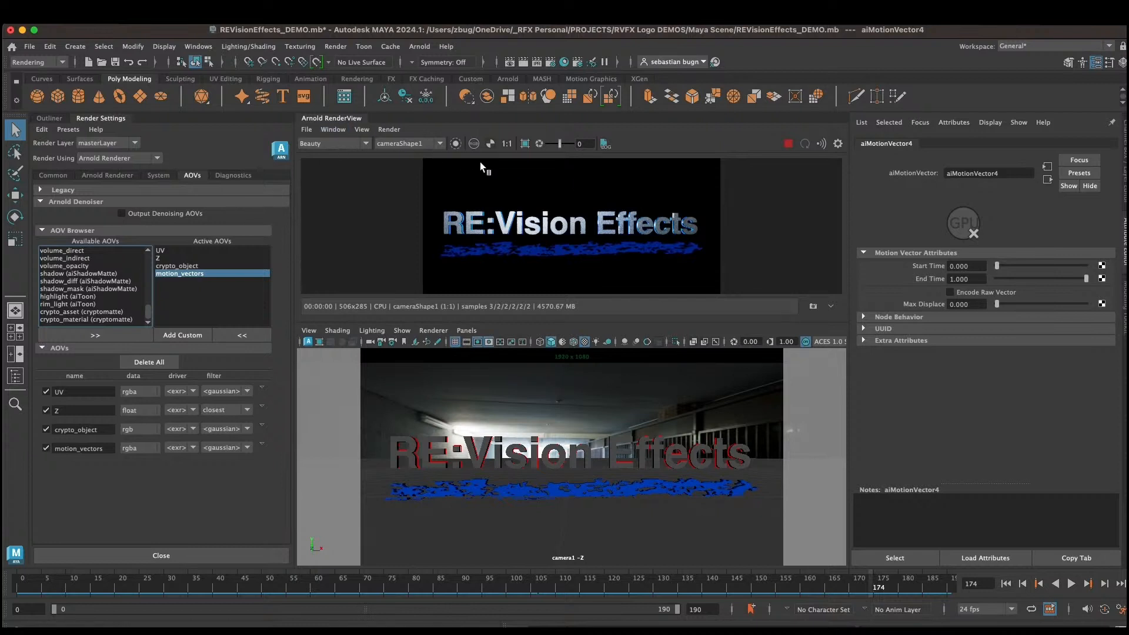
Step: Enable Motion Blur in the Arnold Renderer settings
drag(561, 585, 542, 582)
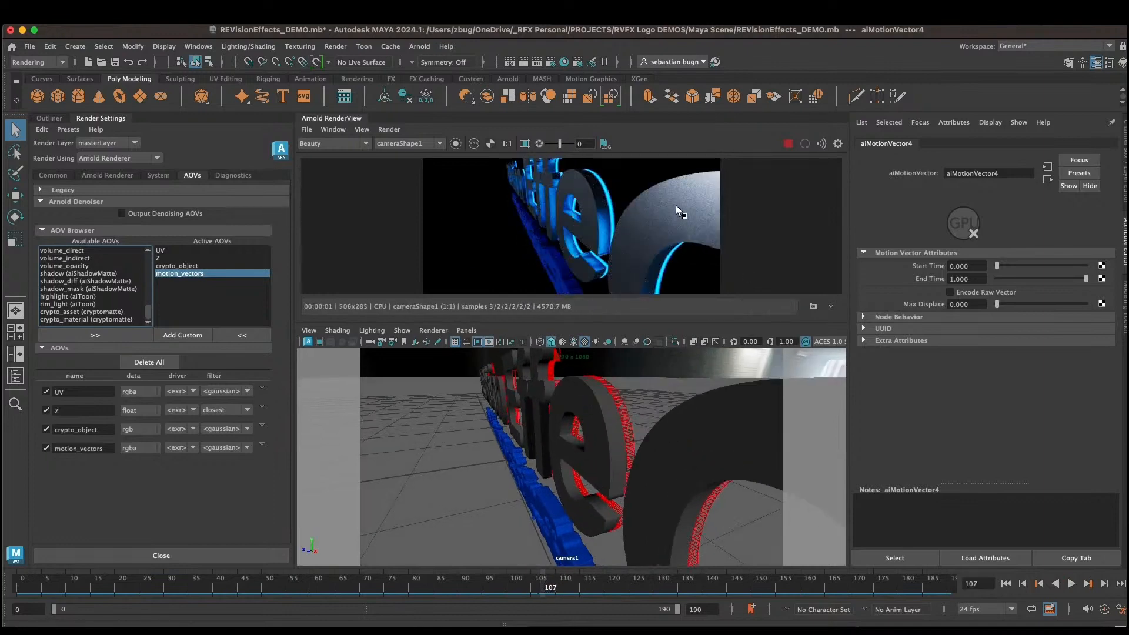
click(118, 175)
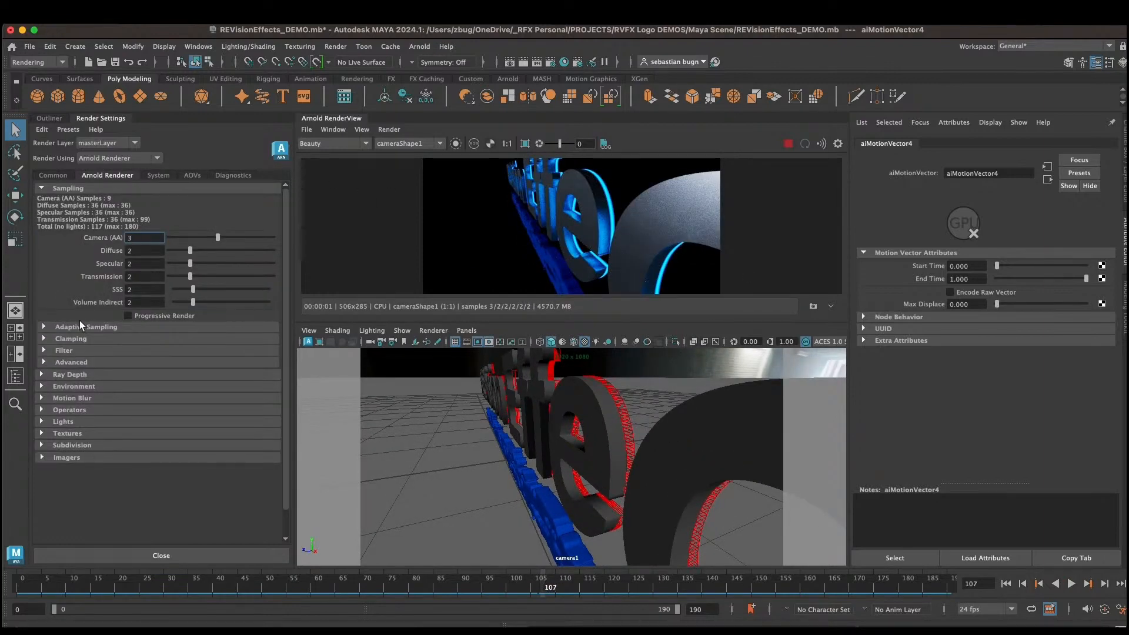
click(73, 398)
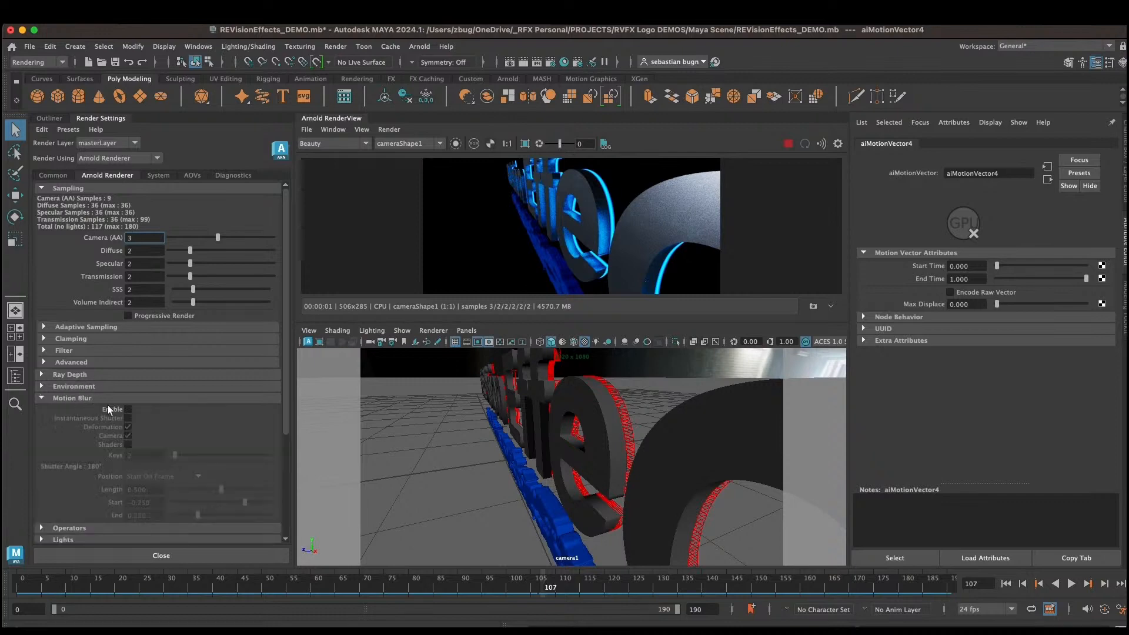
click(128, 409)
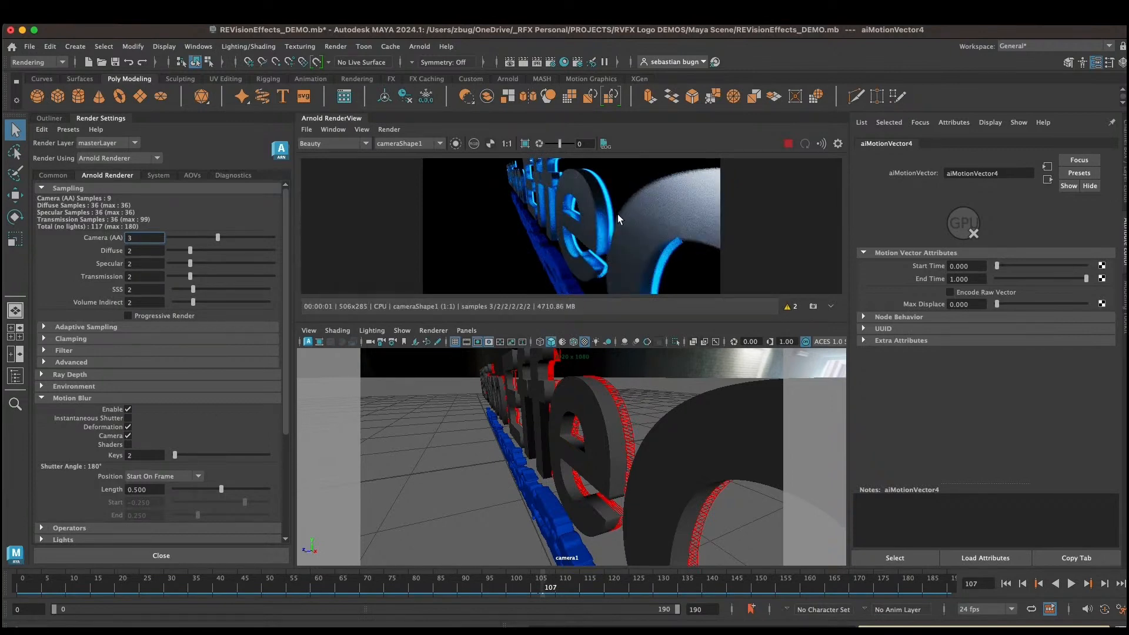
Step: Turn on the Ignore Motion feature override in the Diagnostics settings
click(239, 175)
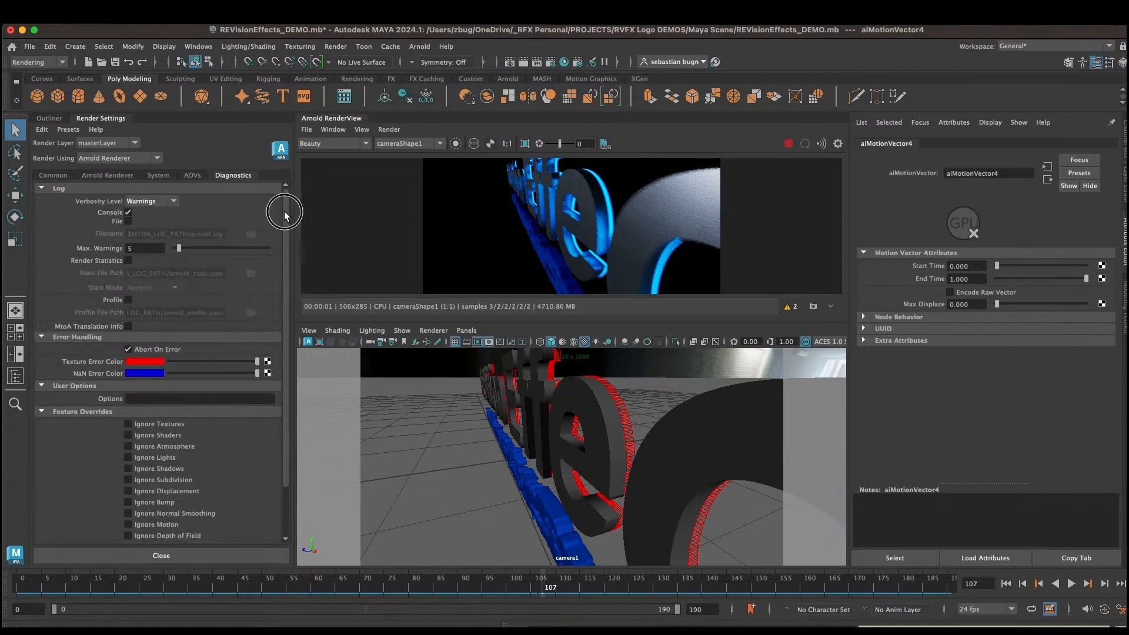
drag(285, 210, 295, 283)
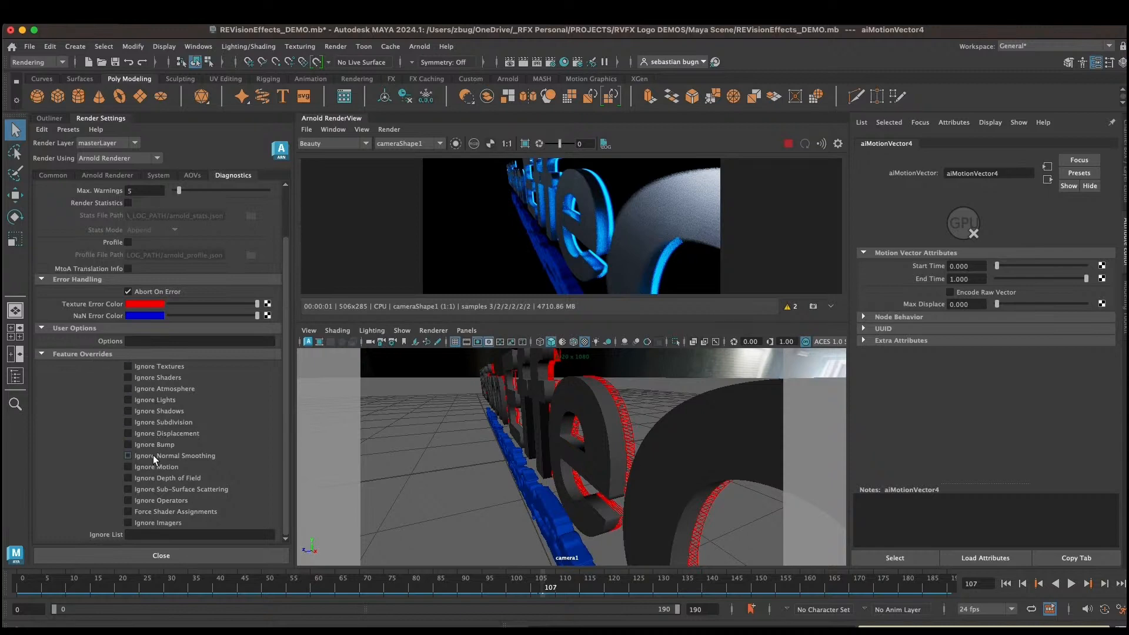
click(128, 466)
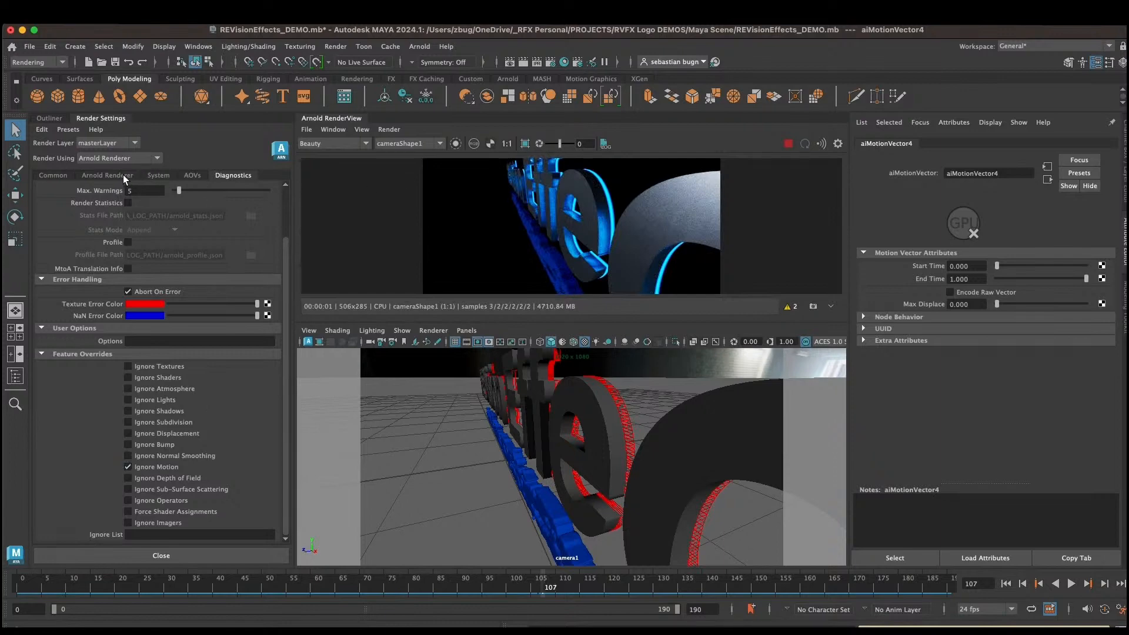
Step: Display the motion_vectors AOV in the render view and set the motion vector Max Displace to 64
click(334, 143)
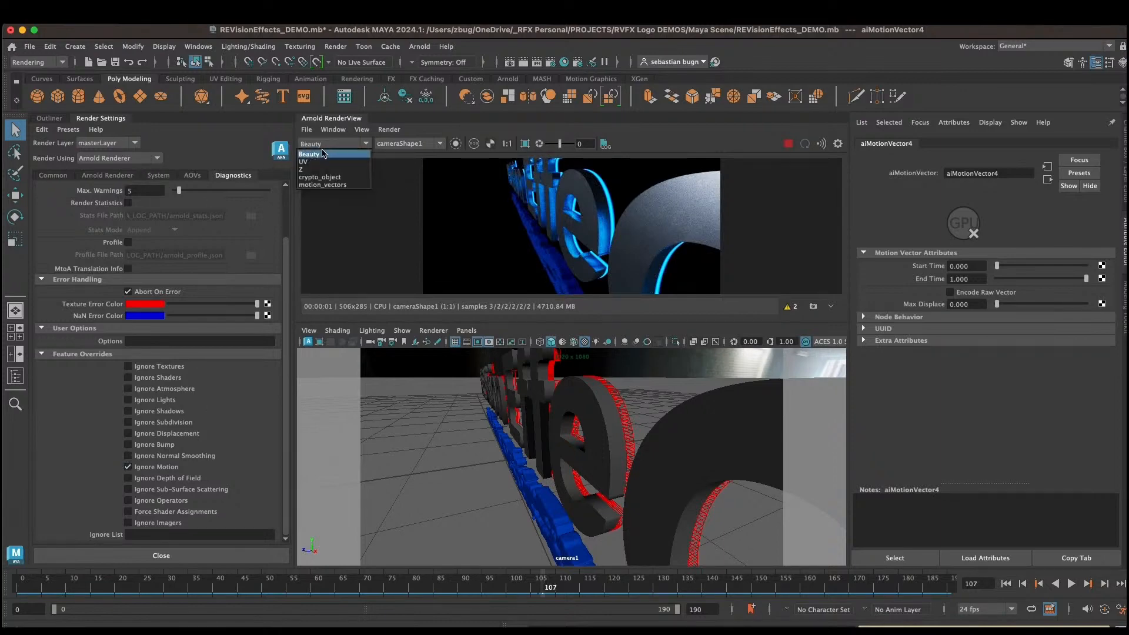
click(340, 184)
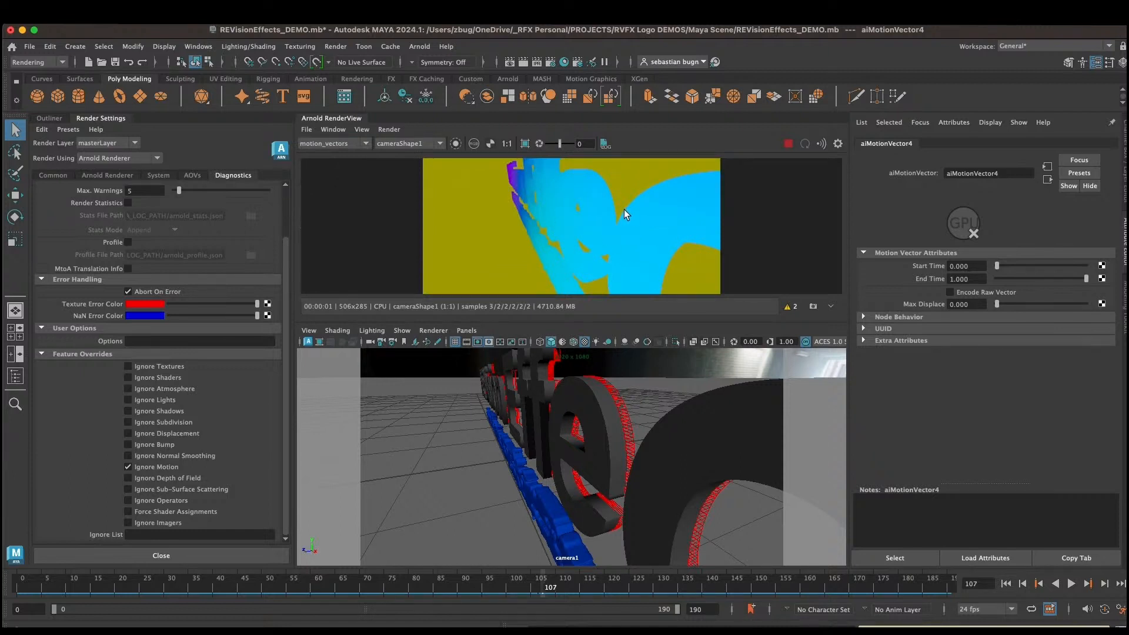
drag(967, 304, 931, 302)
text(64)
key(Return)
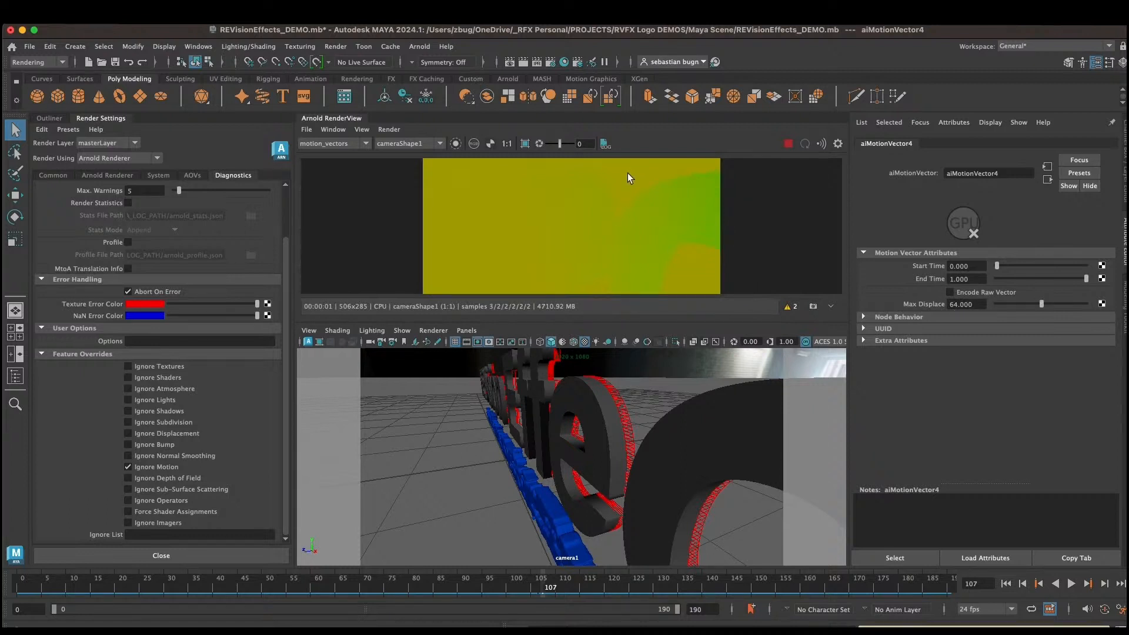
Step: Select aiSkyDomeLight1 inside the Lighting group in the Outliner
click(41, 118)
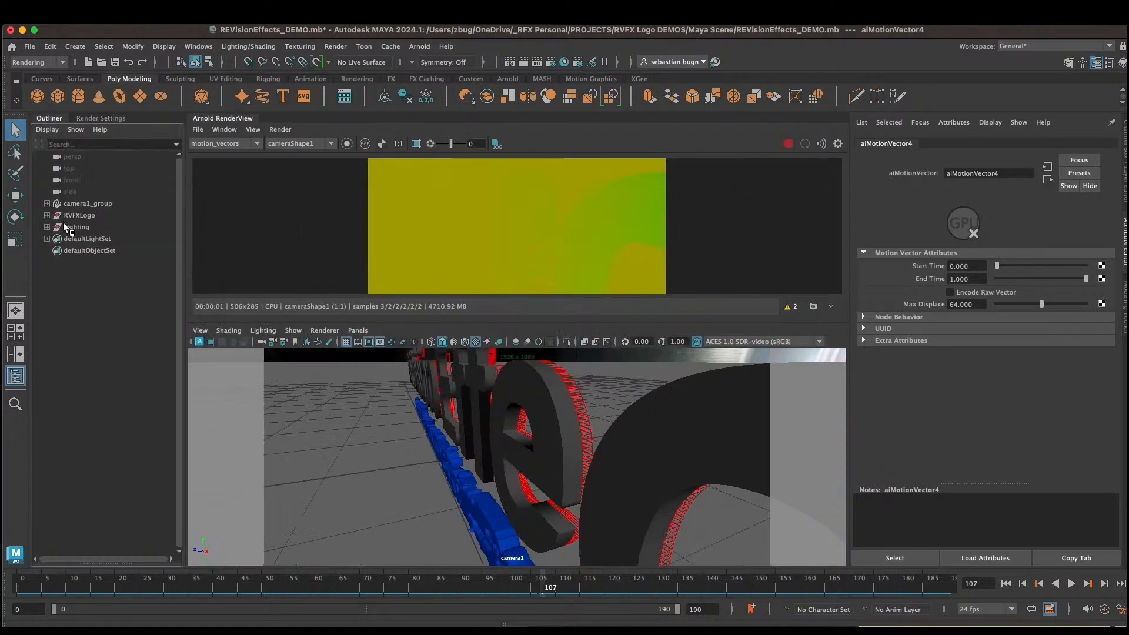
click(46, 227)
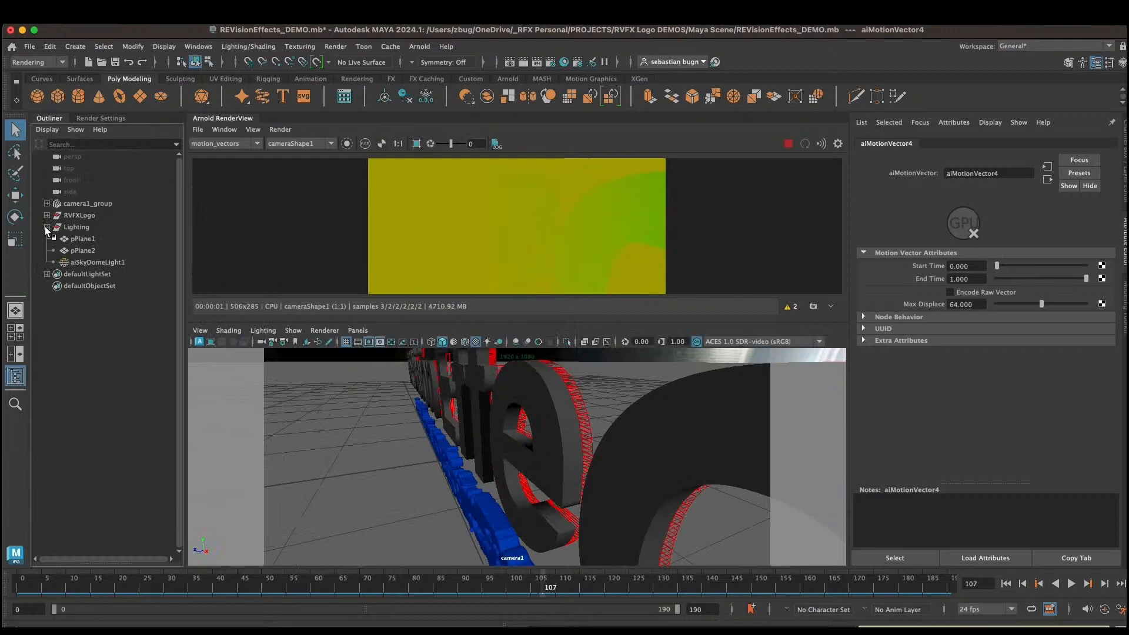
click(85, 262)
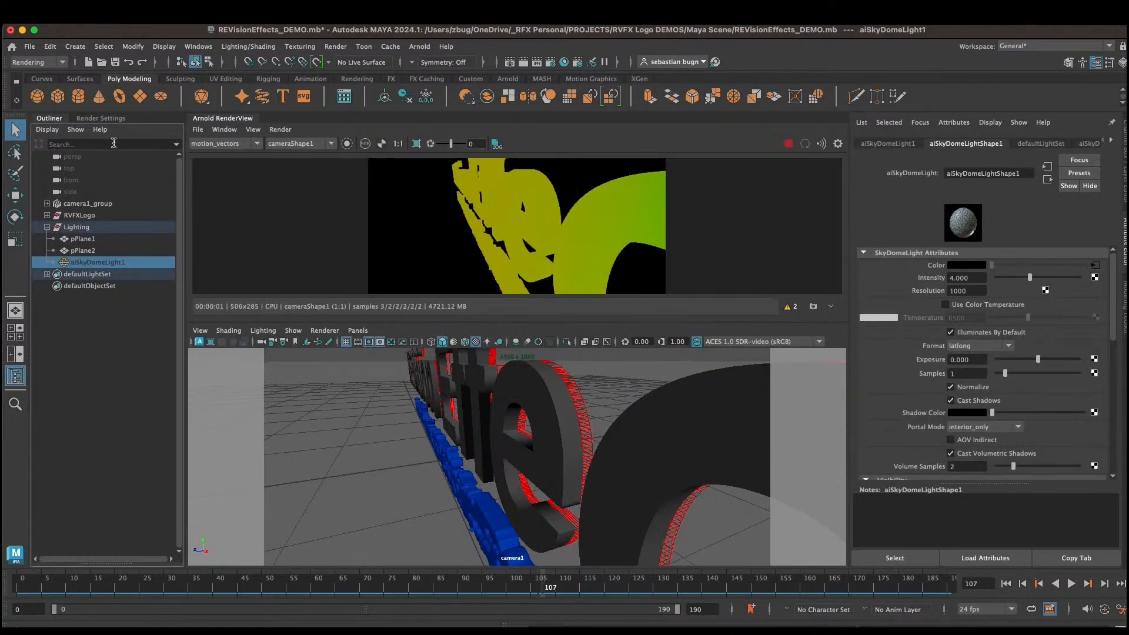
Step: Return to the AOVs render settings and scrub the timeline to frame 131
click(109, 118)
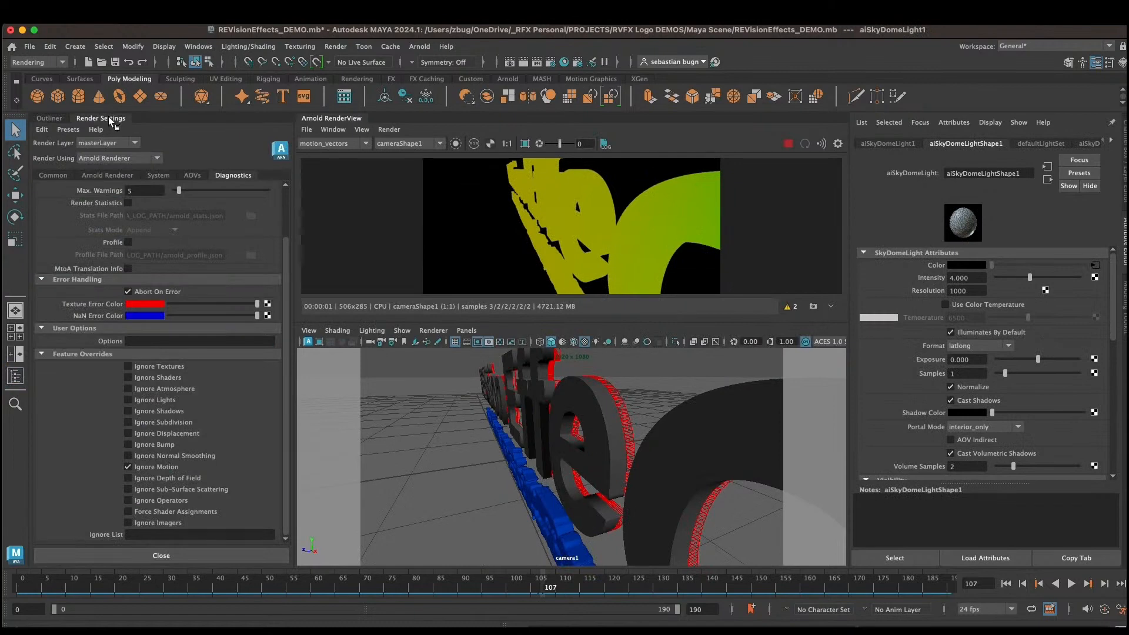
click(192, 175)
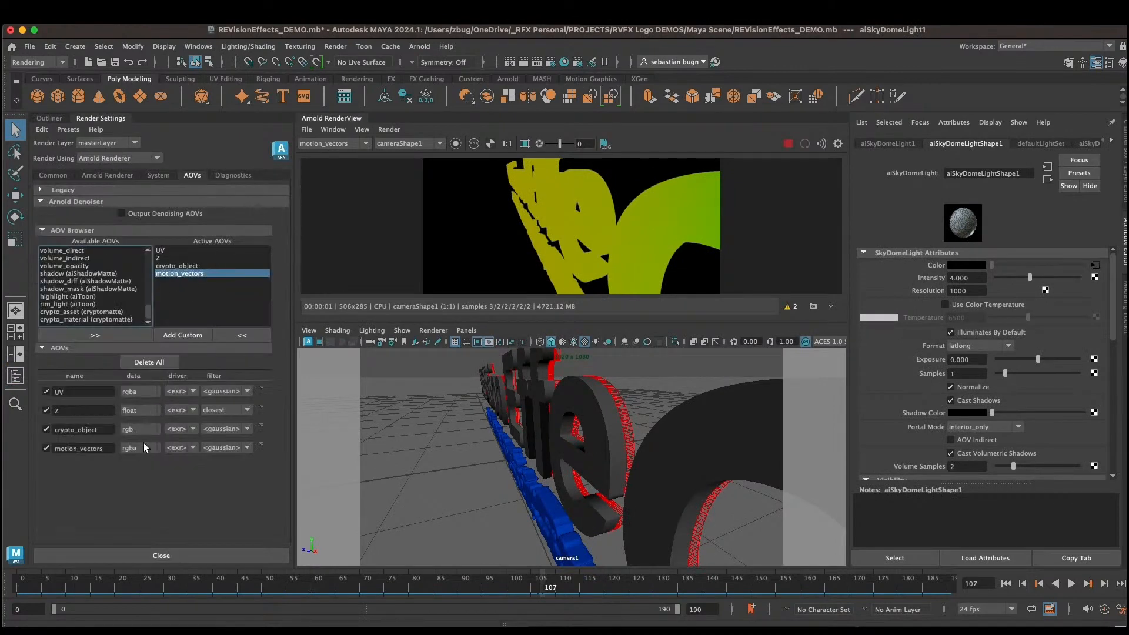
drag(116, 582, 78, 581)
drag(276, 583, 662, 563)
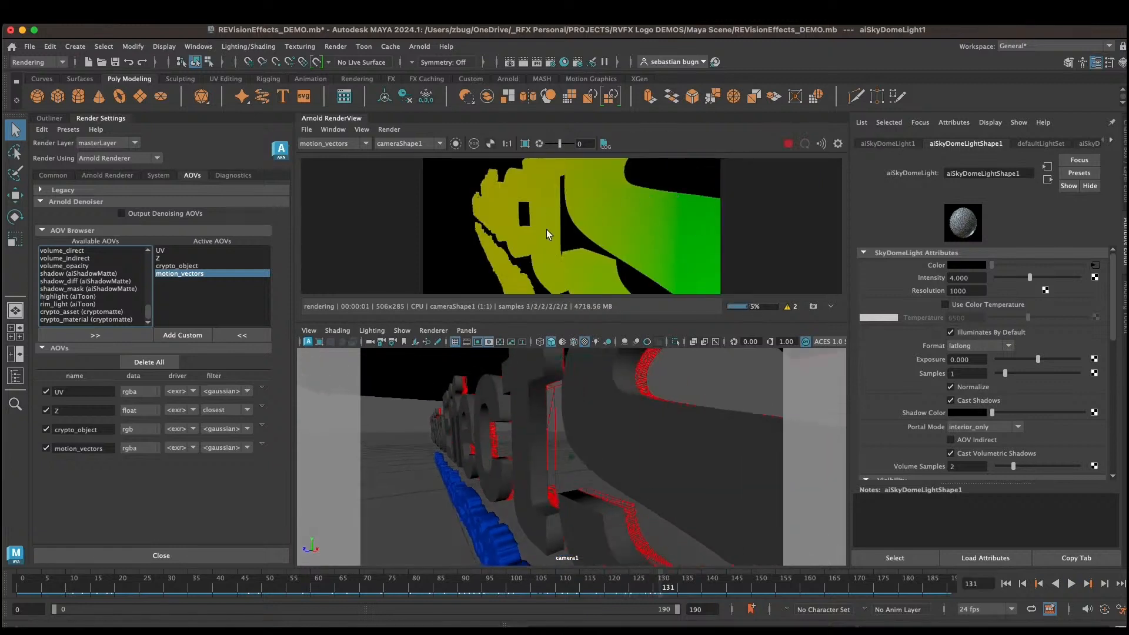
Step: Switch the render view back to displaying the Beauty AOV
click(351, 144)
click(311, 154)
click(51, 175)
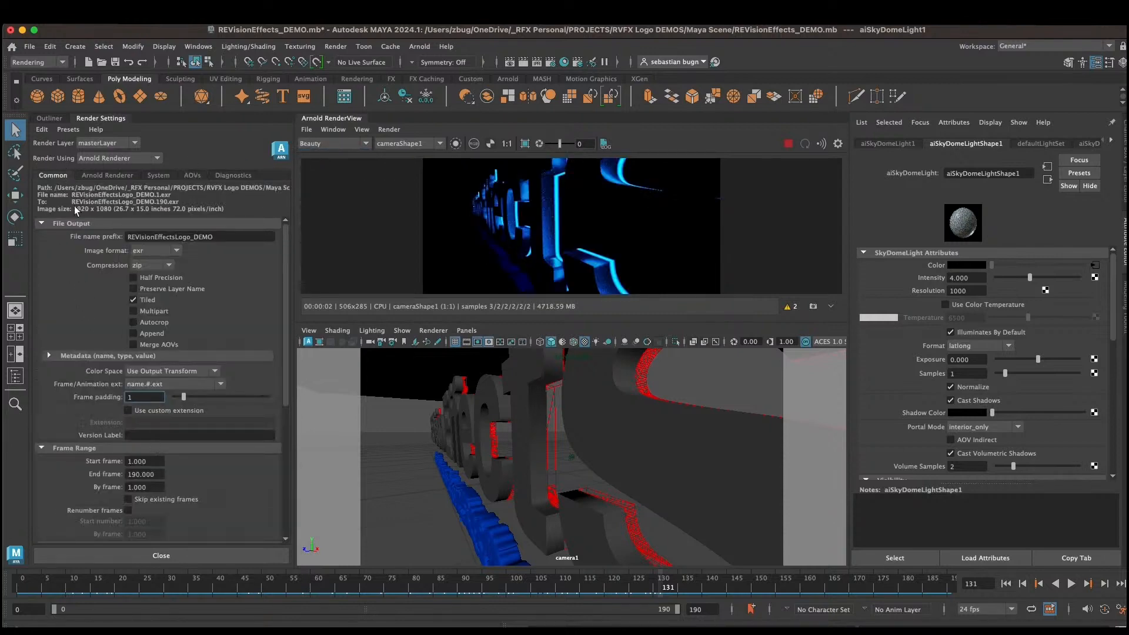
Step: Hide aiSkyDomeLight1 and collapse the Lighting group in the Outliner
click(50, 118)
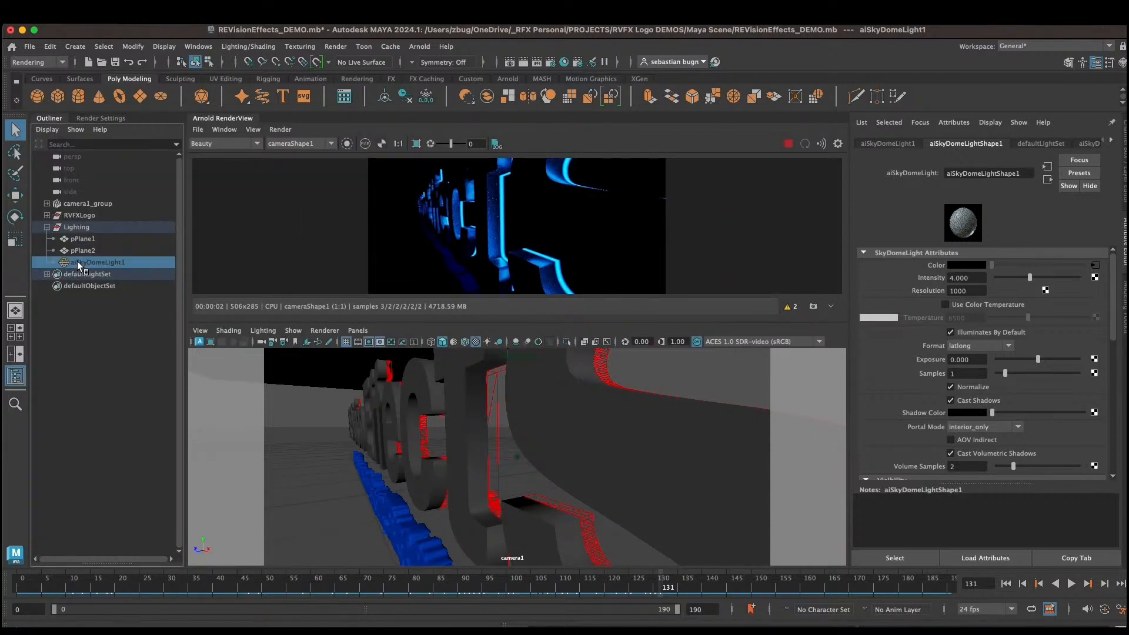
key(h)
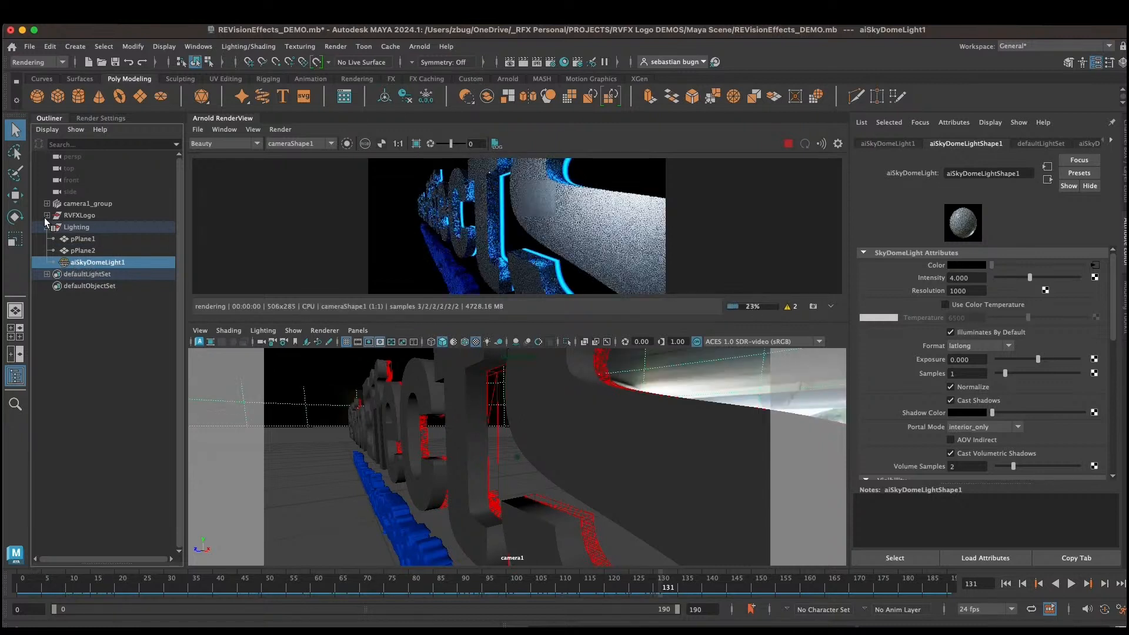
click(47, 227)
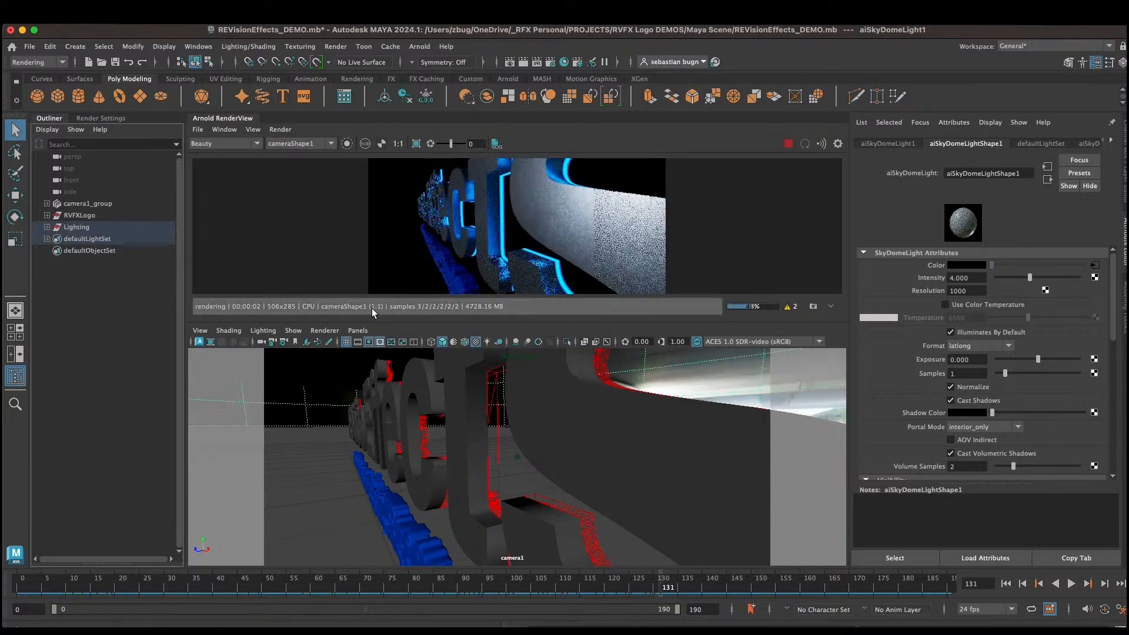
Step: Select the motion_vectors active AOV and turn on Instantaneous Shutter in the Arnold Renderer motion blur settings
click(93, 117)
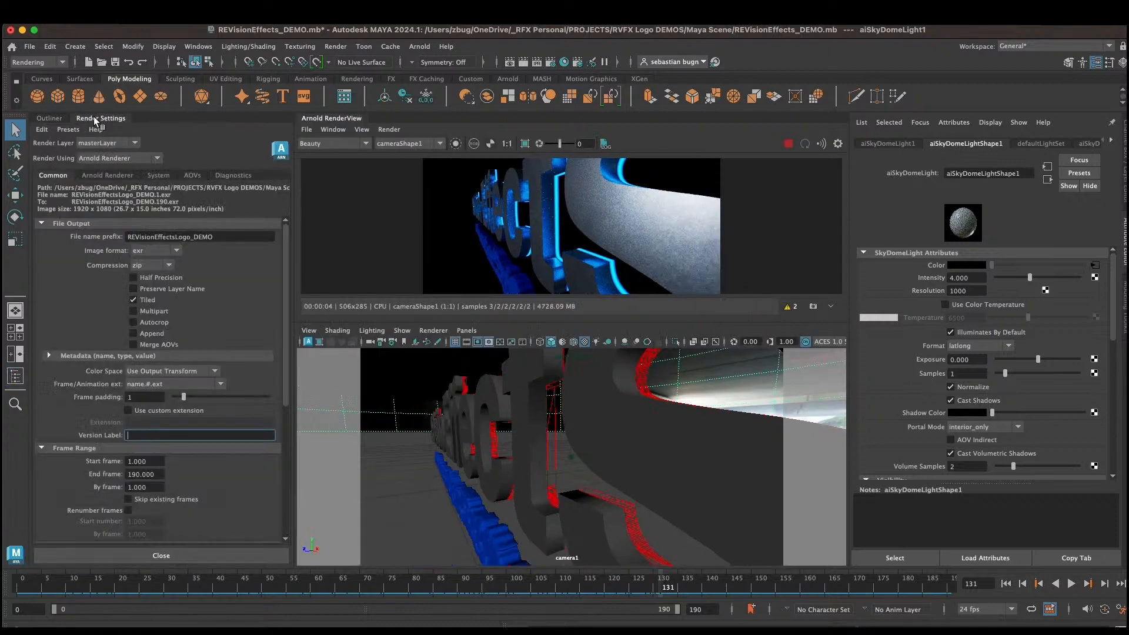
click(192, 175)
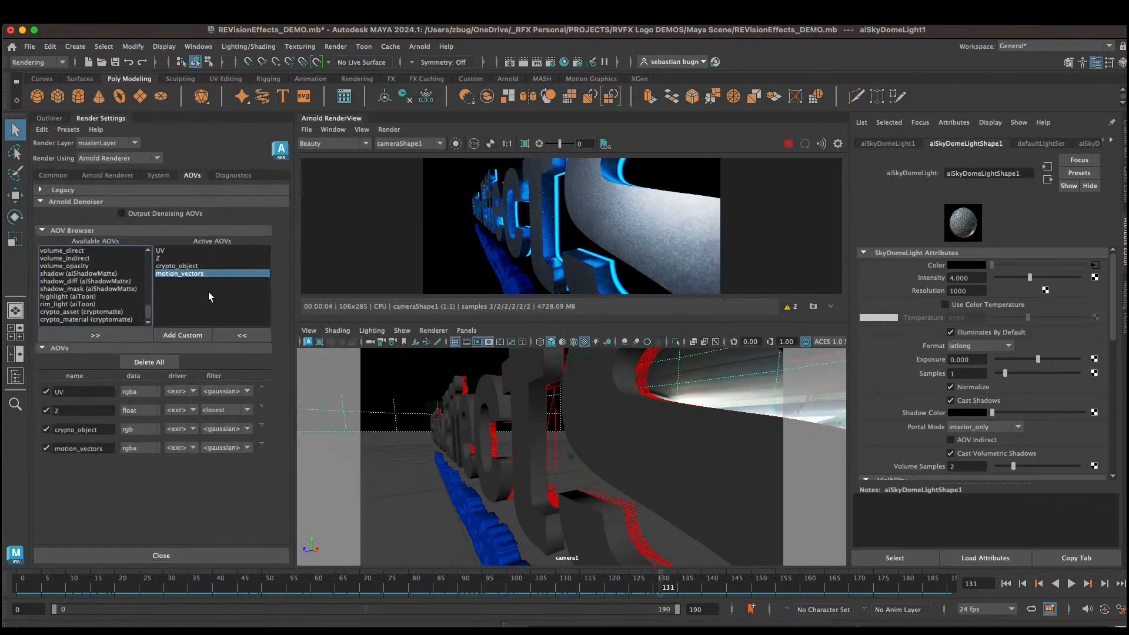
click(207, 273)
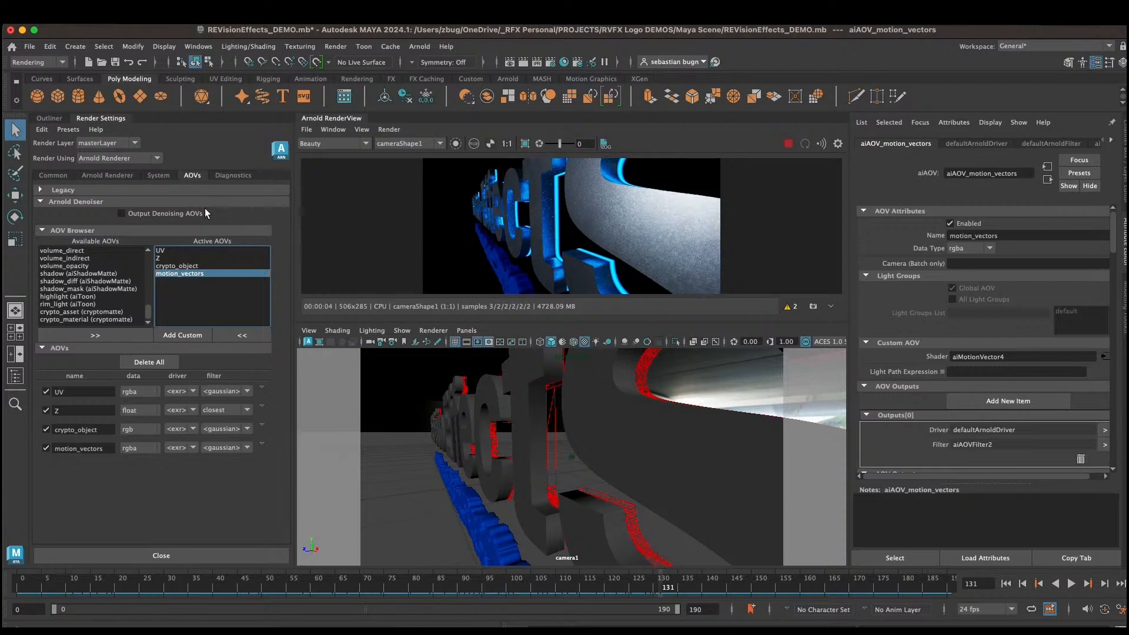
click(108, 176)
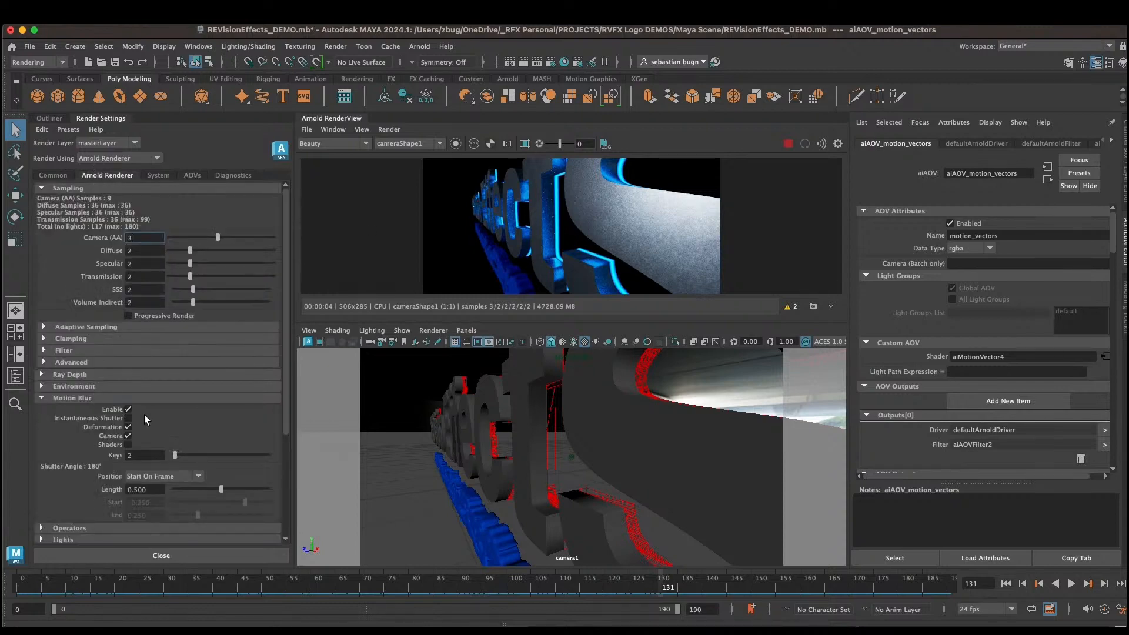
click(128, 418)
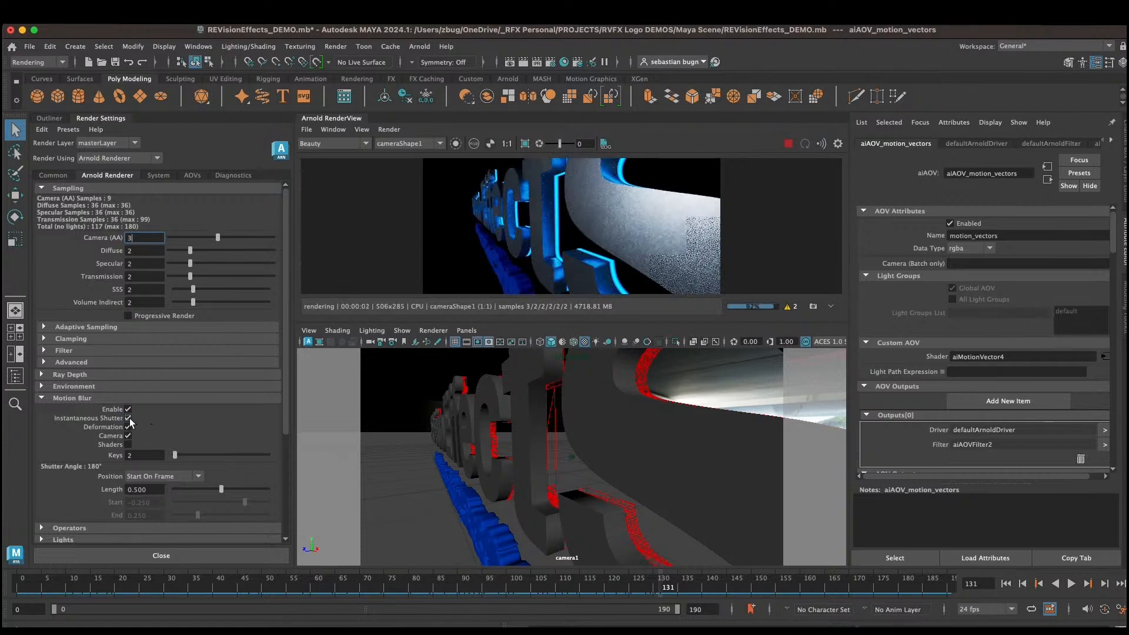
Step: Set the motion blur shutter Position to Custom with Start 0 and End 1
click(170, 477)
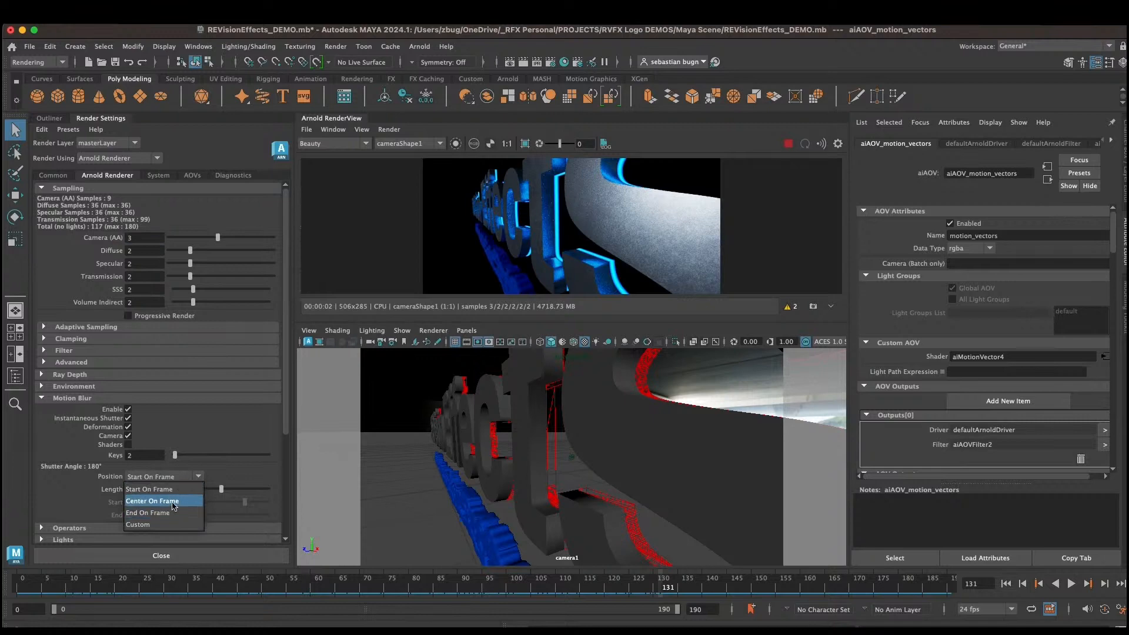
click(147, 524)
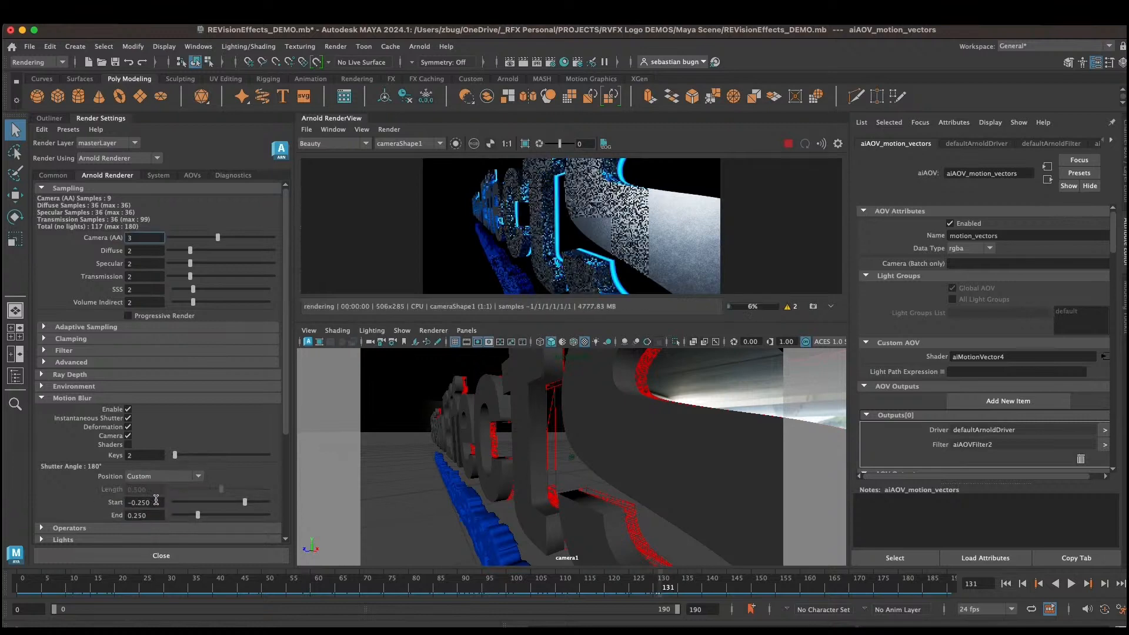
double_click(137, 500)
text(0)
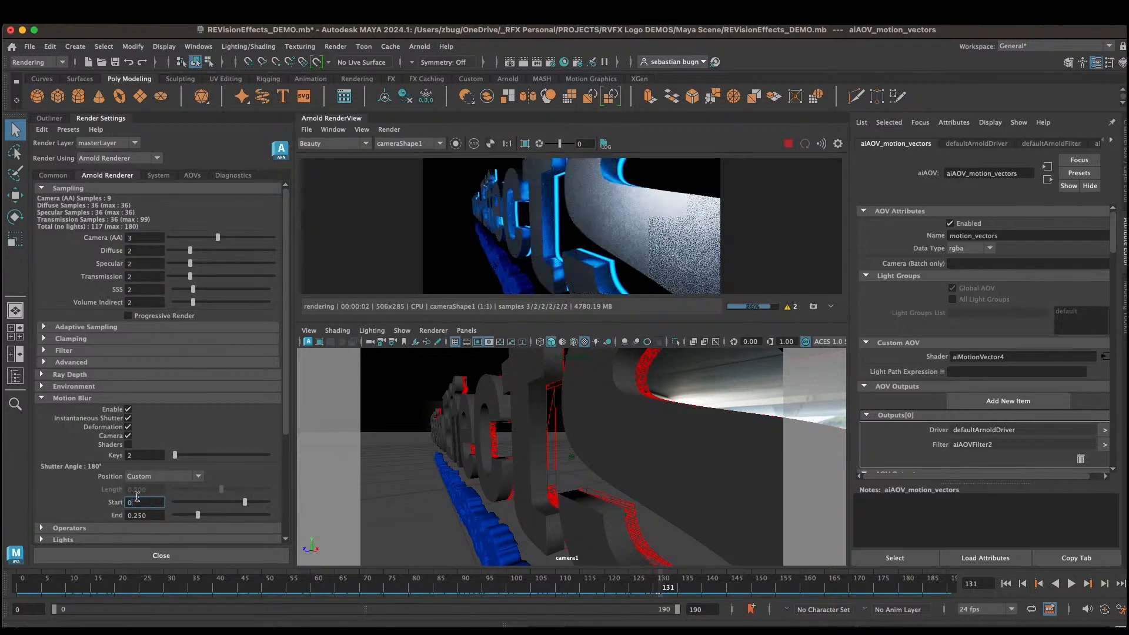
double_click(148, 515)
text(1)
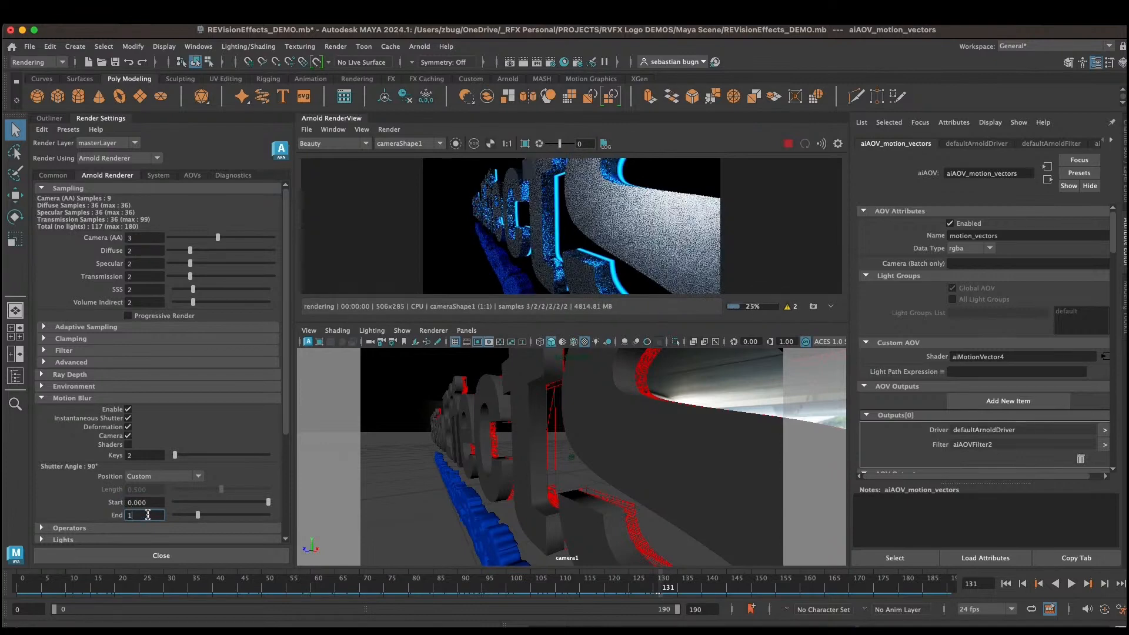
key(Return)
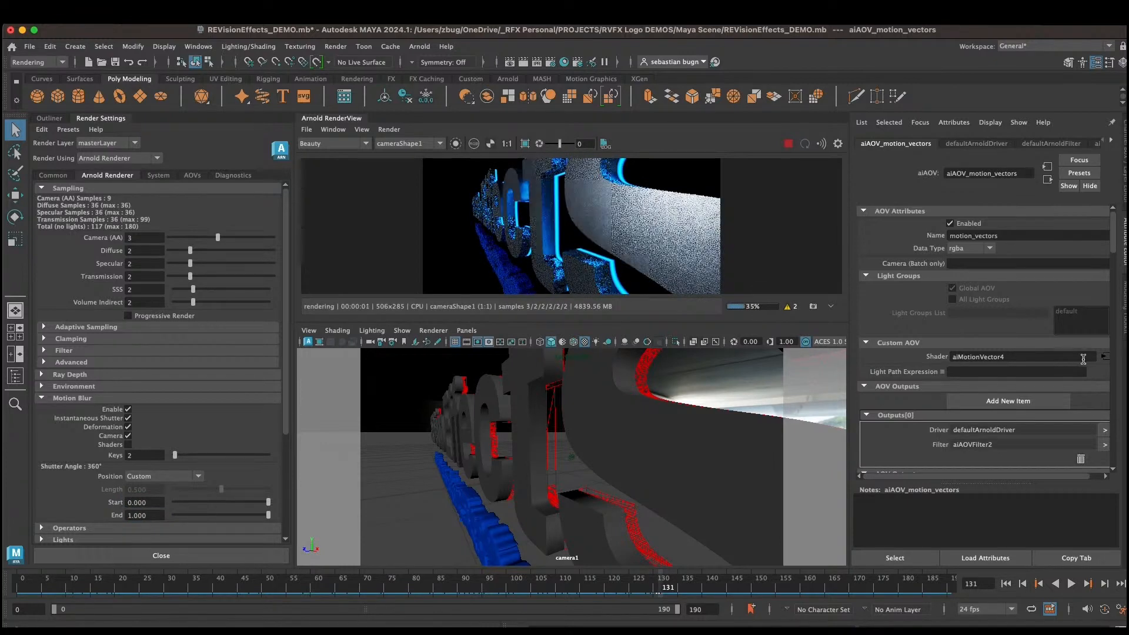
Step: Examine the aiMotionVector4 shader attributes and camera1's Arnold Camera Motion Blur setting
click(1105, 357)
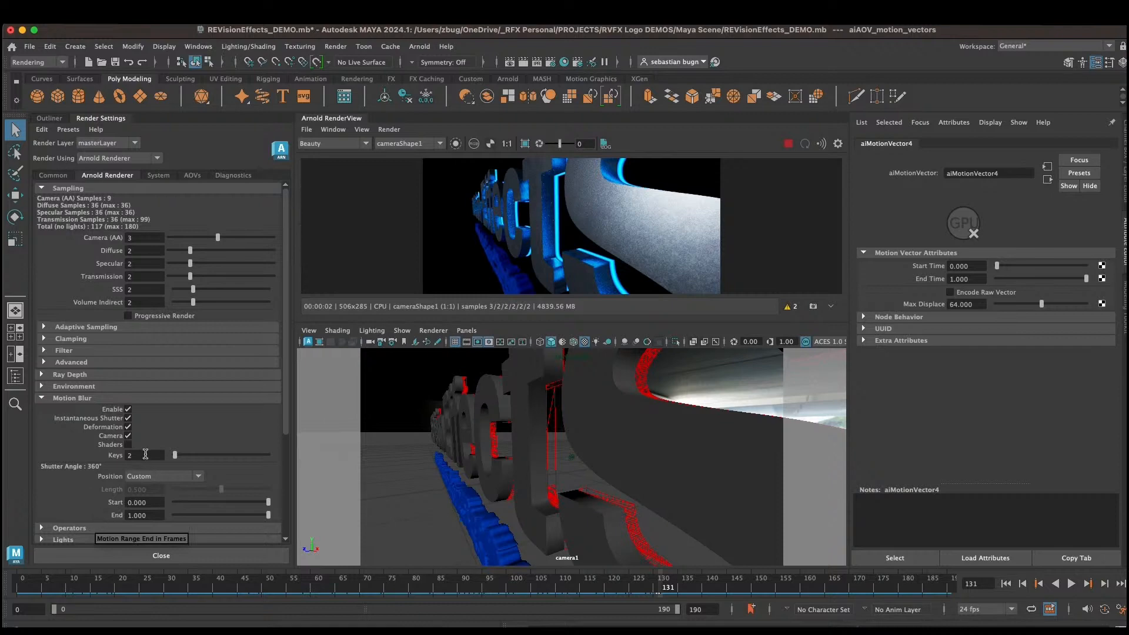
click(49, 118)
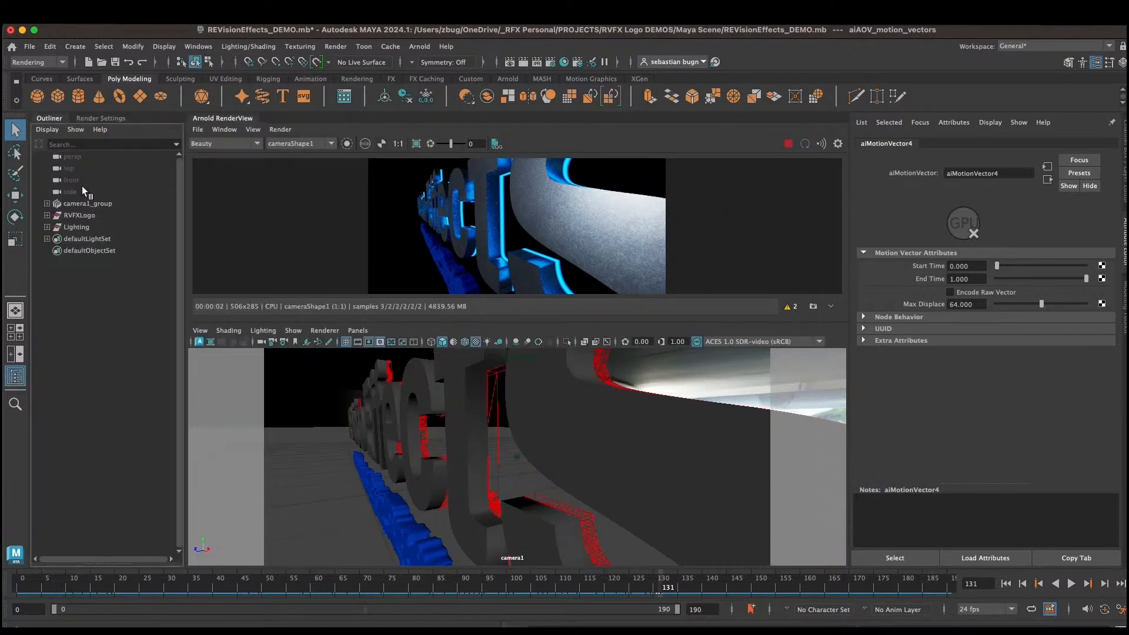
click(82, 203)
click(47, 204)
click(81, 215)
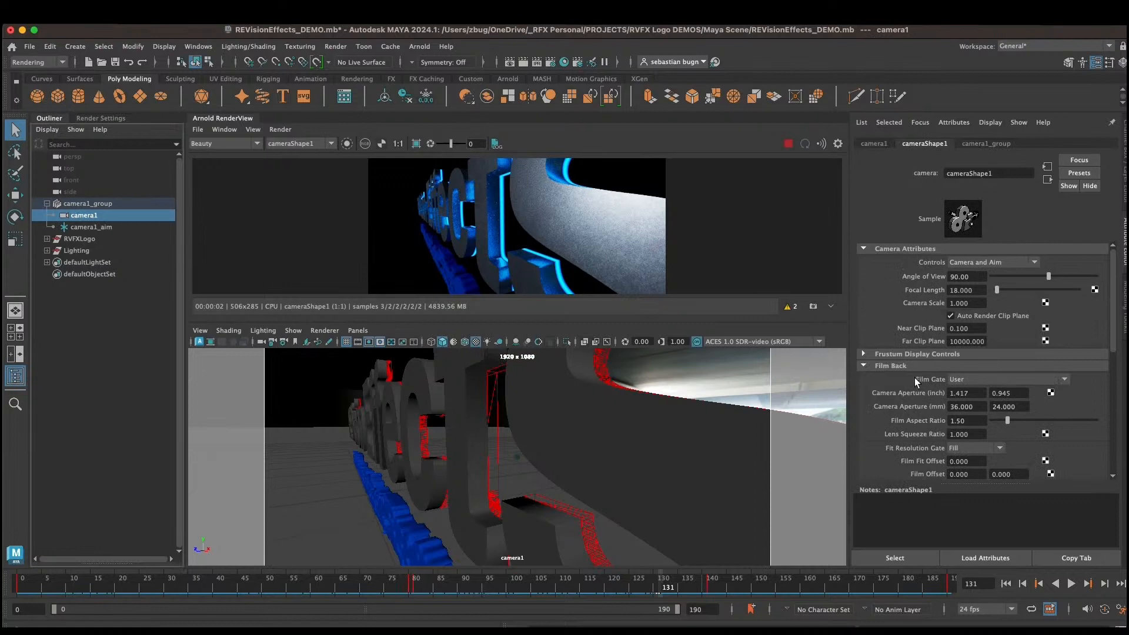
scroll(915, 377, down, 10)
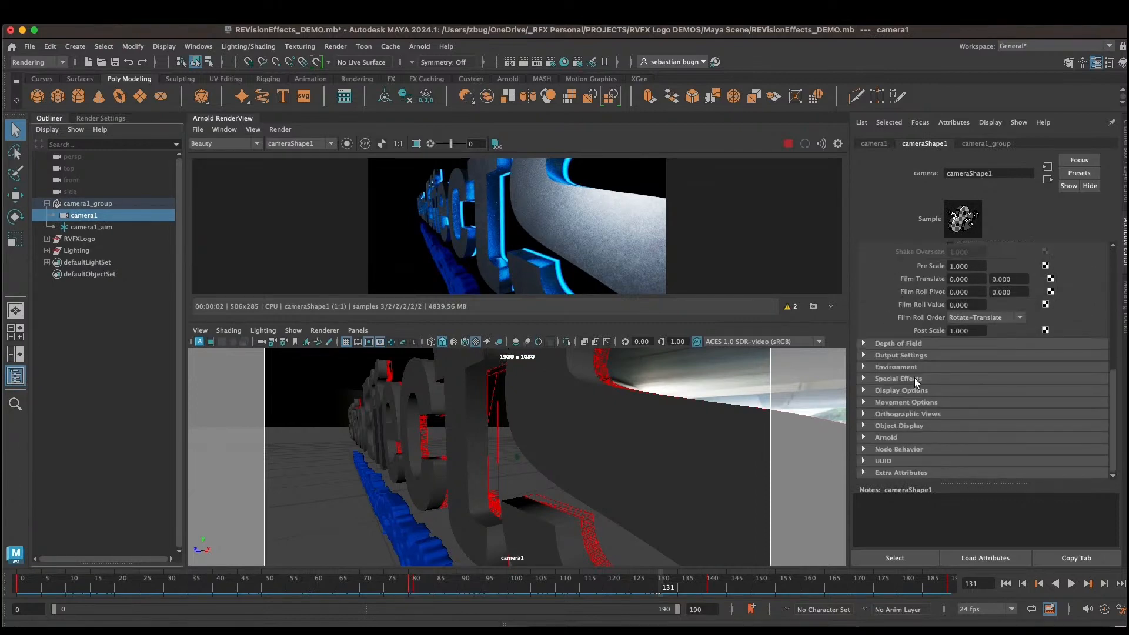
click(886, 437)
scroll(907, 407, down, 3)
scroll(906, 407, down, 3)
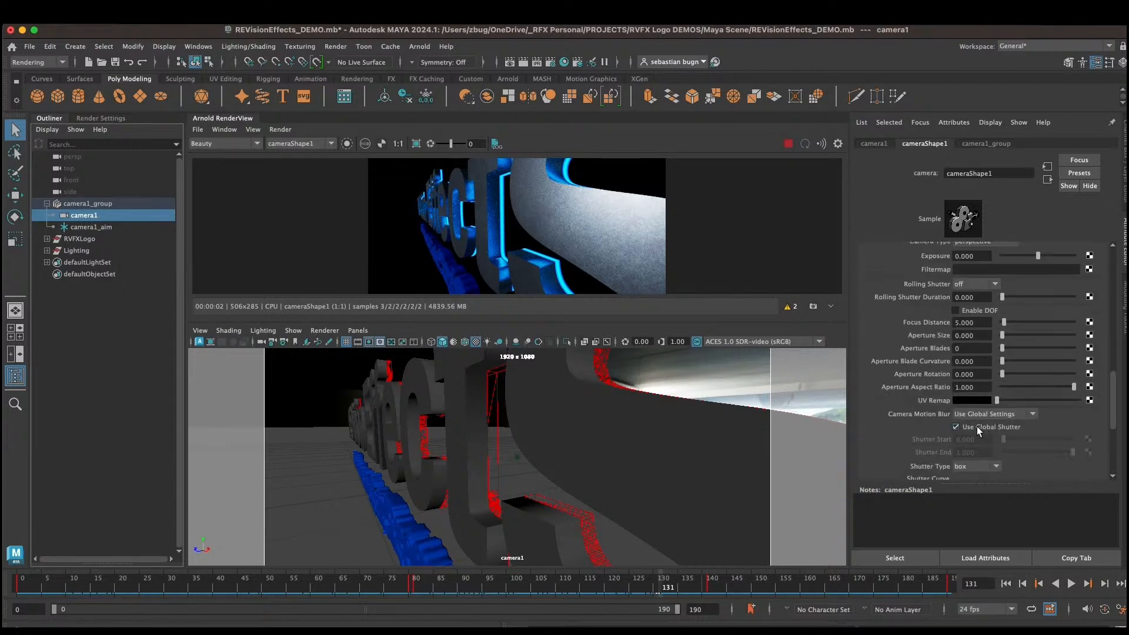
click(1033, 414)
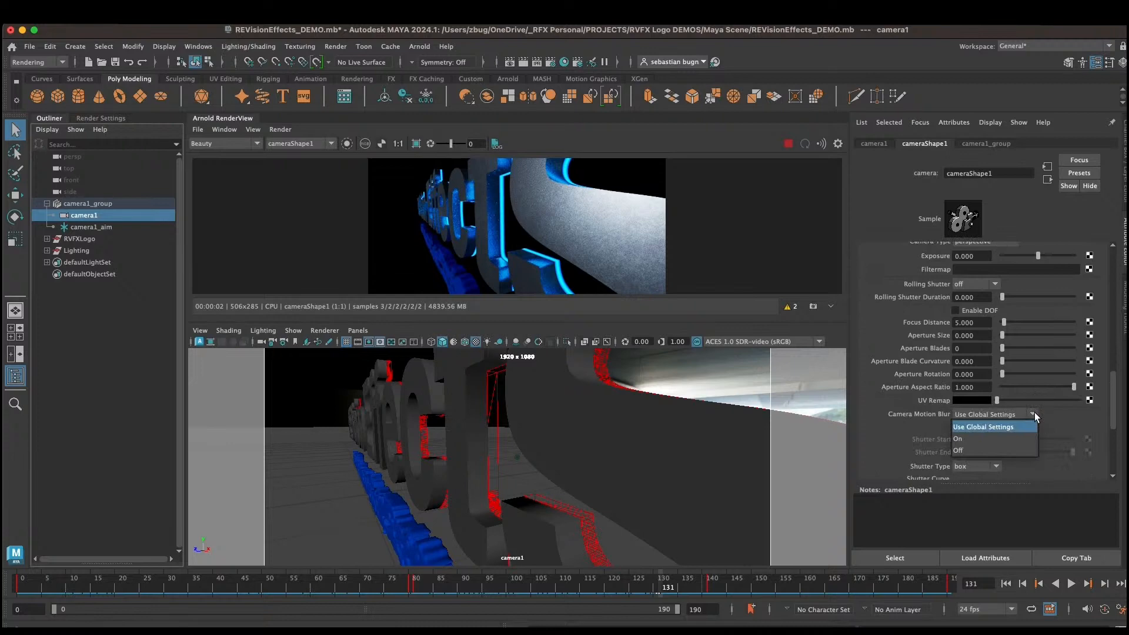
click(1035, 412)
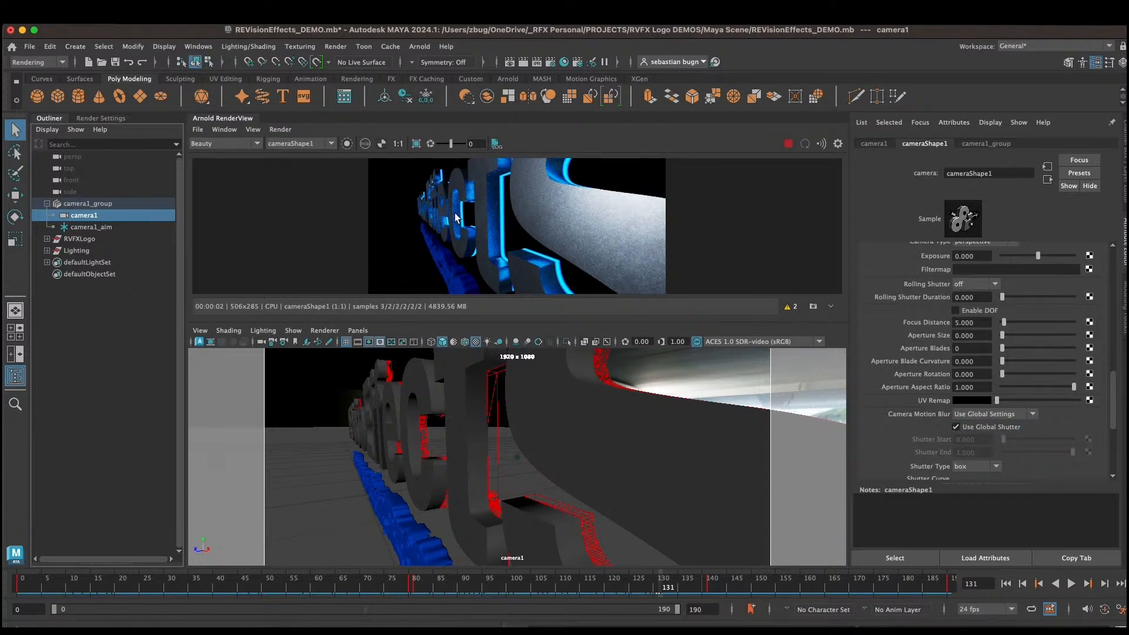
Step: Create an aiAtmosphereVolume as the Environment Atmosphere in the Arnold Renderer settings
click(103, 118)
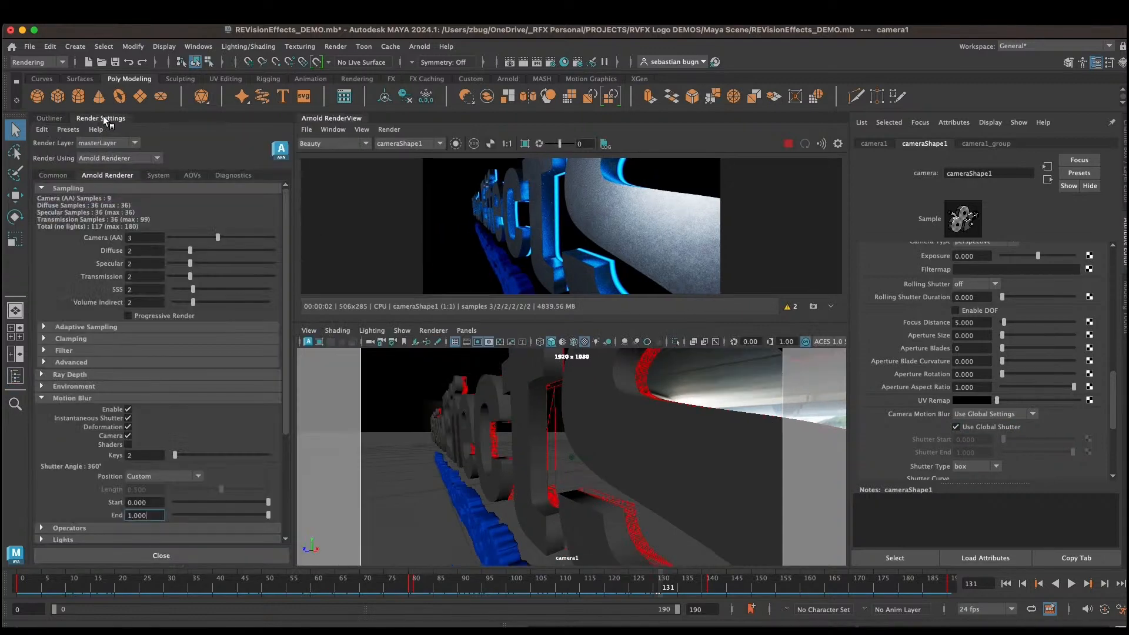
click(43, 397)
click(42, 386)
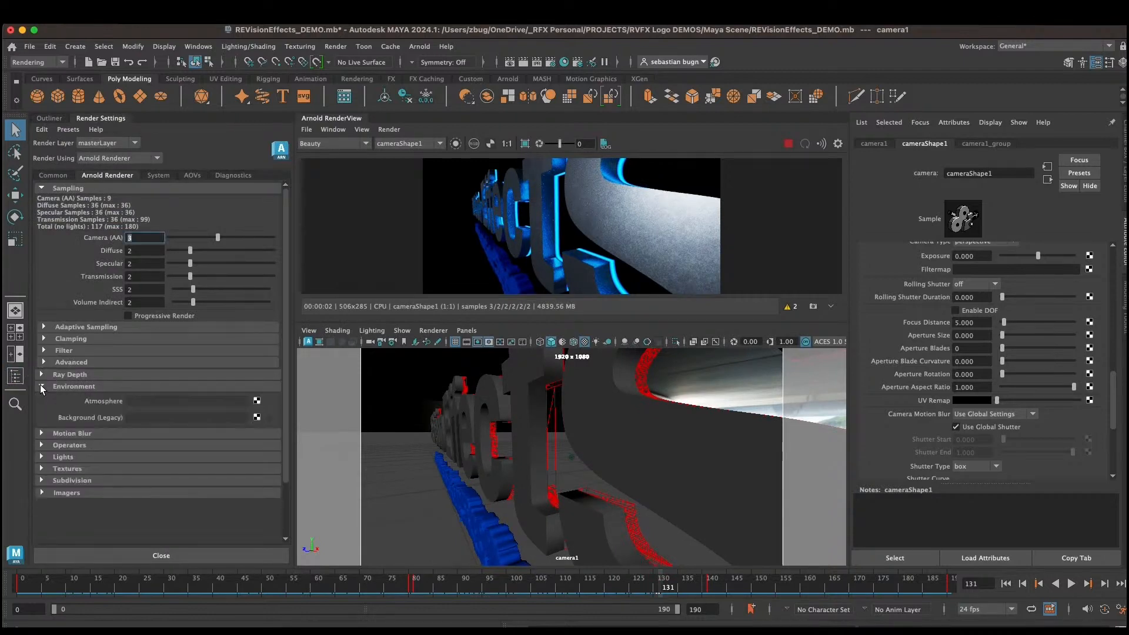
click(257, 401)
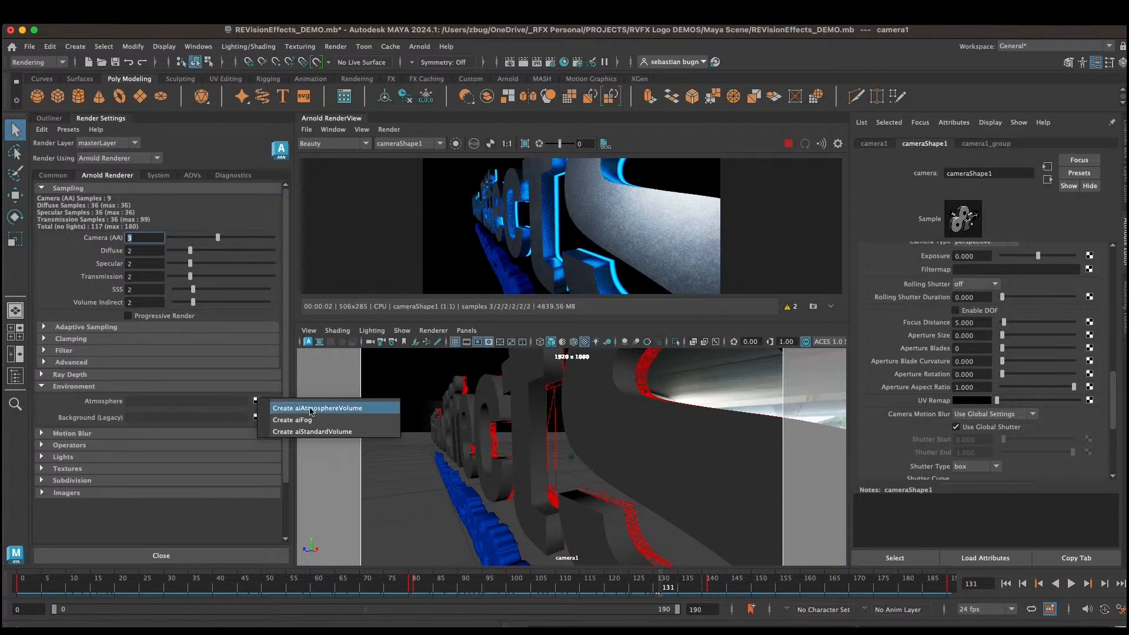
click(310, 409)
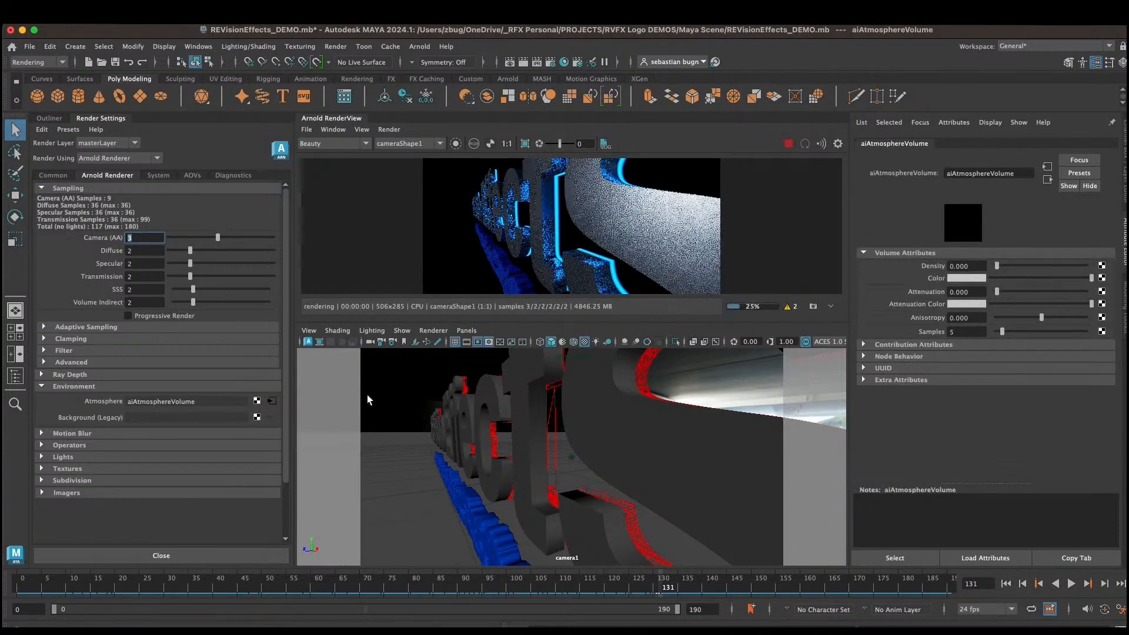
Step: Set the atmosphere volume's Density to about 0.28
drag(1010, 265, 1025, 268)
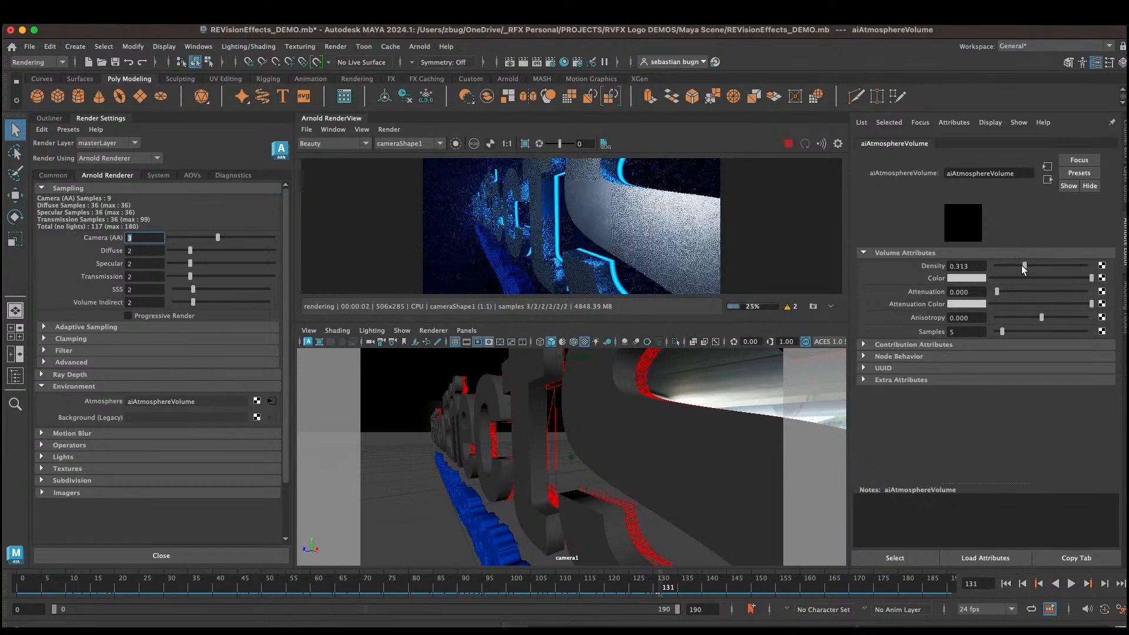
drag(1024, 268, 1021, 266)
Step: Cycle the render view through the UV, Z, crypto_object and motion_vectors AOVs, then back to Beauty
click(333, 144)
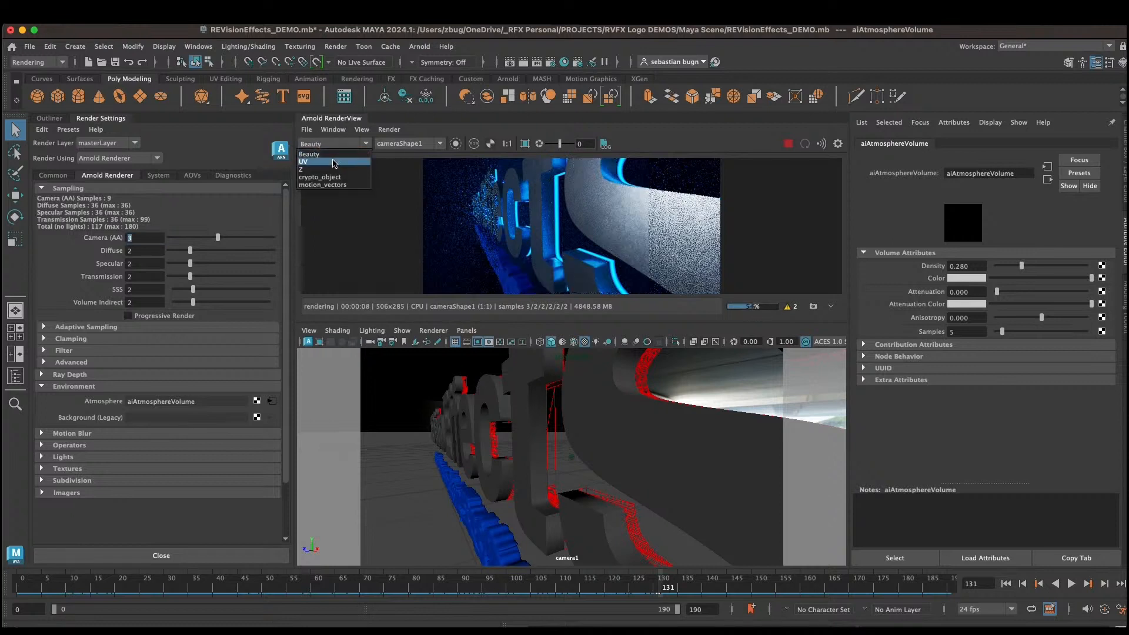
click(333, 163)
click(328, 141)
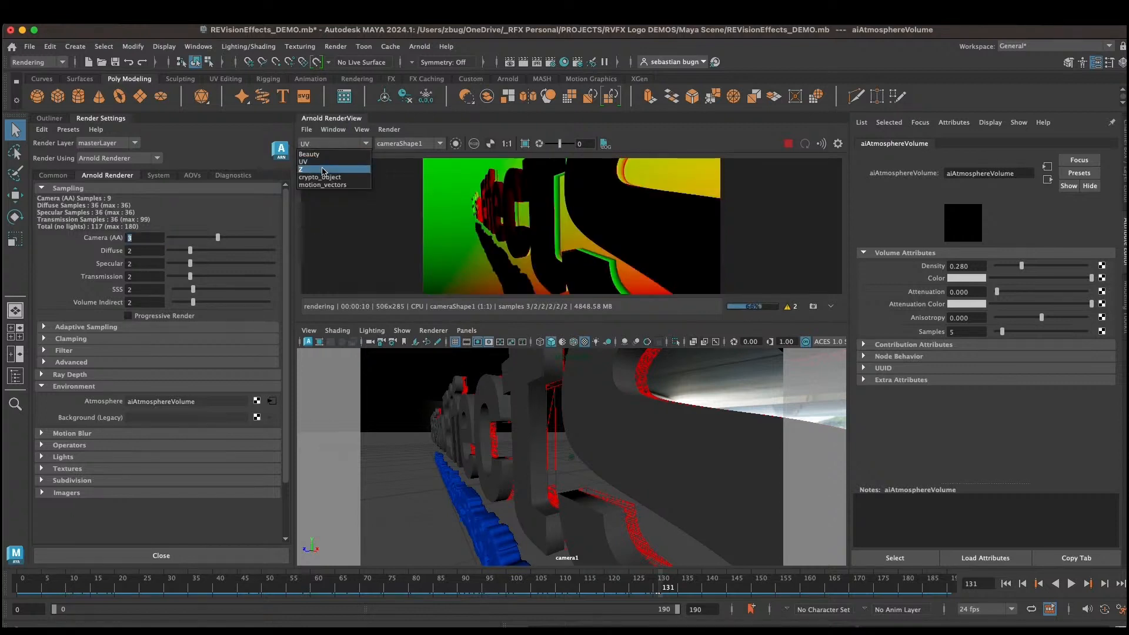
click(323, 171)
click(322, 144)
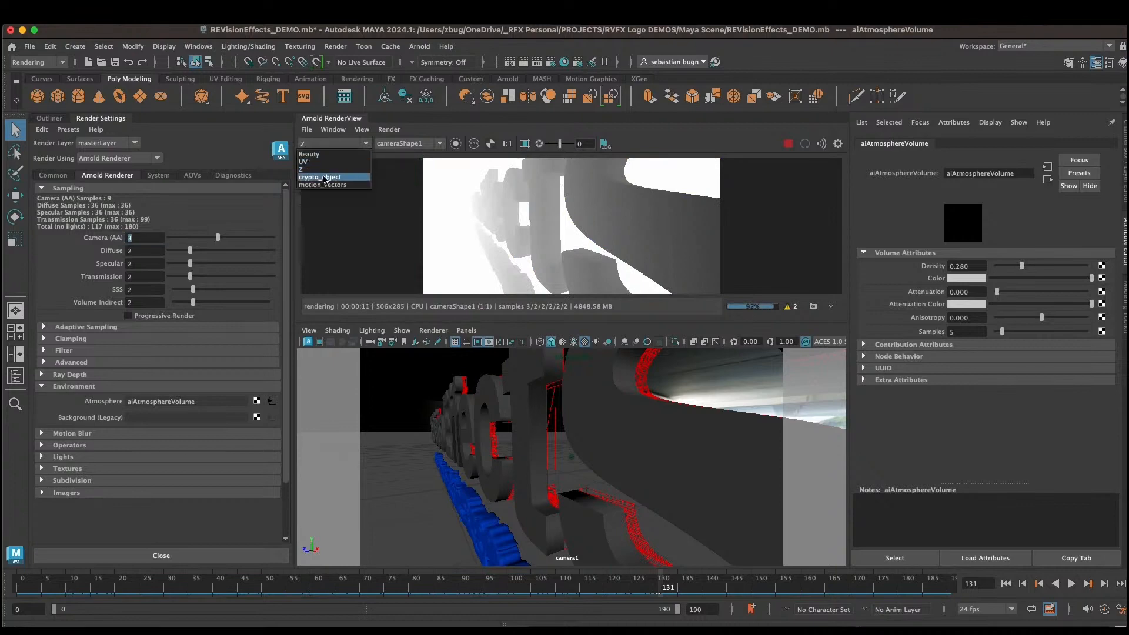
click(325, 180)
click(330, 144)
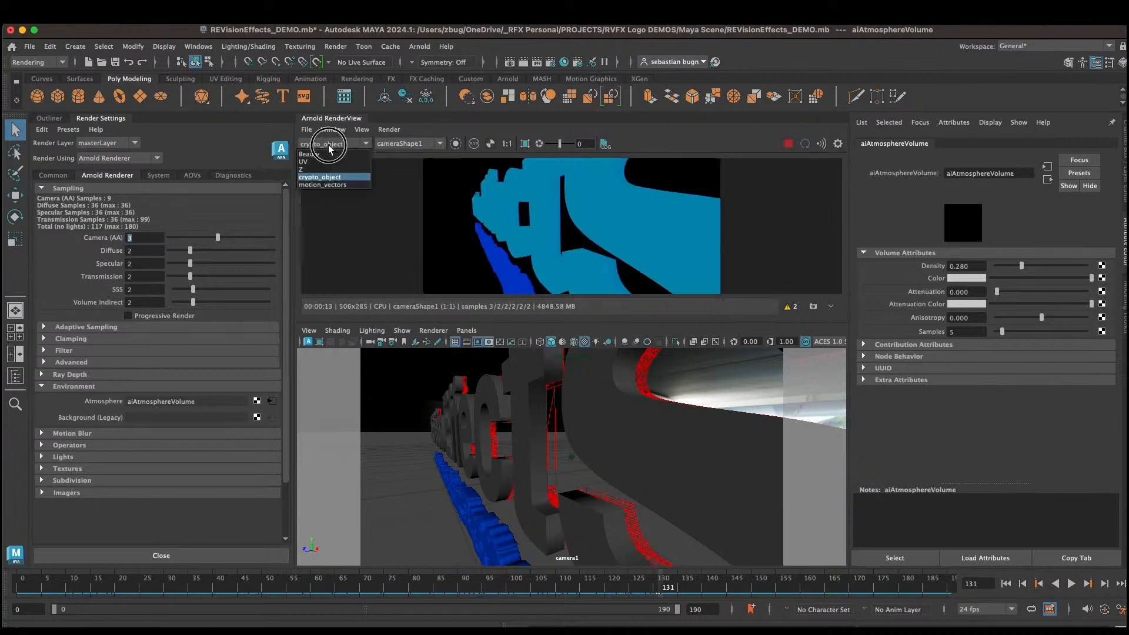
click(332, 186)
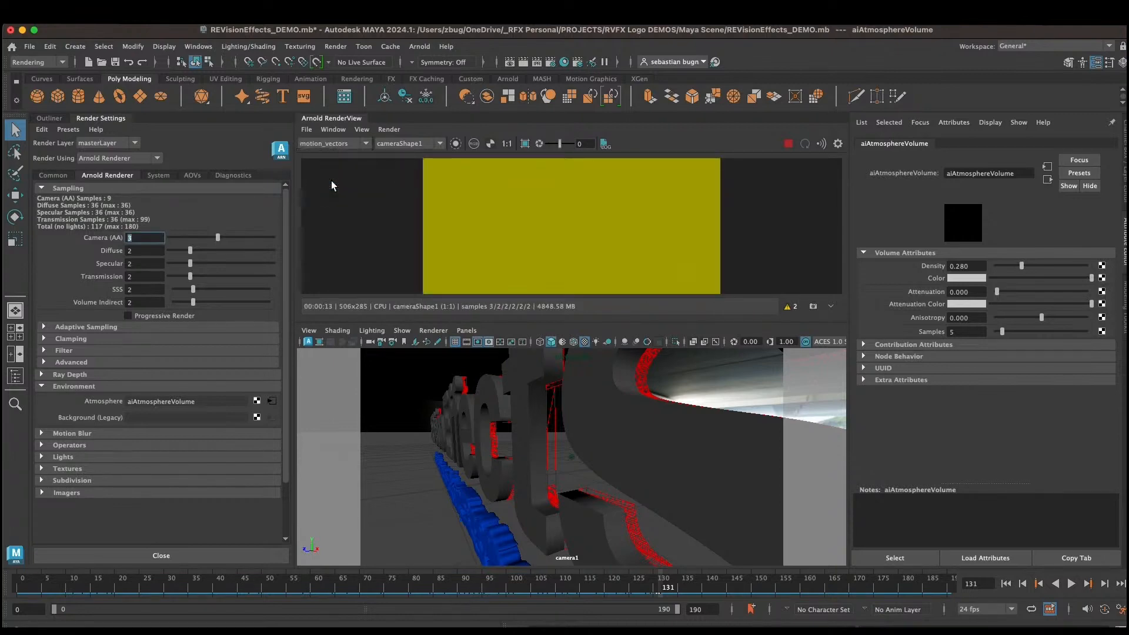
click(340, 146)
click(333, 155)
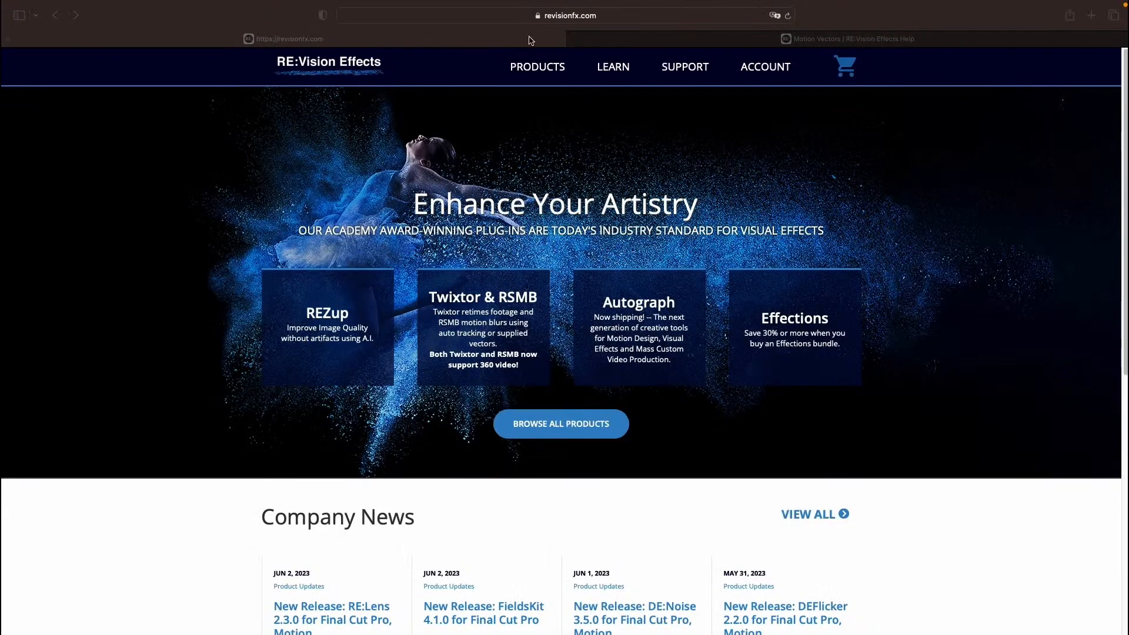
Step: Switch to the browser and open the UV Maps task page on the RE:Vision Effects help site
mouse_move(602, 72)
click(614, 123)
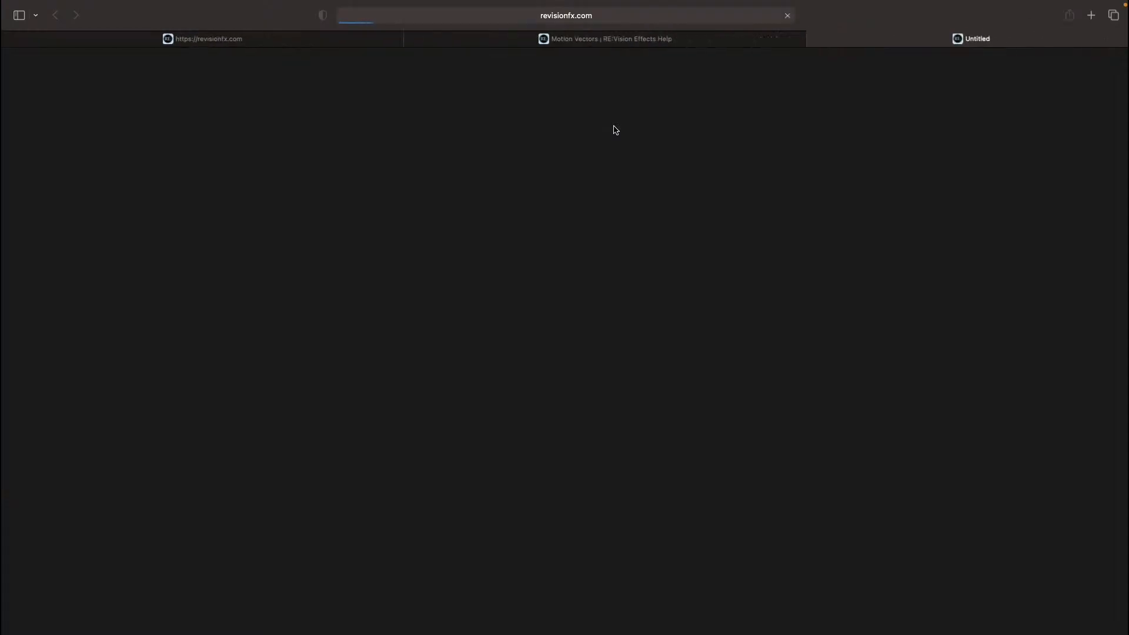
scroll(520, 291, down, 8)
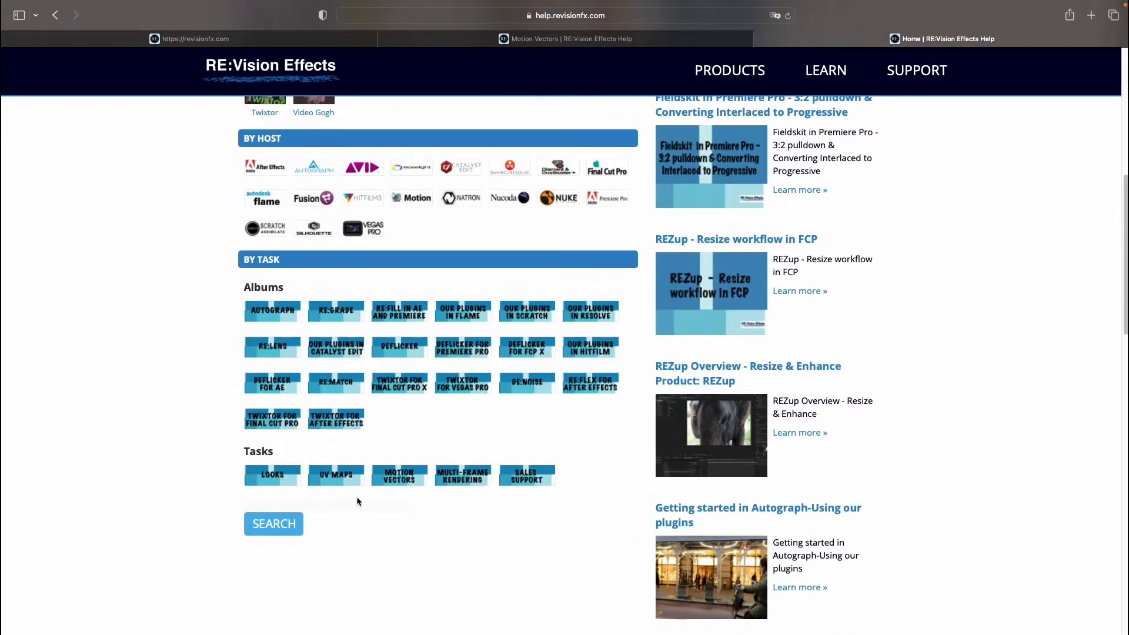
click(341, 478)
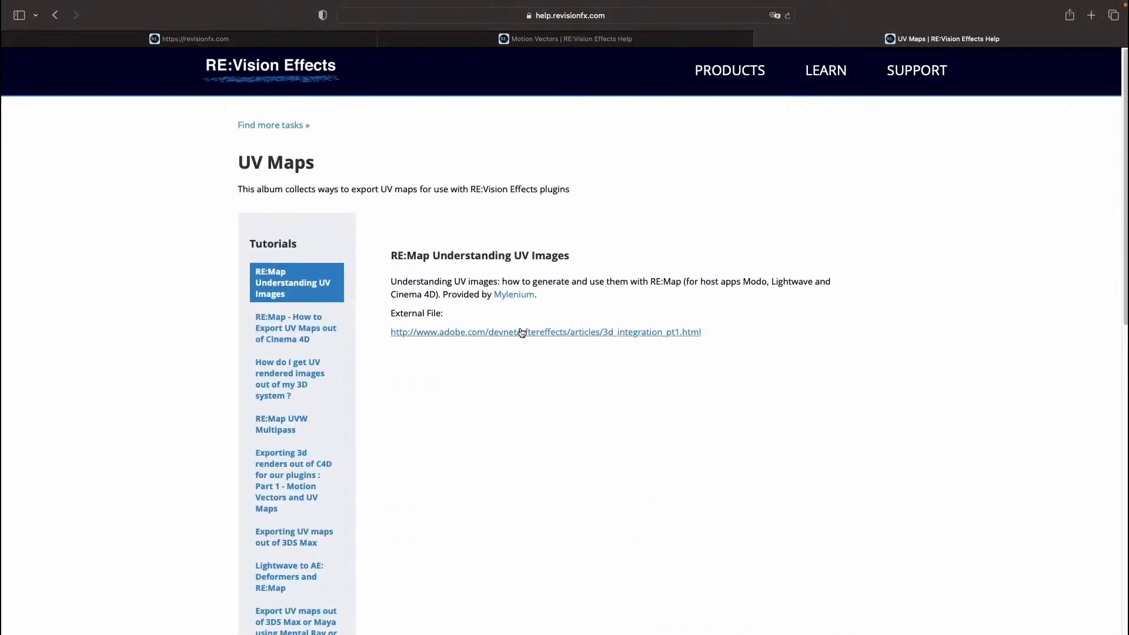
Step: Read the UV Maps help tutorial on getting UV rendered images out of a 3D system
scroll(377, 323, down, 1)
click(297, 364)
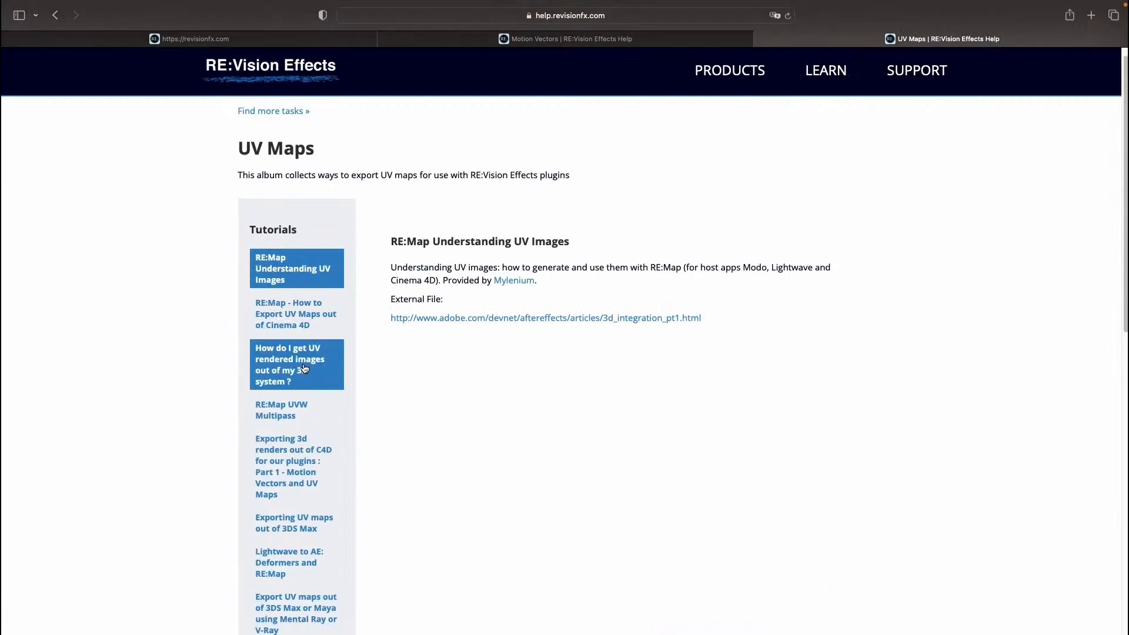
scroll(424, 336, down, 5)
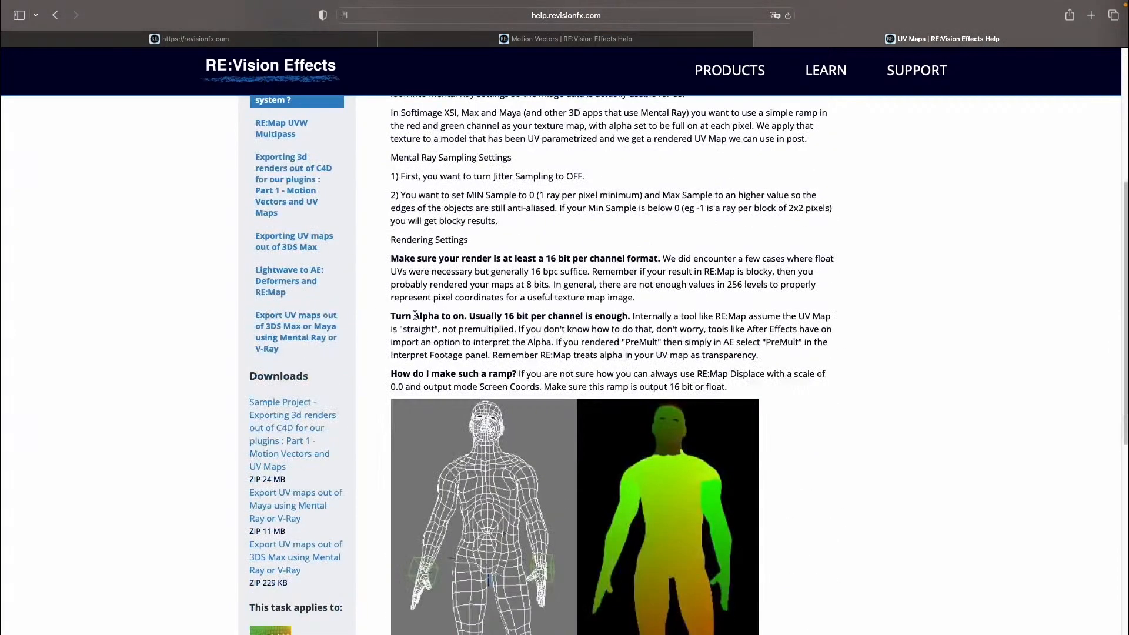
scroll(338, 439, down, 6)
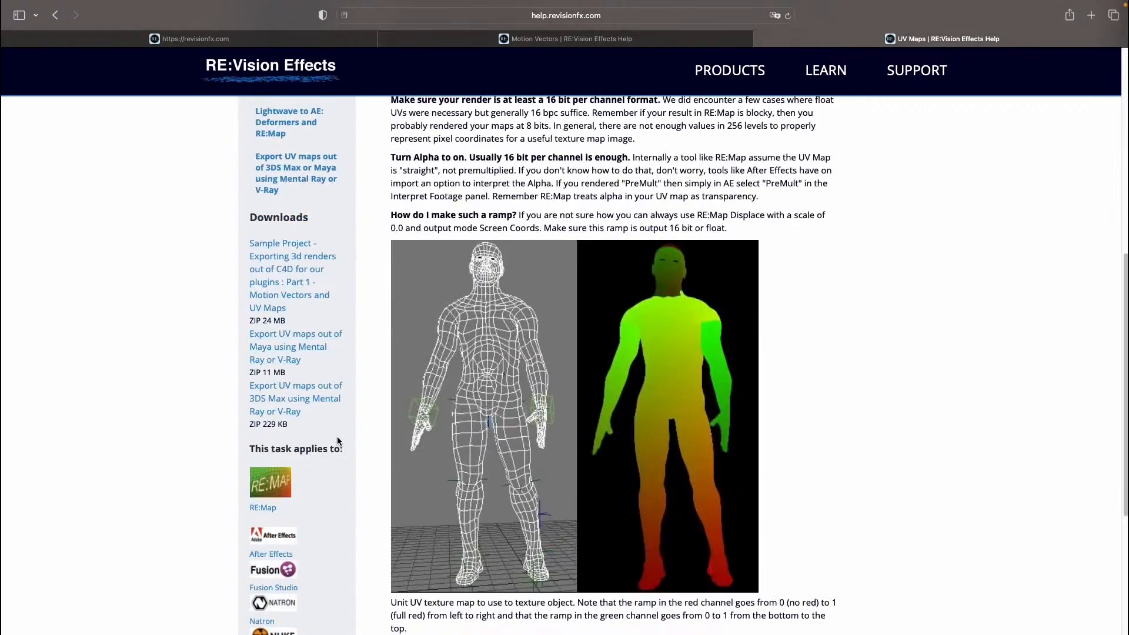
scroll(378, 360, up, 3)
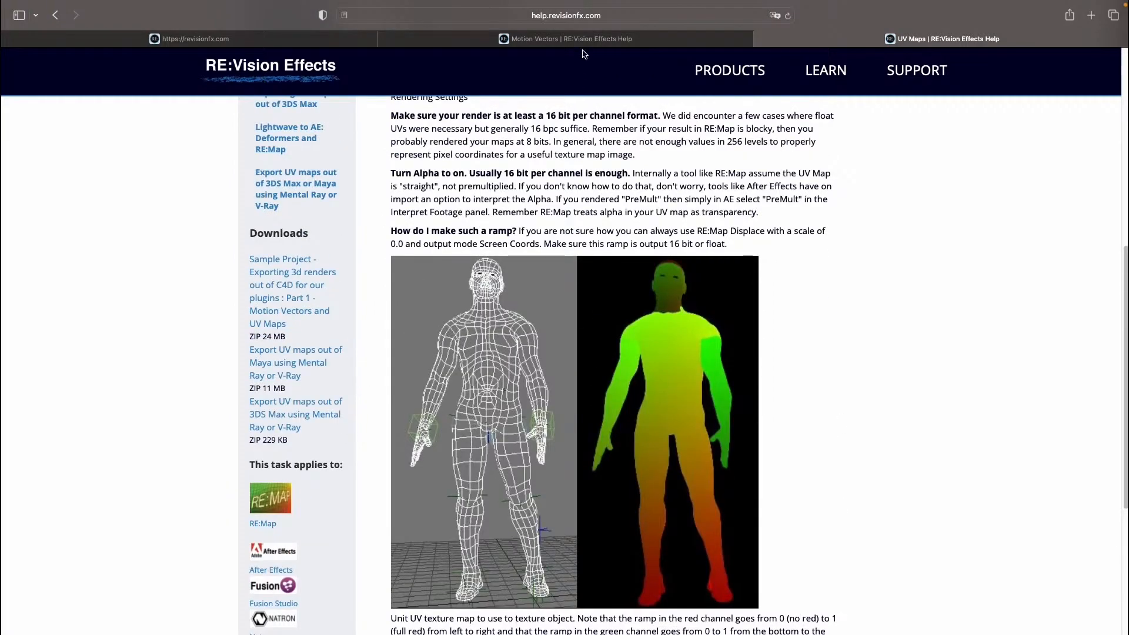
Step: Browse the list of tutorials on the Motion Vectors help page
click(565, 38)
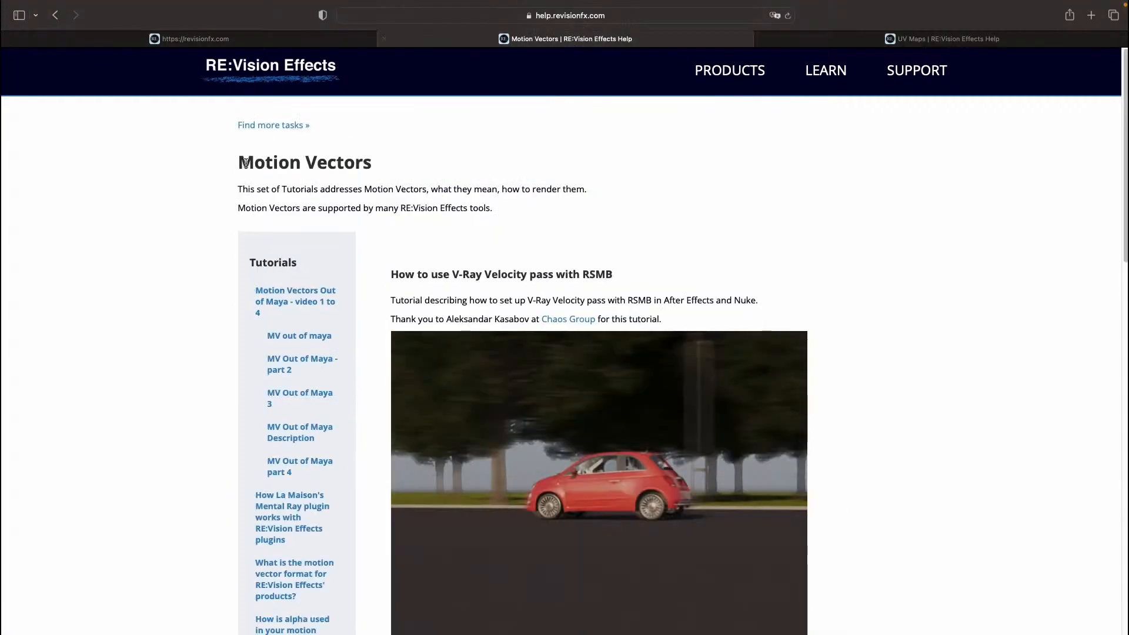
scroll(312, 353, down, 6)
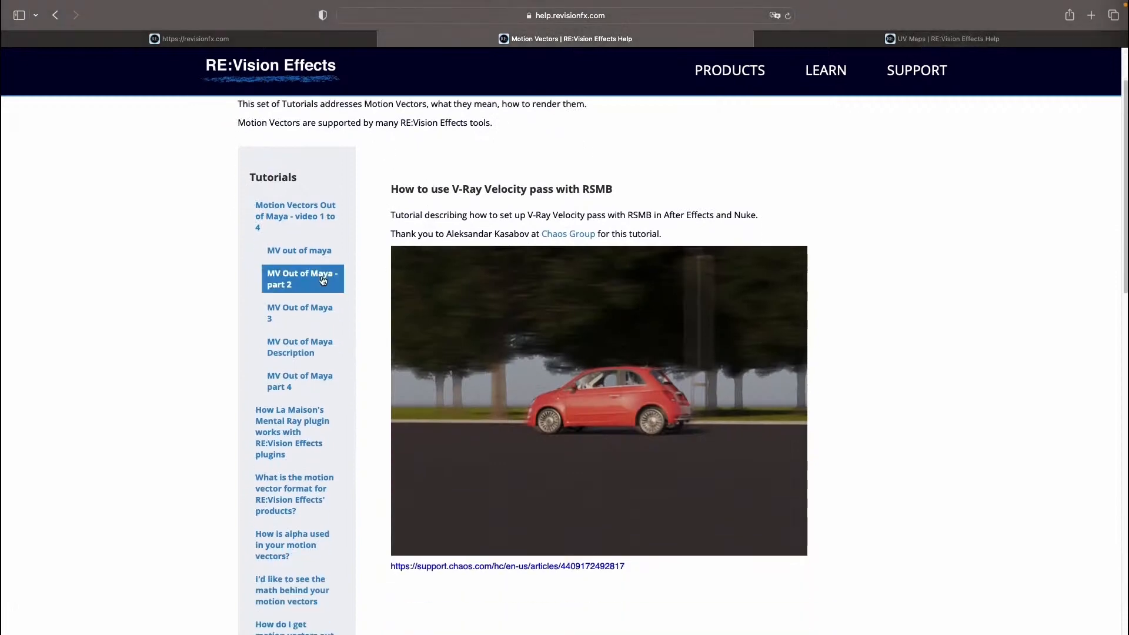
scroll(313, 371, down, 8)
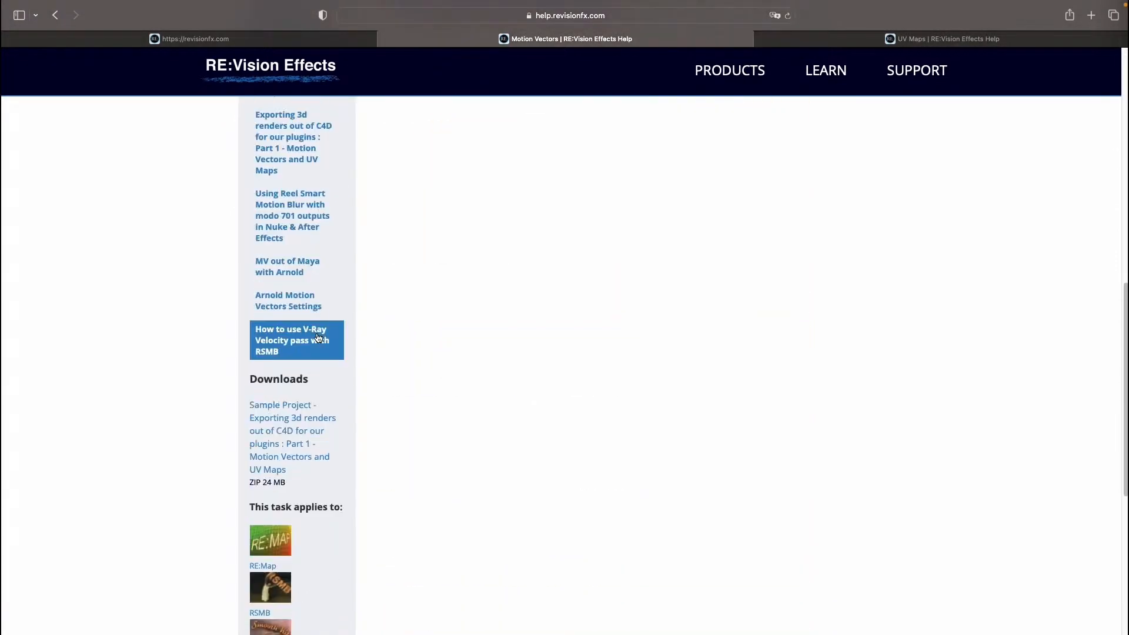
scroll(457, 298, up, 12)
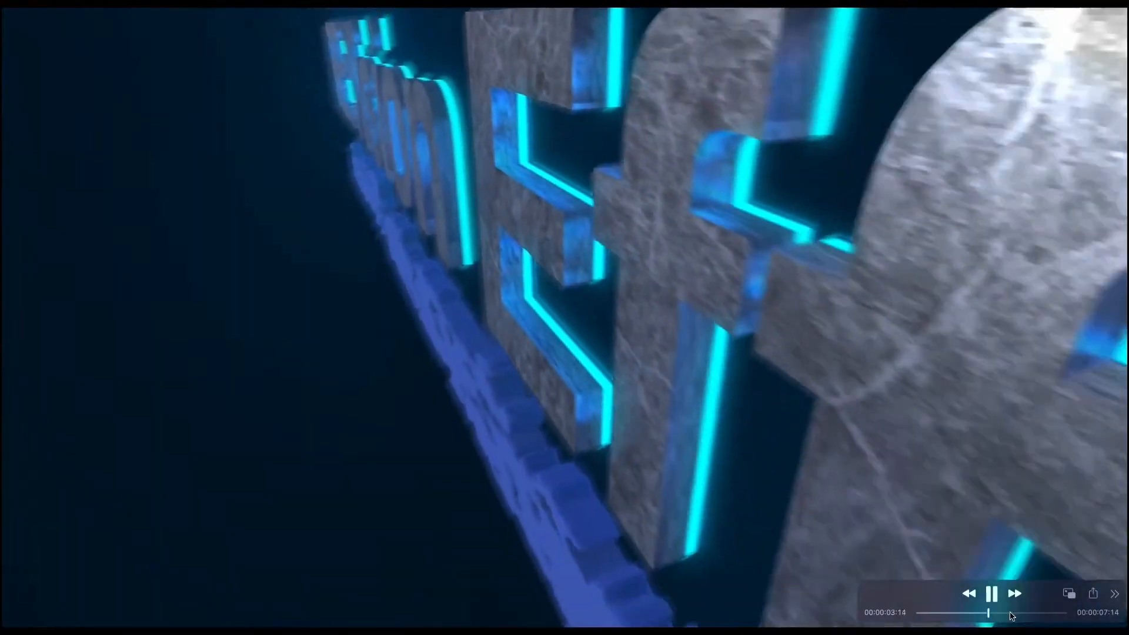
Step: Play the compositing timeline back from near its first frame
click(991, 594)
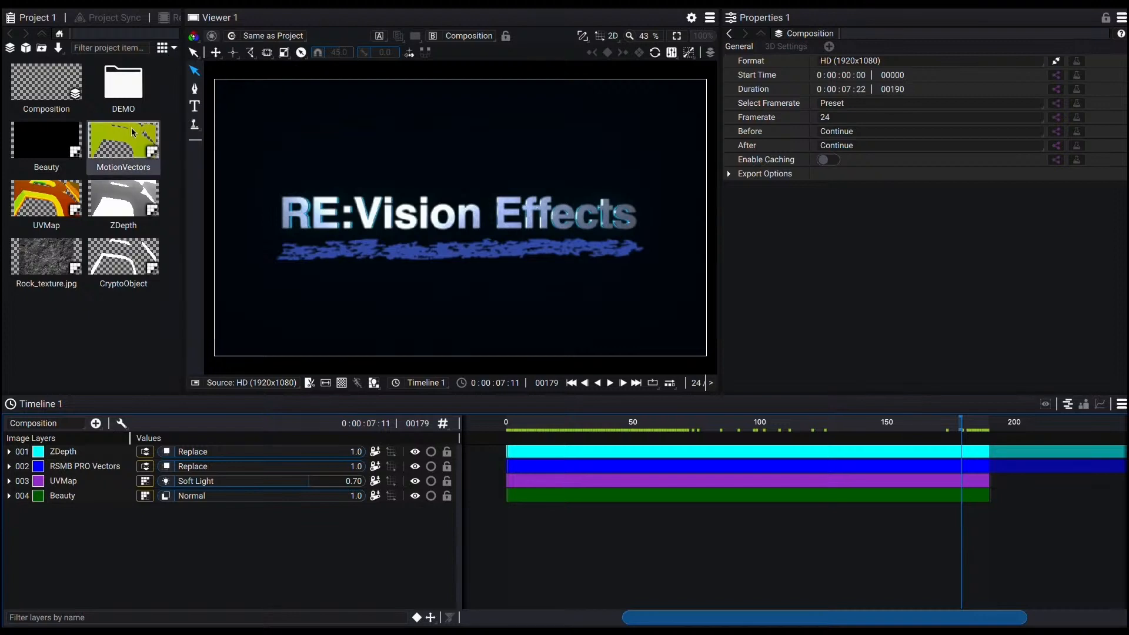
click(531, 421)
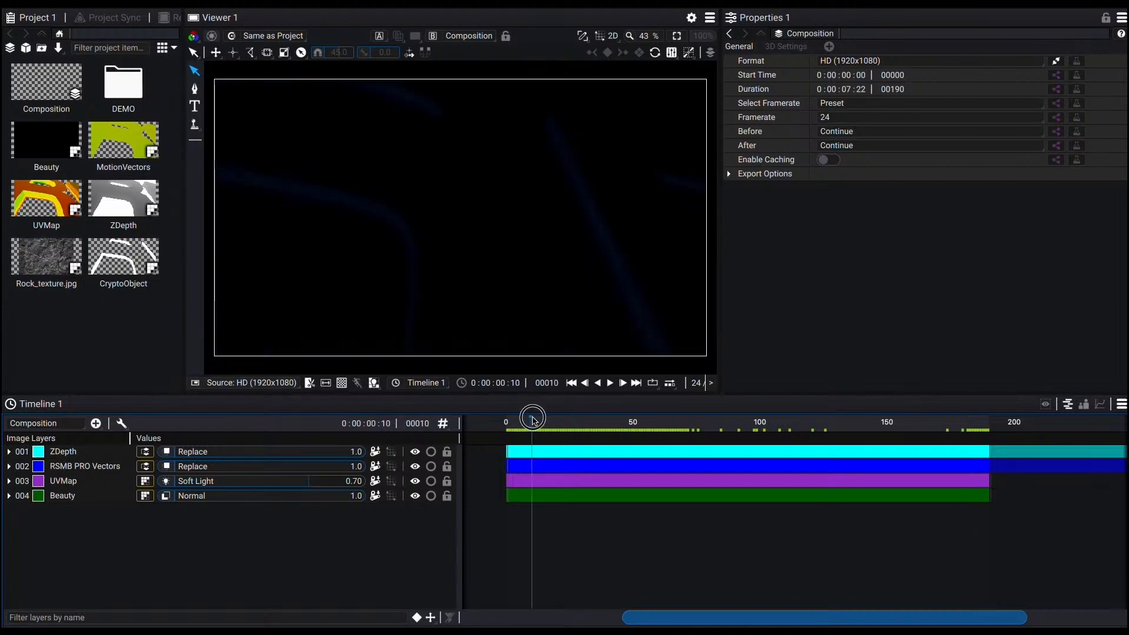
key(space)
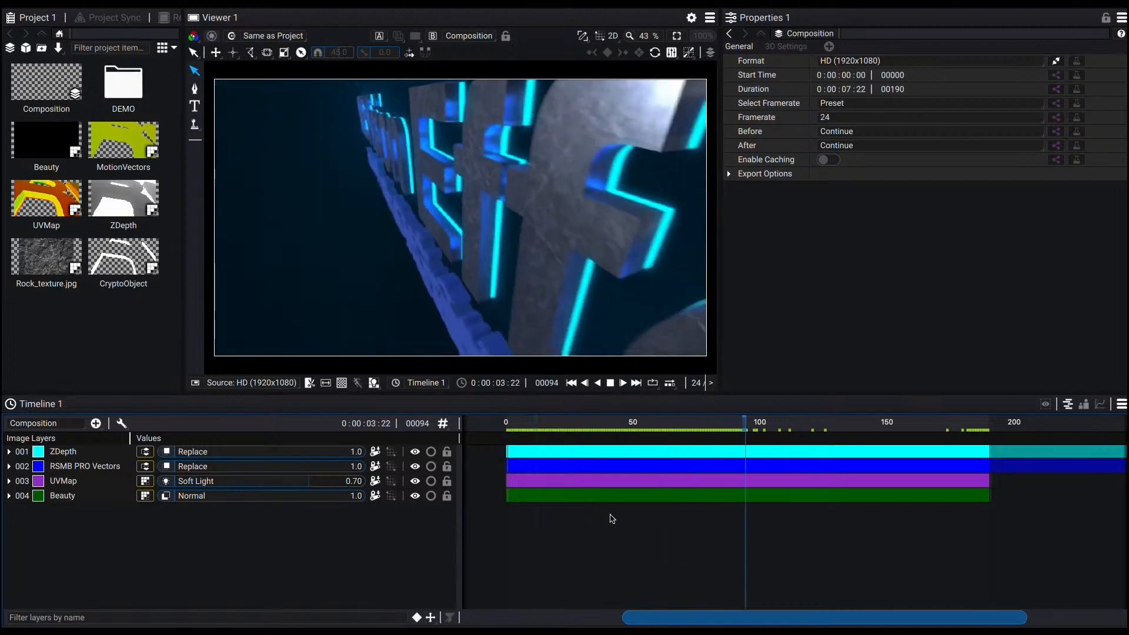
Step: Solo the Beauty layer and play the composition back from around frame 50
click(94, 497)
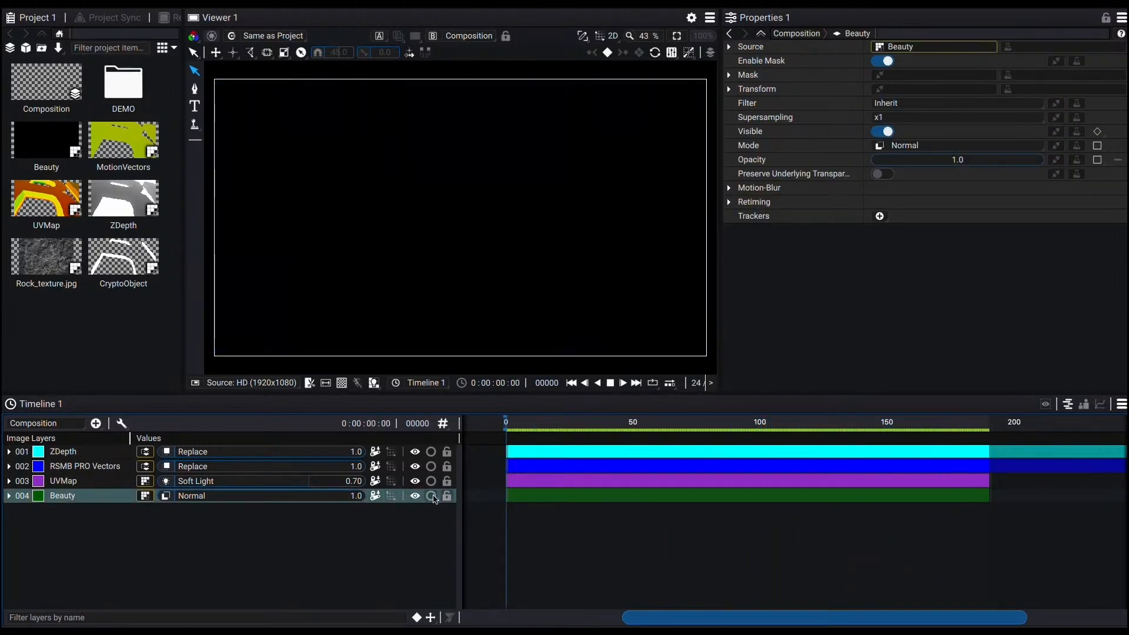
click(431, 497)
key(space)
click(632, 423)
key(space)
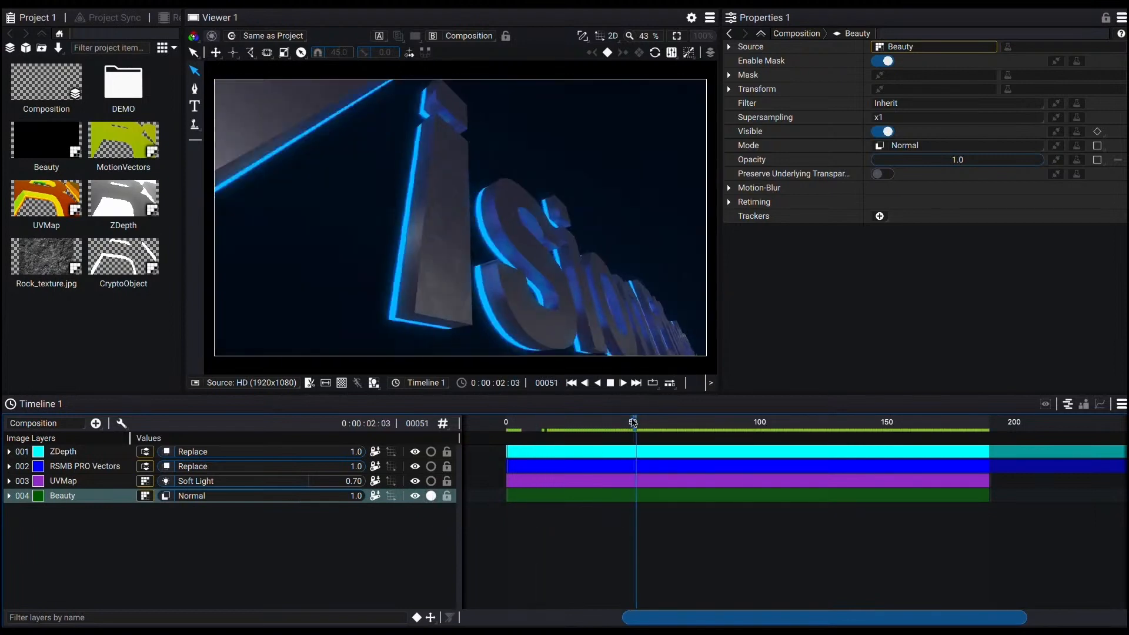
key(space)
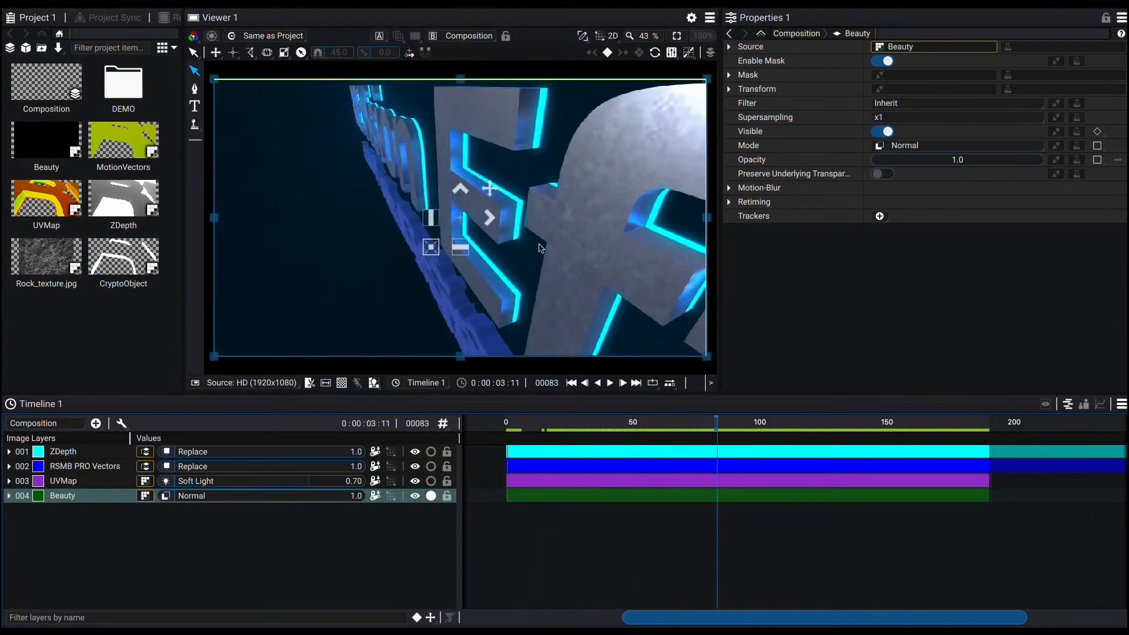
key(space)
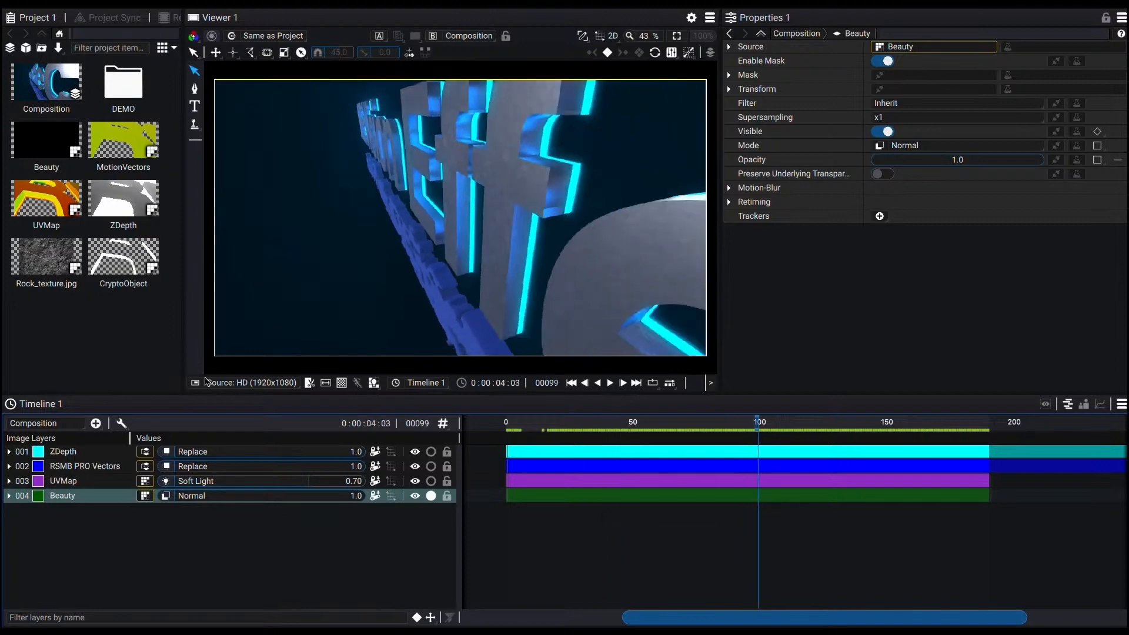
Step: Solo the UVMap, RSMB PRO Vectors and ZDepth layers in the composition and play it back
click(66, 259)
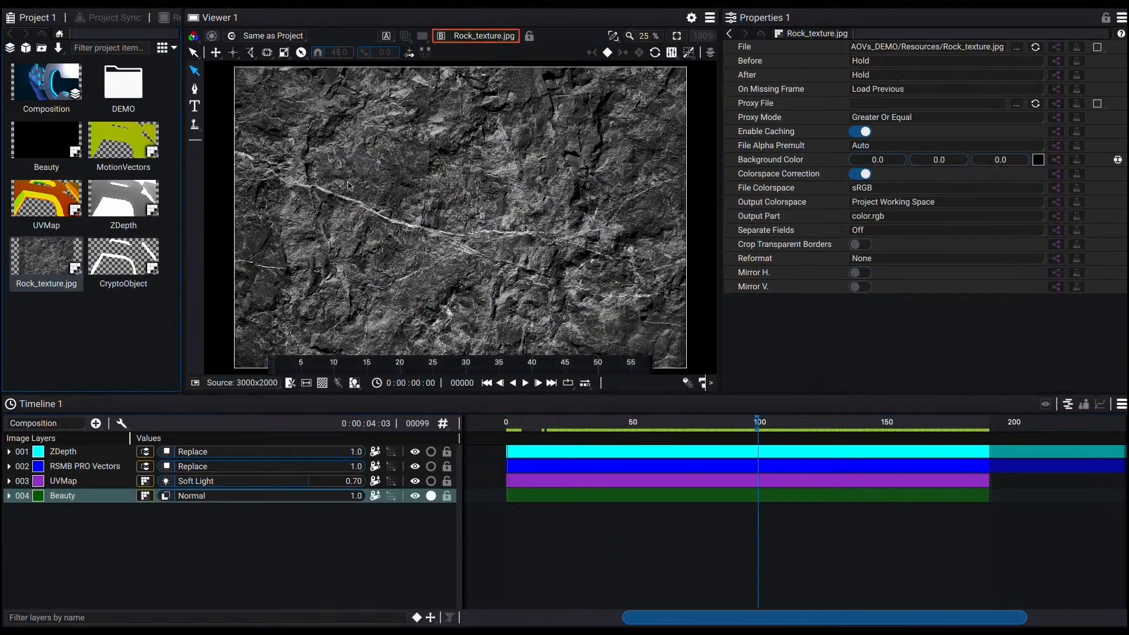
click(53, 89)
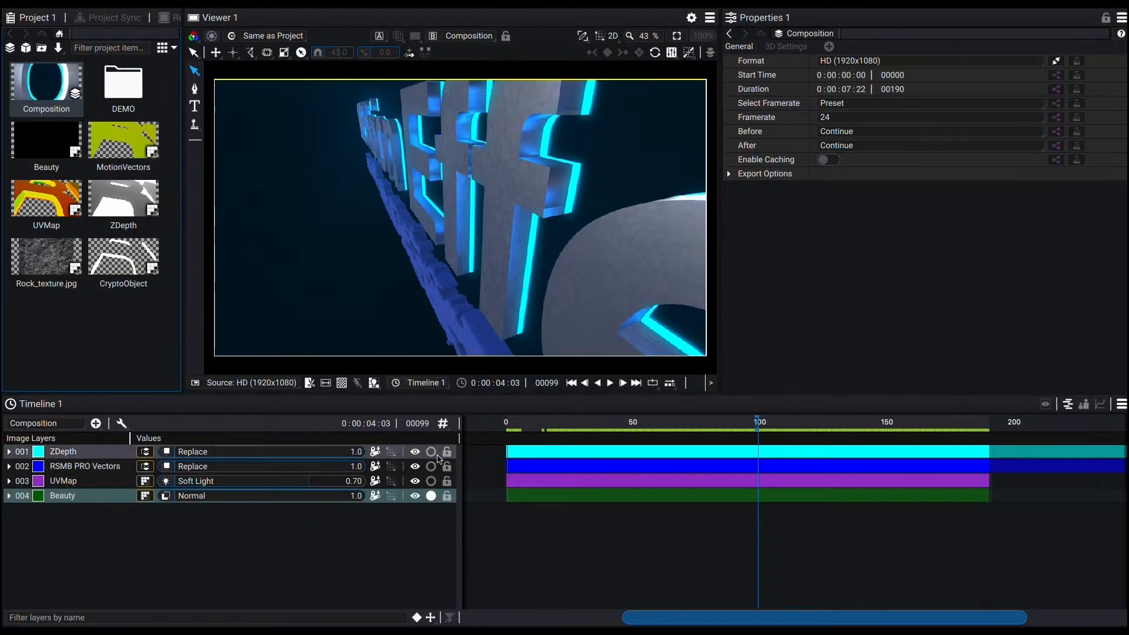
click(432, 482)
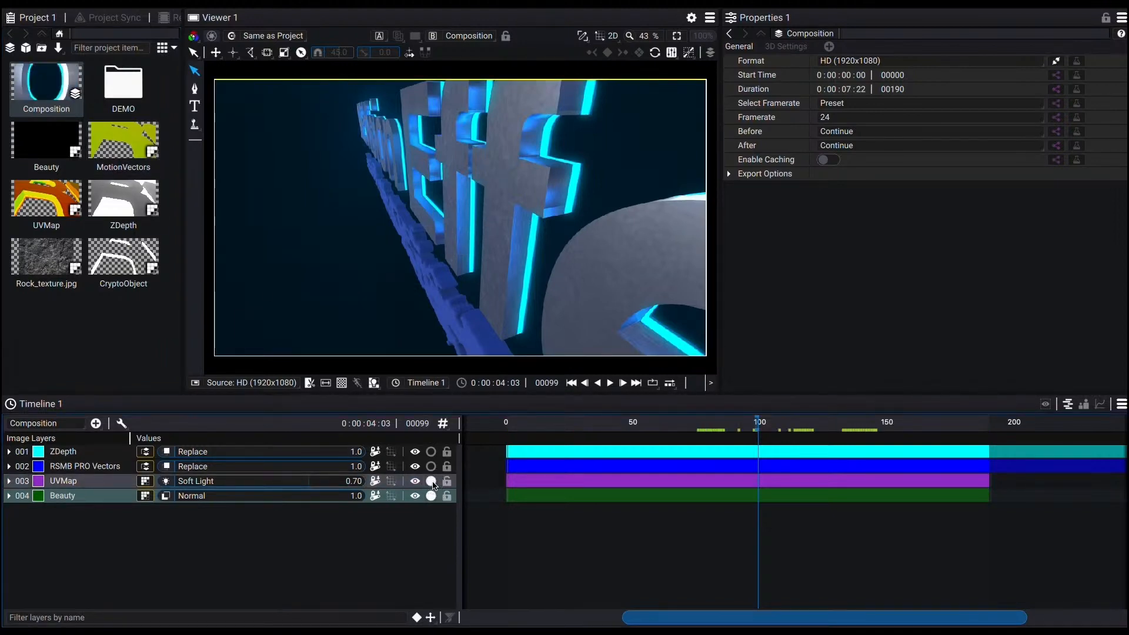
click(579, 180)
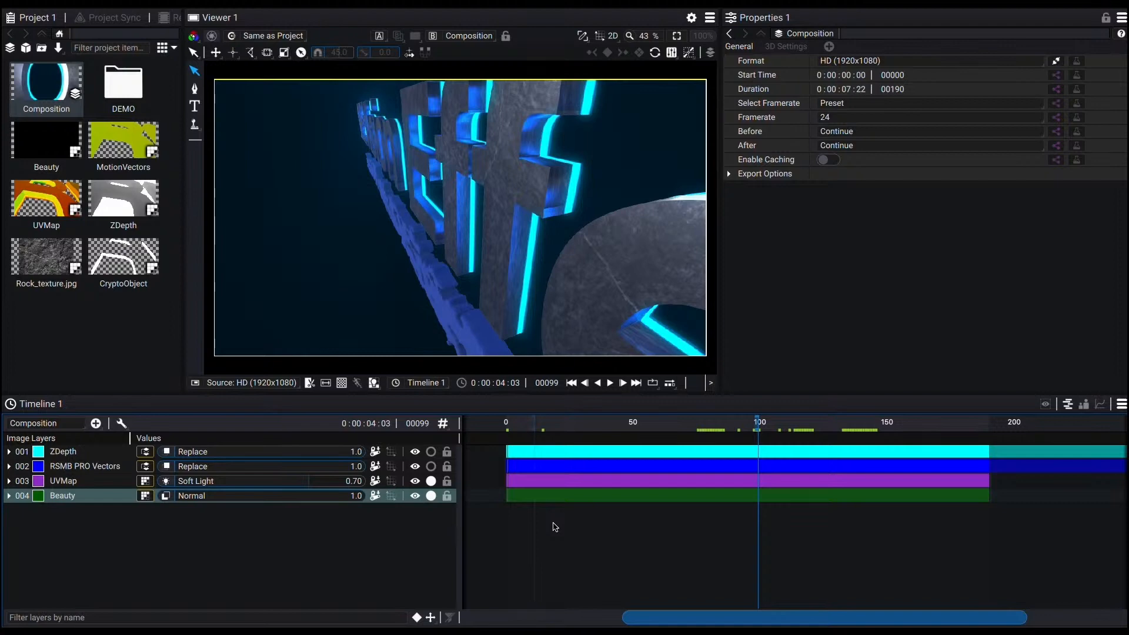
click(430, 466)
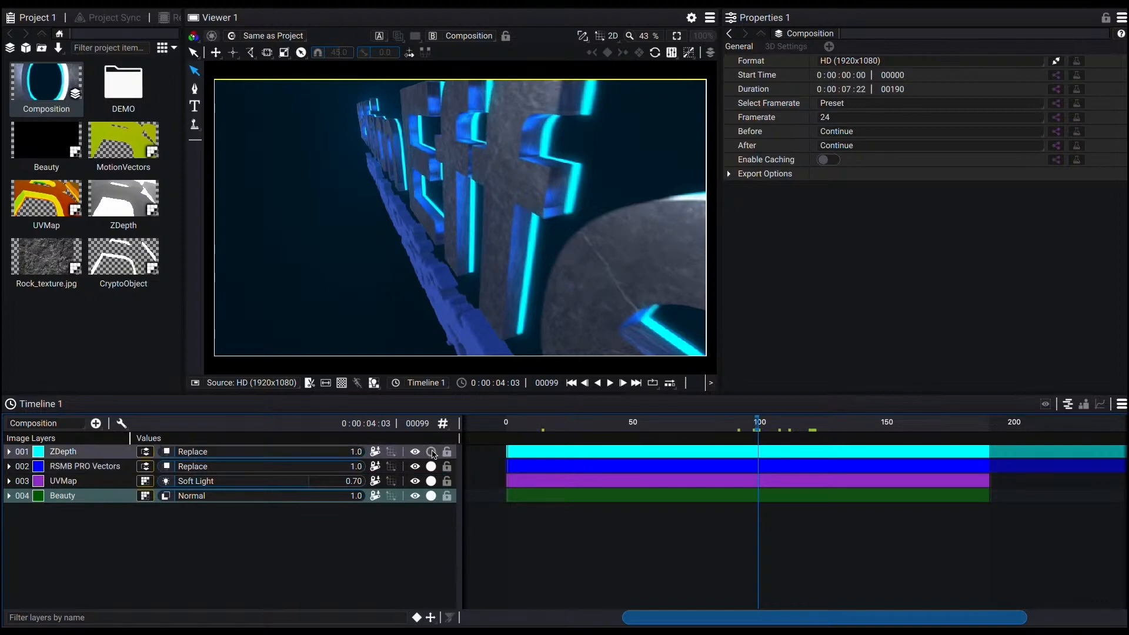
click(431, 451)
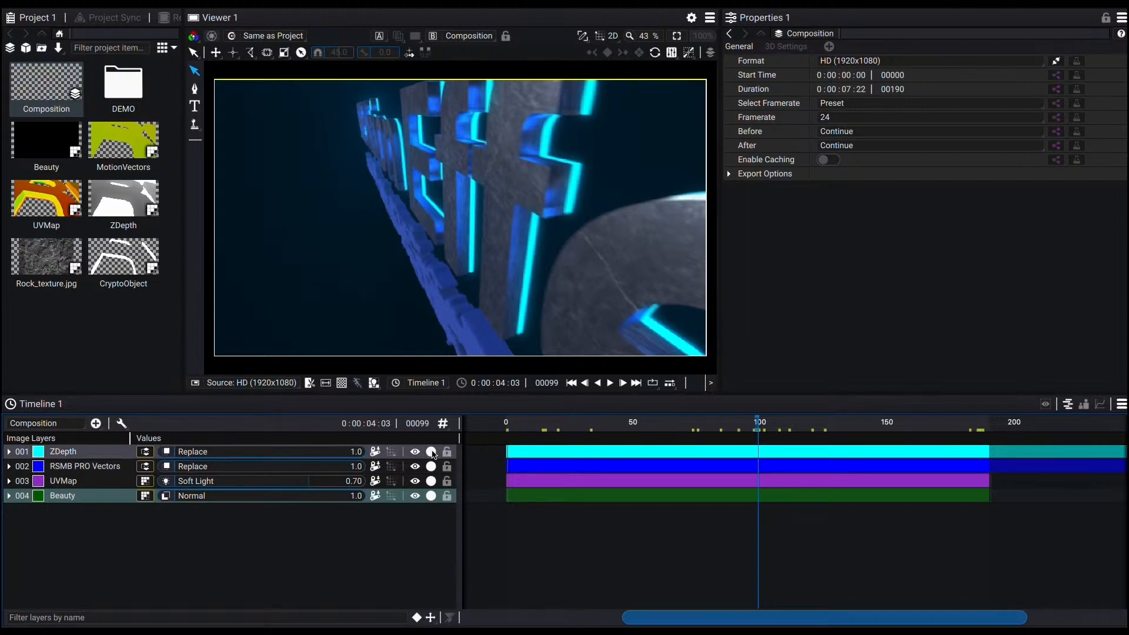
key(space)
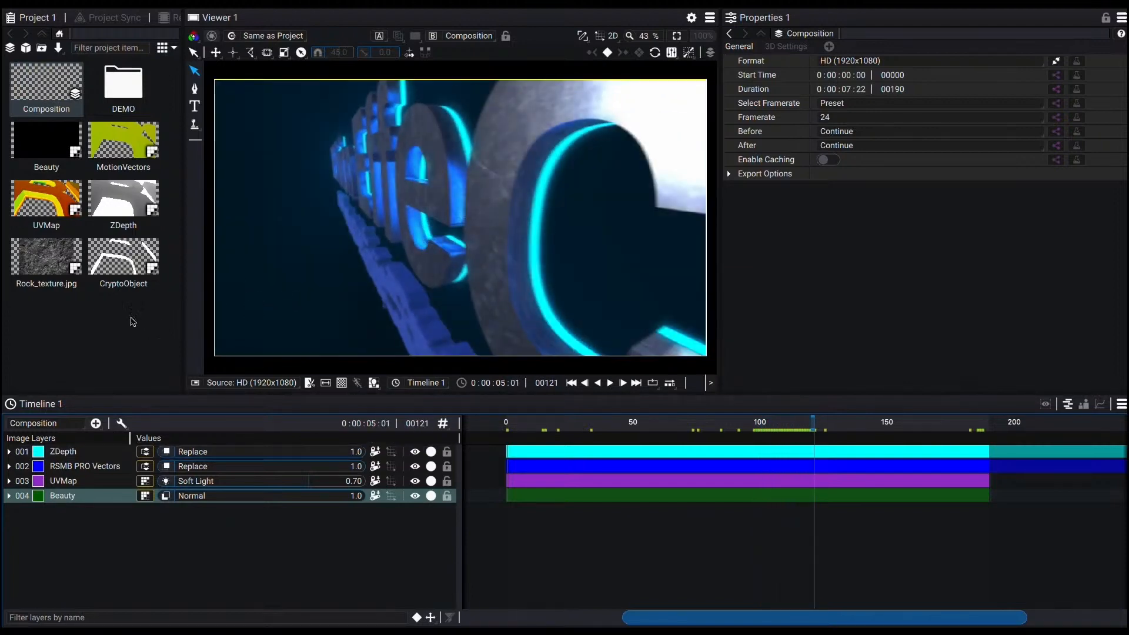
Step: Preview the Beauty and MotionVectors source clips playing in the viewer
double_click(52, 142)
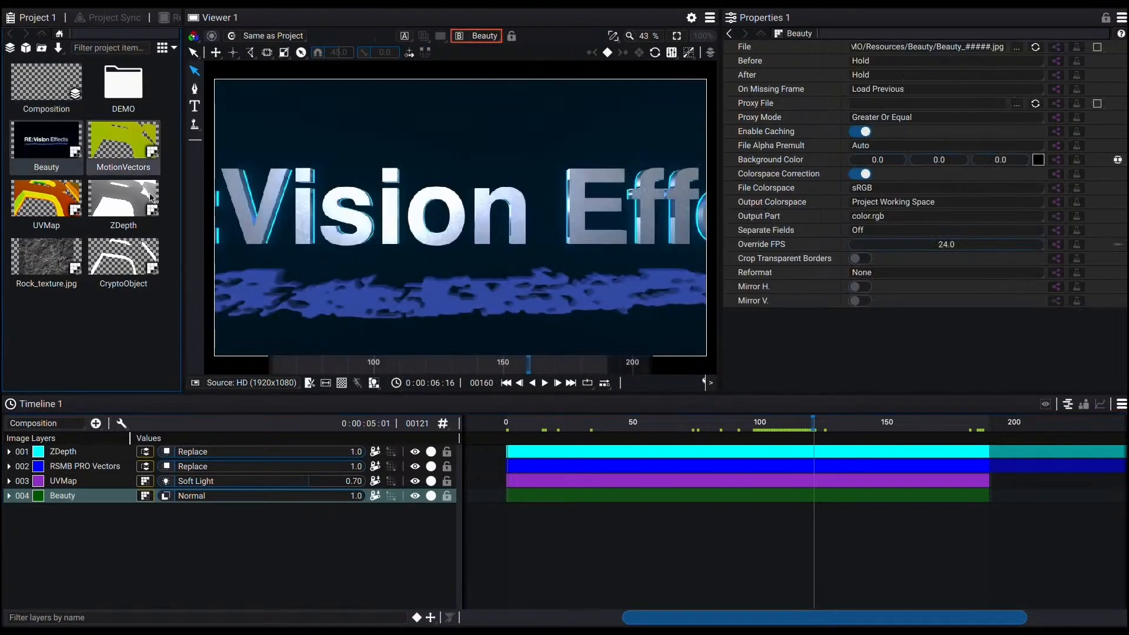
click(375, 366)
key(space)
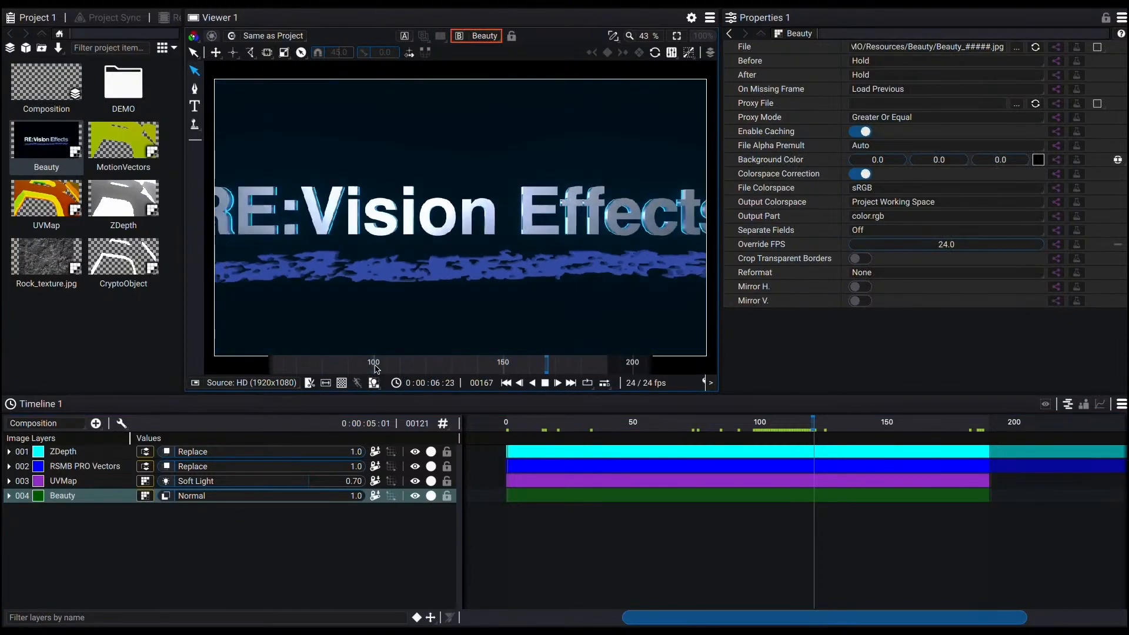
double_click(134, 151)
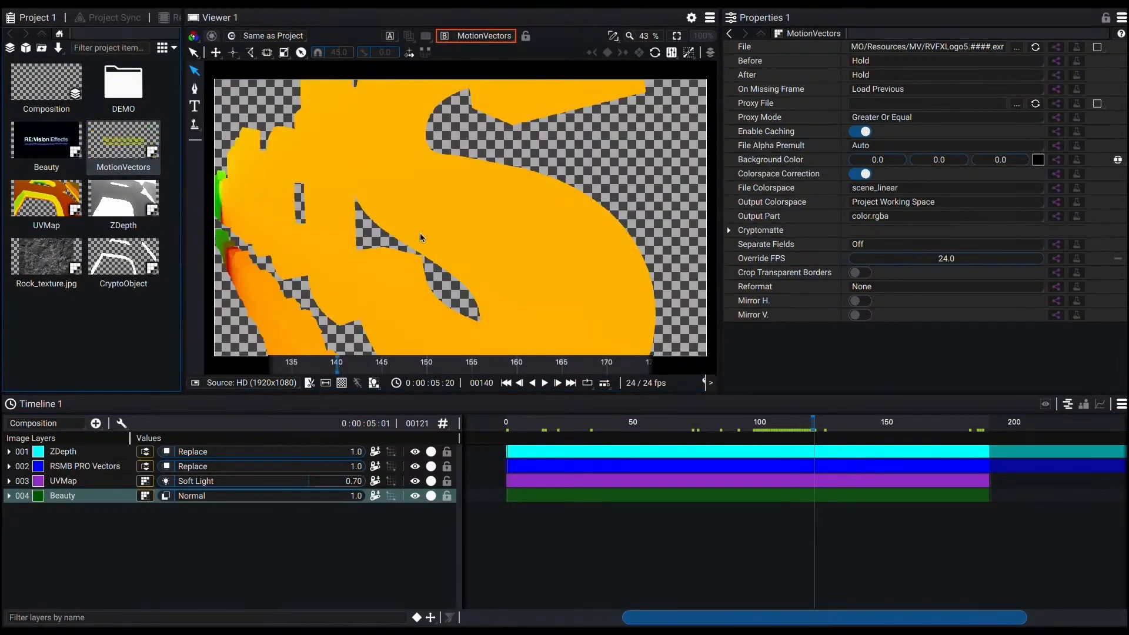
key(space)
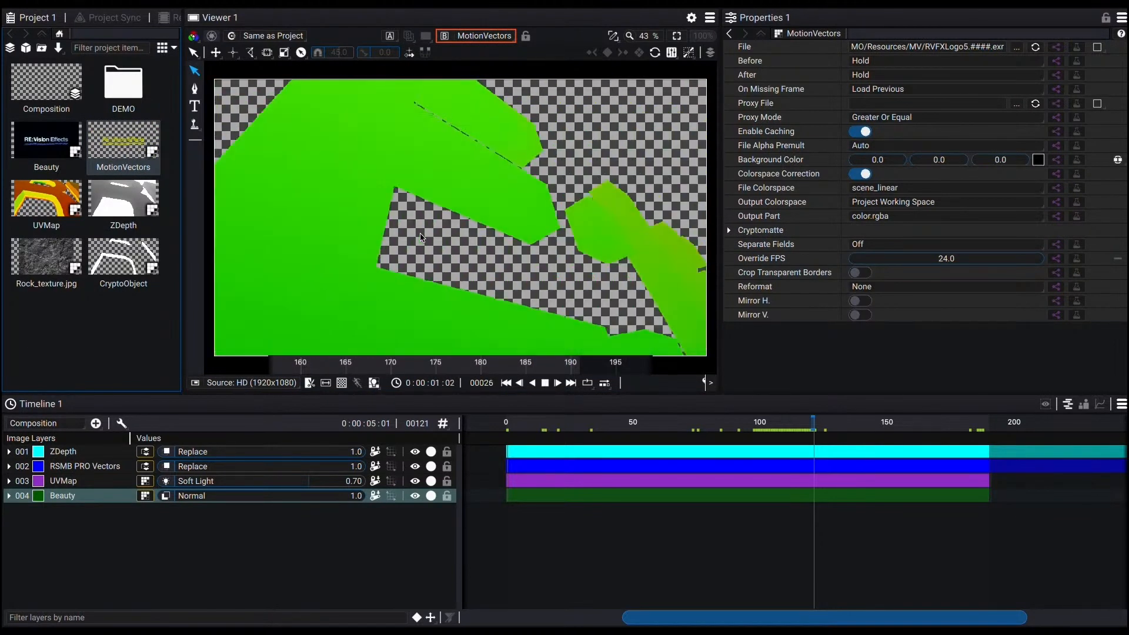
Step: Preview the UVMap and ZDepth source clips playing, then view the Rock_texture.jpg image
double_click(40, 207)
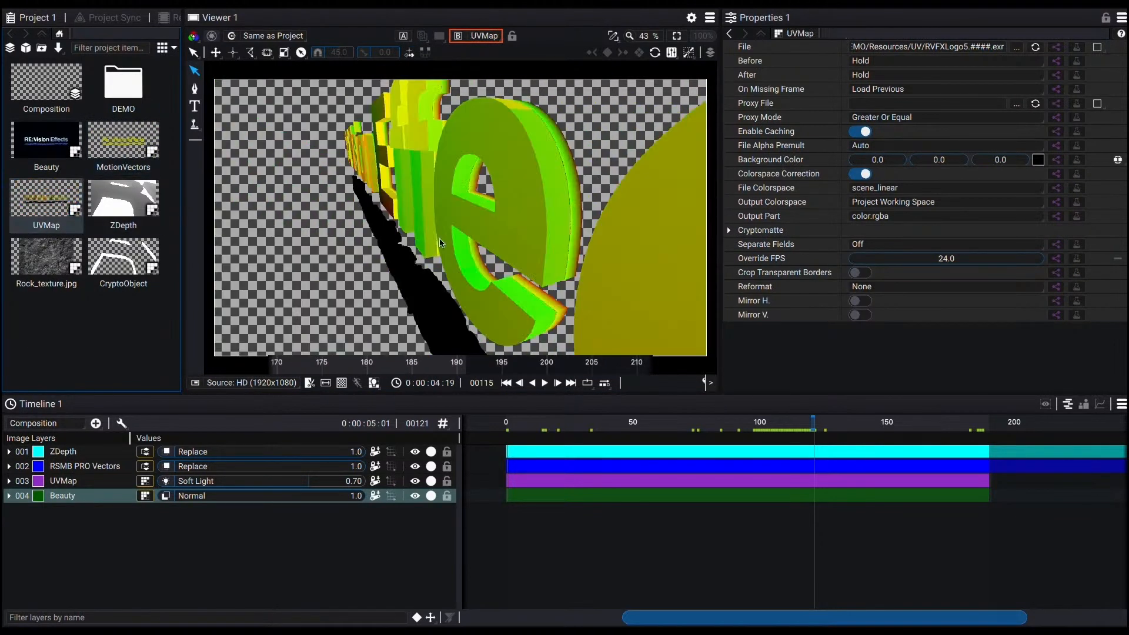
key(space)
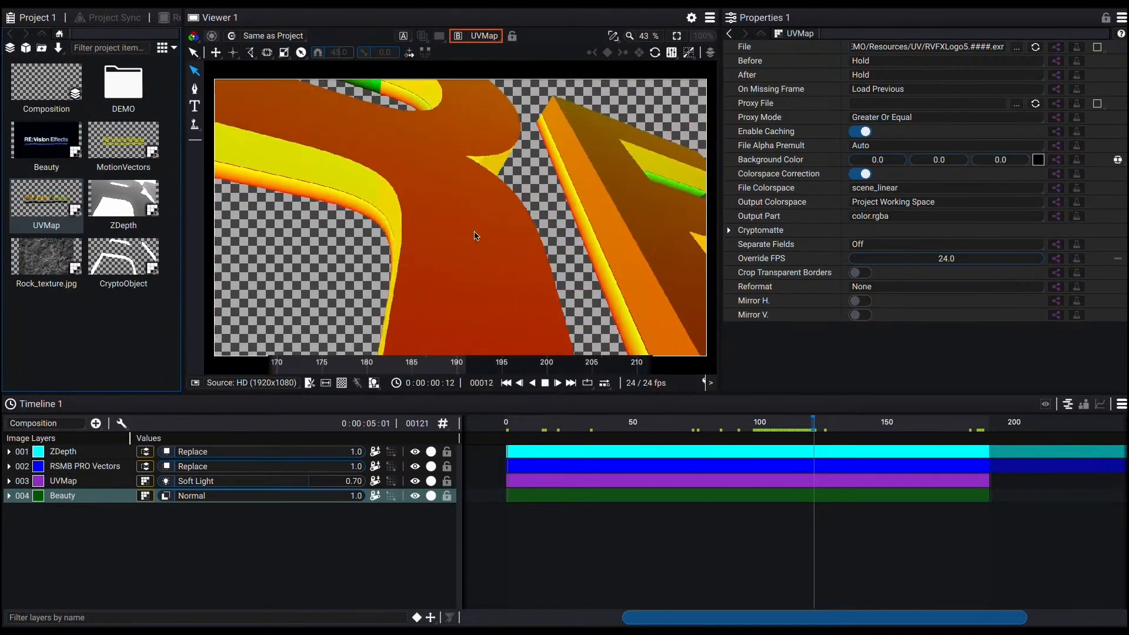
key(space)
double_click(141, 201)
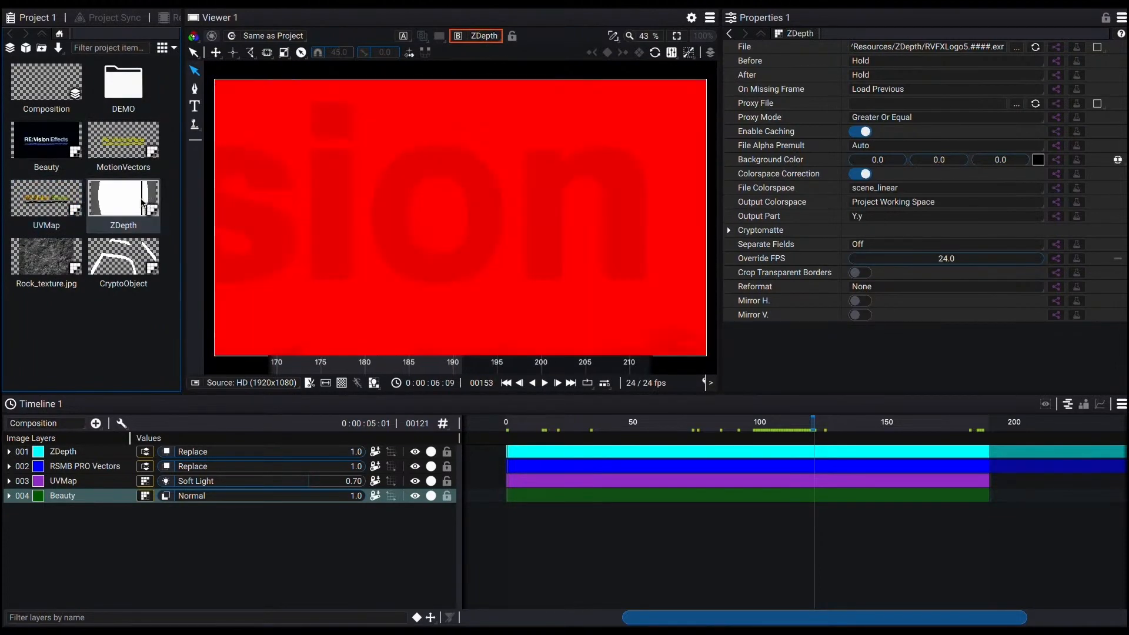
key(space)
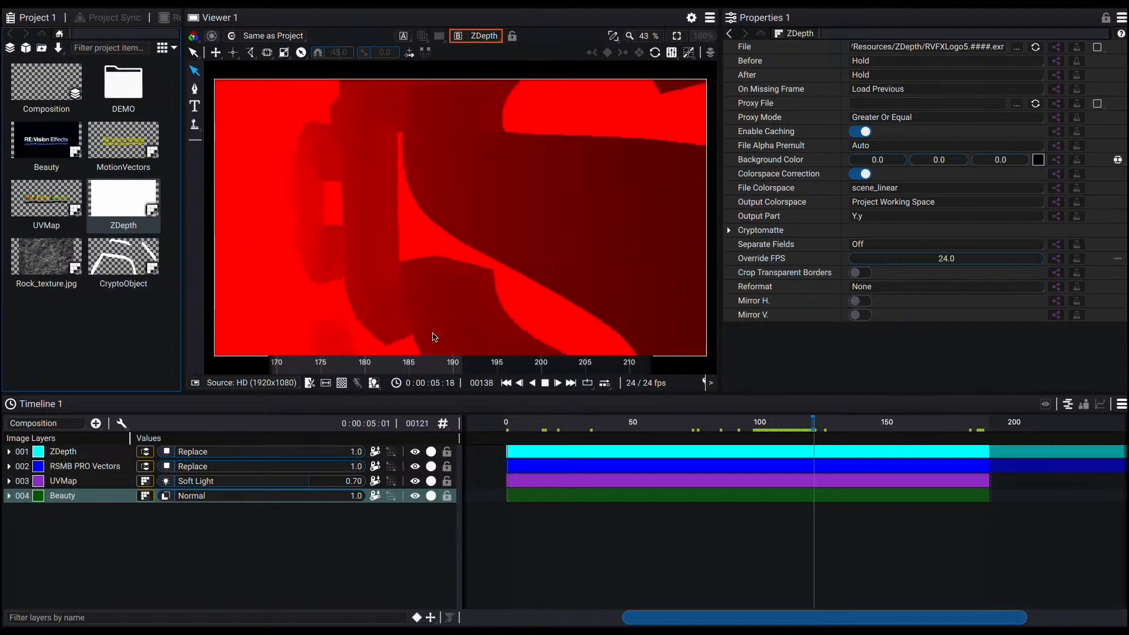
click(46, 256)
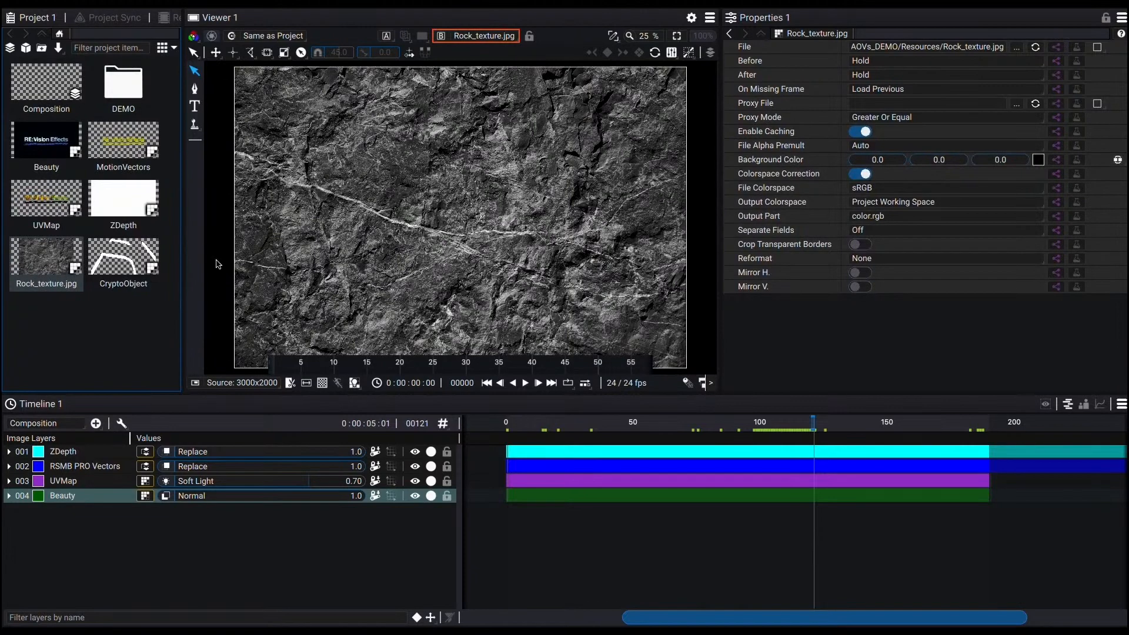
Step: Open the CryptoObject clip's properties and enable Cryptomatte
click(131, 257)
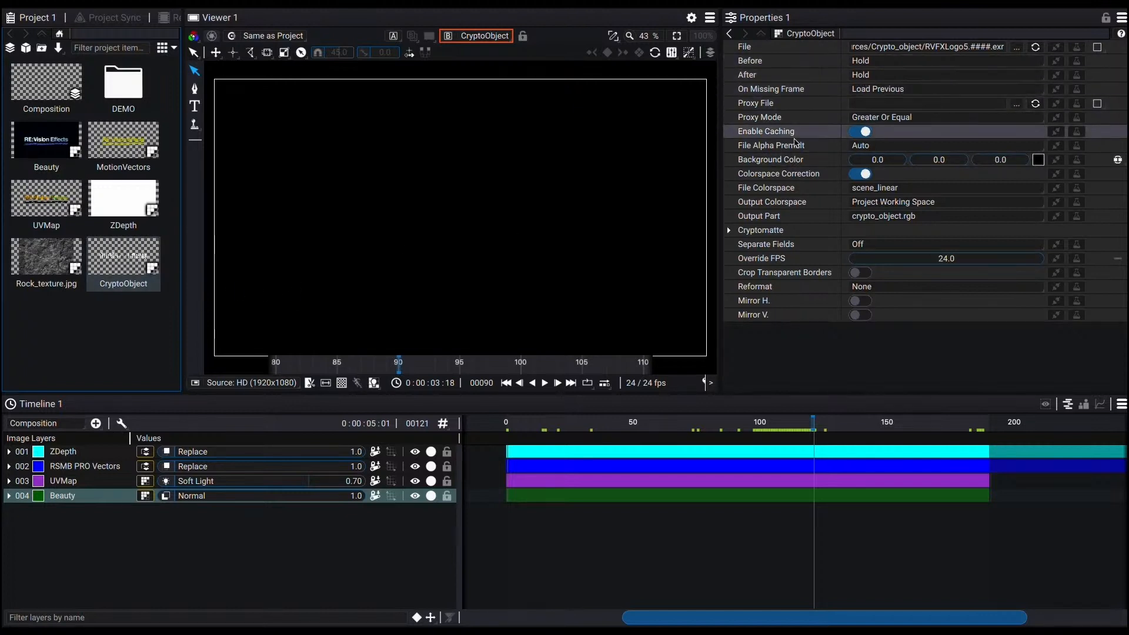
click(729, 230)
click(864, 245)
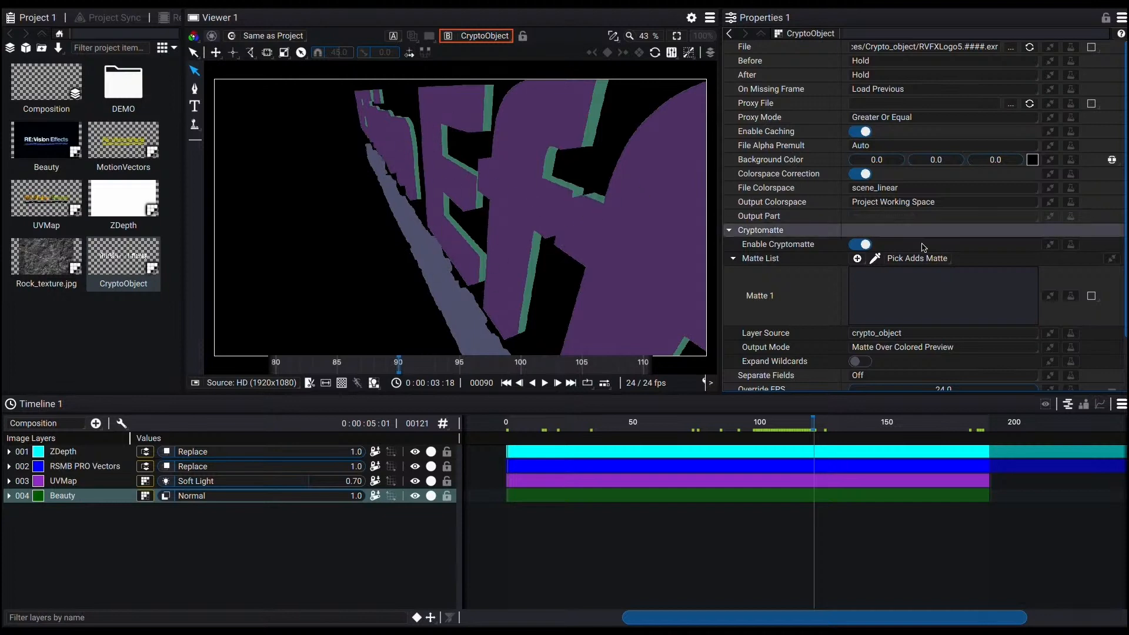
Step: Add a Cryptomatte matte by picking the RVFXLogoShape logo object in the viewer
click(857, 258)
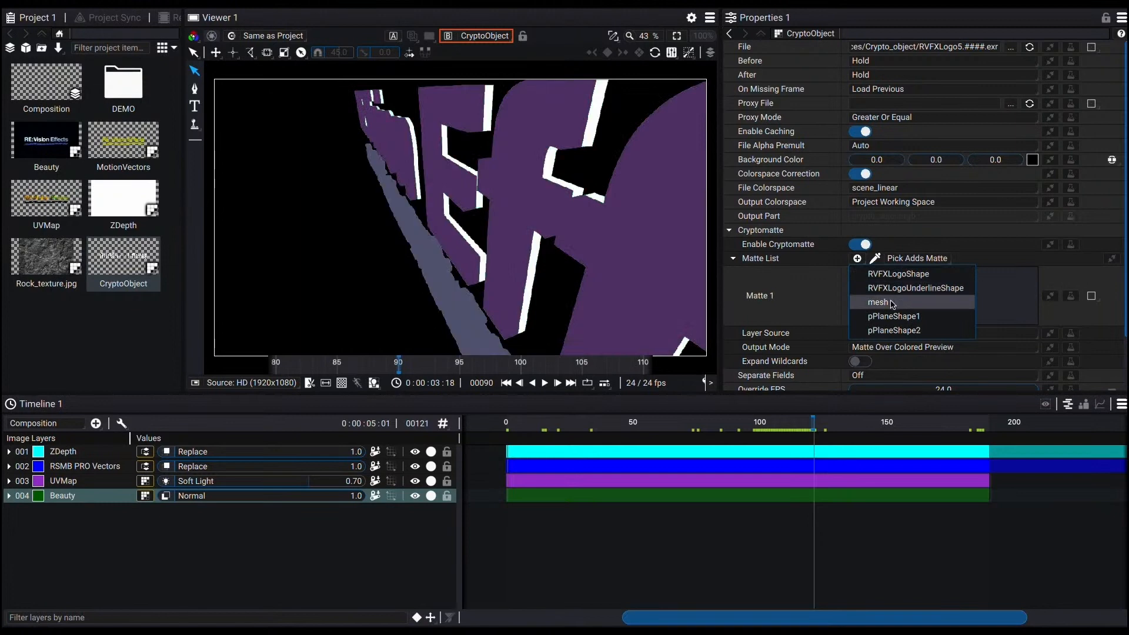
click(876, 258)
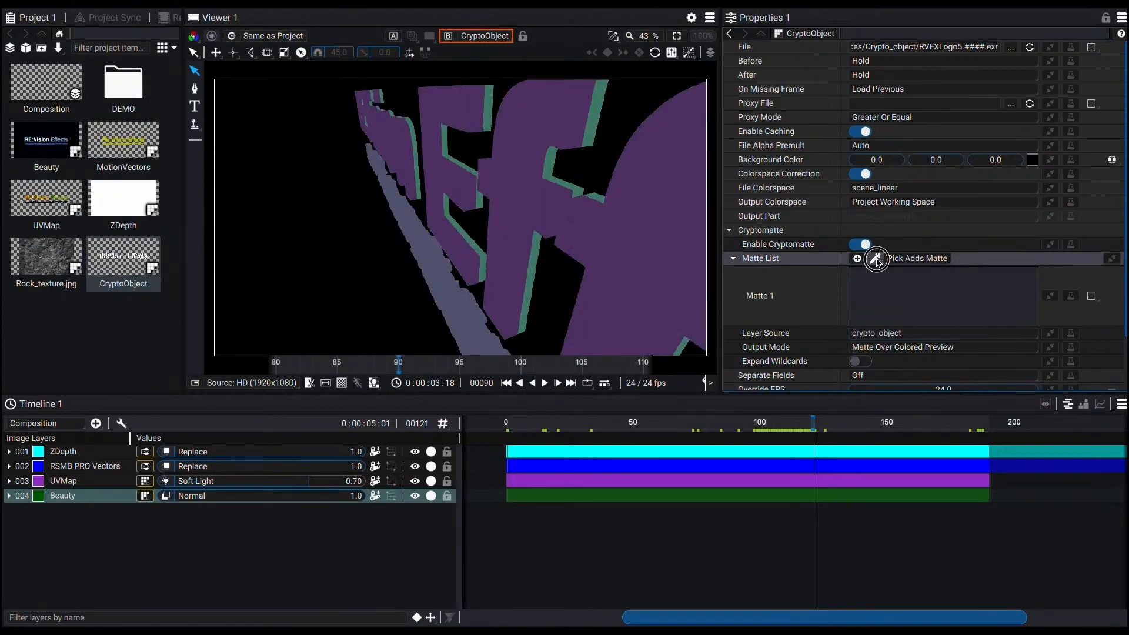
click(534, 157)
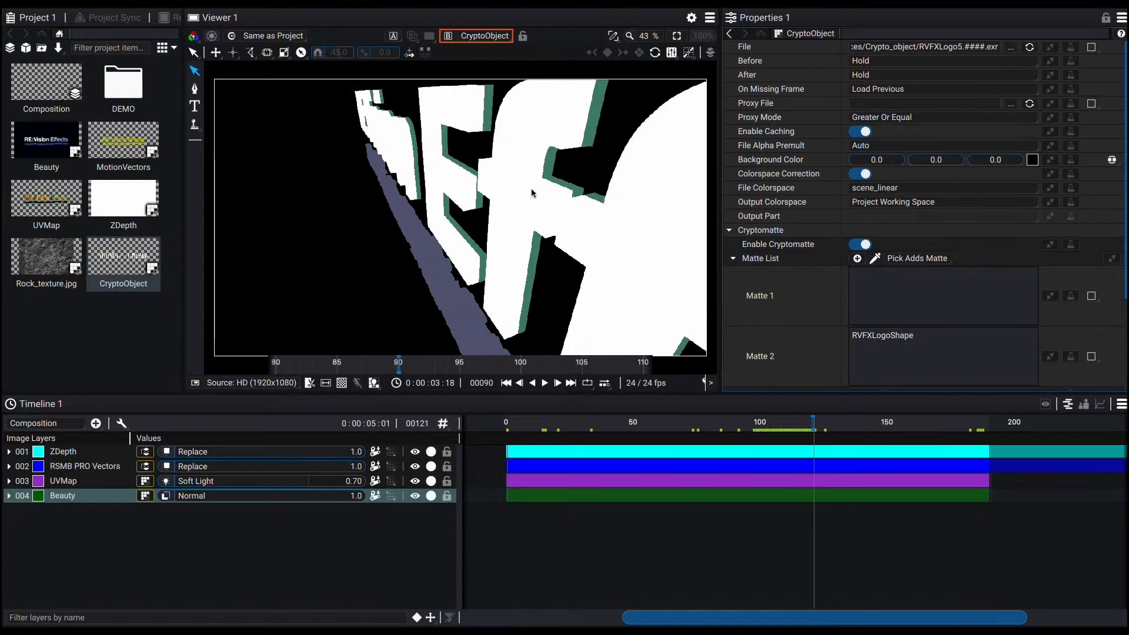
Step: Delete the empty Matte 1 entry and set the Cryptomatte output mode to Selected Matte
click(794, 282)
key(Delete)
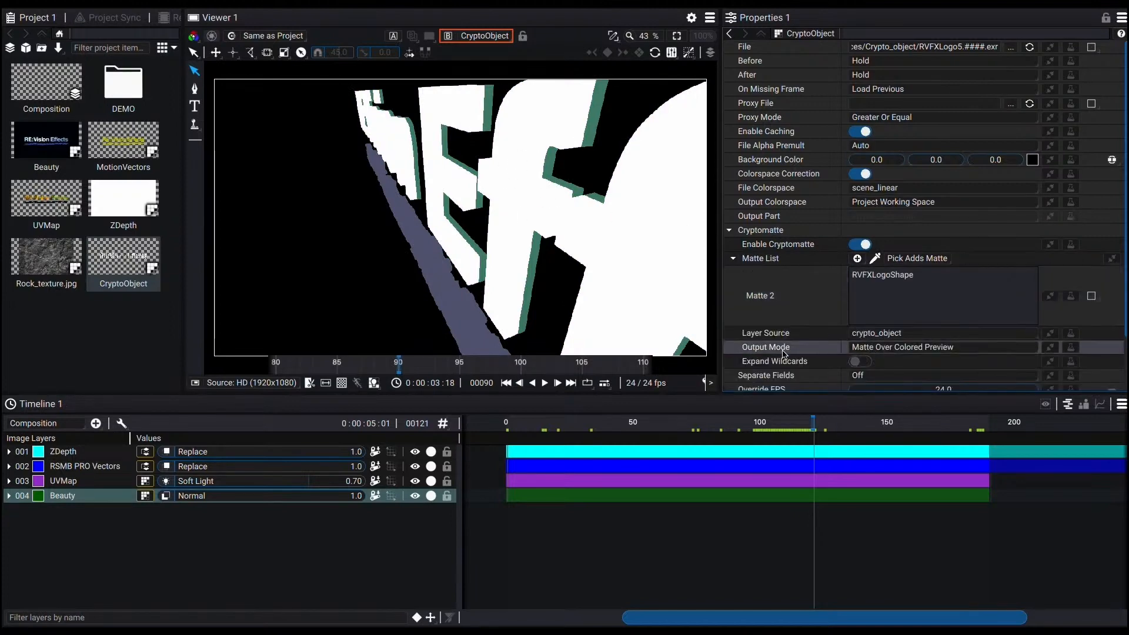
click(864, 348)
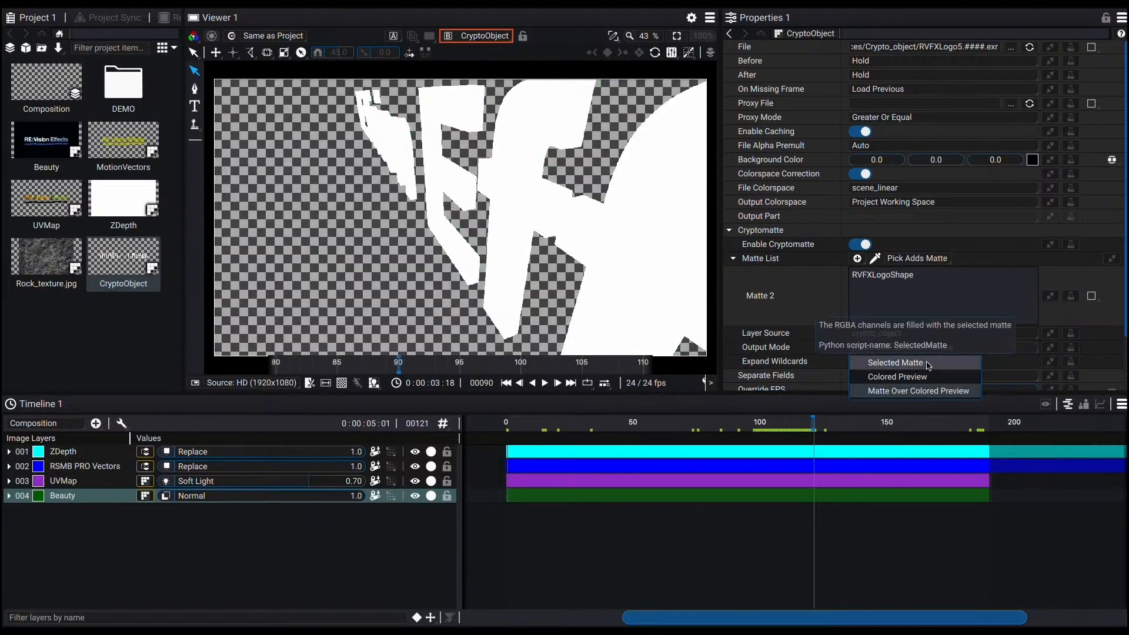
click(927, 363)
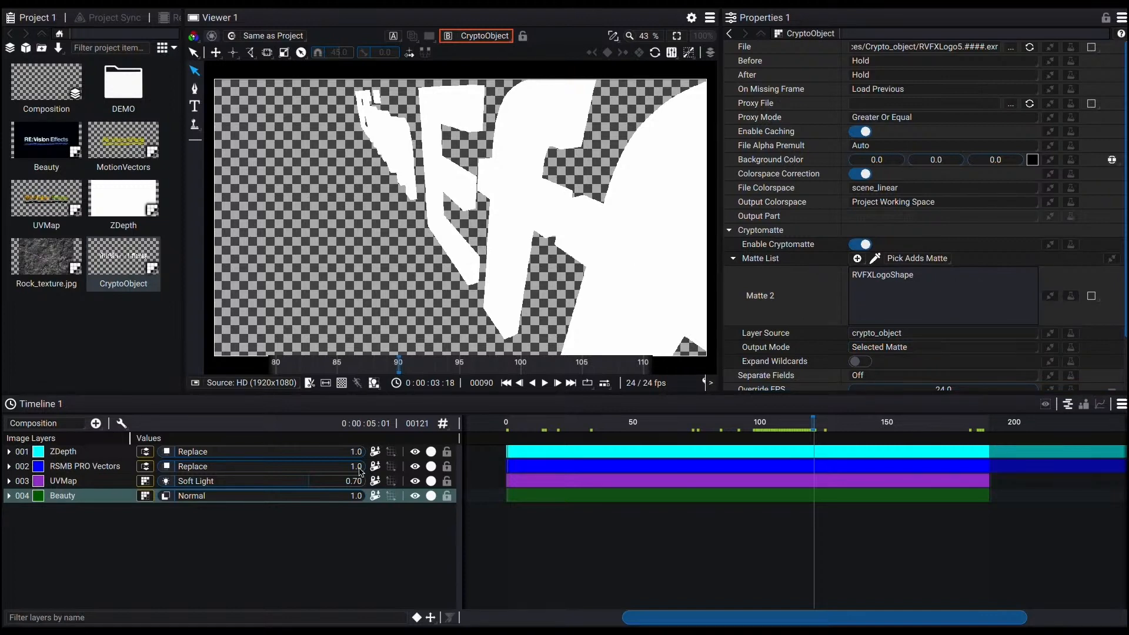
Step: Create a new composition from the Beauty footage
click(43, 137)
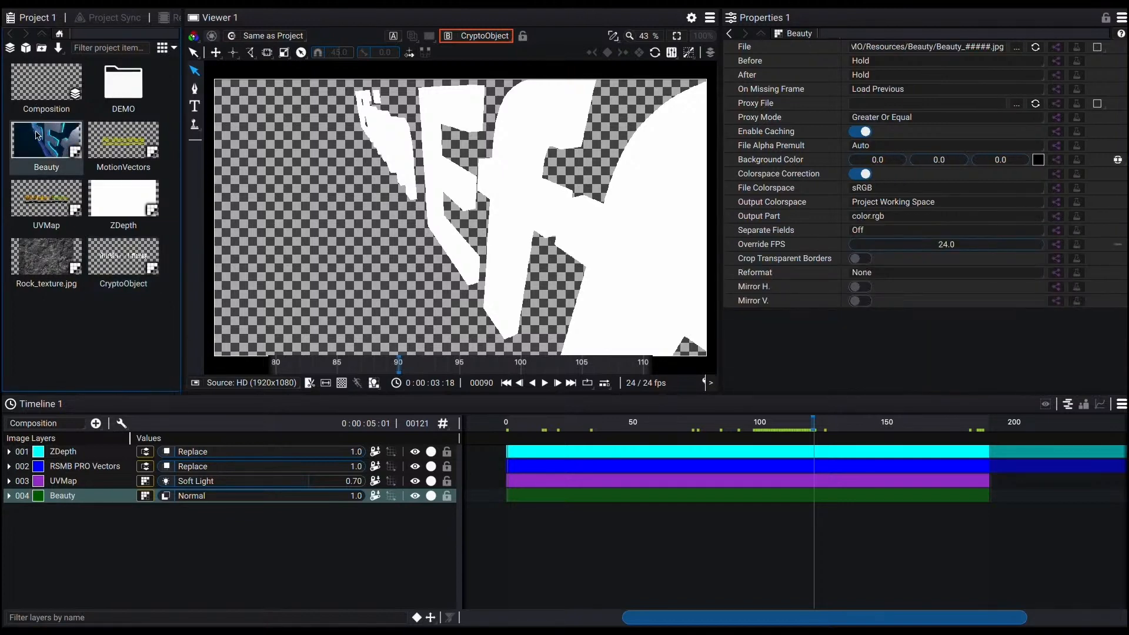
right_click(35, 142)
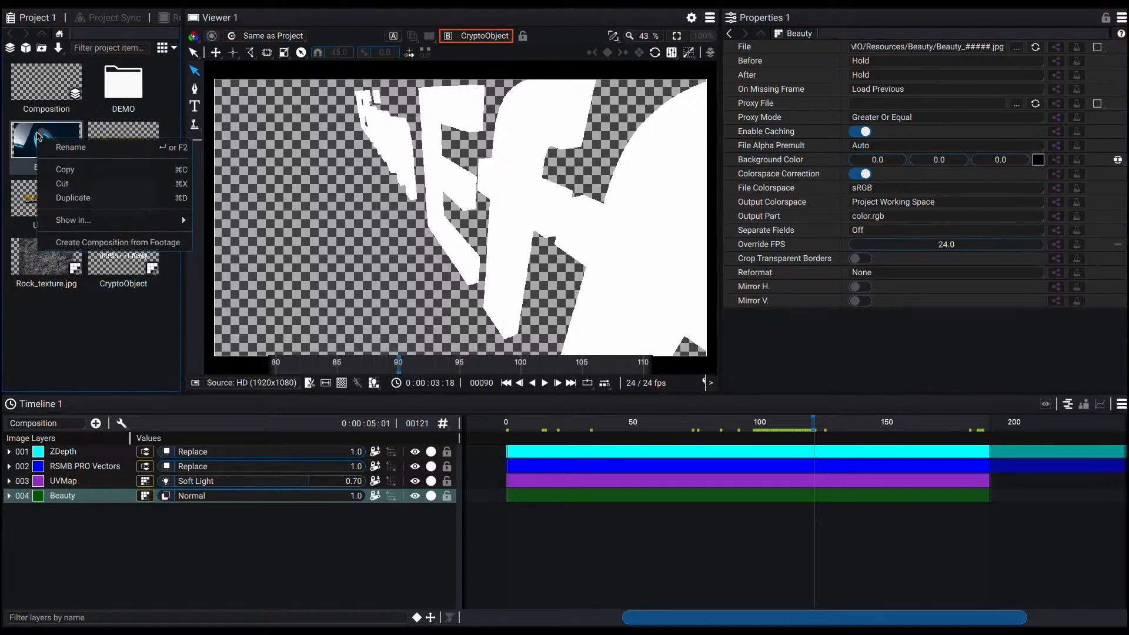
click(102, 244)
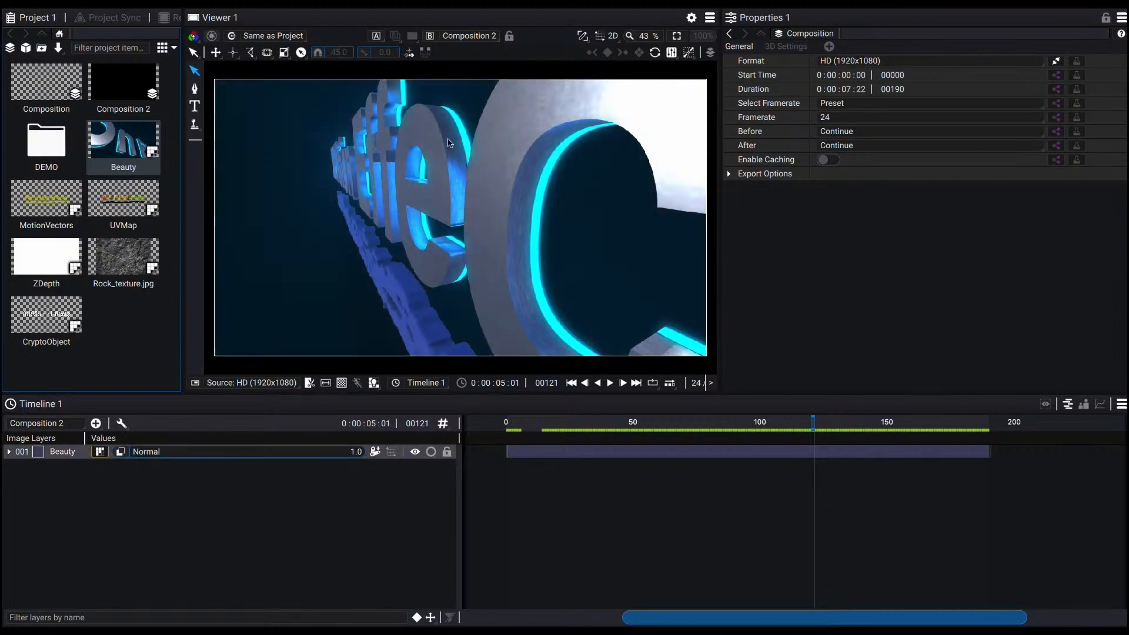
Step: Add the UVMap clip to the new composition as a layer above Beauty
click(65, 456)
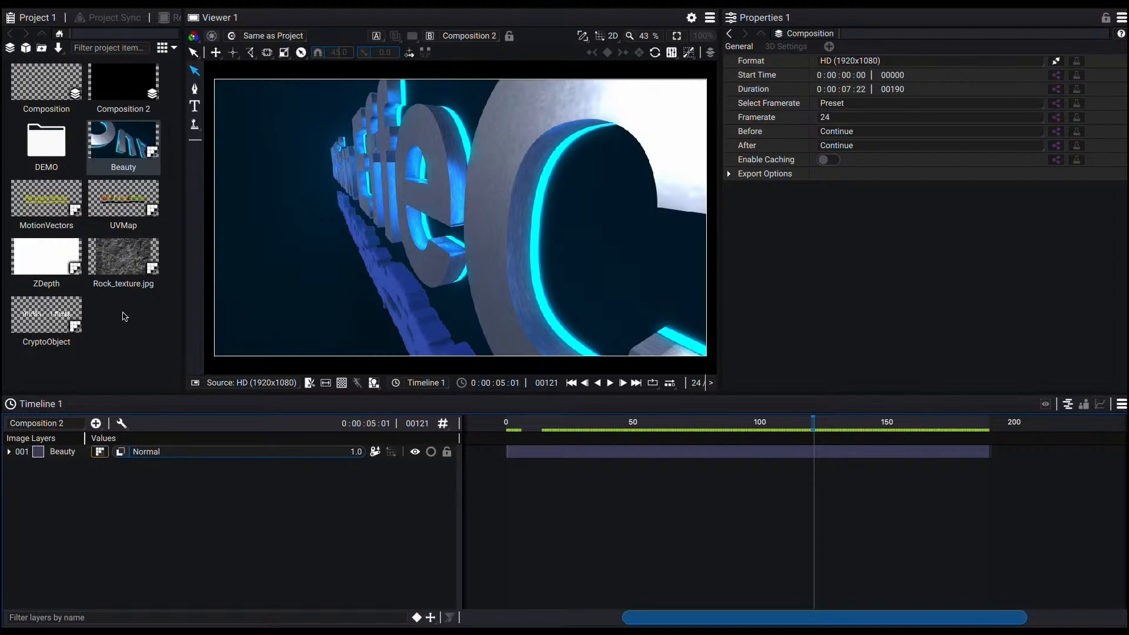
click(128, 236)
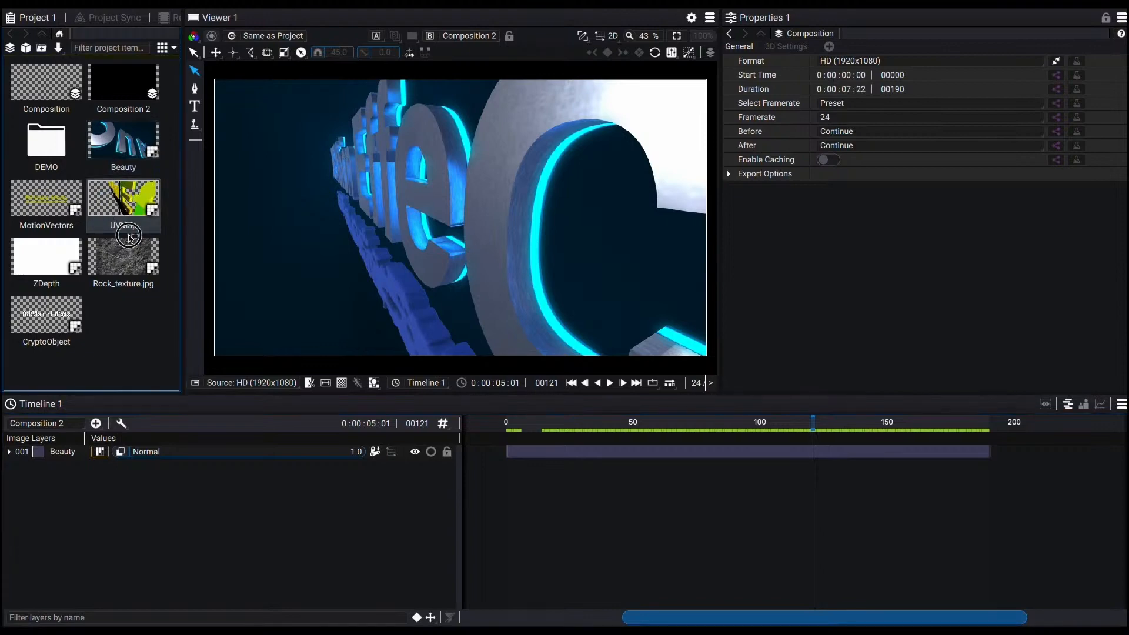
drag(129, 237, 139, 450)
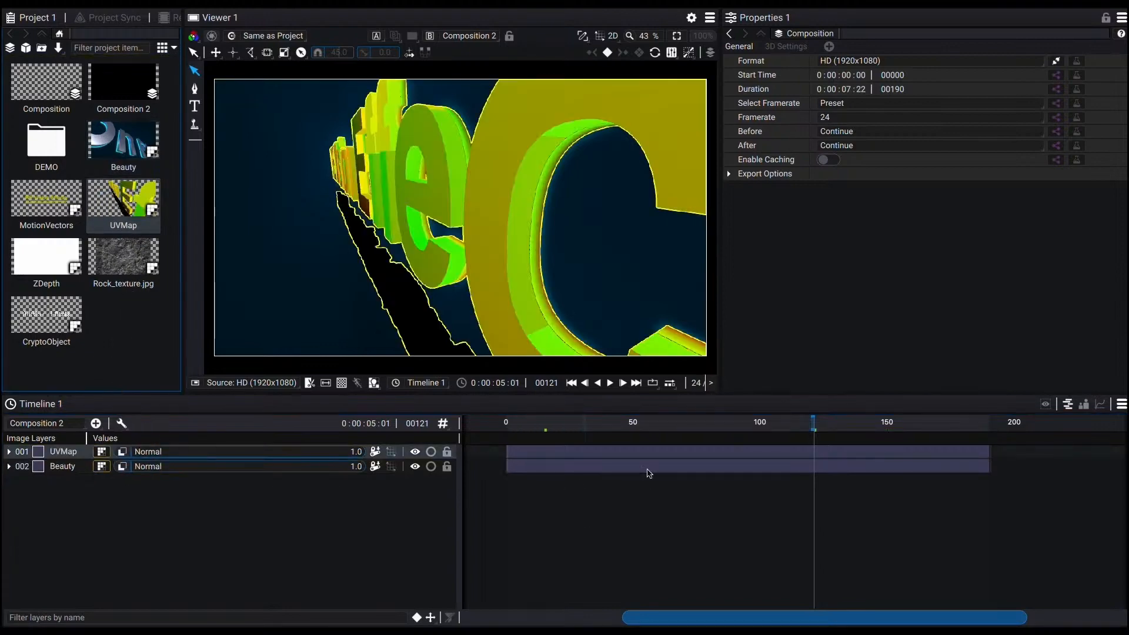
Step: Add the REMapUV modifier to the UVMap layer
drag(656, 426, 727, 424)
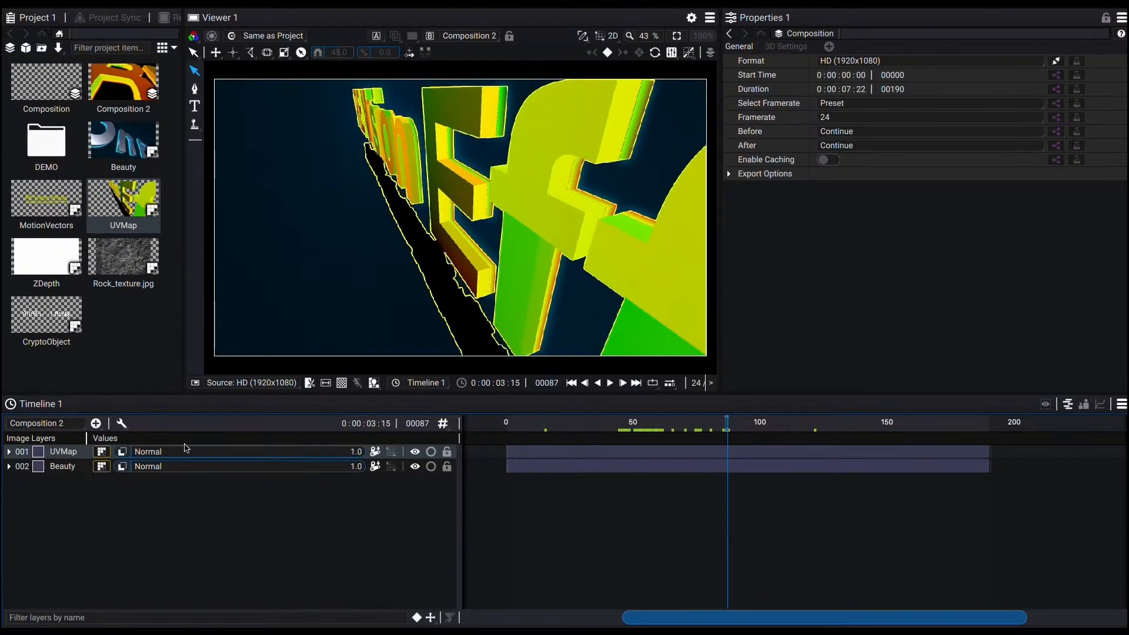
click(64, 451)
click(1038, 44)
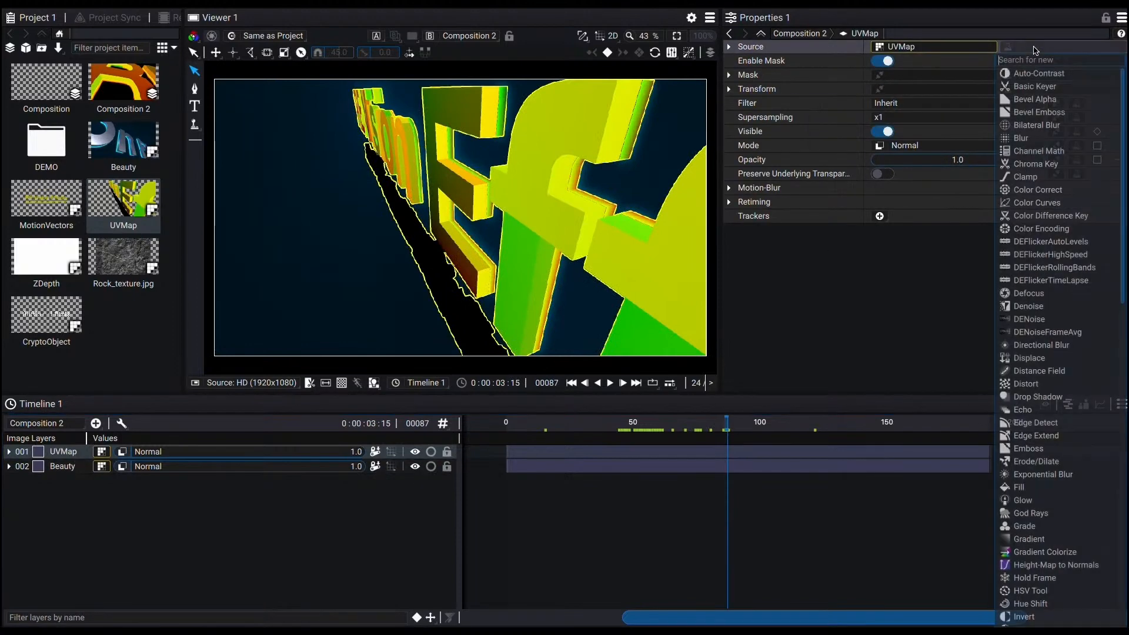
scroll(1041, 306, down, 5)
scroll(1043, 294, down, 10)
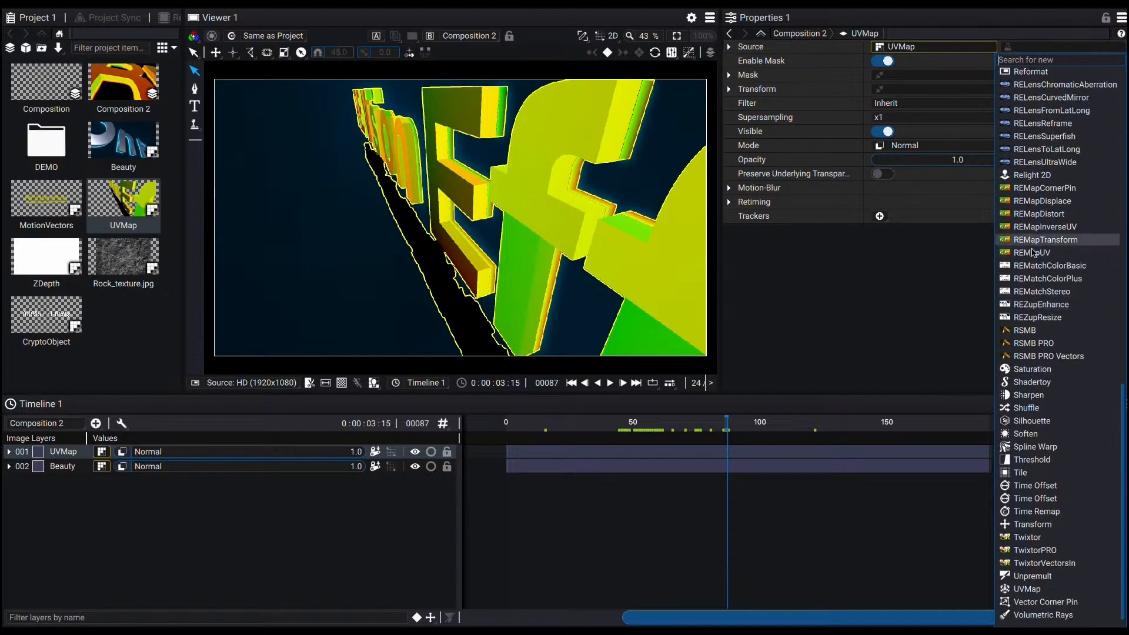
click(1052, 253)
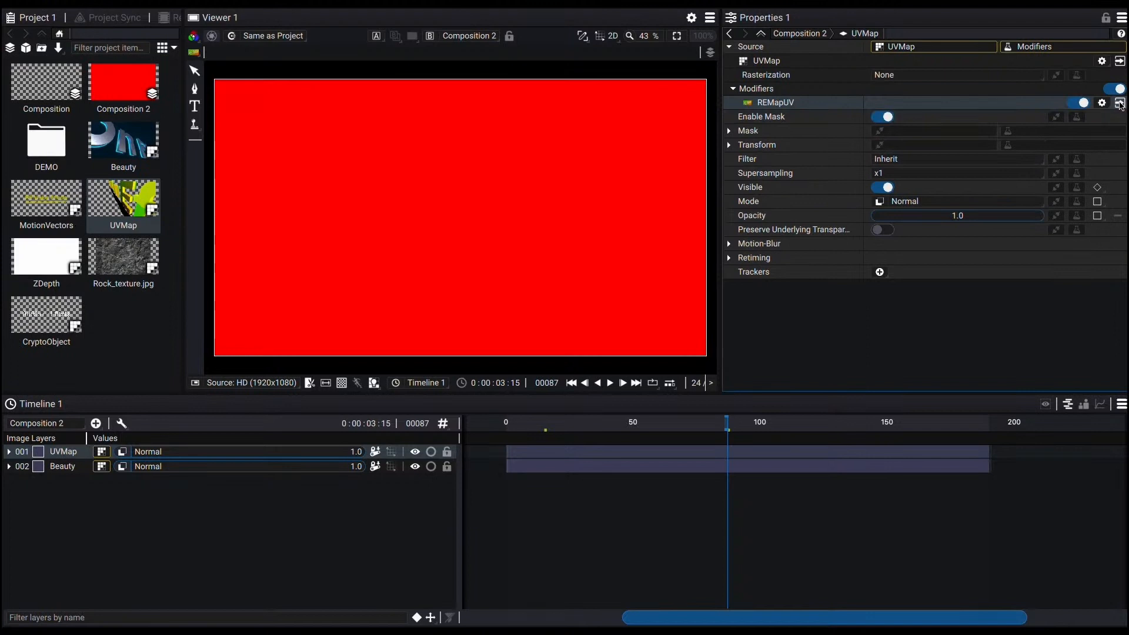
Step: Open the REMapUV settings and set its texture to Rock_texture.jpg
click(1120, 104)
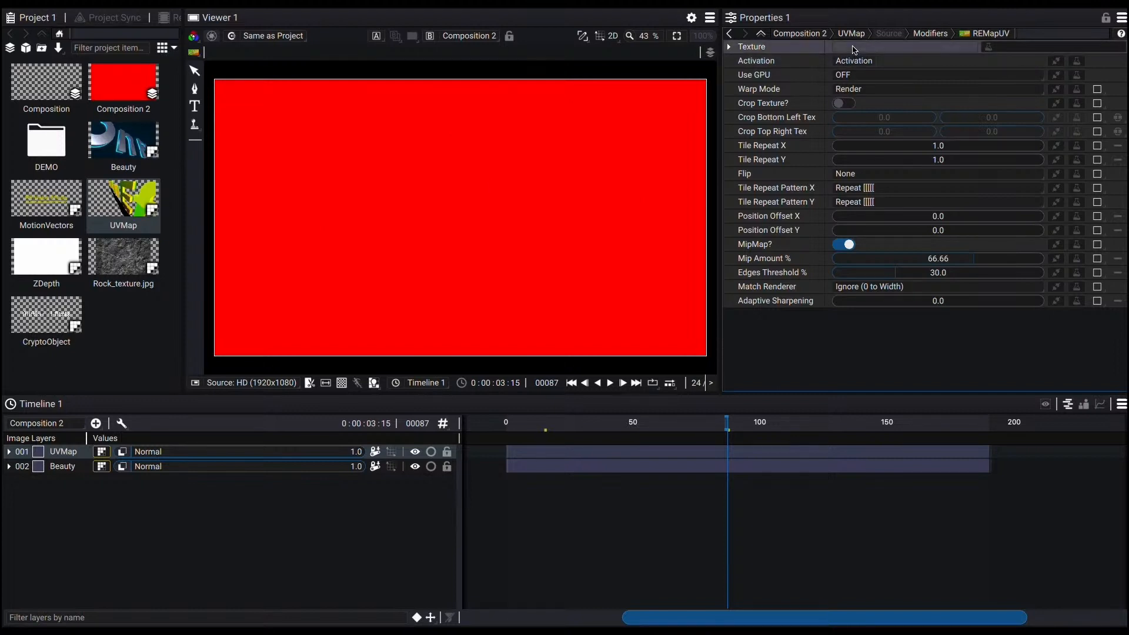
click(853, 50)
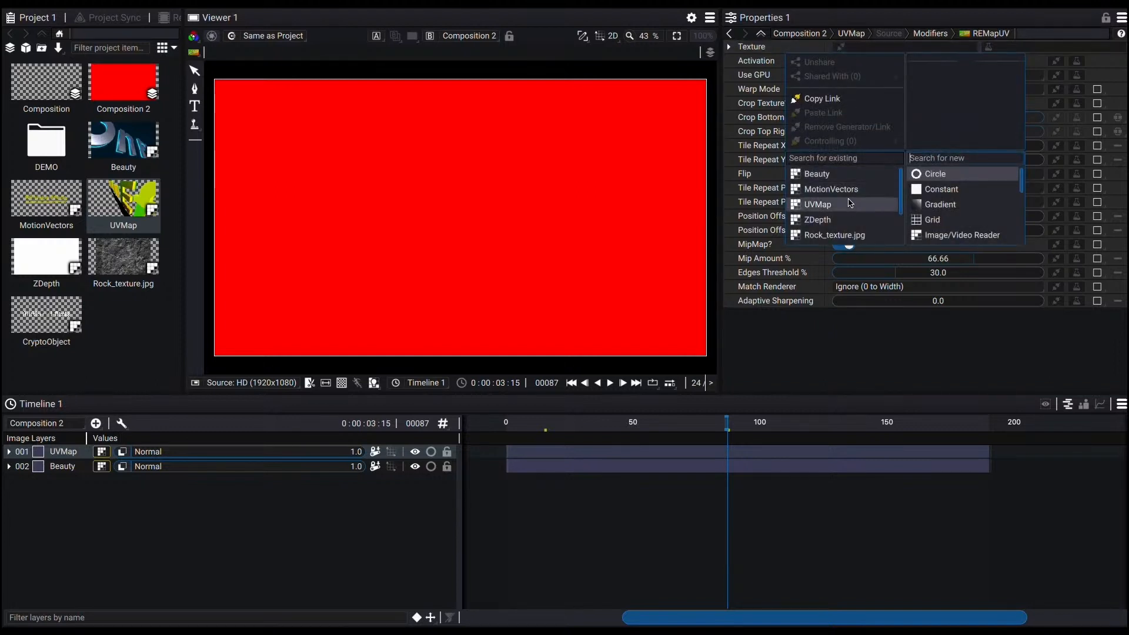
click(855, 236)
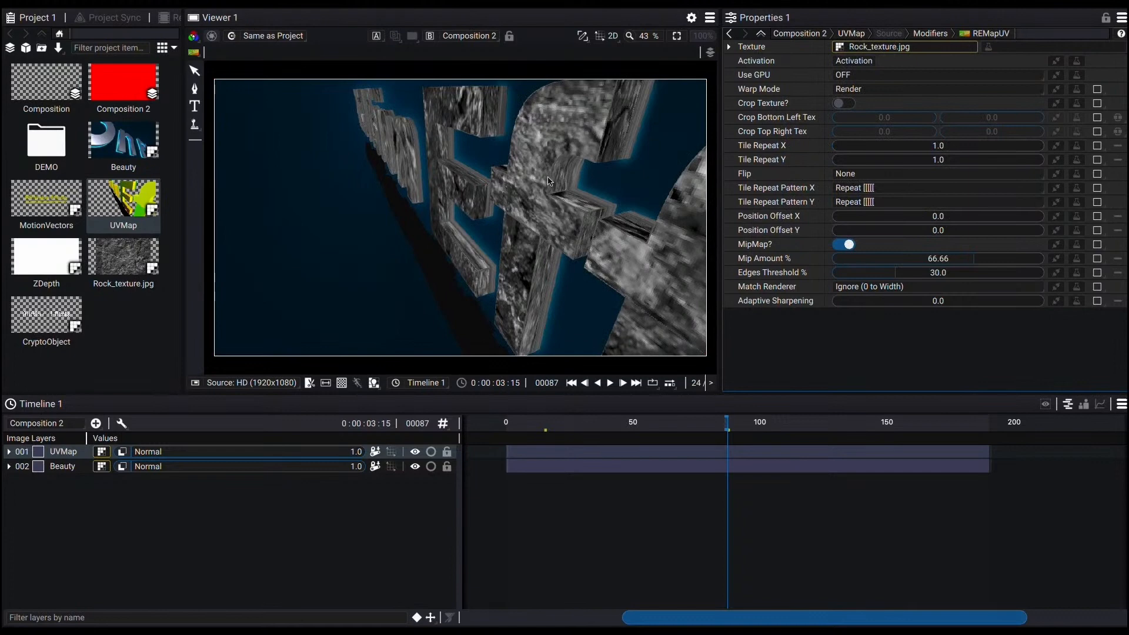
Step: Set REMapUV's Tile Repeat X and Tile Repeat Y to 10
drag(693, 428, 617, 428)
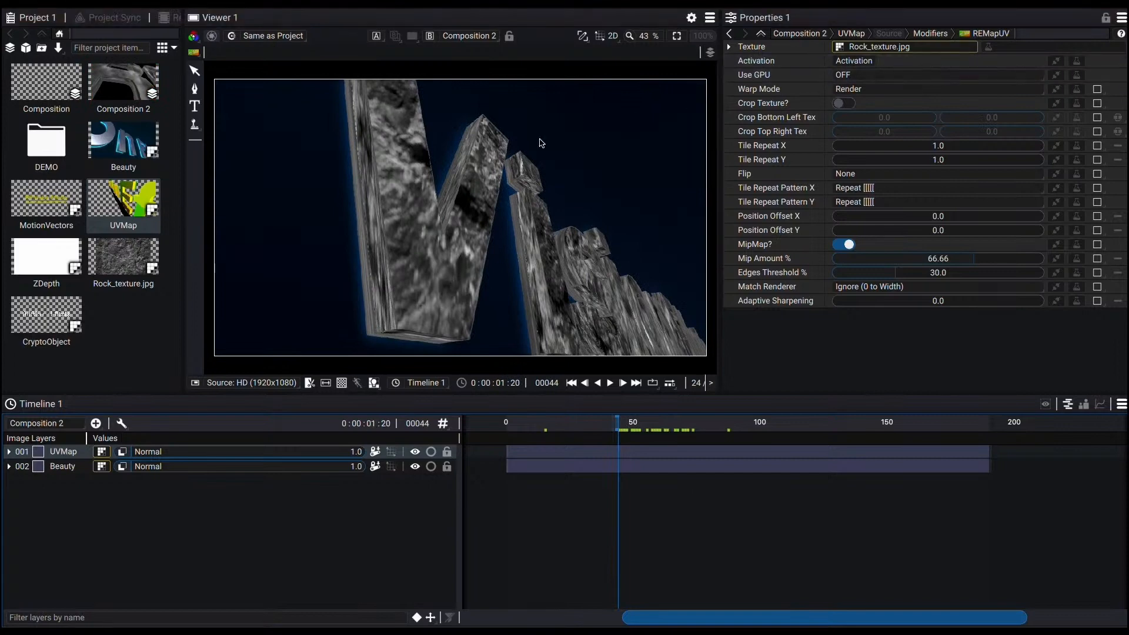
double_click(941, 147)
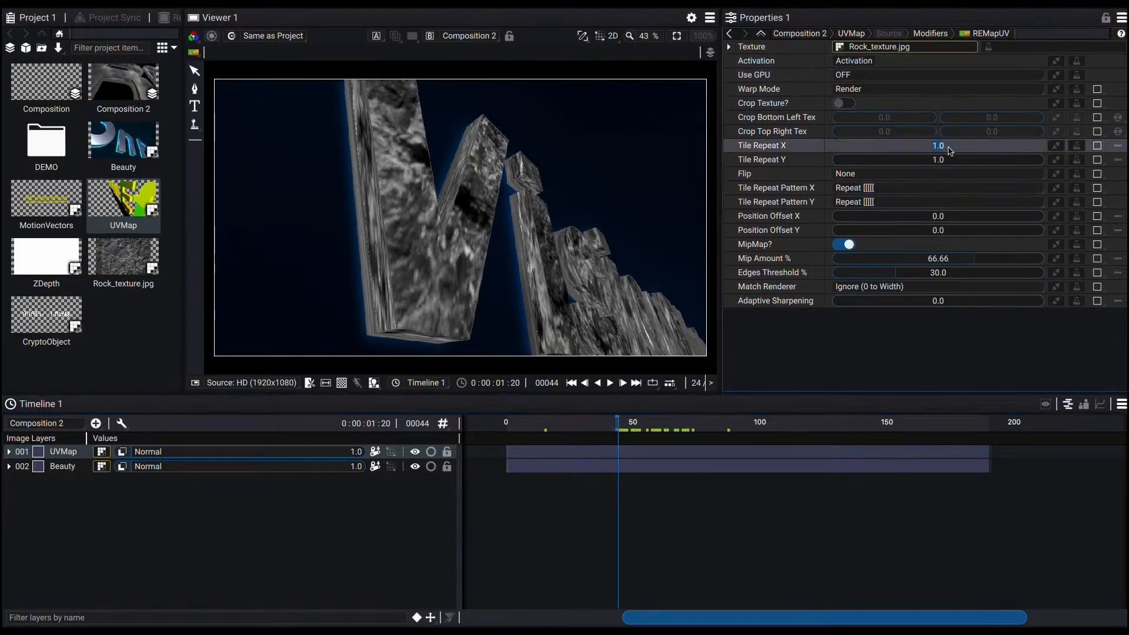
text(10)
key(Tab)
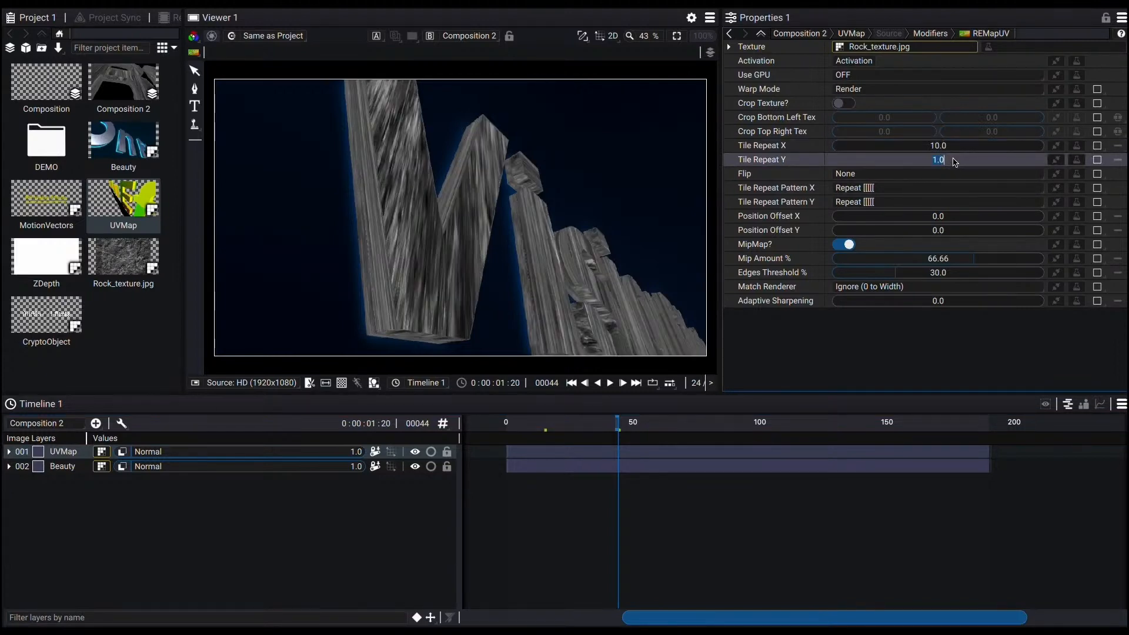
text(10)
key(Return)
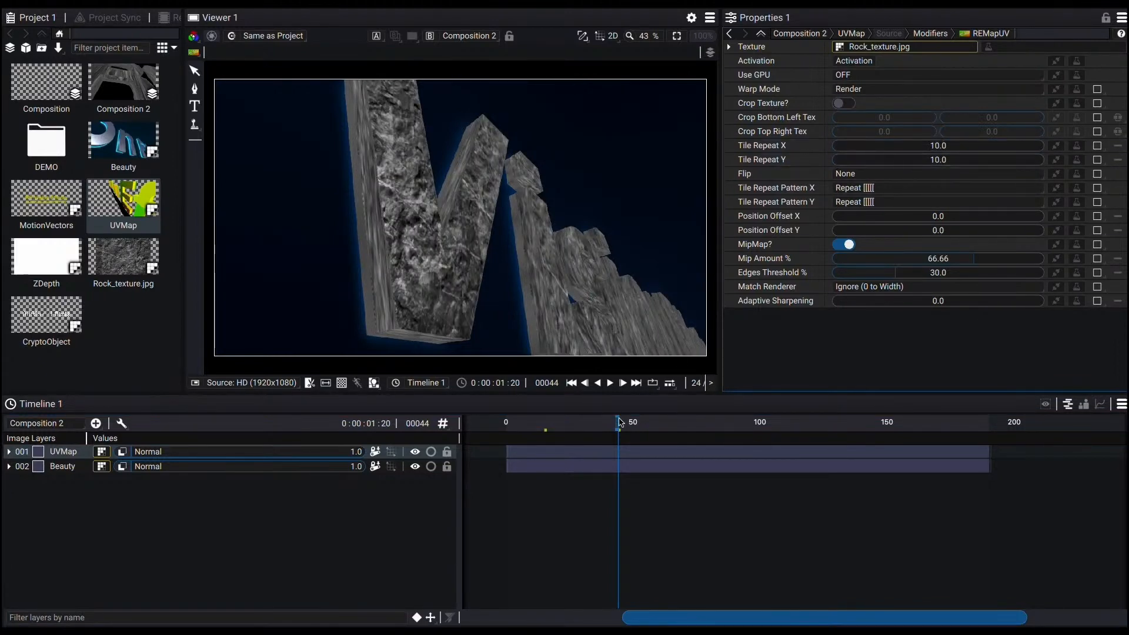
Step: Set the UVMap layer's mask to the CryptoObject clip
key(space)
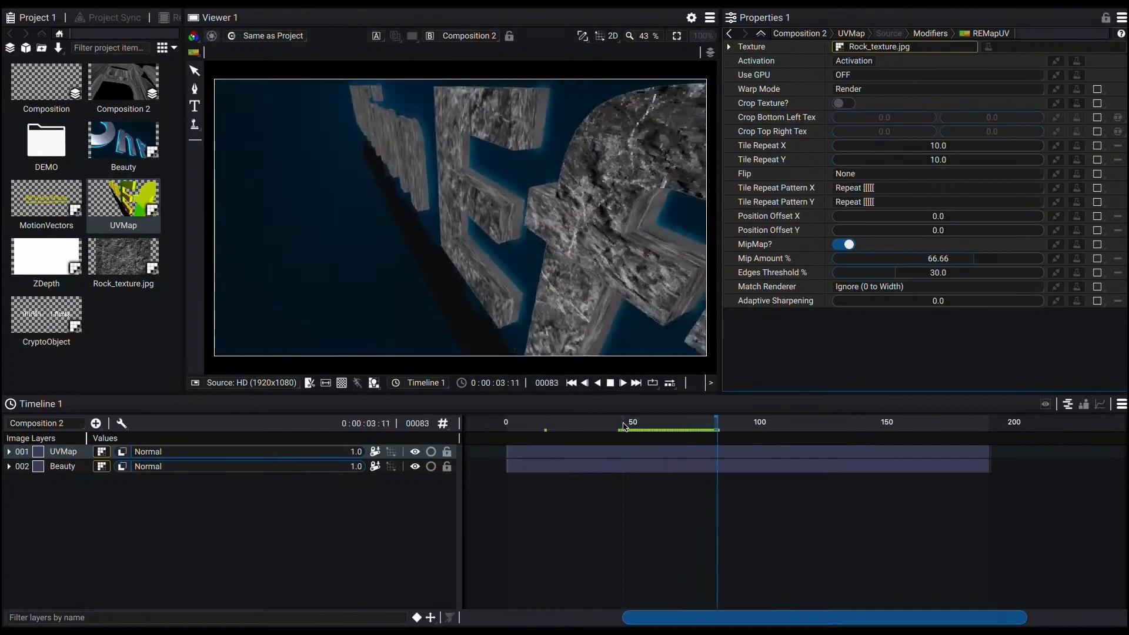
drag(654, 426, 835, 419)
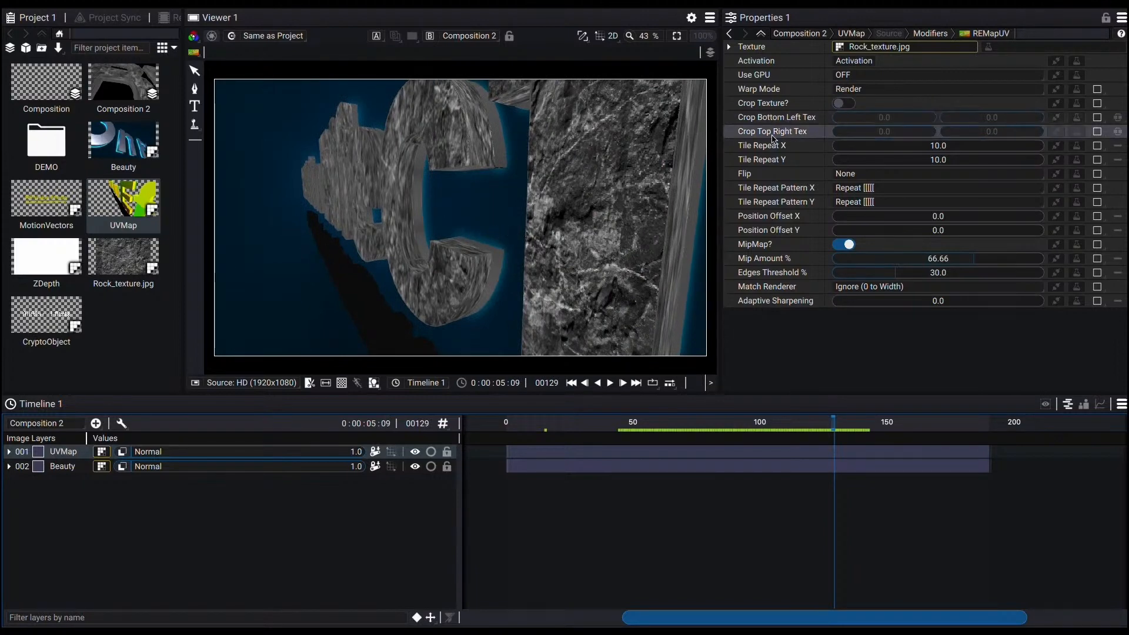
click(69, 453)
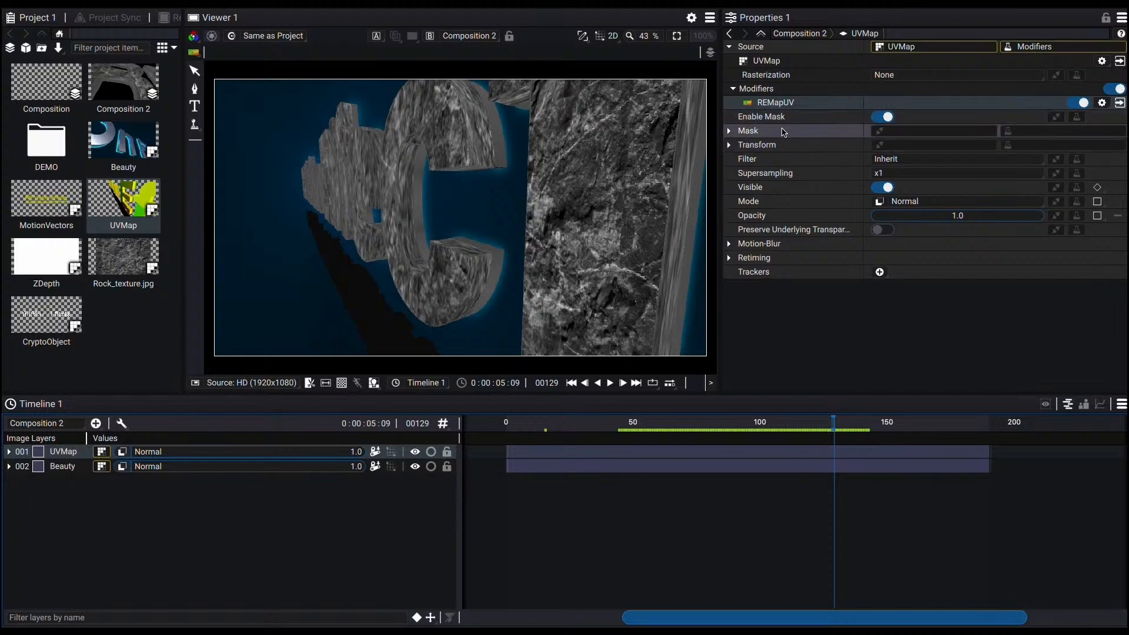
click(898, 132)
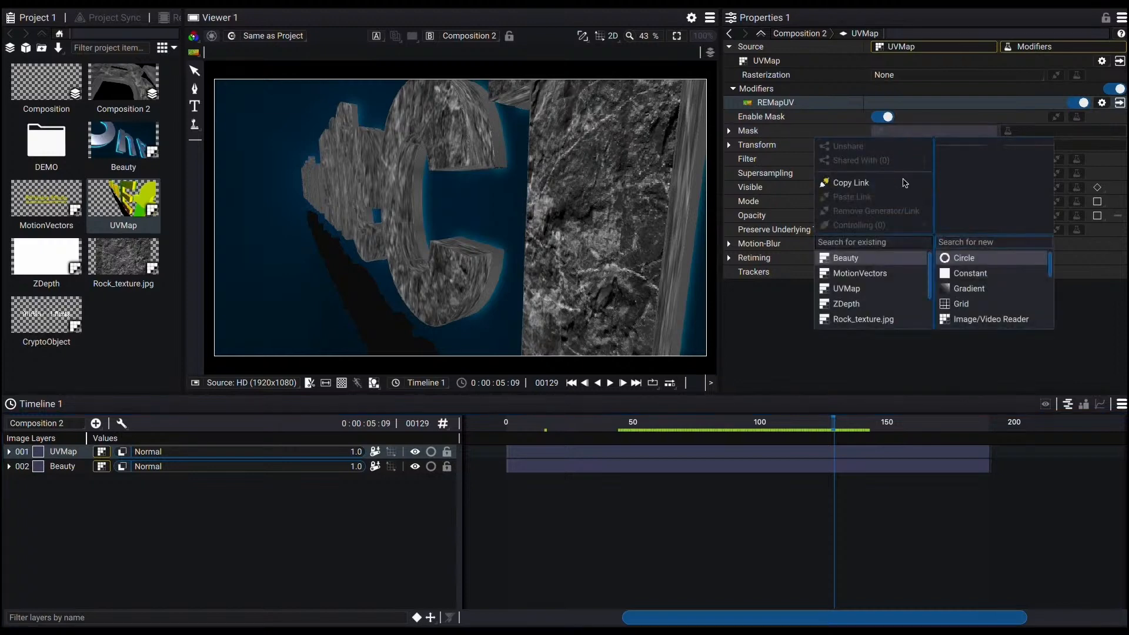
scroll(876, 298, down, 3)
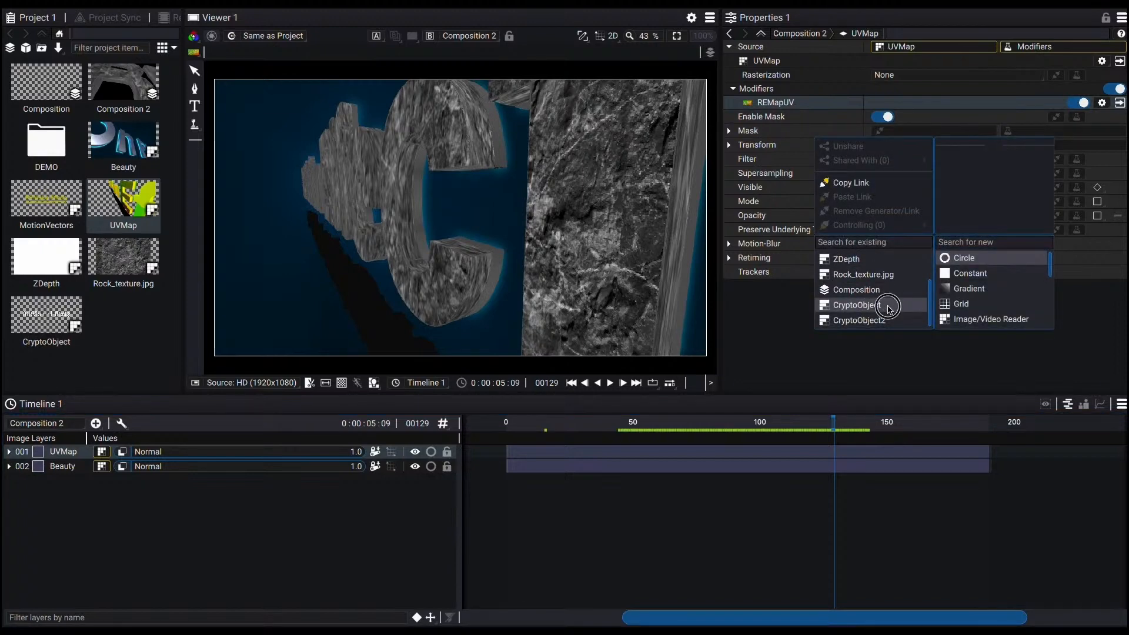
click(889, 305)
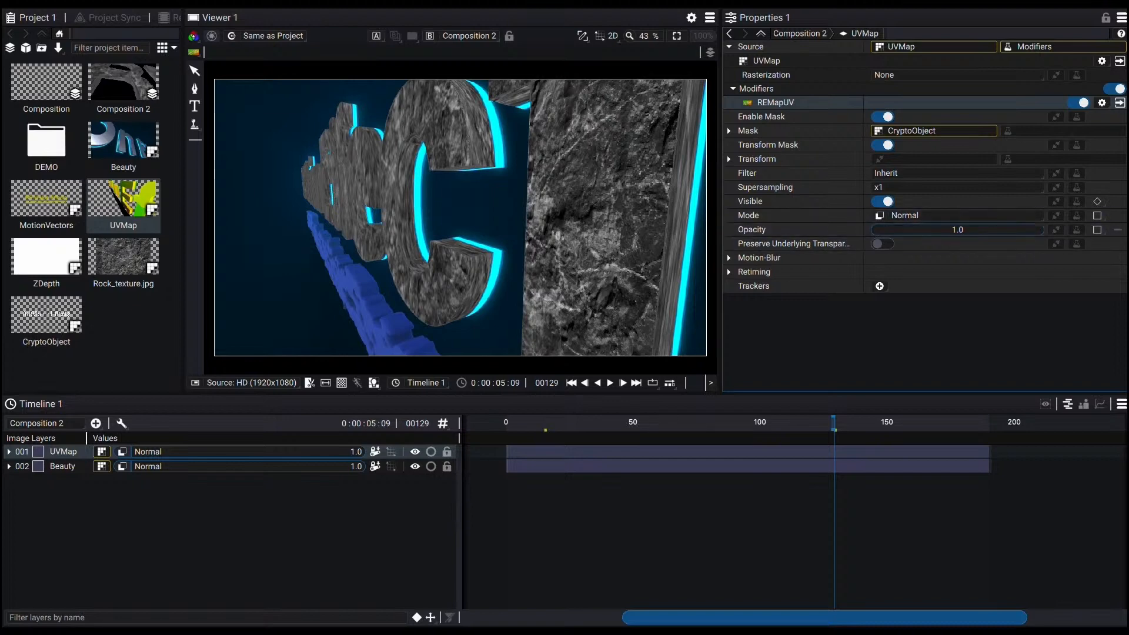
Step: Set the UVMap layer's blend mode to Soft Light
click(700, 421)
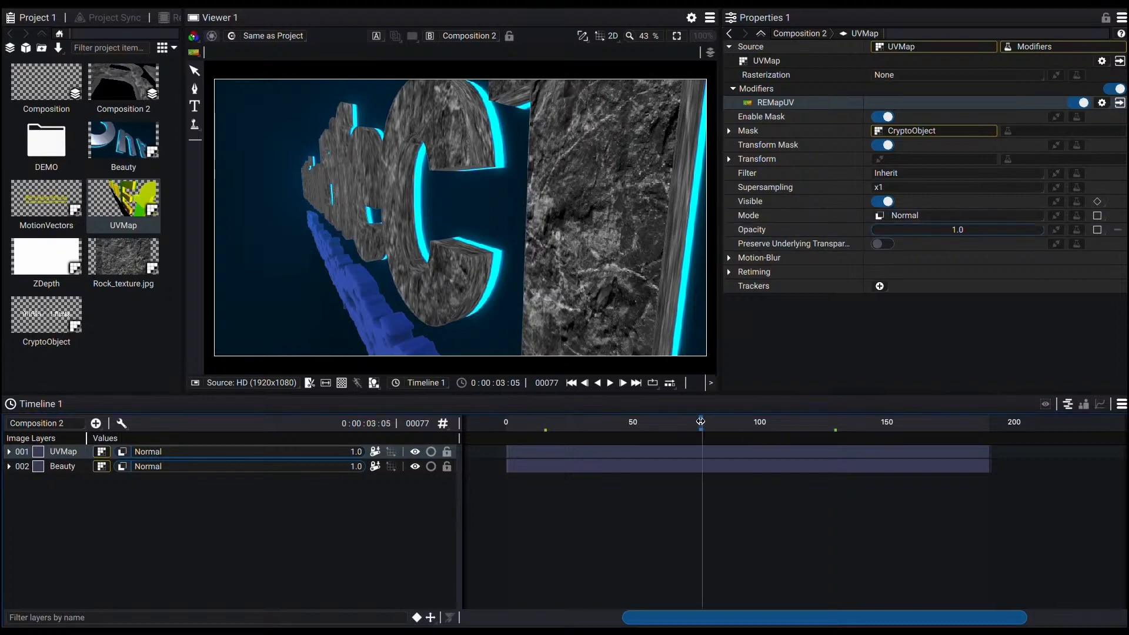
key(space)
key(space)
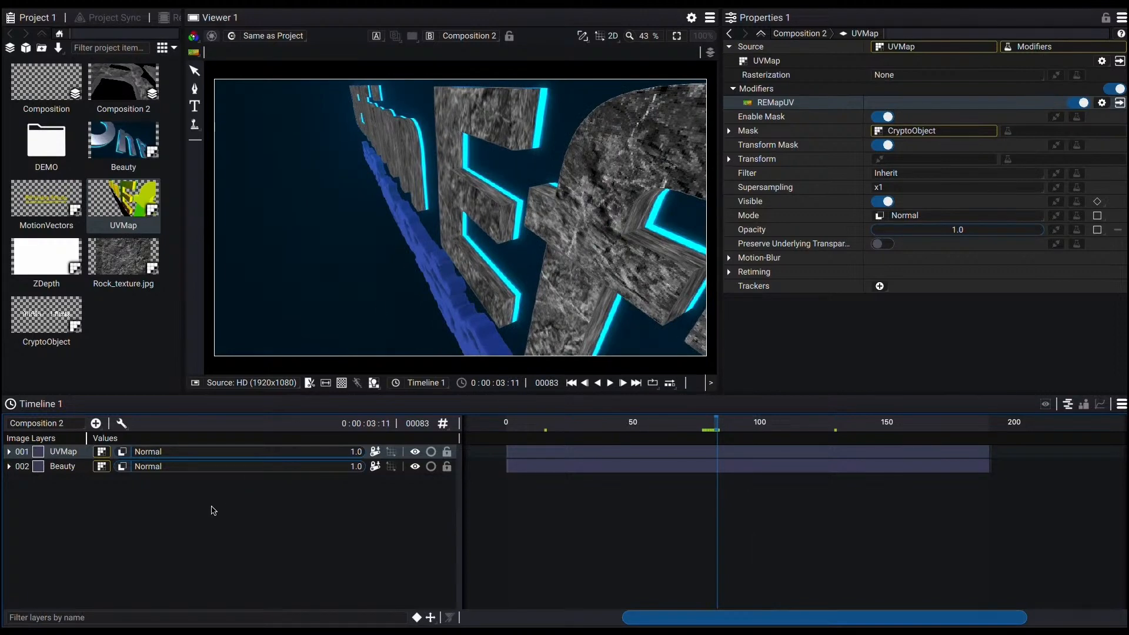
click(121, 453)
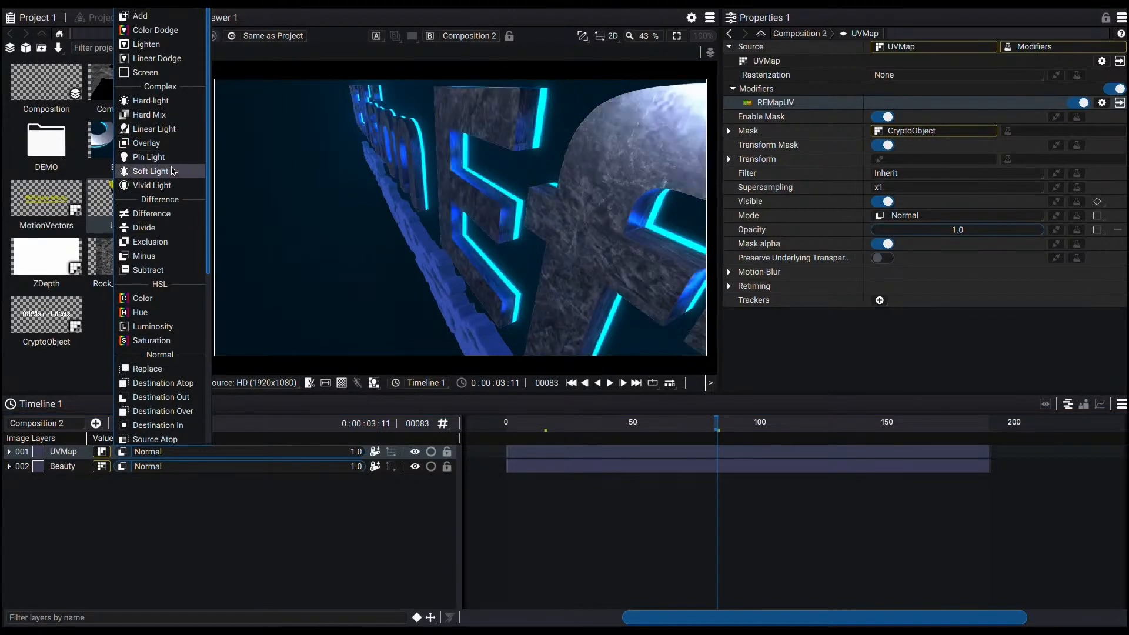
click(173, 171)
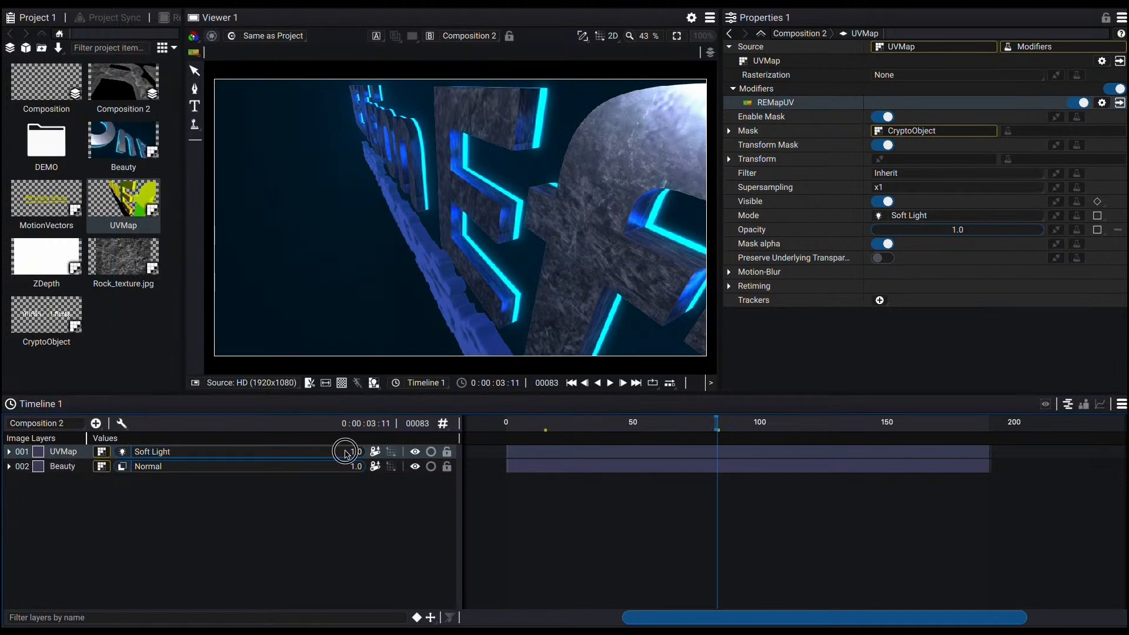
Step: Set the UVMap layer's opacity to 0.65 and play back the composition
drag(346, 453, 346, 451)
key(space)
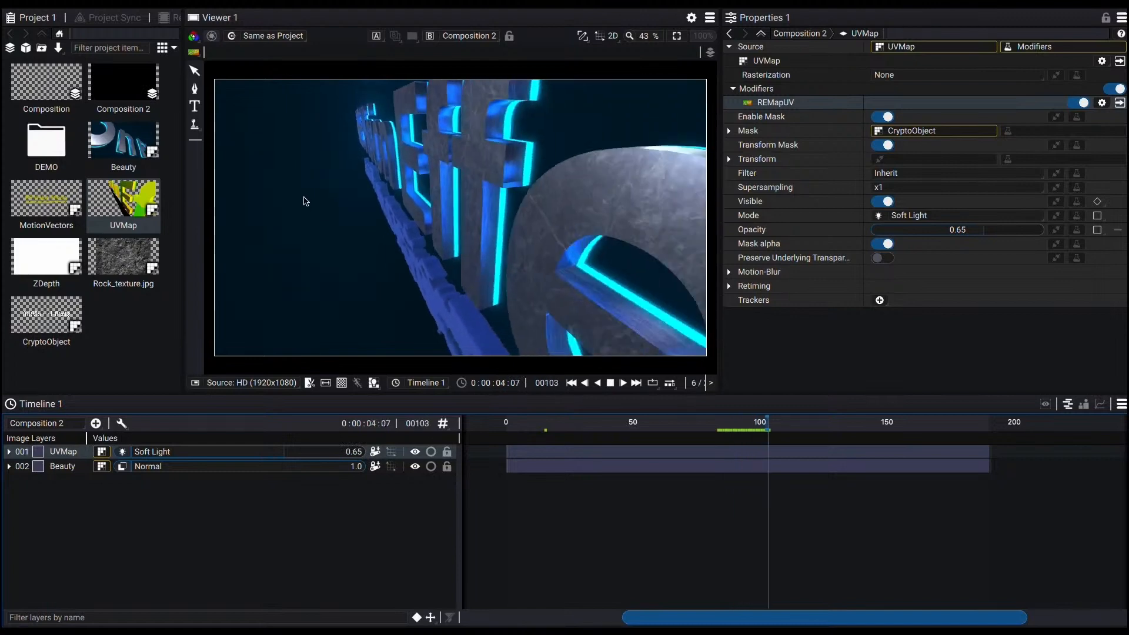
key(space)
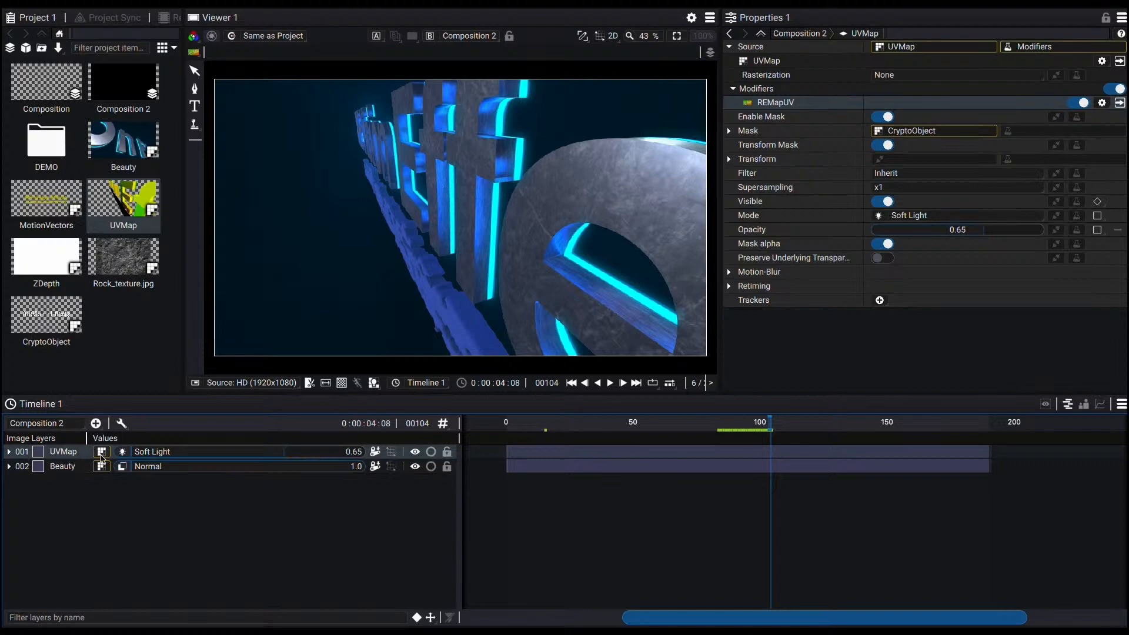
Step: Add an adjustment layer to the composition and rename it RSMB
click(96, 423)
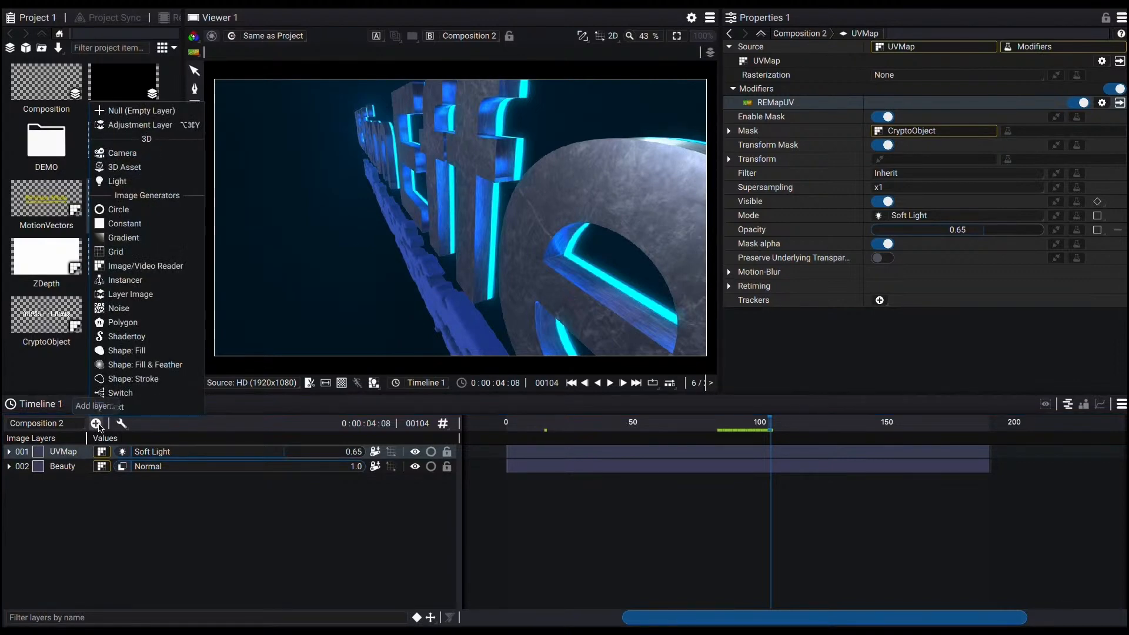
click(154, 125)
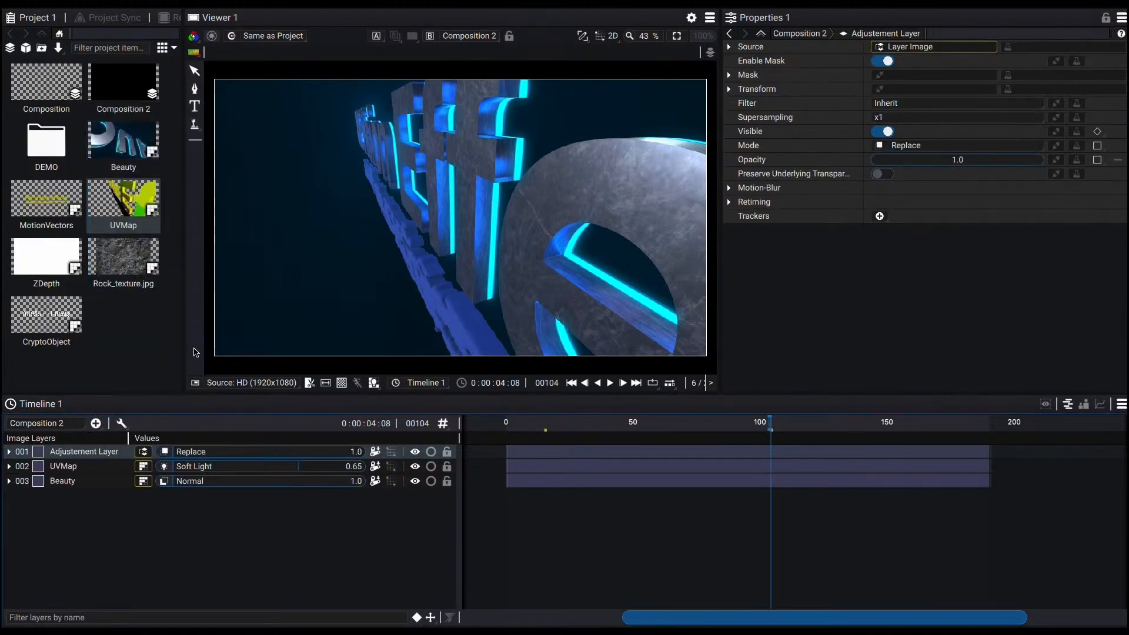
double_click(86, 452)
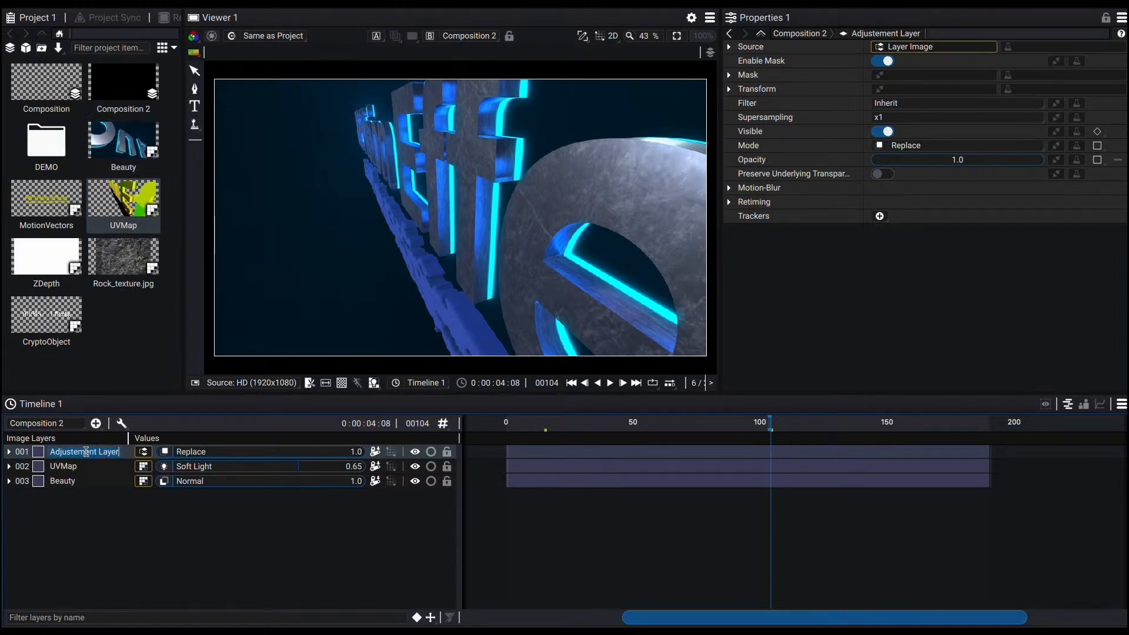
text(RSM)
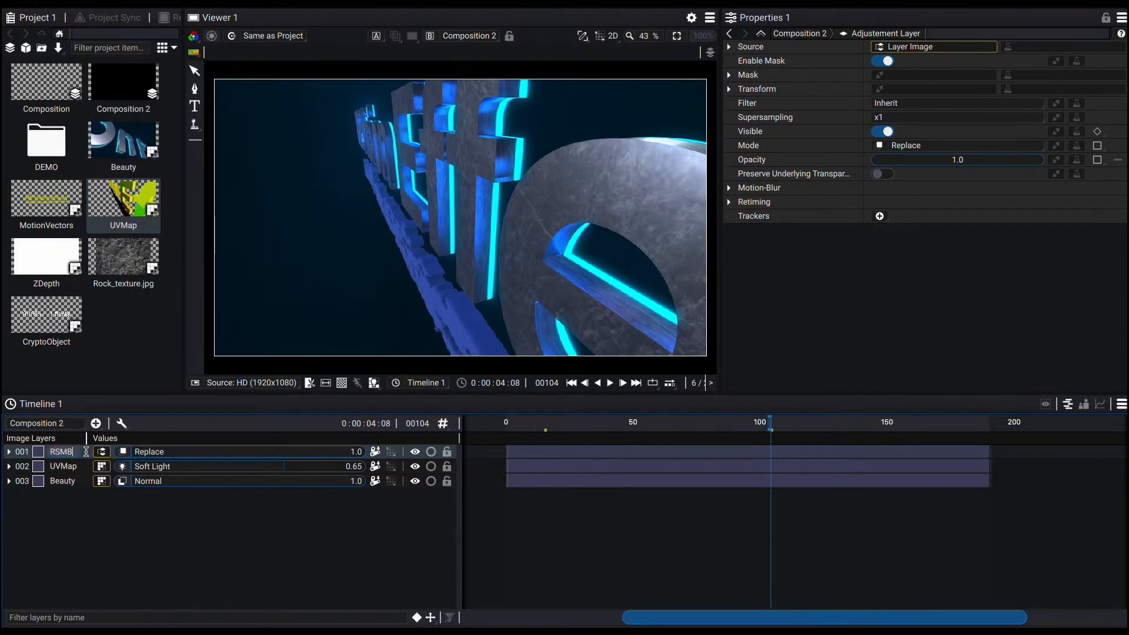
text(B)
key(Return)
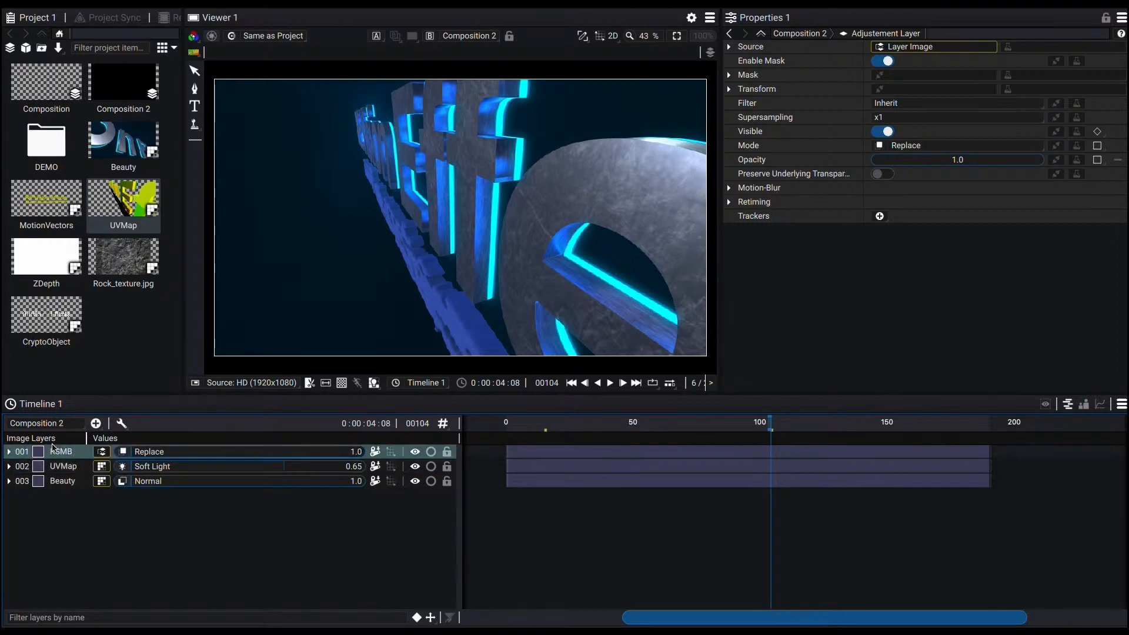
Step: Add the RSMB PRO Vectors modifier to the RSMB layer
click(1038, 48)
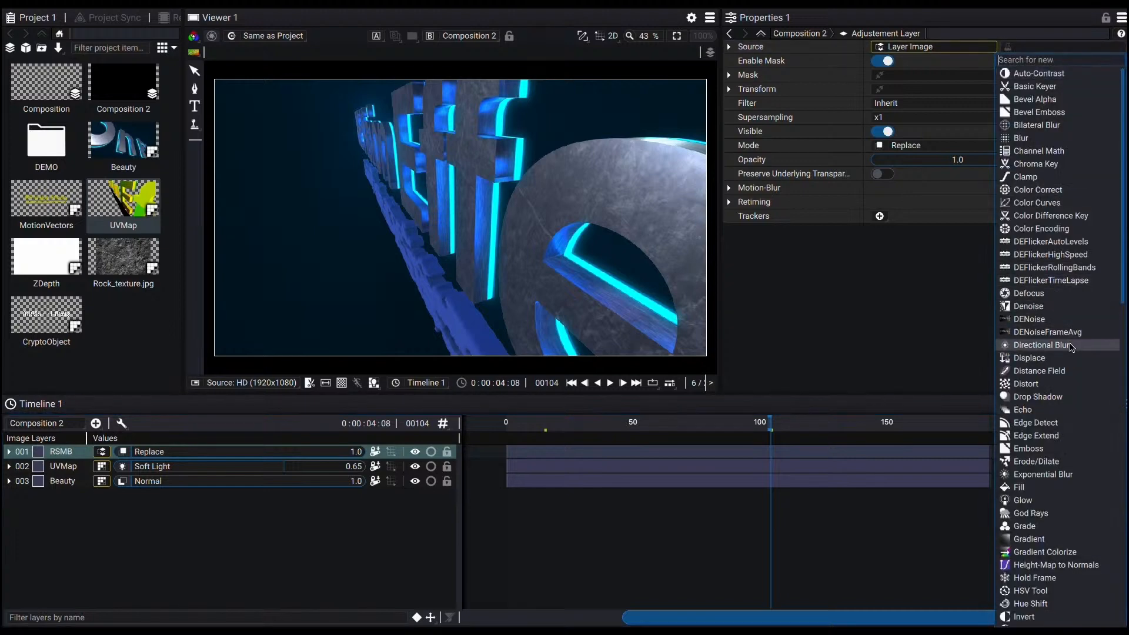
scroll(1055, 343, down, 10)
scroll(1060, 331, down, 8)
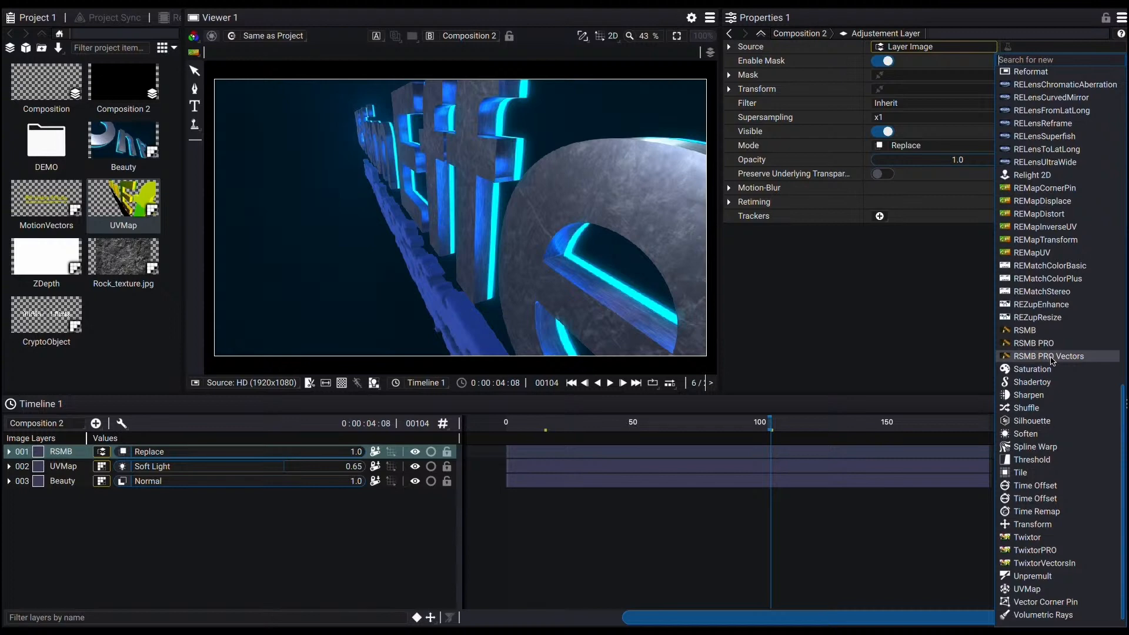
click(1050, 356)
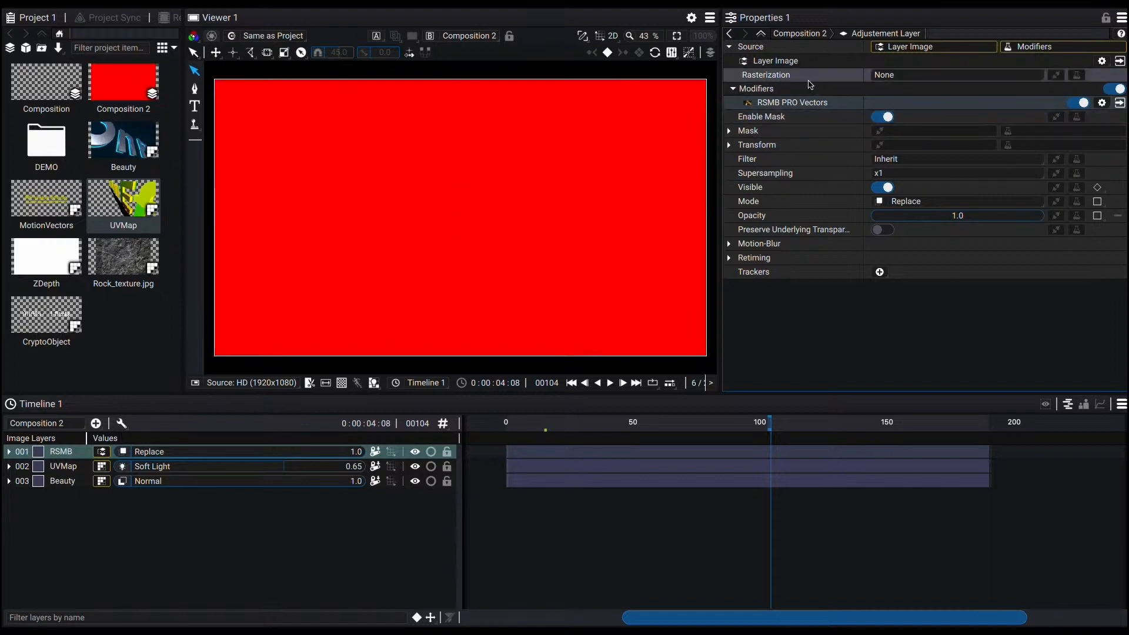
Step: Open the RSMB PRO Vectors settings and set its Motion Vectors input to the MotionVectors clip
click(1118, 103)
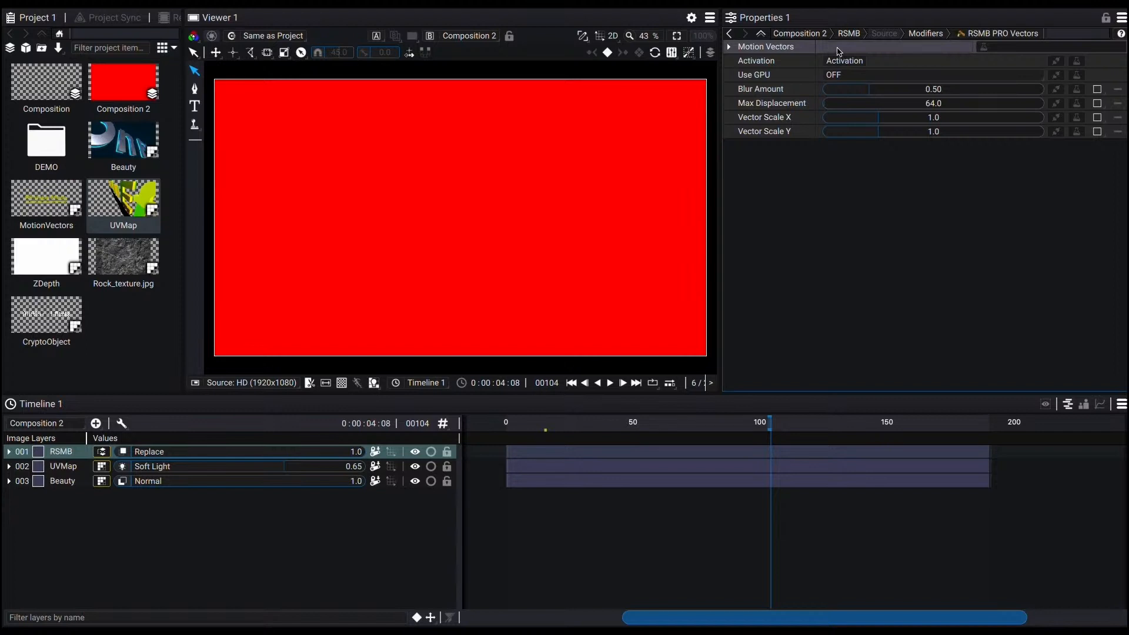
click(859, 48)
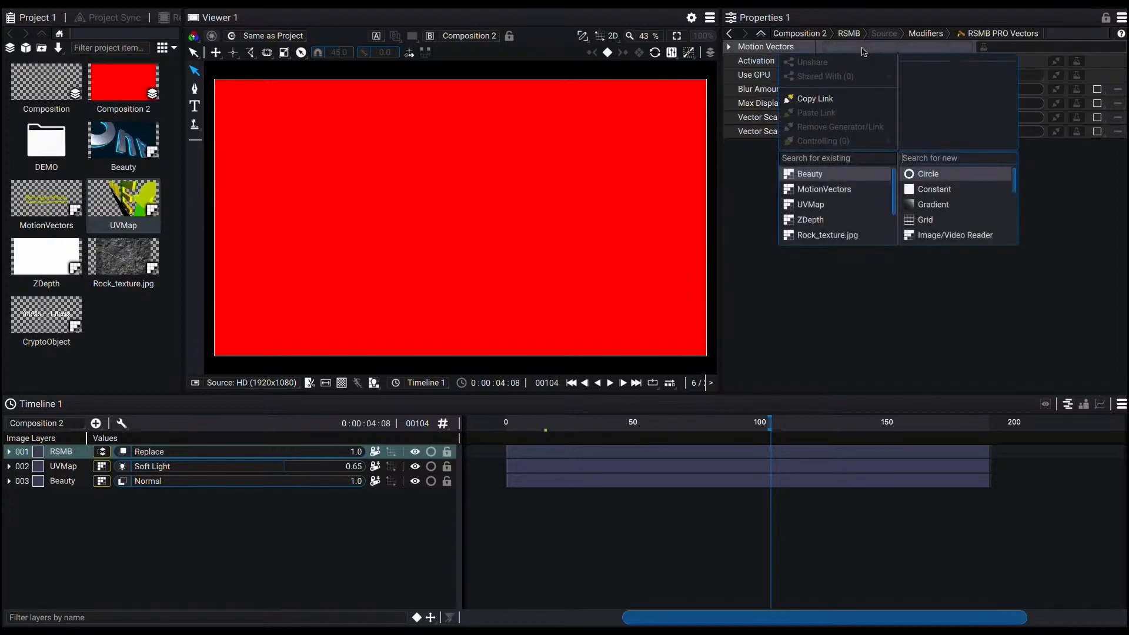
click(848, 193)
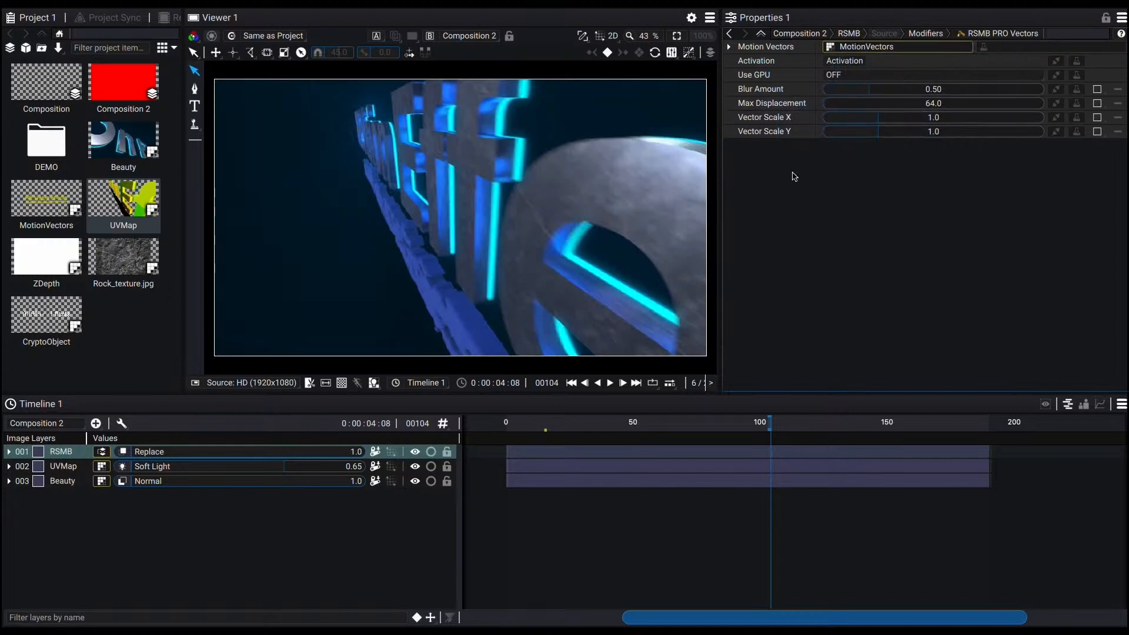
Step: Toggle the RSMB layer's visibility on and off to compare the motion blur, and play back
click(416, 453)
click(417, 453)
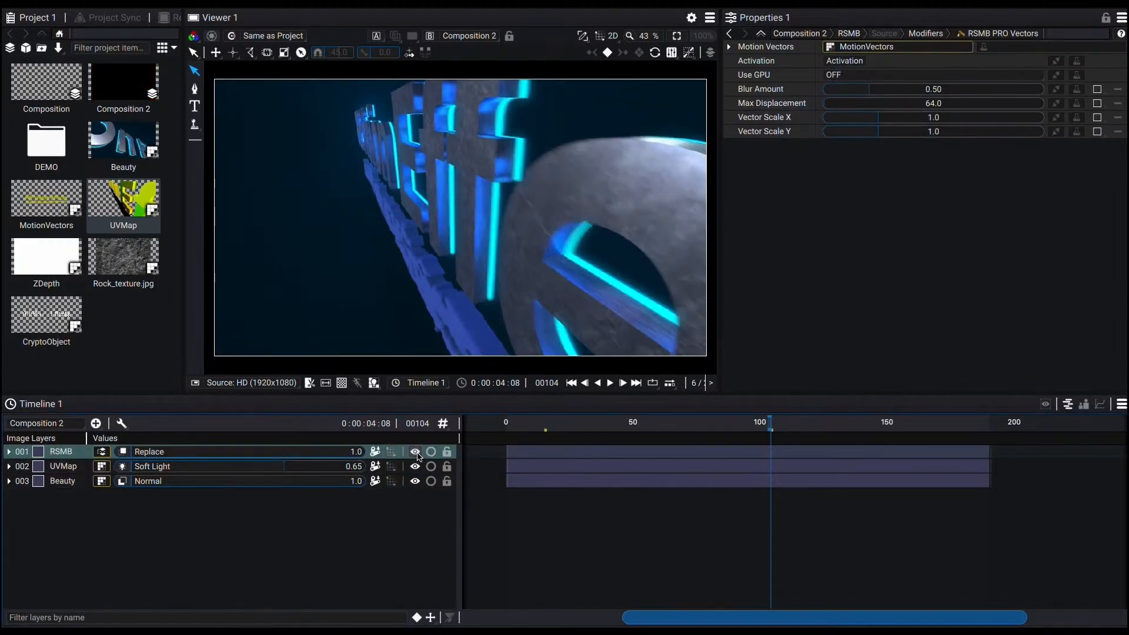
click(418, 453)
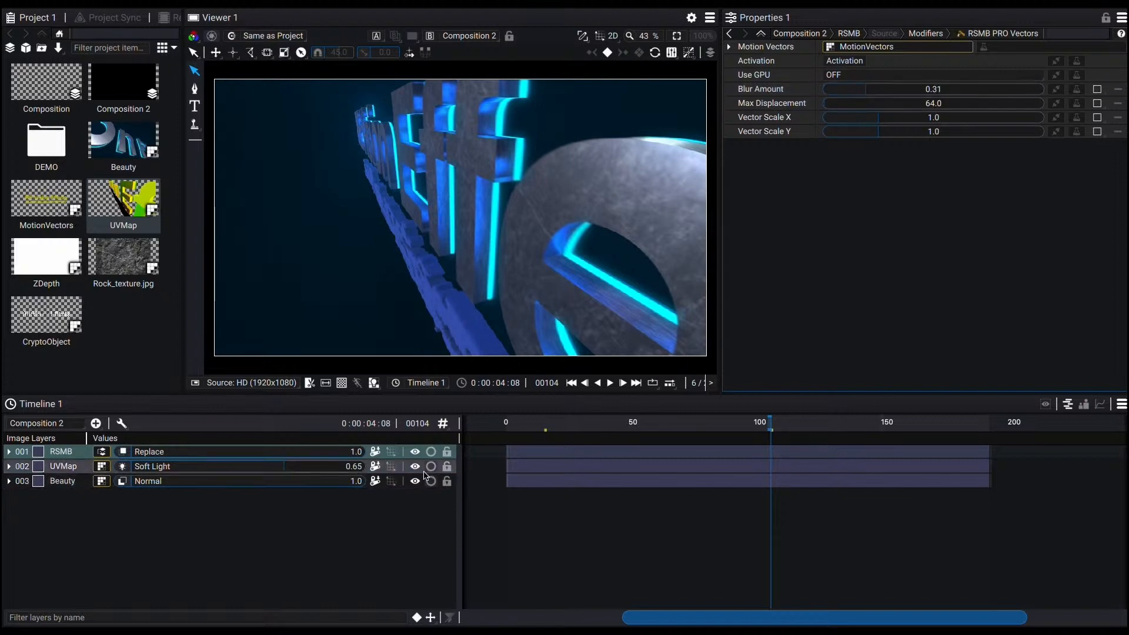
click(415, 452)
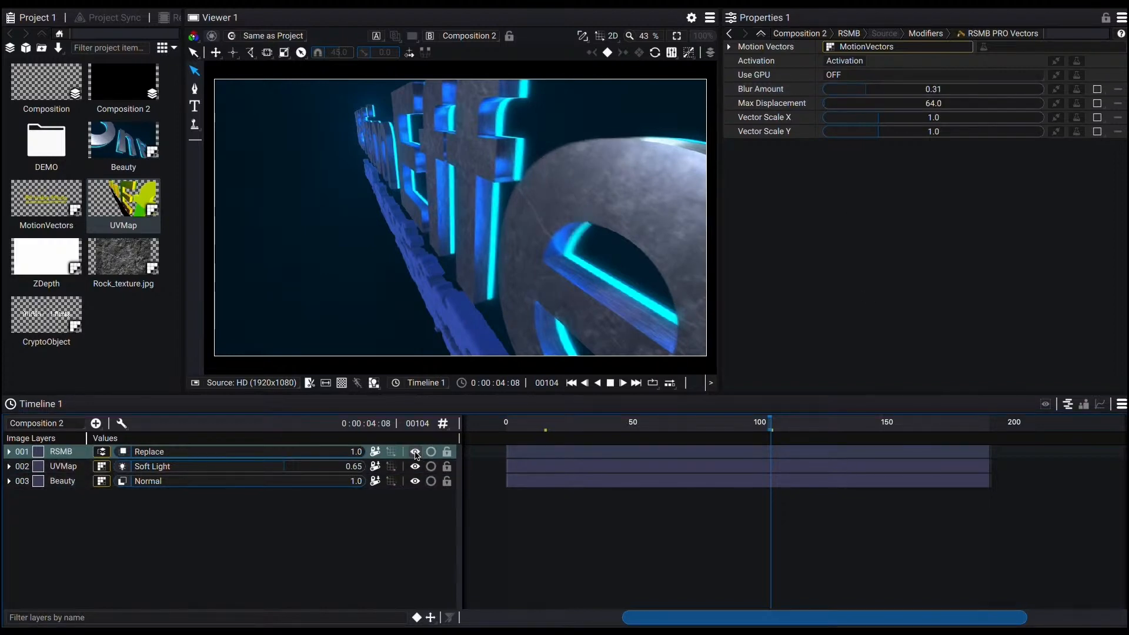
key(space)
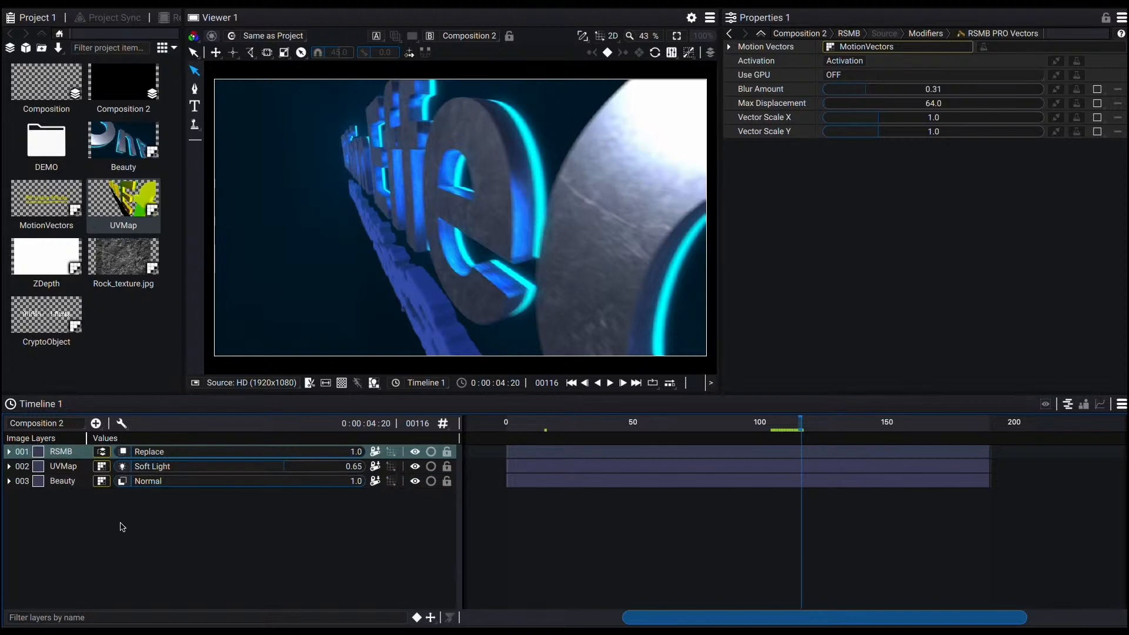
Step: Add another adjustment layer and rename it ZDepth
click(95, 424)
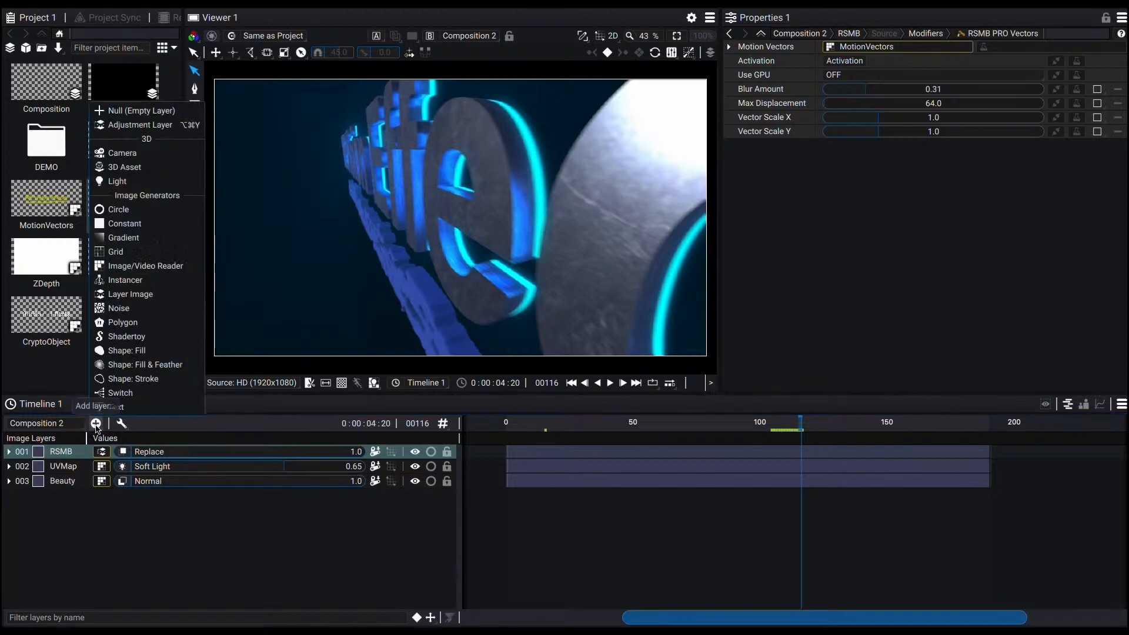
click(144, 125)
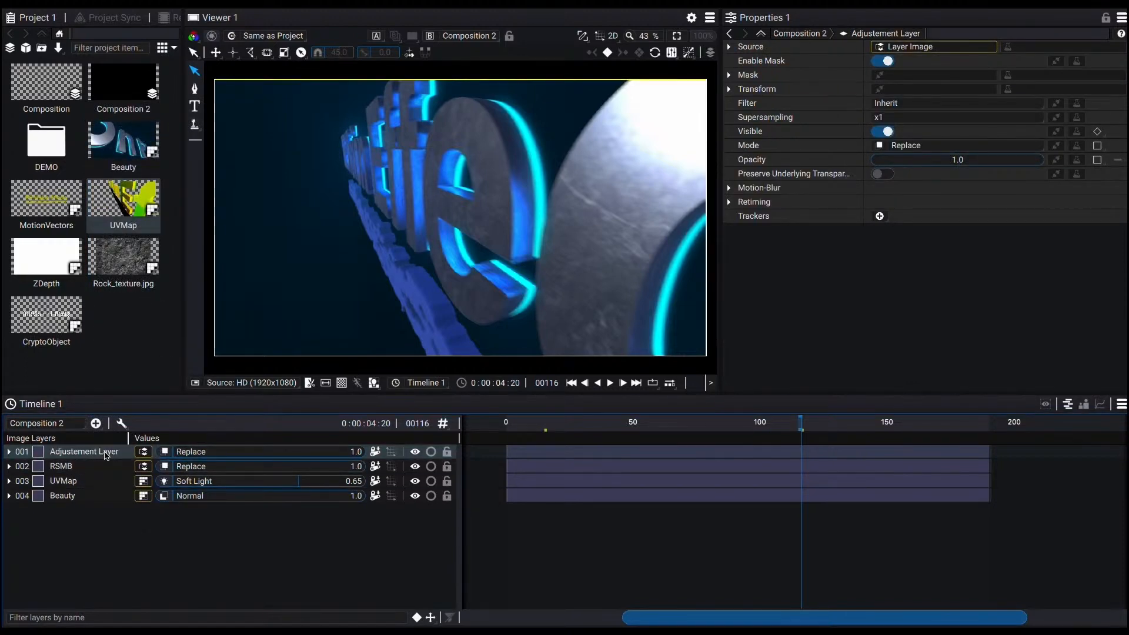
text(ZDepth)
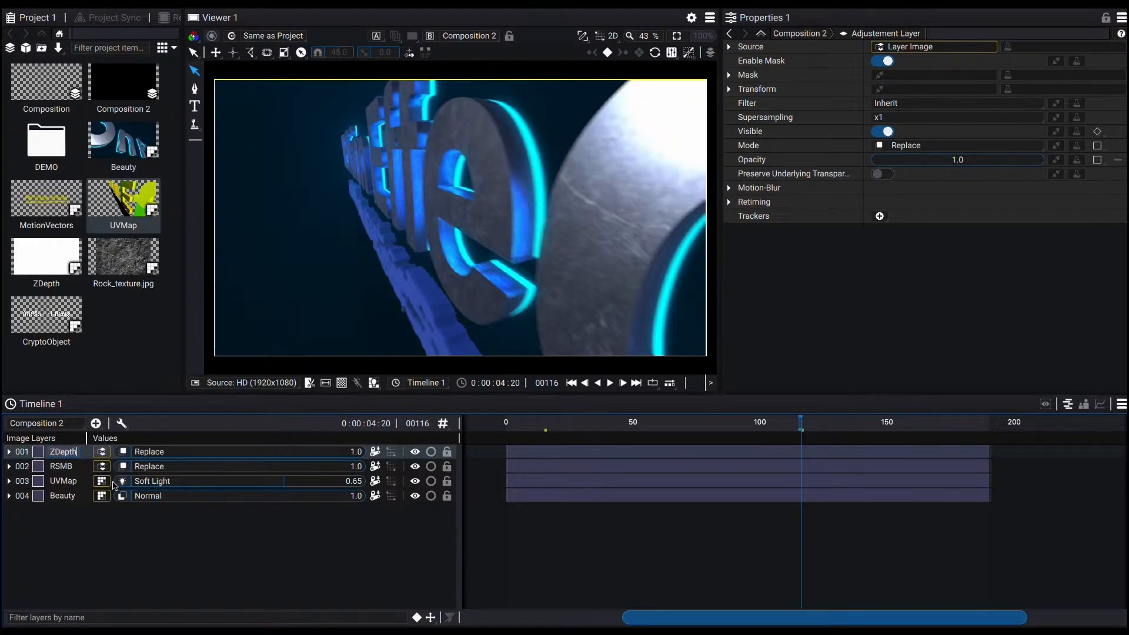
key(Return)
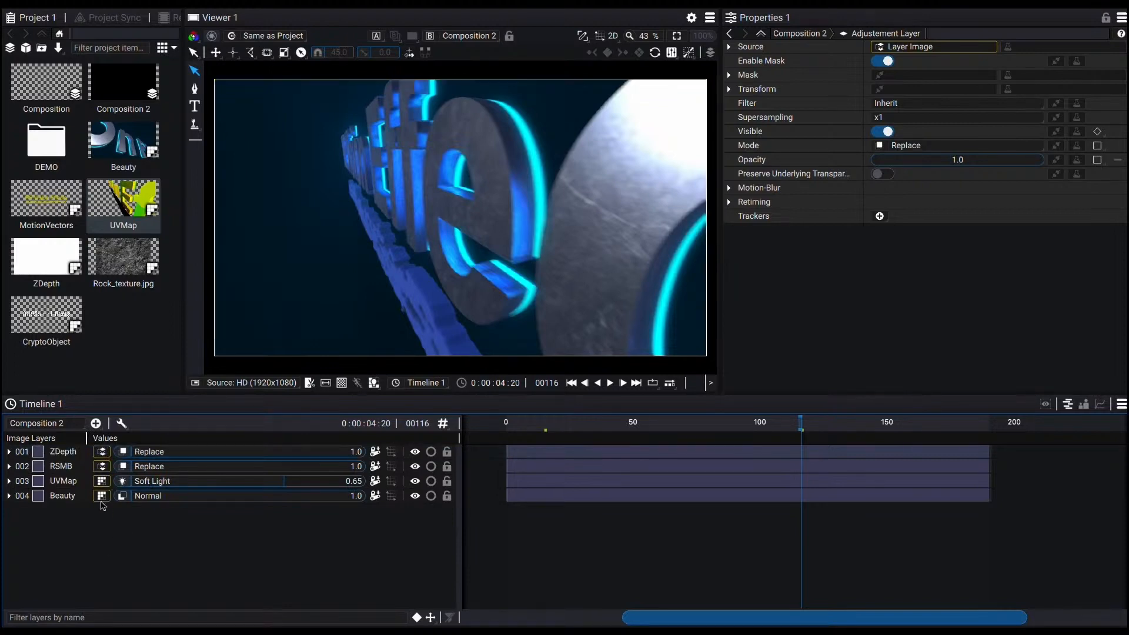
Step: Add a Defocus modifier to the ZDepth layer and set its depth-map to the ZDepth clip
click(1055, 47)
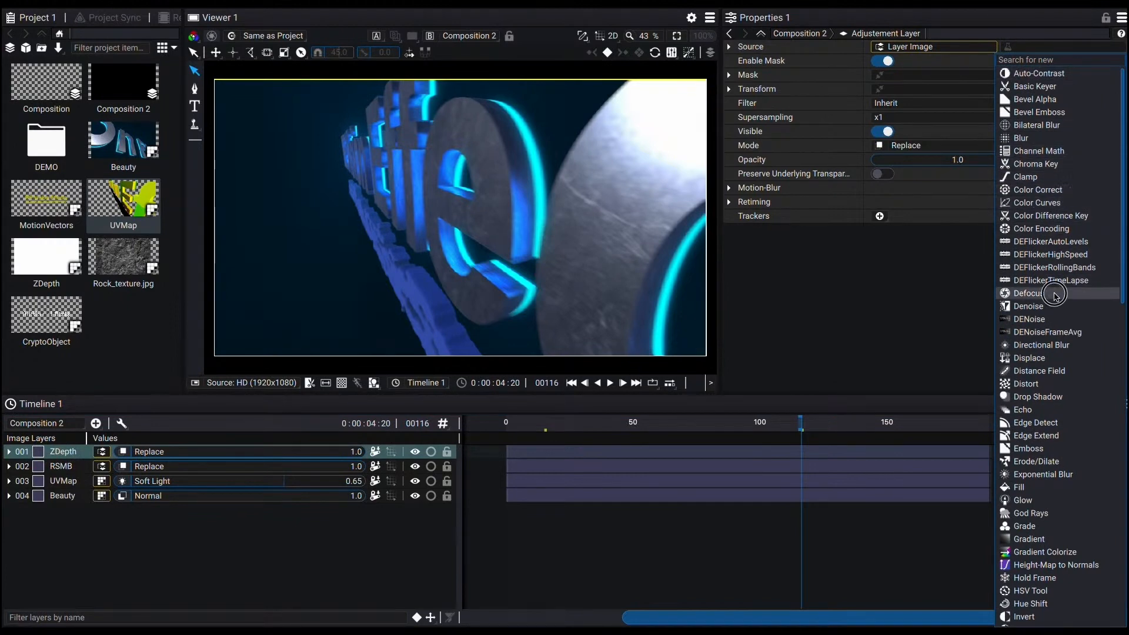
click(1054, 295)
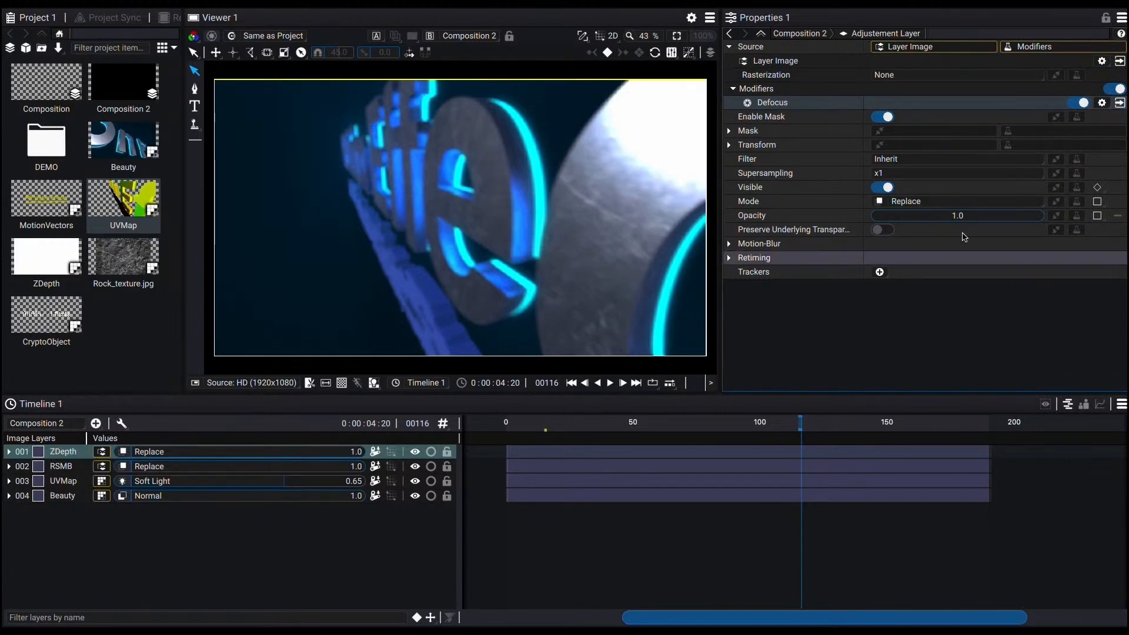
click(1120, 104)
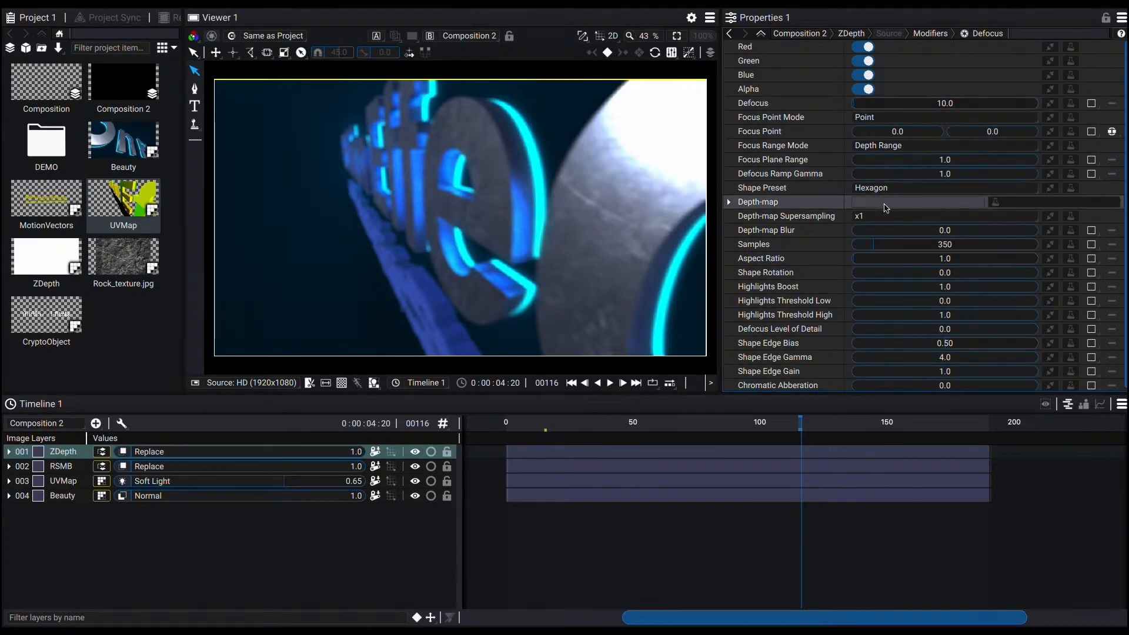
click(885, 204)
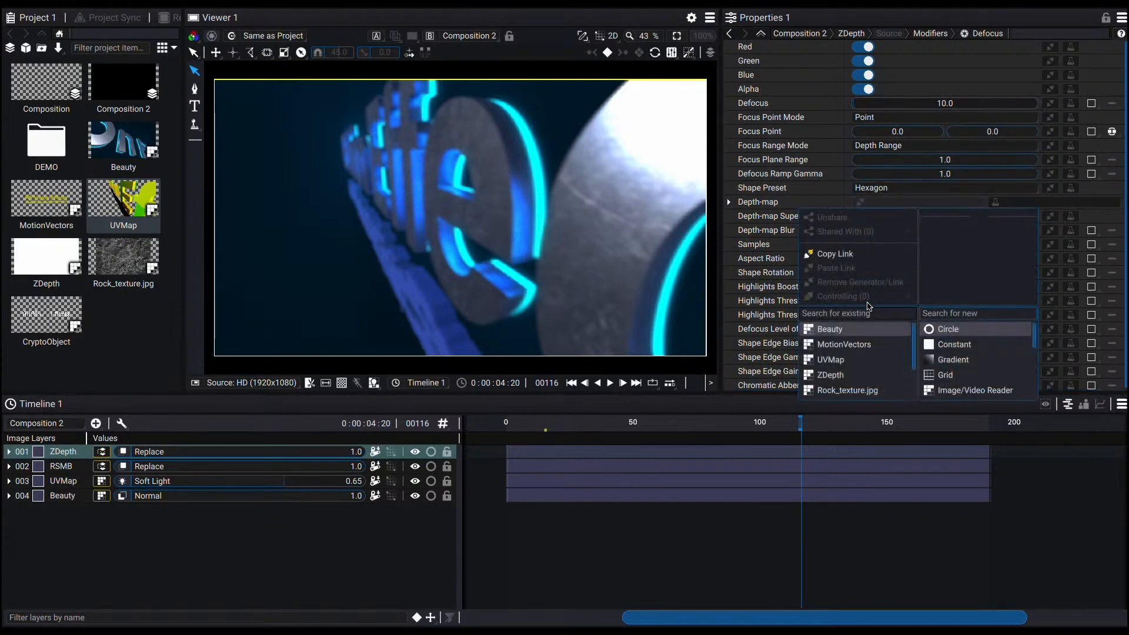
click(856, 378)
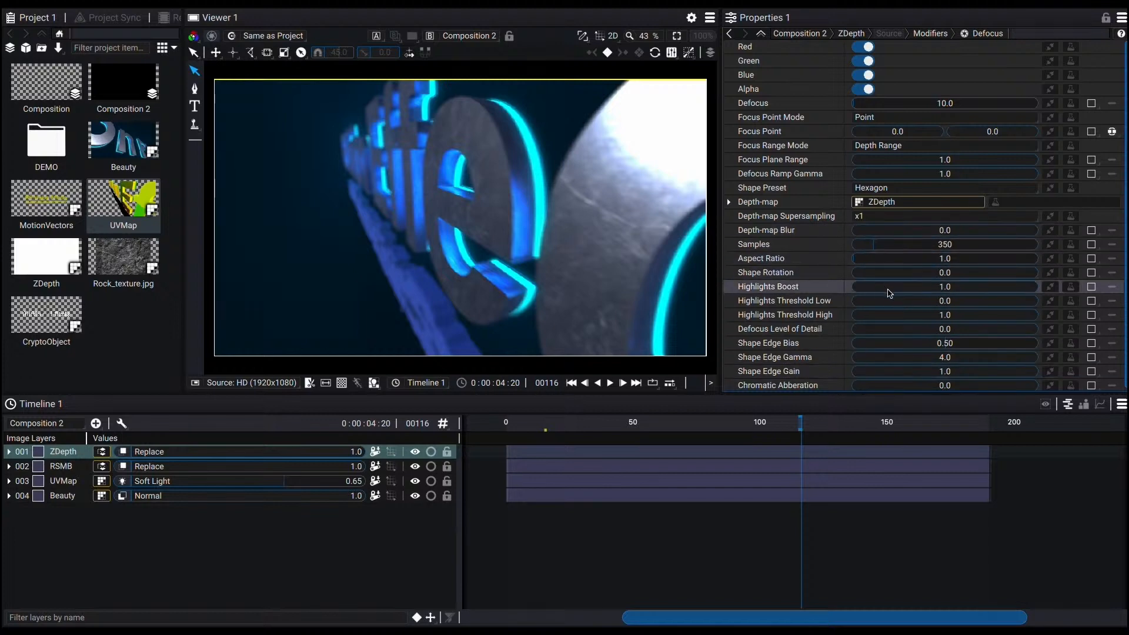
Step: Set the Defocus Highlights Boost to 0 and the Defocus amount to 4
double_click(933, 287)
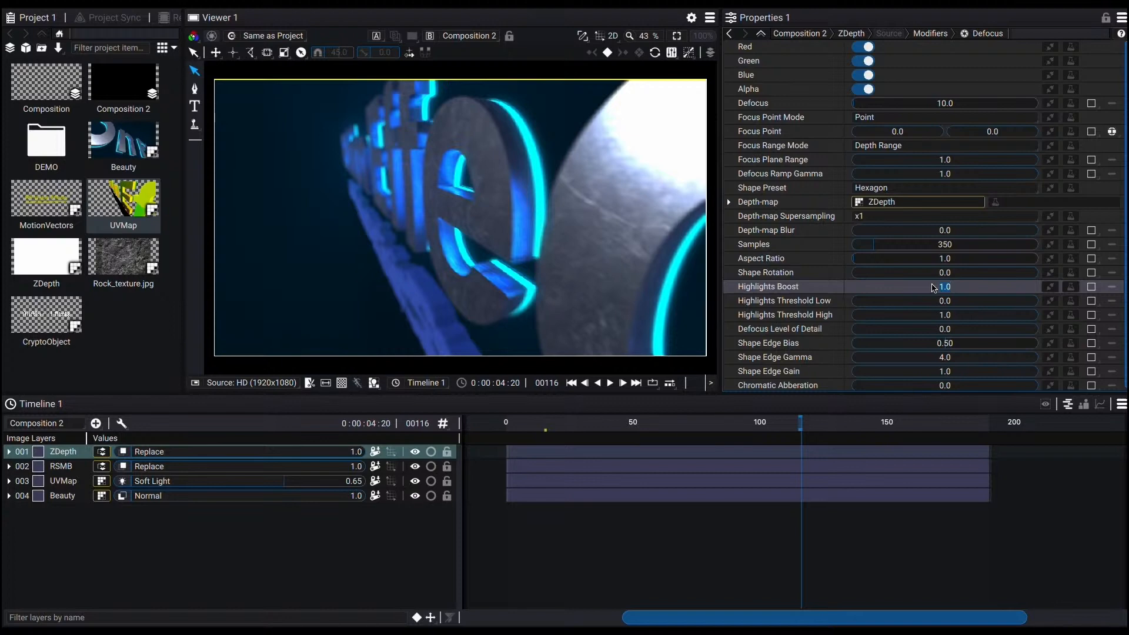
key(Return)
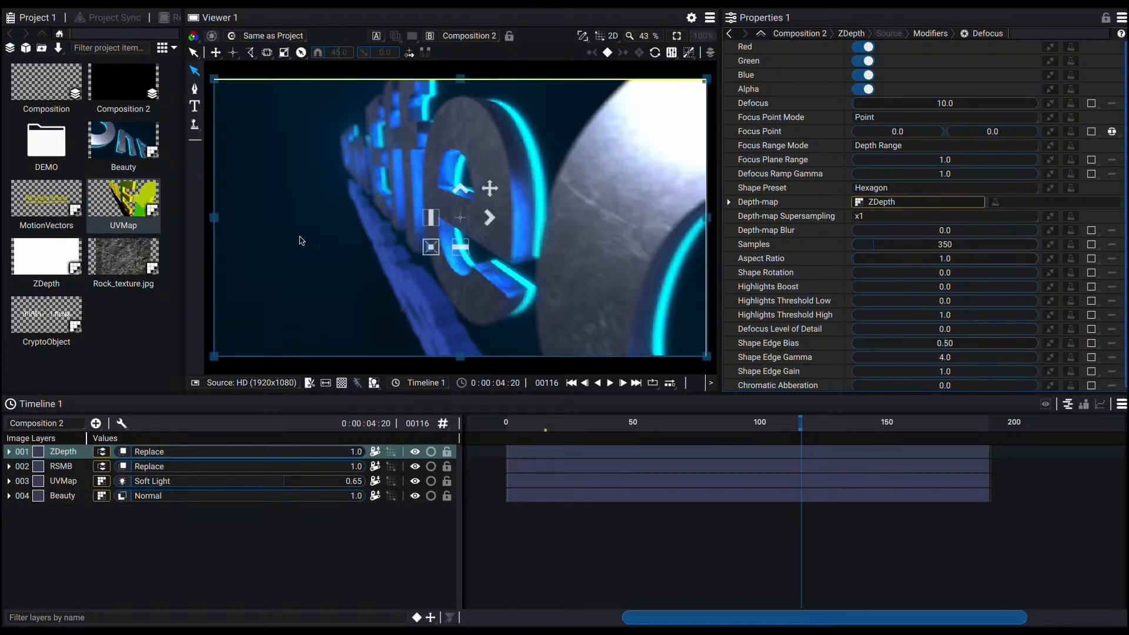
double_click(944, 105)
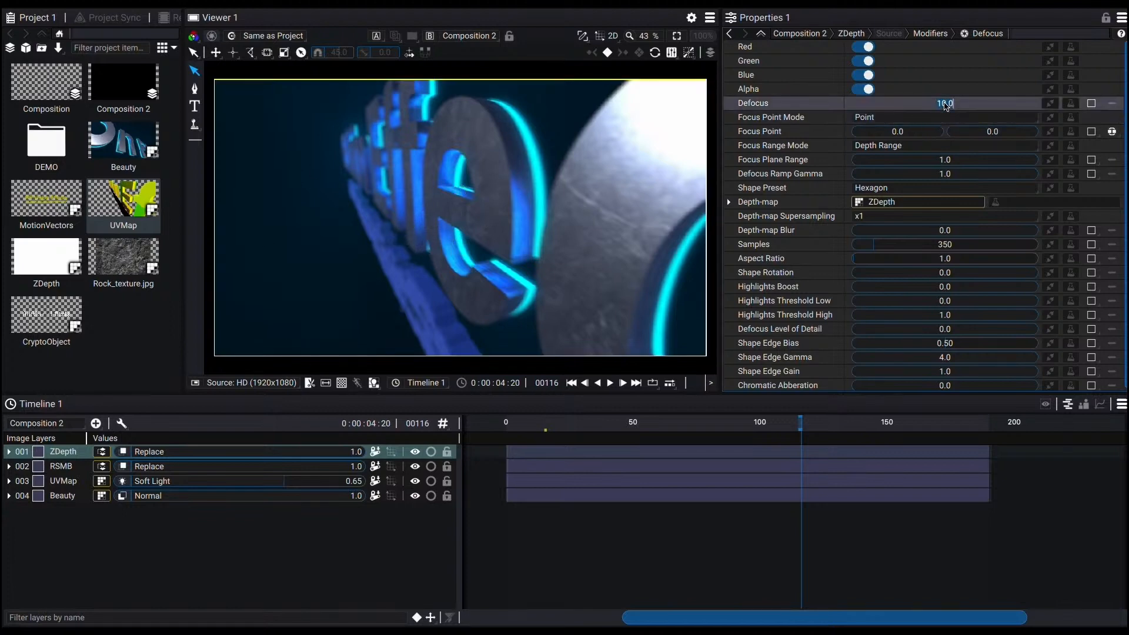
text(4)
key(Return)
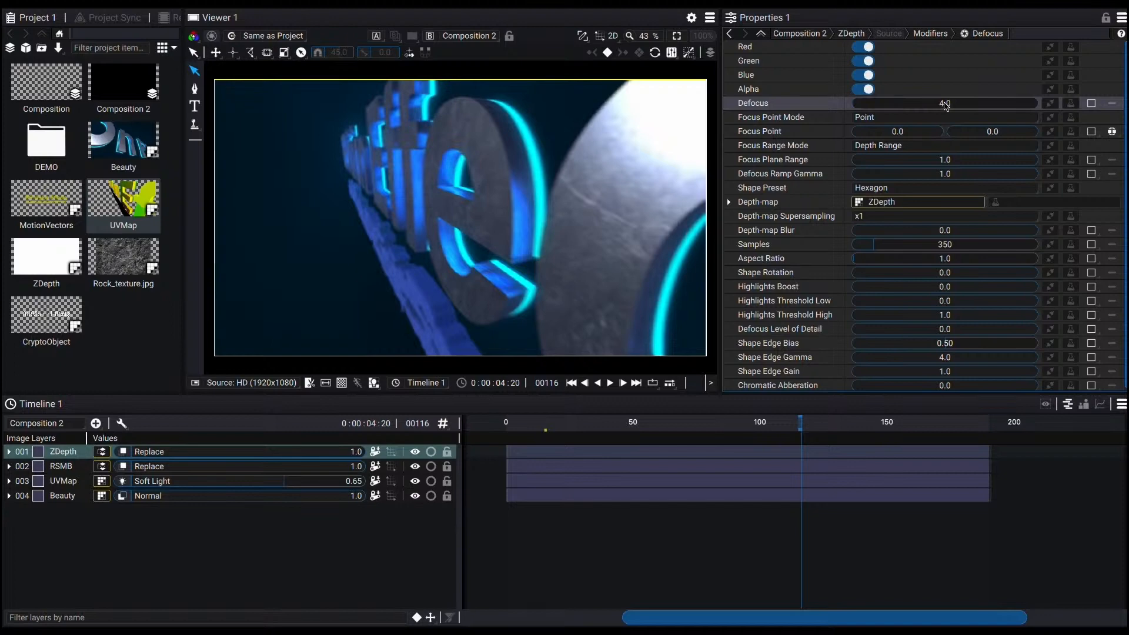
Step: Play the composition from frame 75 to review the defocus effect
click(696, 427)
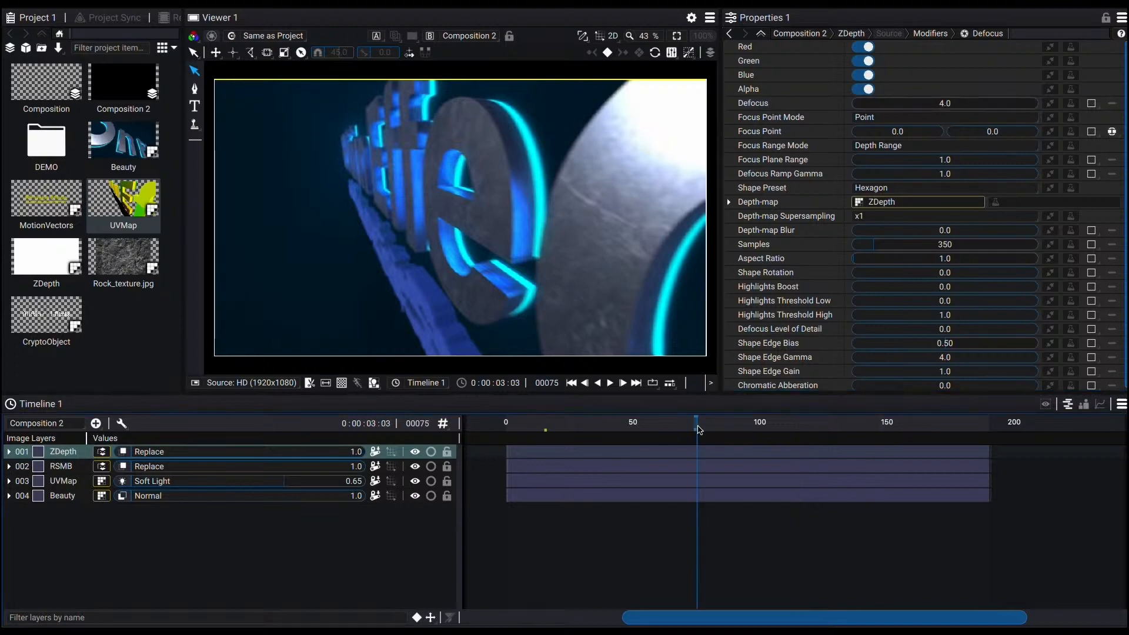
key(space)
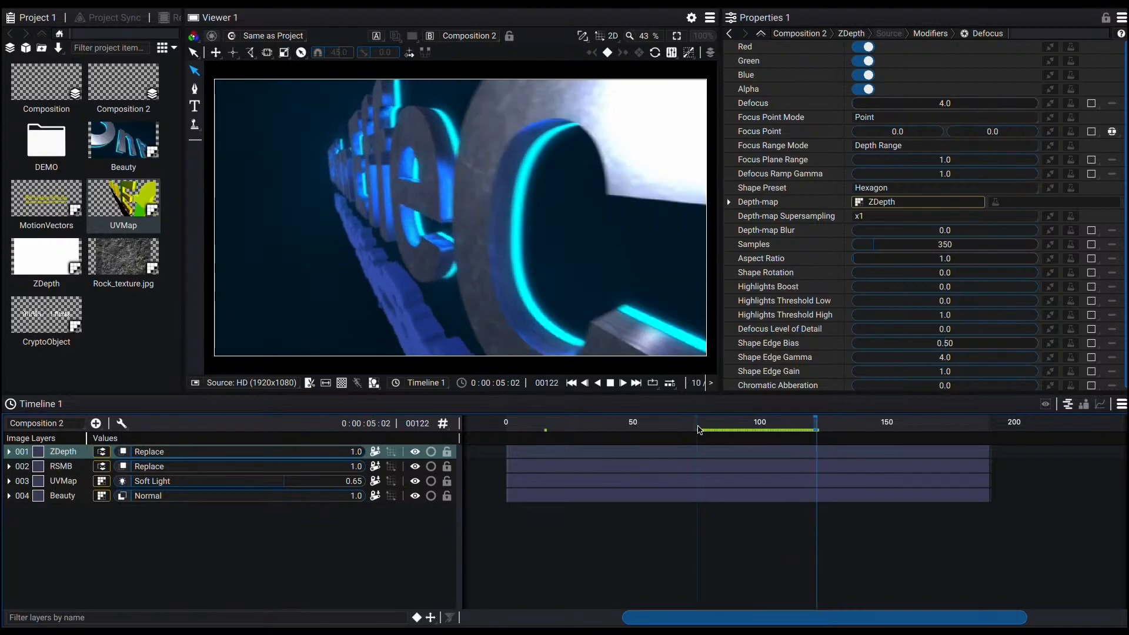
key(space)
key(space)
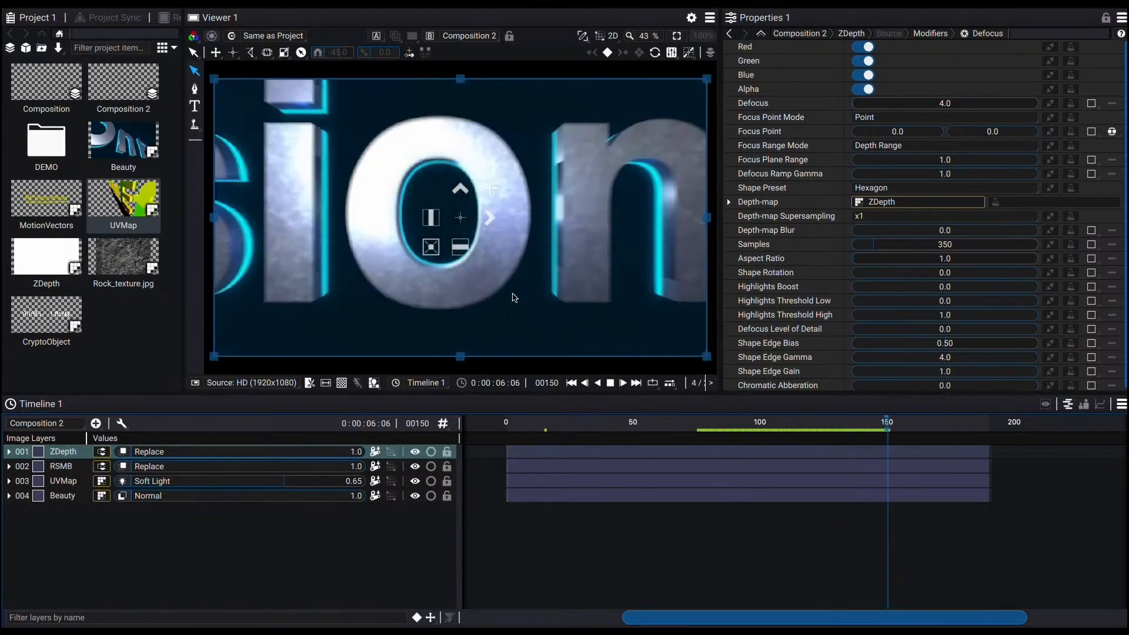
key(space)
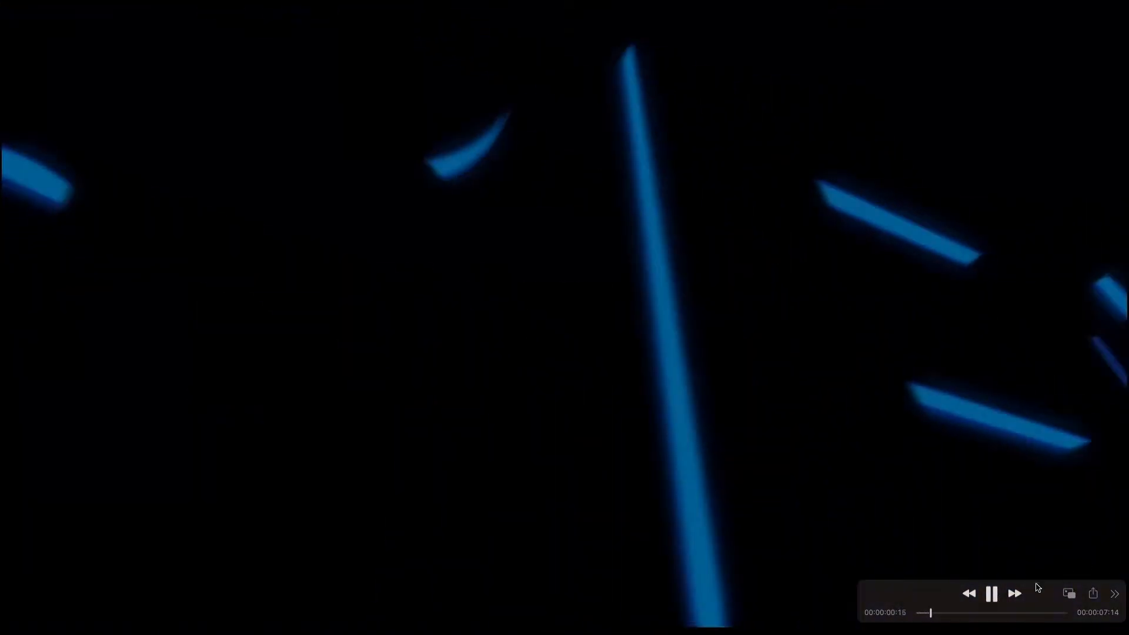
Step: Select the RVFXLogo.usd asset in the USD demo project to view its properties
key(space)
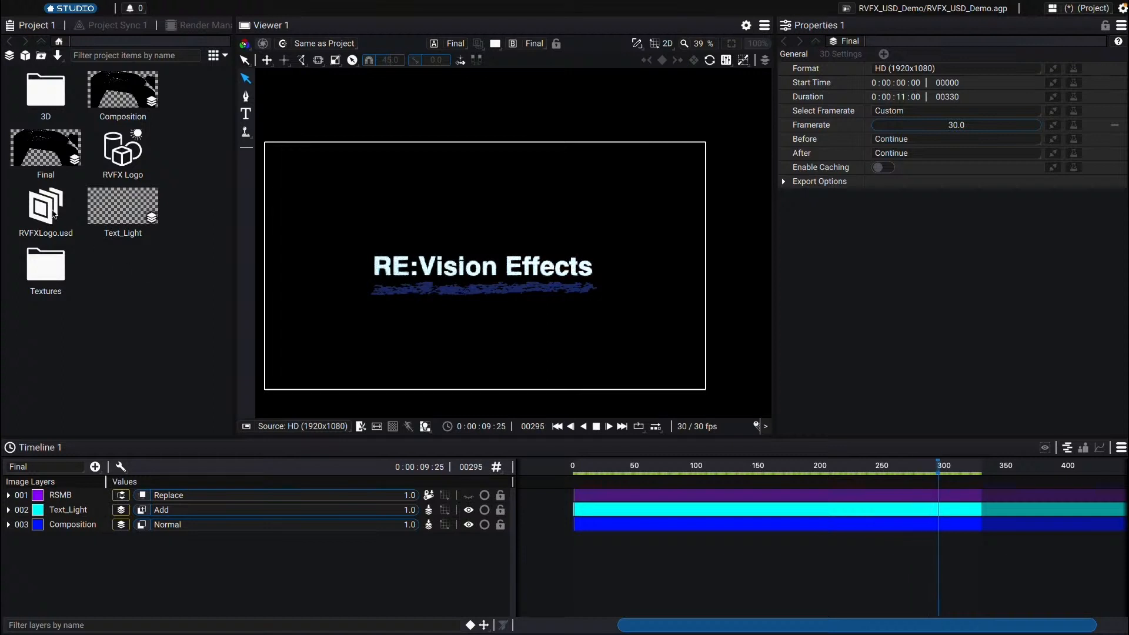
click(53, 213)
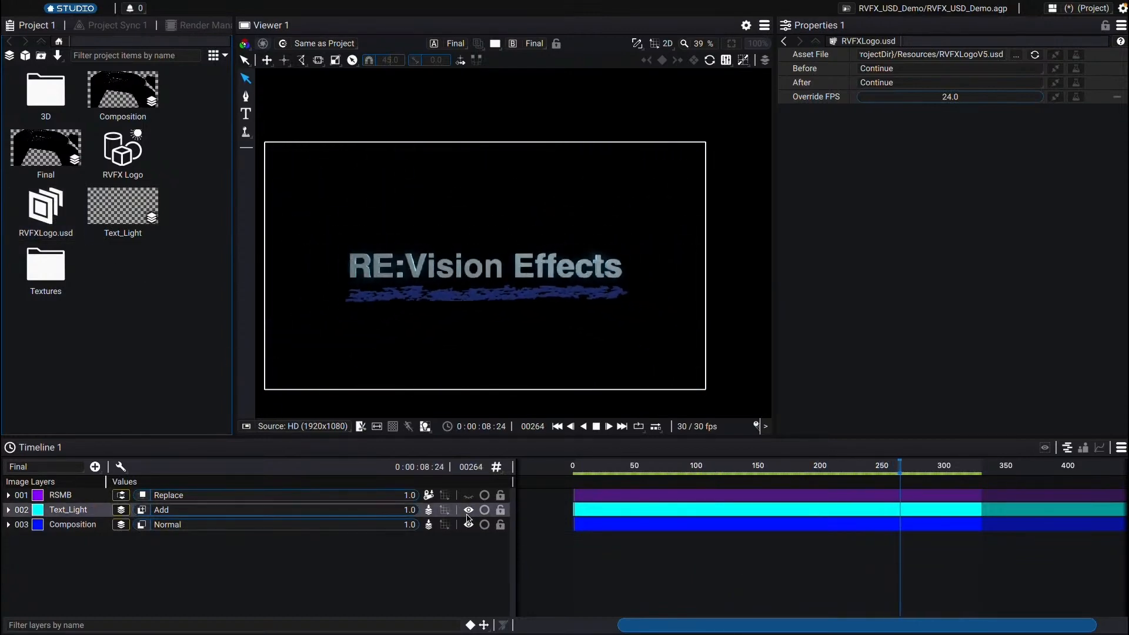
Step: Turn the RSMB layer's visibility back on and play the Final composition from about frame 116
click(471, 495)
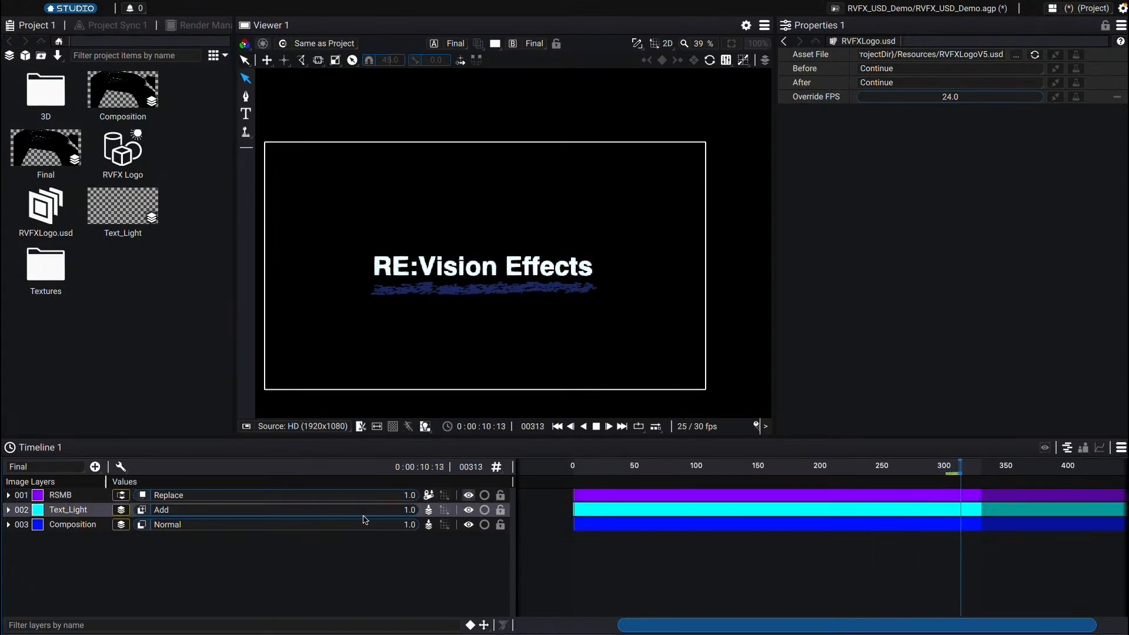
click(212, 564)
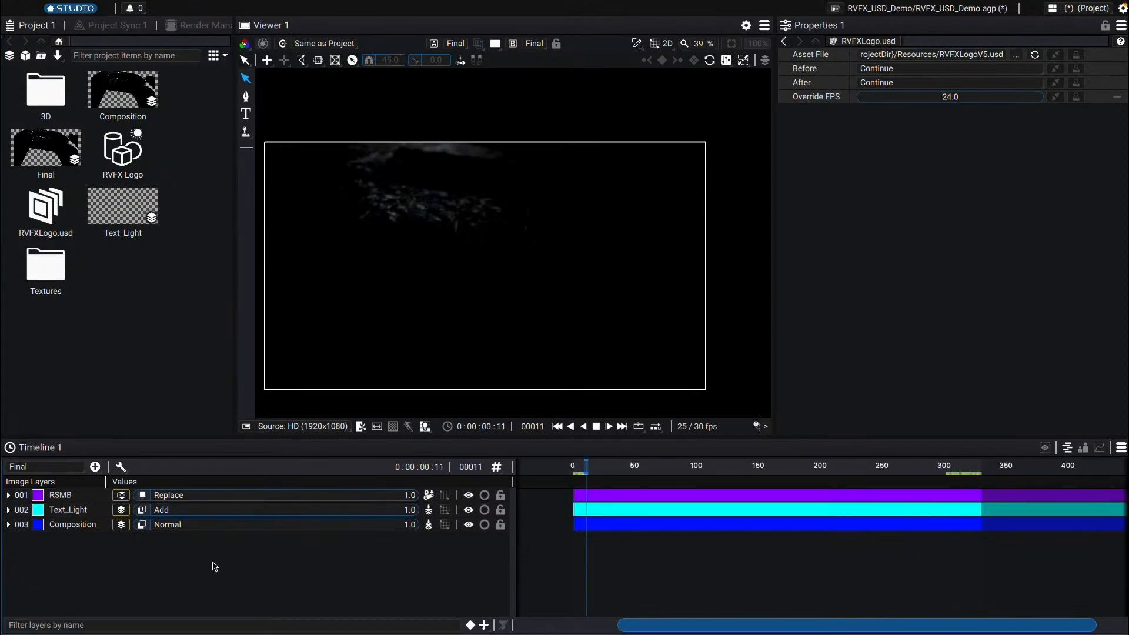
click(717, 466)
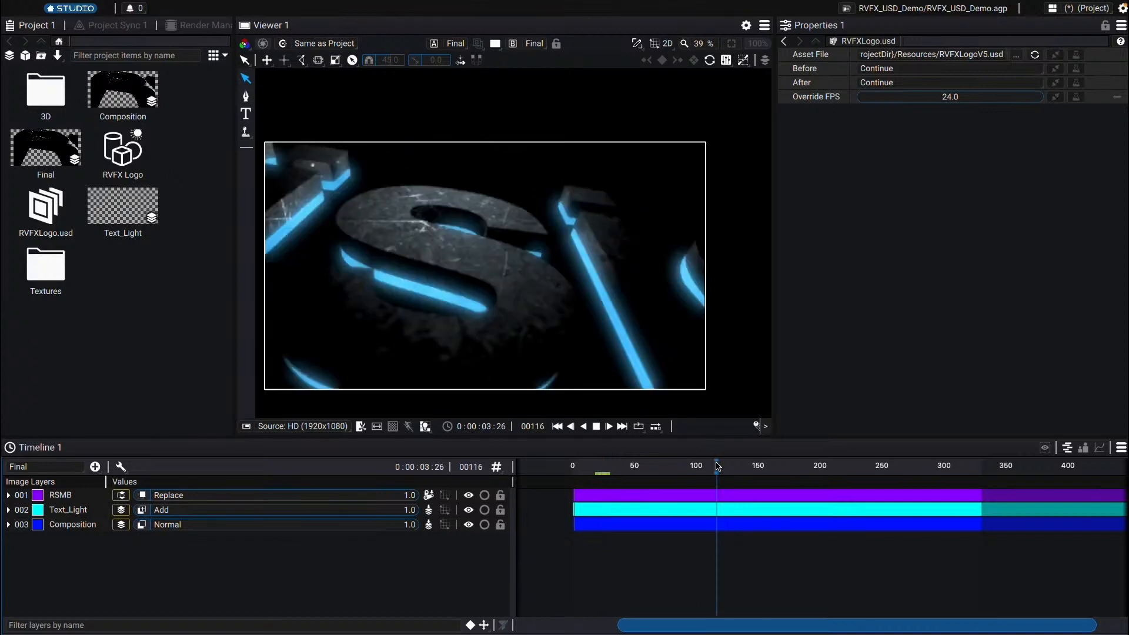
key(space)
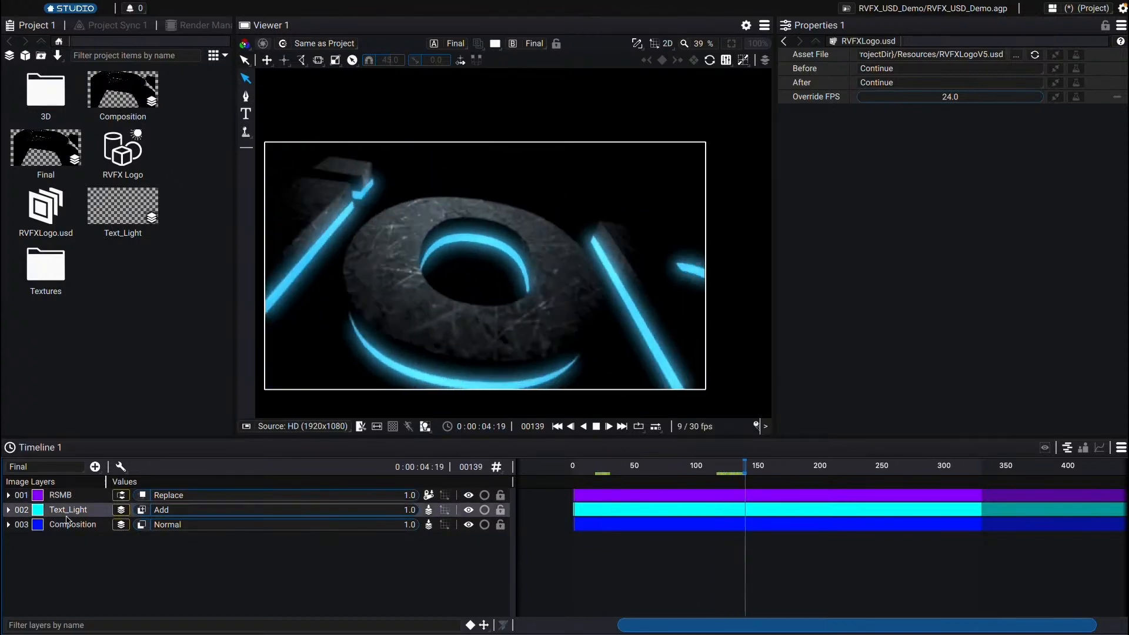
Step: Open the Composition precomp used by the Final composition's Composition layer
click(83, 527)
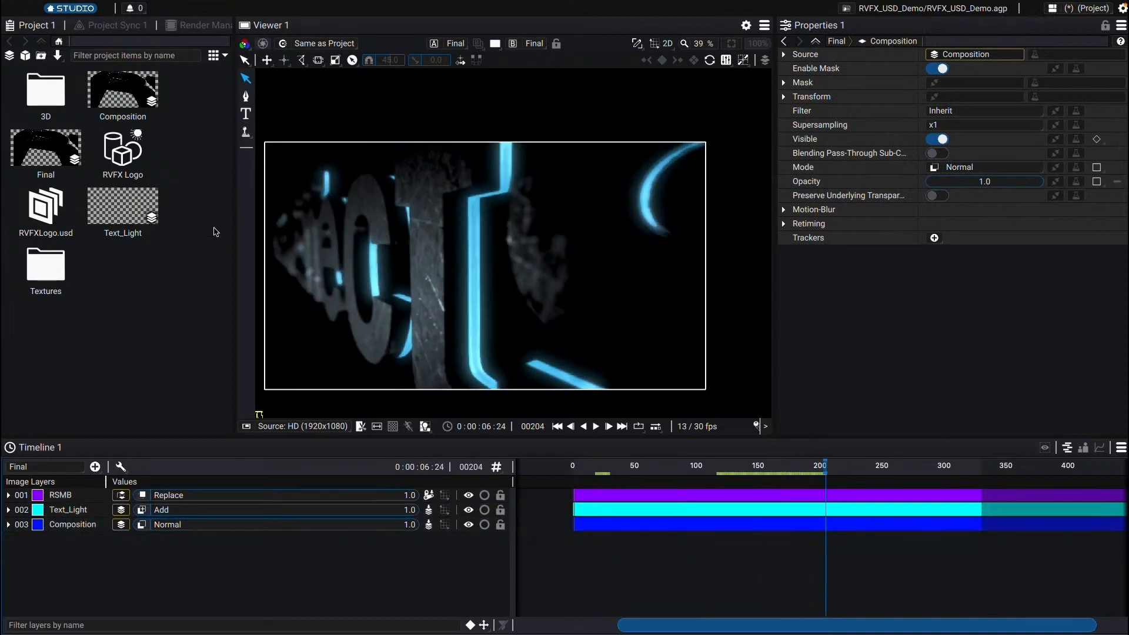
double_click(122, 89)
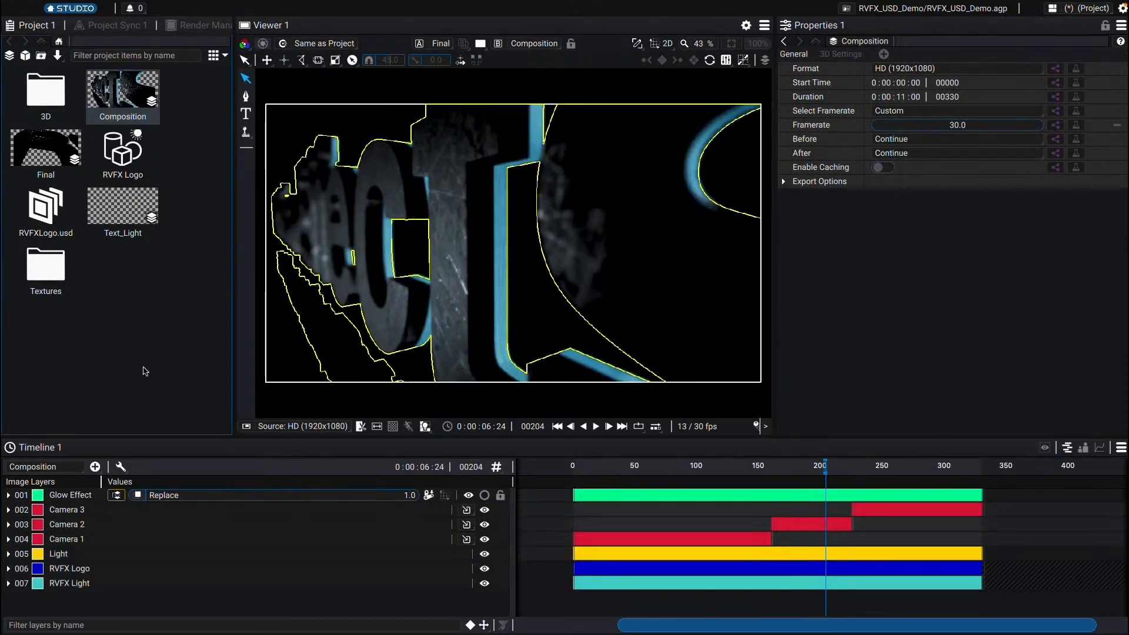
click(145, 371)
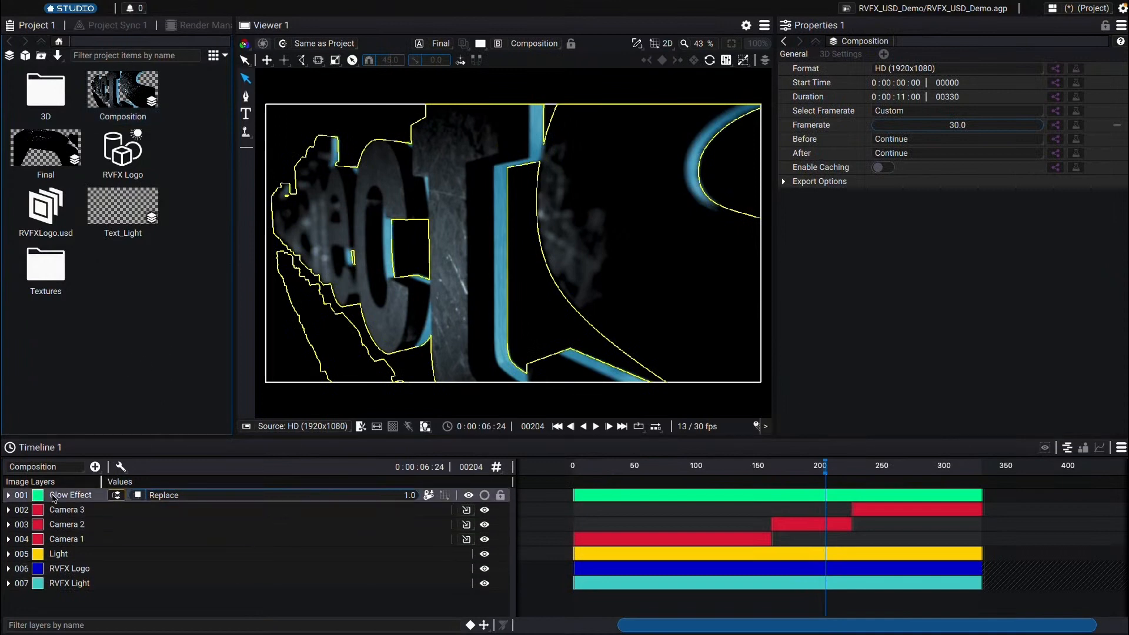
Step: Inspect the properties of the glow, camera, logo and light layers inside the Composition precomp
click(54, 497)
click(59, 511)
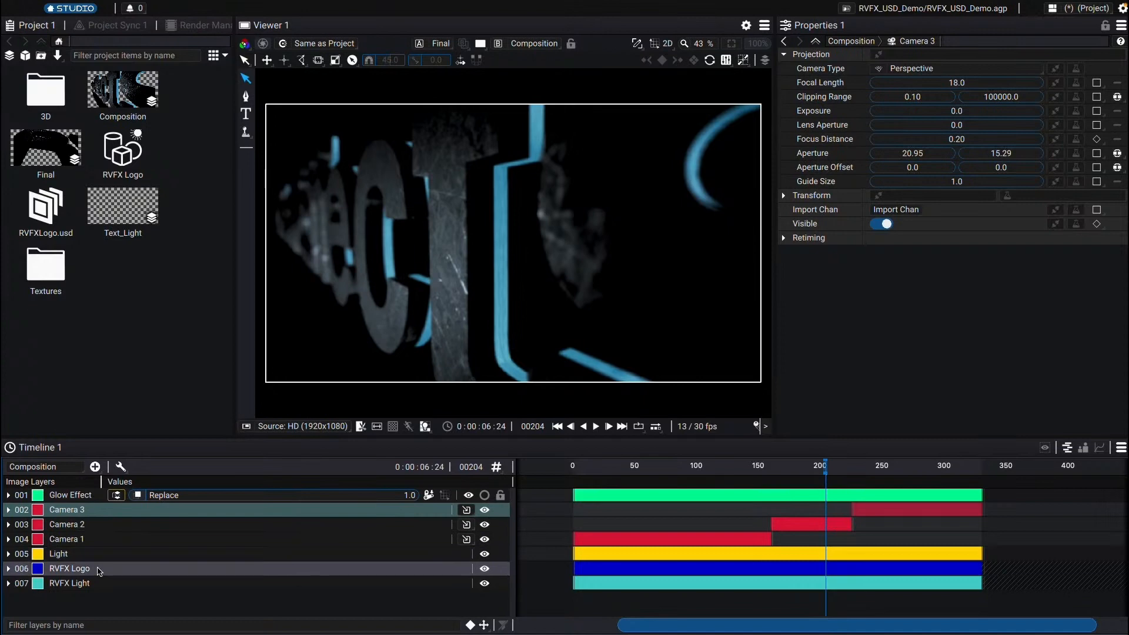
click(99, 569)
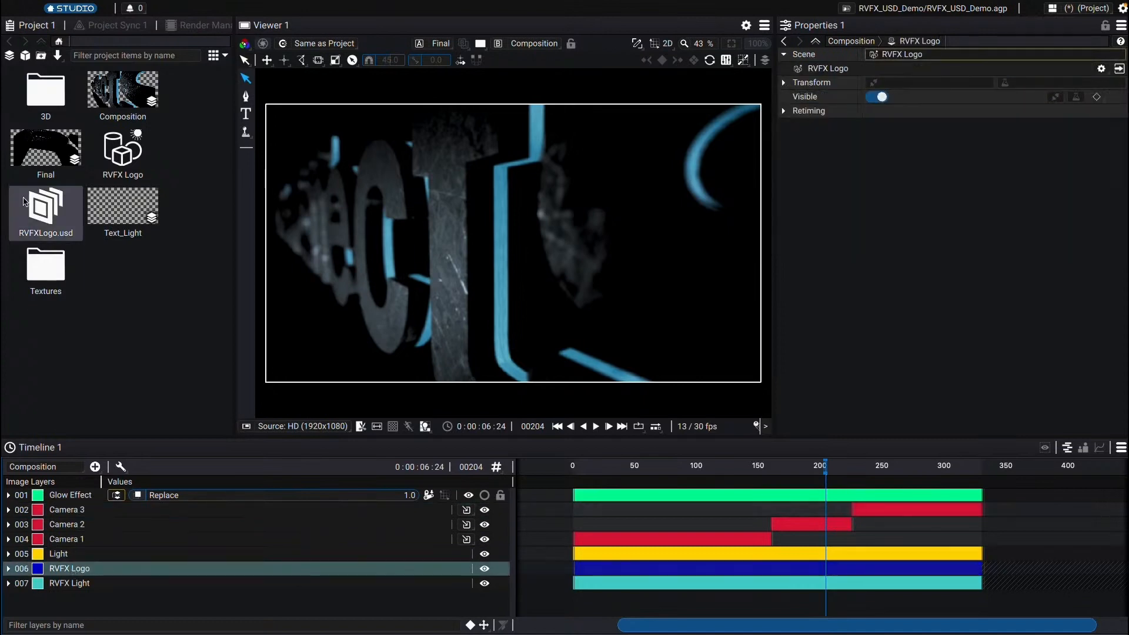
click(40, 208)
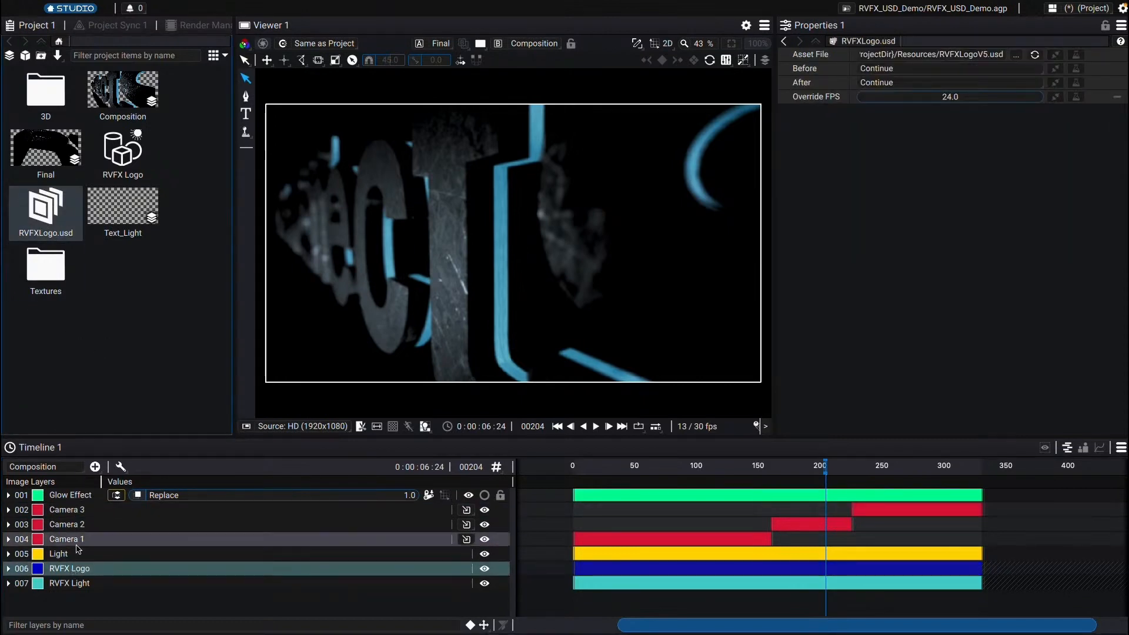
click(86, 556)
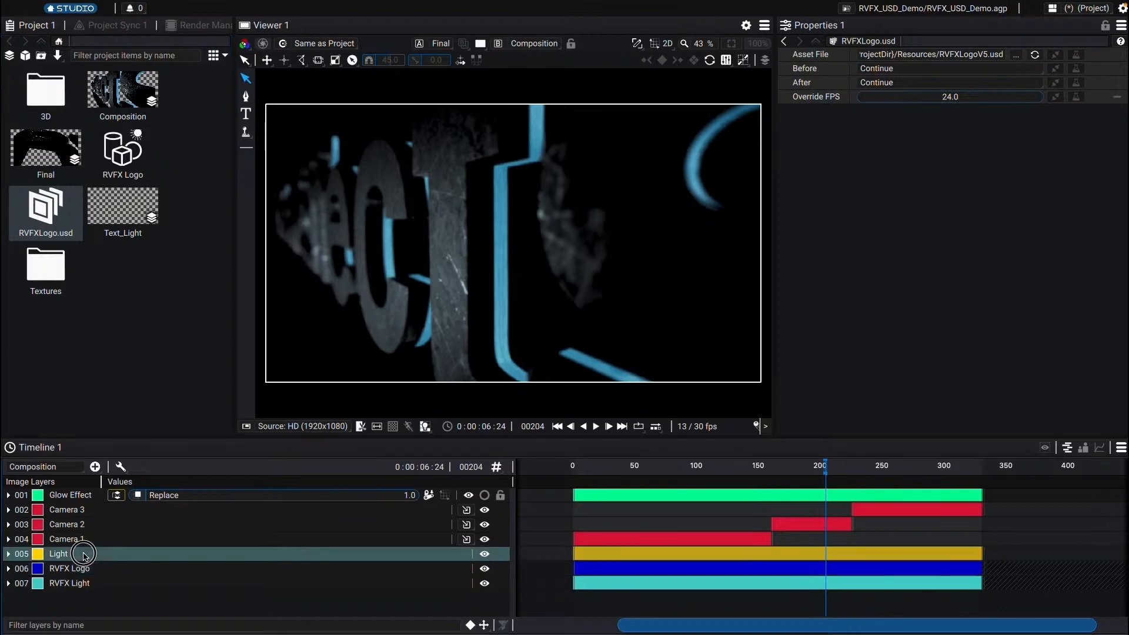
click(91, 523)
click(89, 512)
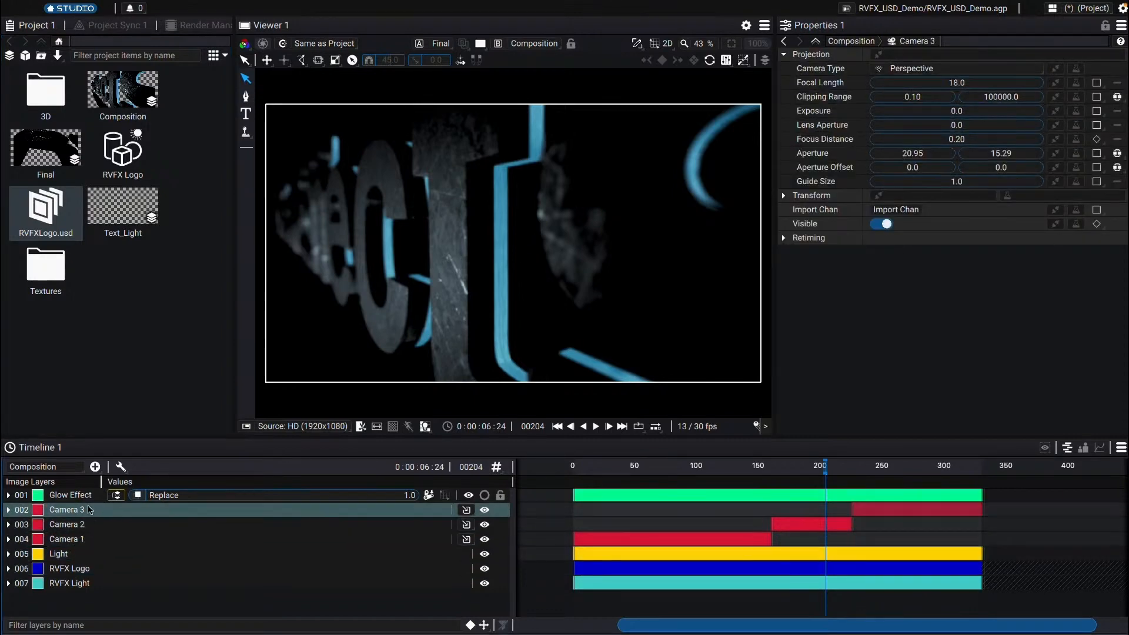
drag(646, 466, 803, 466)
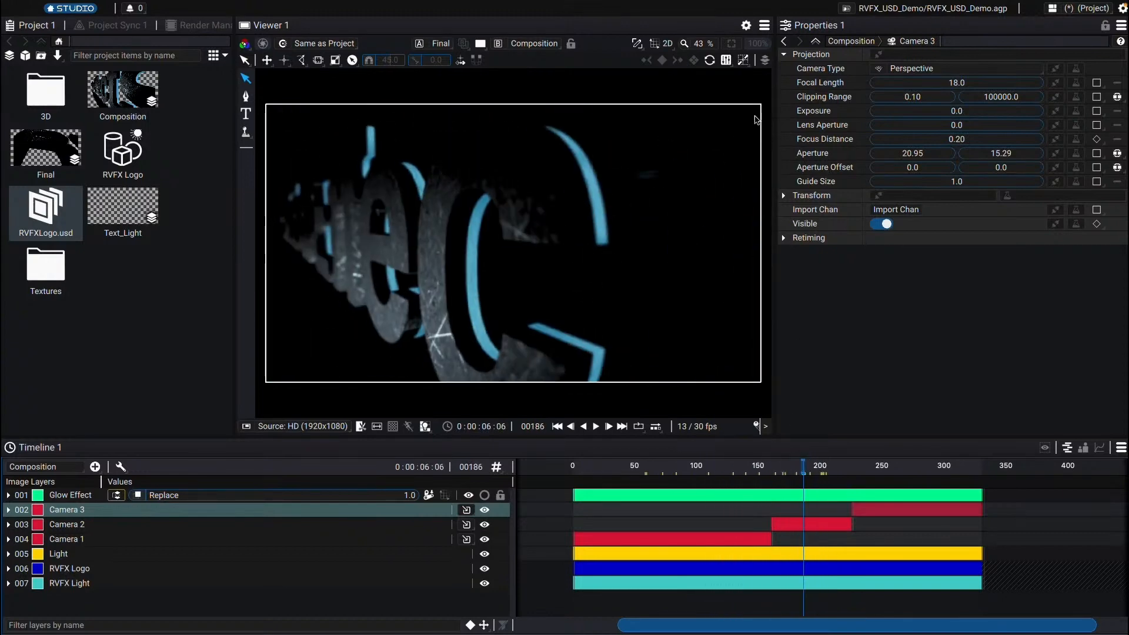
Step: Examine the cameras and logo in the 3D free-camera view while scrubbing, then return to the composition view
click(664, 43)
click(671, 75)
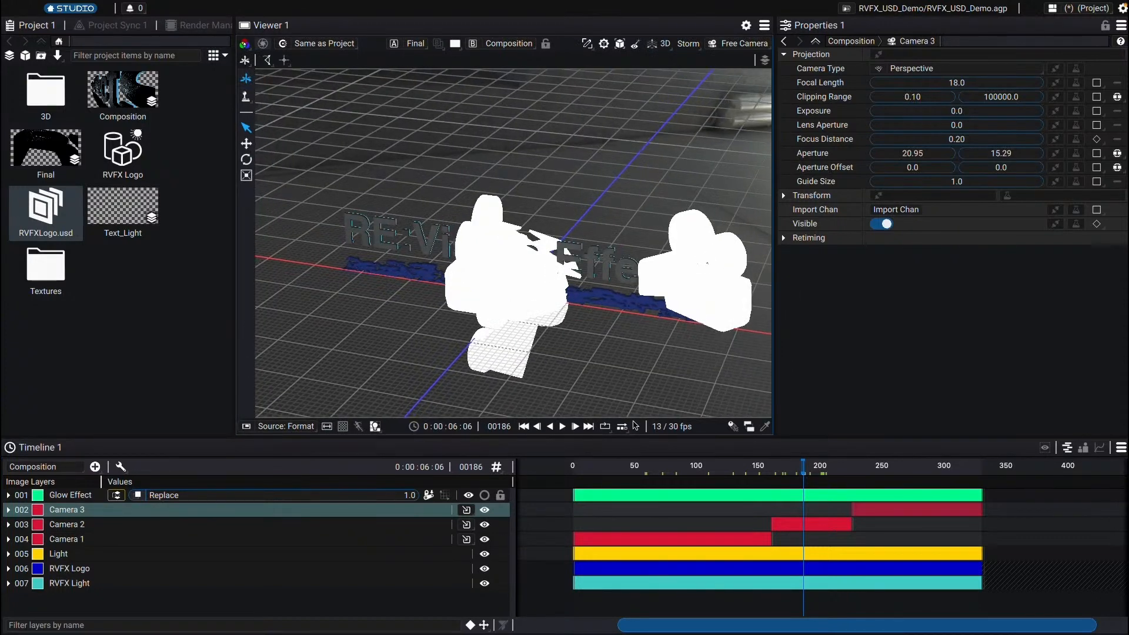
click(635, 469)
key(space)
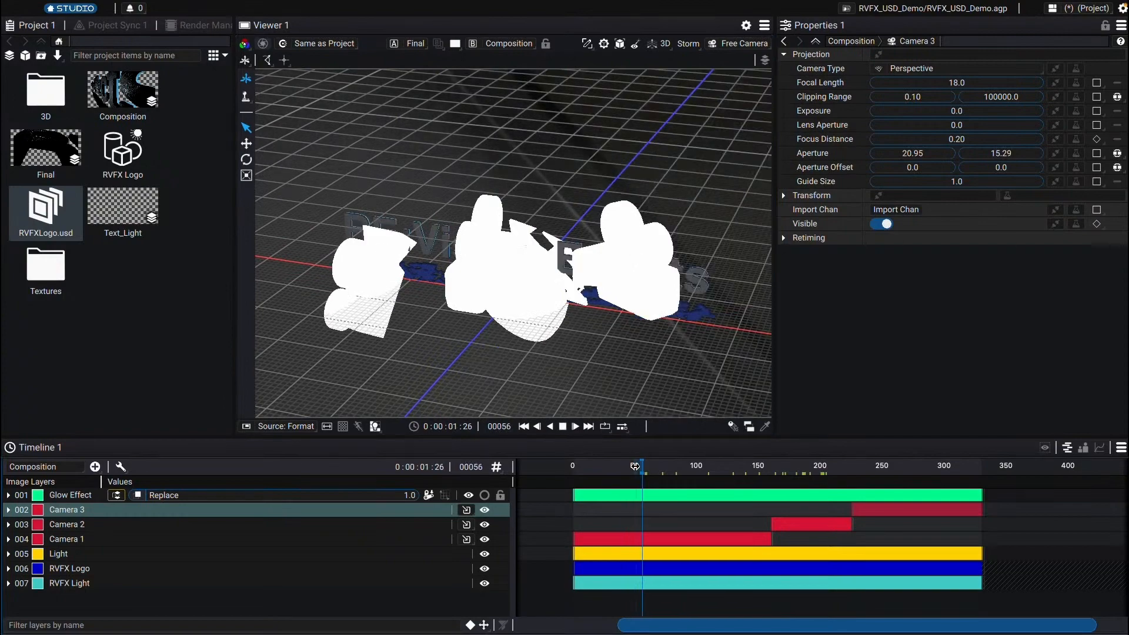
key(space)
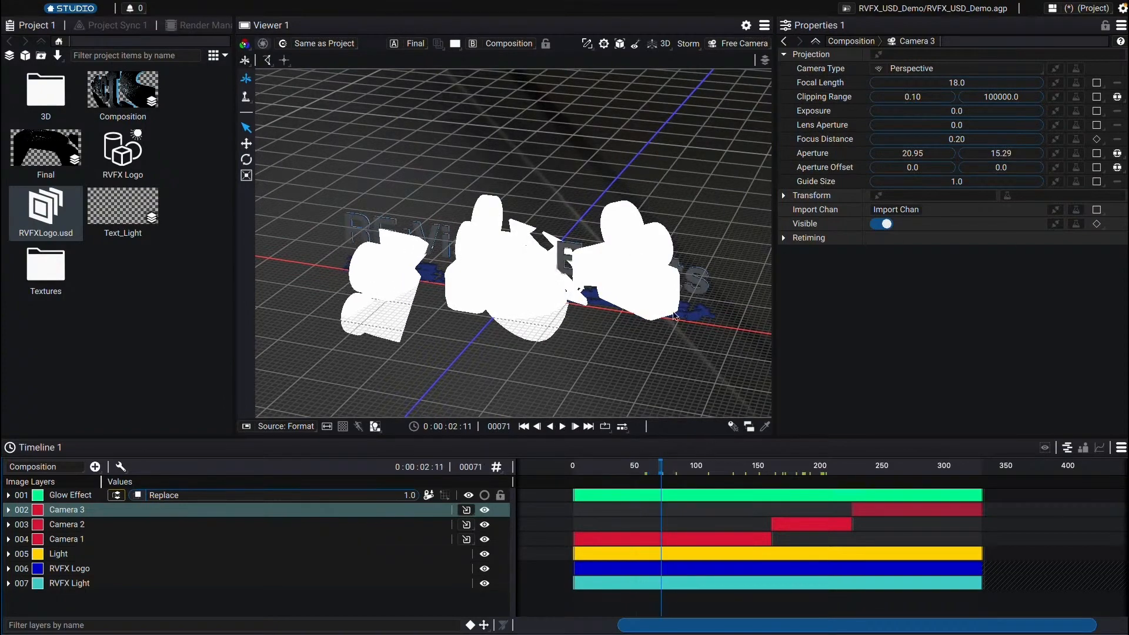
click(562, 256)
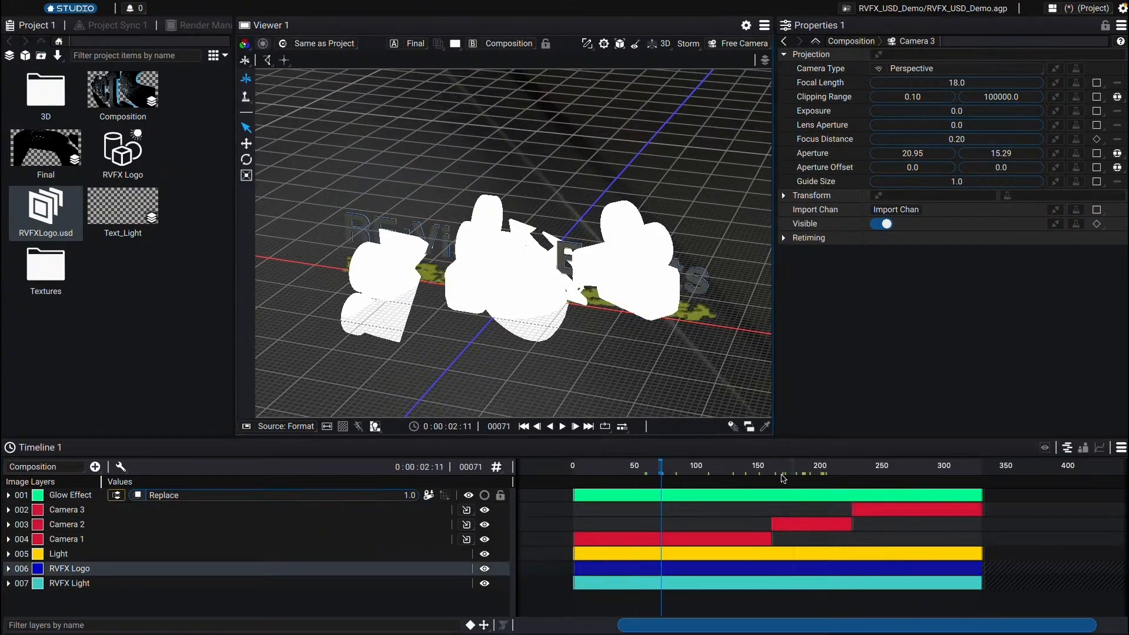
drag(782, 471, 713, 465)
click(621, 211)
drag(620, 211, 579, 260)
drag(711, 464, 747, 465)
click(661, 43)
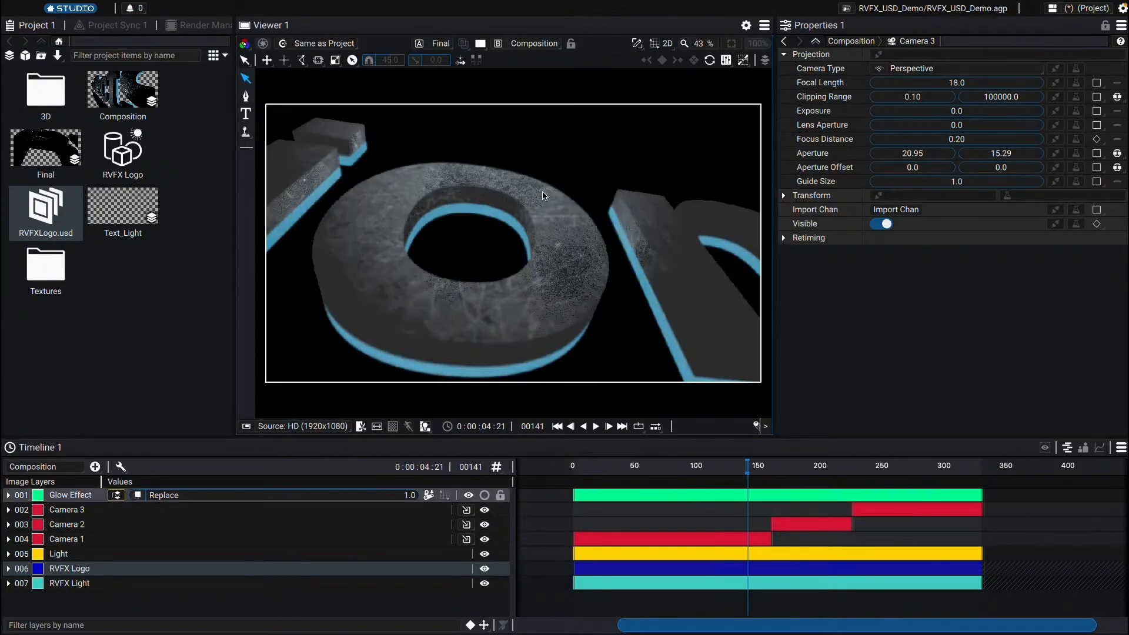
drag(680, 468, 826, 472)
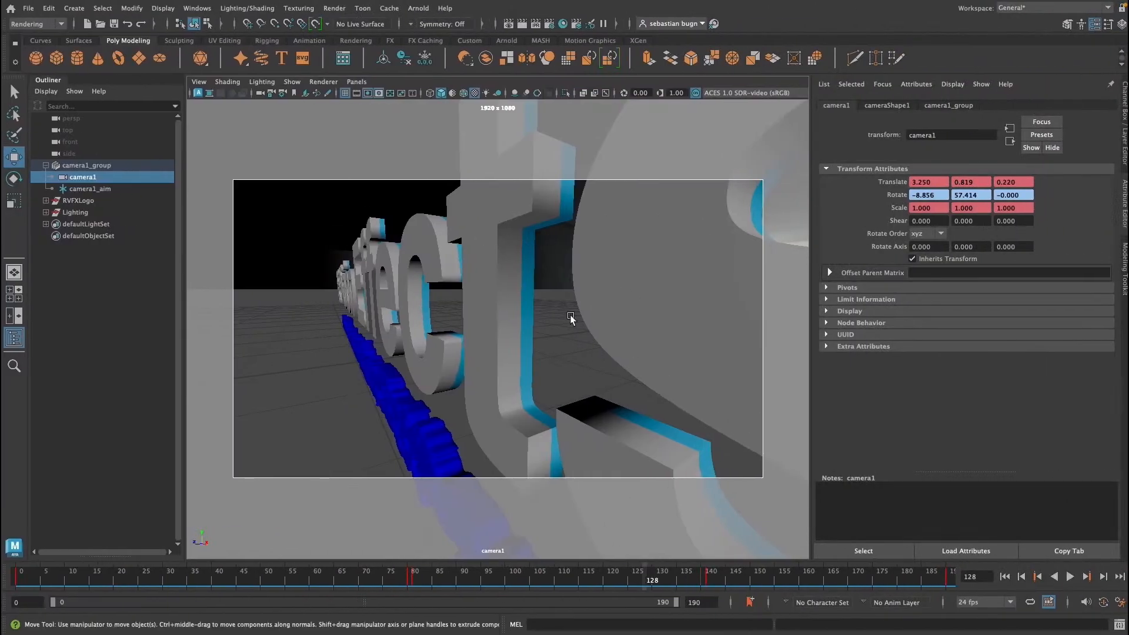
Step: Switch to Maya, scrub the camera animation and change the viewport to the perspective view
drag(366, 575, 720, 494)
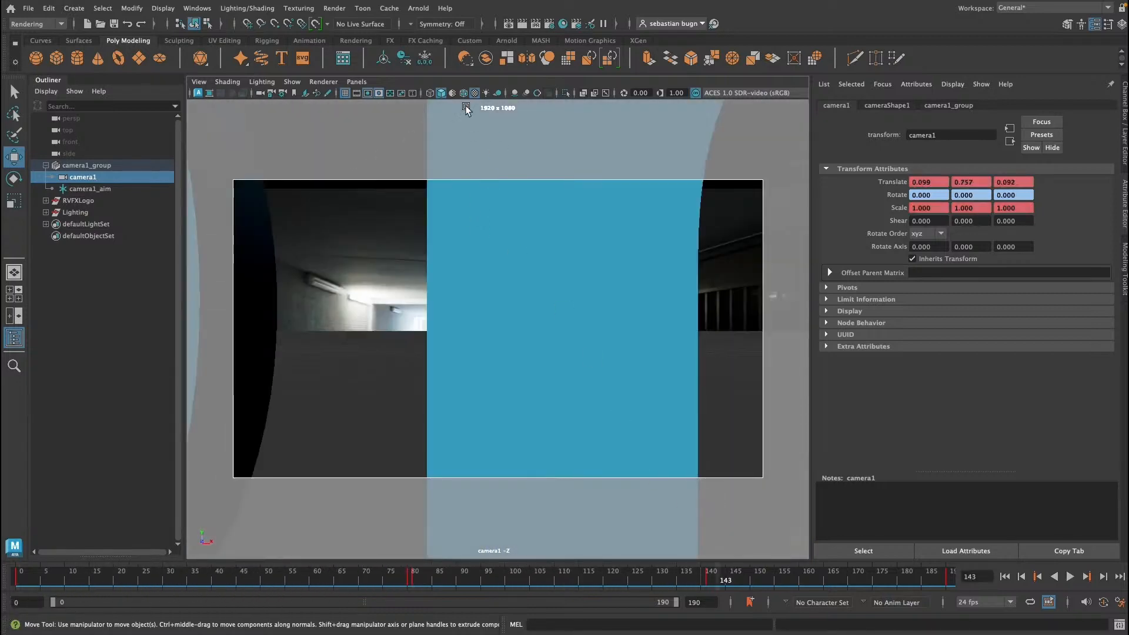
click(357, 81)
mouse_move(382, 96)
click(509, 110)
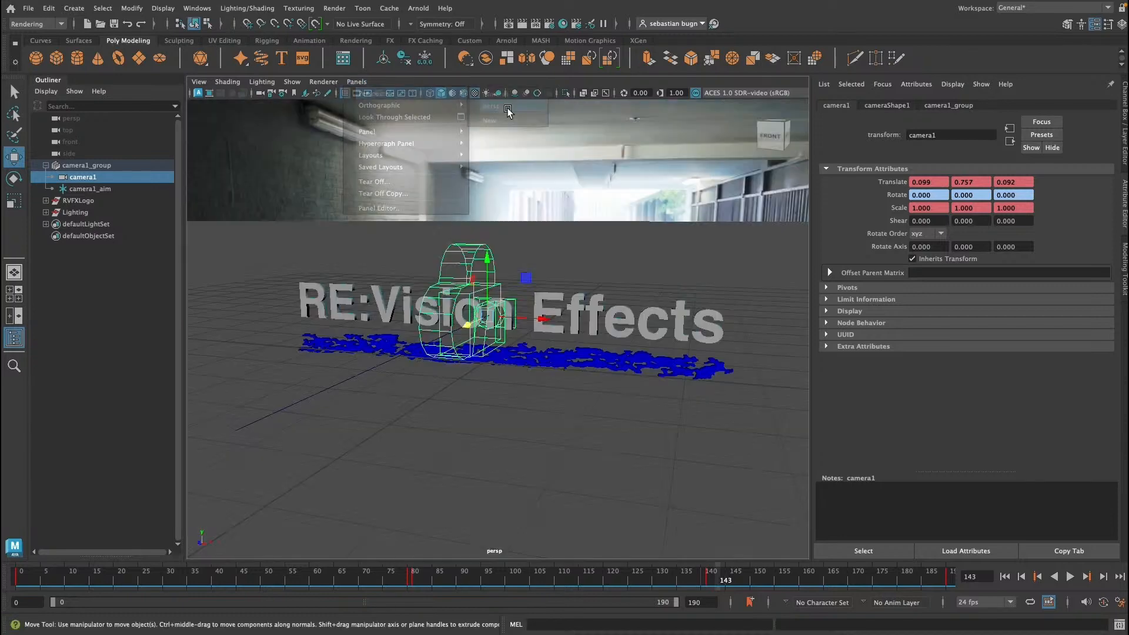
drag(411, 576, 742, 486)
Step: Select the RVFXLogo group together with camera1 and open the Export Selection options
click(131, 331)
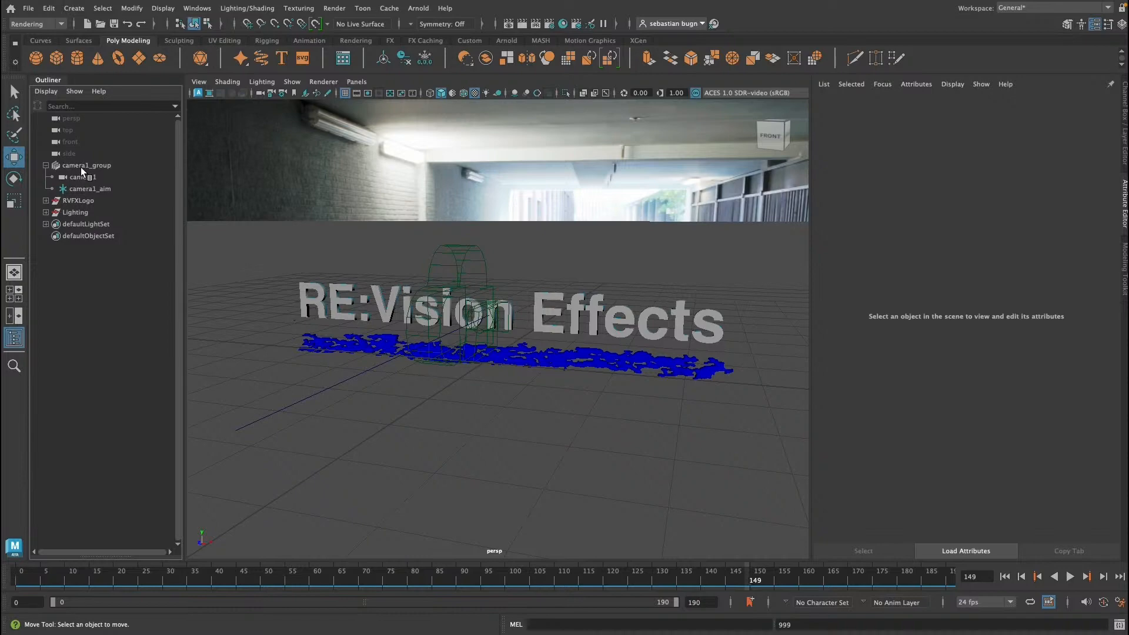
click(88, 201)
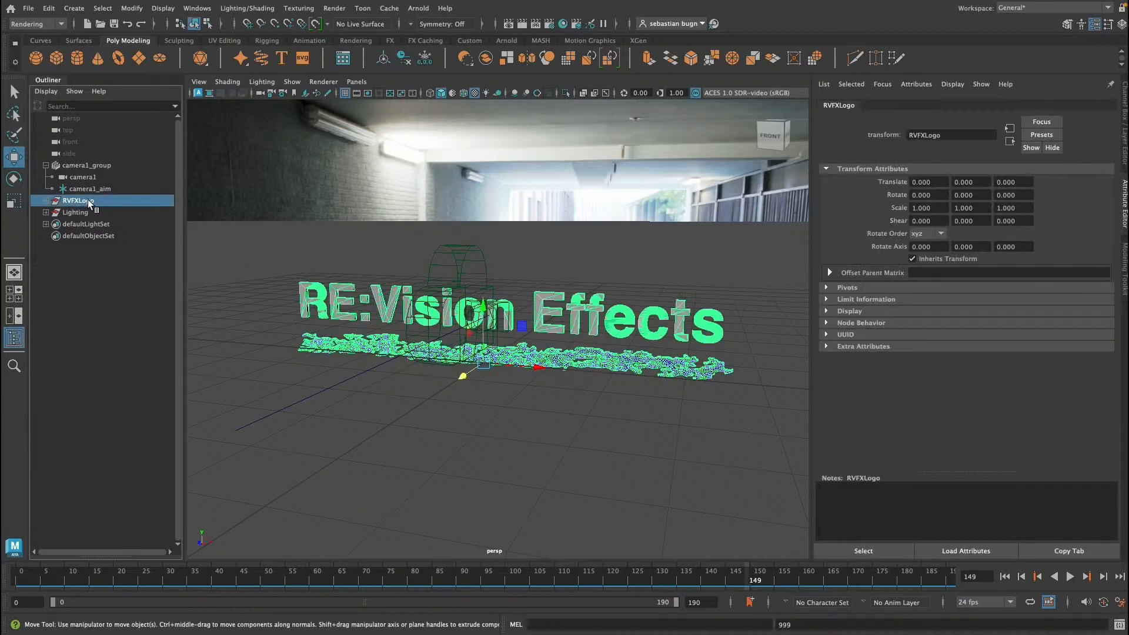
shift+click(455, 261)
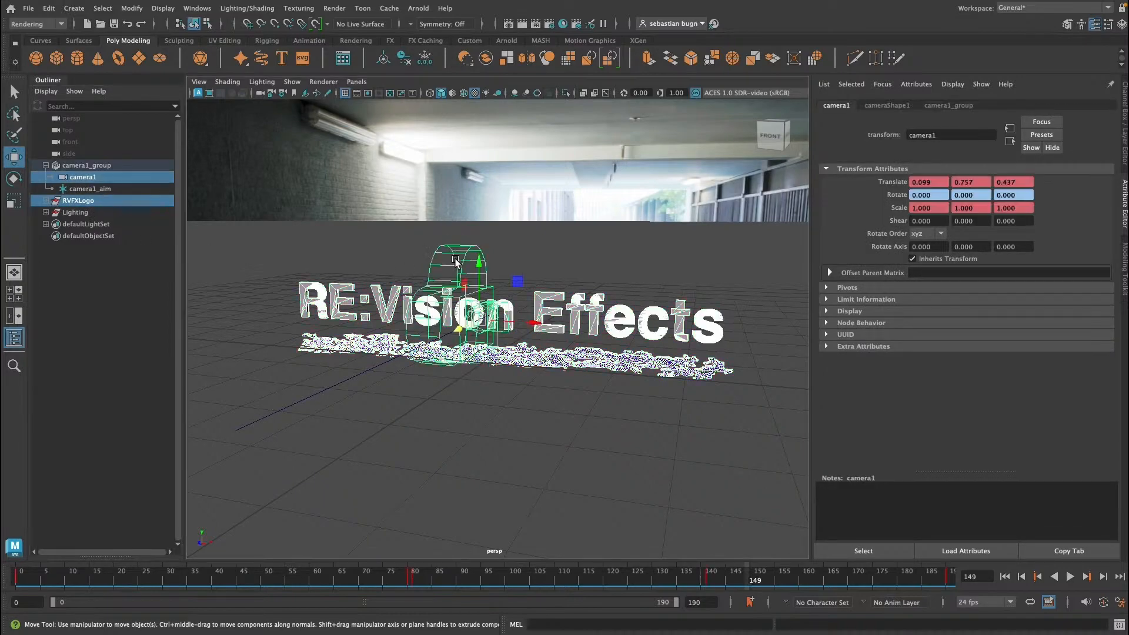
click(28, 8)
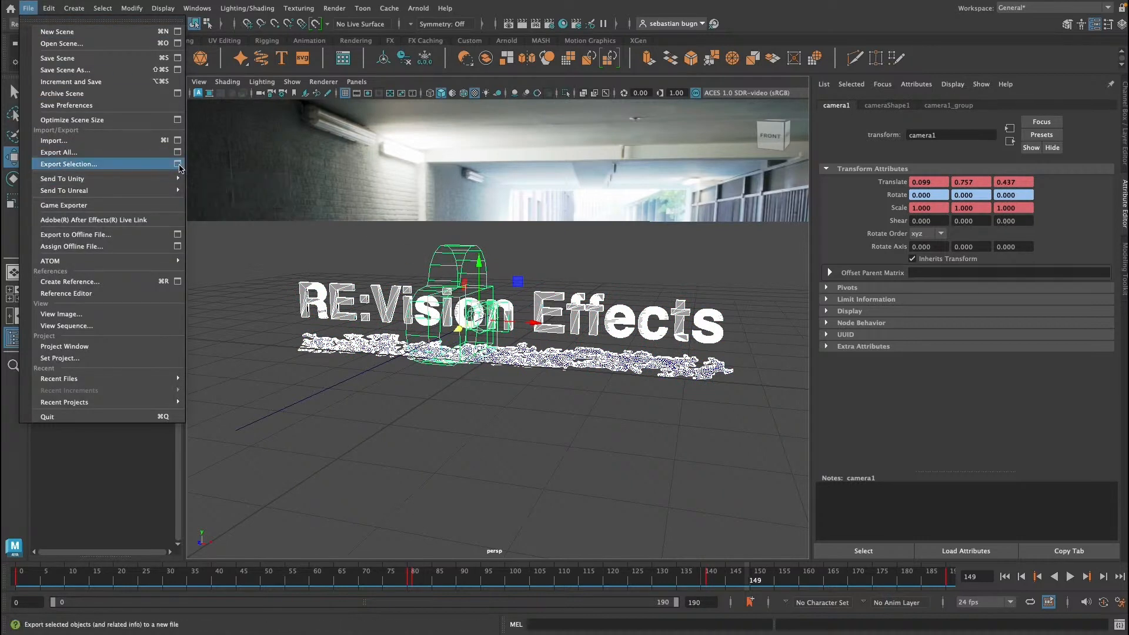
click(177, 164)
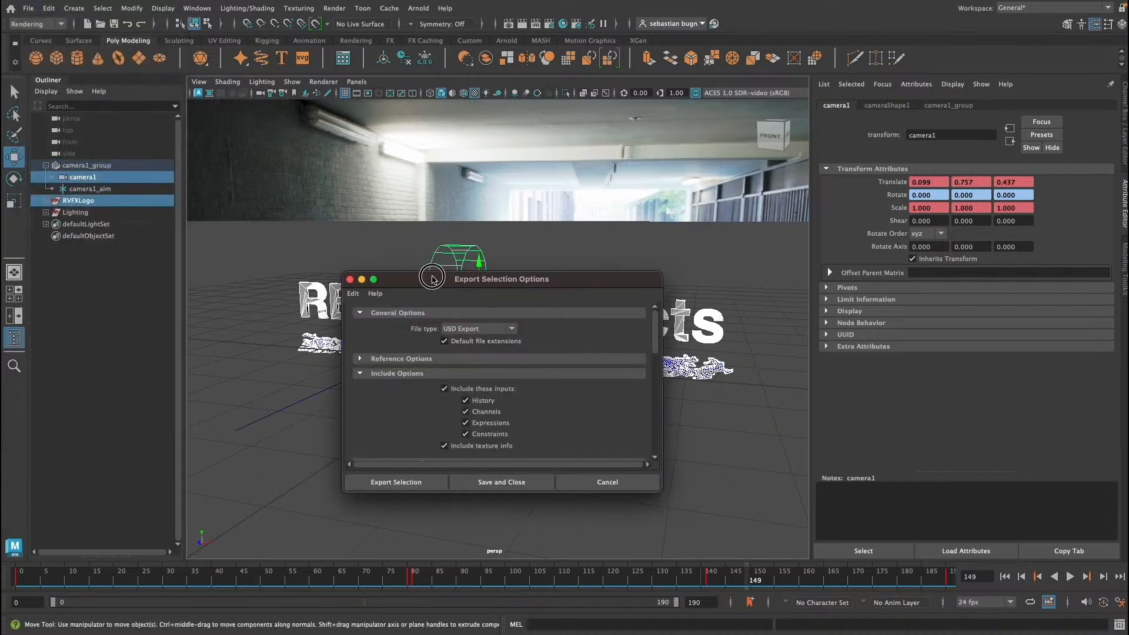
Step: Reposition the Export Selection Options dialog and set the file type to USD Export
drag(432, 279, 308, 191)
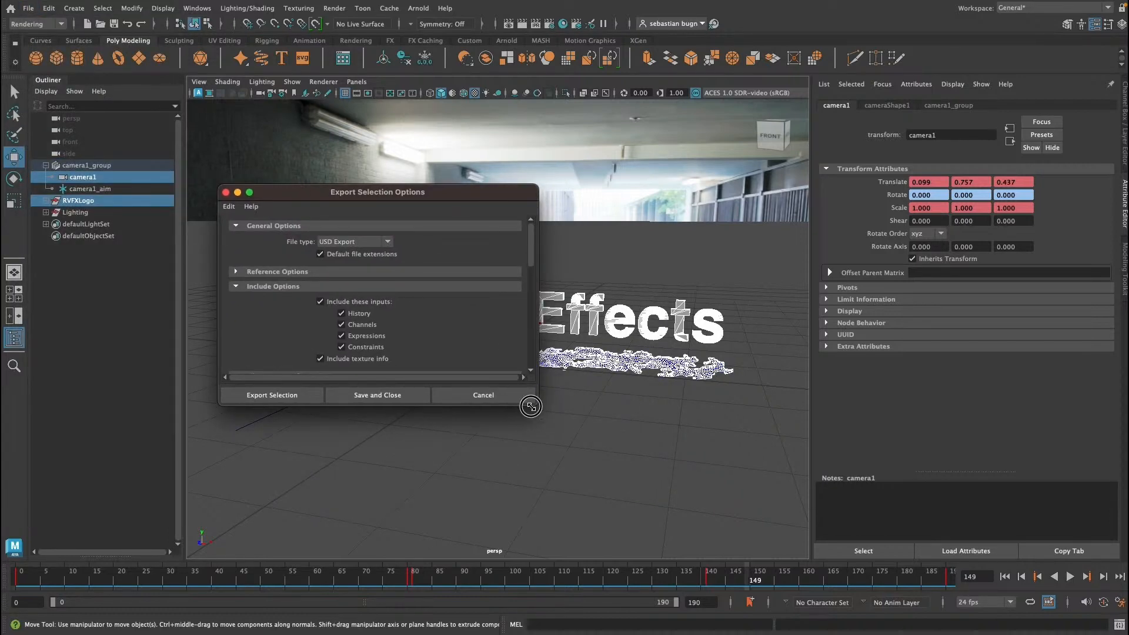
drag(527, 403, 649, 541)
click(369, 242)
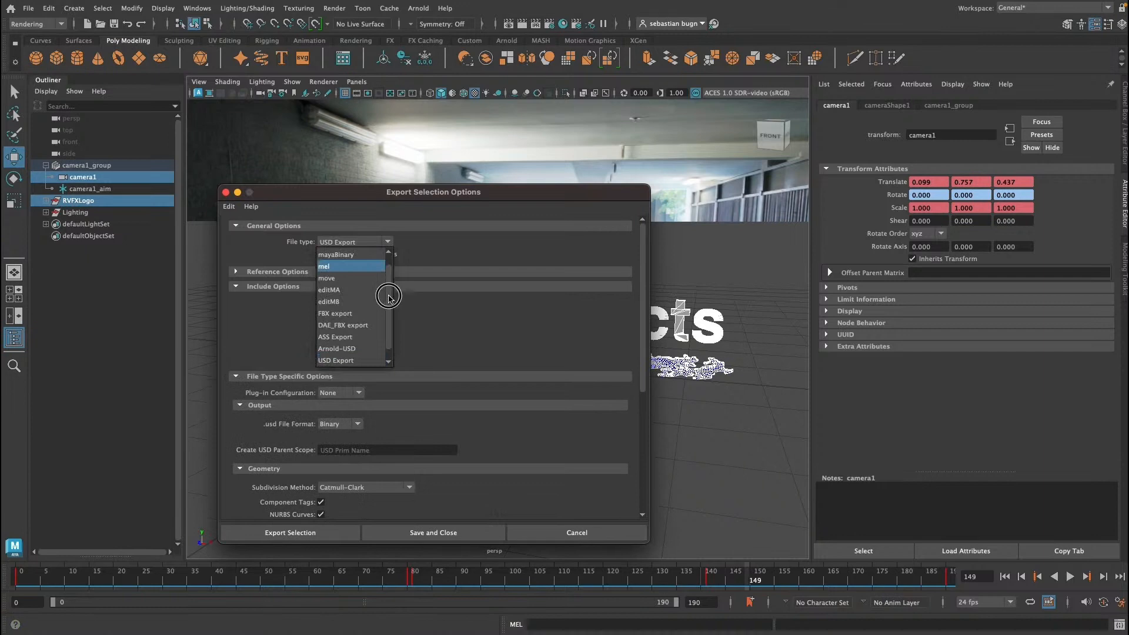
scroll(386, 297, down, 1)
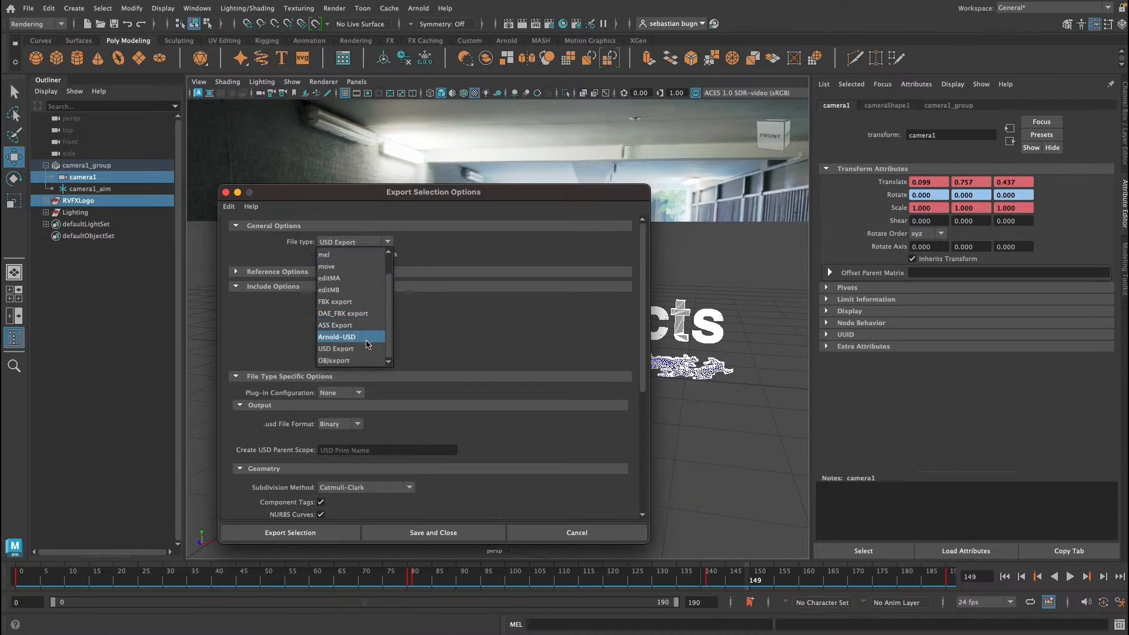
click(354, 350)
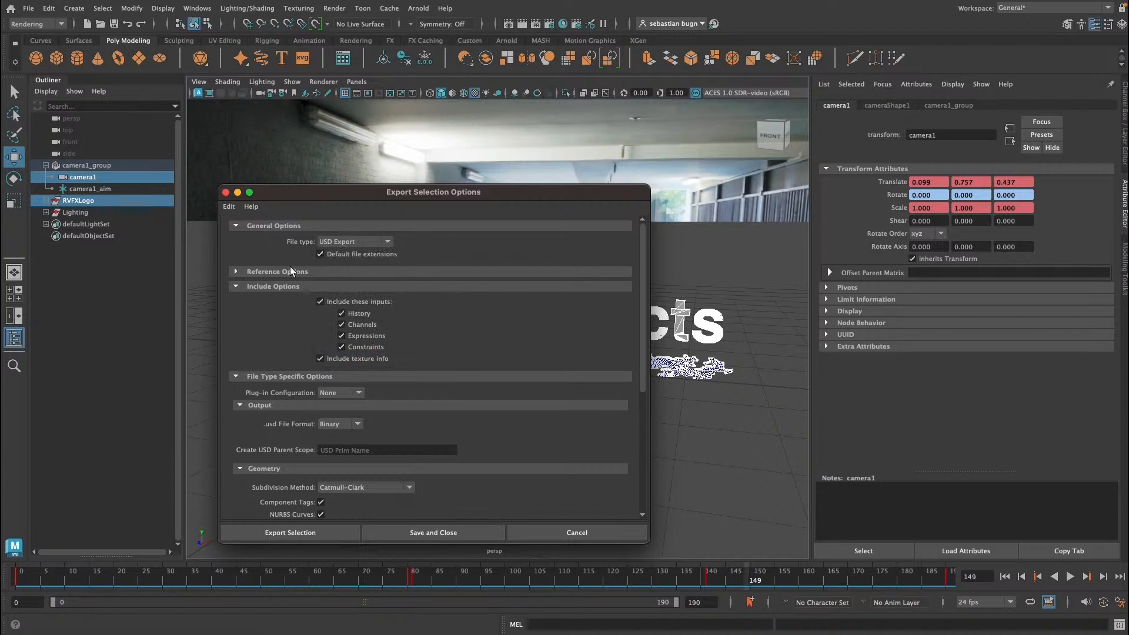
click(234, 271)
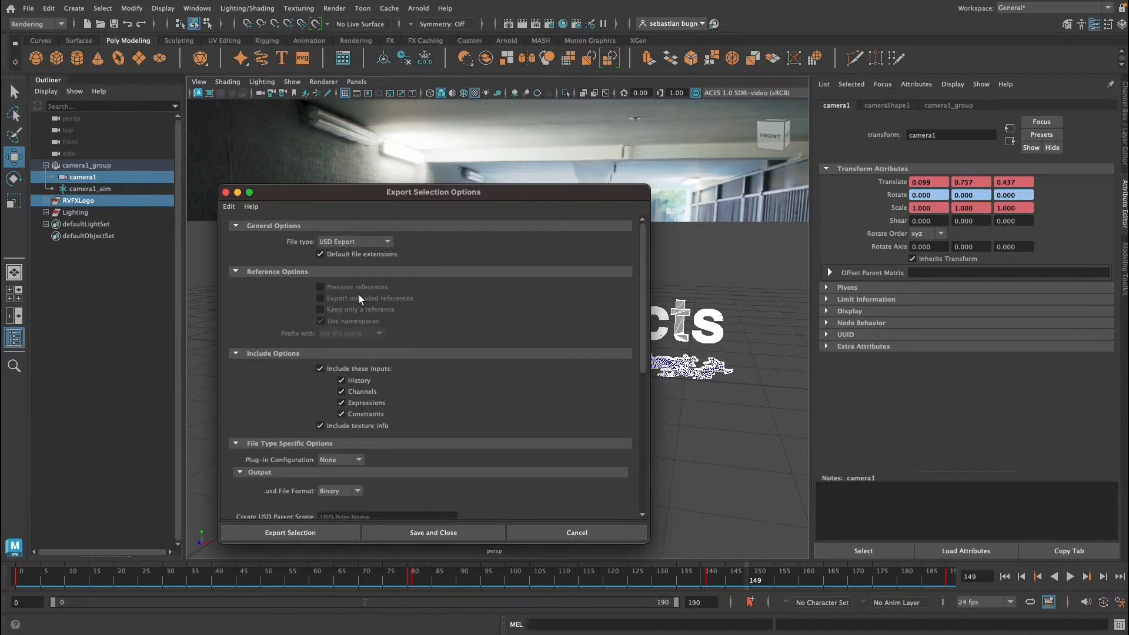
click(235, 270)
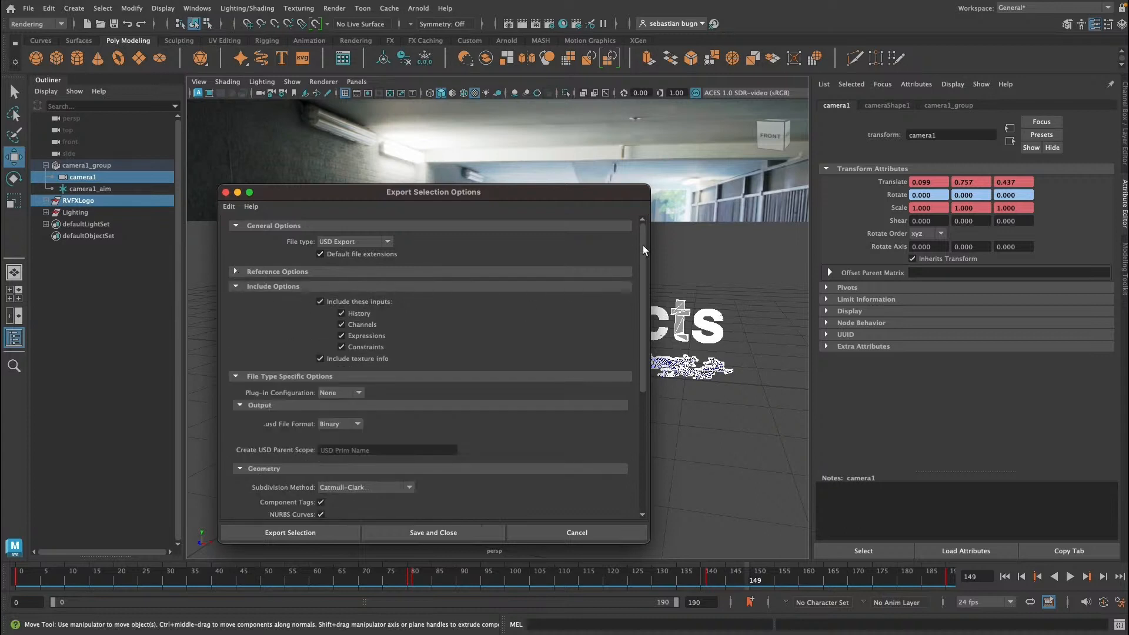
drag(643, 250, 644, 327)
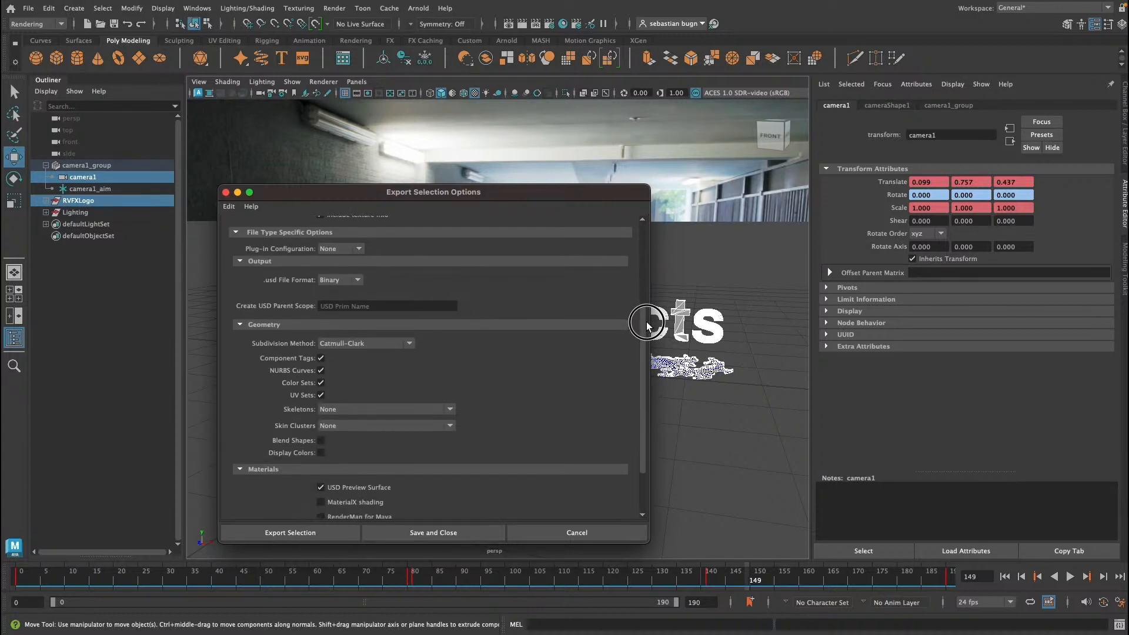
Step: Set the Create USD Parent Scope to RVFX_LOGO
click(341, 306)
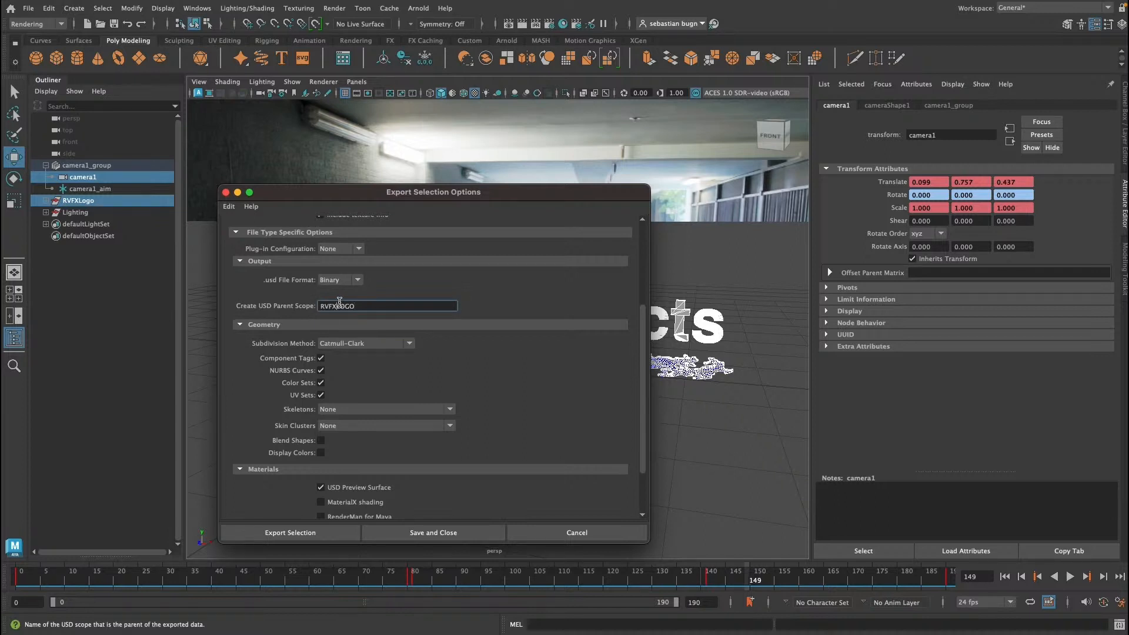
text(_LOGO)
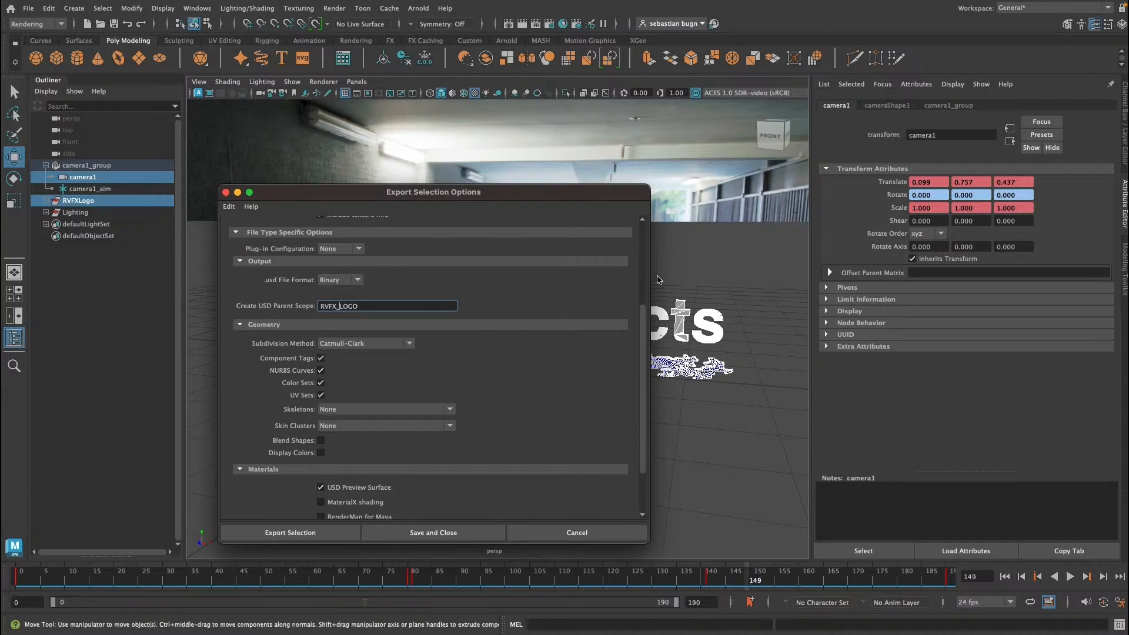
scroll(647, 319, down, 5)
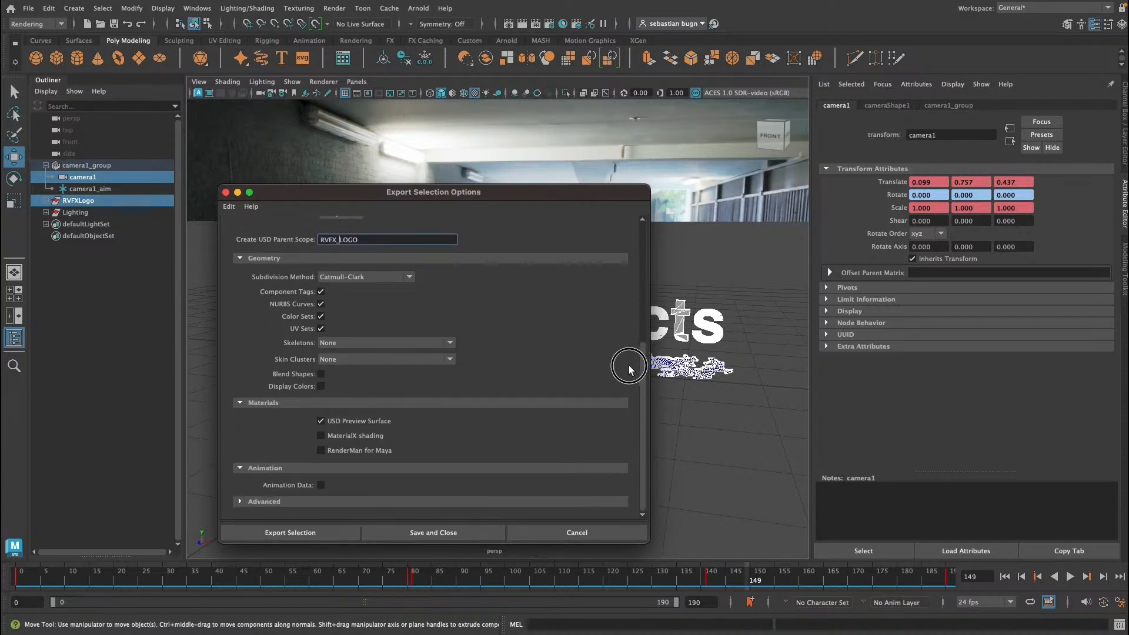
Step: Enable Animation Data export with a frame range of 1 to 200
click(320, 485)
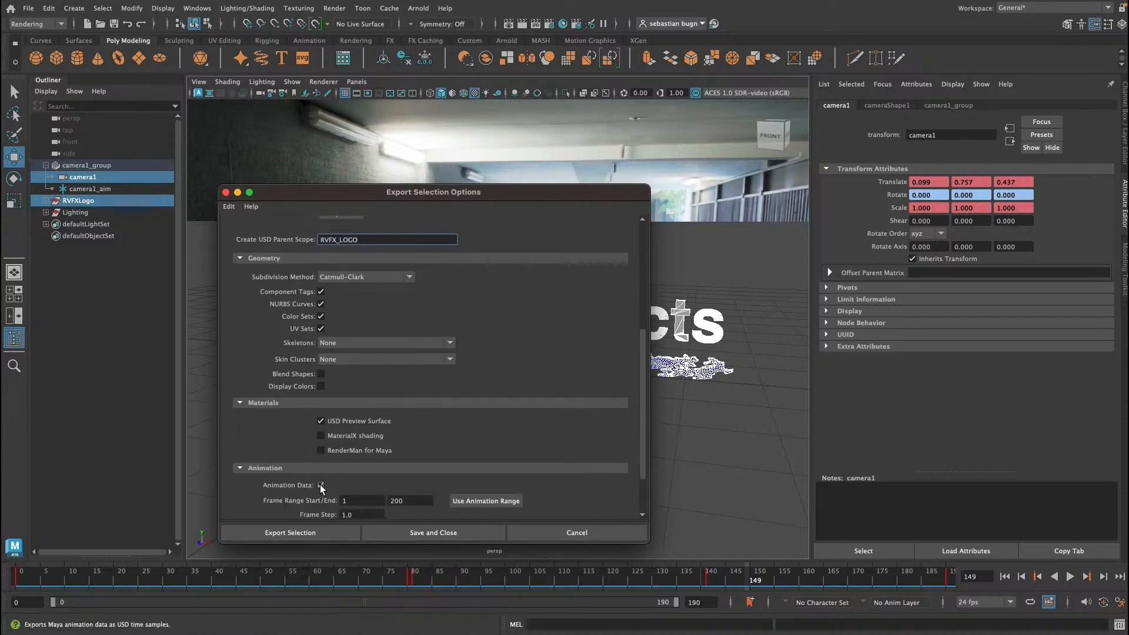
click(418, 502)
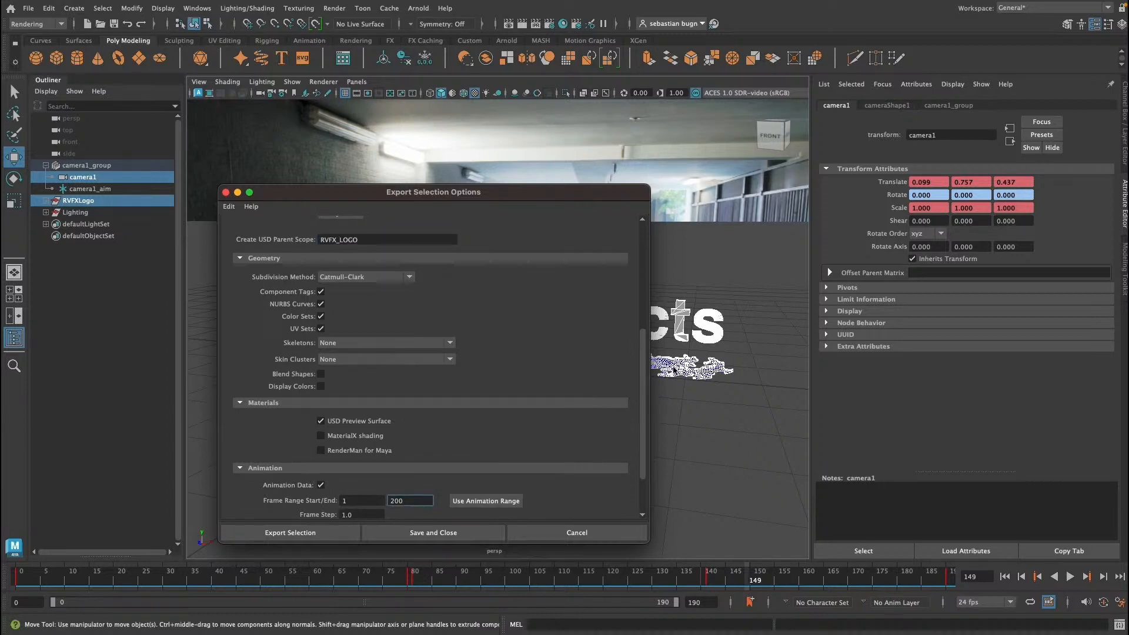
drag(640, 380, 641, 415)
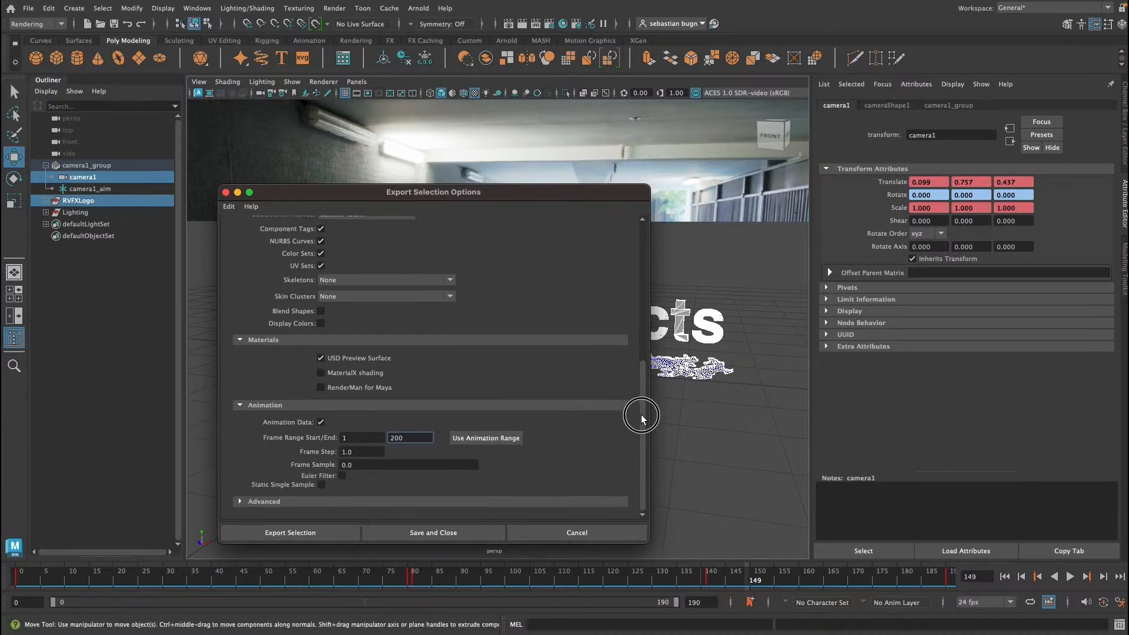
Step: Export the selected logo and camera as the USD file RVFX_Logo
click(338, 532)
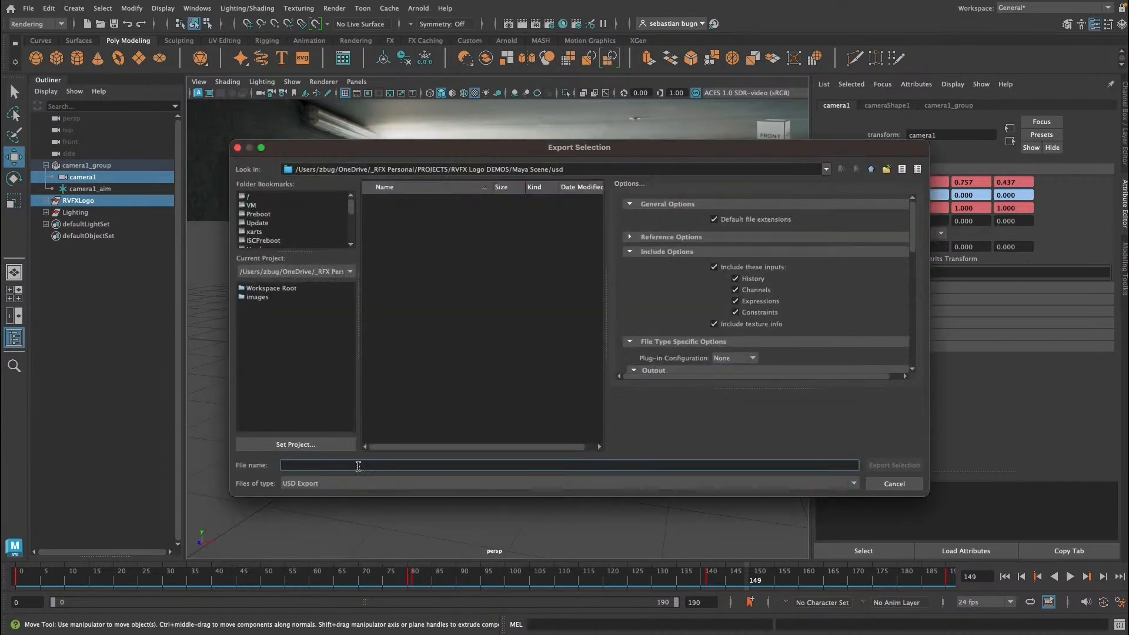
text(RVFX_Logo)
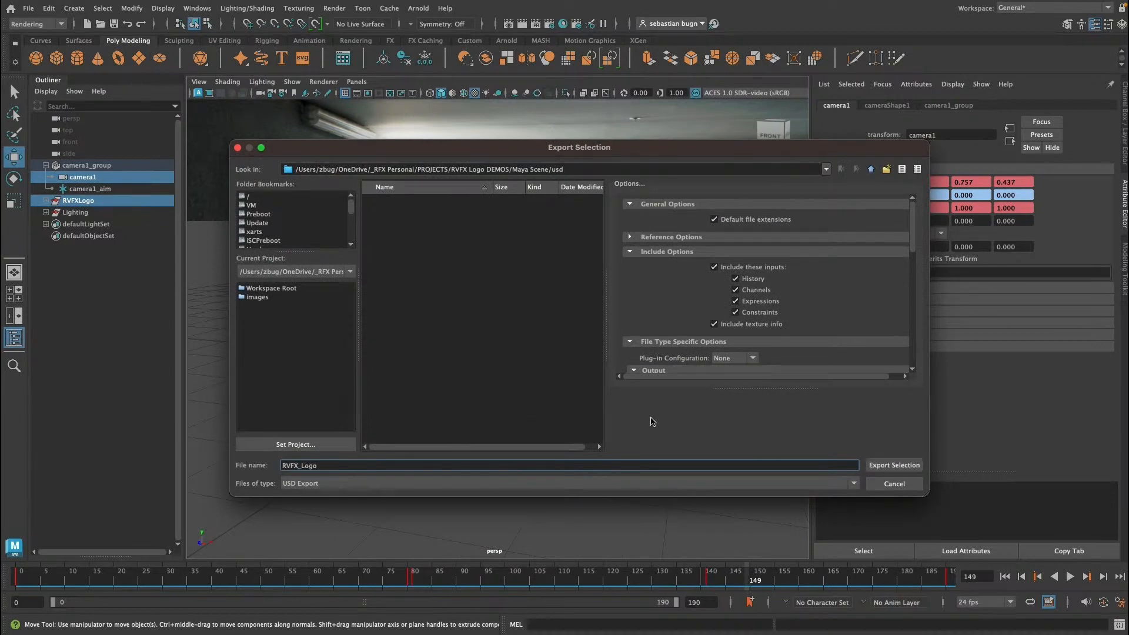
click(895, 465)
key(w)
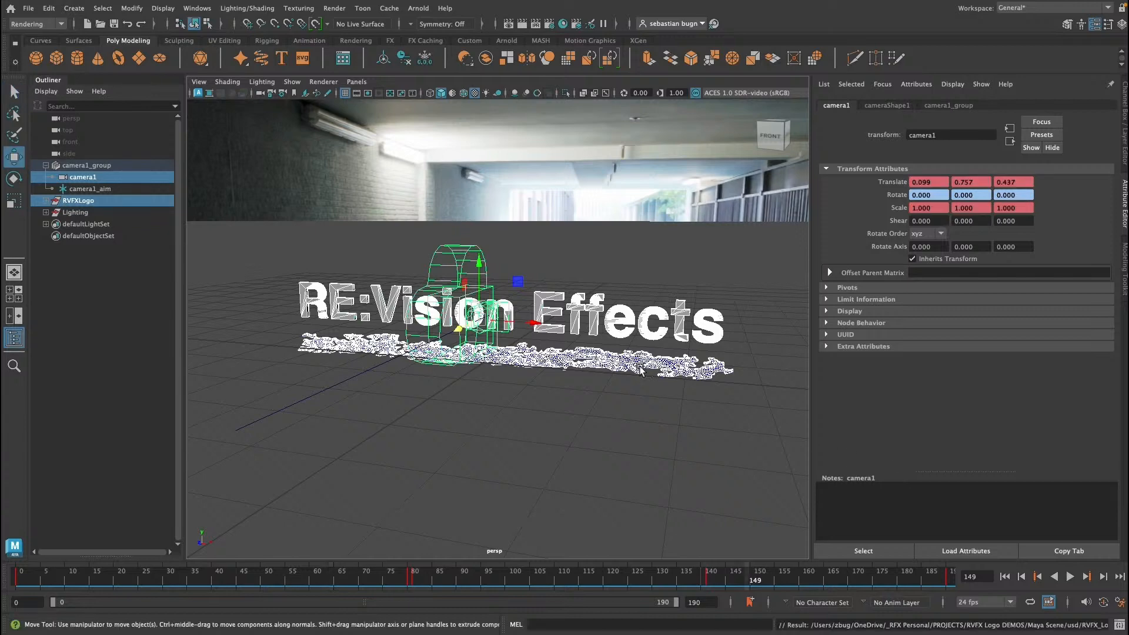
click(446, 433)
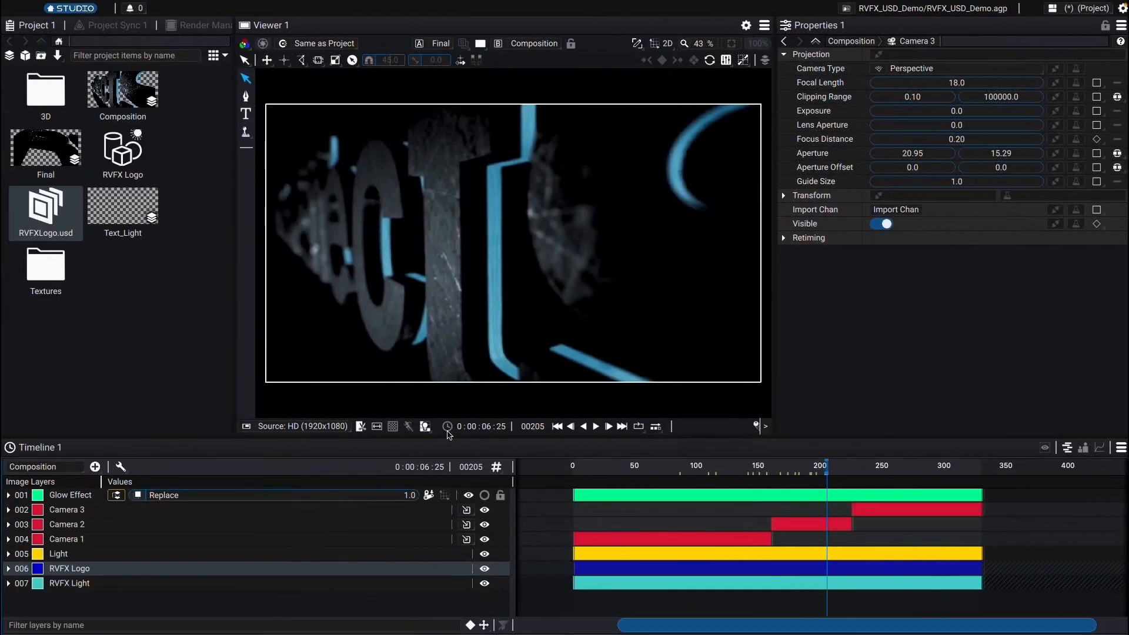
Step: Switch to Autograph and start a new project
click(172, 227)
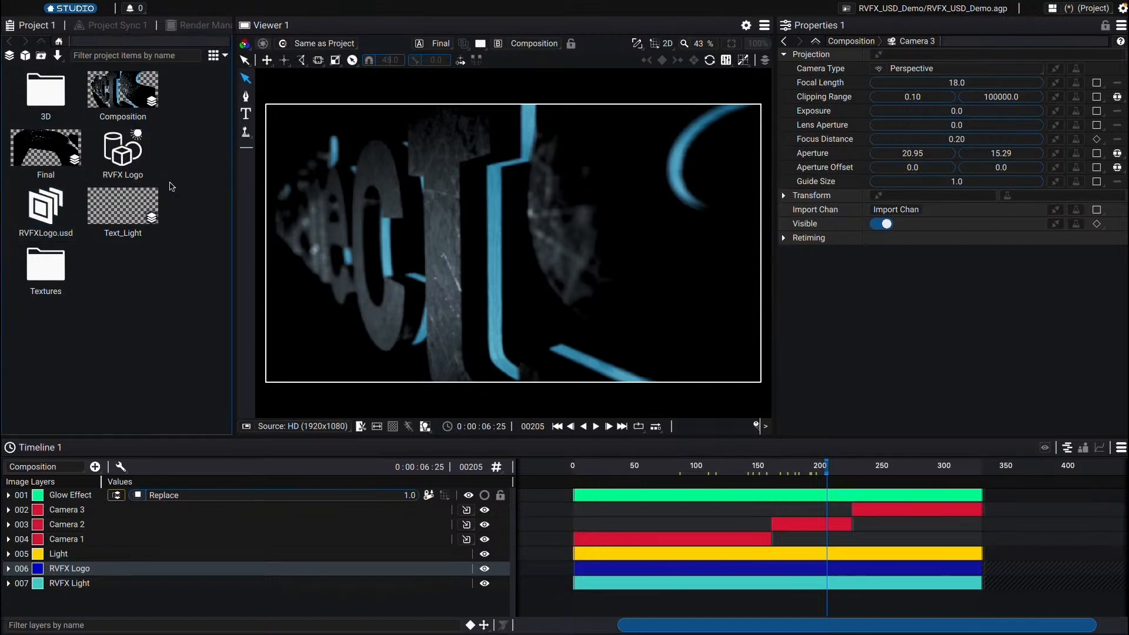
mouse_move(58, 33)
click(86, 7)
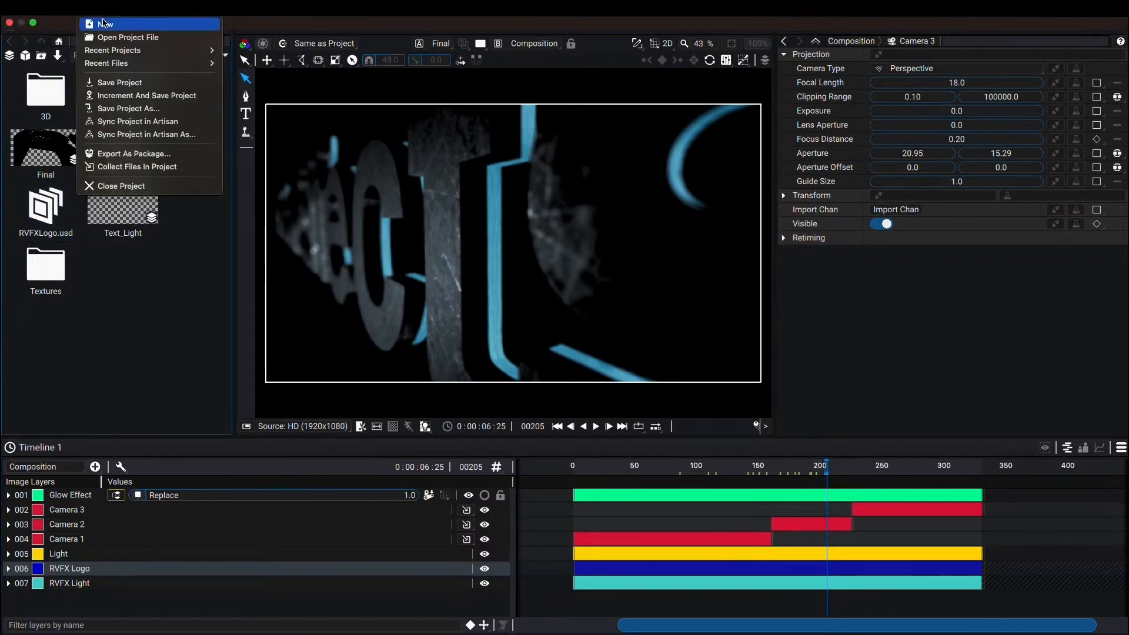
click(106, 23)
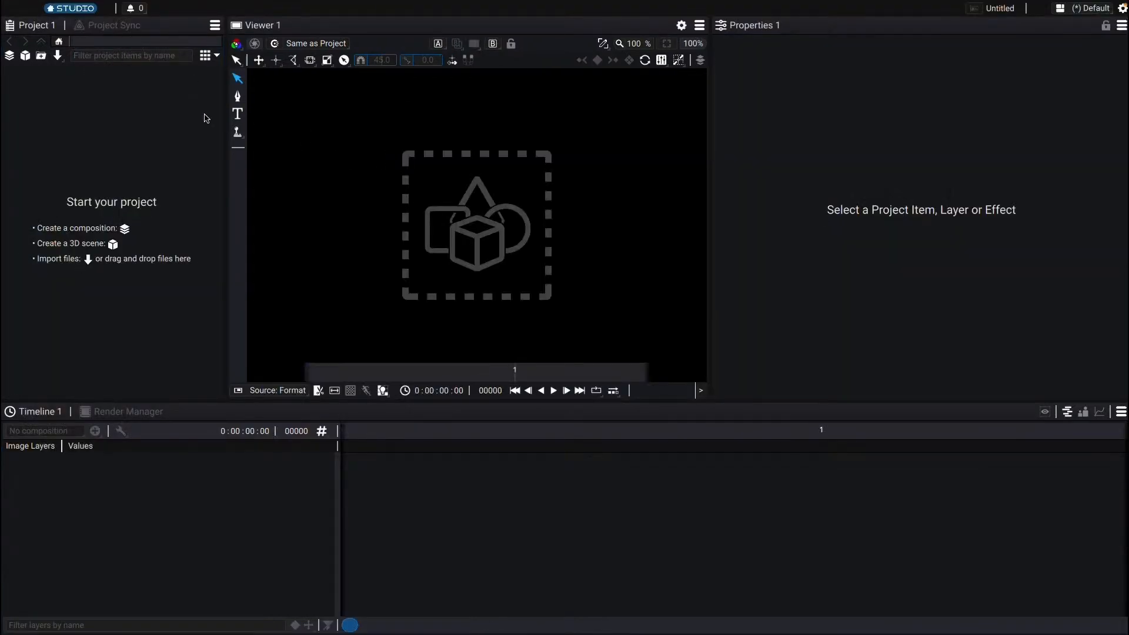
Step: Import RVFX_Logo.usd from the Maya Scene usd folder as a 3D asset
click(57, 55)
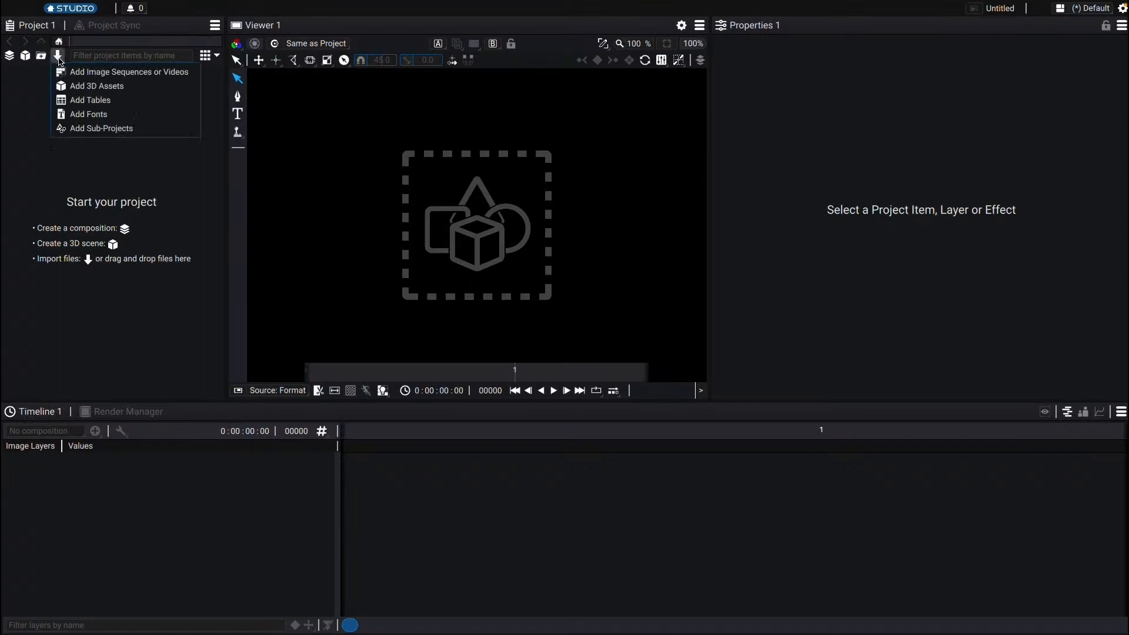
click(94, 85)
click(363, 154)
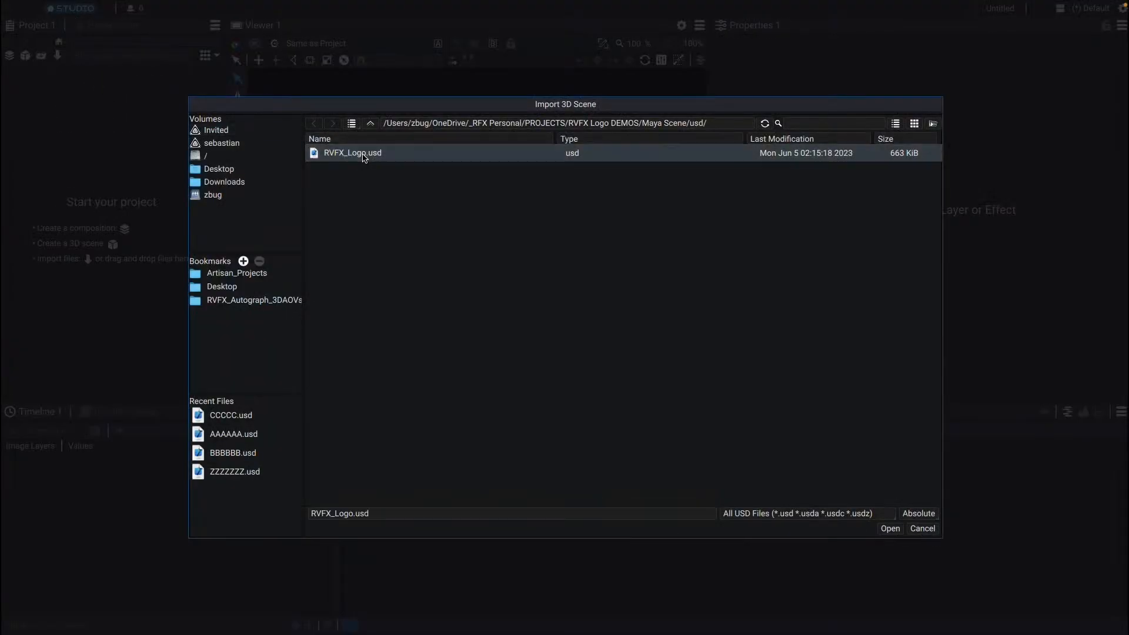
double_click(360, 155)
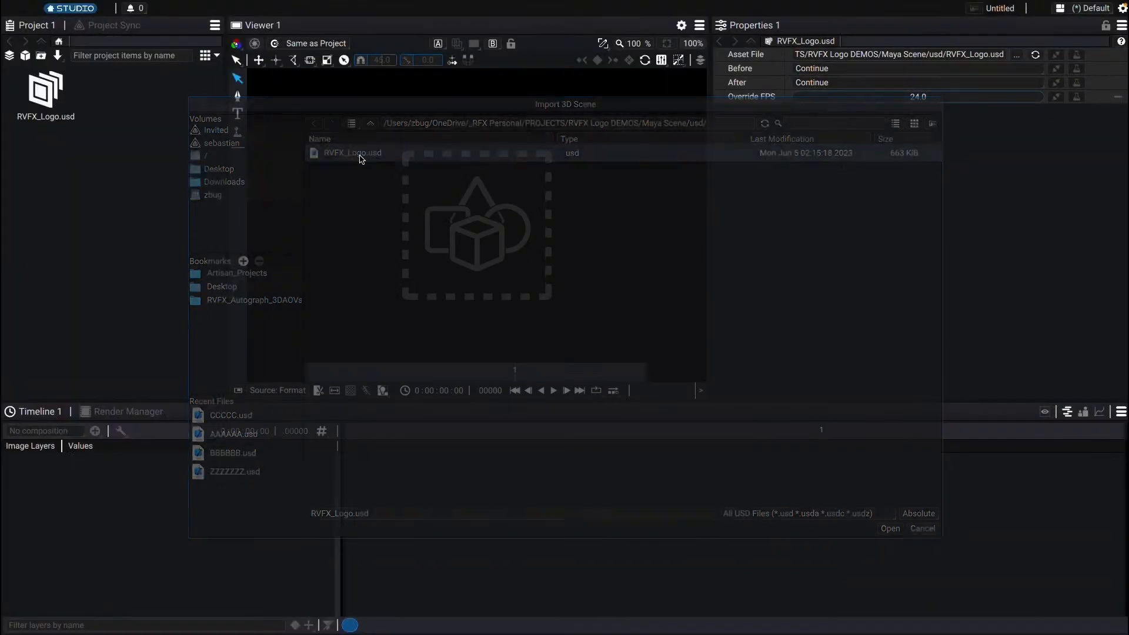
Step: Create a 3D scene, open it, and add the RVFX_Logo.usd asset to it
click(25, 56)
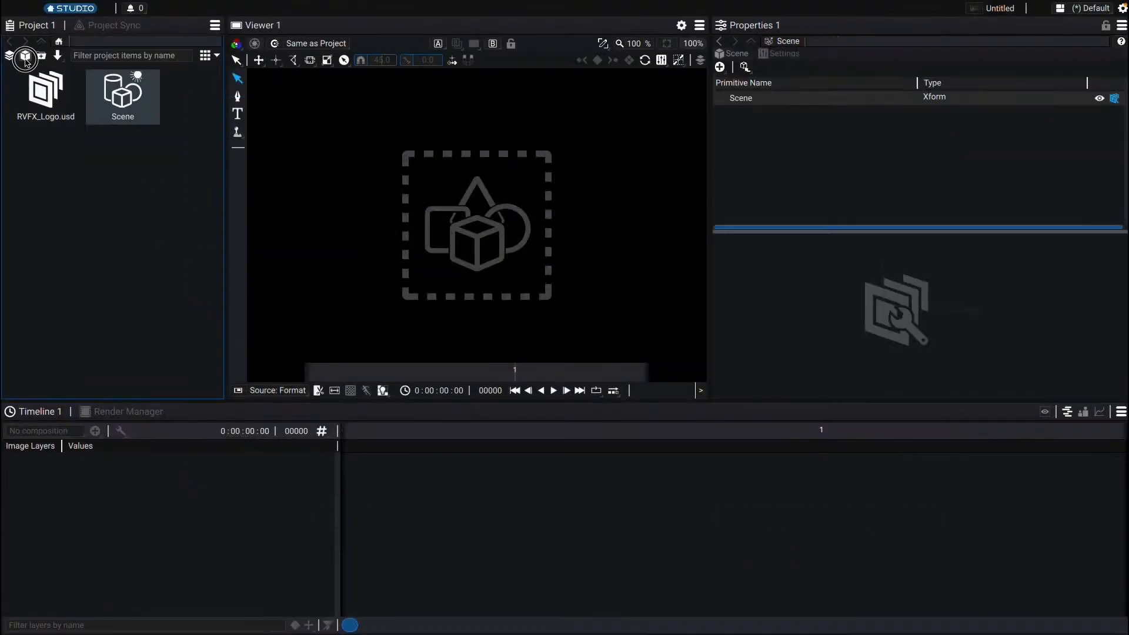
double_click(134, 100)
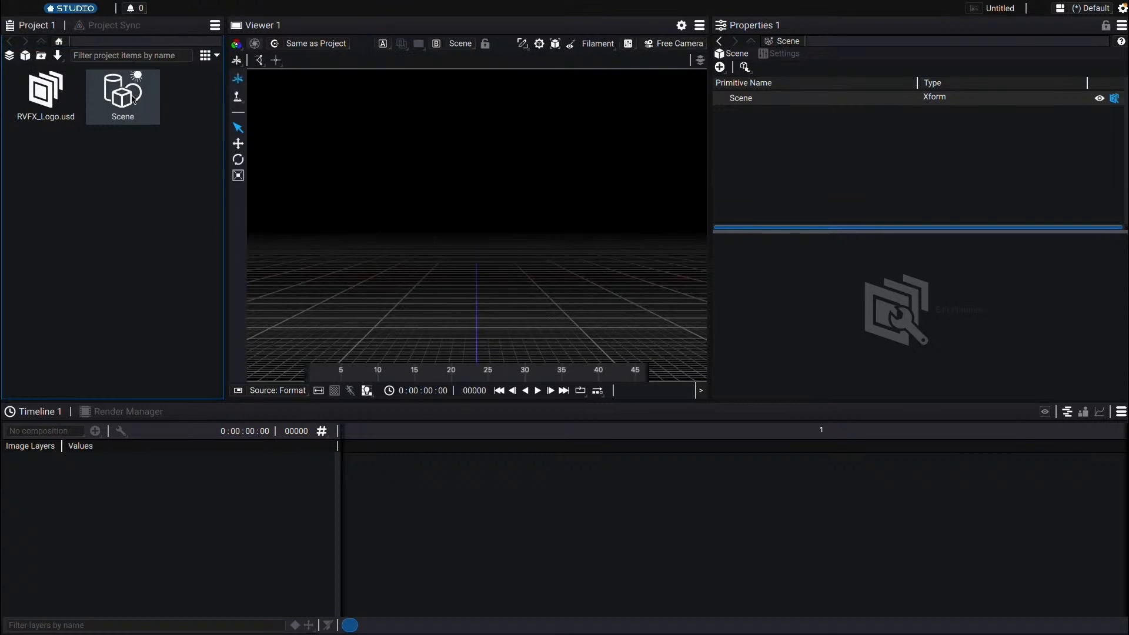
click(744, 67)
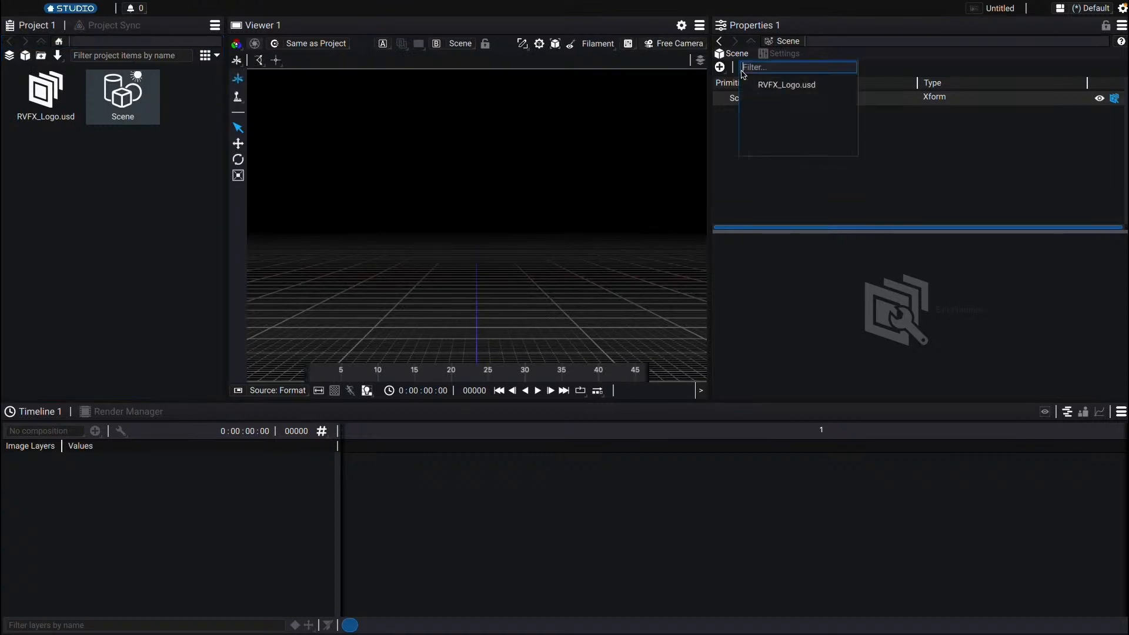
click(783, 85)
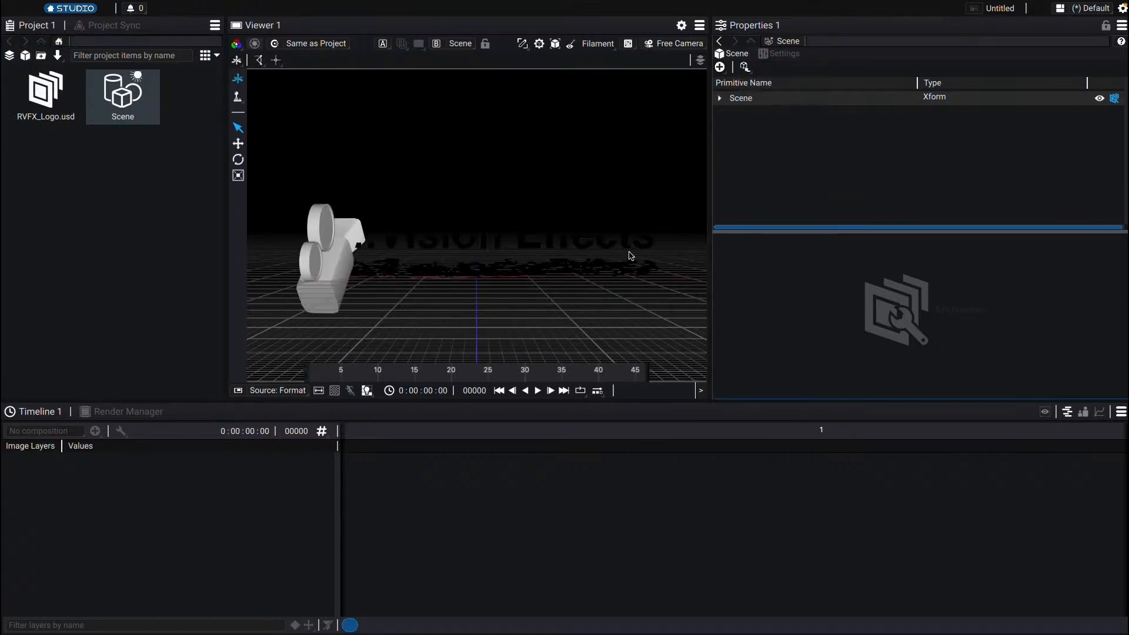
Step: Add a light to the 3D scene to illuminate the logo
drag(542, 283, 432, 271)
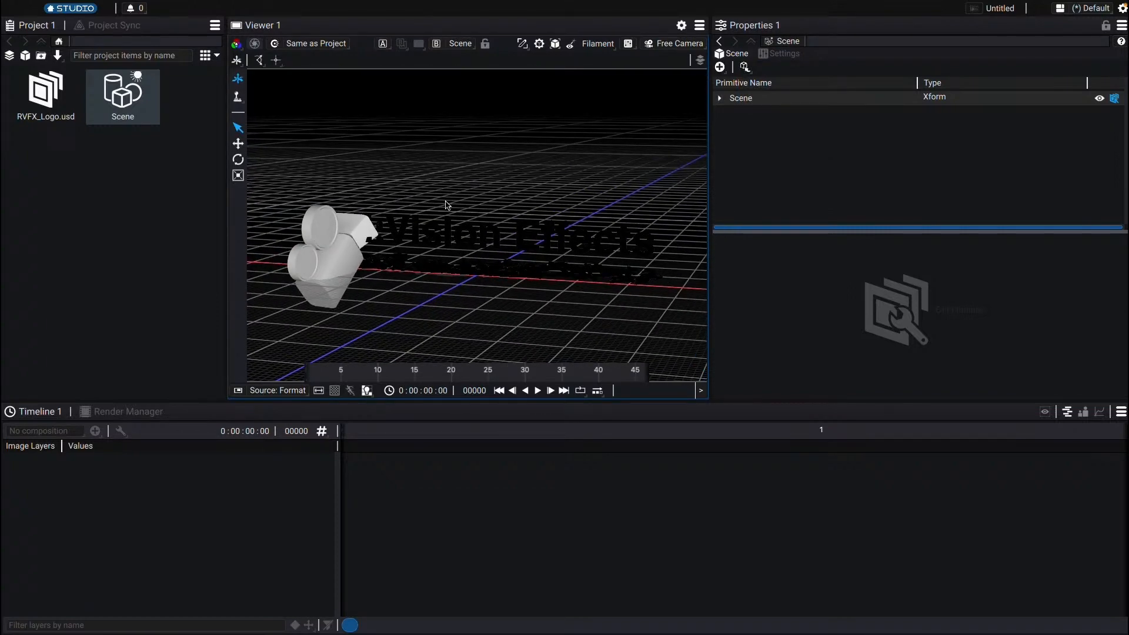
click(719, 67)
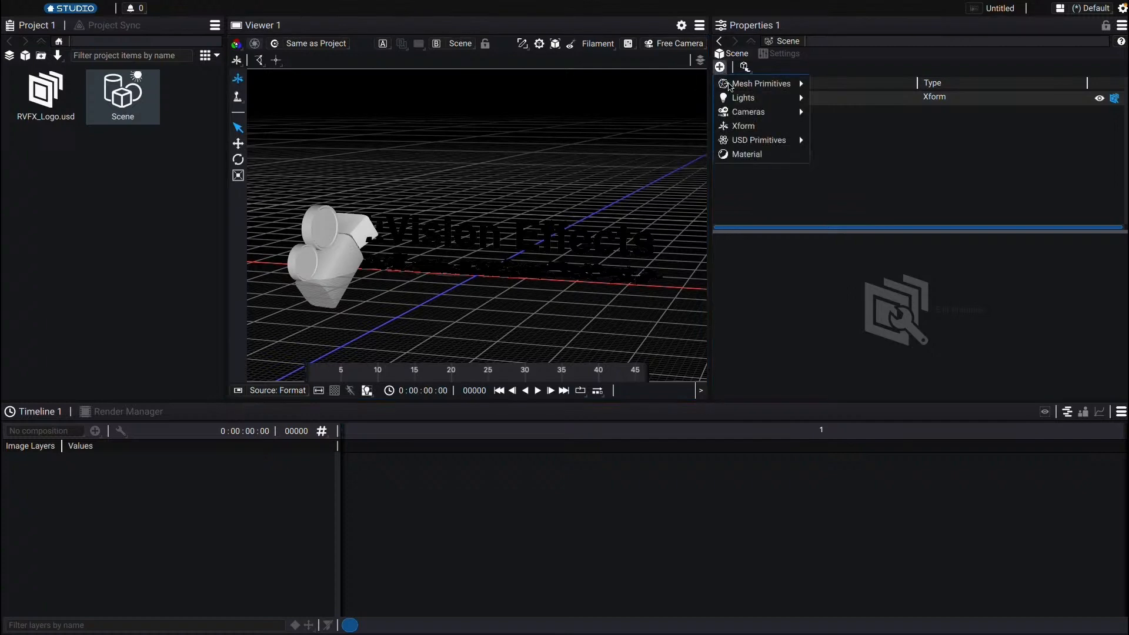
mouse_move(782, 97)
click(845, 142)
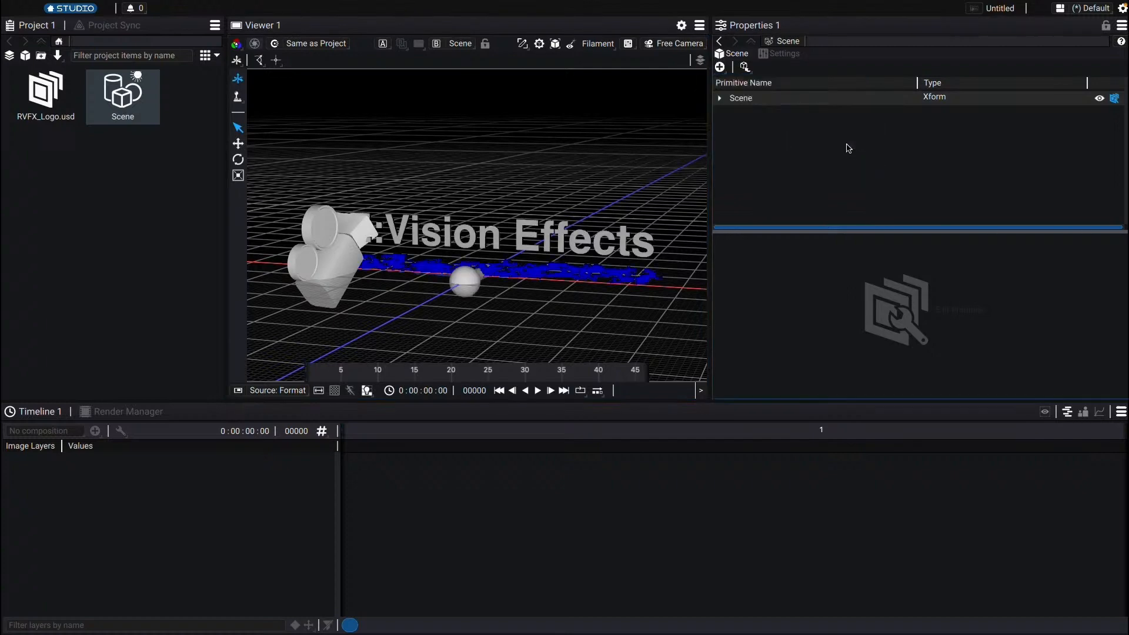
Step: Set the scene viewer's current camera to camera1 and play back the animation
mouse_move(487, 262)
mouse_down()
mouse_move(504, 244)
mouse_move(493, 279)
mouse_up()
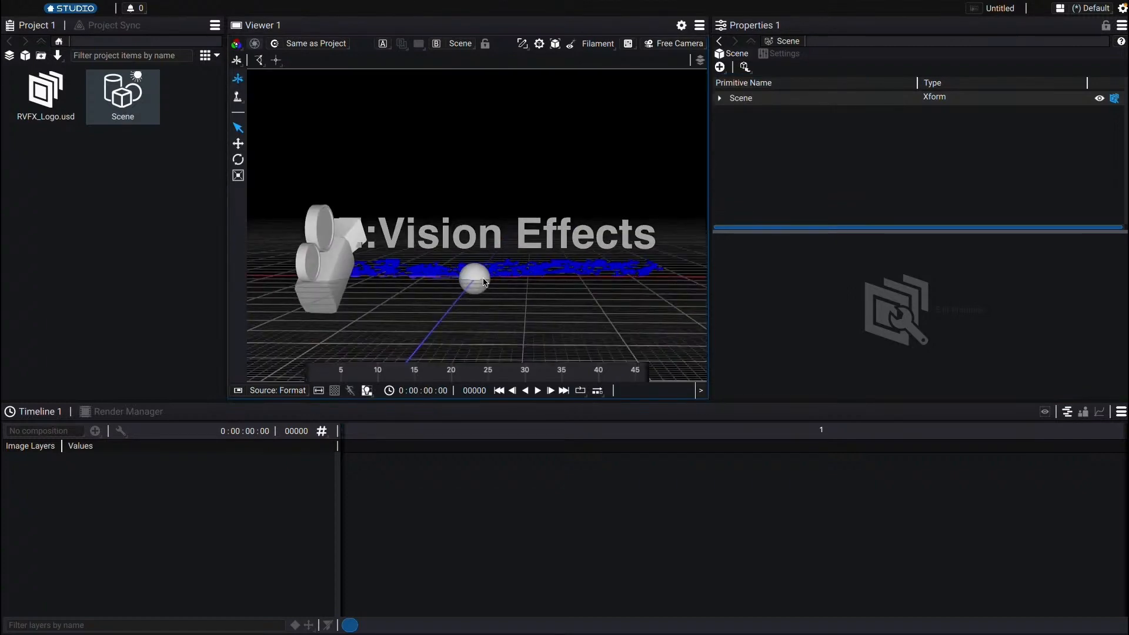
key(space)
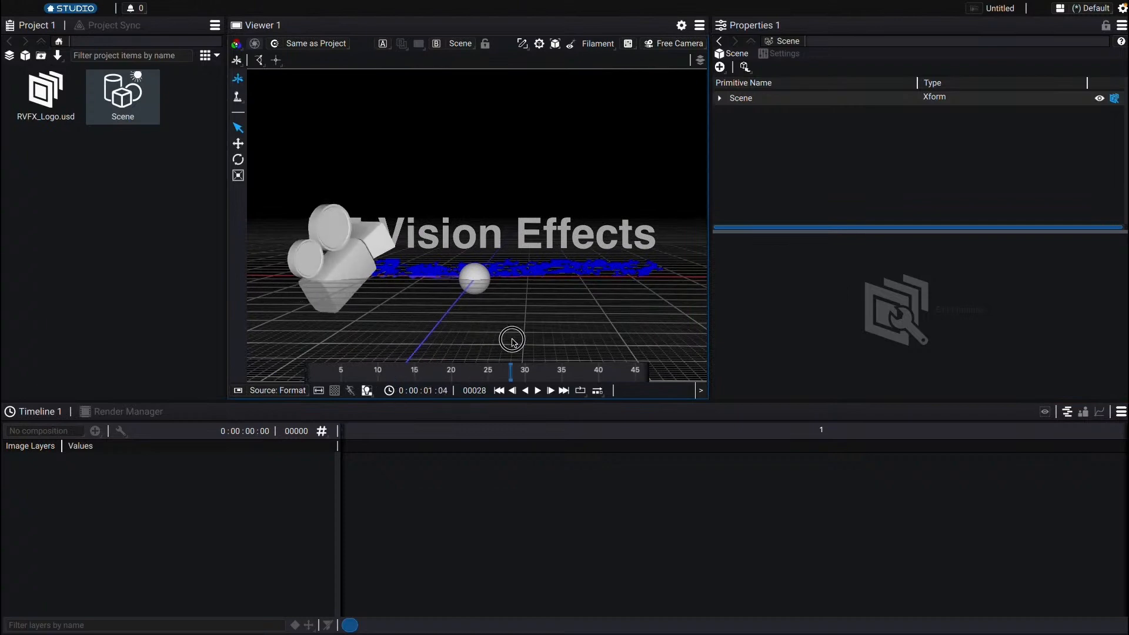
click(676, 43)
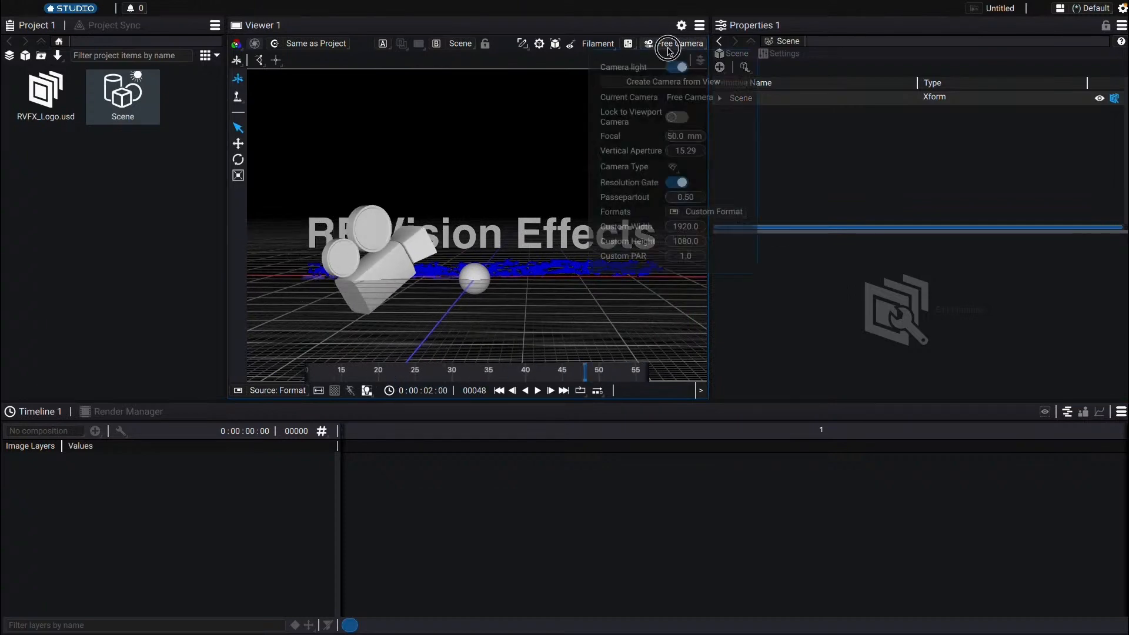
click(690, 97)
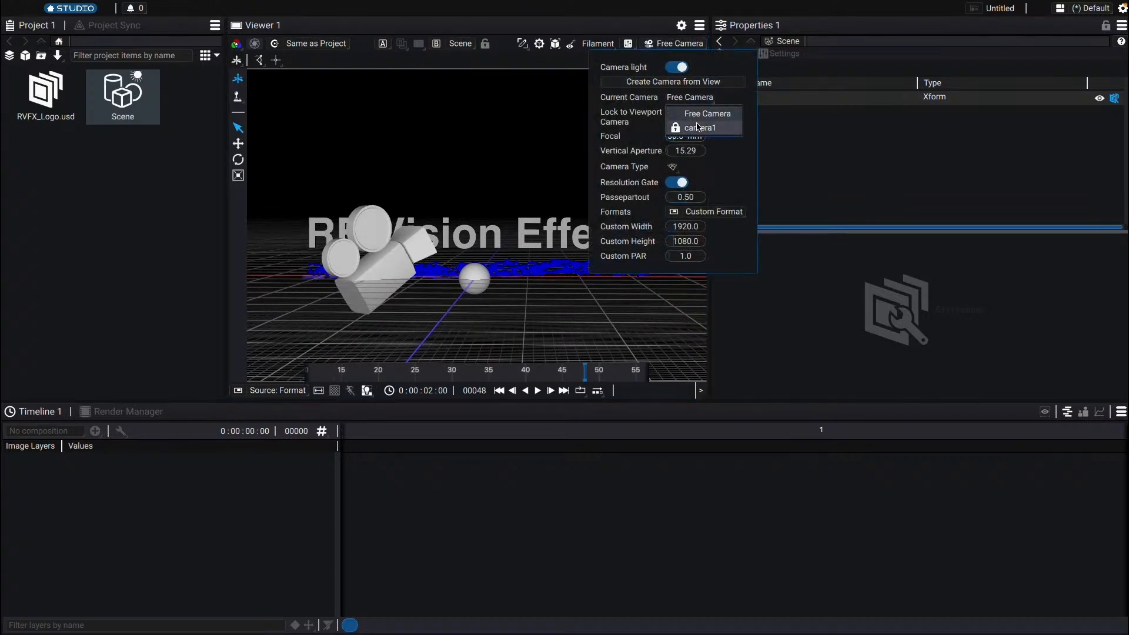
click(698, 127)
key(space)
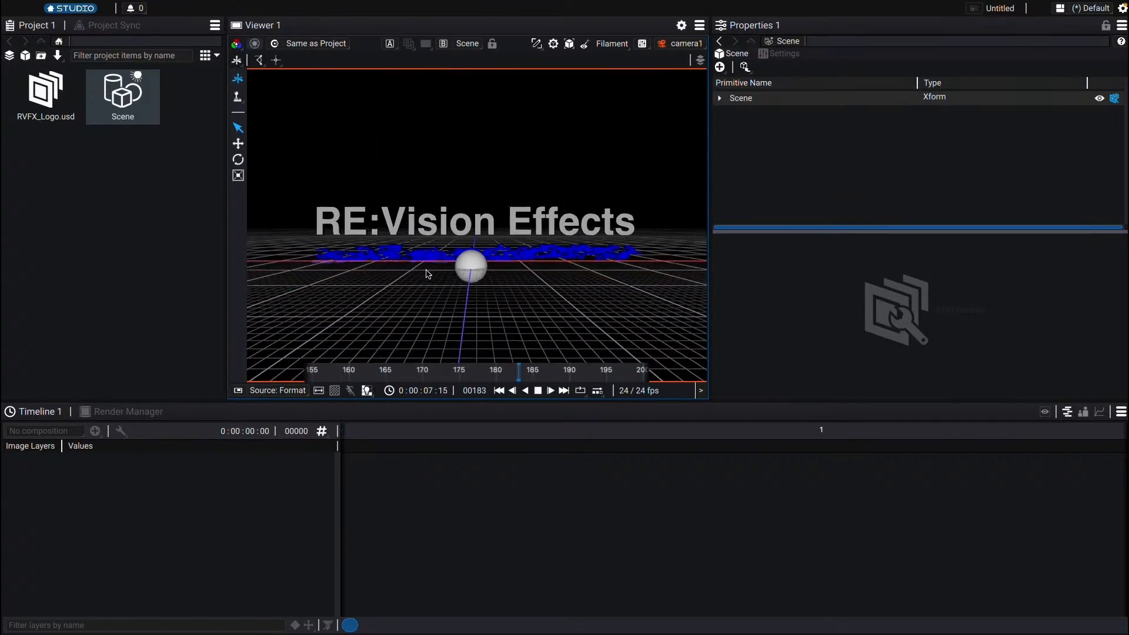
key(space)
Step: Create a new composition and add the 3D Scene to its timeline as a layer
click(15, 58)
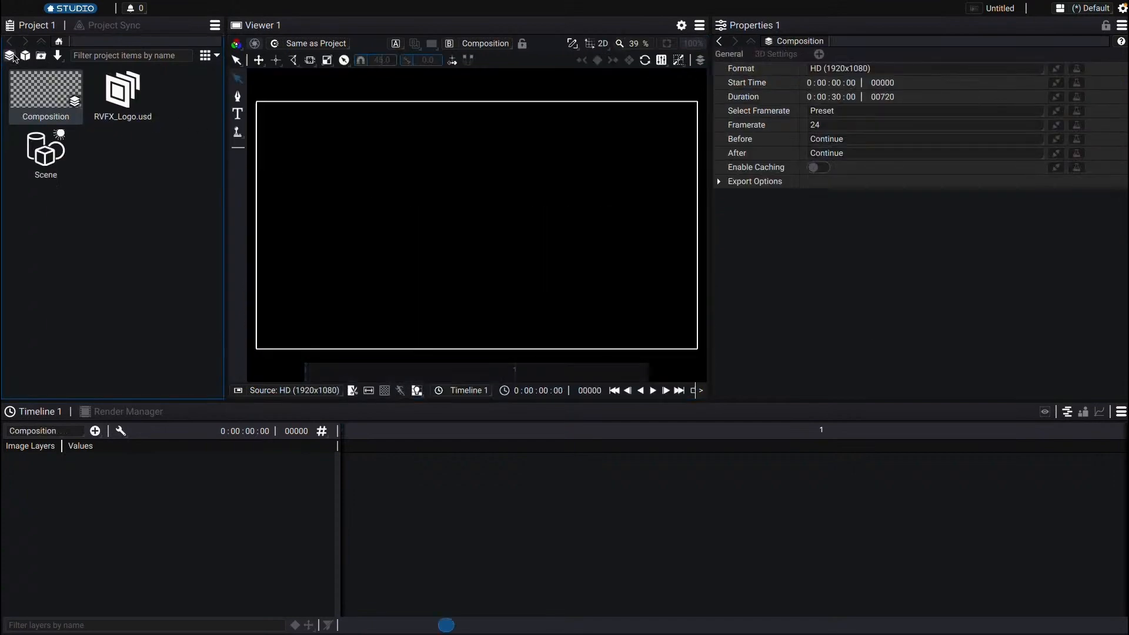
drag(46, 154, 134, 486)
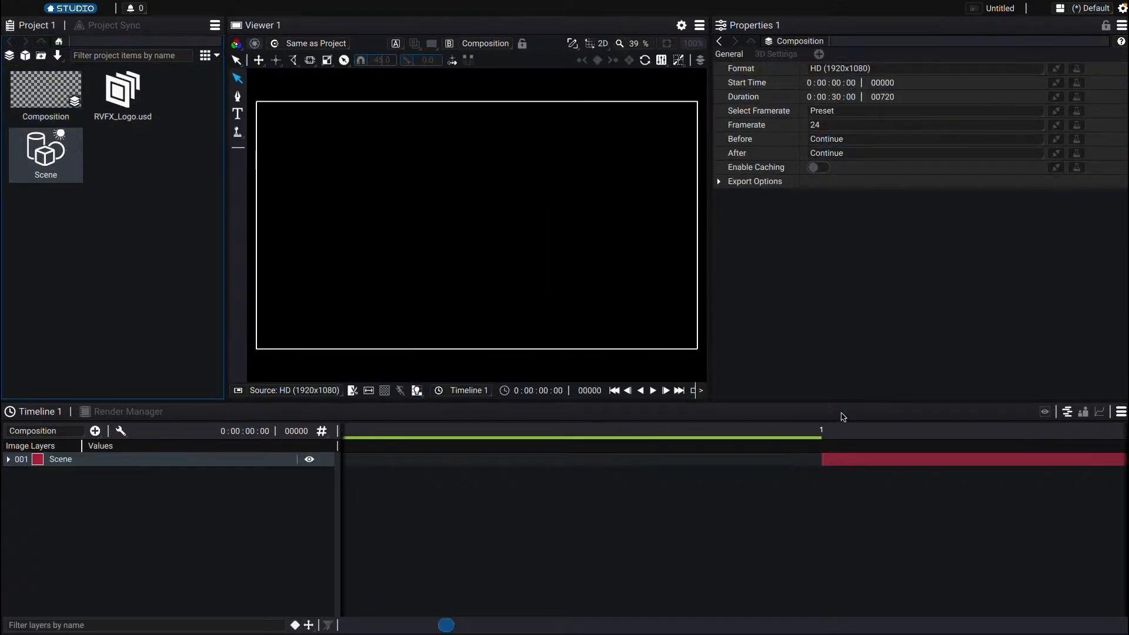
Step: Scrub and play the composition timeline to review the Scene layer
drag(885, 426, 986, 436)
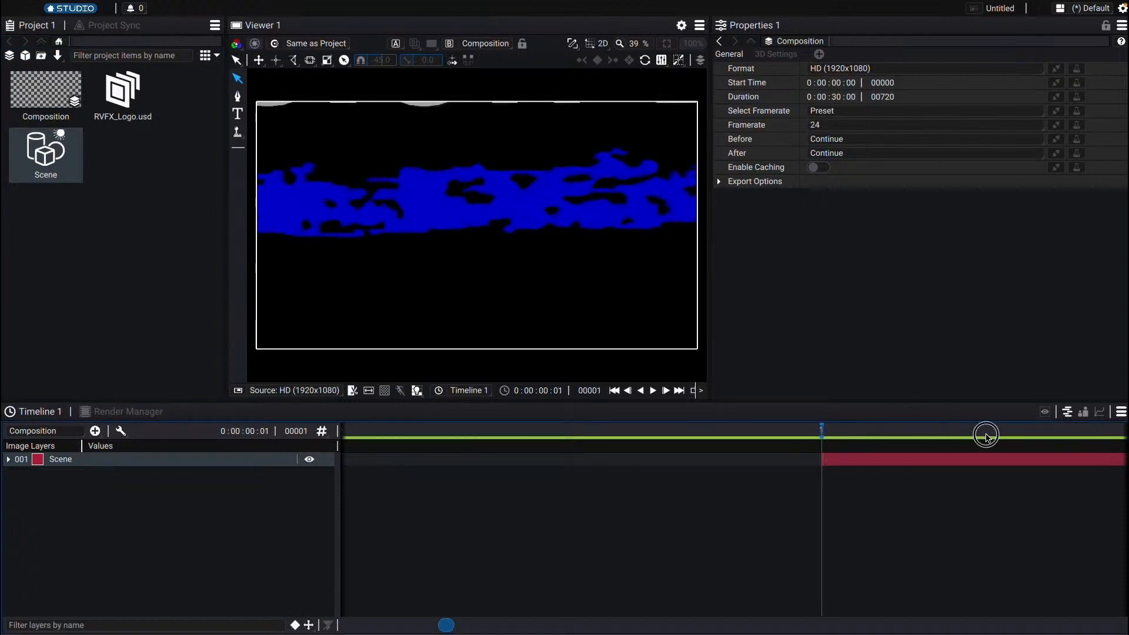
click(905, 416)
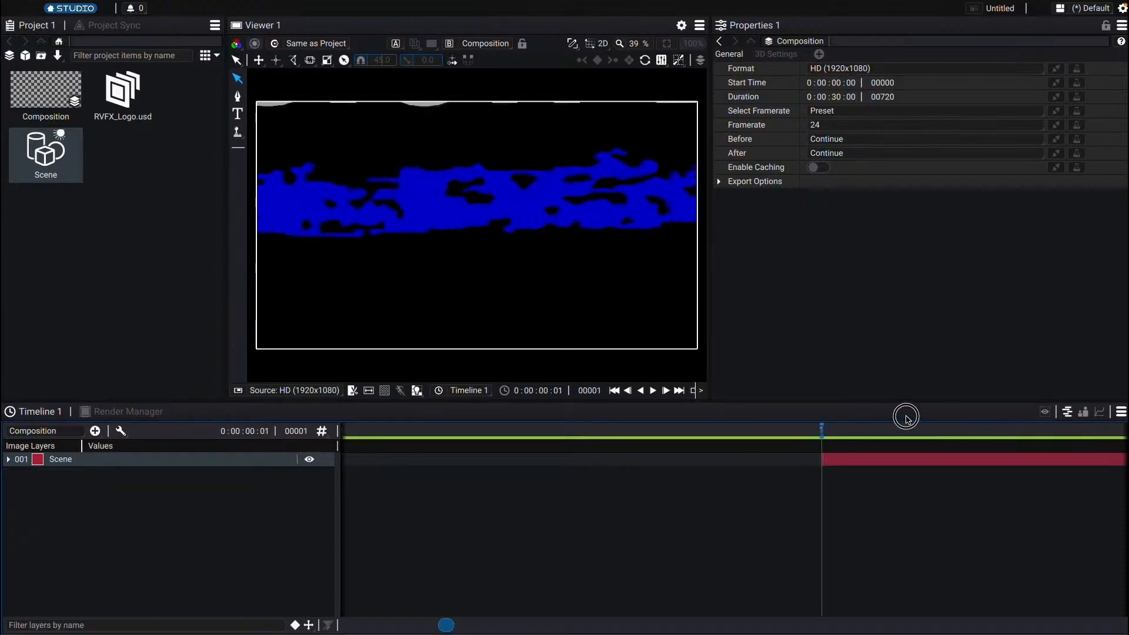
key(space)
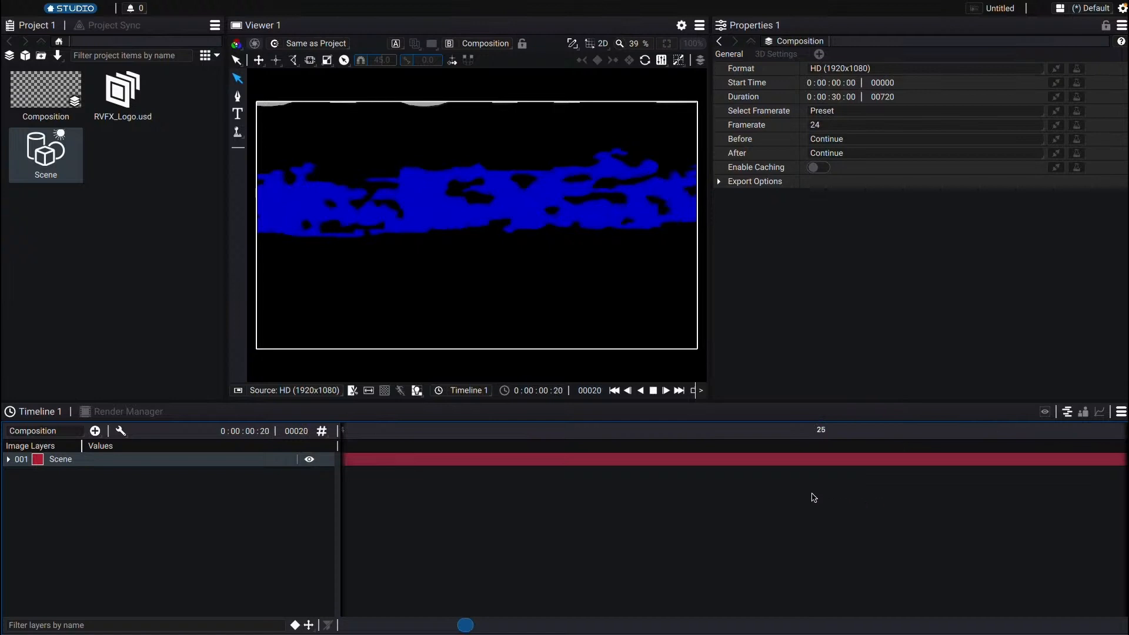
key(space)
scroll(723, 539, down, 10)
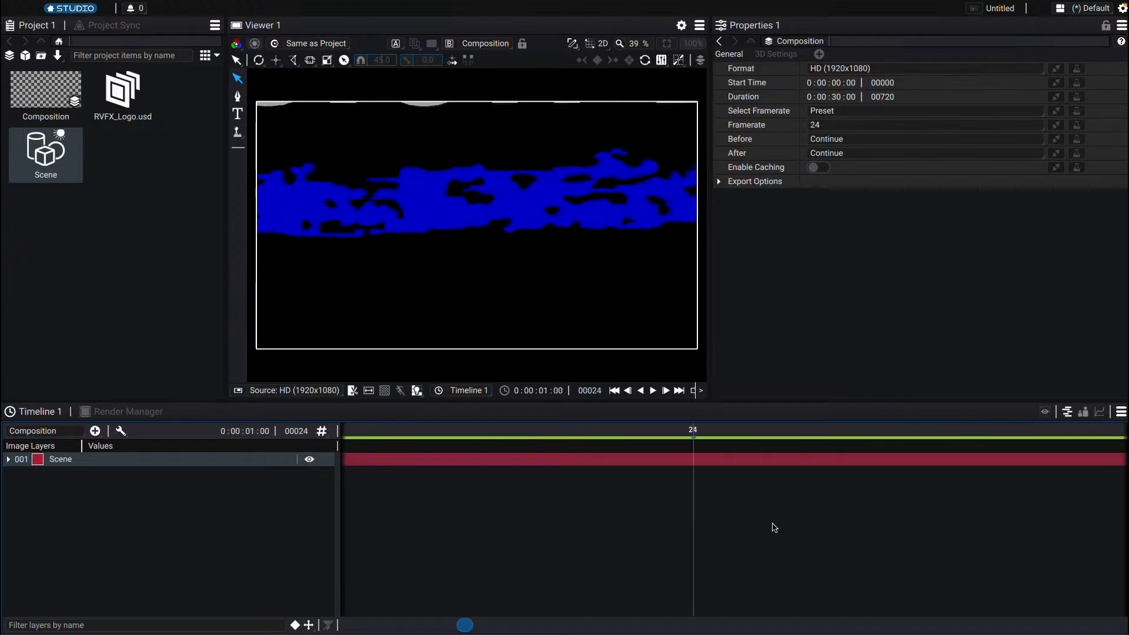
scroll(774, 526, down, 5)
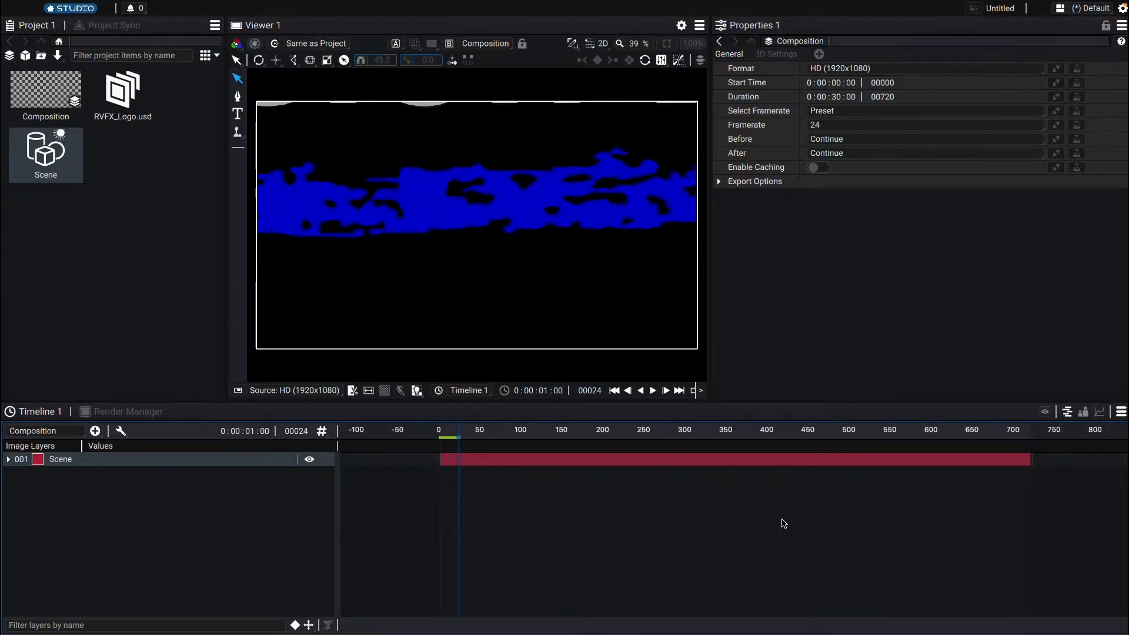
drag(732, 439, 769, 436)
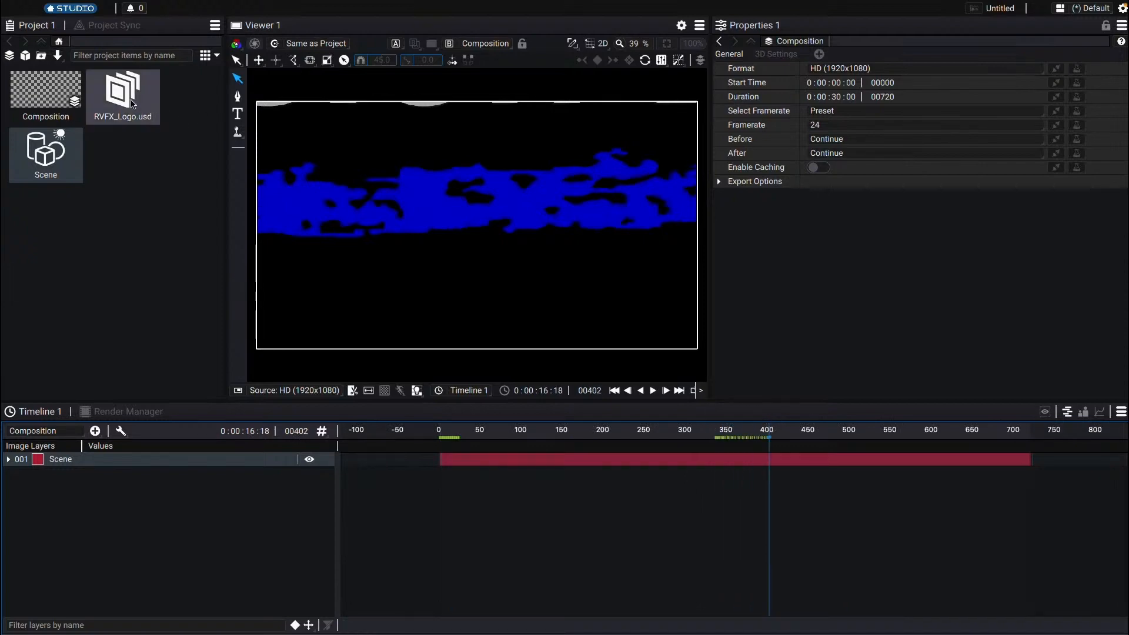
Step: Open the 3D scene and orbit the view to inspect the logo, light and camera
click(128, 98)
double_click(54, 160)
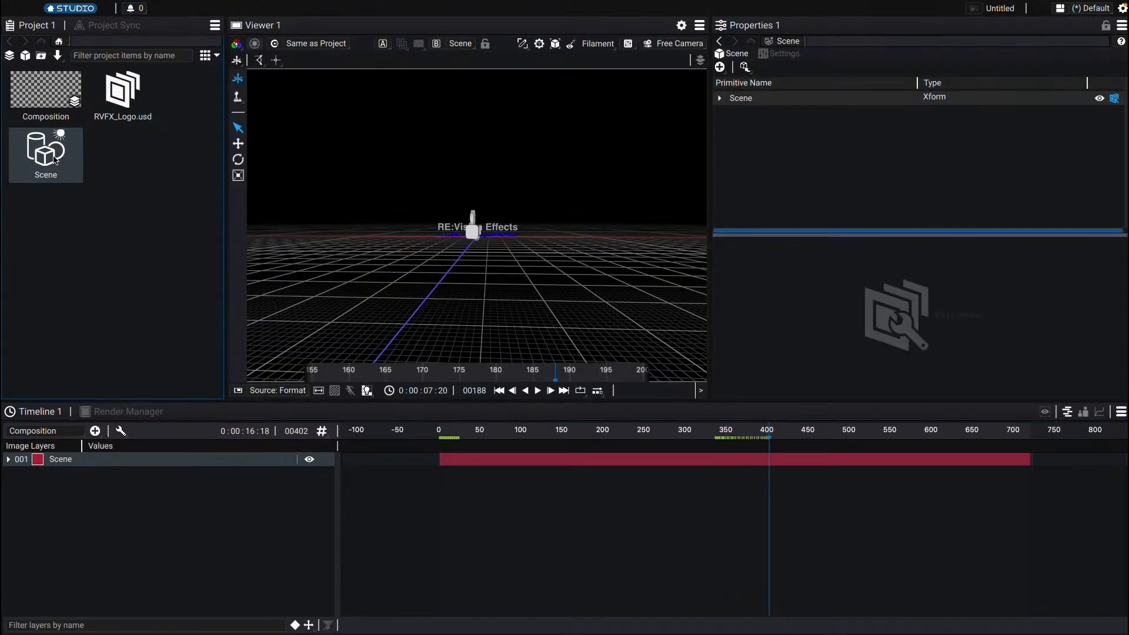
drag(527, 275, 468, 273)
scroll(493, 255, up, 5)
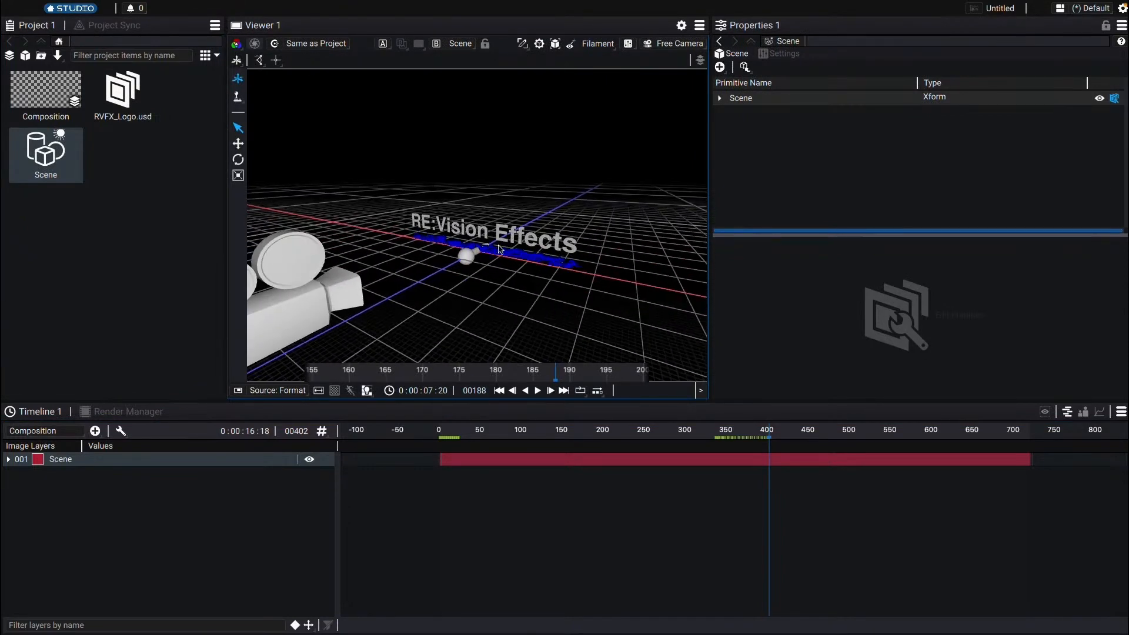
Step: Scrub the composition timeline, then select the logo in the viewer and browse the scene's primitive hierarchy of meshes, light and camera group
drag(515, 428, 686, 429)
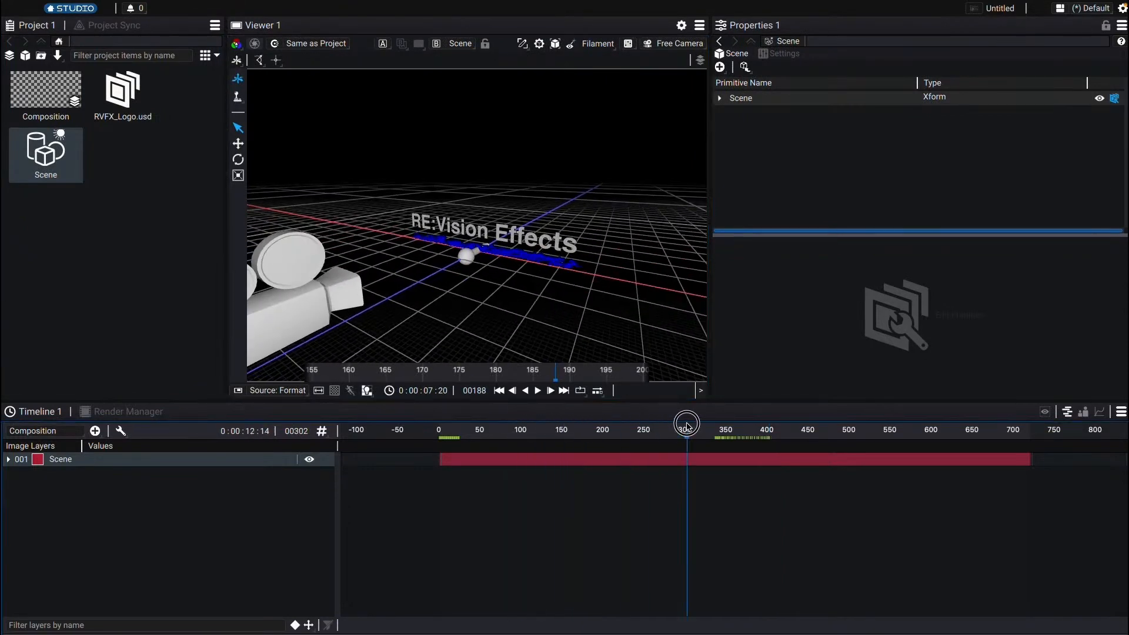
click(544, 236)
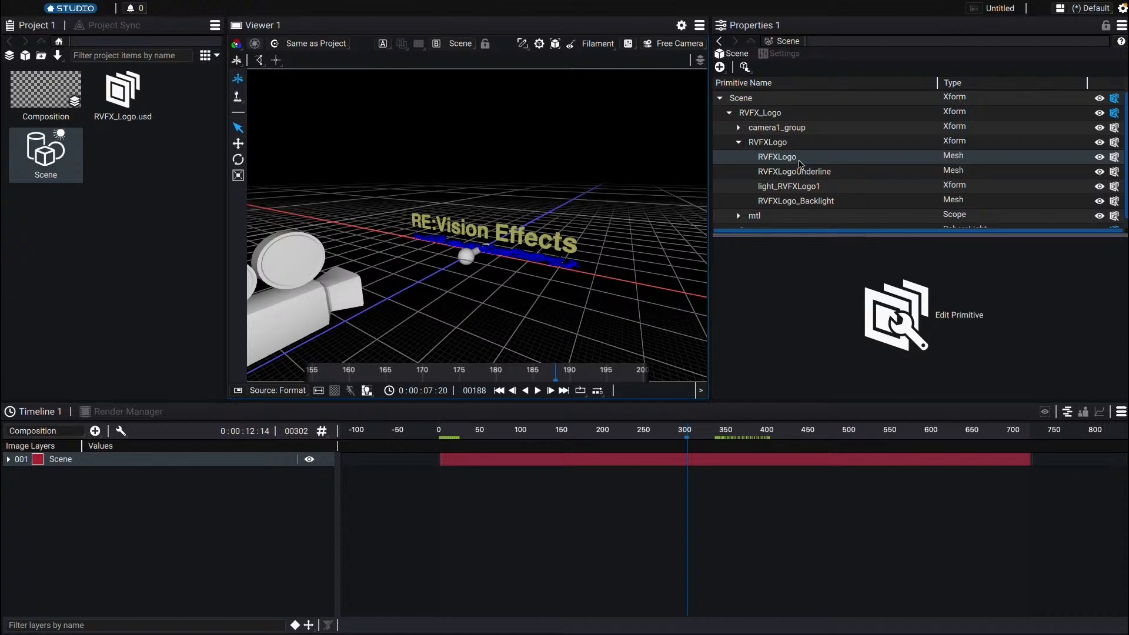
click(824, 171)
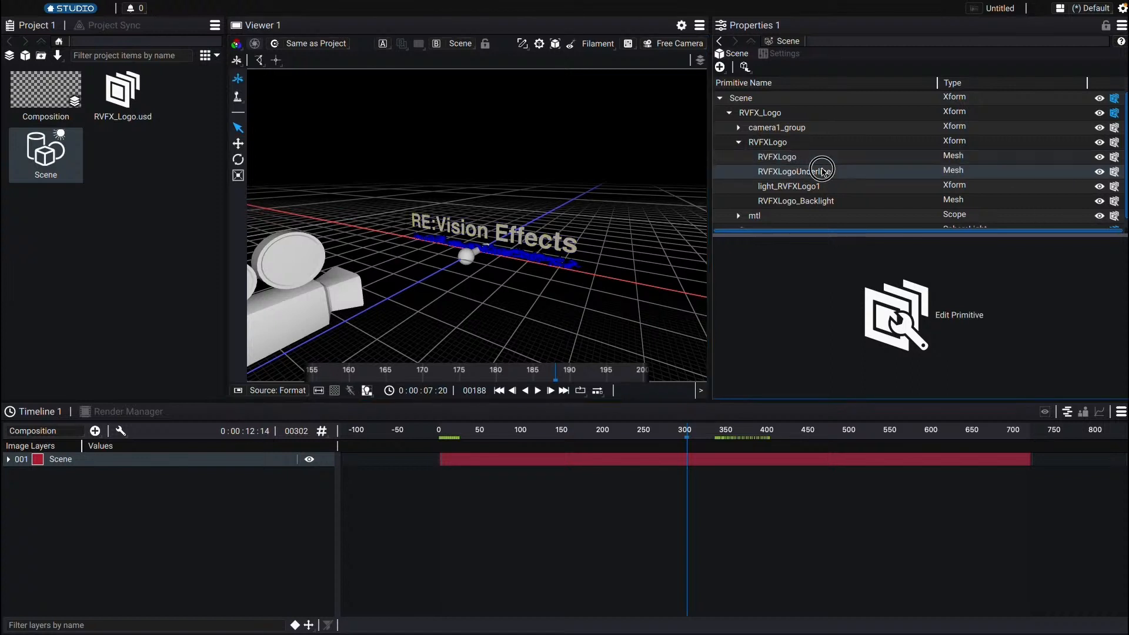
click(823, 186)
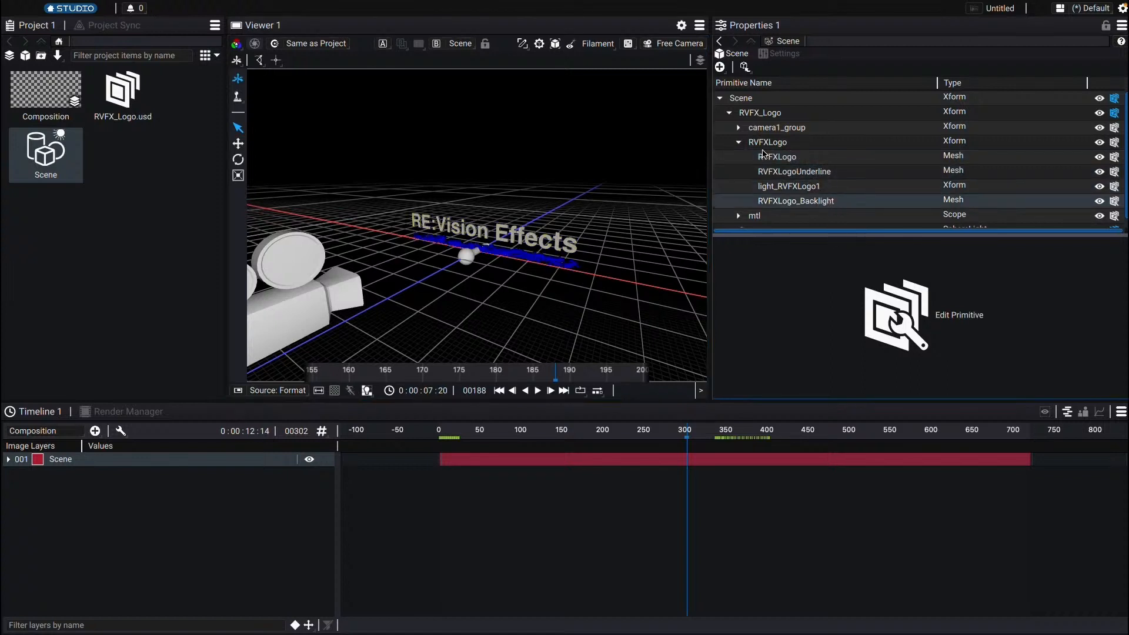
click(739, 142)
click(787, 130)
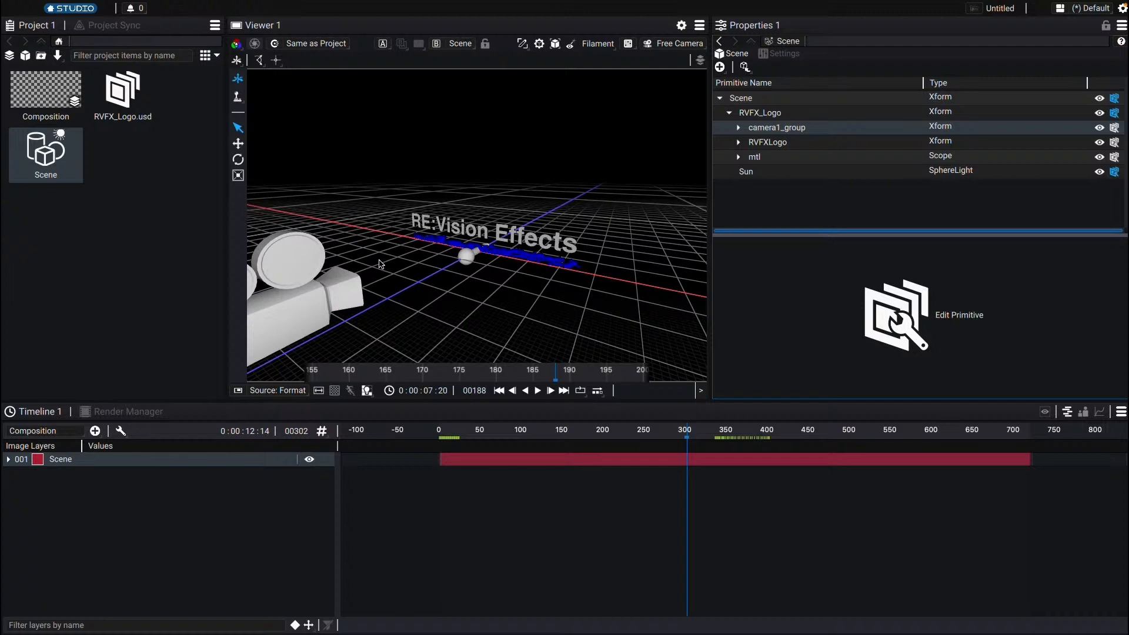
Step: Open the composition, add a Camera layer linked to camera1 from RVFX_Logo.usd, and scrub the timeline to preview through it
click(46, 91)
drag(655, 431, 796, 433)
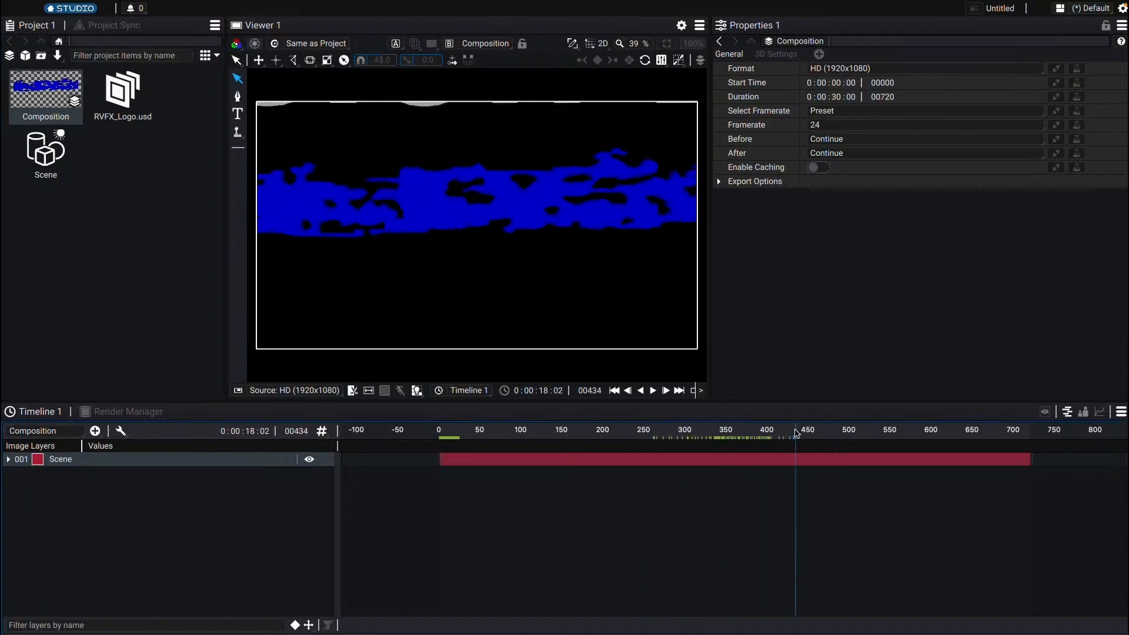
click(95, 431)
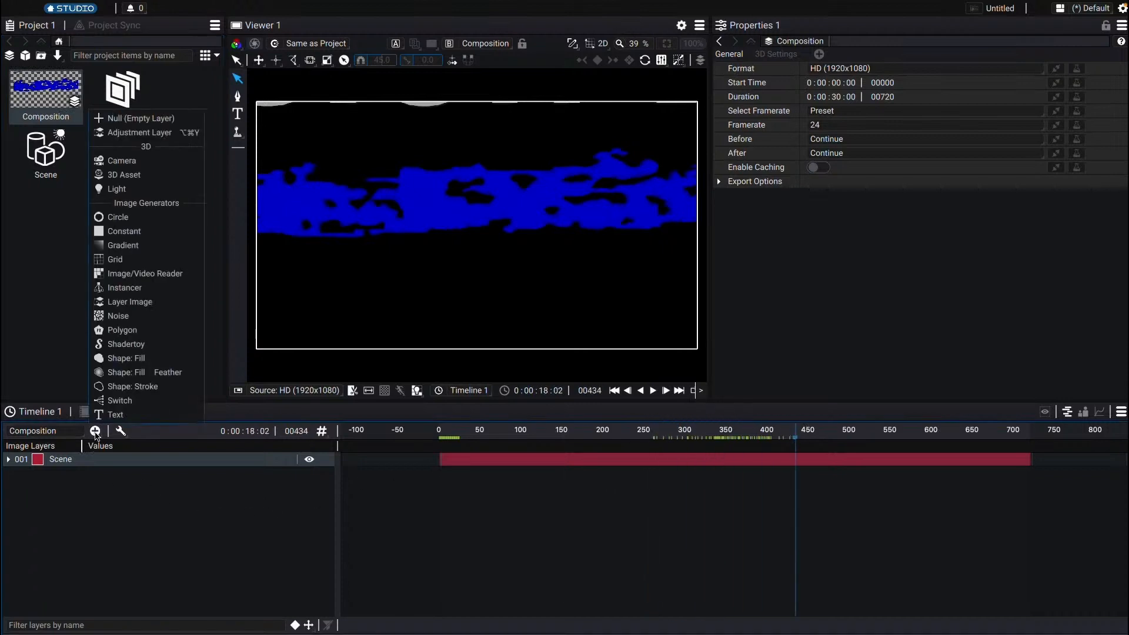
click(137, 165)
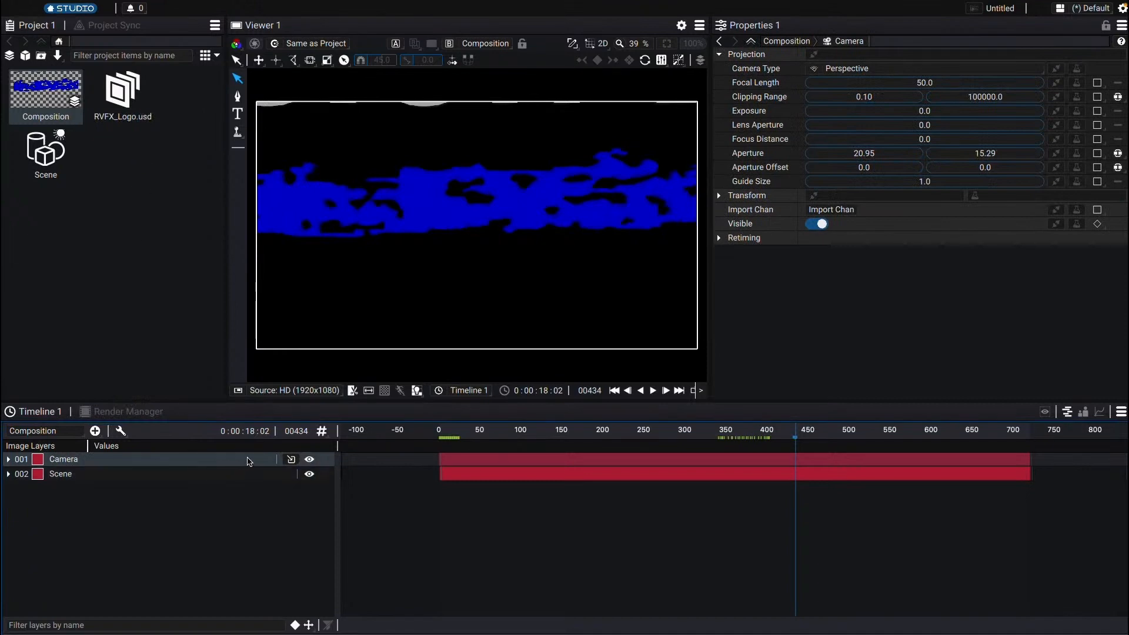
click(290, 459)
mouse_move(306, 475)
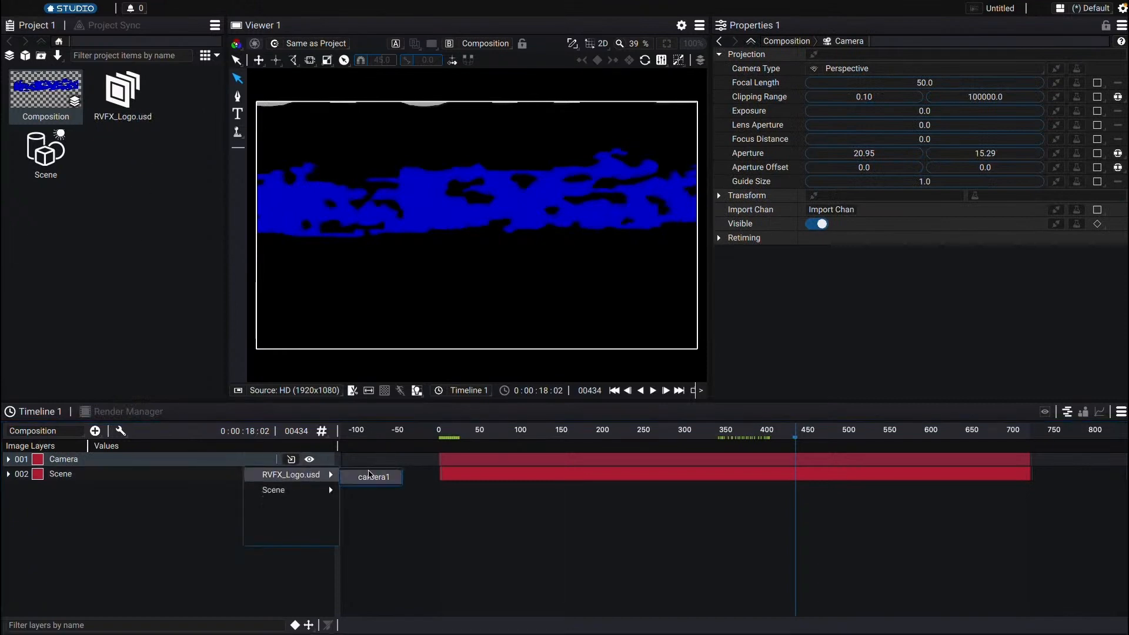
click(370, 477)
click(611, 425)
drag(613, 422, 445, 445)
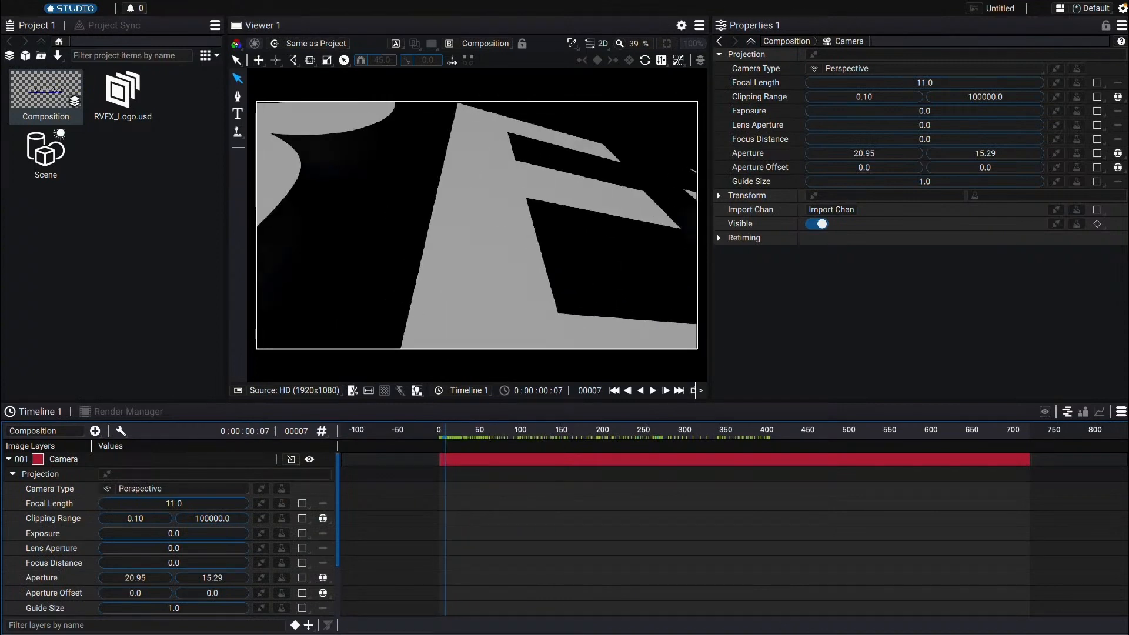
Step: Open the Studio home page, browse the Assets section and view the details of the 3D Left Angle Logo project
click(73, 9)
scroll(414, 334, down, 3)
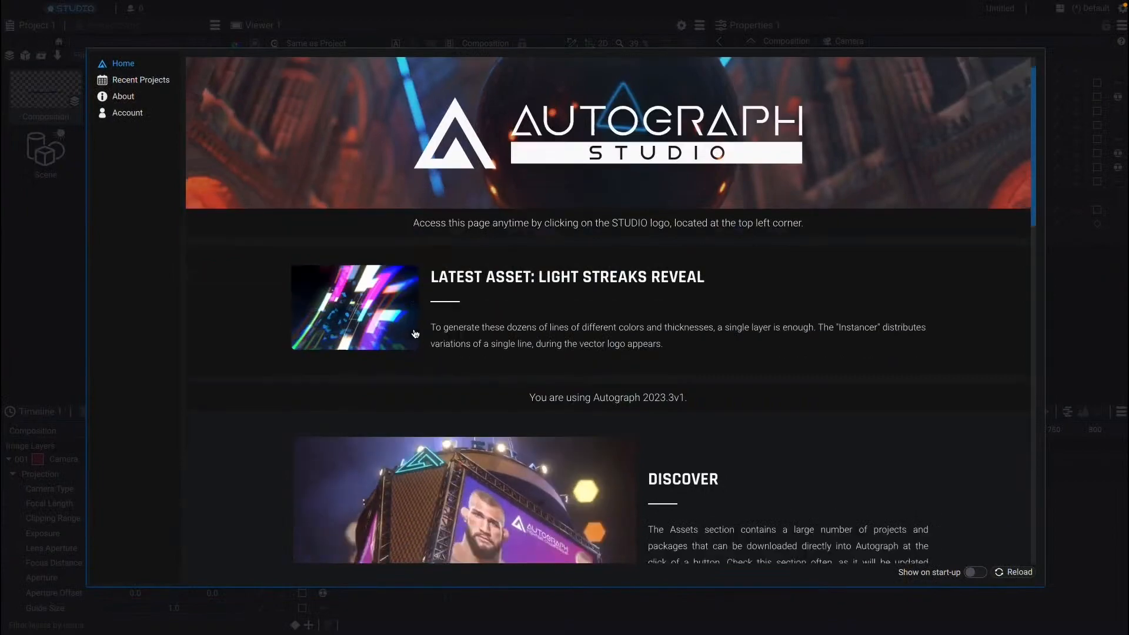
scroll(415, 294, up, 3)
click(292, 73)
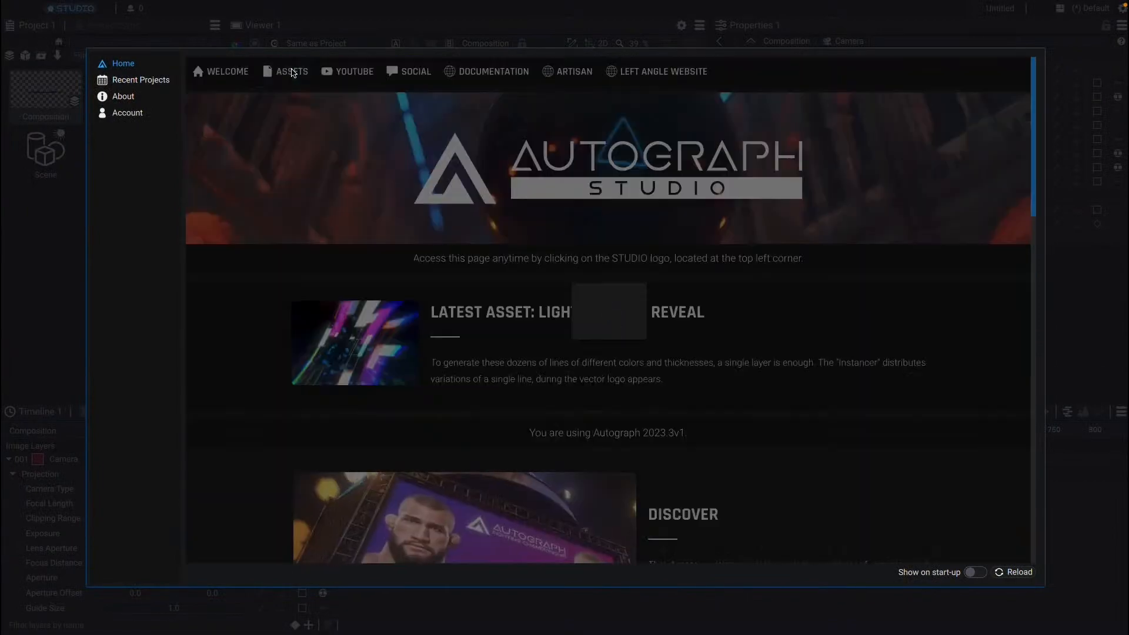
scroll(475, 287, down, 7)
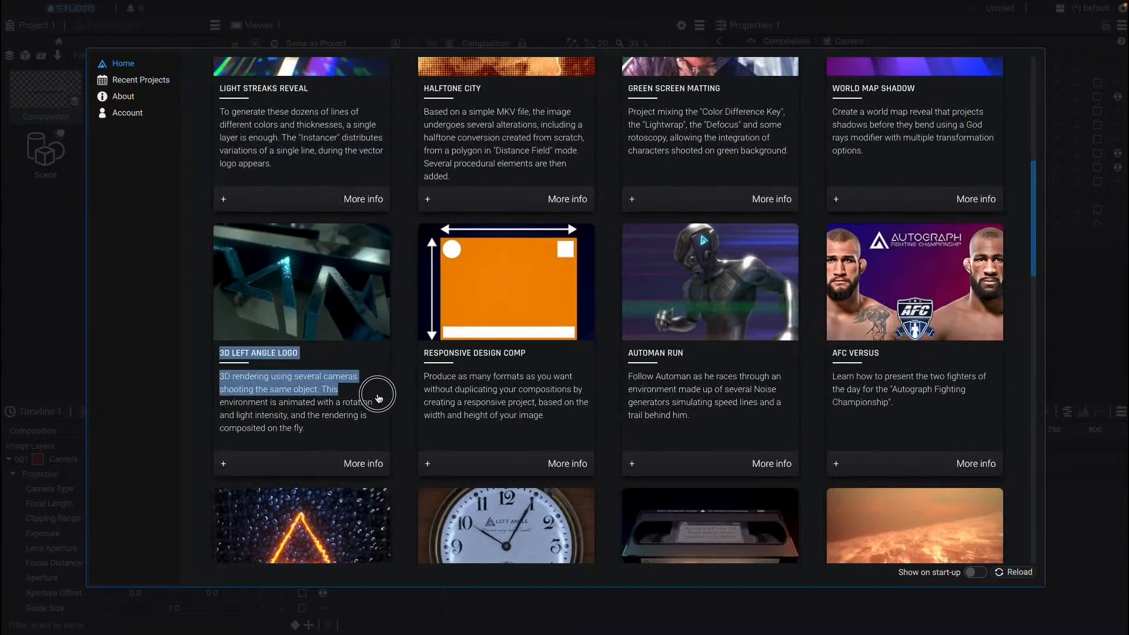
click(365, 459)
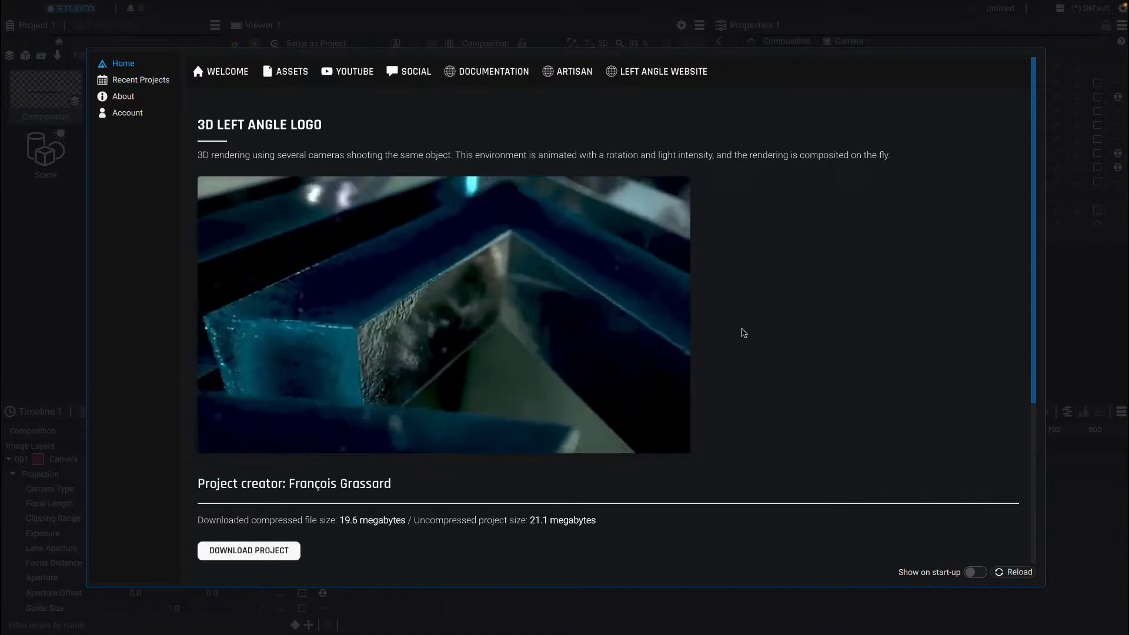
scroll(743, 333, down, 4)
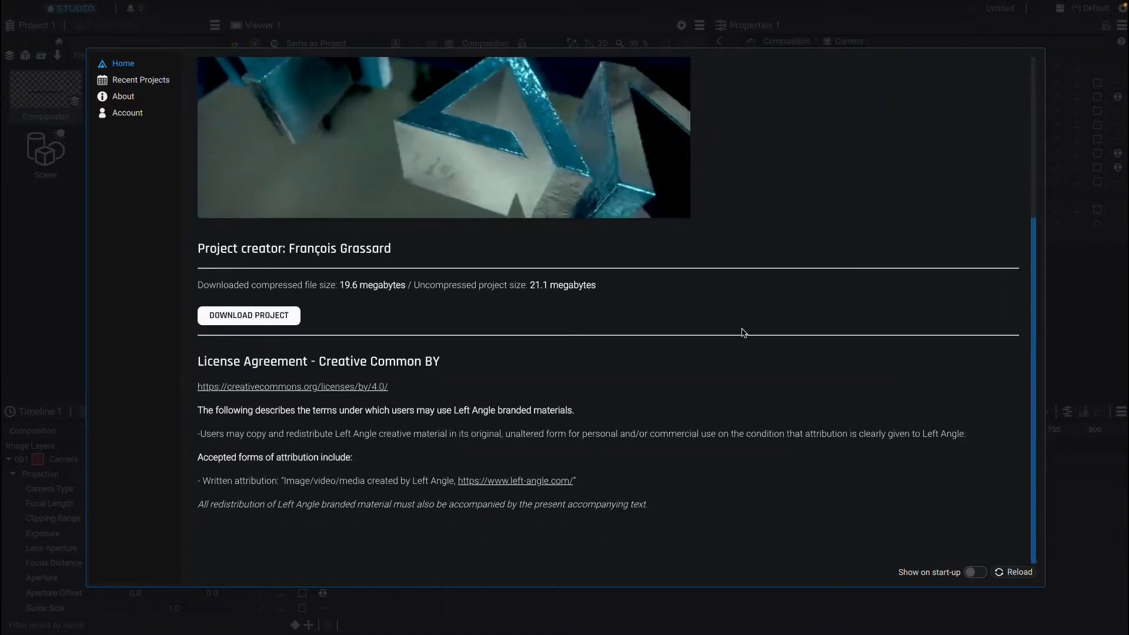
scroll(742, 331, up, 4)
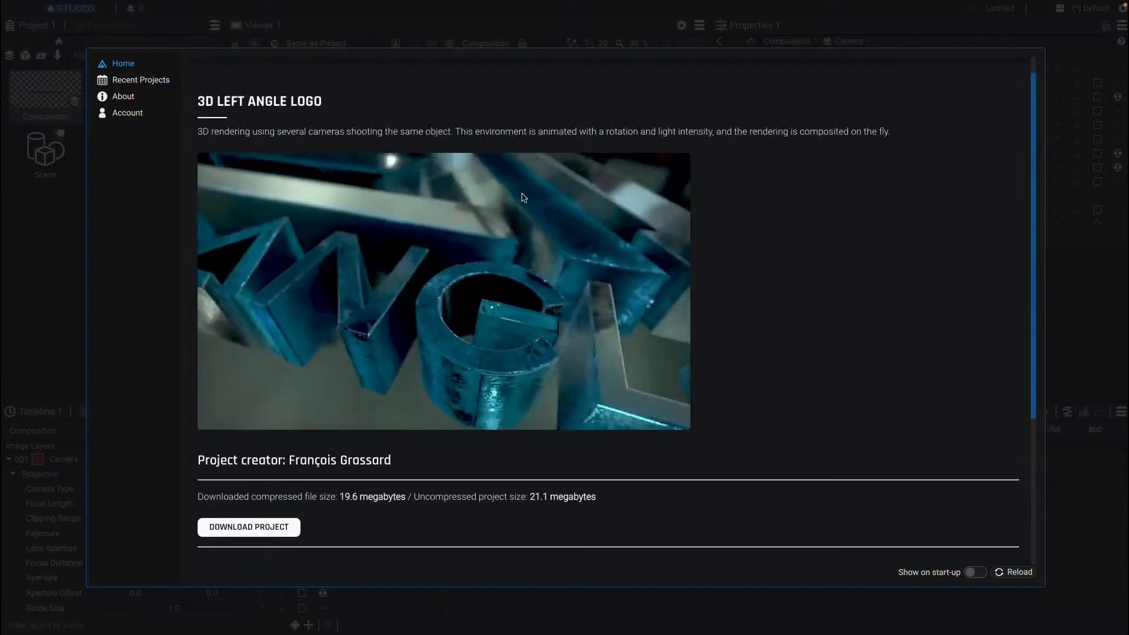
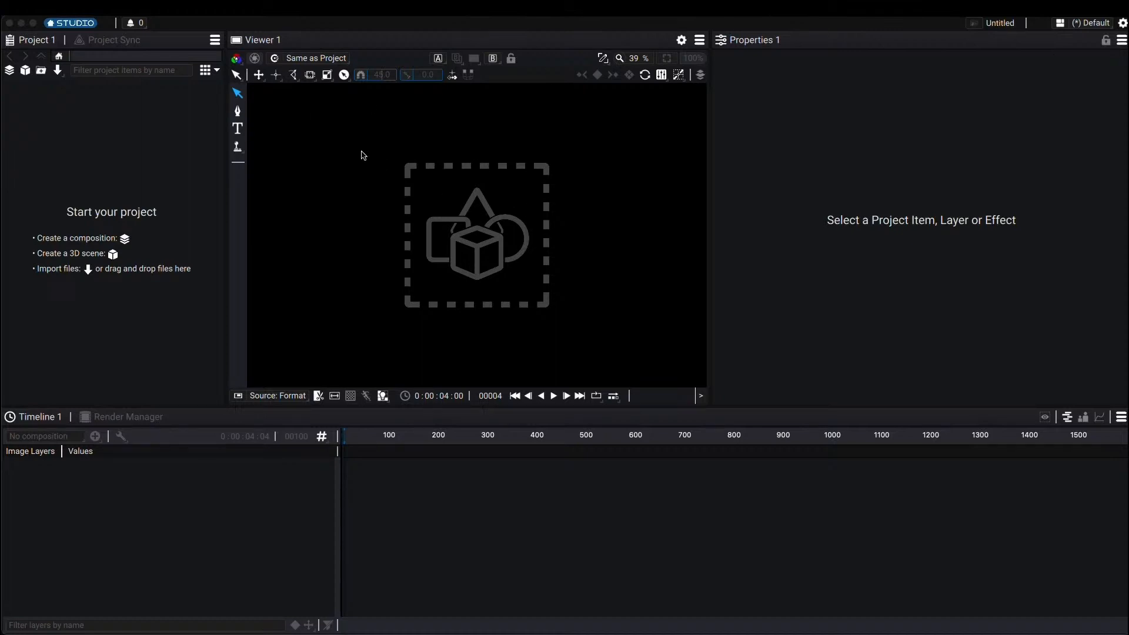
Step: Import the Shoreline.####.jpg image sequence into the project
click(58, 73)
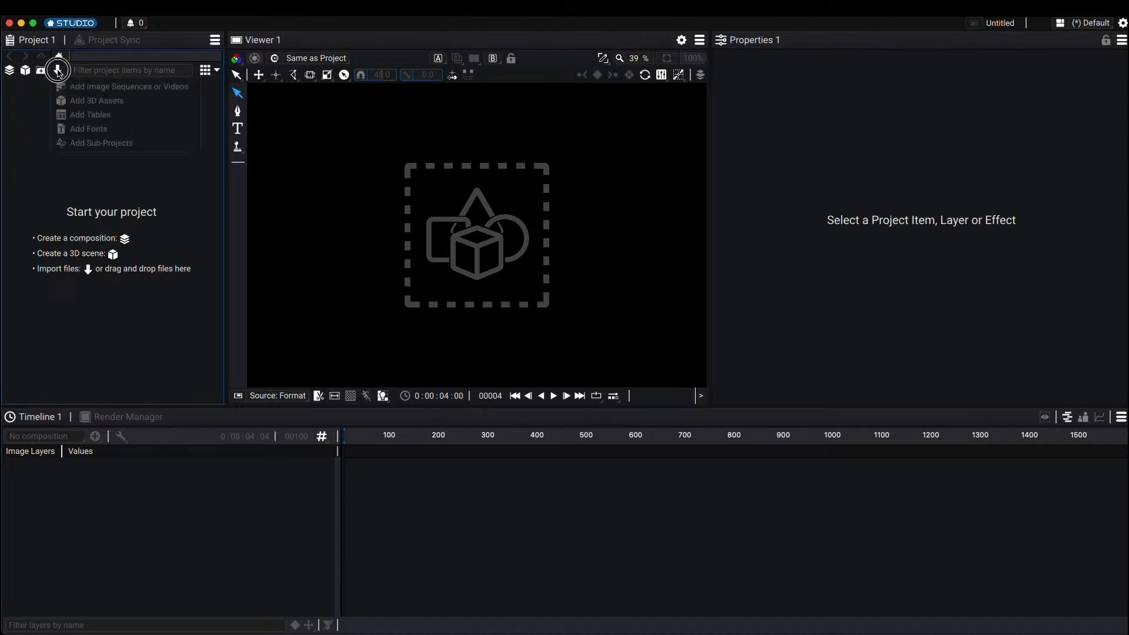
click(103, 87)
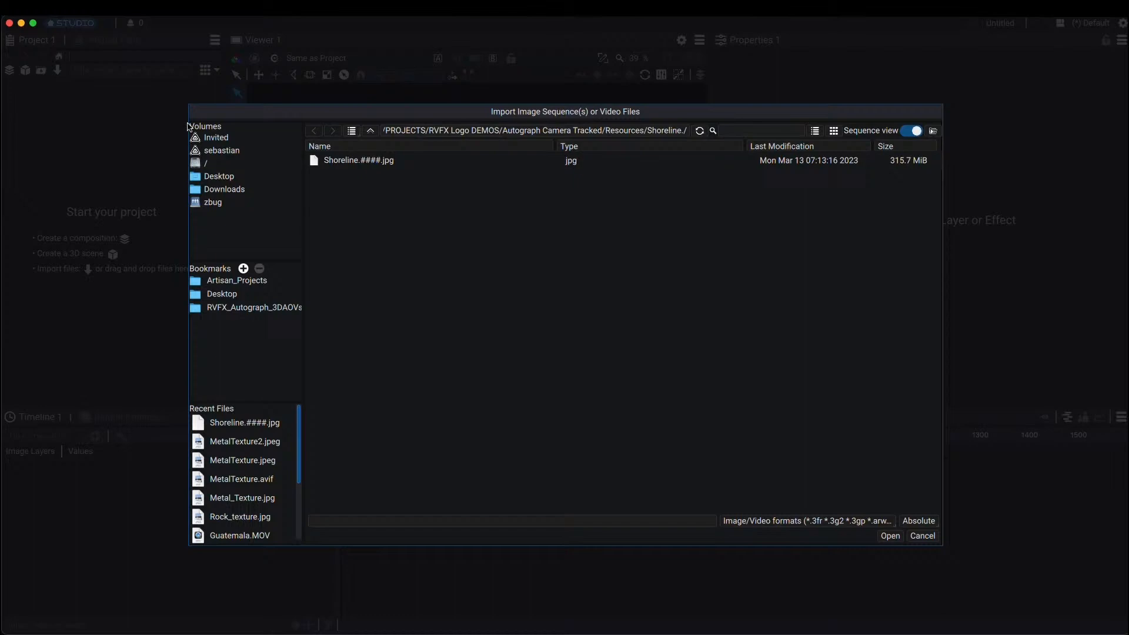
double_click(361, 160)
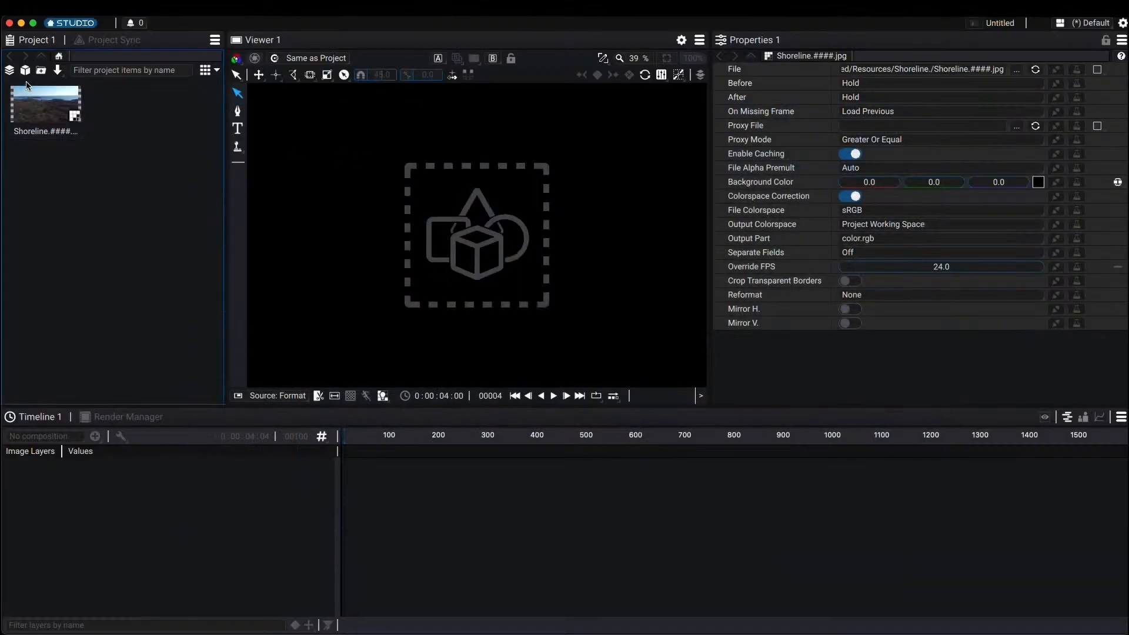
Step: Create a composition from the Shoreline footage and scrub through its timeline
right_click(47, 107)
mouse_move(134, 191)
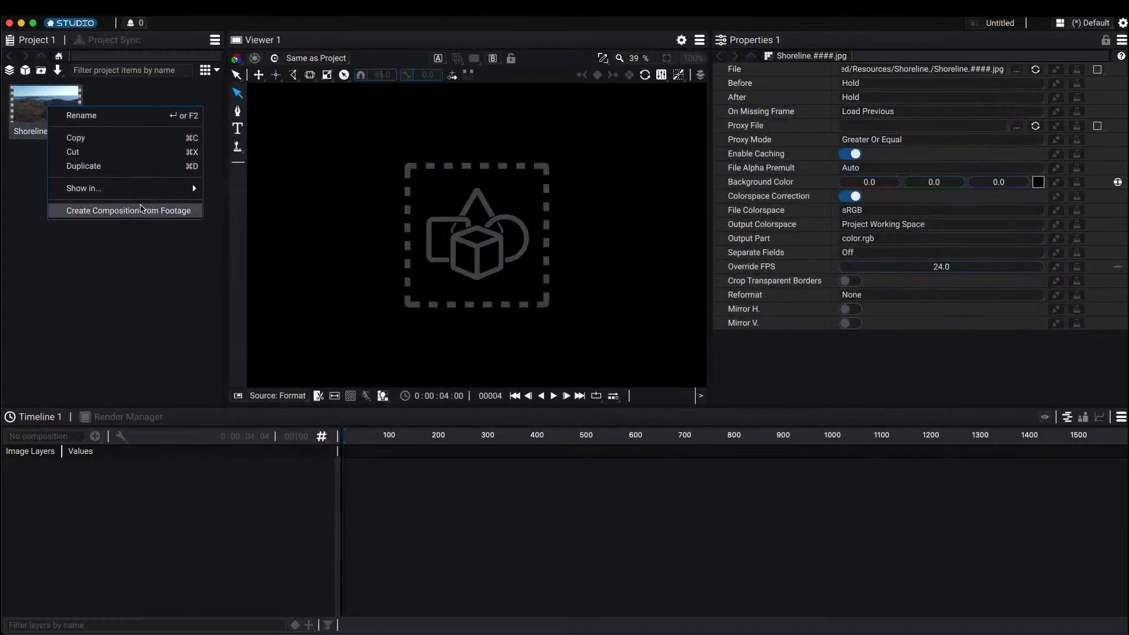
click(141, 210)
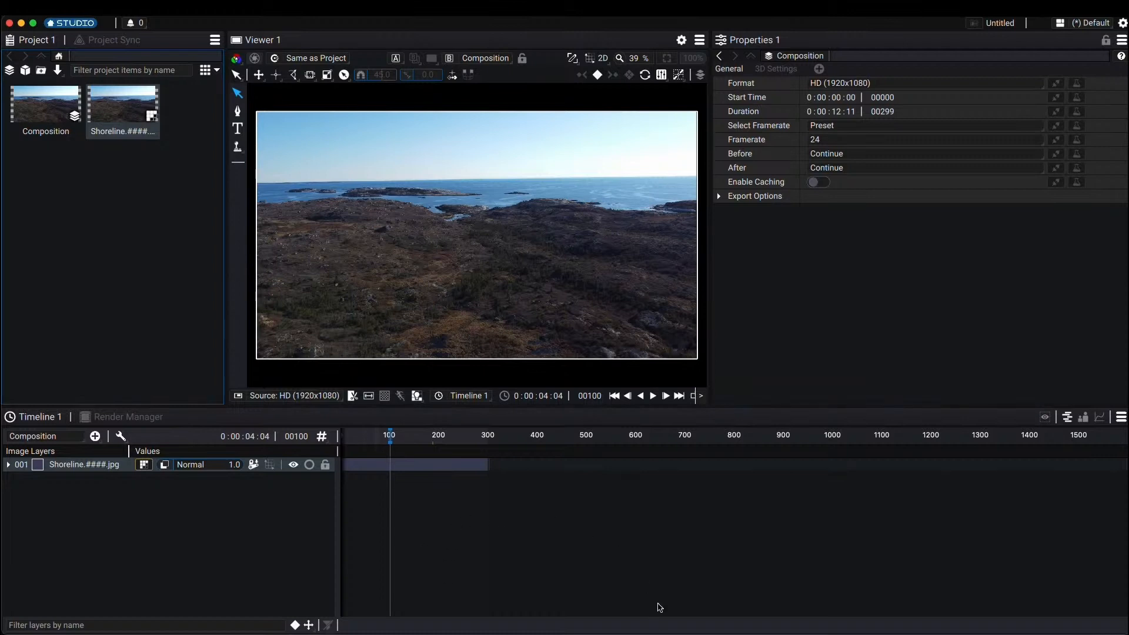
key(backslash)
drag(625, 442, 780, 437)
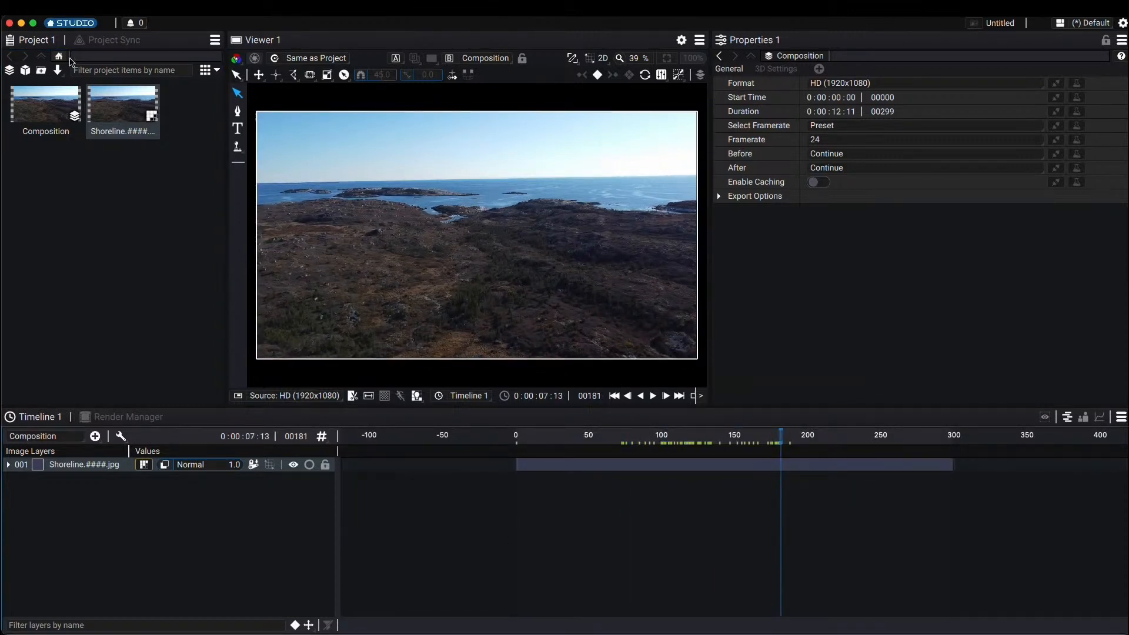
Step: Import the Shoreline.usda file as a 3D scene
click(57, 70)
click(94, 100)
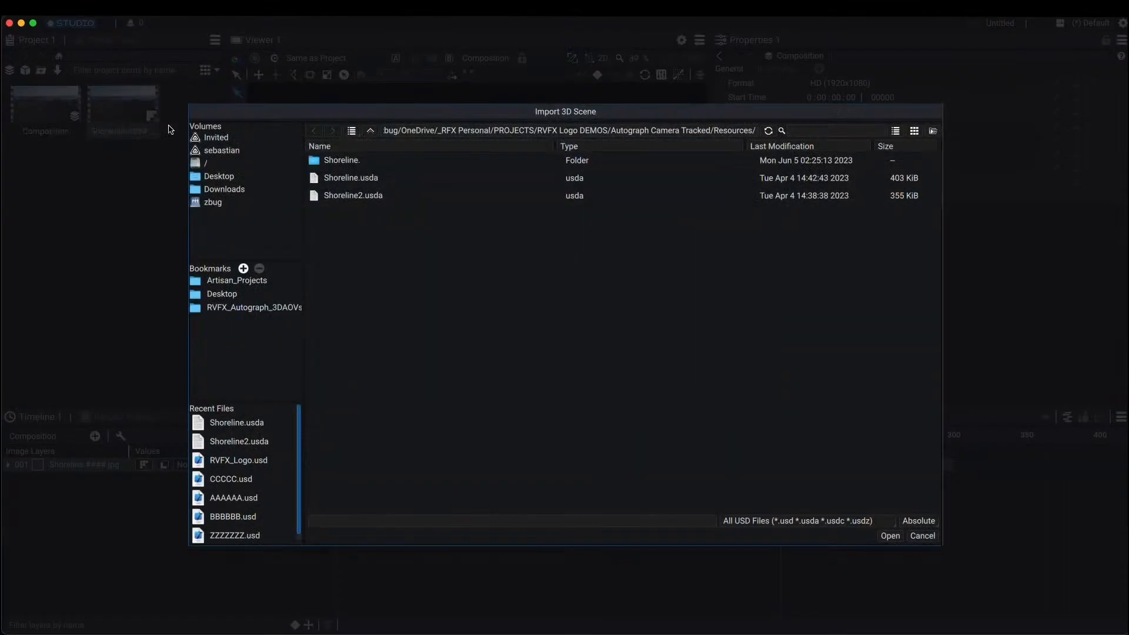
click(379, 176)
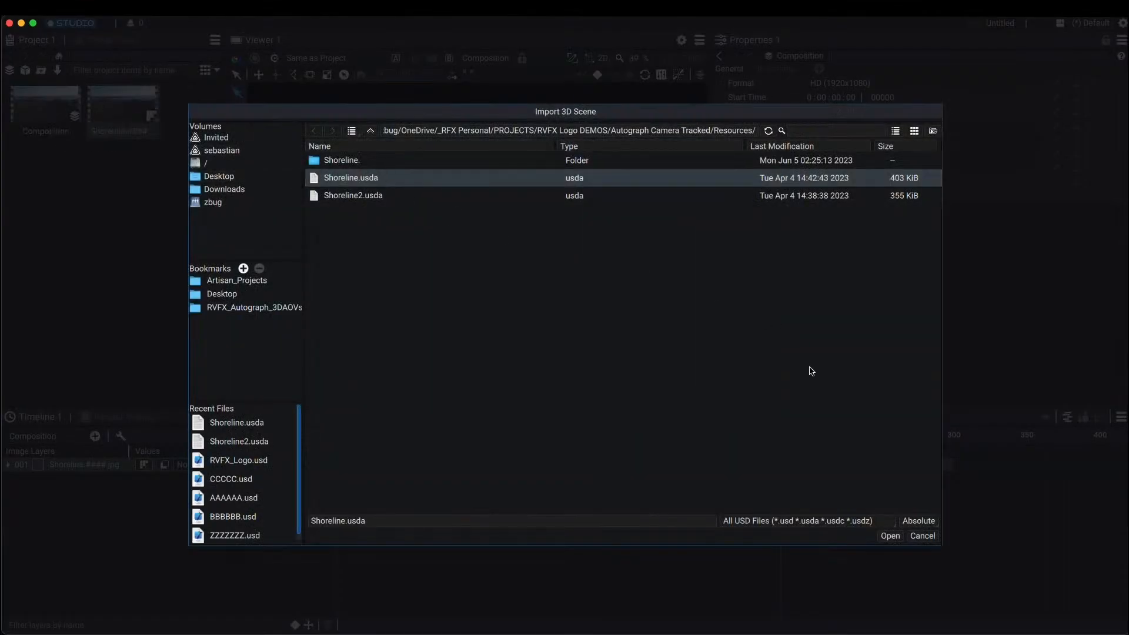
click(899, 537)
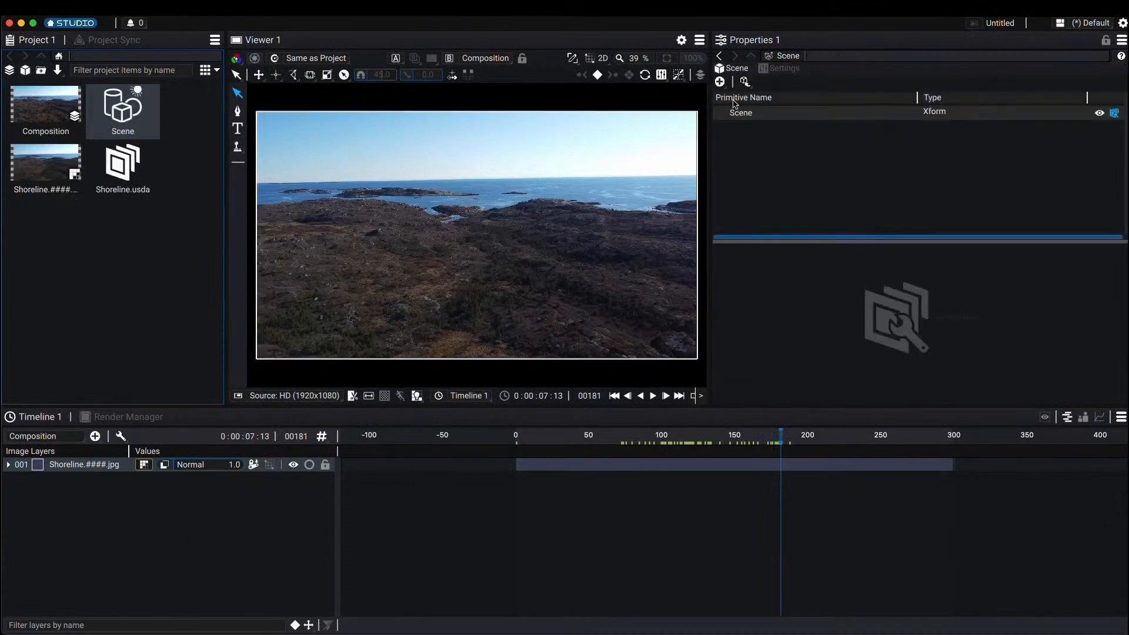
Step: Add the Shoreline.usda asset to the scene's primitives and expand the Scene hierarchy
click(745, 81)
click(782, 100)
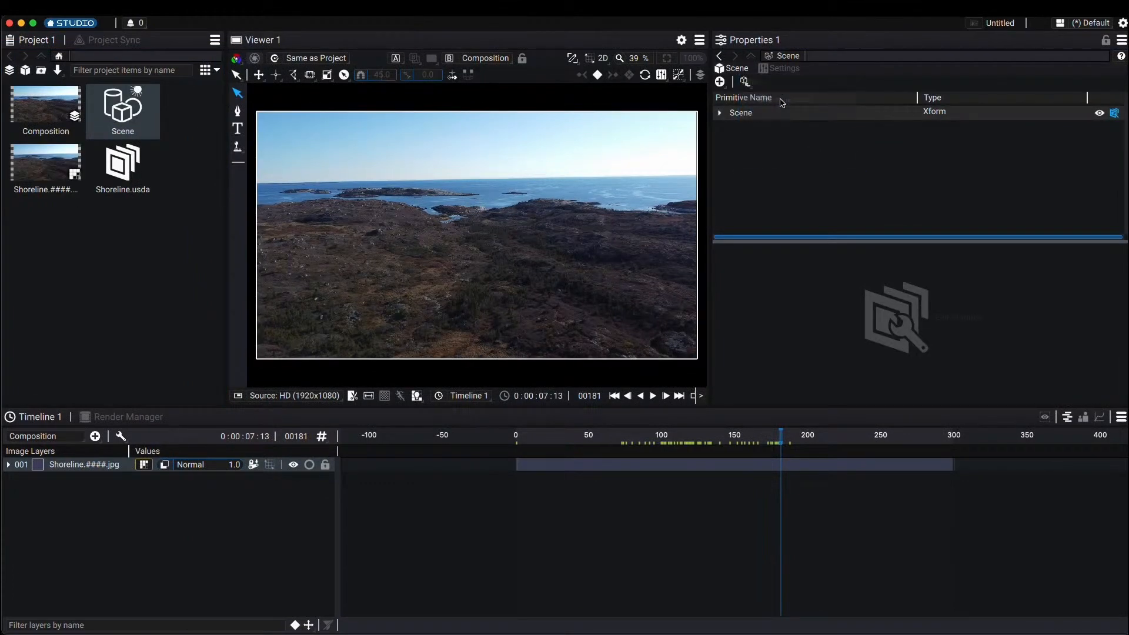
click(719, 113)
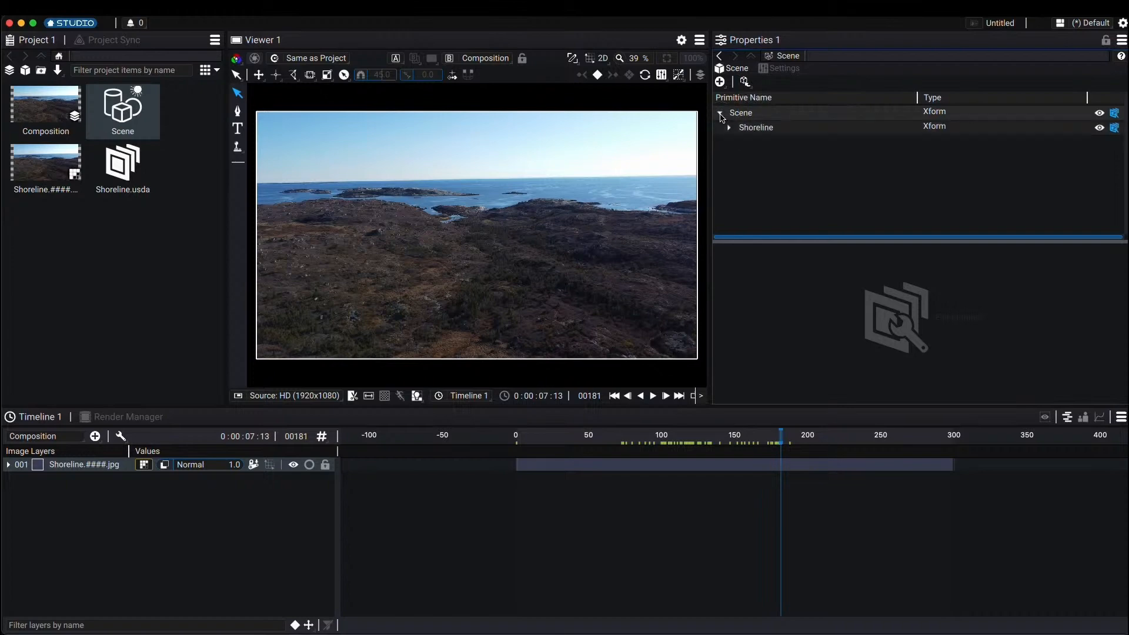
Step: Open the 3D scene in the viewer and expand the Shoreline primitive's children
double_click(141, 106)
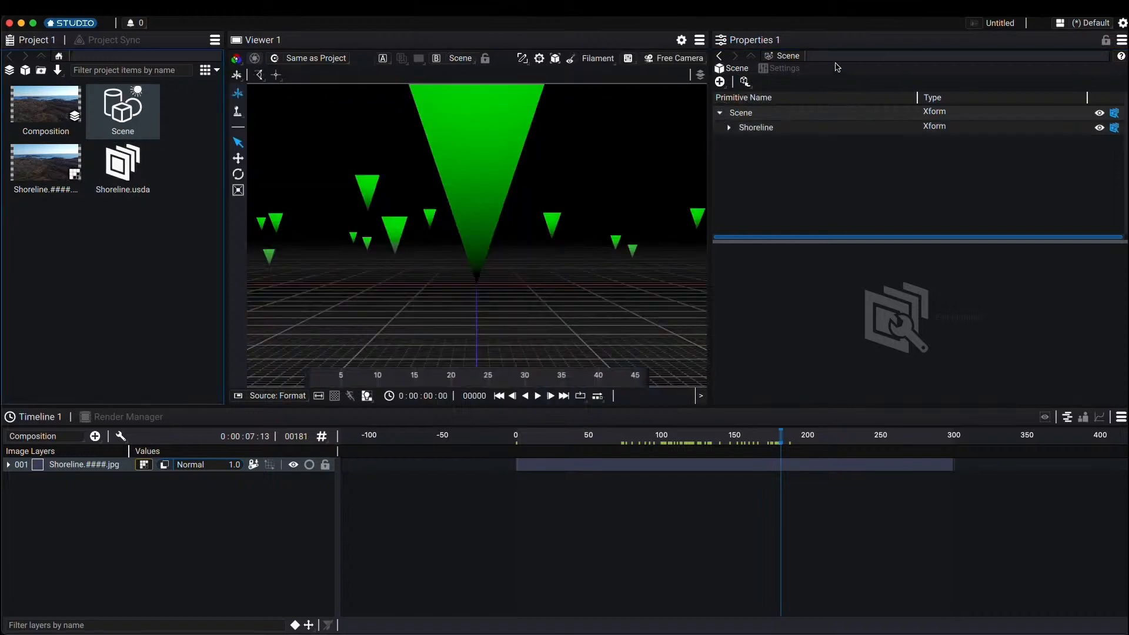
click(729, 128)
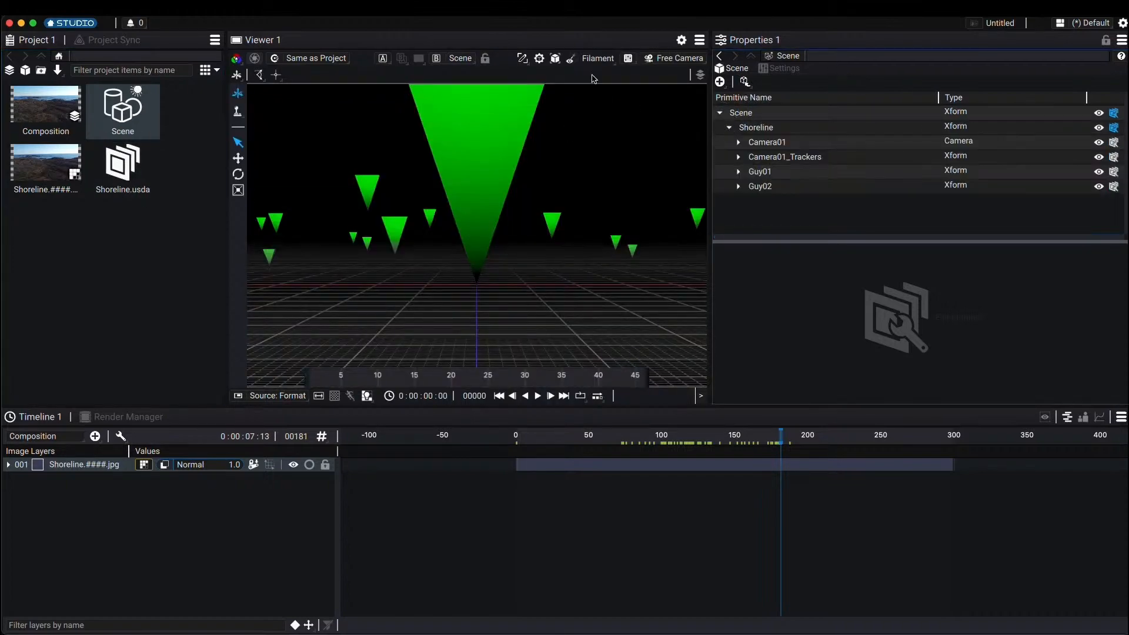
Step: Switch the scene viewer to look through Camera01, then expand and collapse Camera01 in the hierarchy
click(677, 57)
click(680, 112)
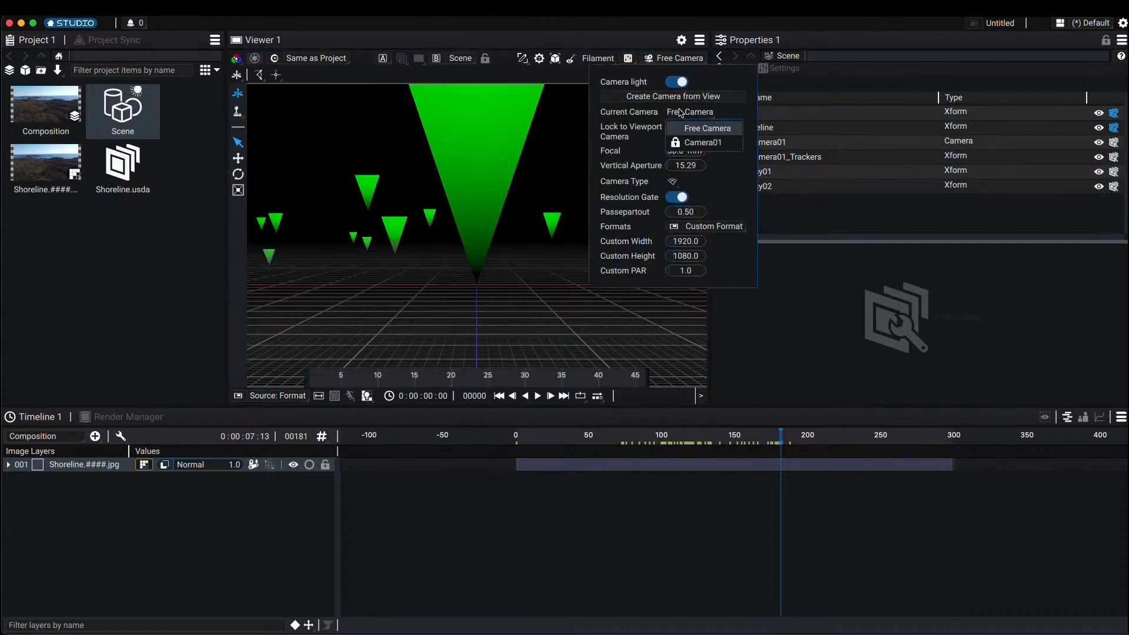
click(700, 142)
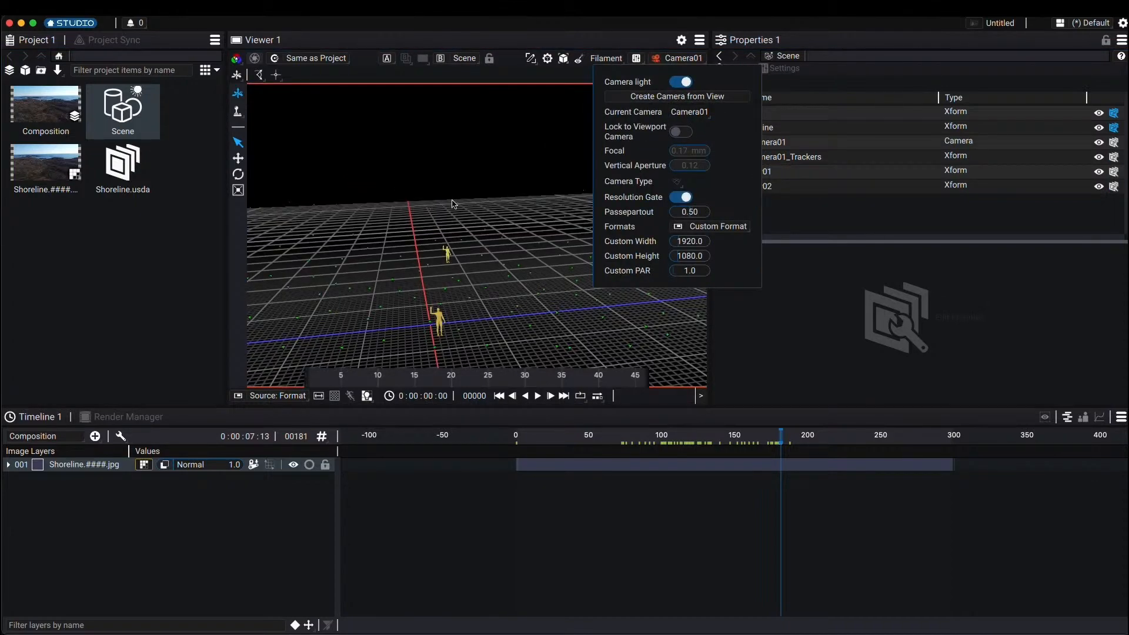
click(193, 257)
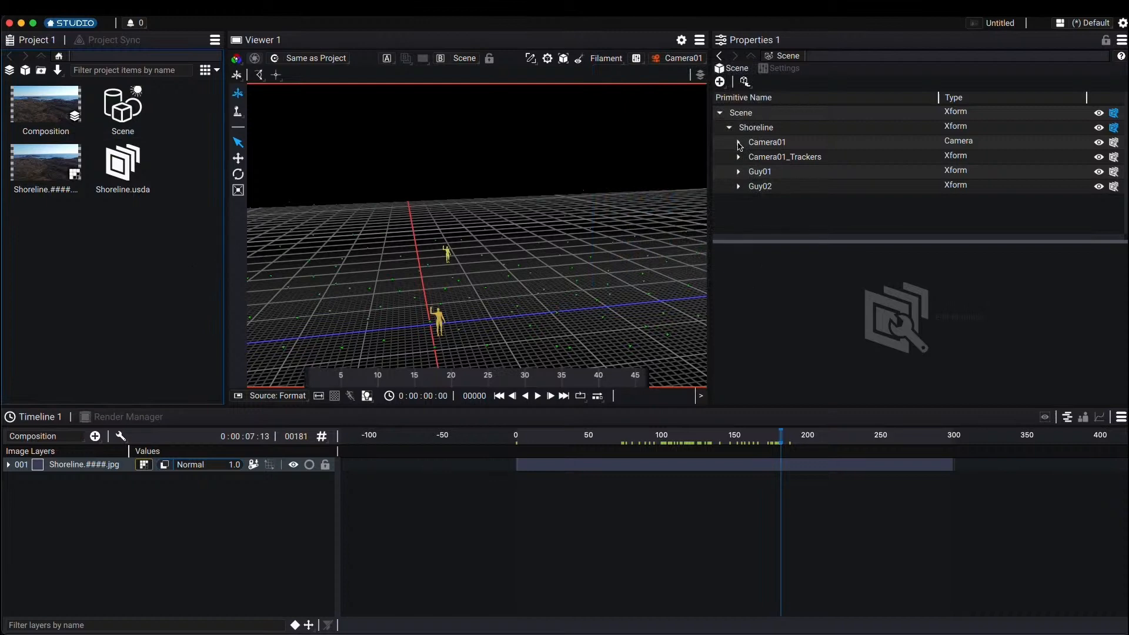
click(738, 142)
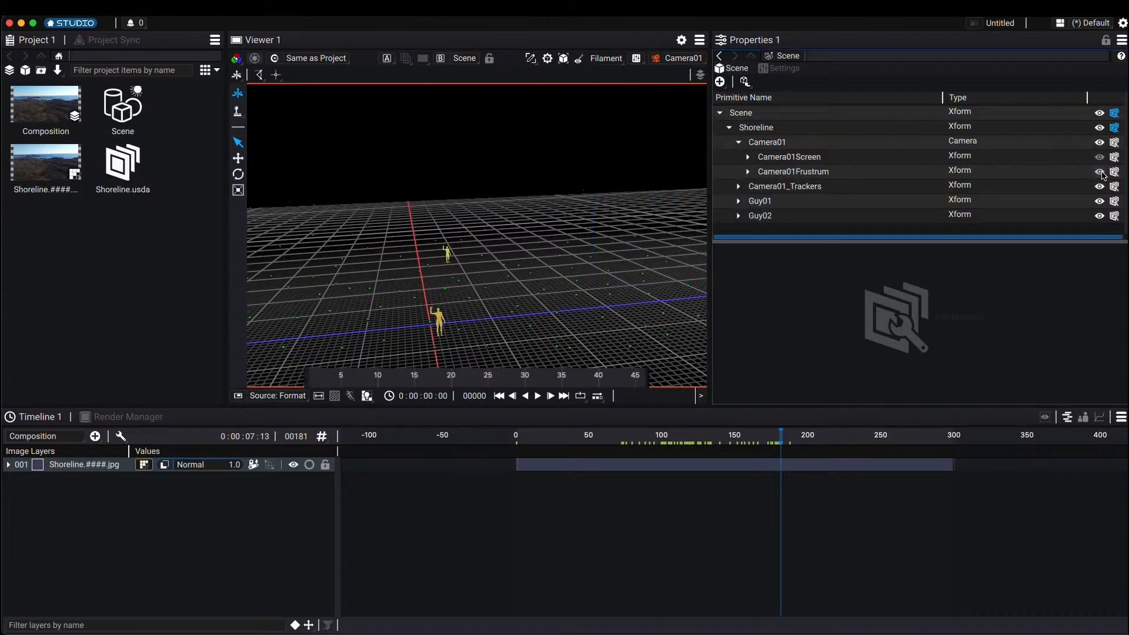
click(738, 143)
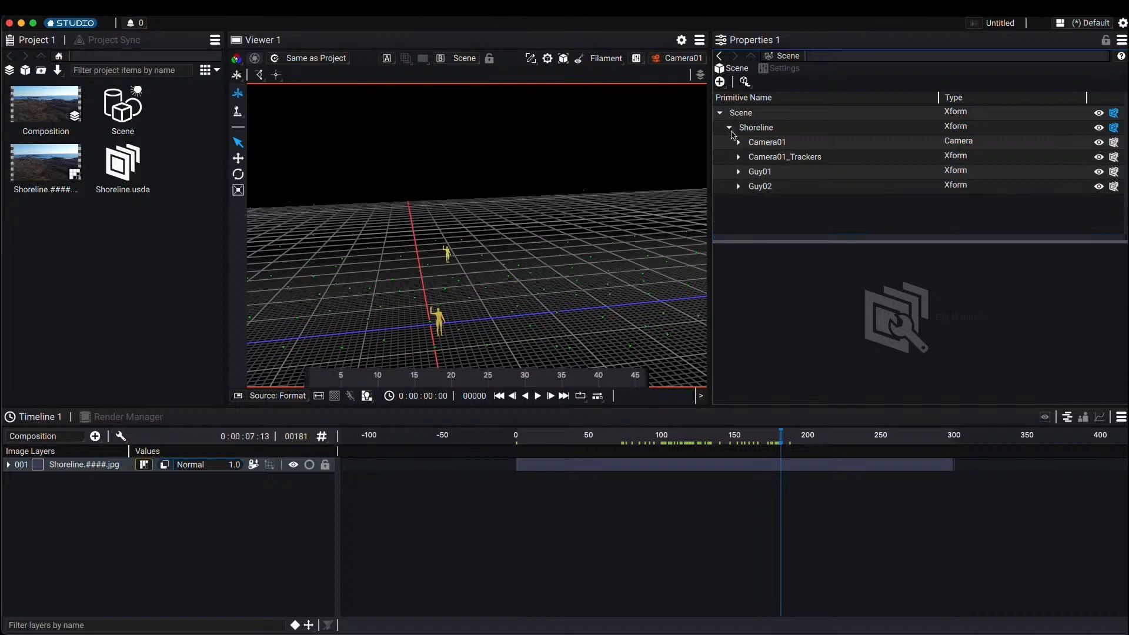
Step: Add the Scene as a layer in the composition and open the composition
drag(109, 117, 97, 457)
double_click(45, 107)
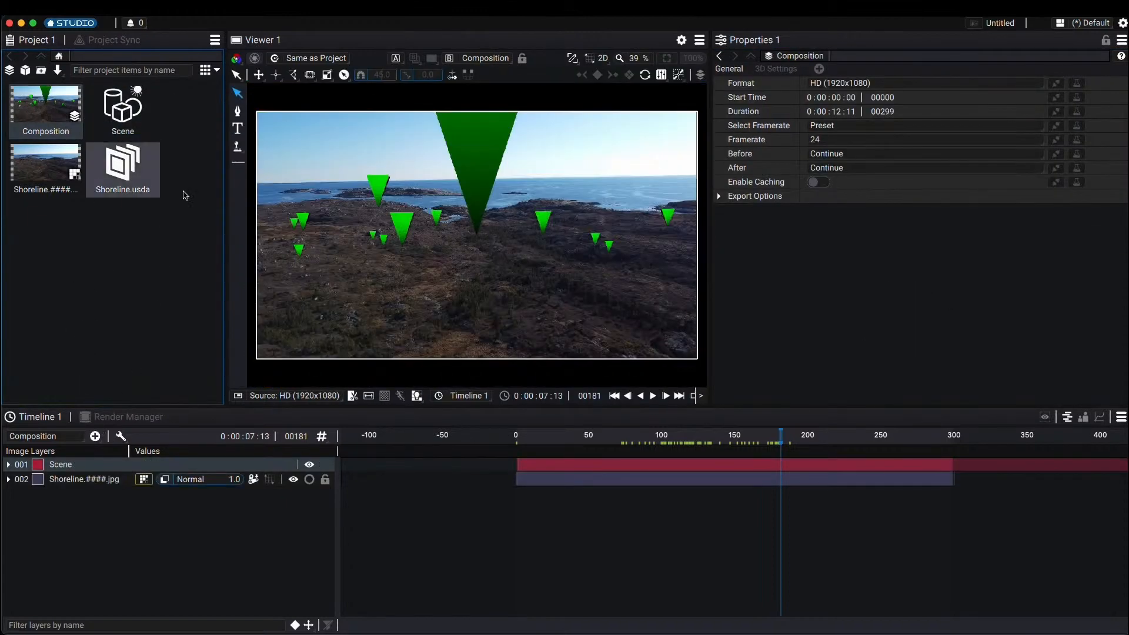
Step: Add a Camera layer to the composition and link it to Camera01 from Shoreline.usda
click(558, 436)
drag(557, 435, 813, 436)
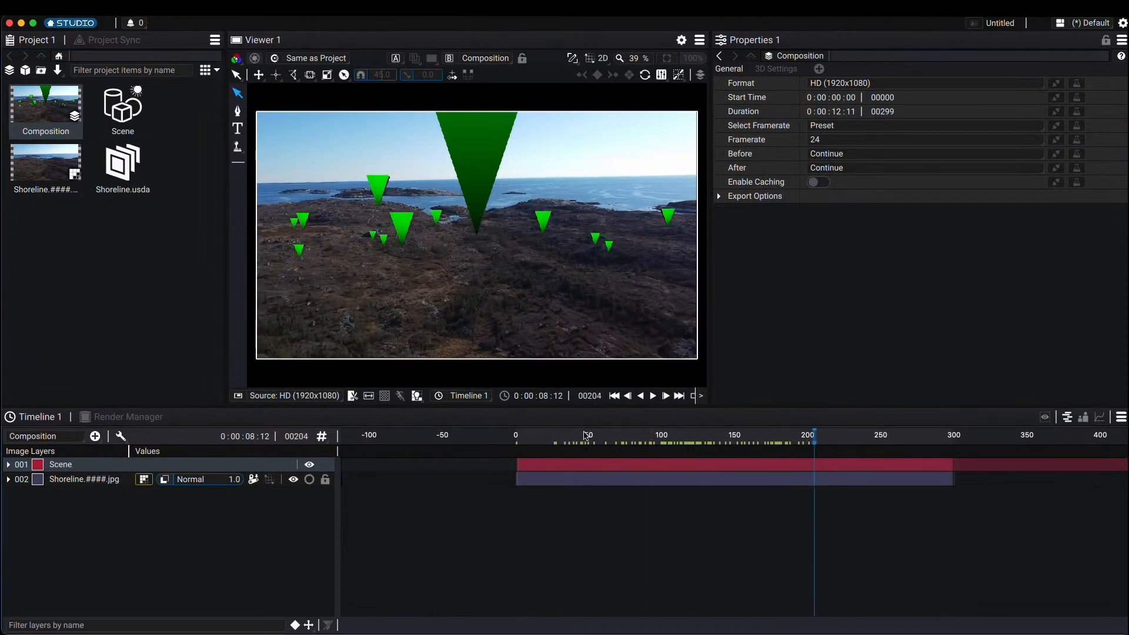
click(94, 436)
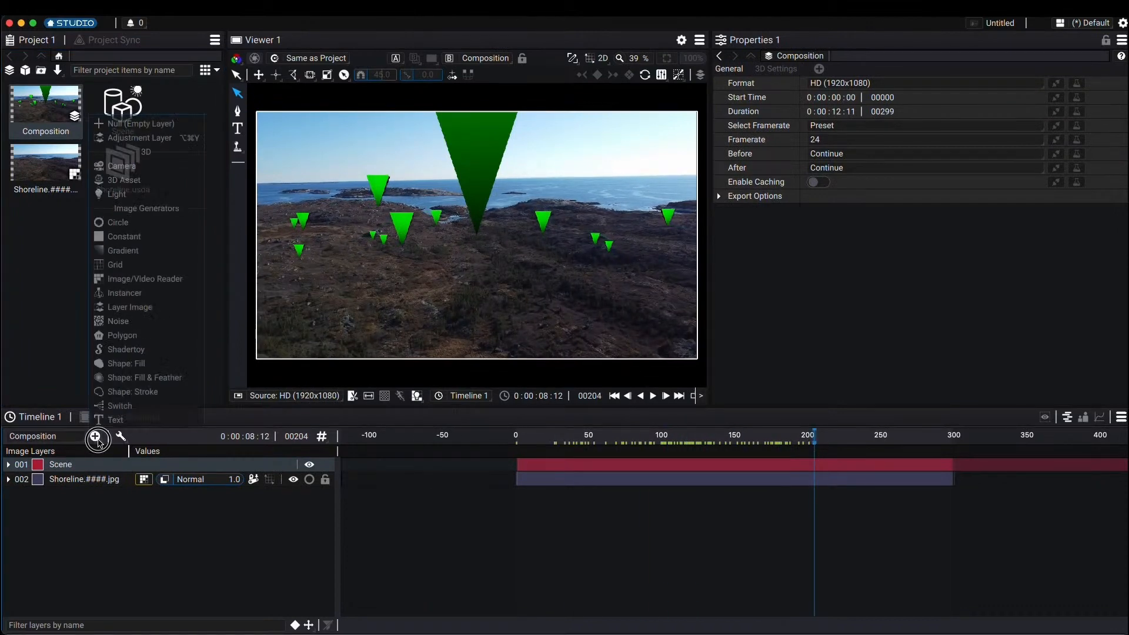
click(137, 168)
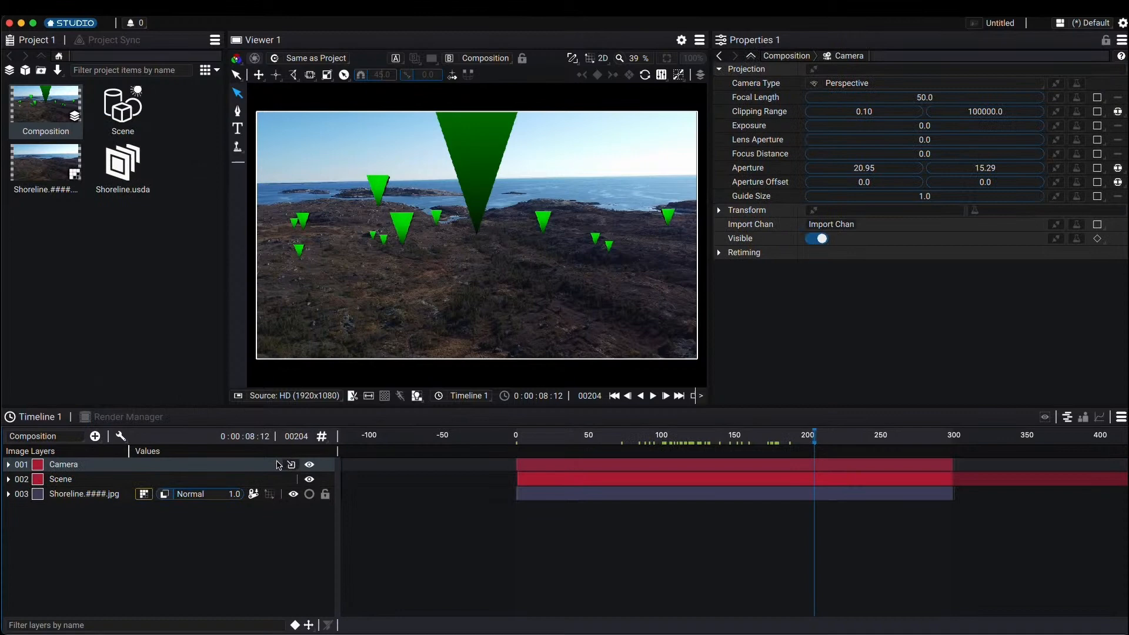
click(289, 466)
mouse_move(311, 482)
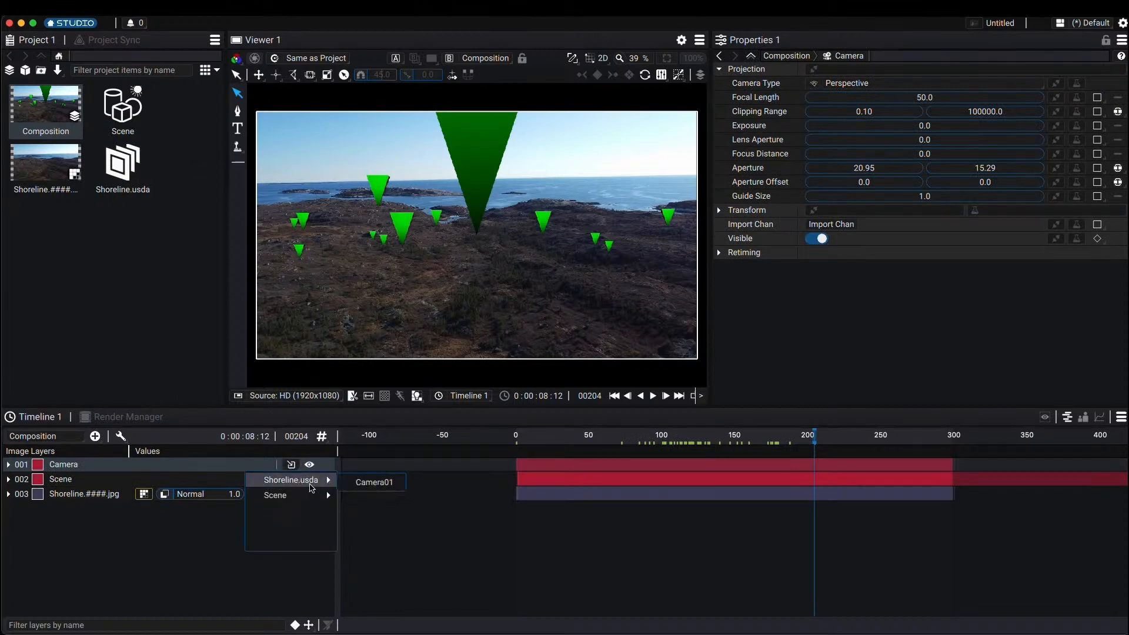
click(375, 482)
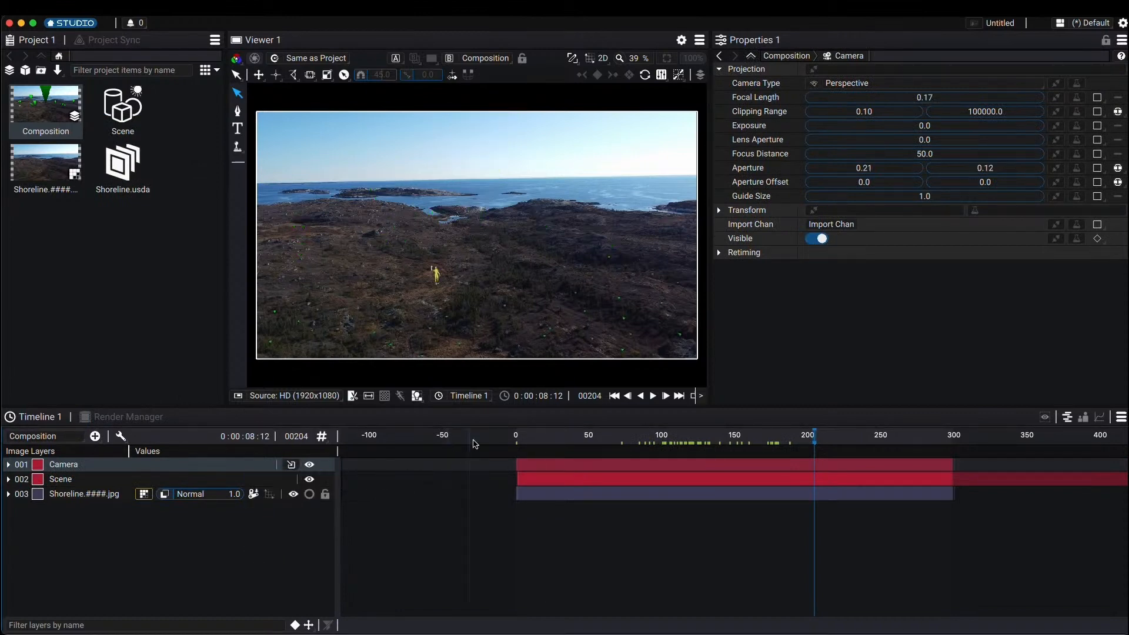
Step: Play the composition from near the start to preview the tracked scene over the footage
click(528, 436)
key(space)
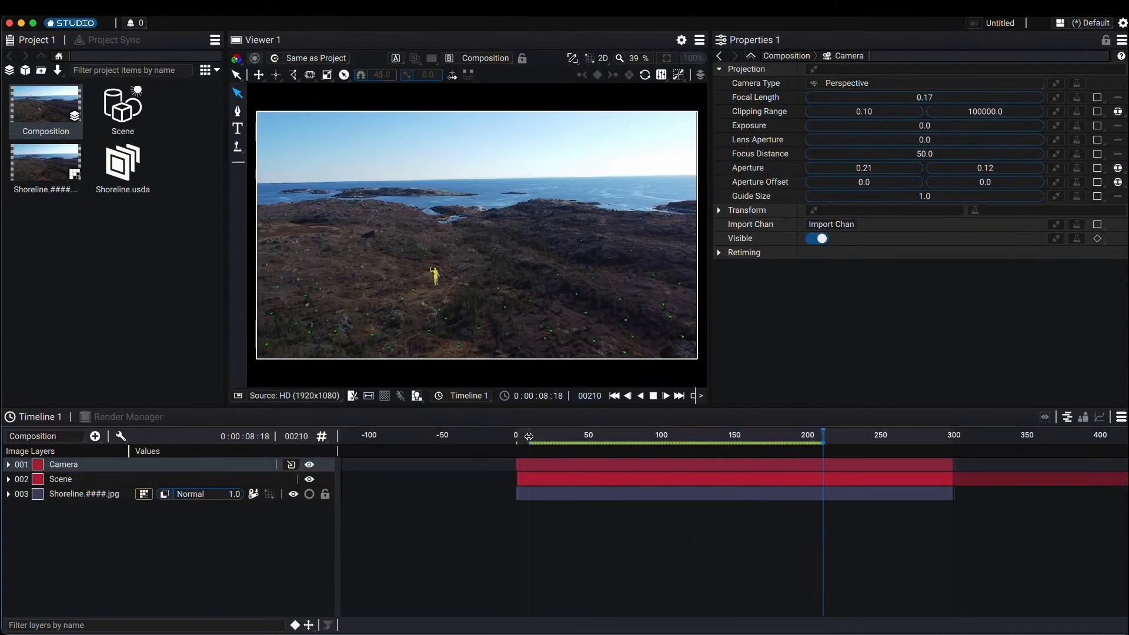
click(529, 436)
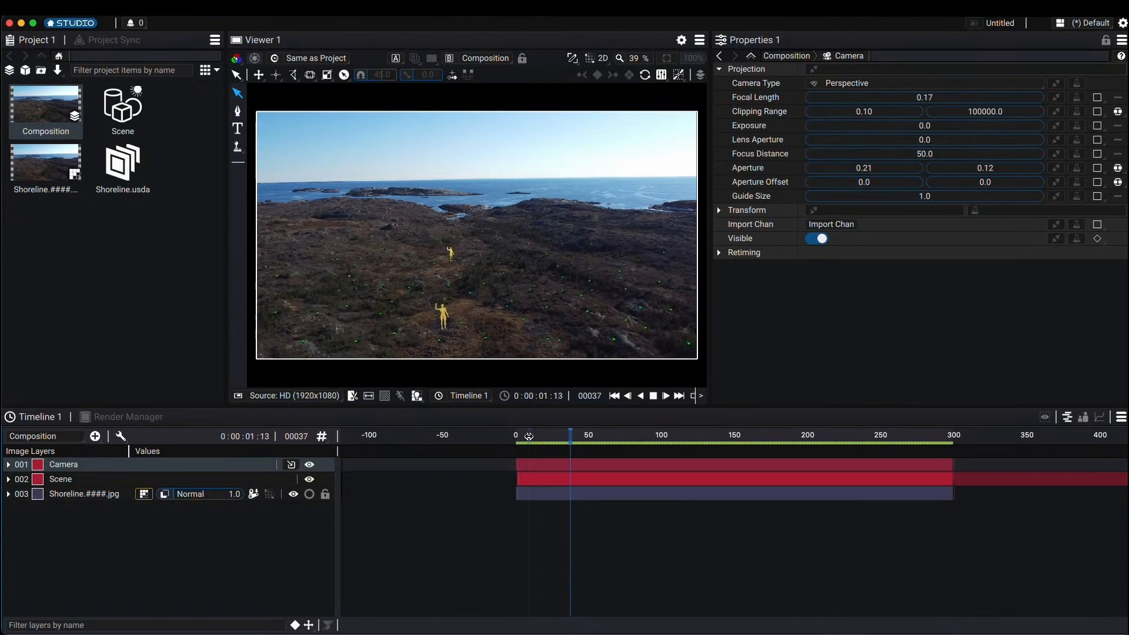
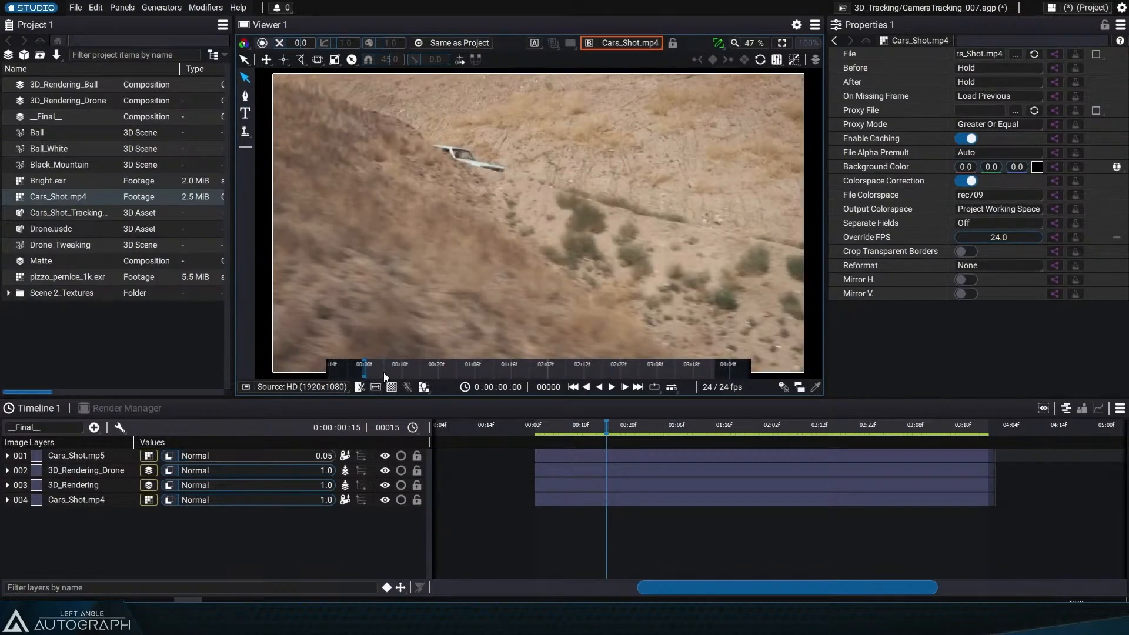
Step: Play the Cars_Shot.mp4 footage in the viewer and scrub to an earlier frame
key(space)
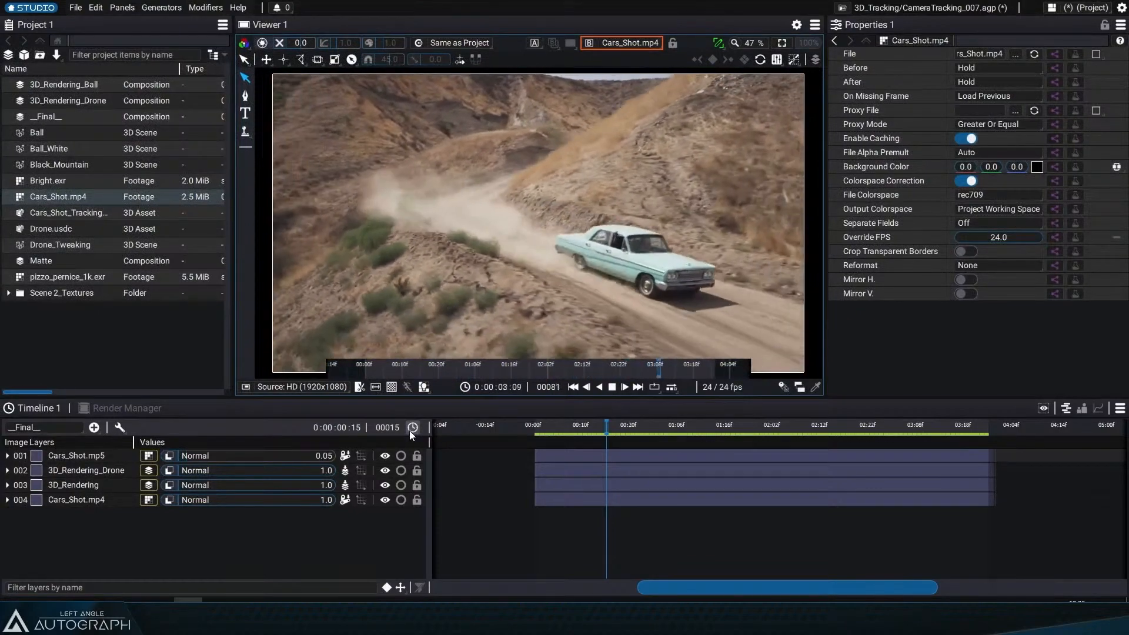
key(space)
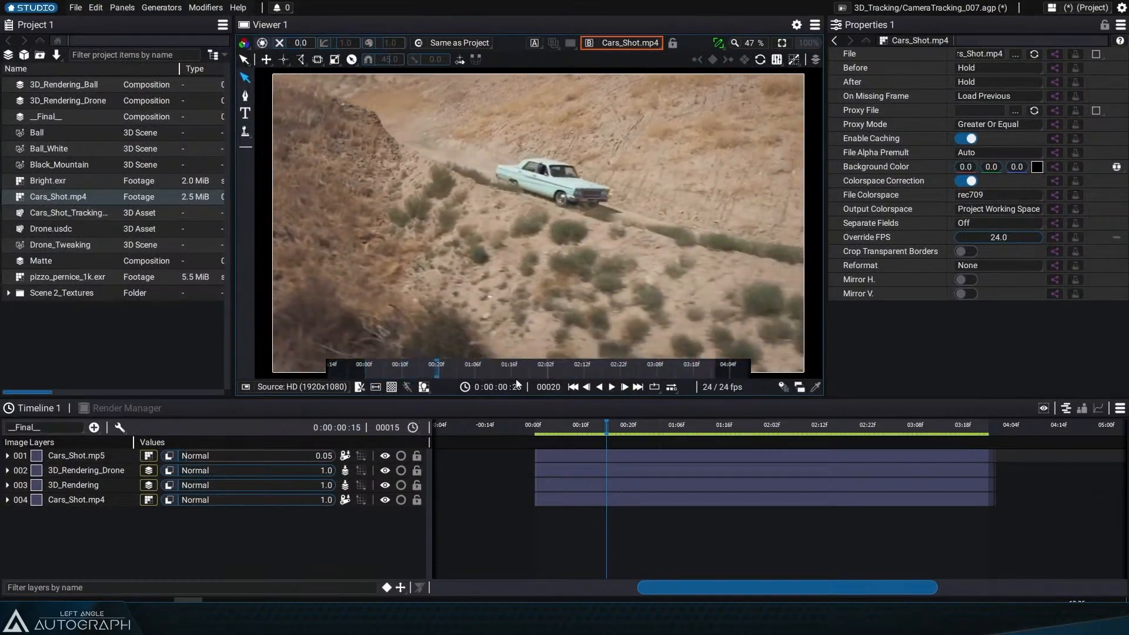
click(529, 370)
Step: Switch to Meshroom, orbit the reconstructed 3D scene and toggle the Texturing mesh's visibility off and on
mouse_move(131, 614)
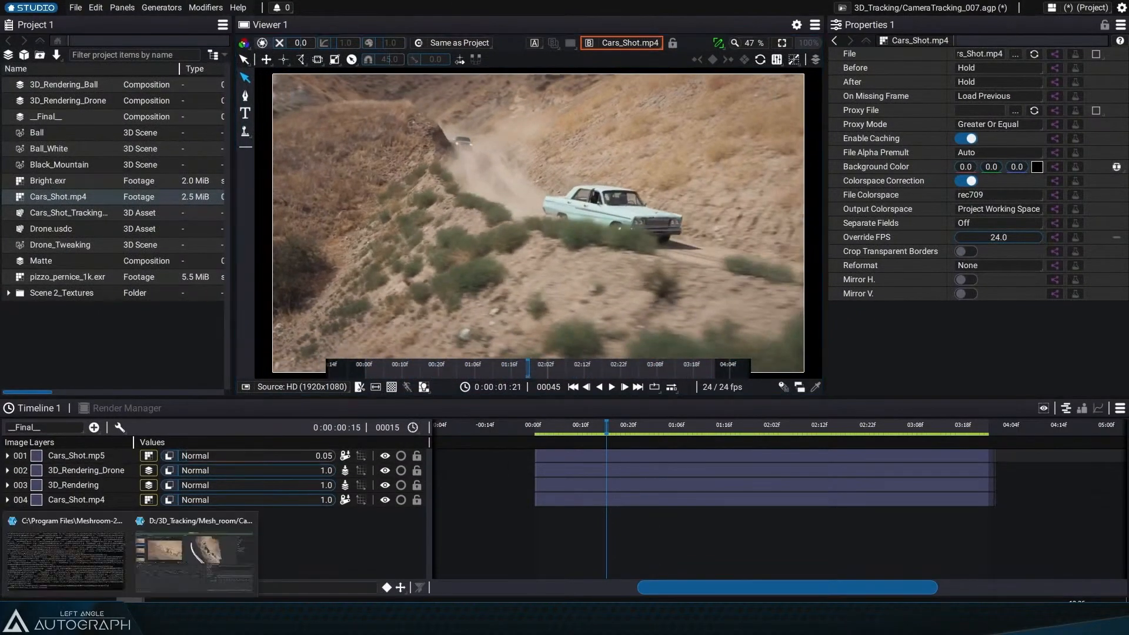
click(211, 561)
drag(701, 285, 771, 256)
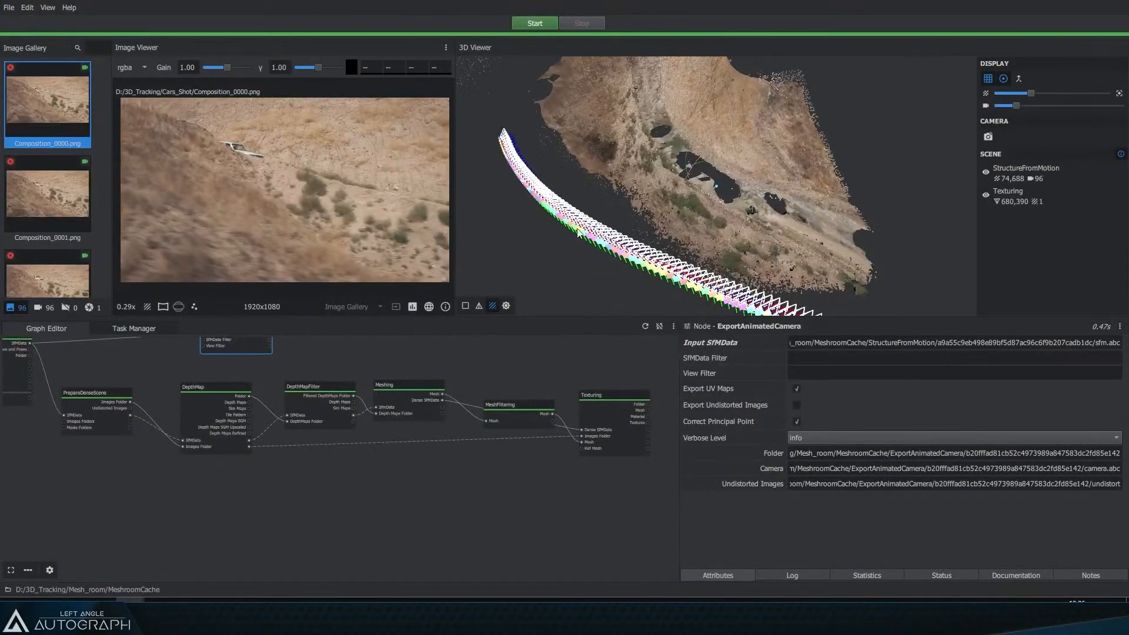
drag(692, 277, 734, 268)
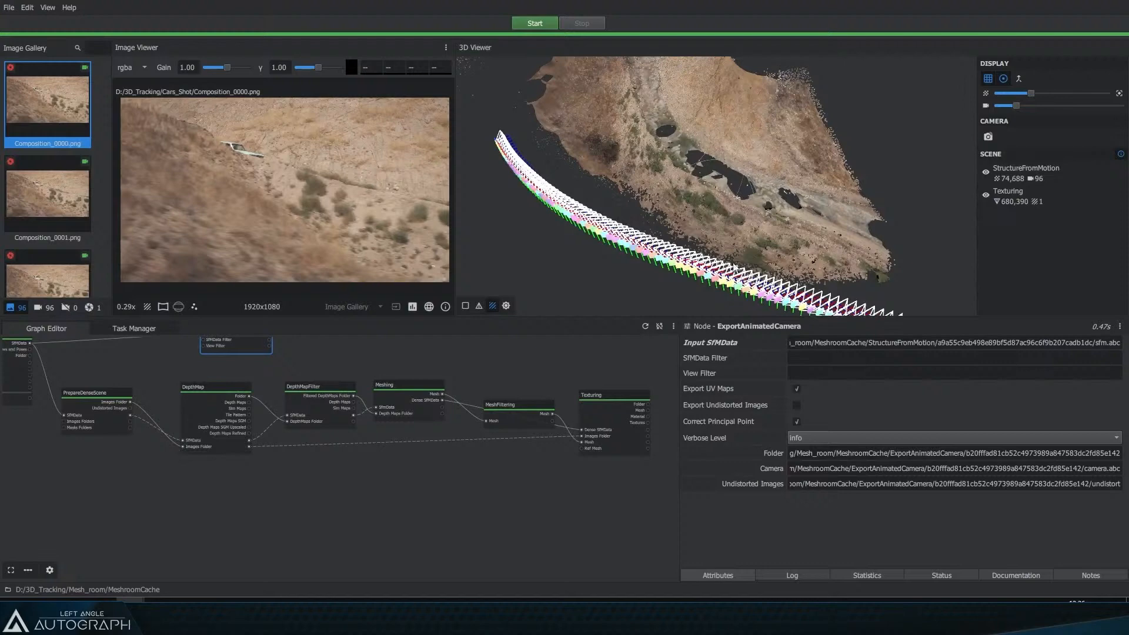
click(985, 195)
click(985, 194)
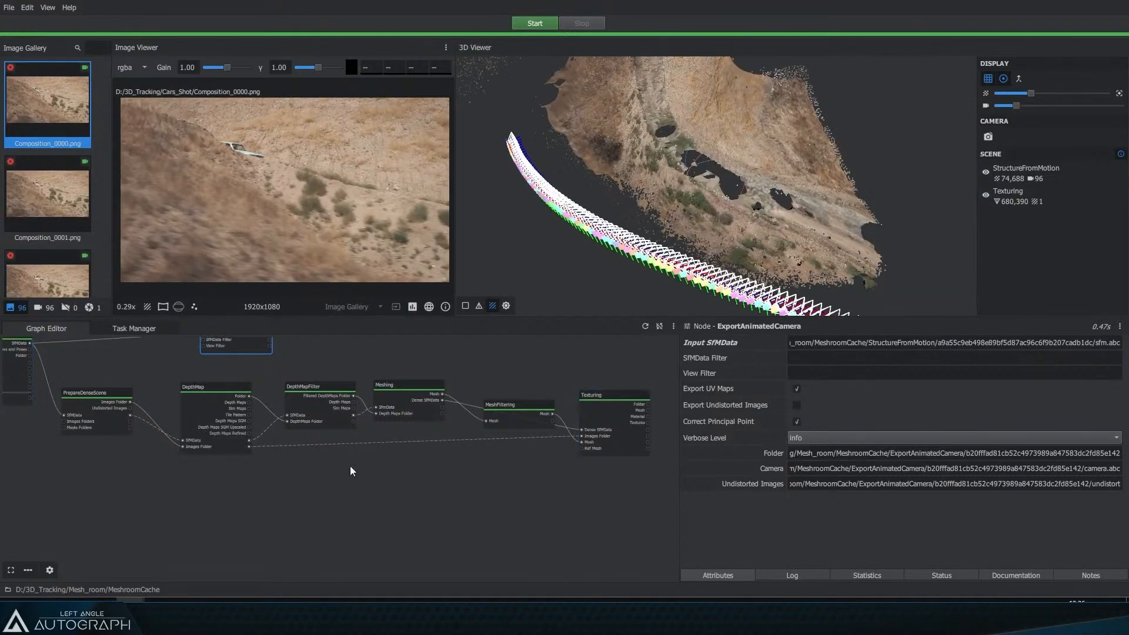
Step: Return to Autograph, display the __Final__ composition in the viewer and play it from the start
click(187, 611)
click(581, 425)
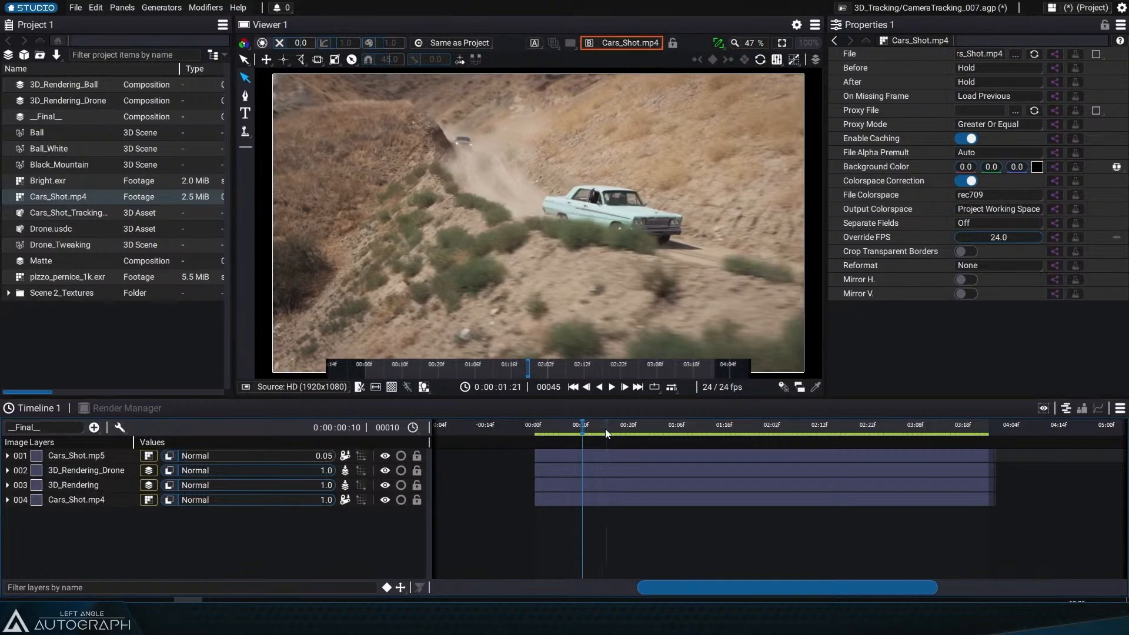
click(634, 47)
click(611, 116)
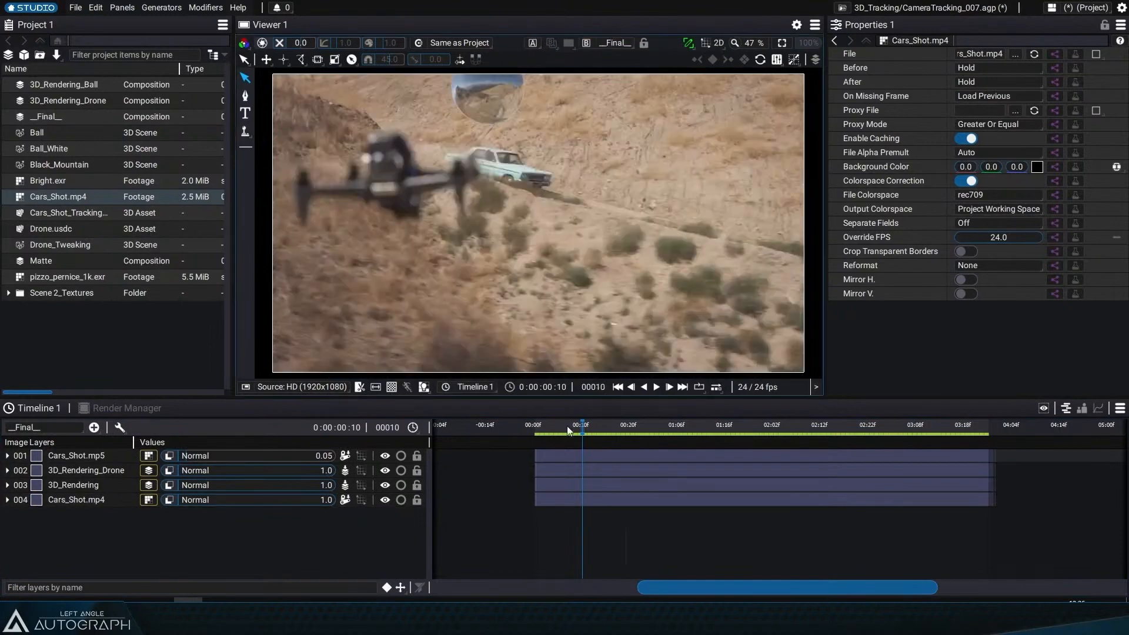
key(space)
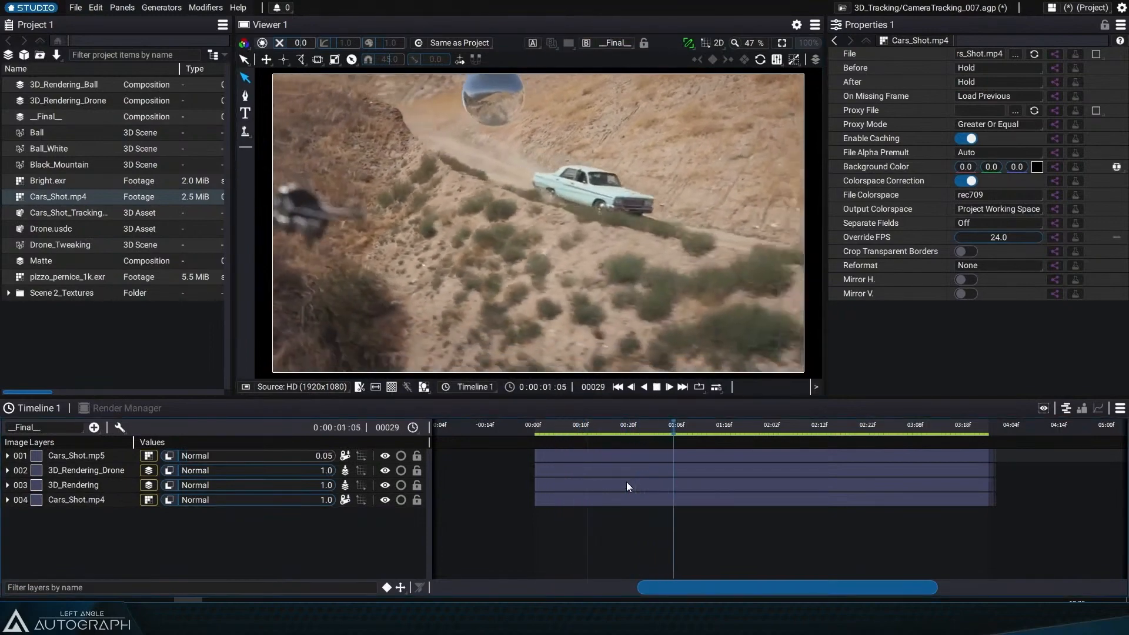
drag(626, 429, 565, 424)
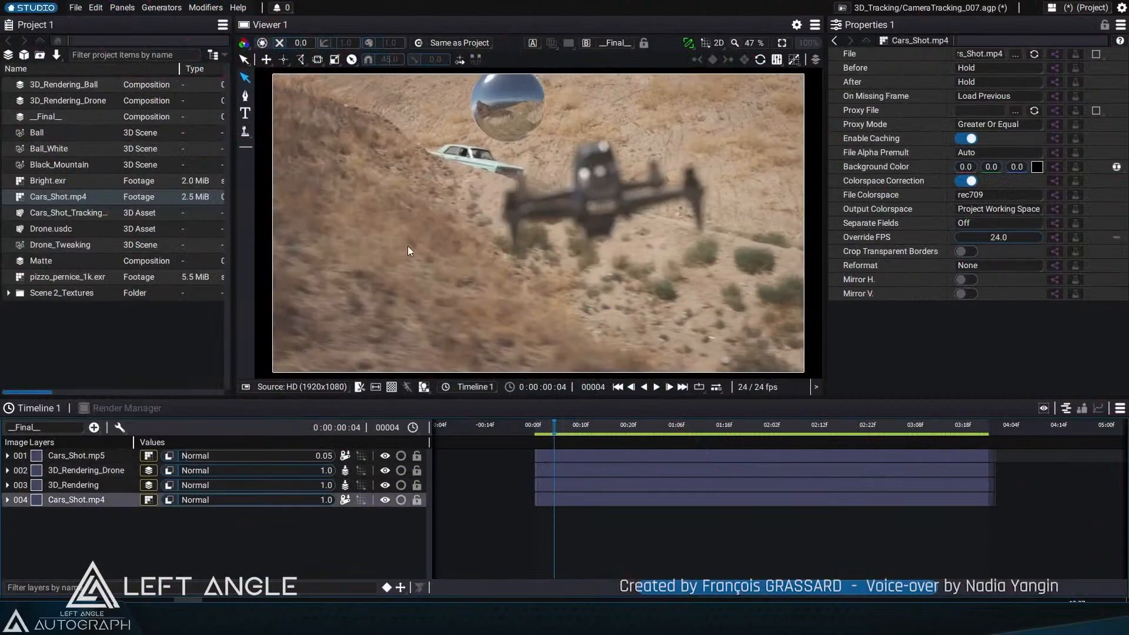
Step: Open the Drone_Tweaking 3D scene in the viewer, orbit the drone and scrub the timeline
double_click(60, 244)
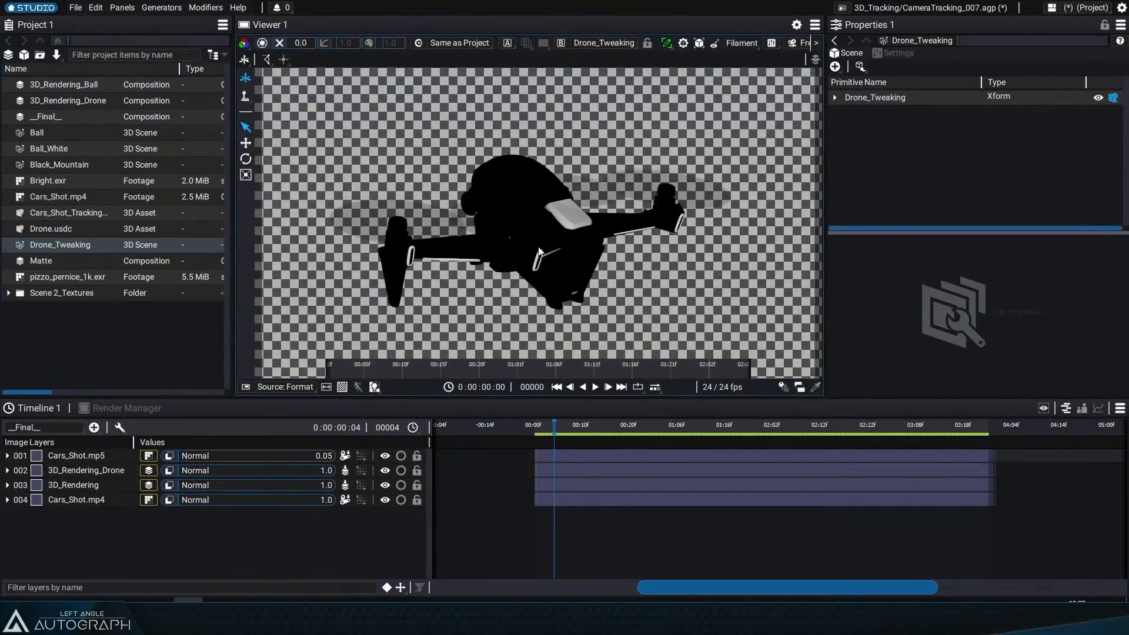
drag(539, 252, 511, 262)
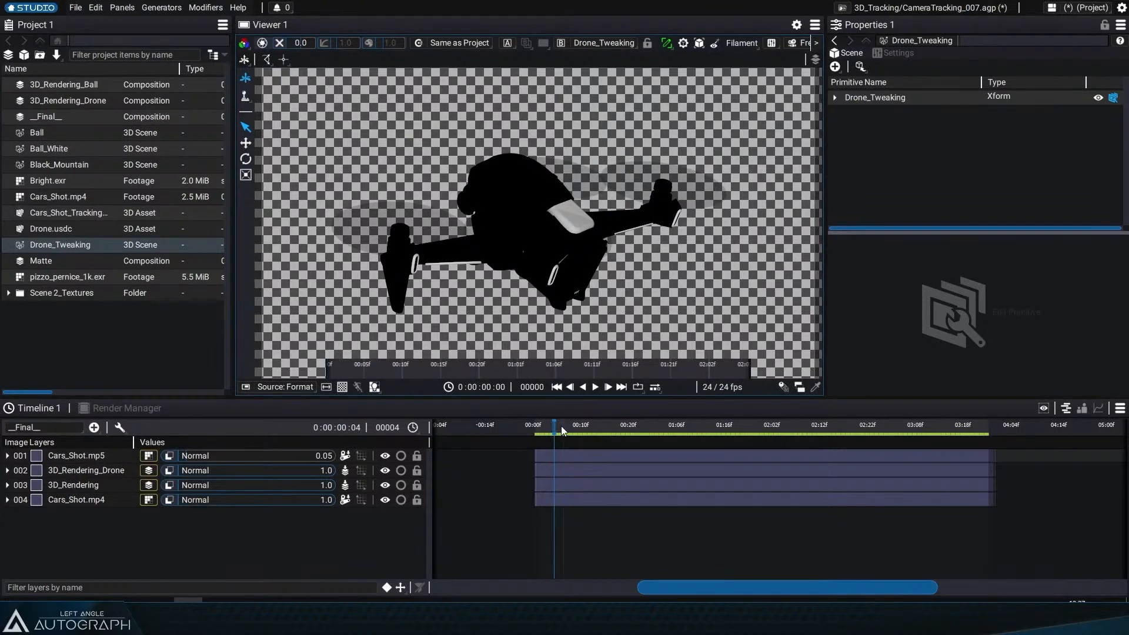
drag(561, 425, 597, 425)
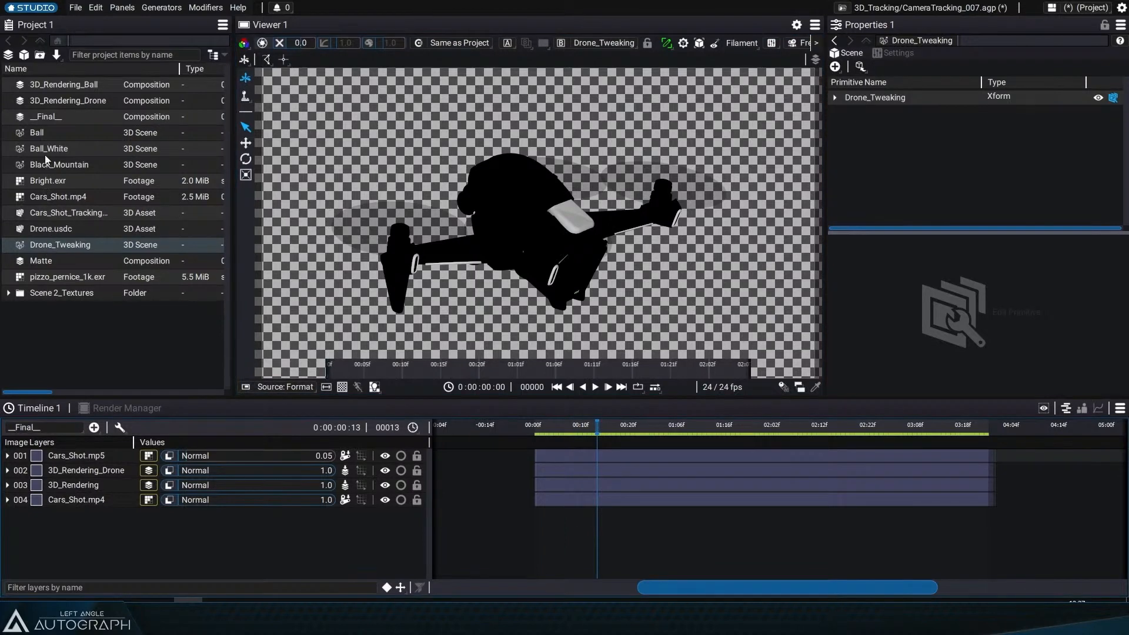
Step: Open the __Final__ composition and play and scrub through it to preview the drone and ball over the footage
double_click(50, 120)
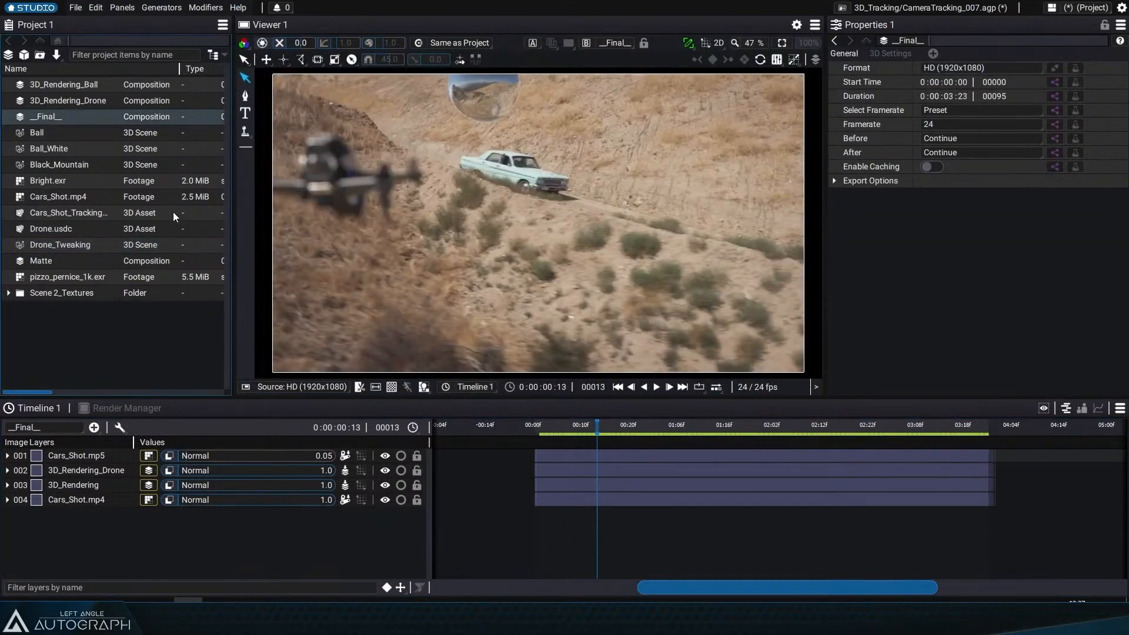
key(space)
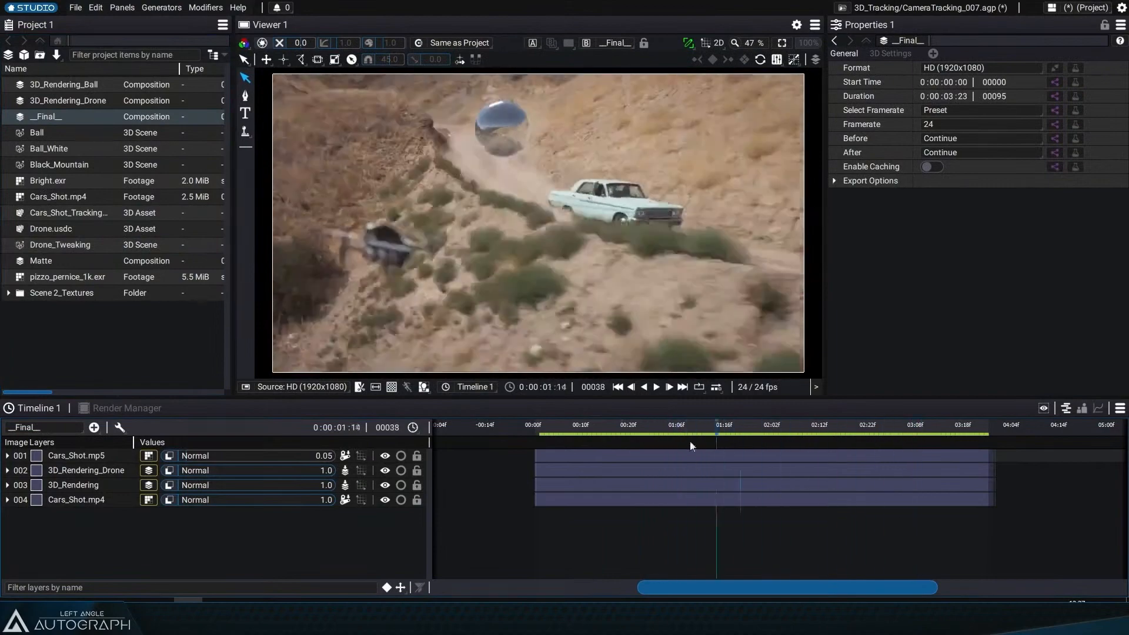
drag(690, 440, 718, 443)
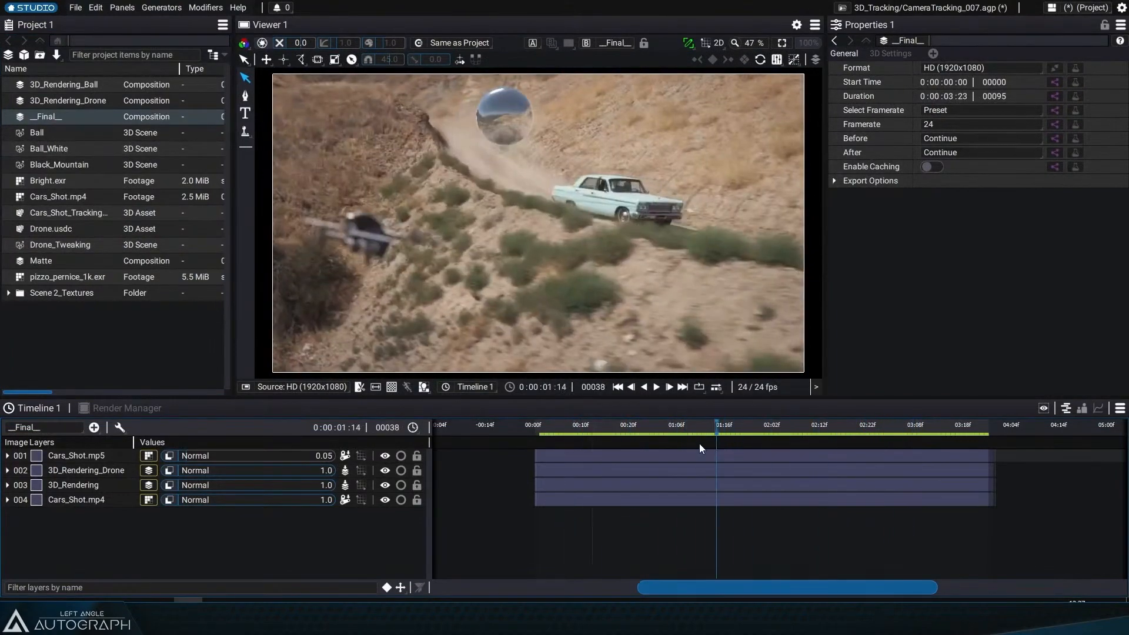
click(601, 424)
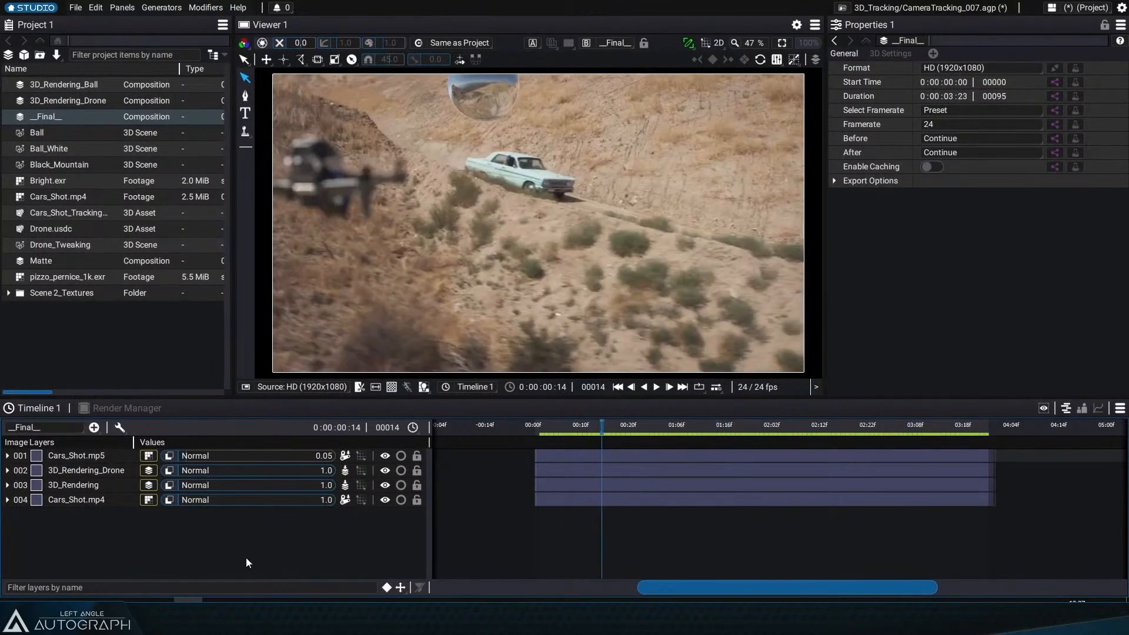
Step: Launch Blender 3.5.1 from the desktop shortcut and dismiss its splash screen
mouse_move(159, 599)
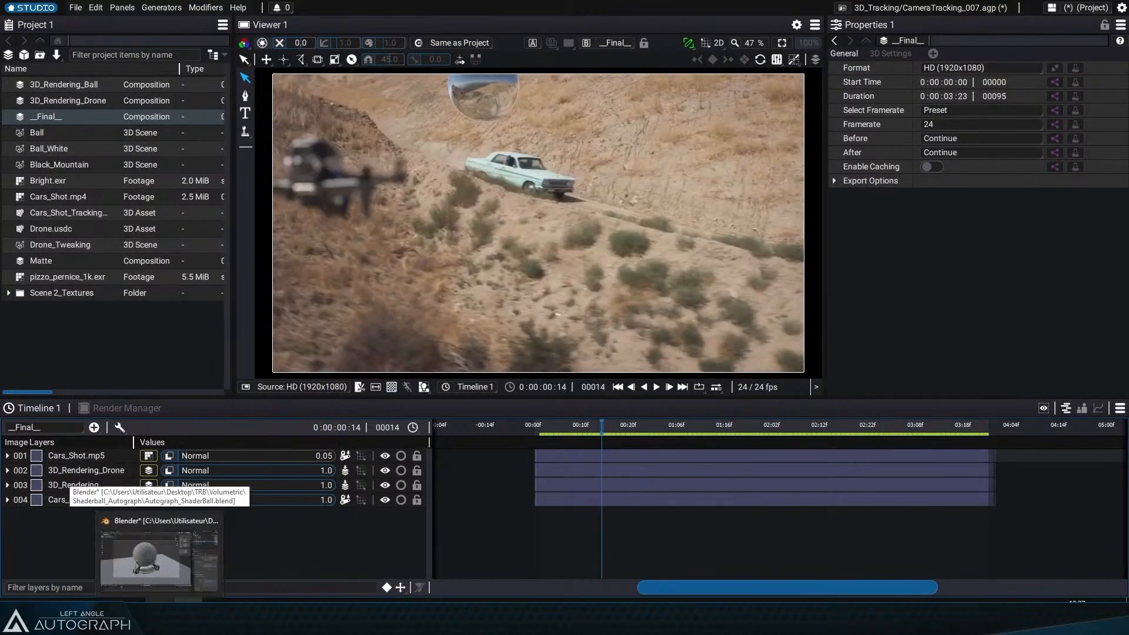
click(159, 549)
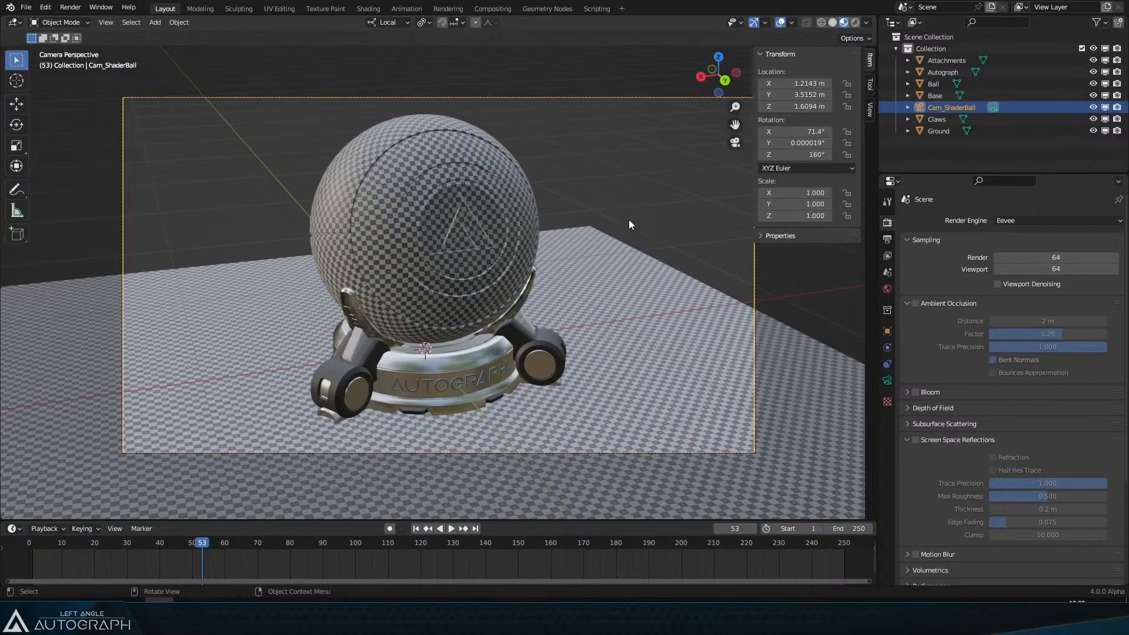
key(super+d)
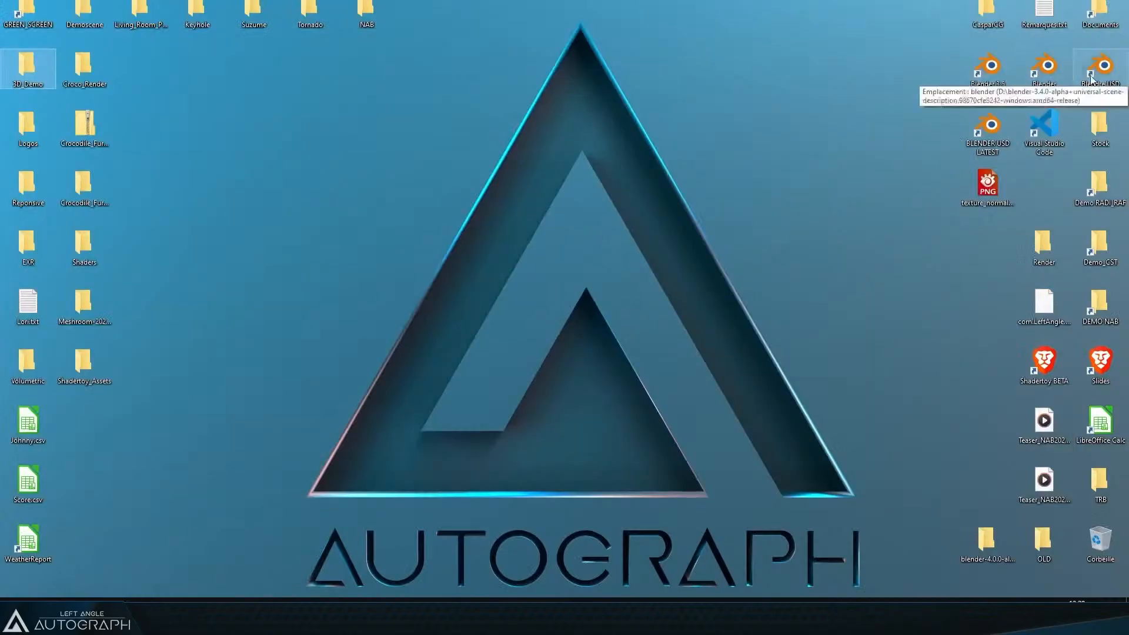
click(1002, 73)
double_click(1001, 73)
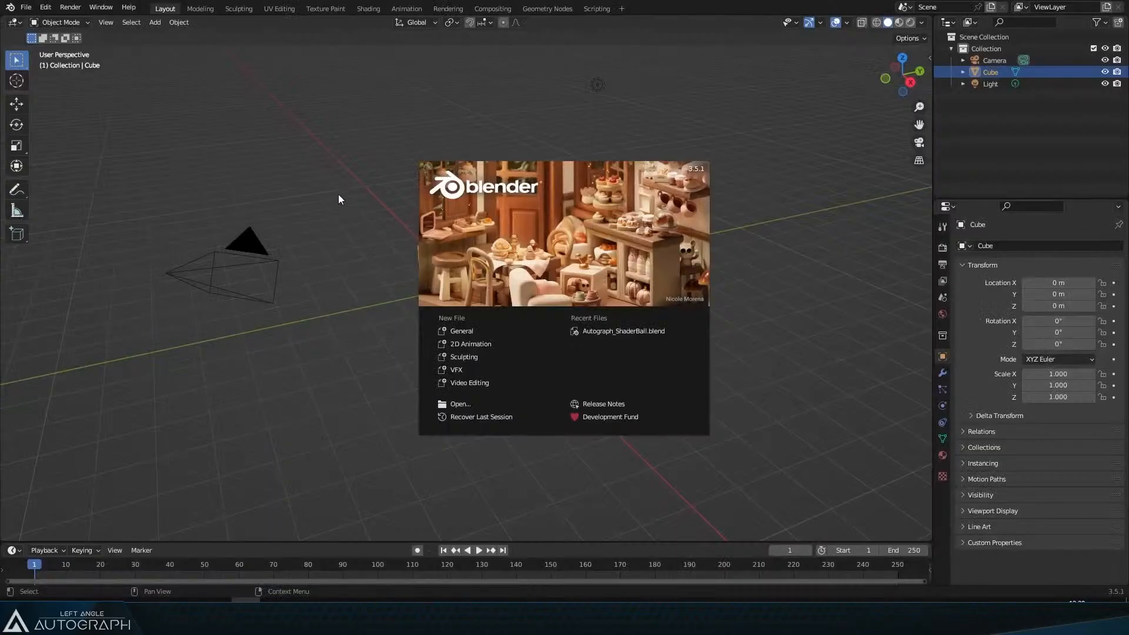
click(199, 148)
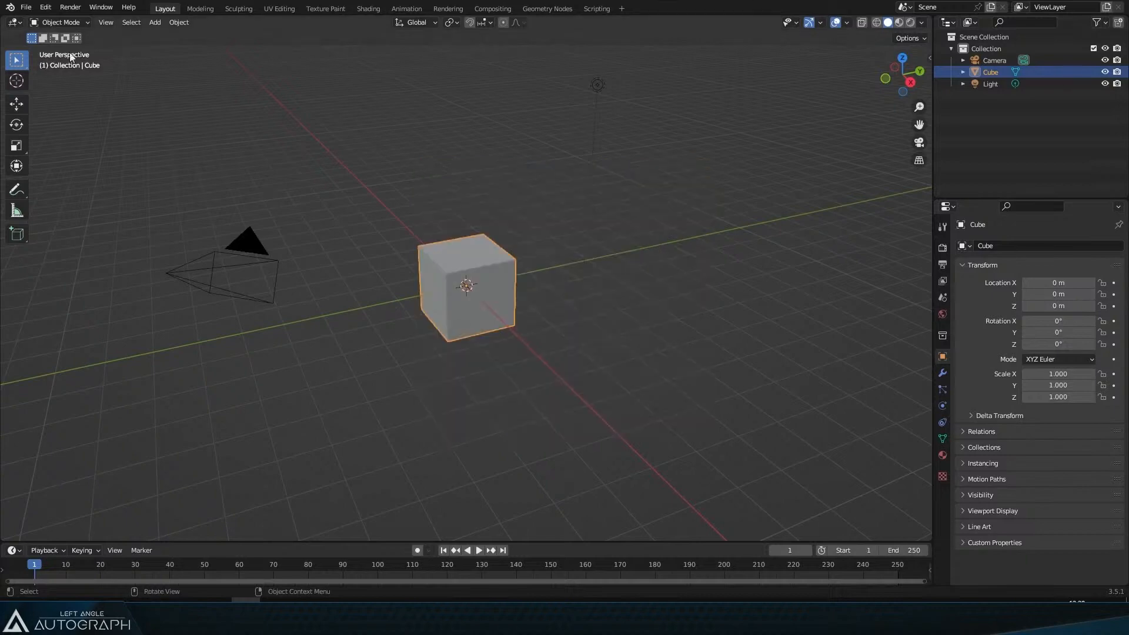
Step: Open the Universal Scene Description export dialog, widen its options panel to review the settings, and cancel it
click(25, 7)
mouse_move(66, 182)
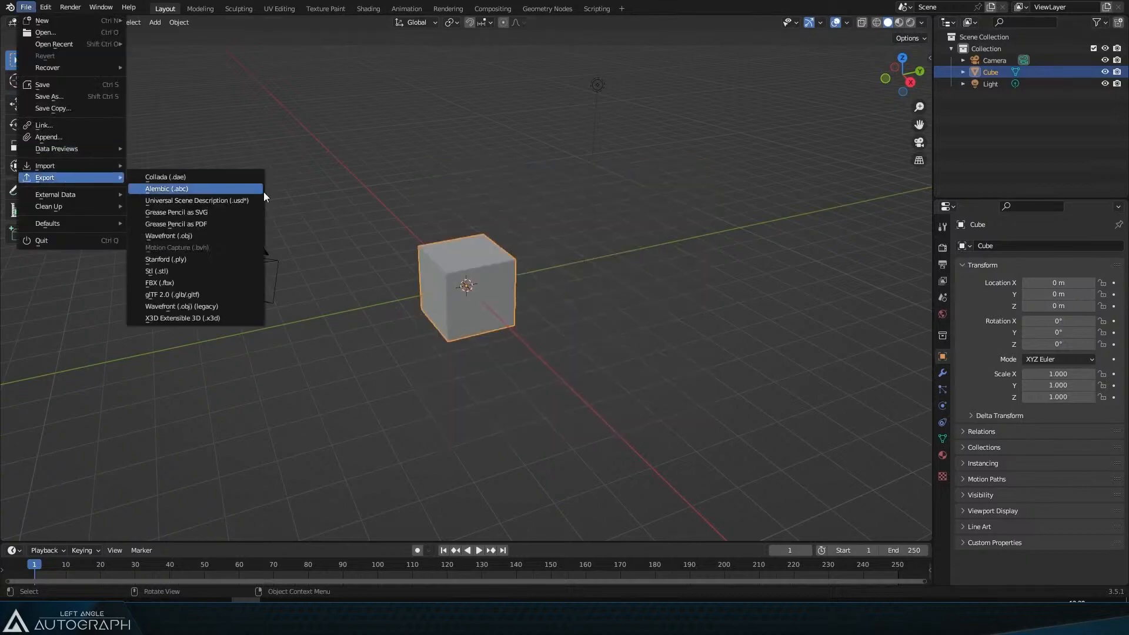
click(243, 200)
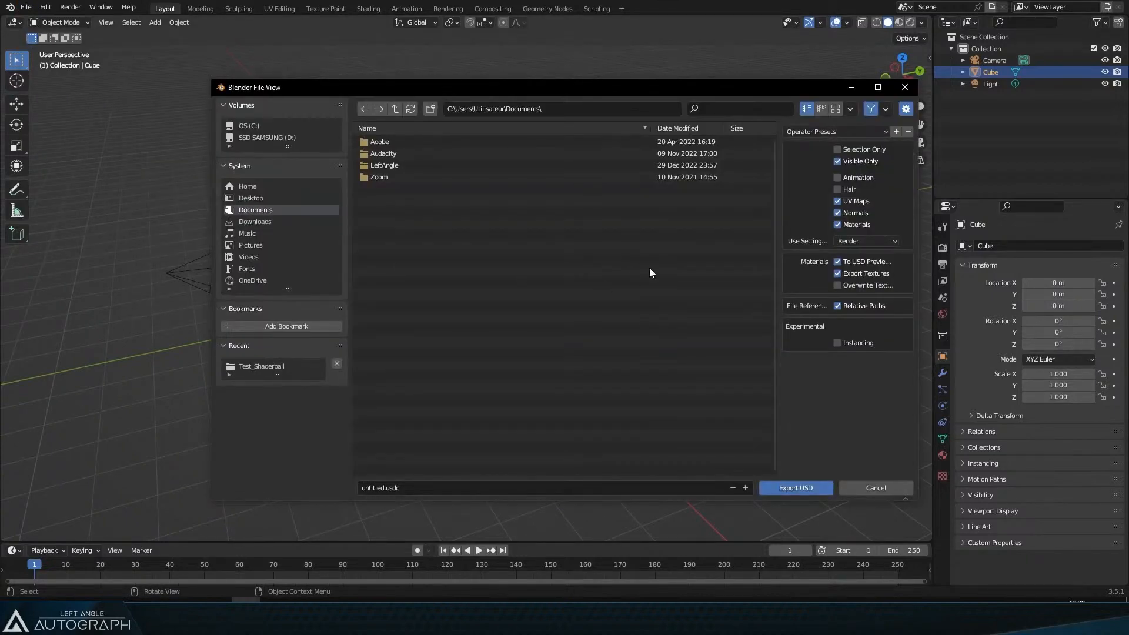
drag(780, 176, 617, 173)
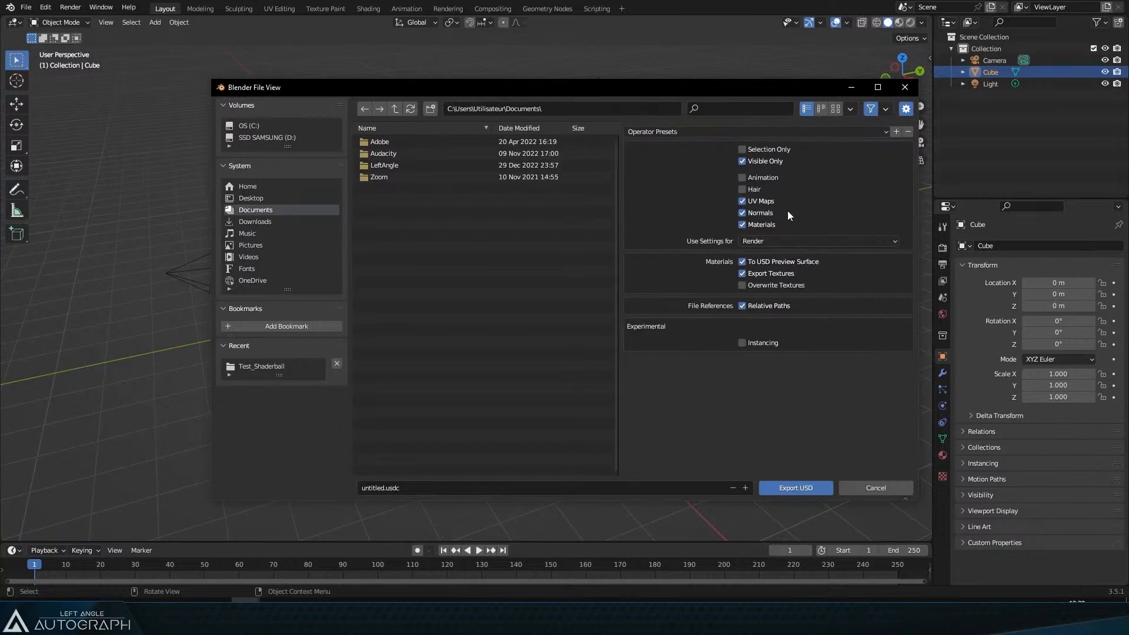
click(866, 488)
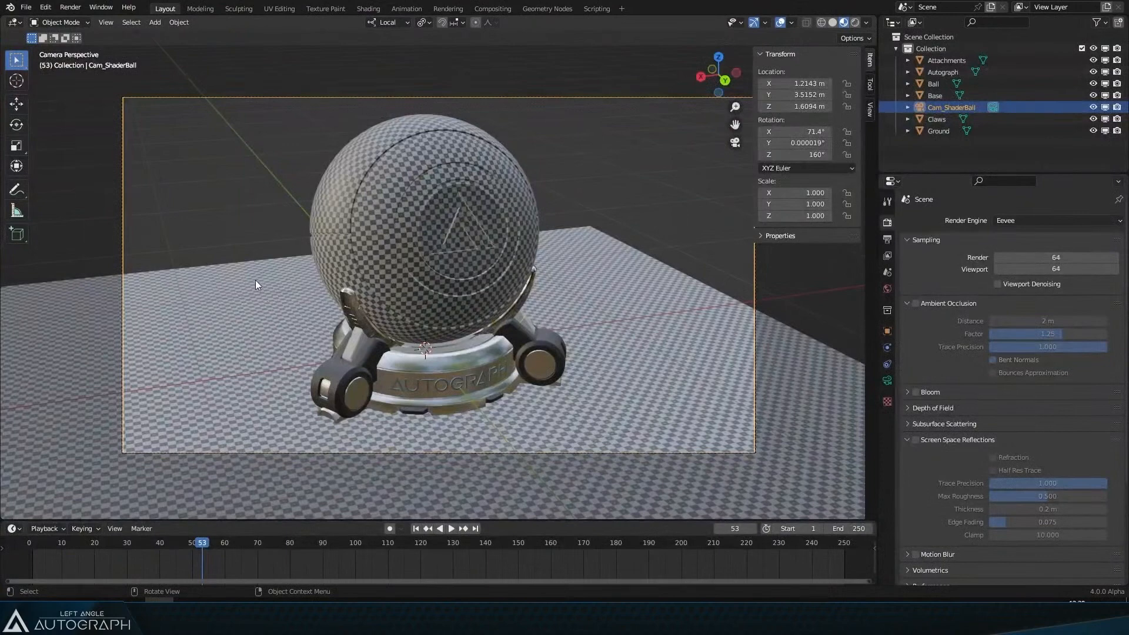
Step: In the Blender 4.0 shader ball scene, open the Universal Scene Description export dialog and widen its options panel
click(26, 7)
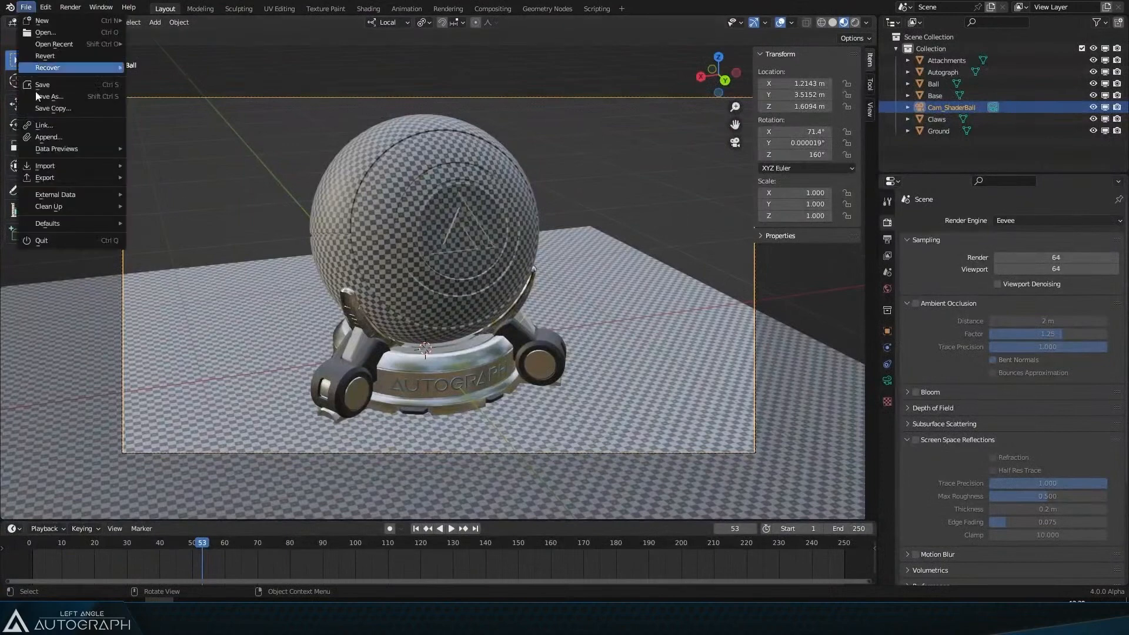
mouse_move(86, 176)
click(221, 201)
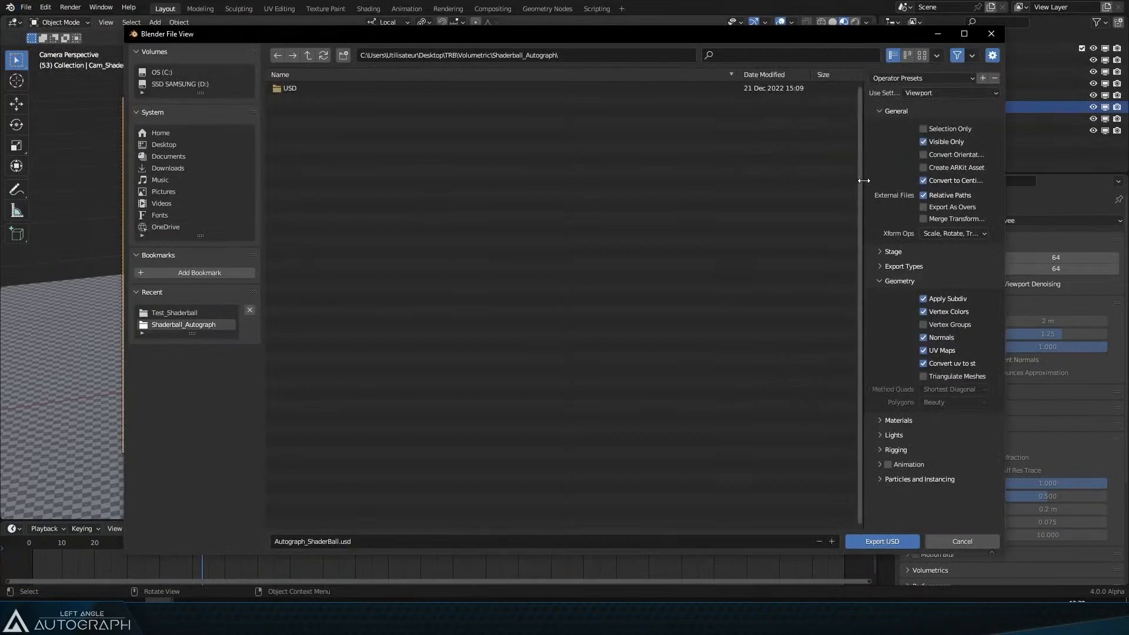
drag(860, 181, 725, 174)
Step: Expand and review the Stage, Export Types, Materials, Lights and Rigging export options, then cancel the dialog
click(732, 266)
click(733, 252)
scroll(781, 305, down, 4)
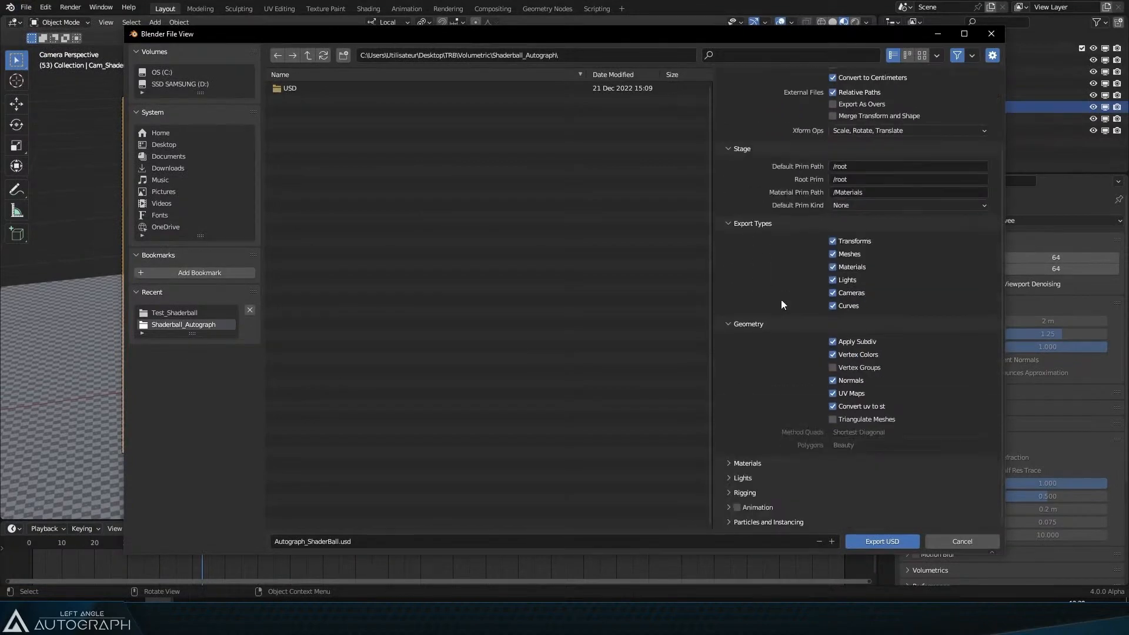
click(733, 462)
scroll(742, 476, down, 3)
click(743, 477)
scroll(744, 478, down, 3)
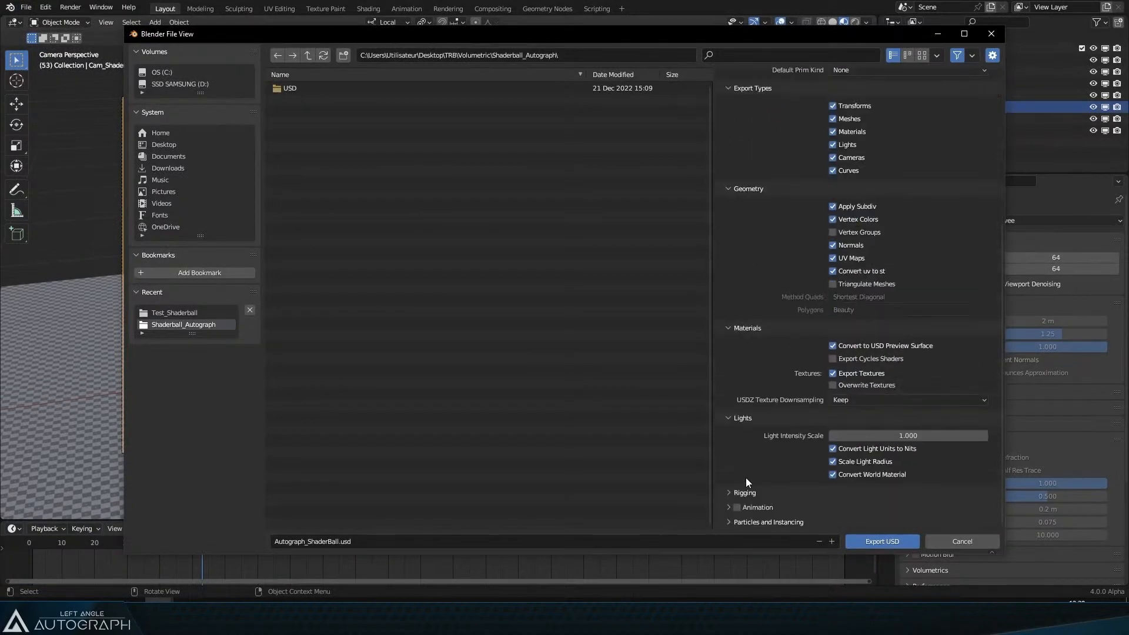
click(747, 492)
scroll(747, 500, down, 2)
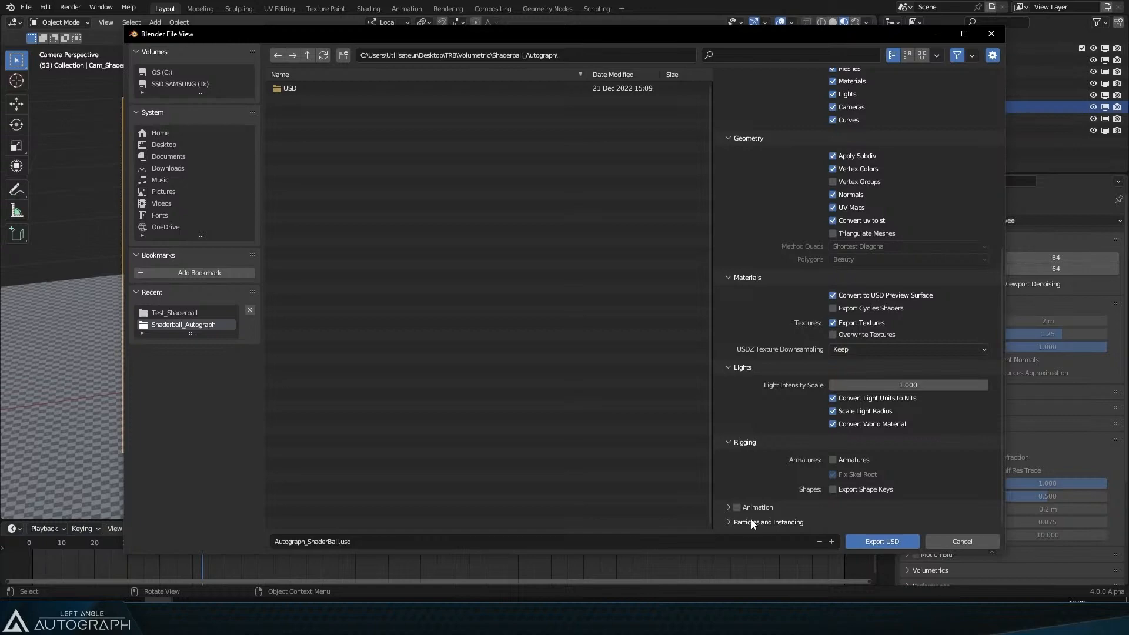
click(939, 539)
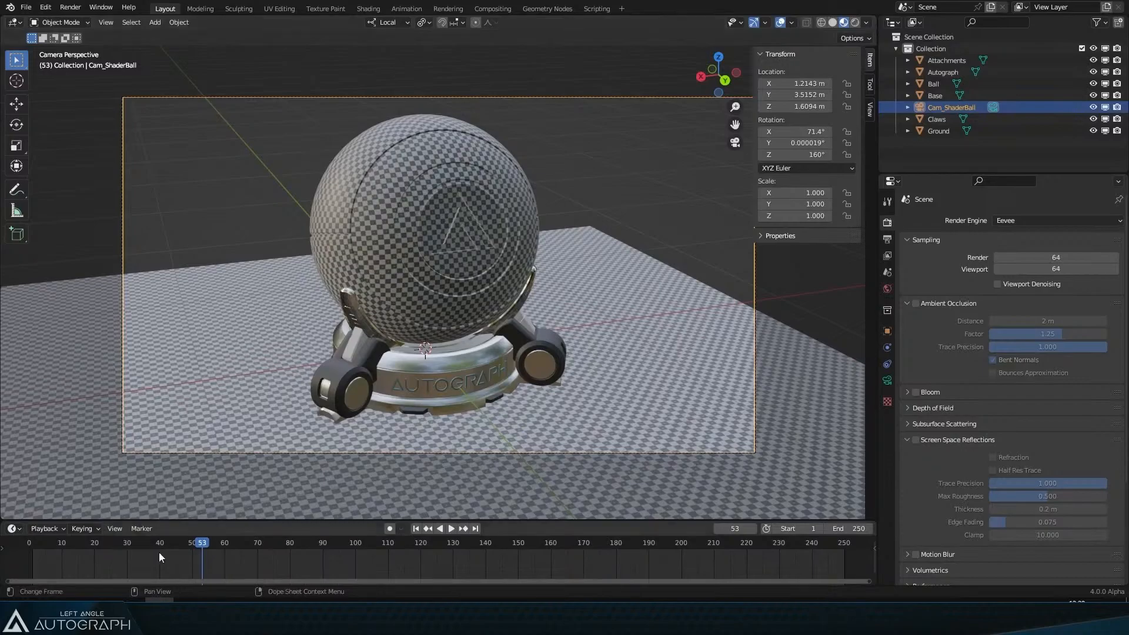
Step: Switch to the web browser and go from blender.org's download page to the daily builds page
key(alt+Tab)
click(415, 147)
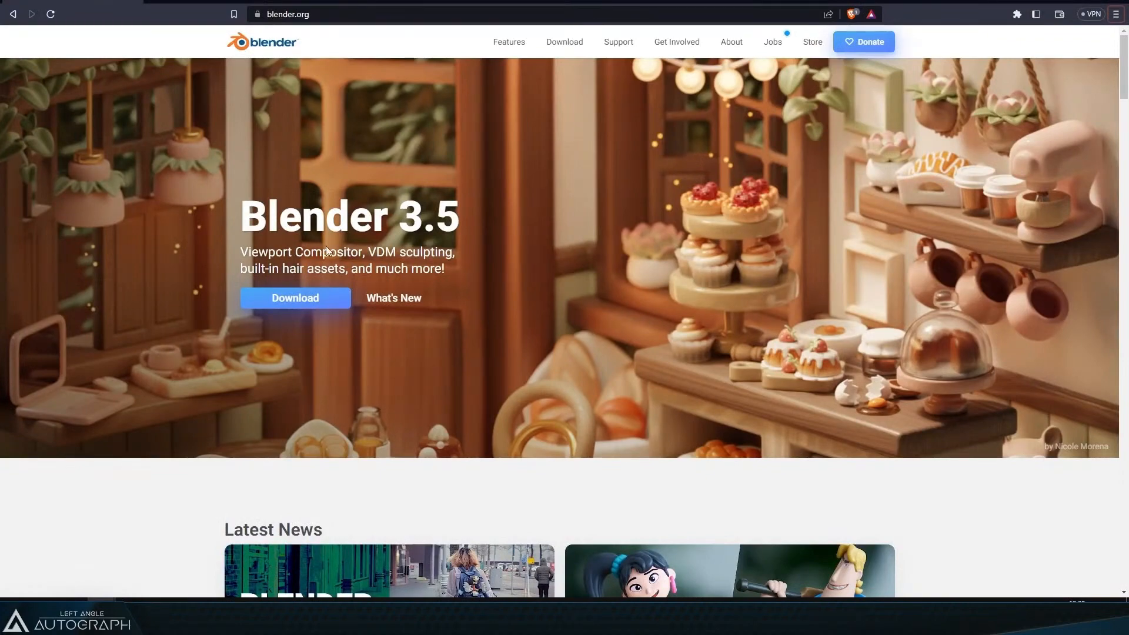
click(308, 299)
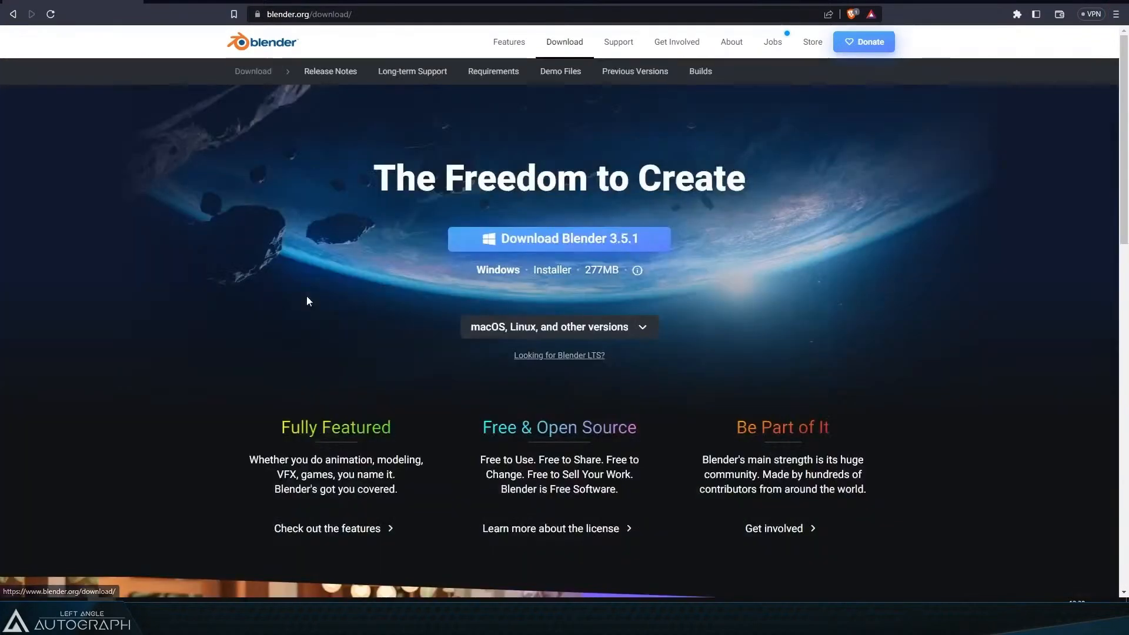
click(700, 72)
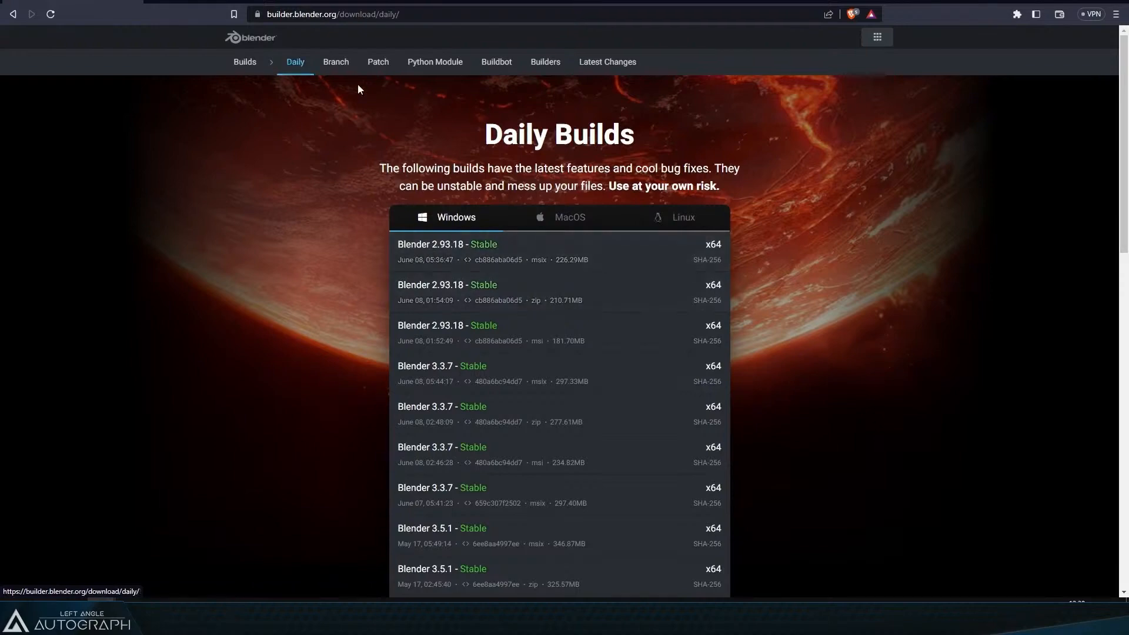
Step: Return to Blender, open the Universal Scene Description export dialog and widen its options panel
click(340, 66)
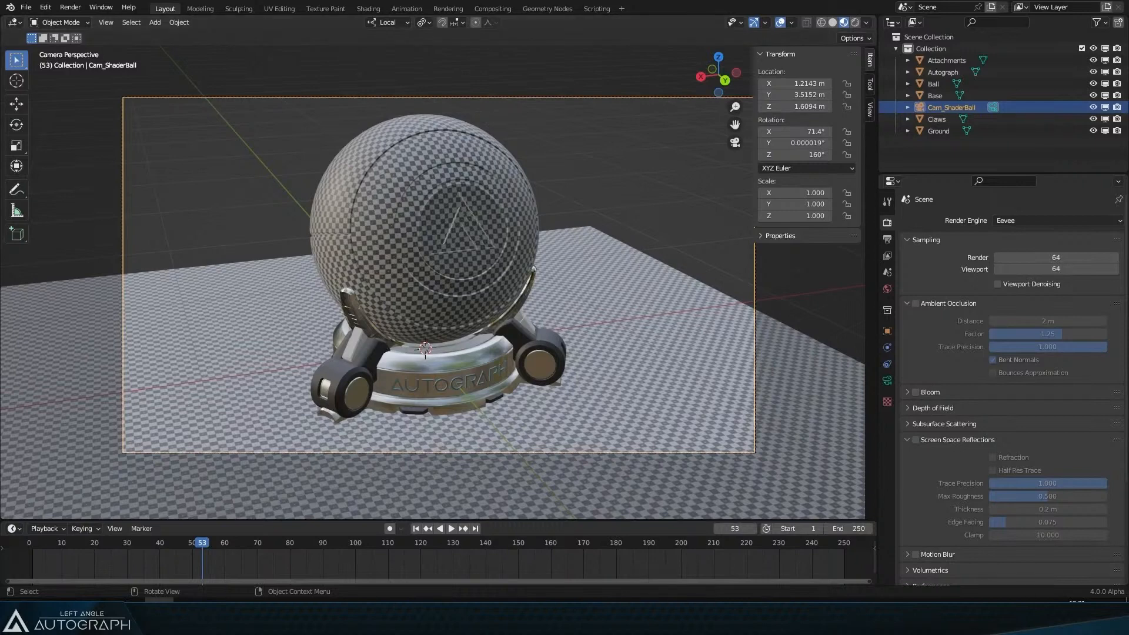
click(27, 8)
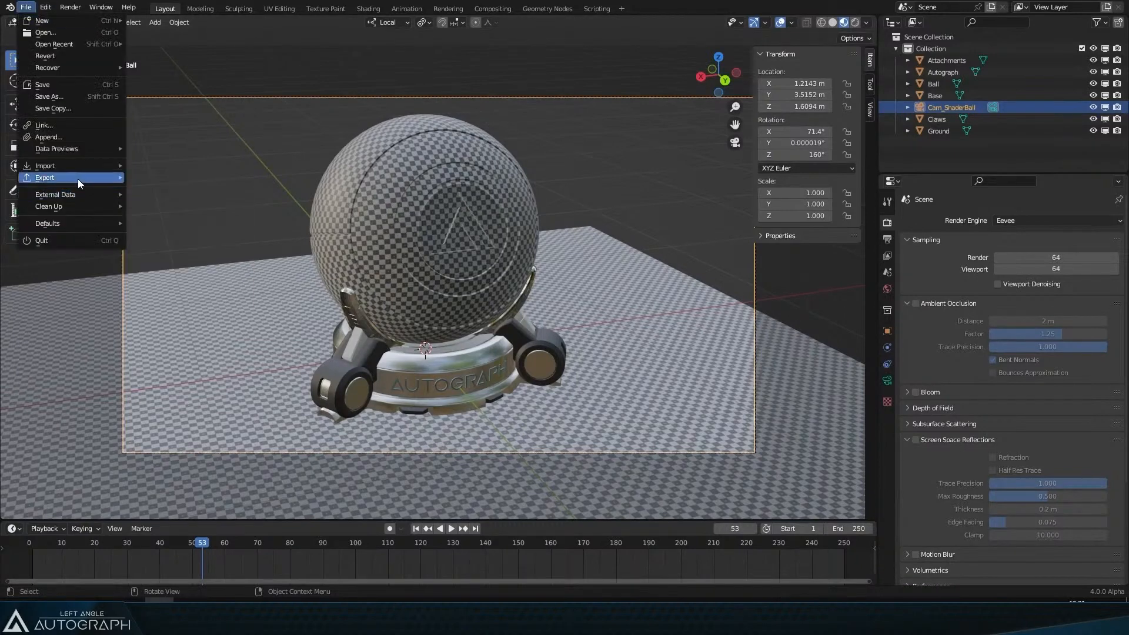
mouse_move(77, 178)
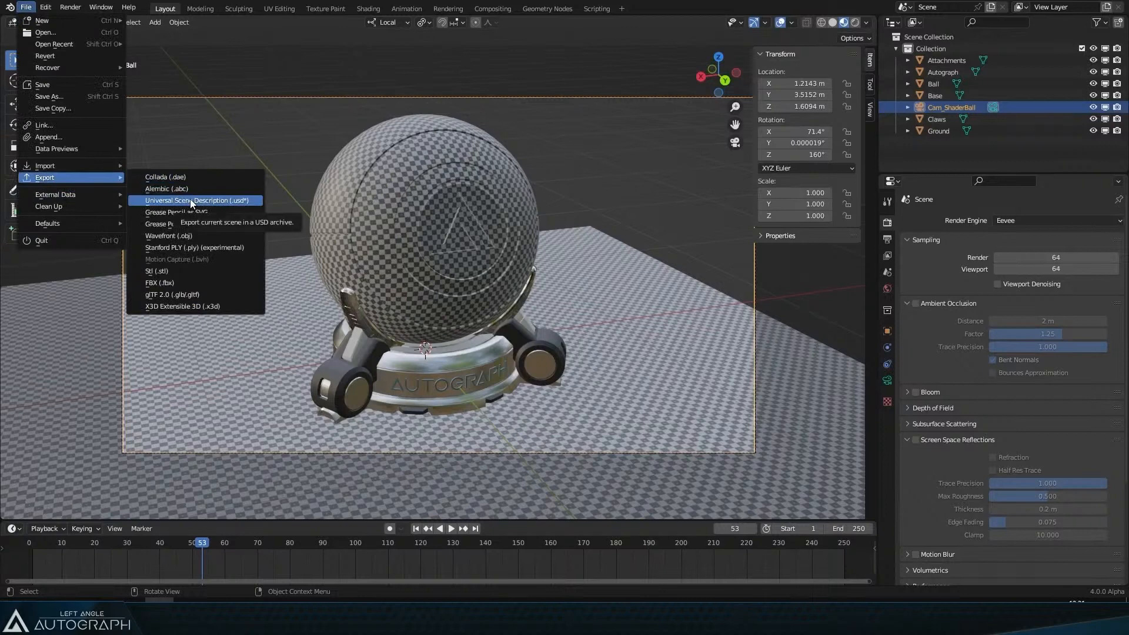
click(190, 199)
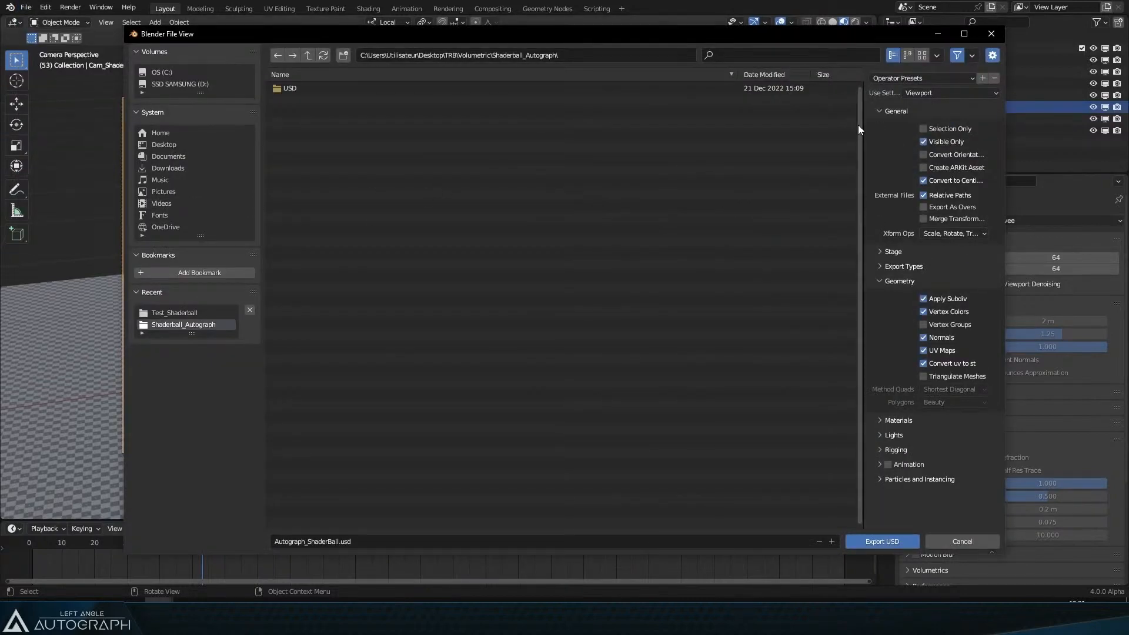
drag(862, 131, 626, 166)
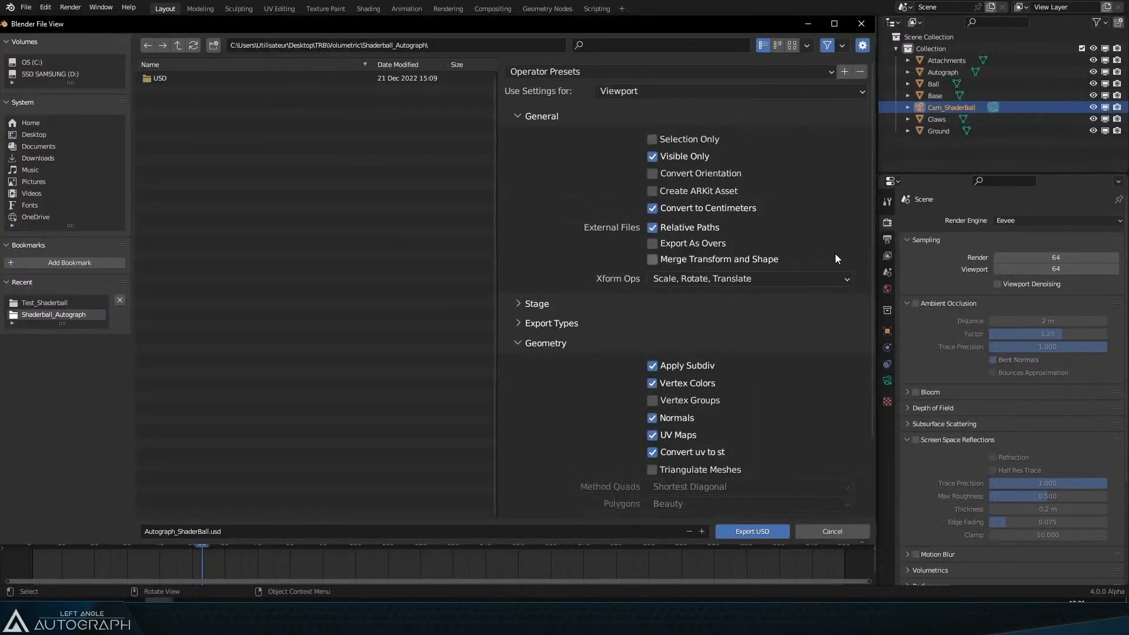
Step: Set the export's Use Settings For option to Viewport
click(622, 93)
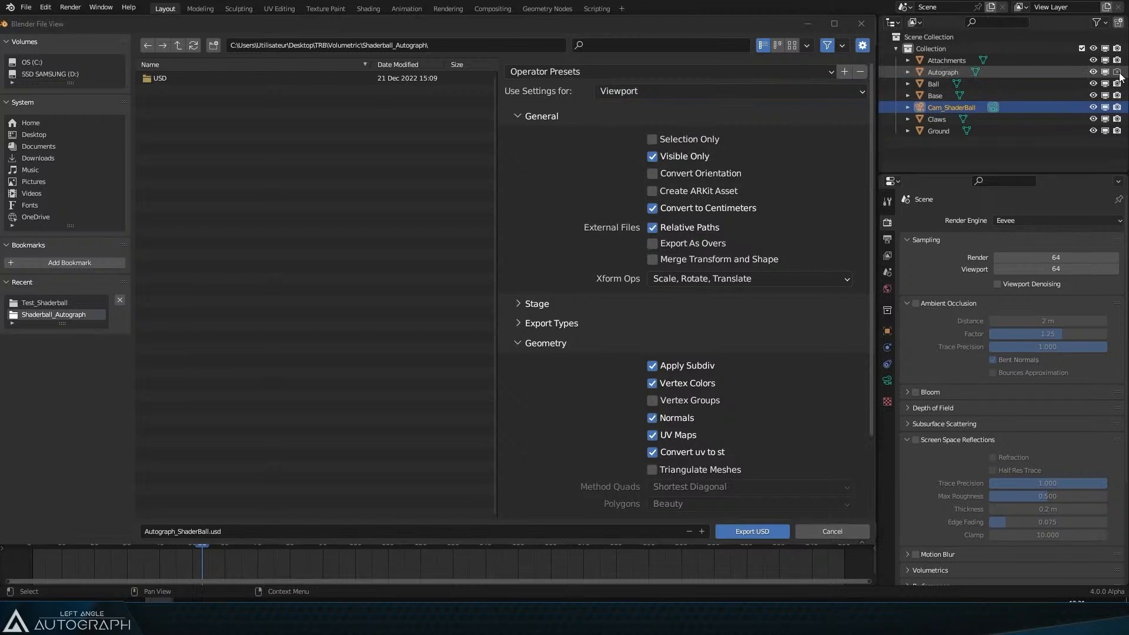
click(1096, 73)
click(1095, 73)
click(1115, 73)
click(605, 91)
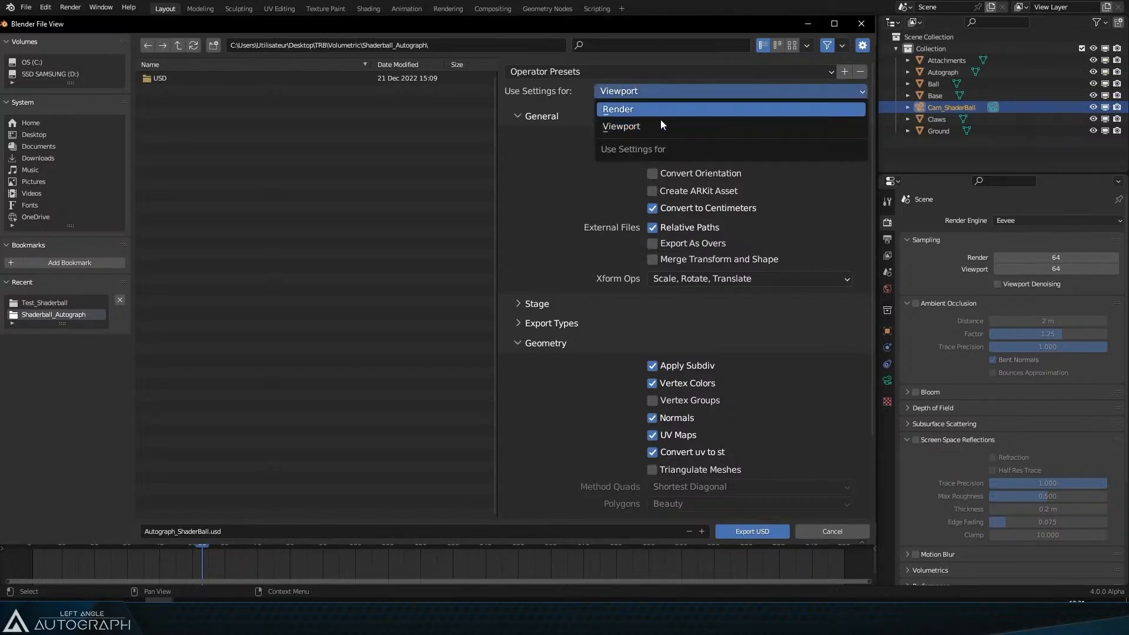
click(660, 125)
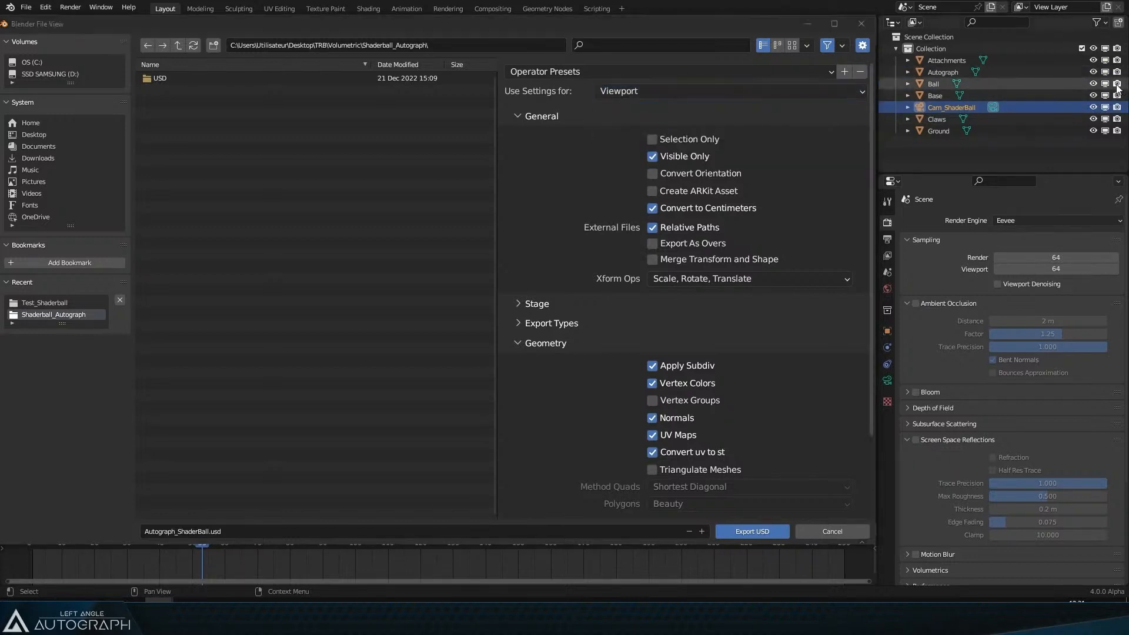
click(667, 95)
click(651, 125)
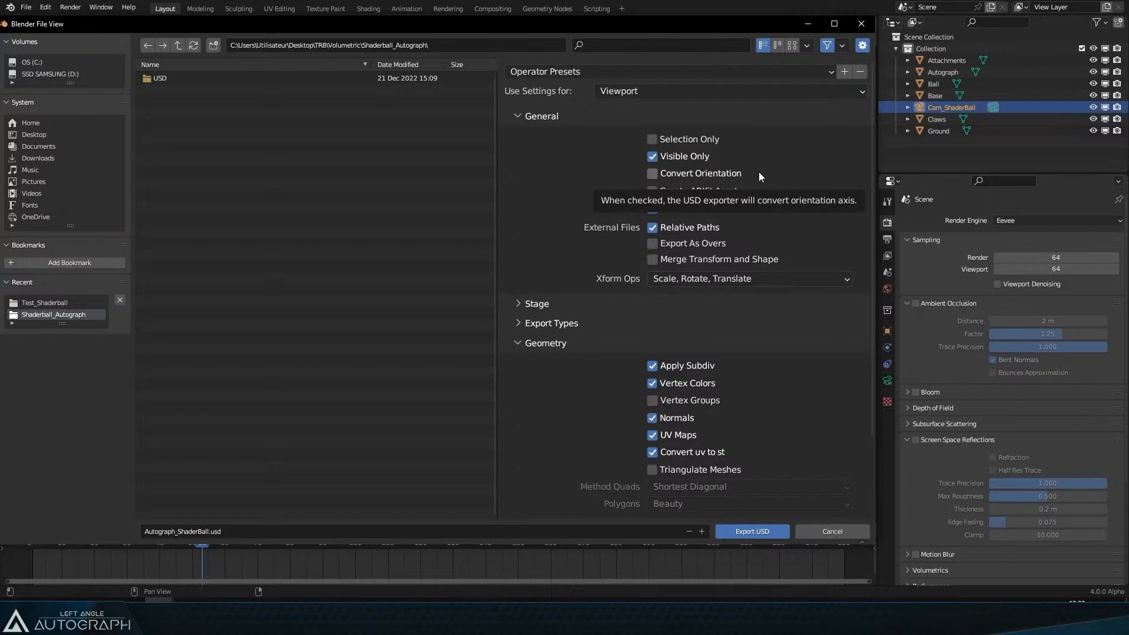
Step: Enable Convert Orientation, keeping Forward Axis -Z and Up Axis Y
click(725, 171)
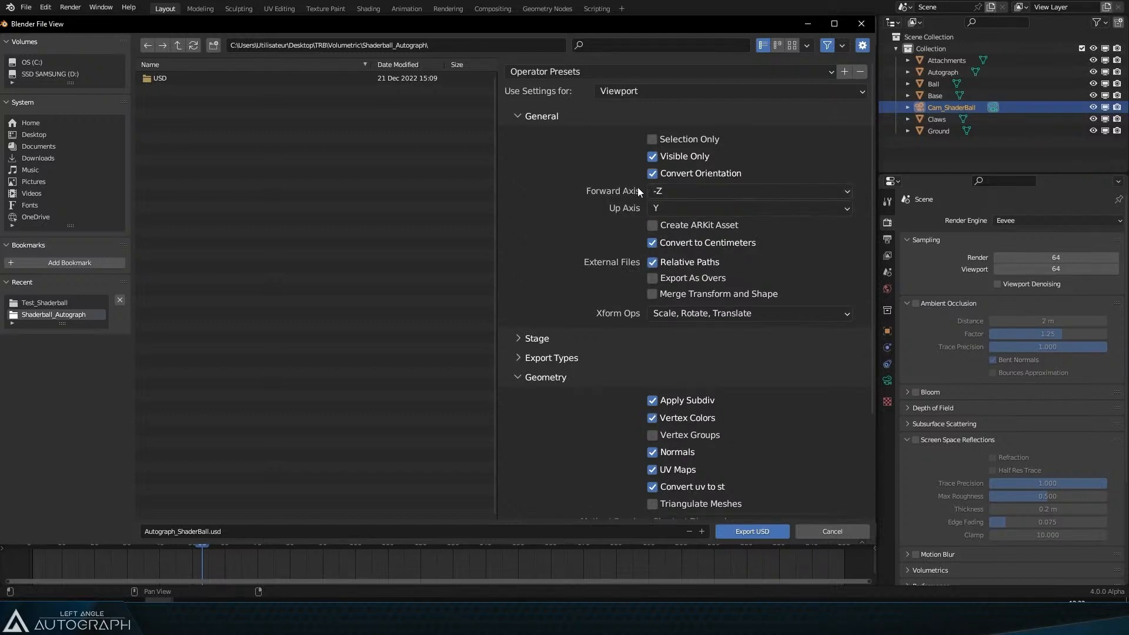
click(672, 174)
click(672, 174)
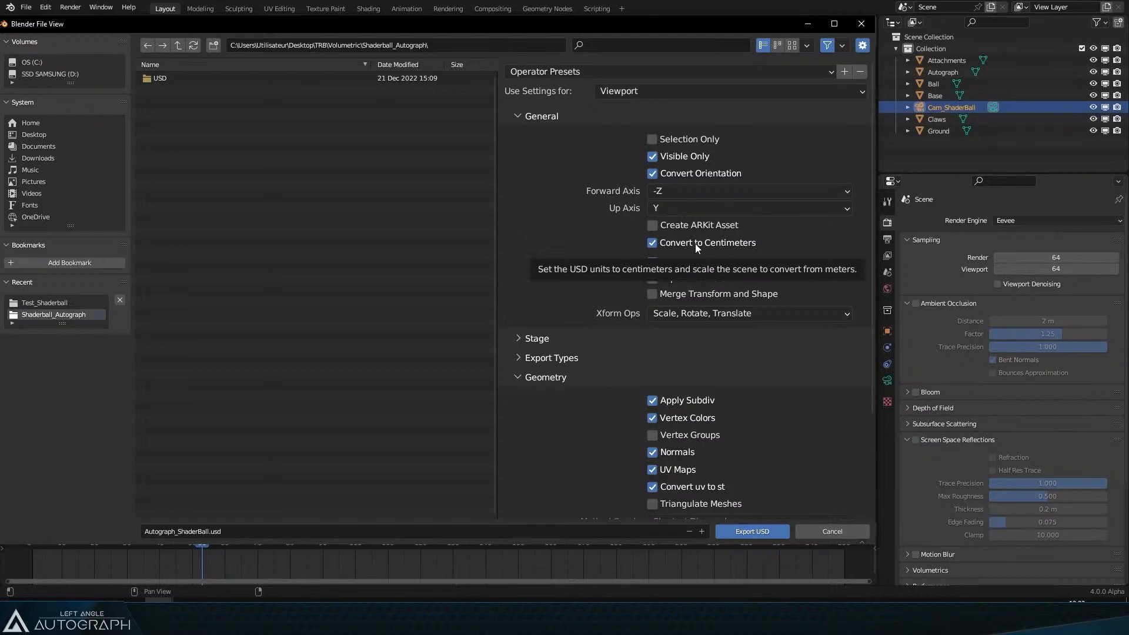
Step: Select the Ball object and inspect its object and mesh data properties
drag(165, 24, 685, 371)
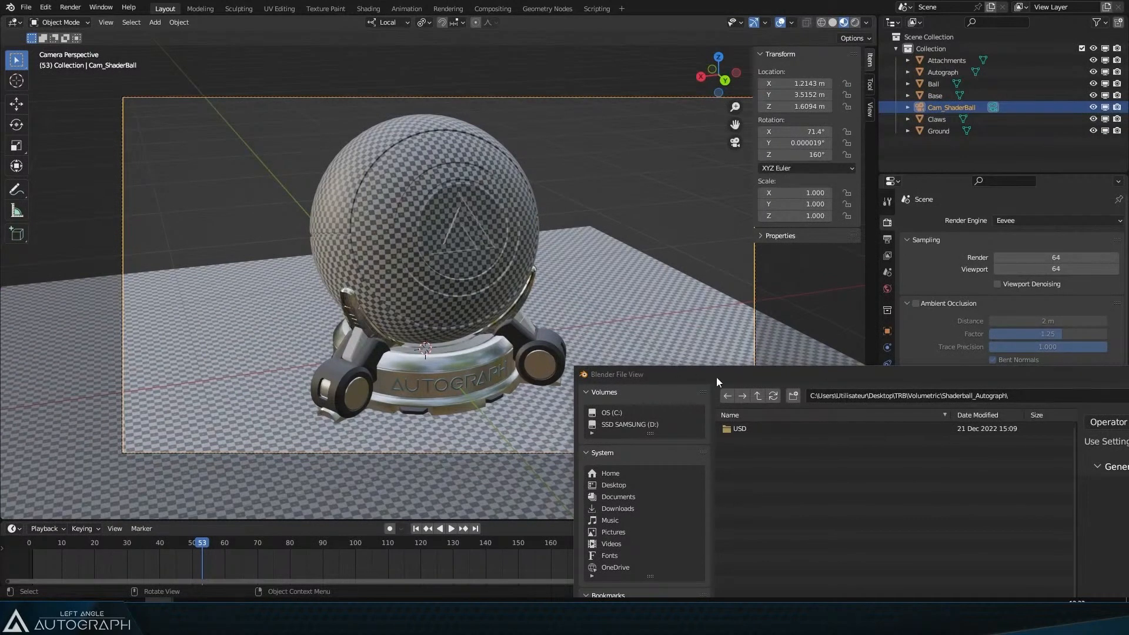
drag(716, 379, 172, 33)
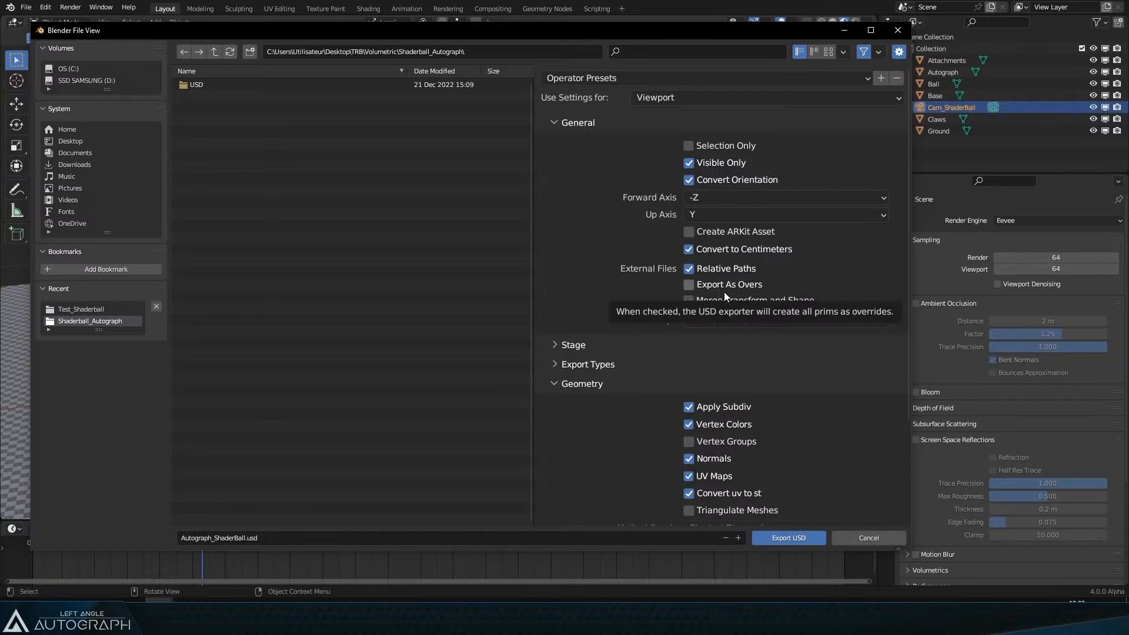
scroll(724, 292, down, 1)
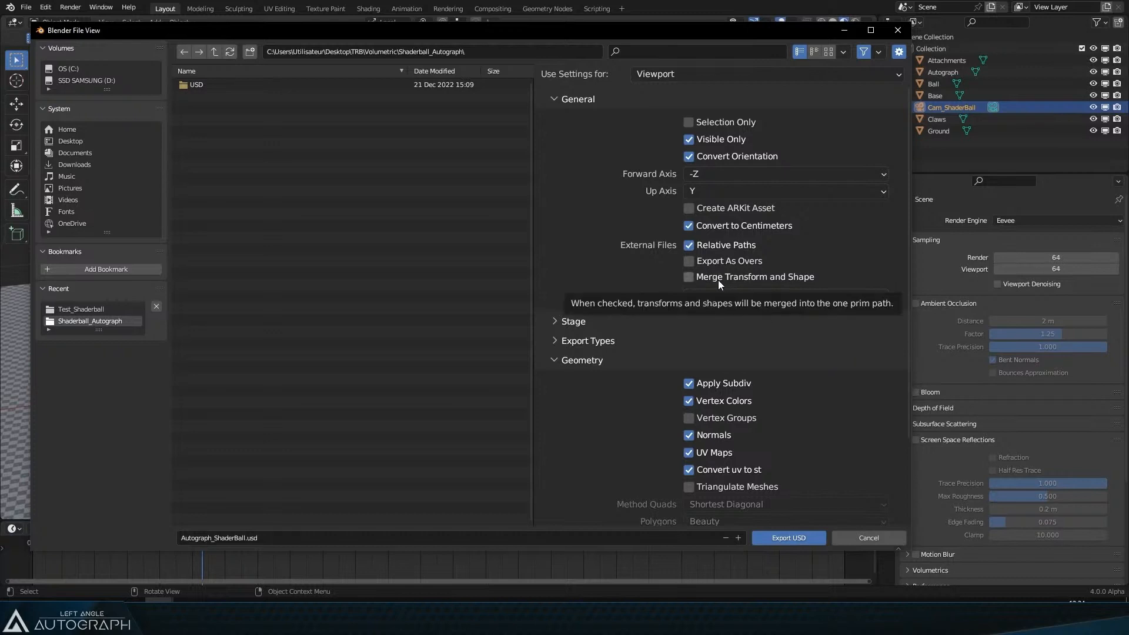
drag(684, 34, 641, 36)
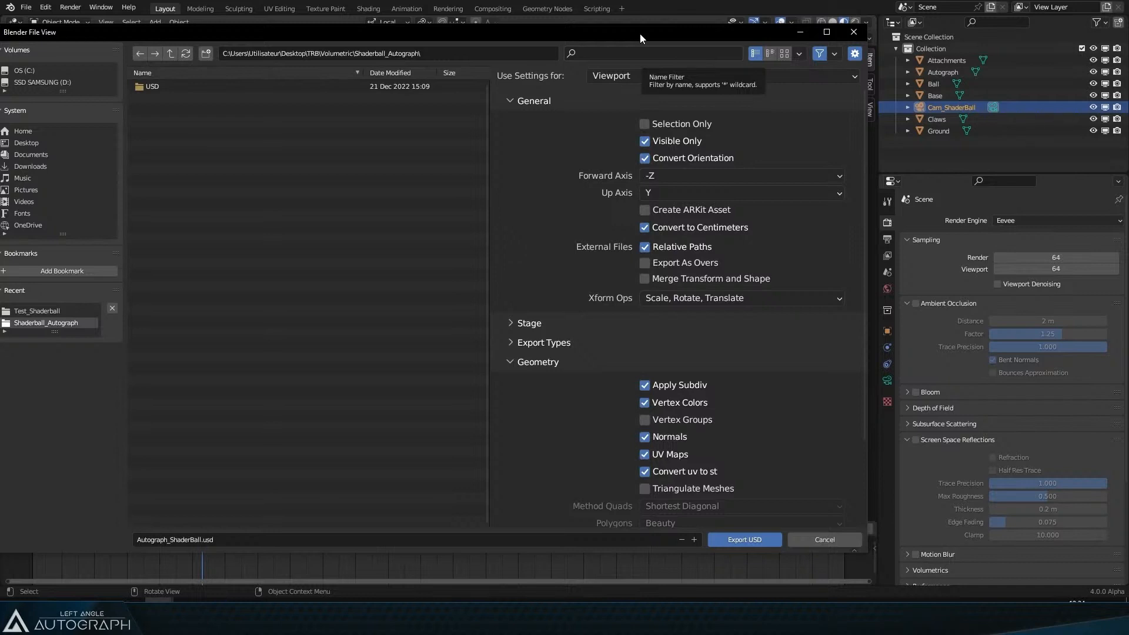
click(929, 85)
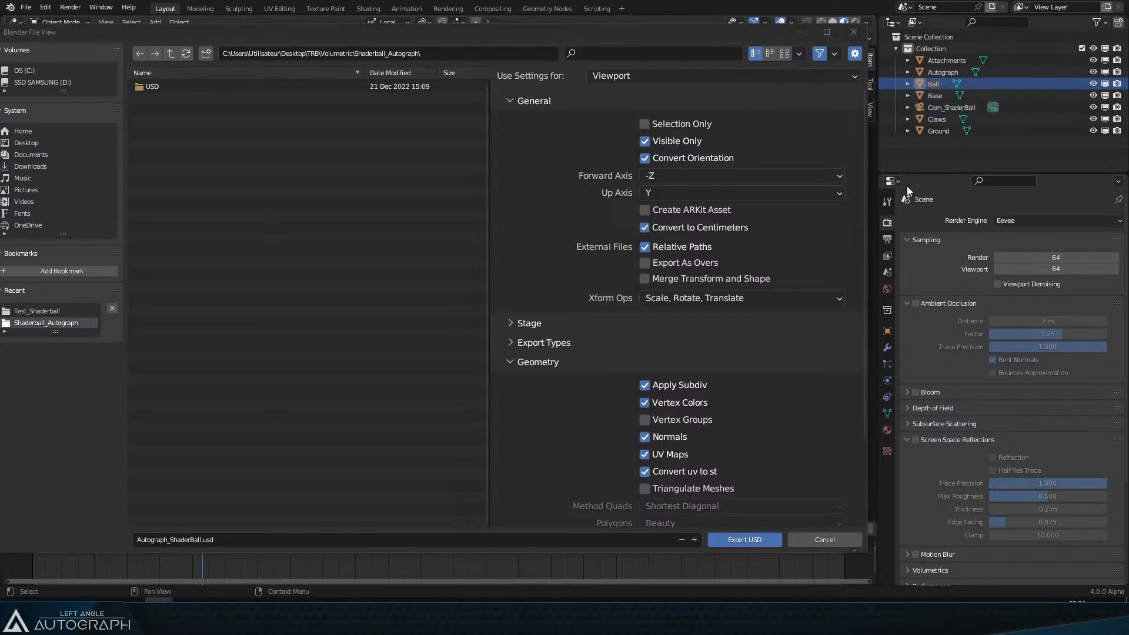
click(887, 331)
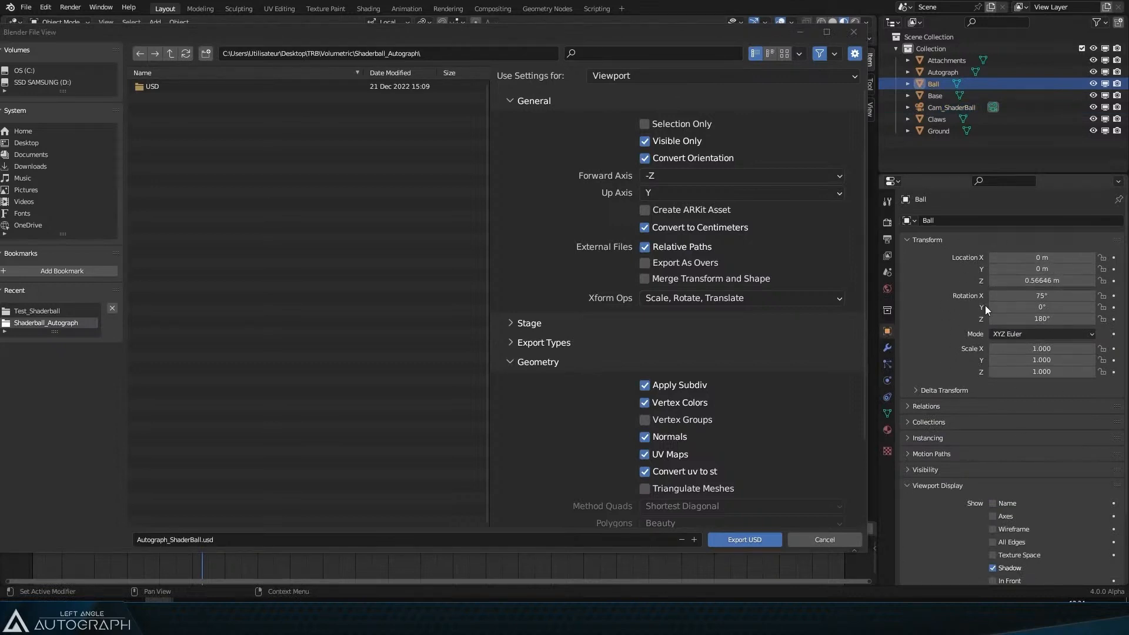
click(887, 413)
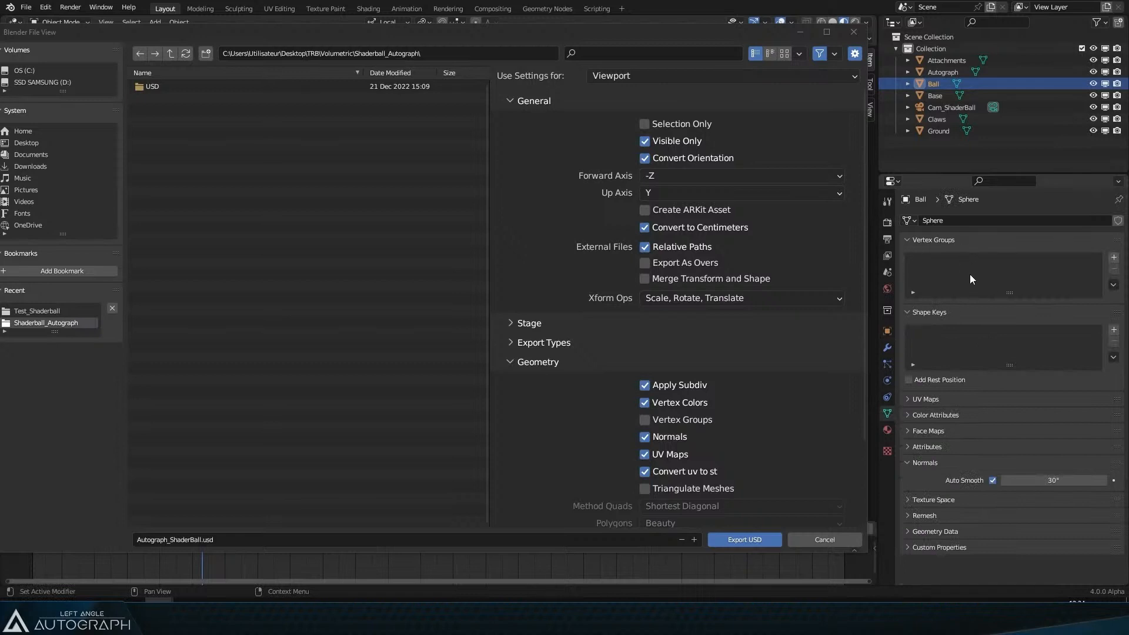
click(887, 332)
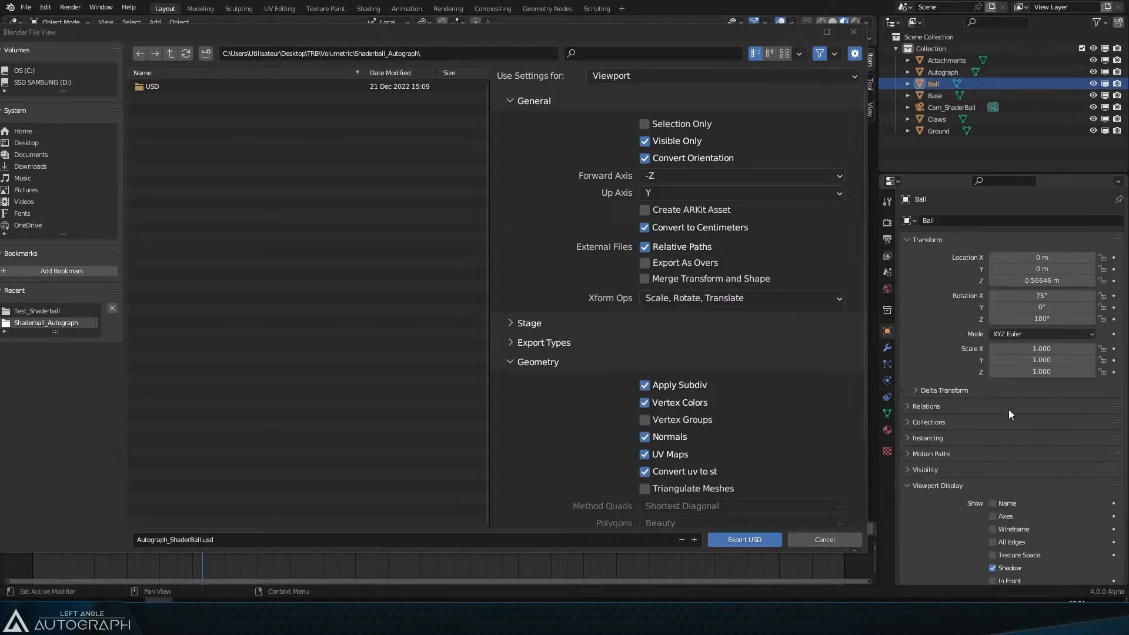
click(887, 414)
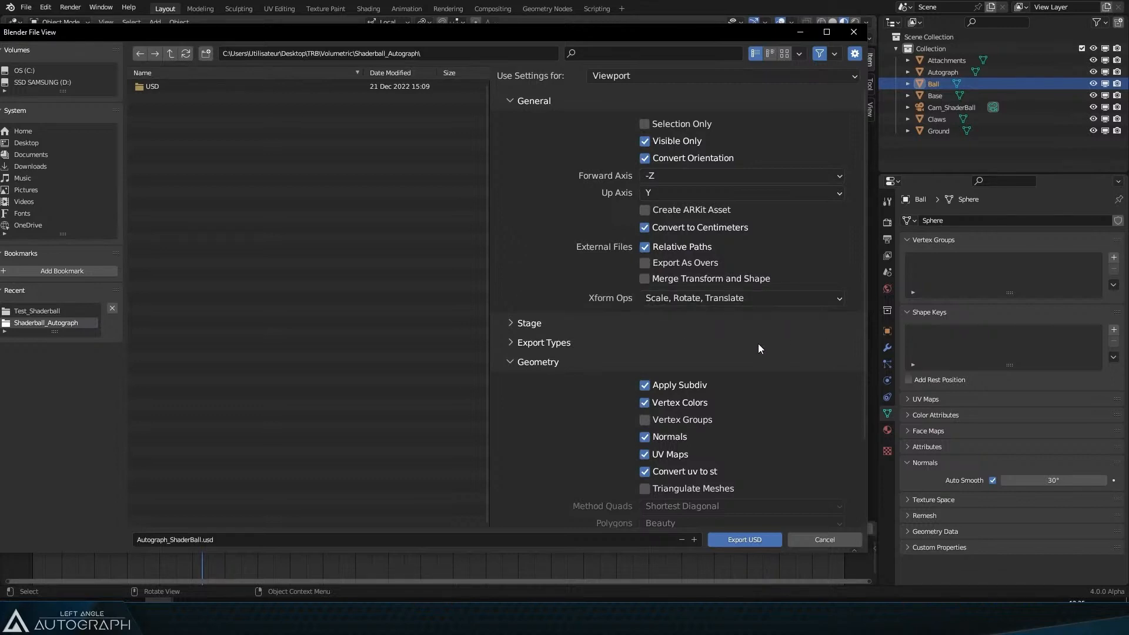
Step: Expand the Stage options and set the Material Prim Path to /root/Materials
click(527, 327)
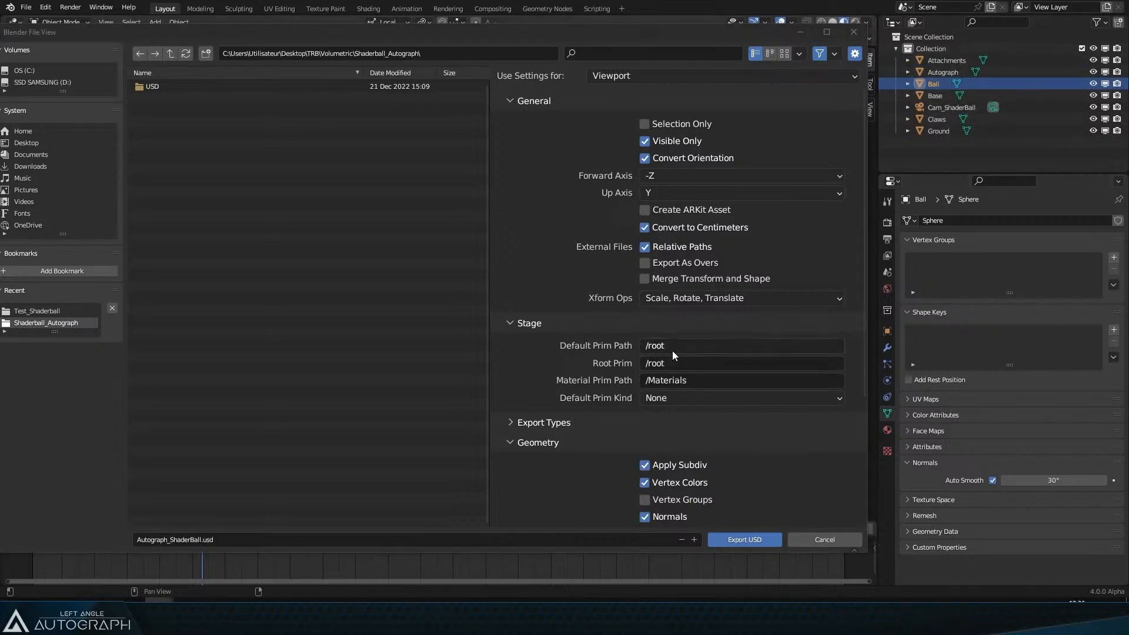
click(689, 348)
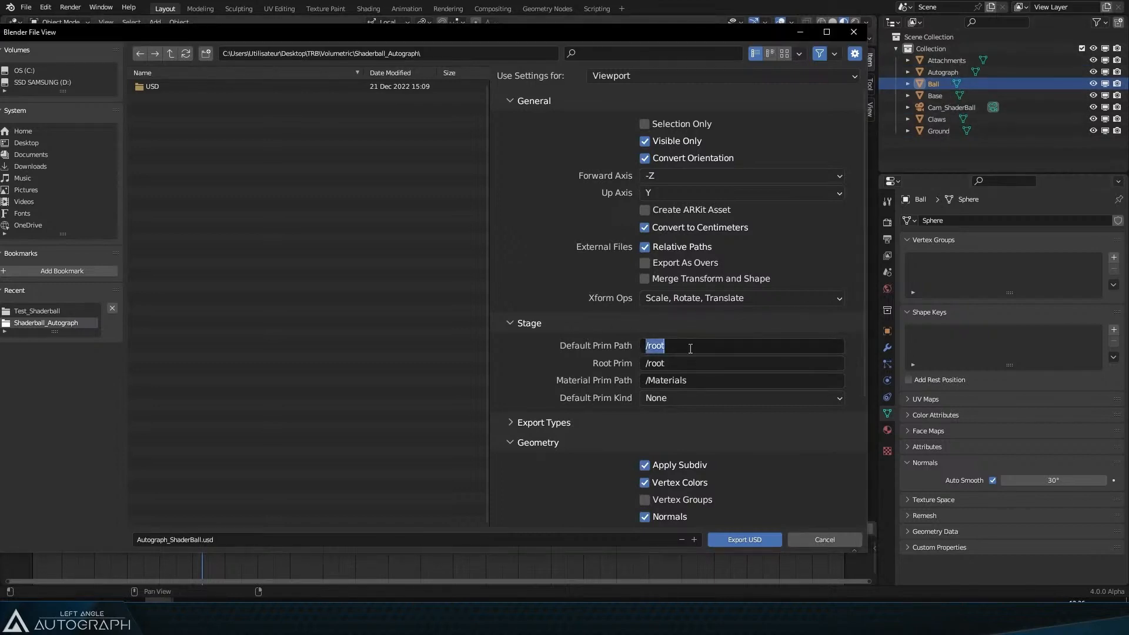
click(694, 344)
click(704, 381)
click(730, 382)
key(Left)
key(Left)
key(Left)
key(Left)
key(Left)
key(Left)
key(Left)
key(Left)
key(Left)
key(shift+End)
key(Left)
key(shift+Right)
key(End)
key(Left)
key(Left)
key(Left)
key(Left)
key(Left)
key(Left)
key(Left)
key(Left)
key(Left)
text(root/)
click(667, 379)
click(673, 380)
drag(667, 381, 706, 381)
click(667, 381)
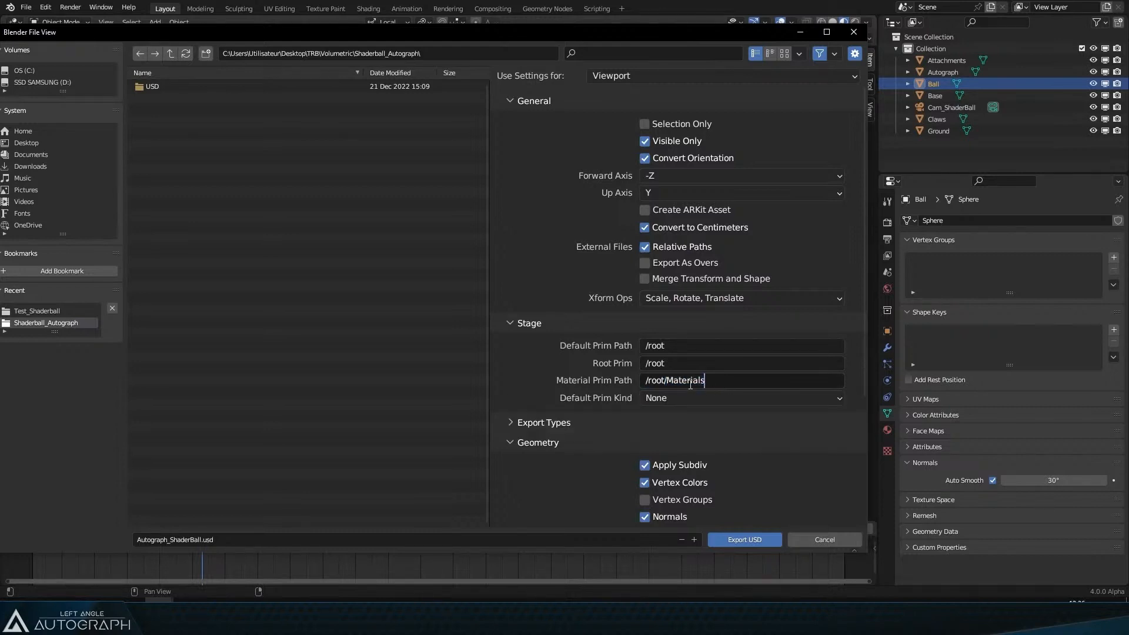
key(shift+Home)
click(685, 381)
mouse_move(665, 380)
mouse_down()
mouse_move(631, 380)
mouse_move(644, 381)
mouse_up()
click(663, 380)
click(700, 381)
click(704, 367)
Step: Expand and review the Export Types, Materials and Lights export options
click(577, 424)
scroll(676, 314, down, 5)
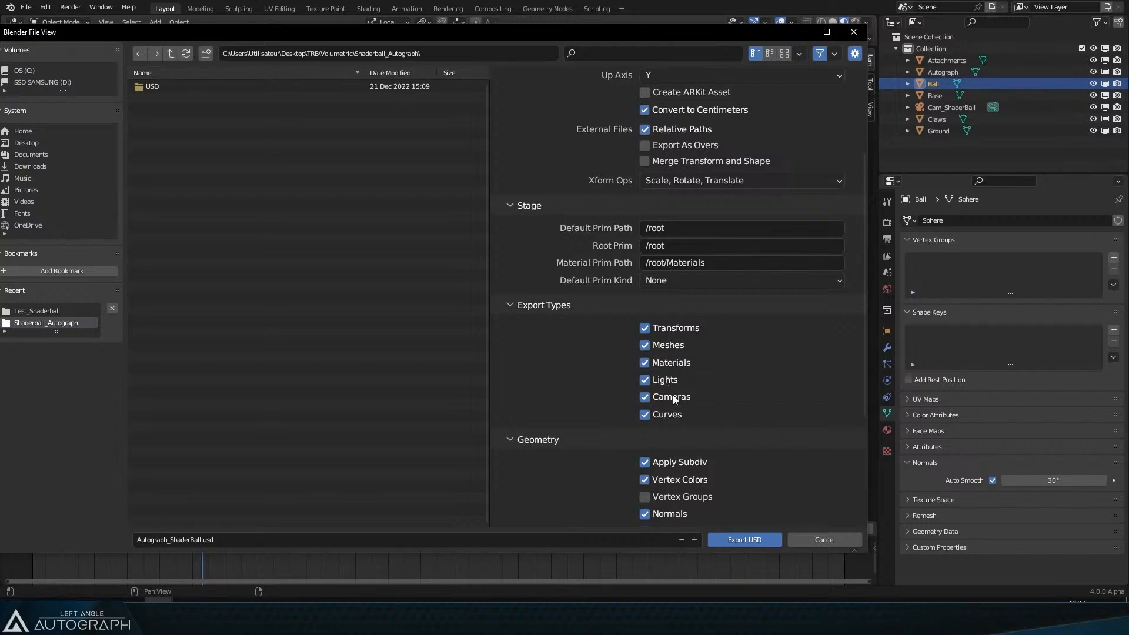
scroll(769, 407, down, 5)
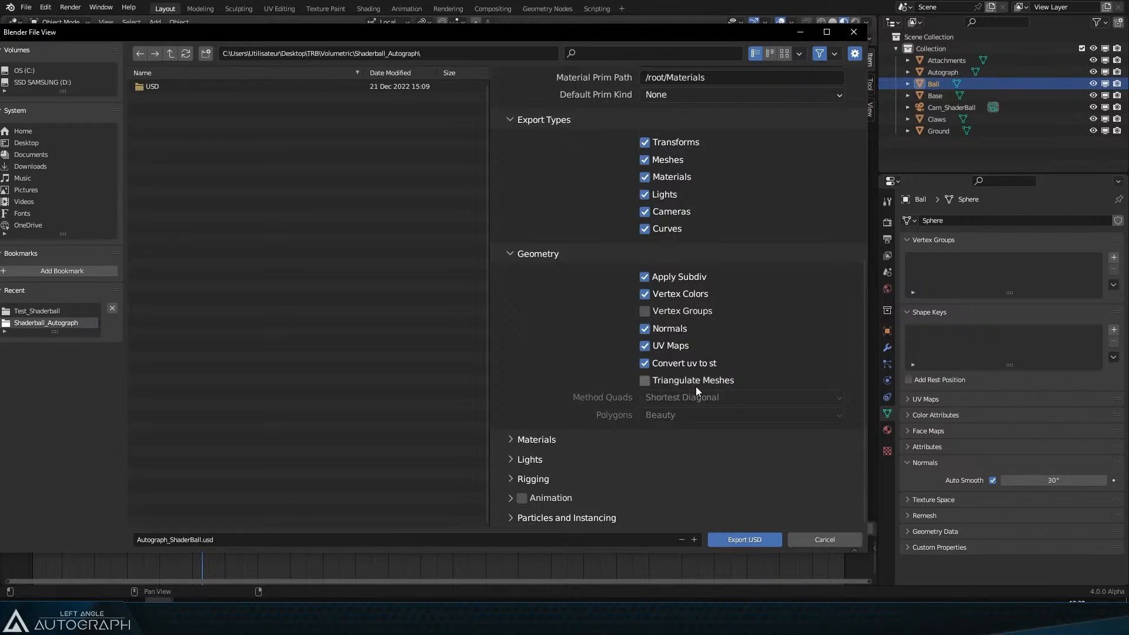
click(555, 440)
scroll(690, 410, down, 3)
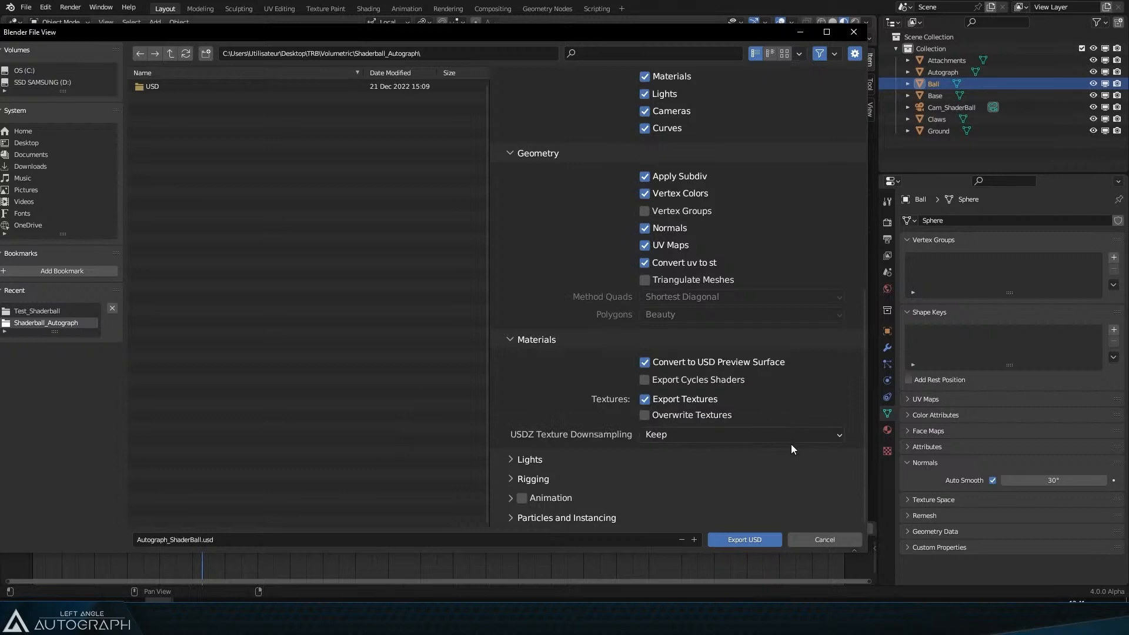
click(525, 461)
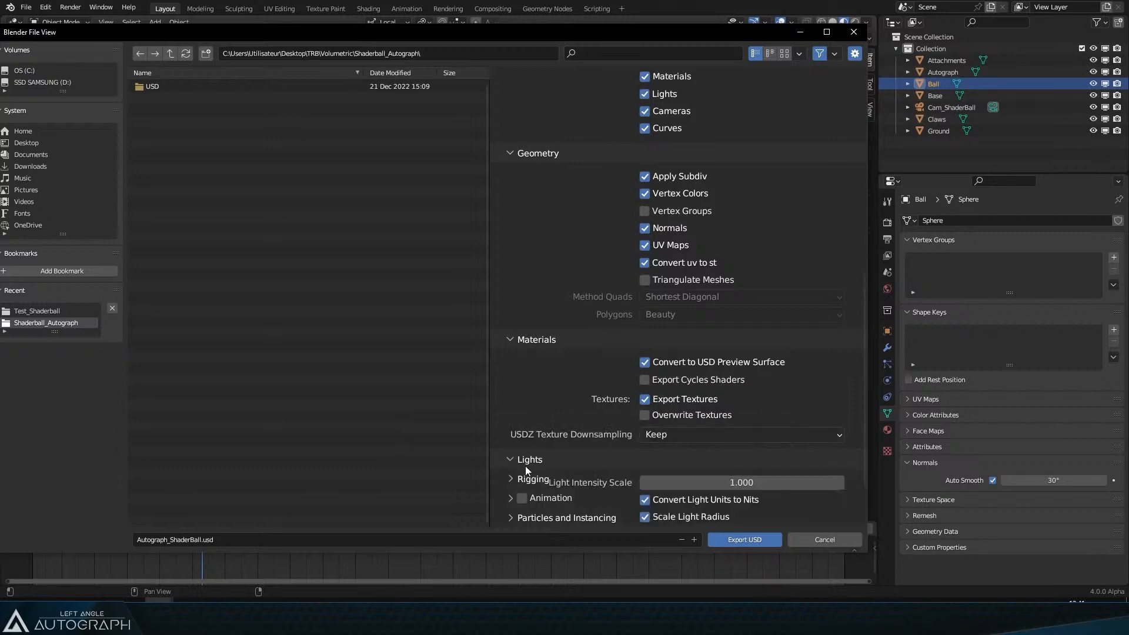
scroll(588, 382, down, 4)
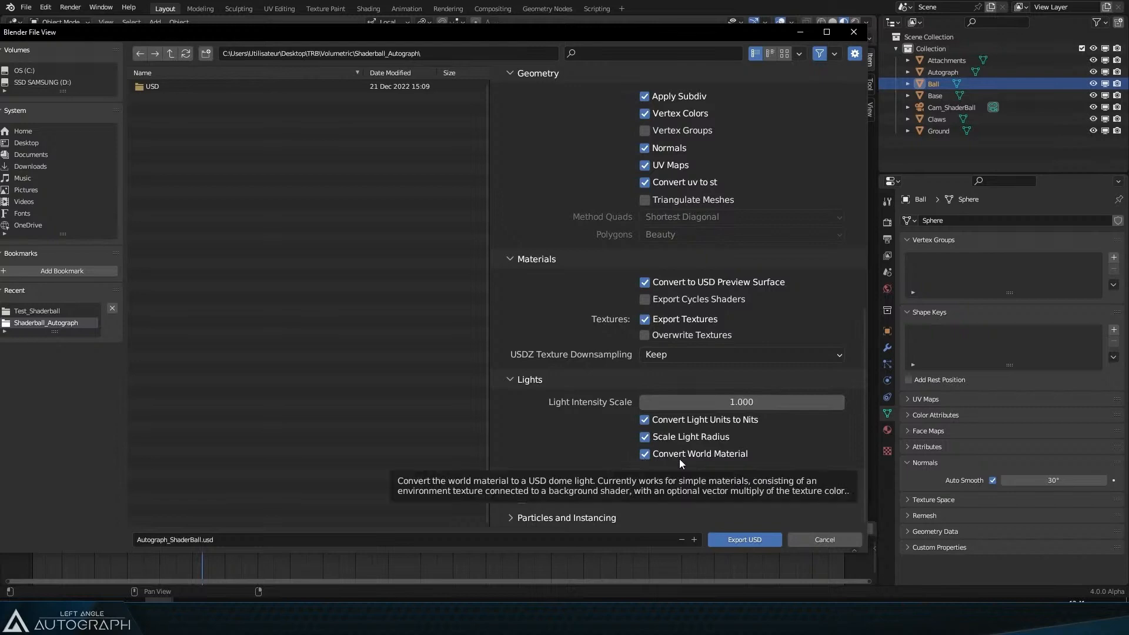
Step: Move the export dialog aside, check the World environment texture, and switch to the UV Editing workspace
drag(742, 33, 337, 254)
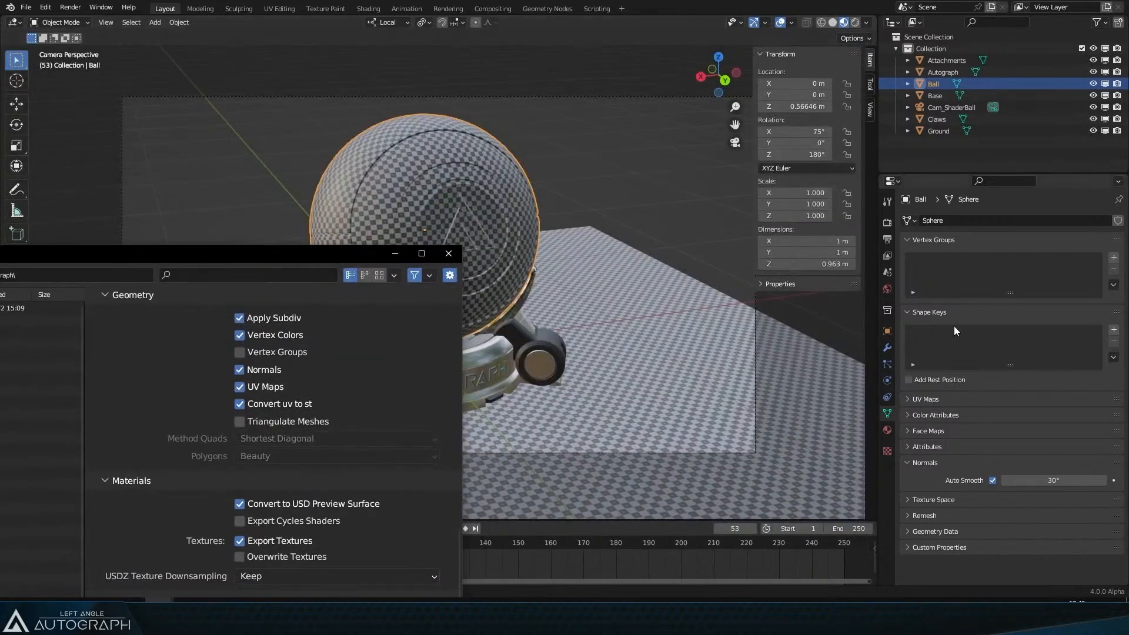
click(887, 289)
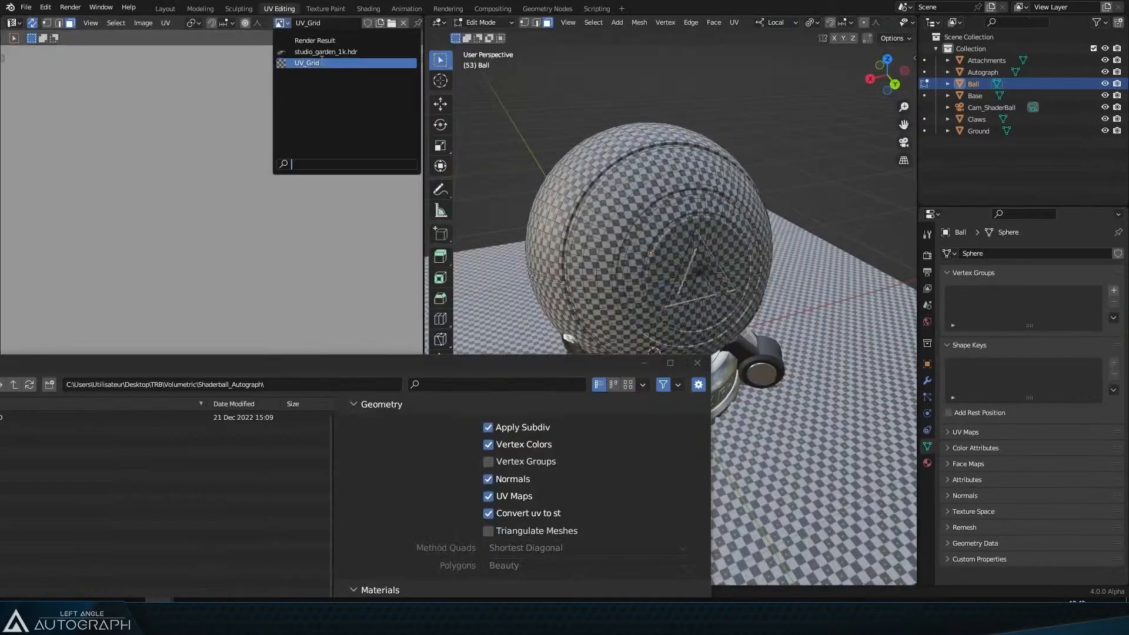
click(317, 64)
scroll(297, 184, down, 5)
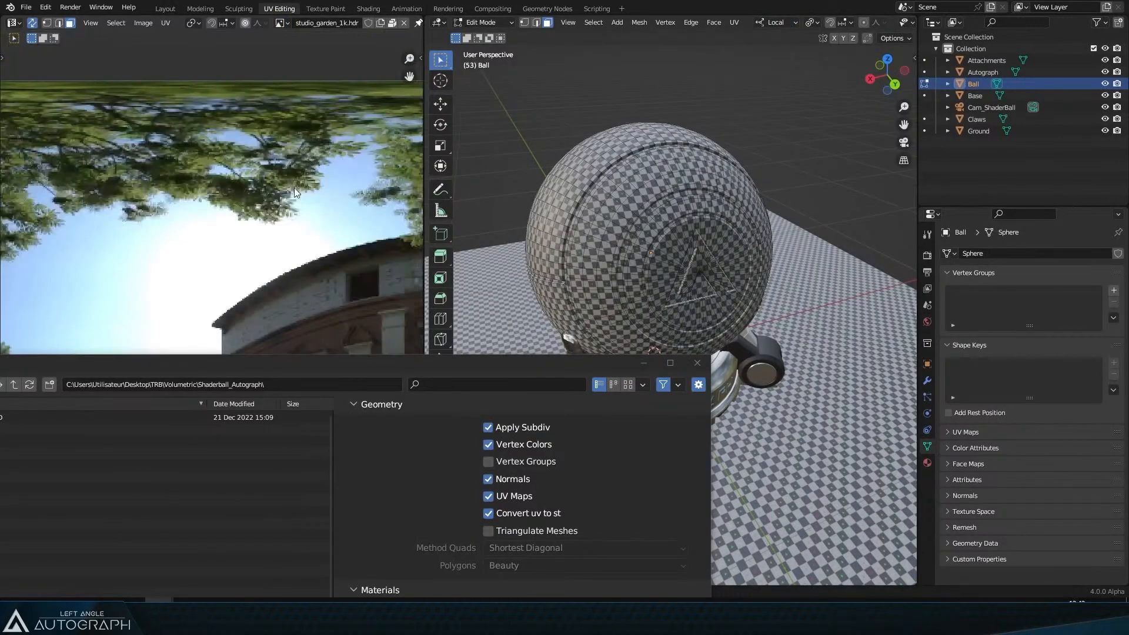
scroll(295, 192, down, 5)
scroll(315, 188, up, 6)
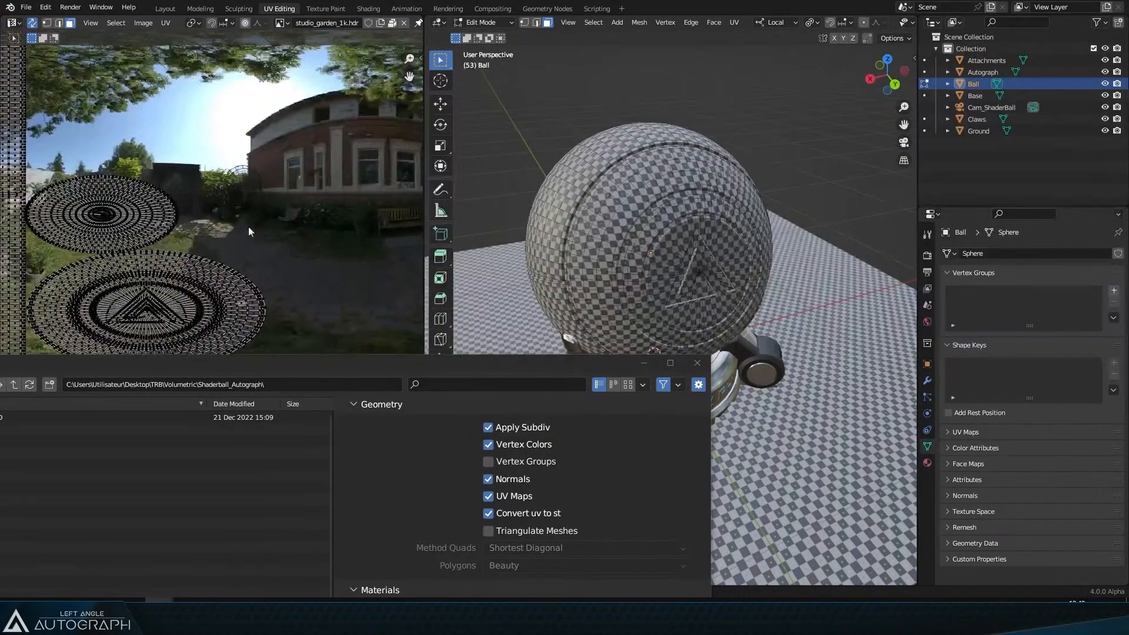
drag(249, 227, 211, 243)
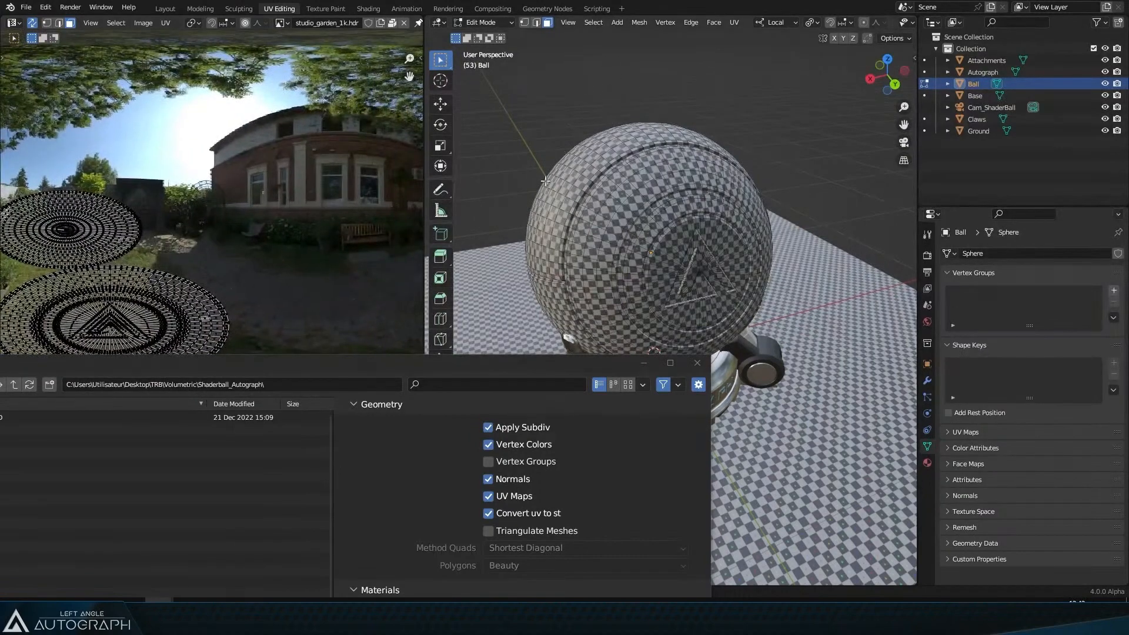
Step: Switch the 3D viewport to Rendered shading
key(z)
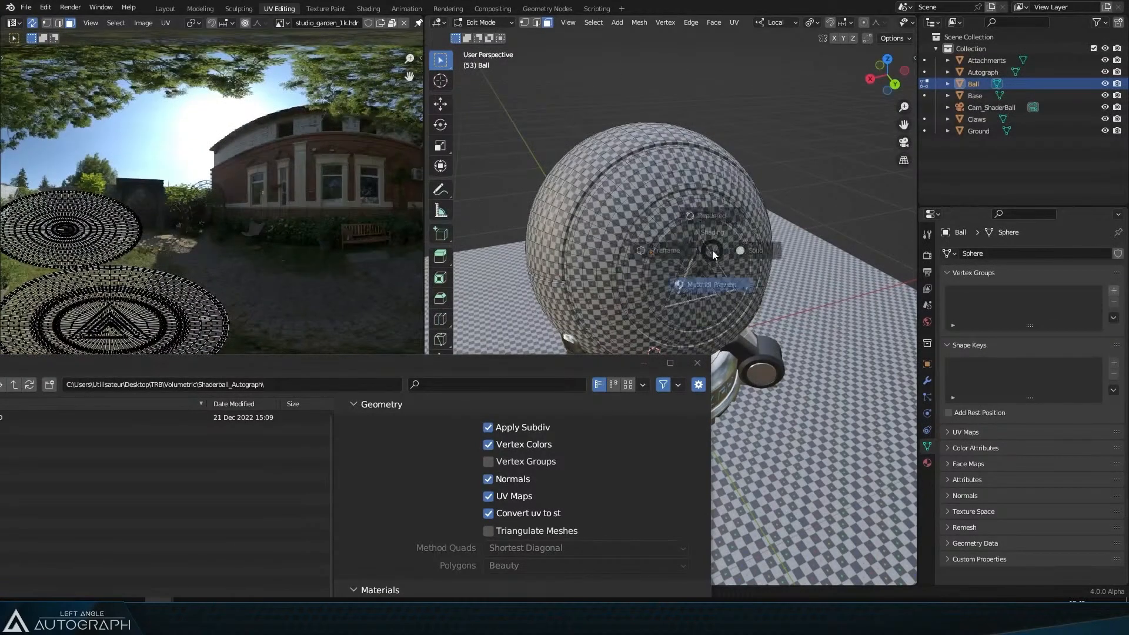
click(714, 216)
mouse_move(700, 307)
mouse_down()
mouse_move(754, 278)
mouse_move(587, 204)
mouse_move(717, 227)
mouse_up()
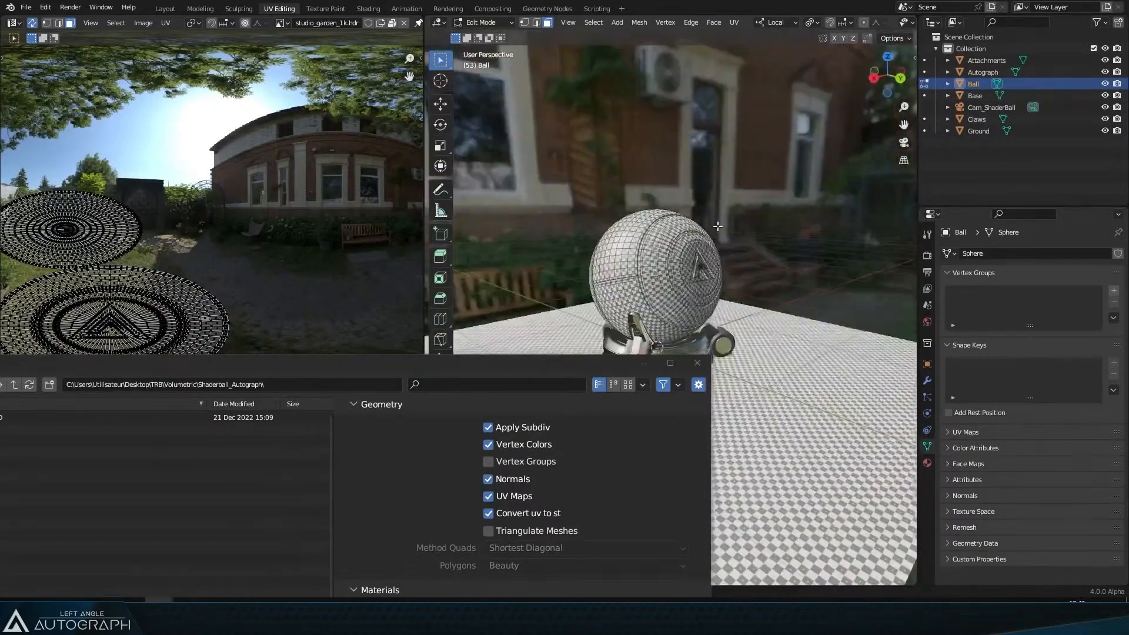
Step: Expand the Rigging, Animation and Particles and Instancing export options, enabling Animation export
scroll(714, 229, up, 4)
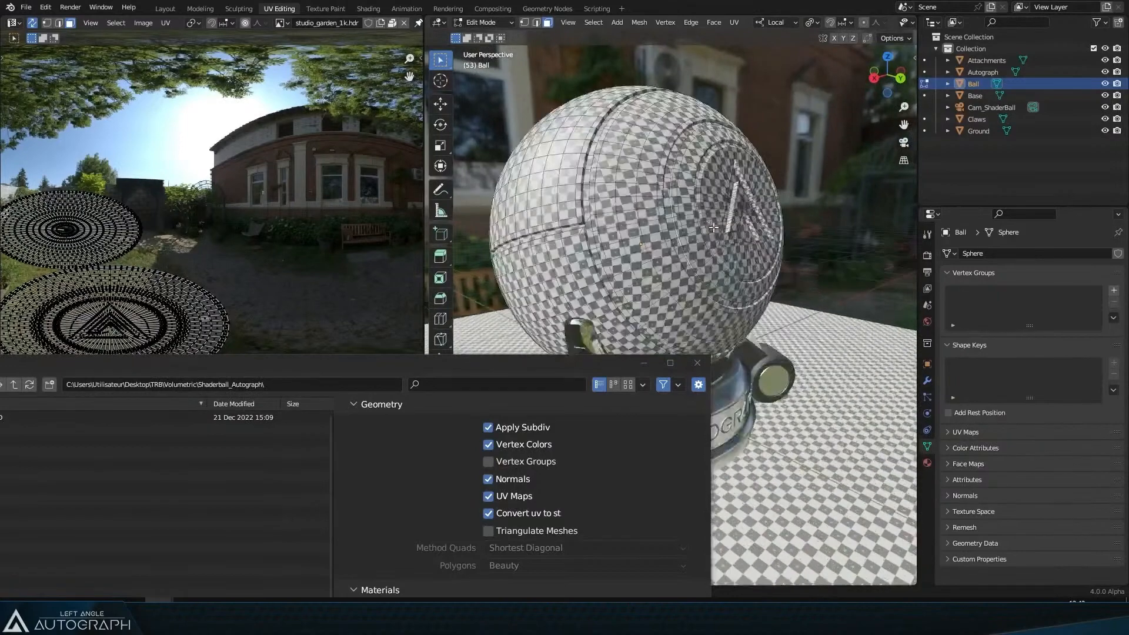
drag(404, 367, 556, 15)
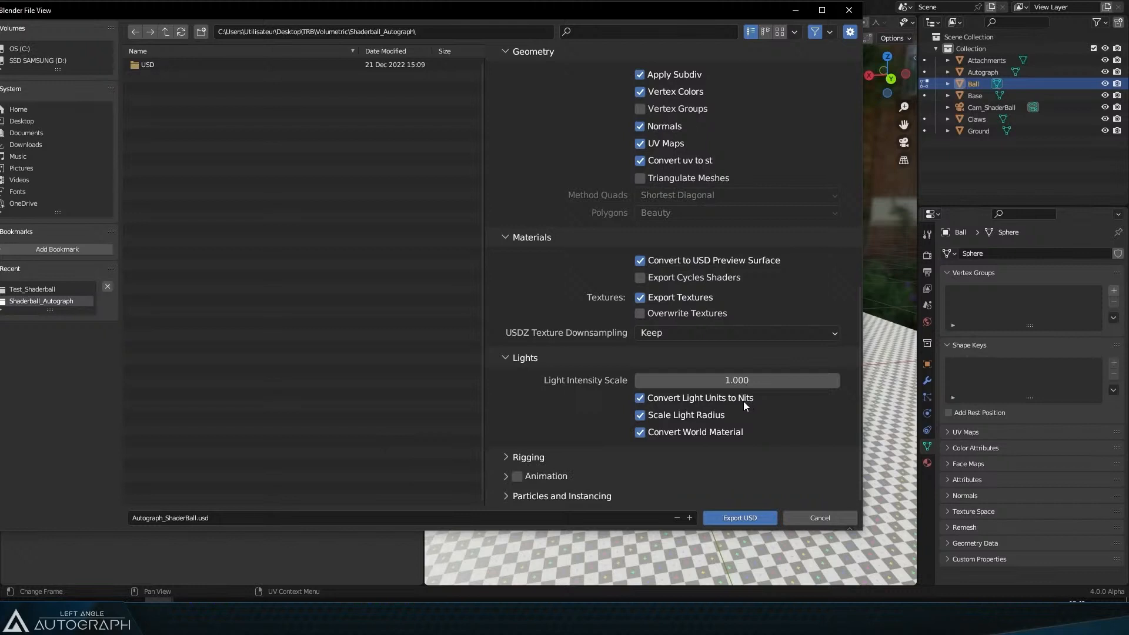
click(635, 456)
scroll(658, 406, down, 3)
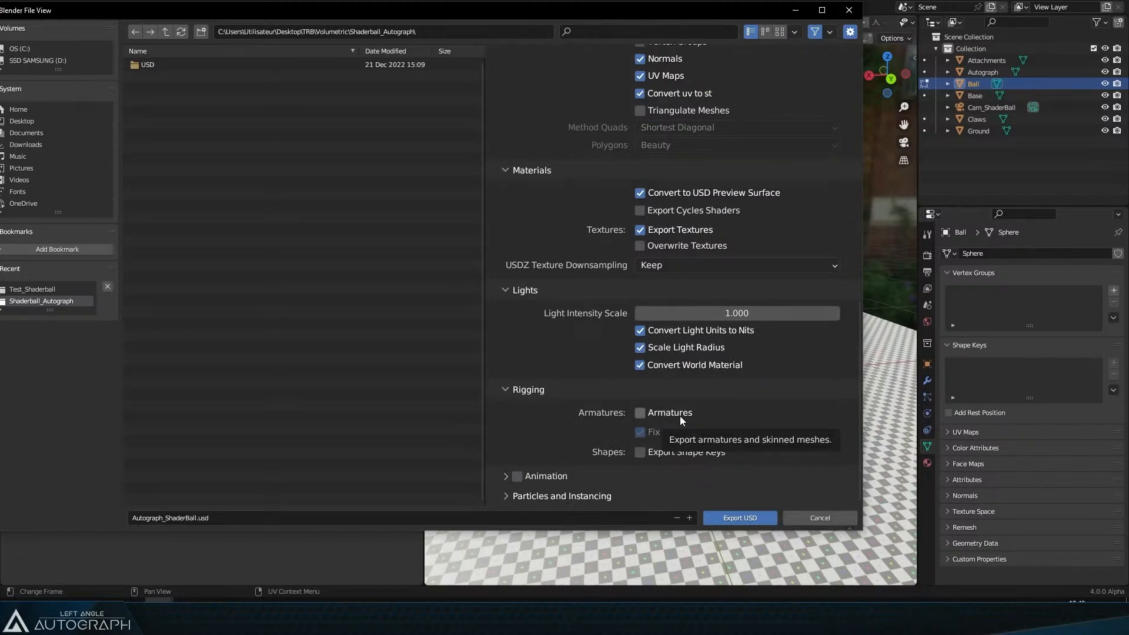
click(504, 478)
scroll(603, 444, down, 3)
click(518, 413)
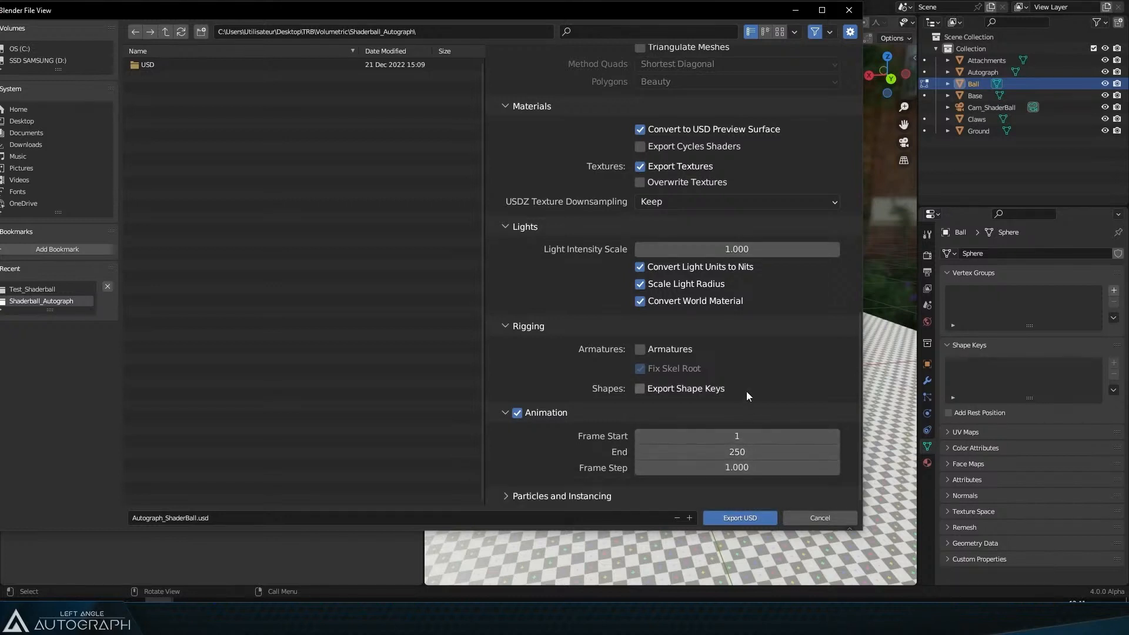
click(506, 495)
scroll(599, 442, down, 3)
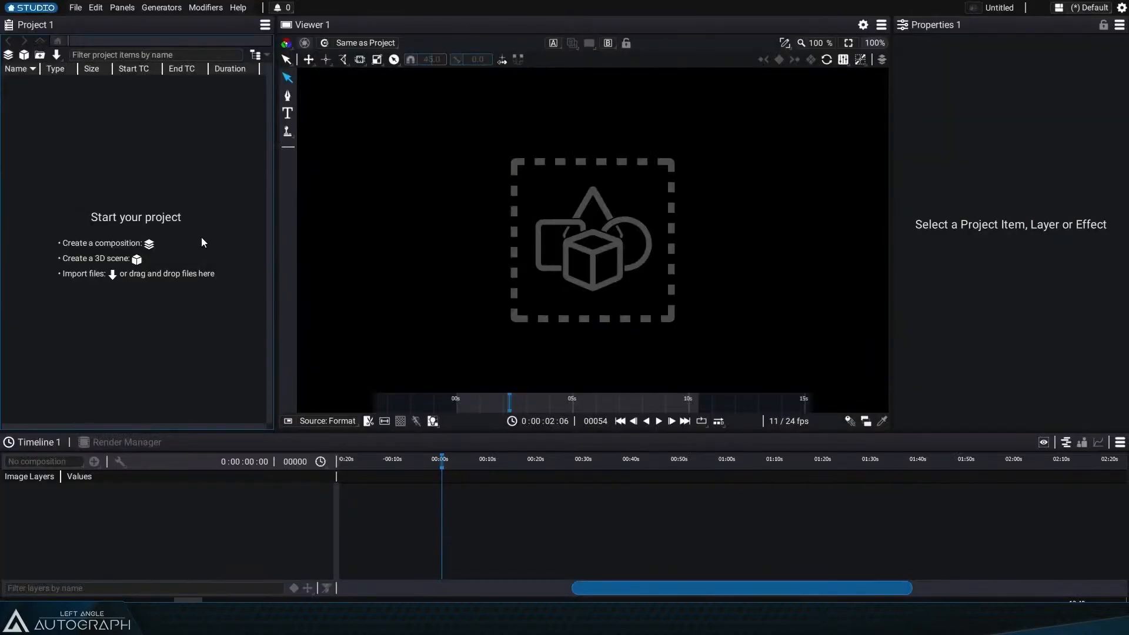
Step: Import Chocolate_Fluid_002.usdc into the Autograph project and open it in the viewer
key(super+Tab)
click(445, 166)
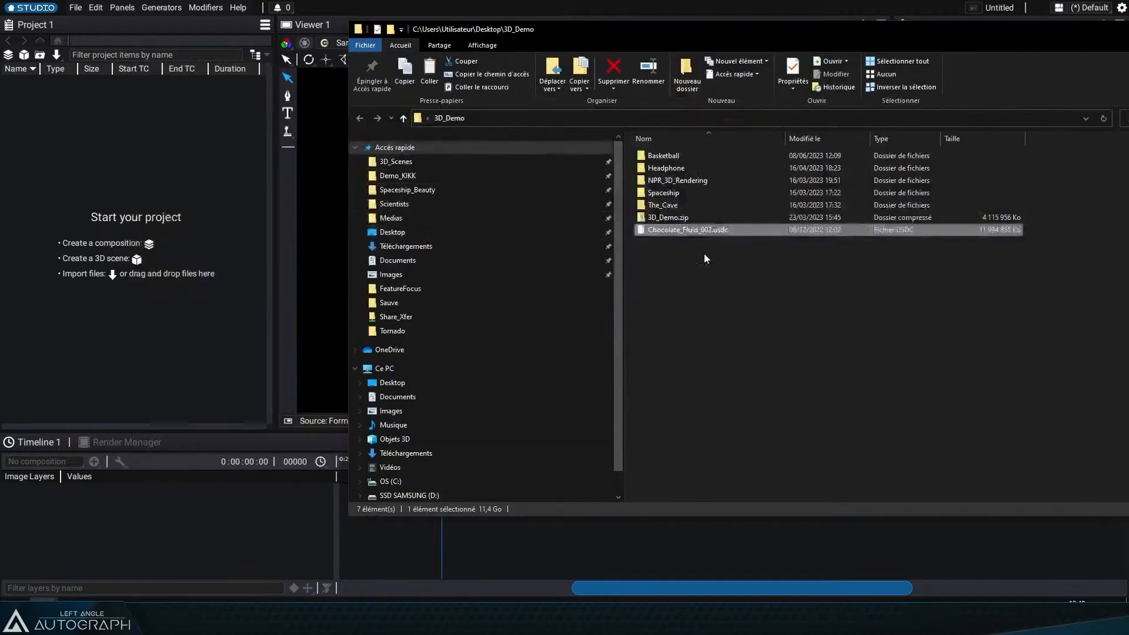
drag(687, 229, 119, 189)
drag(139, 69, 160, 69)
double_click(114, 86)
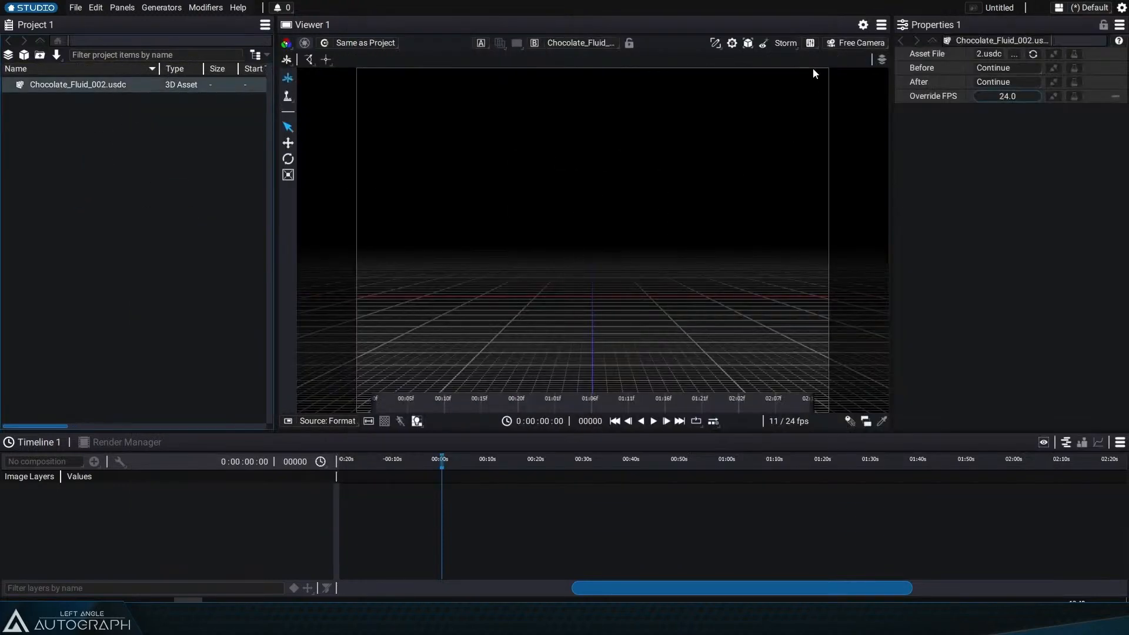
Step: Orbit, zoom and scrub through the chocolate fluid animation in the viewer, then play it
scroll(633, 260, down, 5)
drag(626, 238, 547, 347)
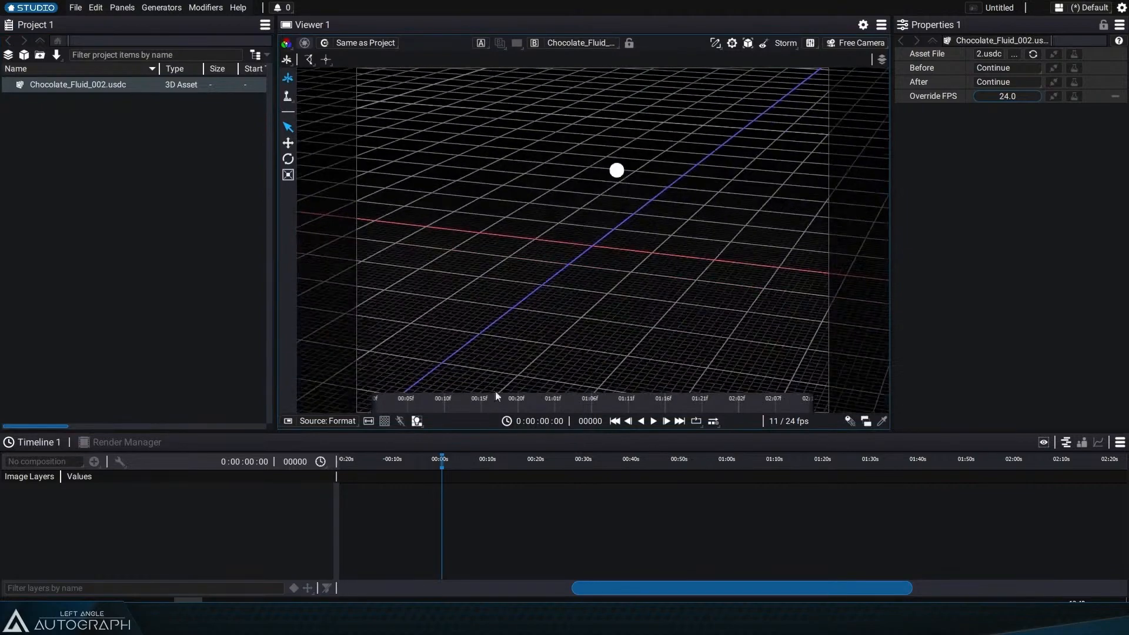
drag(498, 402, 525, 405)
scroll(513, 401, down, 6)
scroll(586, 224, up, 5)
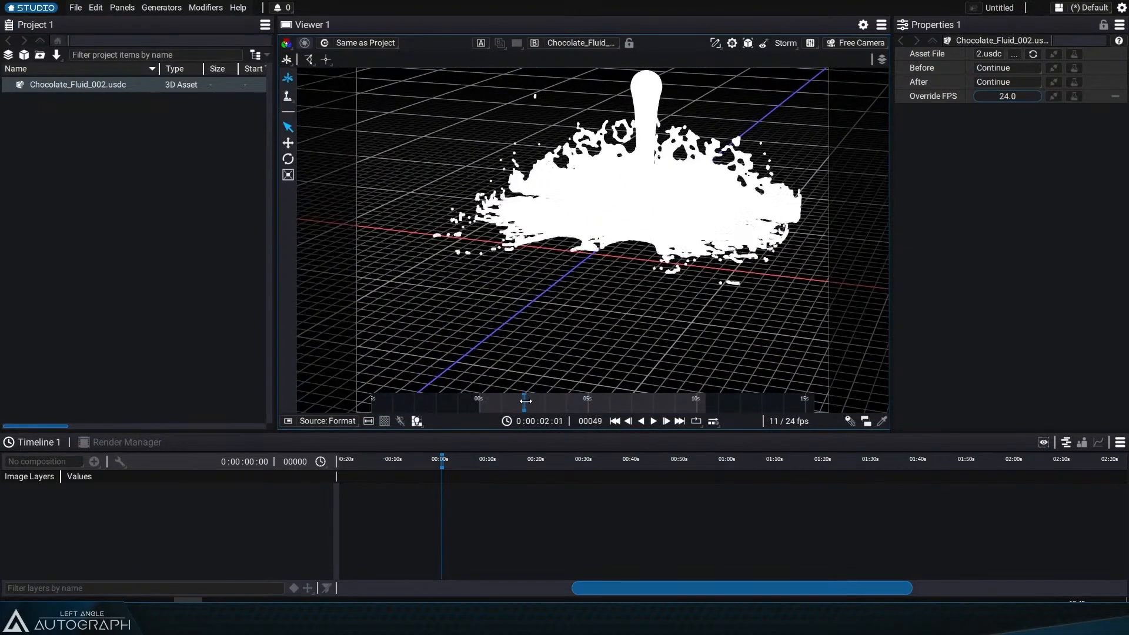
drag(512, 270, 553, 301)
drag(526, 405, 528, 402)
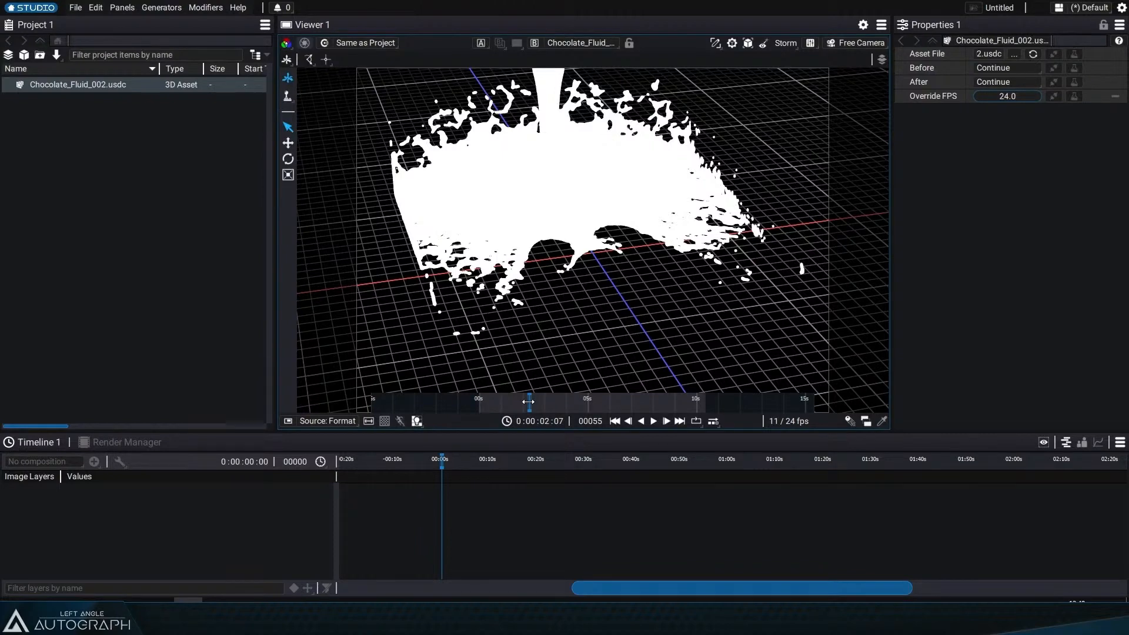
drag(528, 402, 498, 400)
scroll(539, 302, up, 5)
key(space)
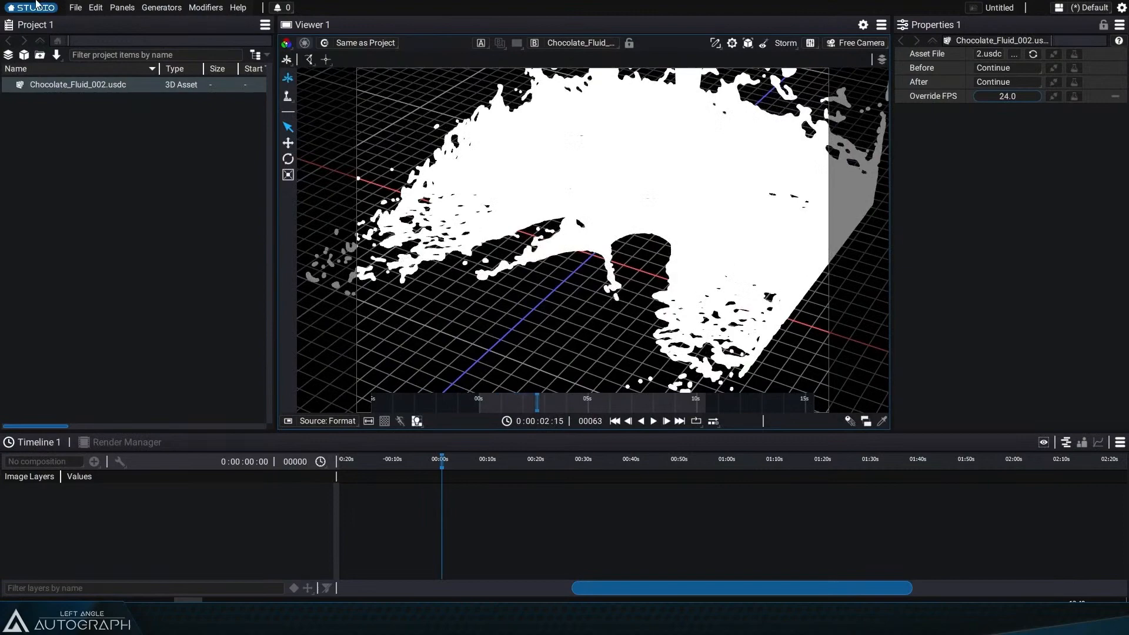
Step: Start a new empty Autograph project
click(75, 7)
click(139, 172)
click(563, 309)
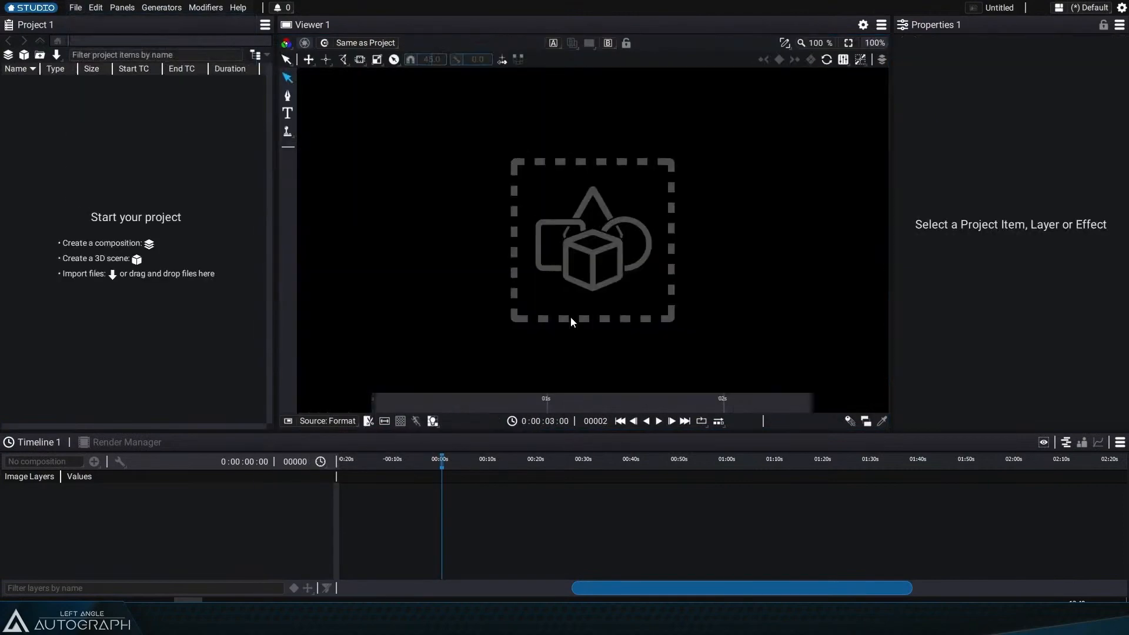
Step: Open the Shaderball_Autograph USD folder and delete all the files inside it
key(alt+Tab)
click(443, 130)
click(429, 183)
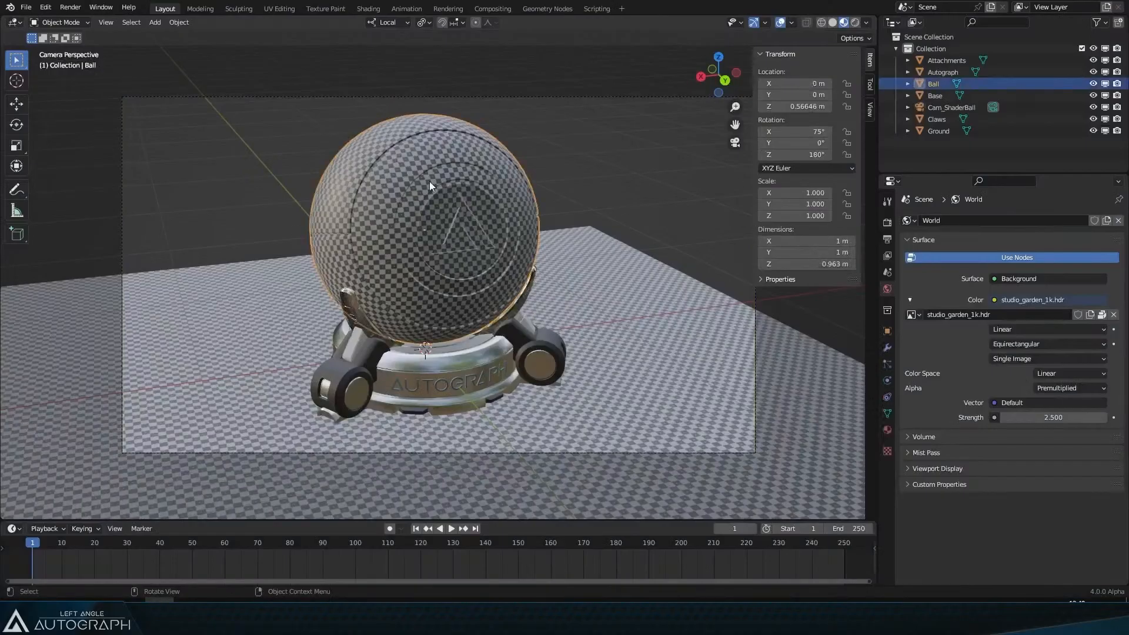
key(alt+Tab)
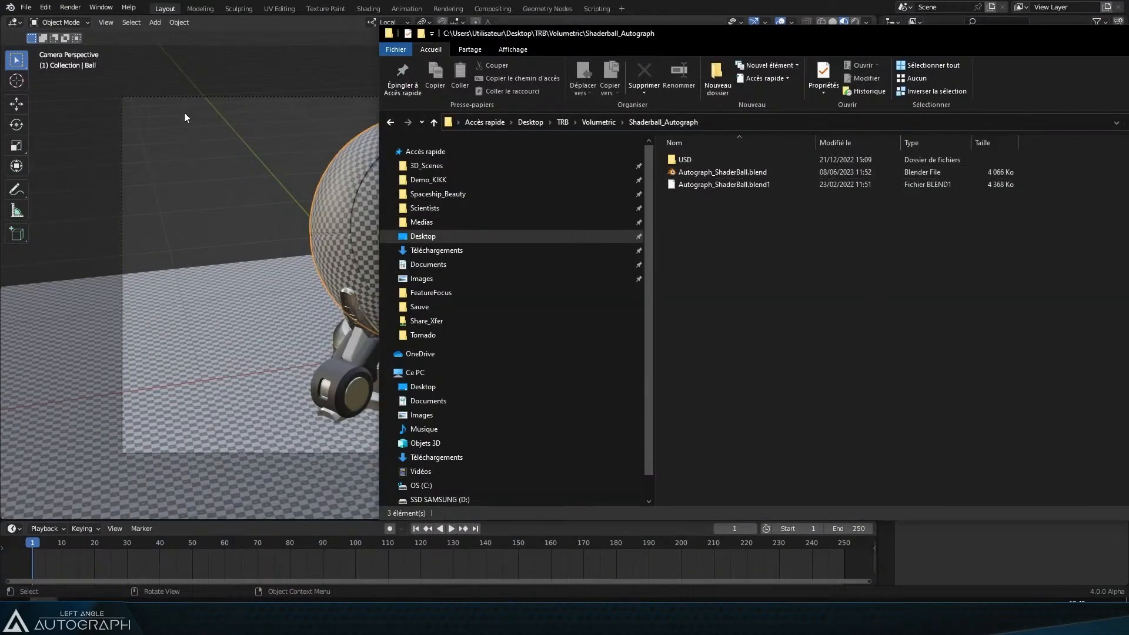
double_click(693, 164)
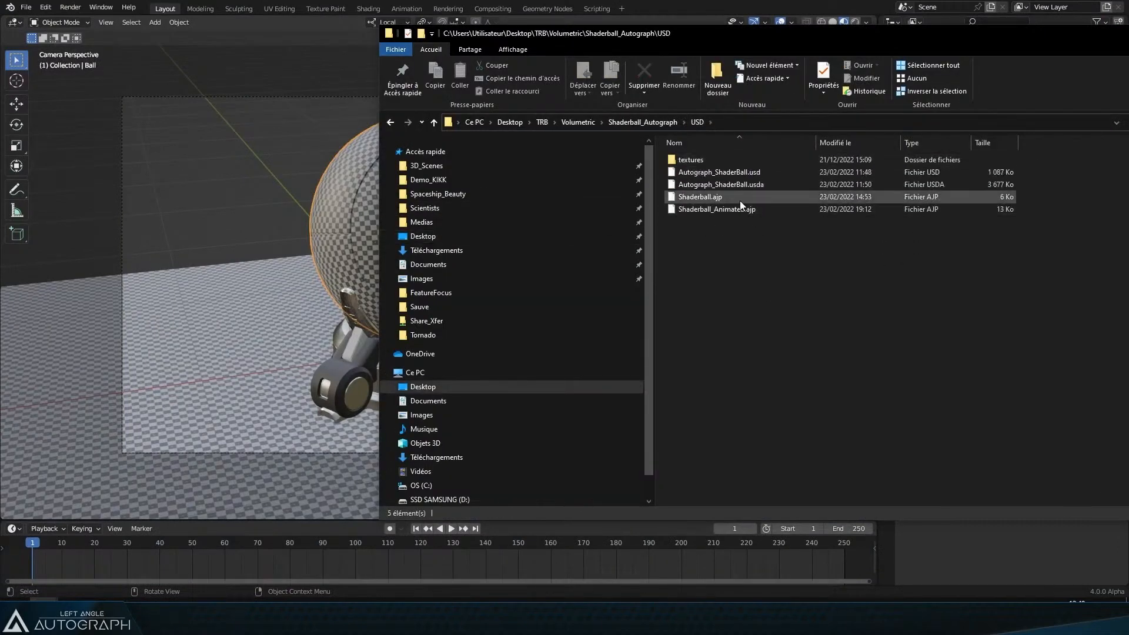
key(ctrl+a)
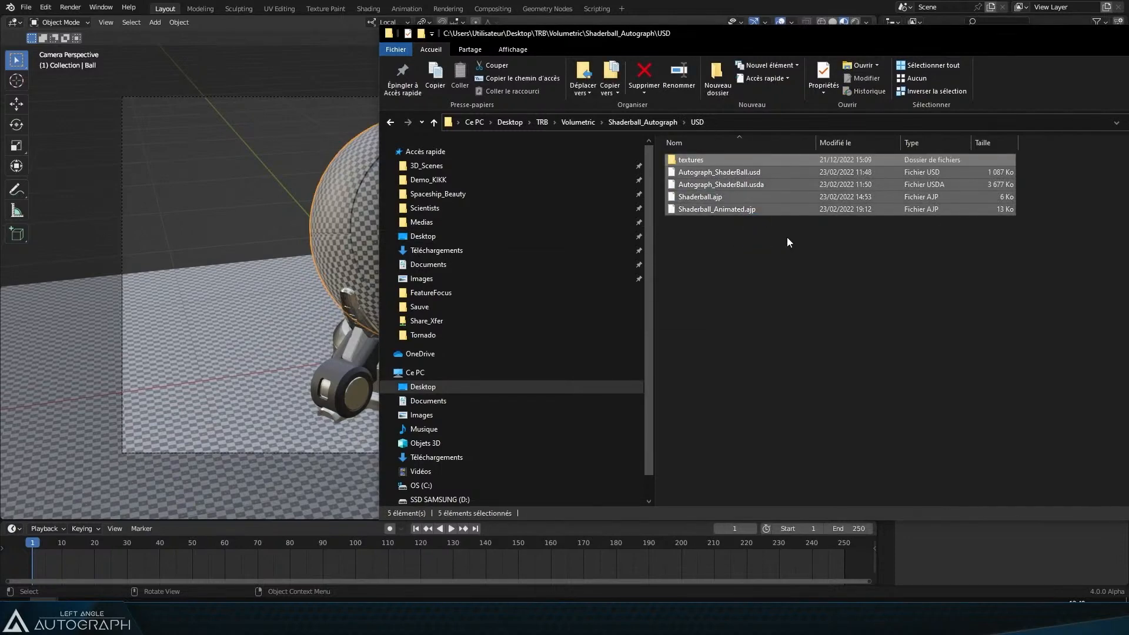
key(Delete)
Step: Start a Universal Scene Description export of the shaderball and enable Convert Orientation
drag(538, 34, 433, 27)
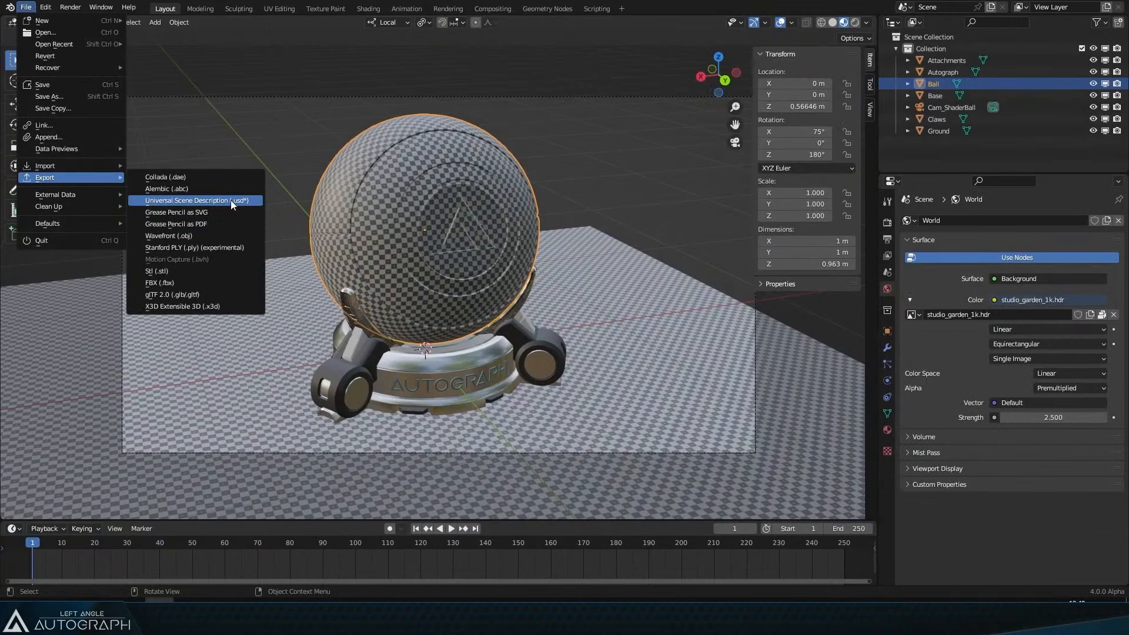
click(230, 199)
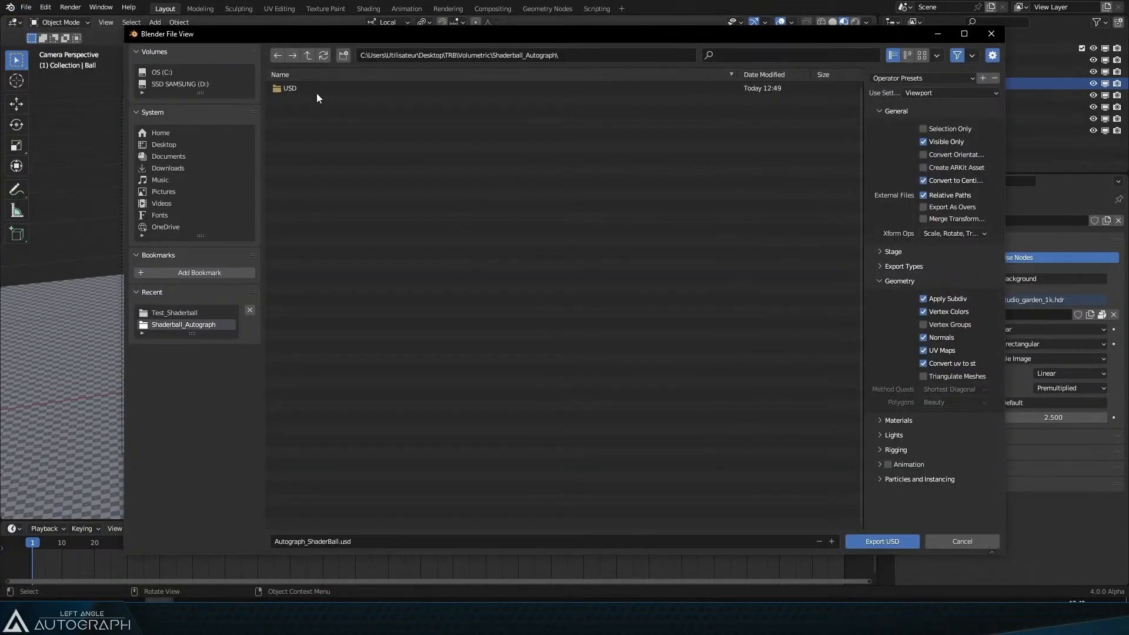
drag(342, 39, 243, 20)
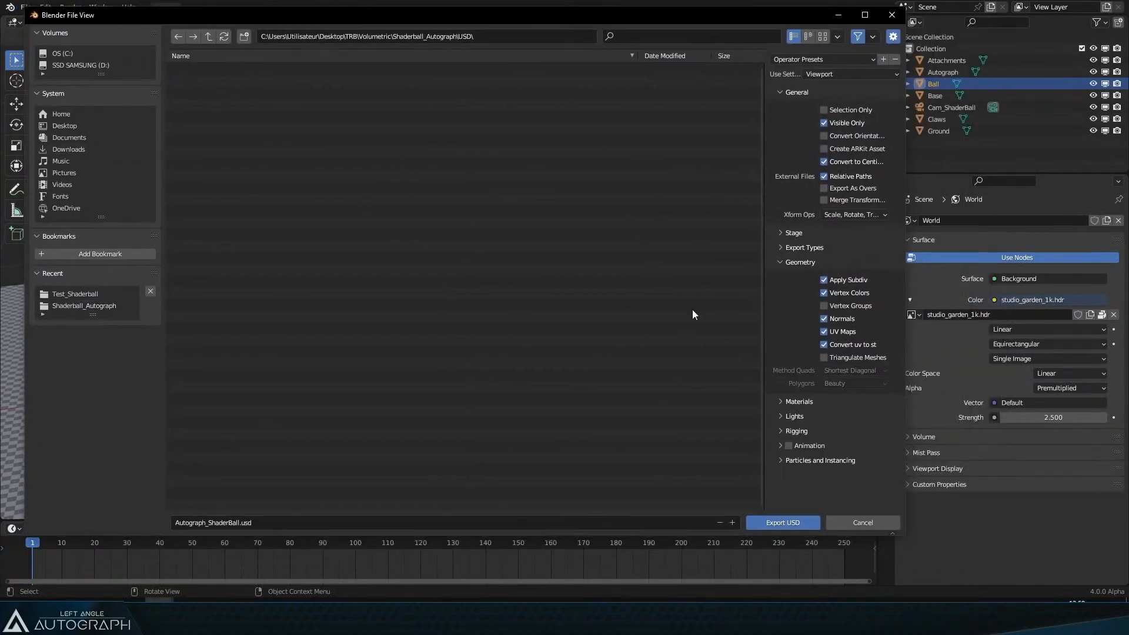
drag(763, 181, 561, 183)
scroll(702, 183, up, 3)
scroll(702, 187, up, 2)
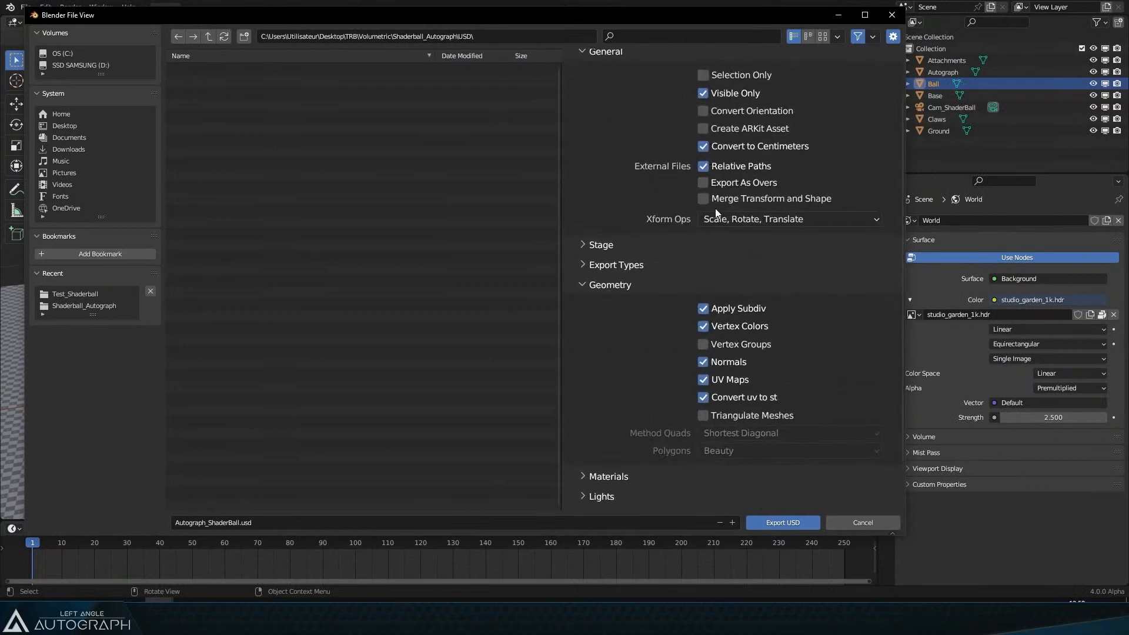
click(751, 112)
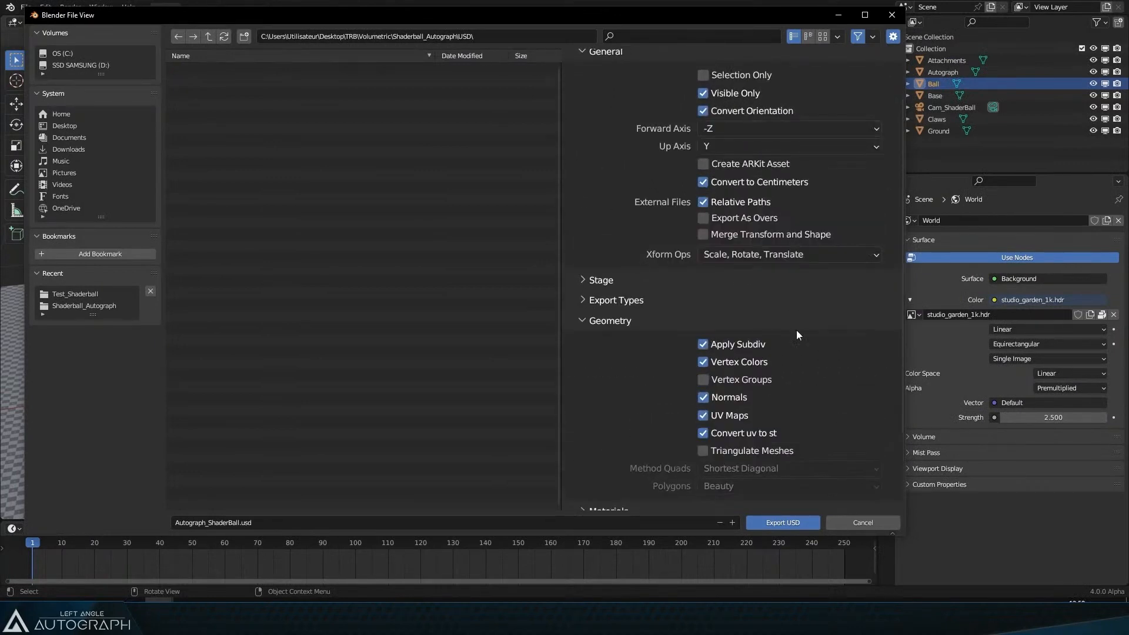
scroll(797, 317, down, 4)
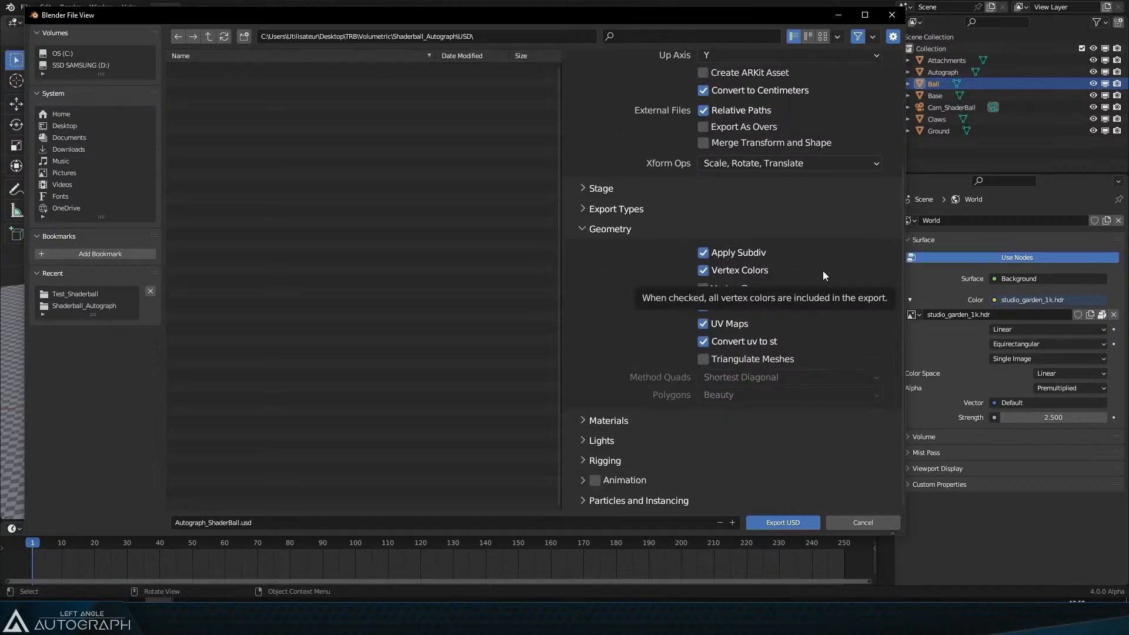
Step: Expand the Stage options and set the Material Prim Path to /root/Materials
click(617, 191)
click(729, 247)
click(716, 247)
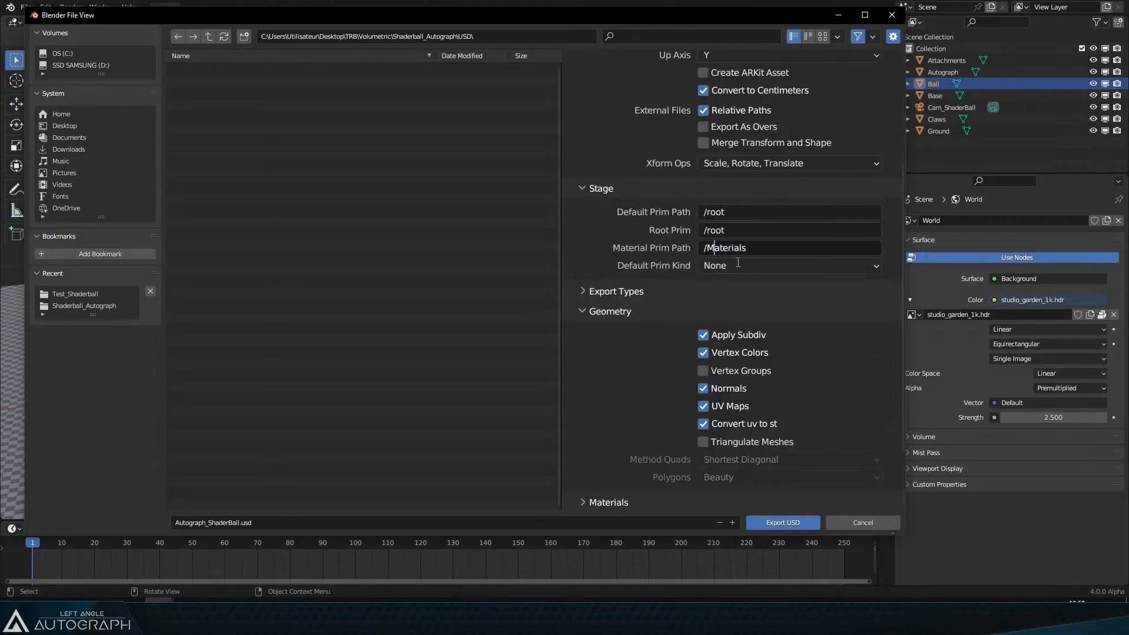
text(root/)
key(Return)
Step: Review the Materials and Lights options and export the scene as Autograph_ShaderBall.usd
scroll(751, 308, down, 3)
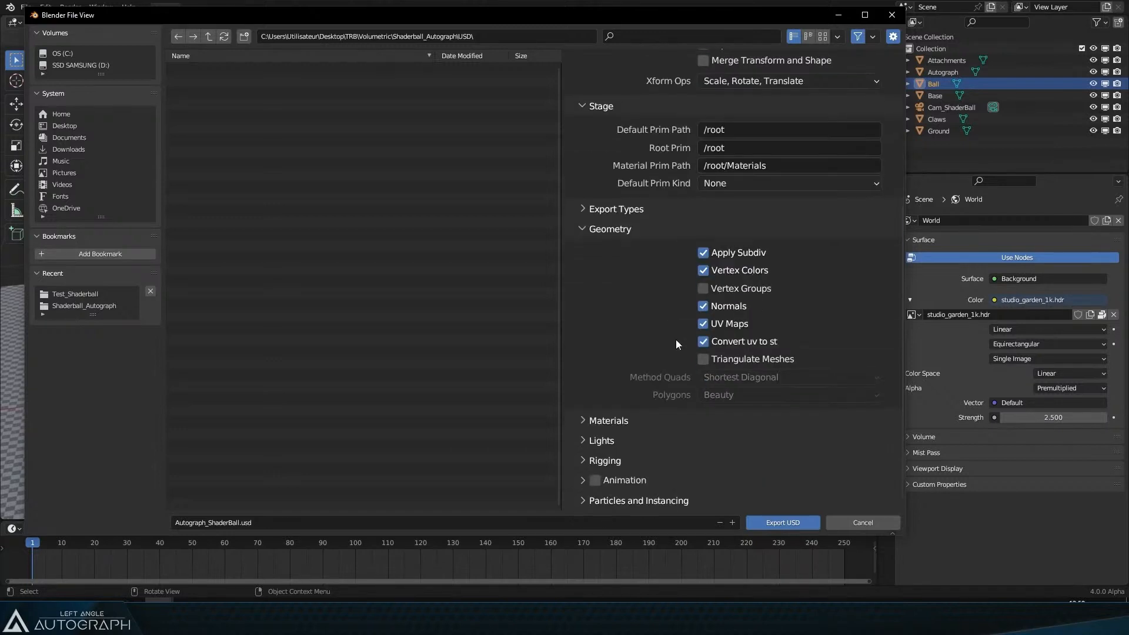
click(609, 420)
scroll(781, 327, down, 4)
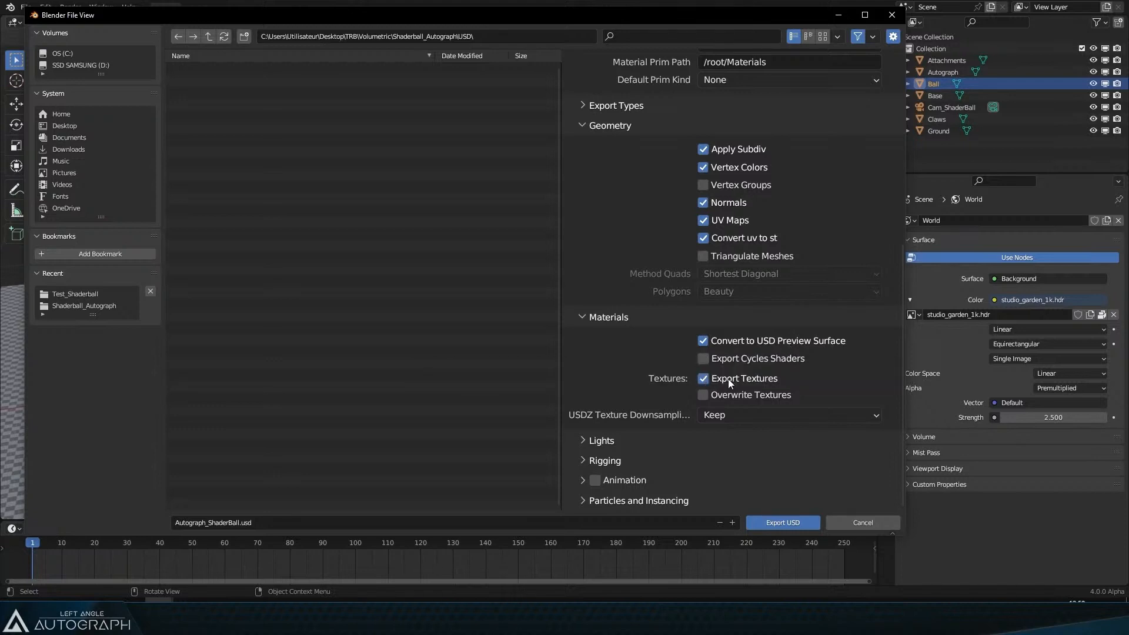
click(612, 440)
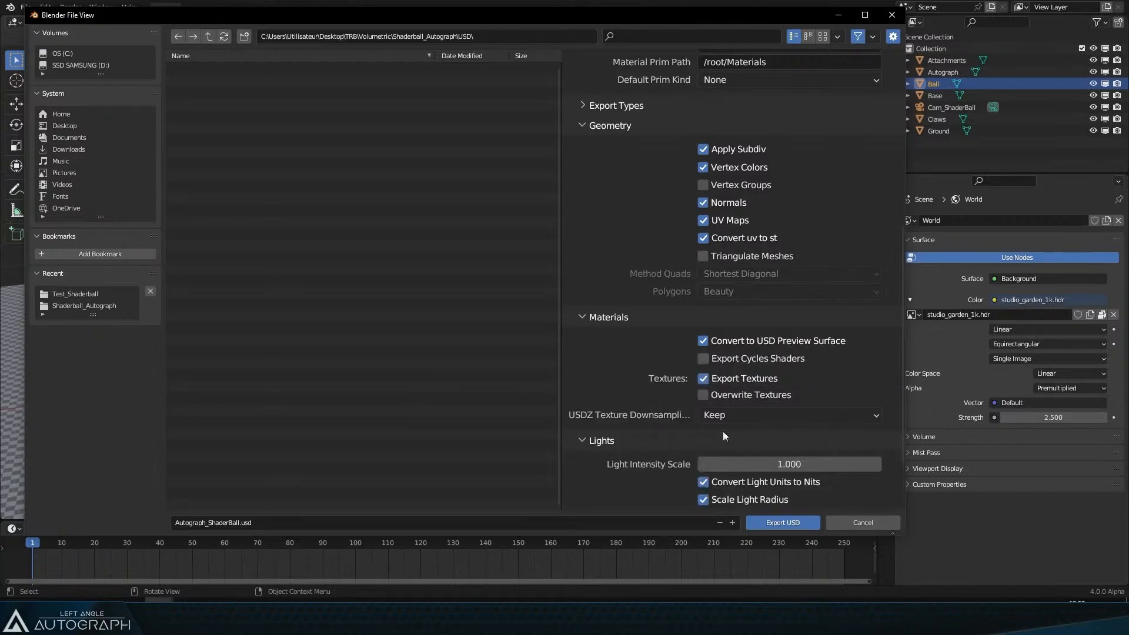
scroll(734, 400, down, 3)
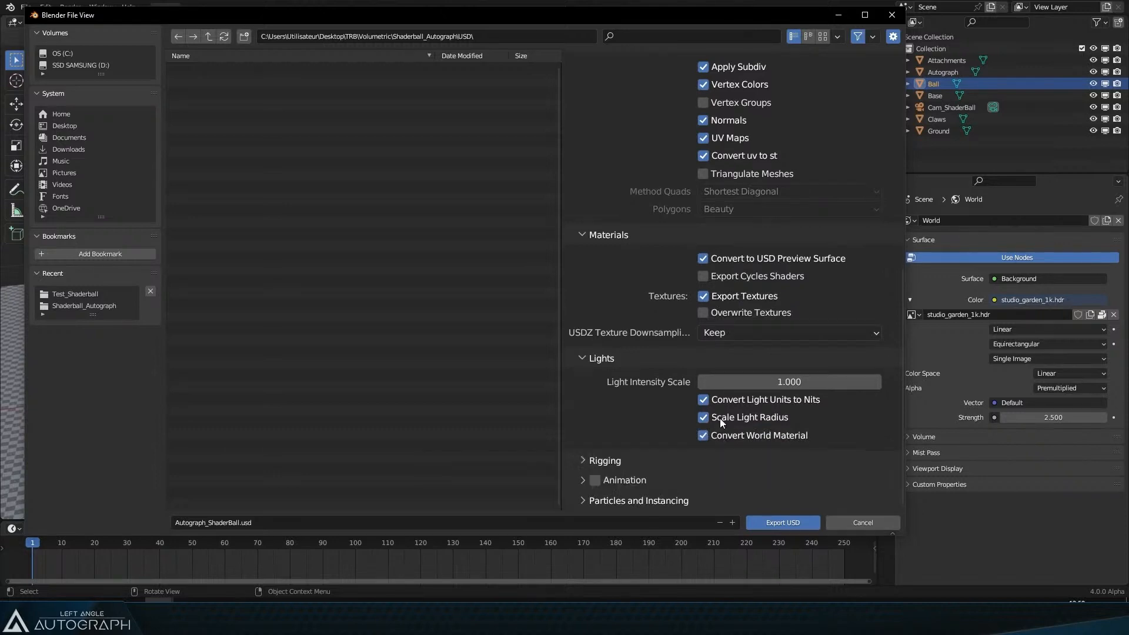
scroll(788, 326, up, 15)
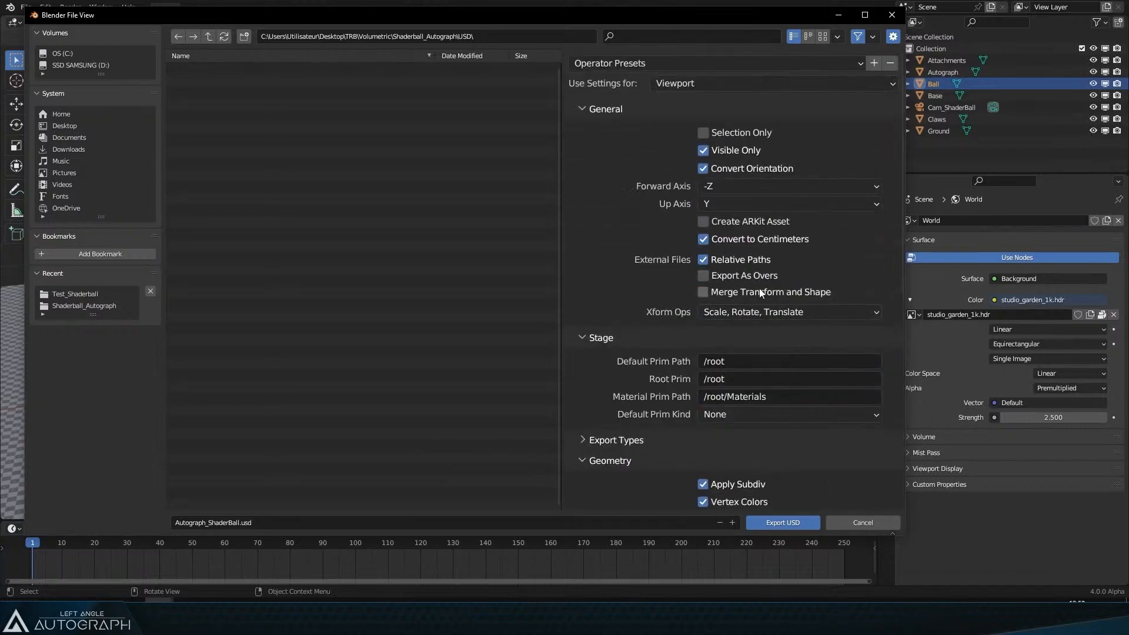
click(784, 523)
Step: Import the exported Autograph_ShaderBall.usd into the Autograph project and switch the project panel to thumbnails
key(alt+Tab)
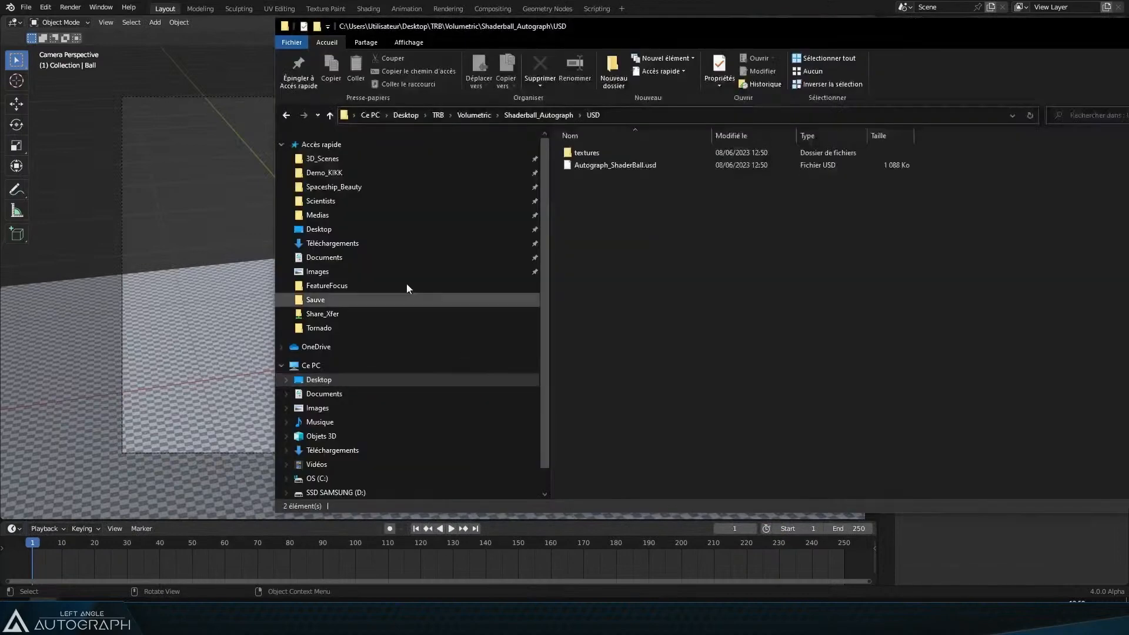
click(592, 164)
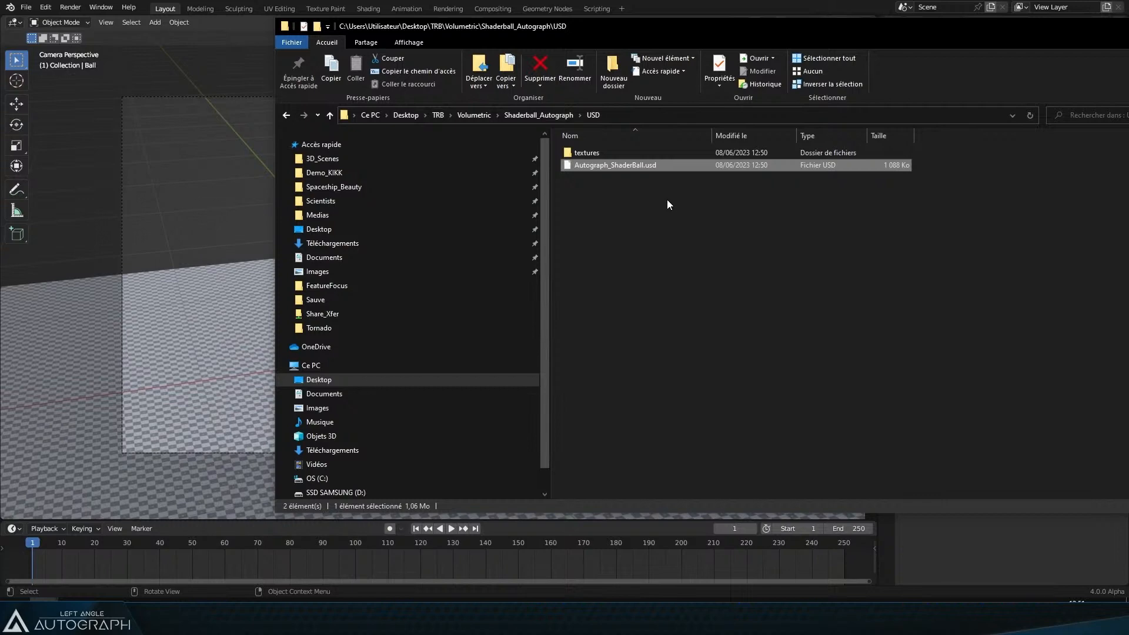
key(alt+Tab)
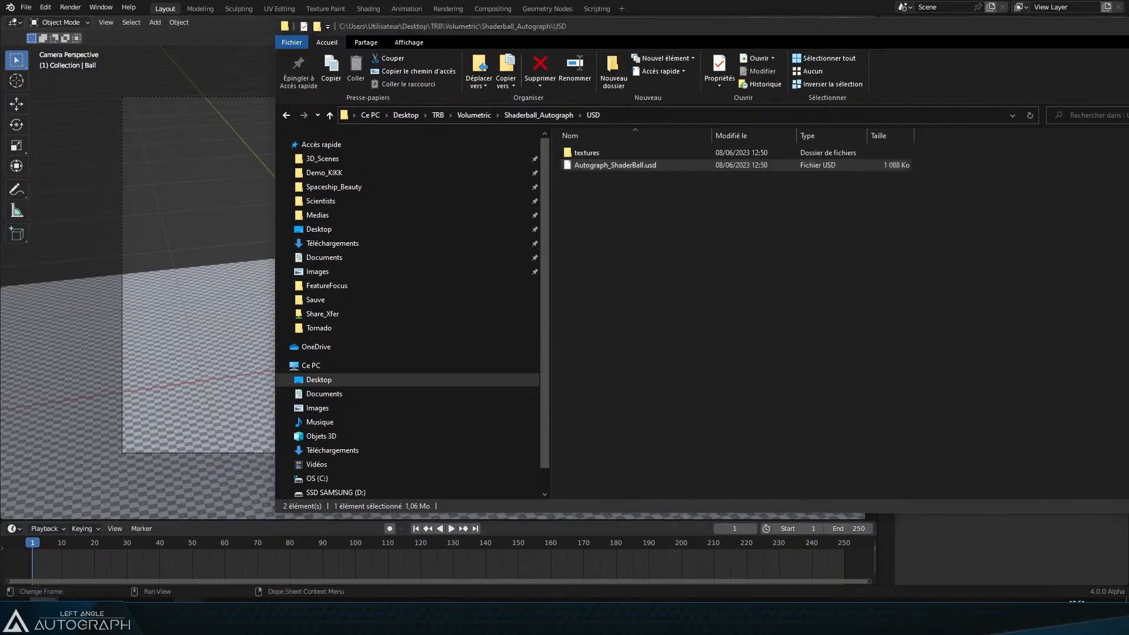
key(alt+Tab)
drag(623, 165, 76, 169)
click(66, 88)
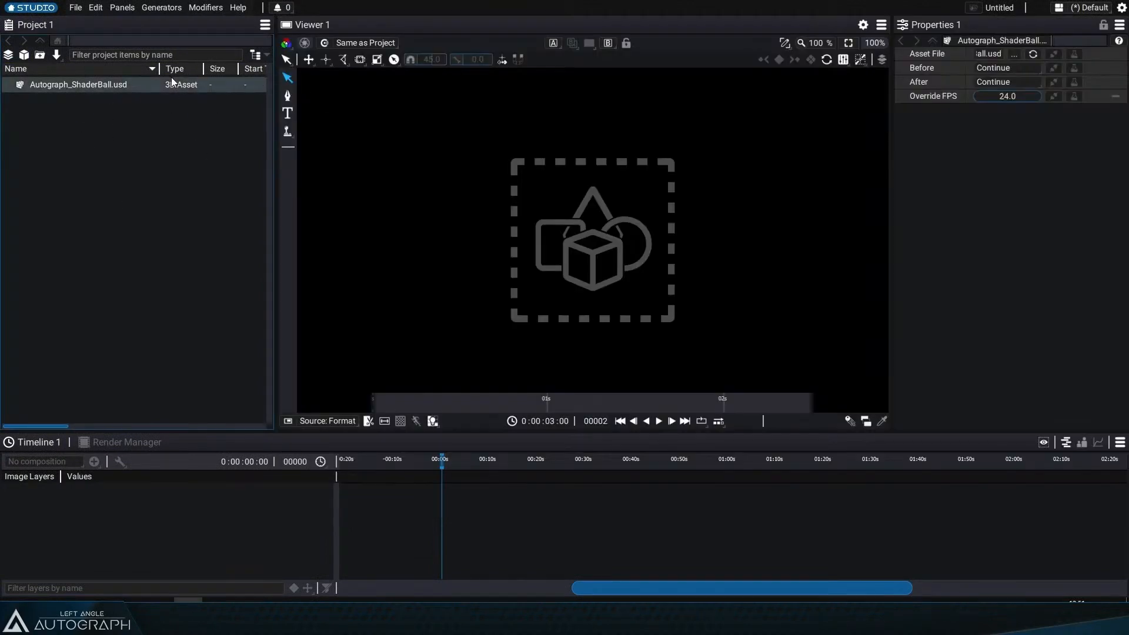
click(255, 55)
drag(272, 90, 240, 92)
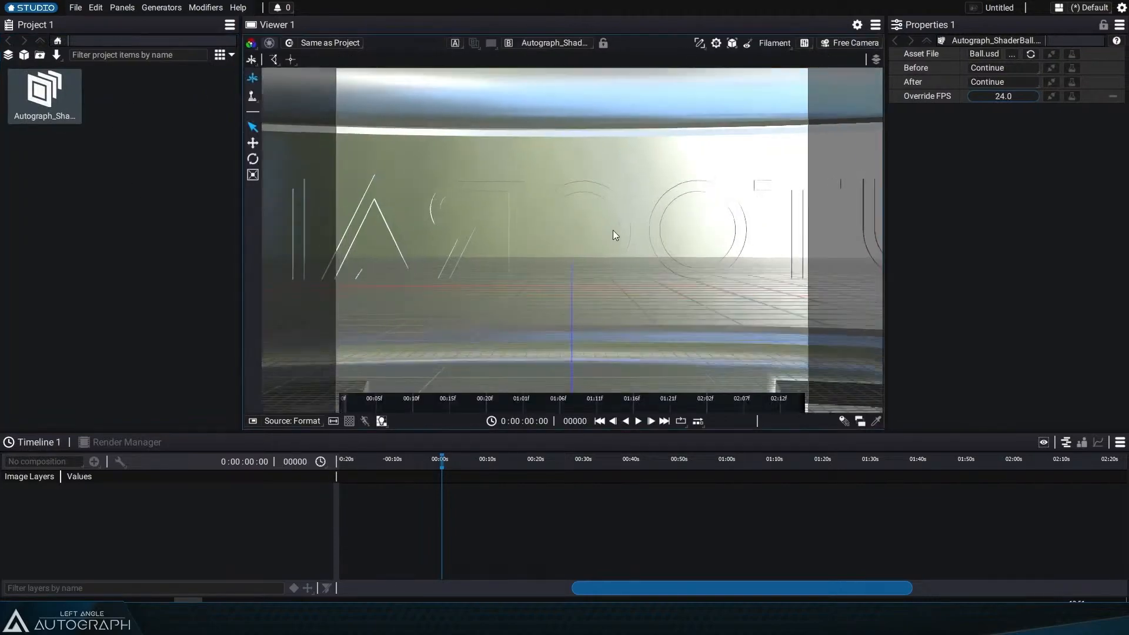
Step: Zoom and orbit the viewer to inspect the imported shaderball scene
scroll(594, 230, down, 3)
drag(595, 231, 572, 240)
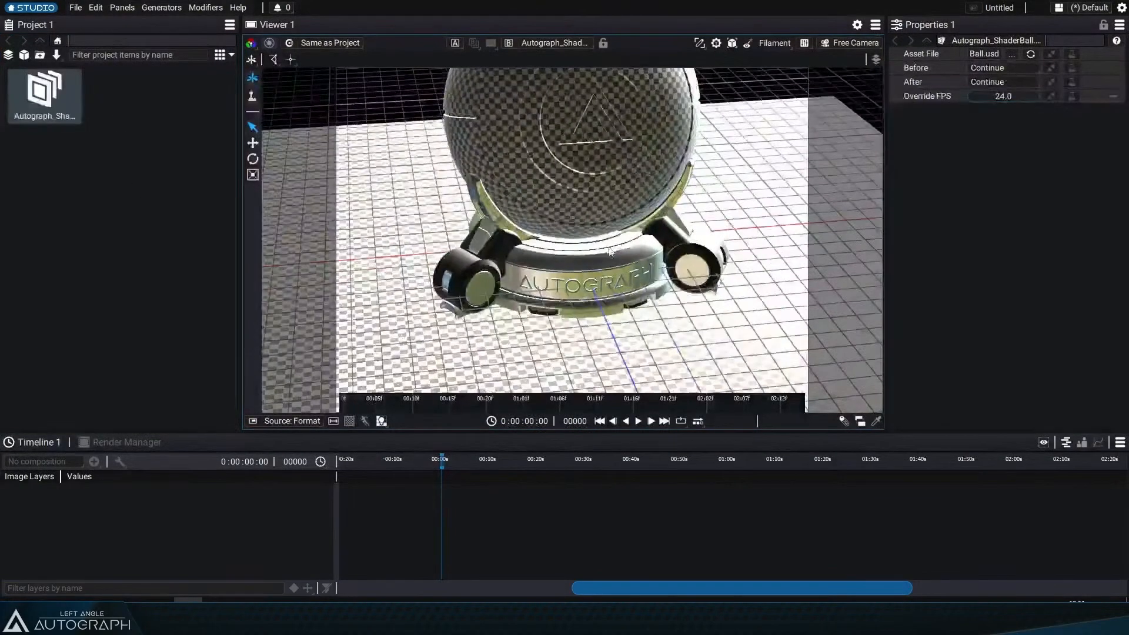
scroll(571, 240, down, 5)
scroll(571, 240, up, 6)
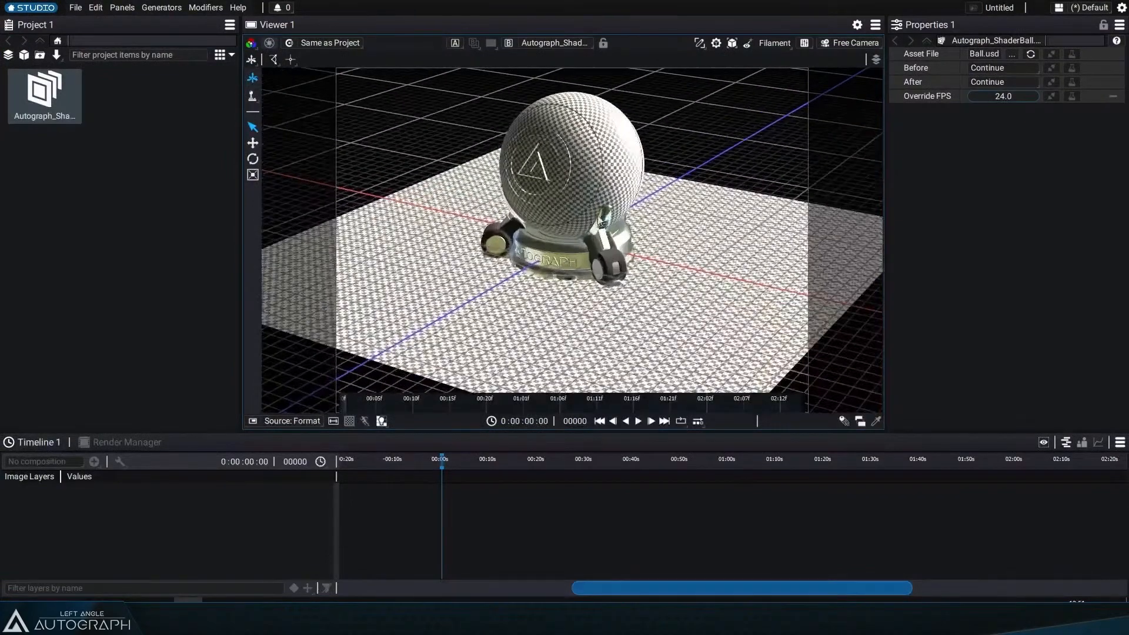
Step: Zoom in further on the imported shaderball scene in the viewer
scroll(572, 241, up, 1)
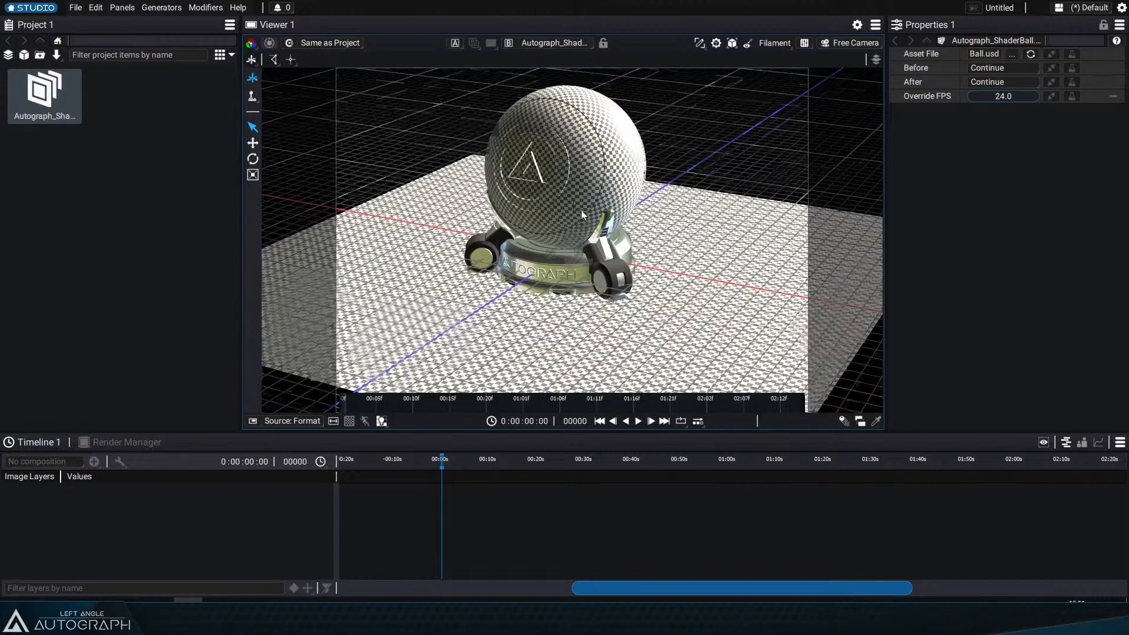
scroll(581, 212, up, 3)
drag(581, 211, 585, 220)
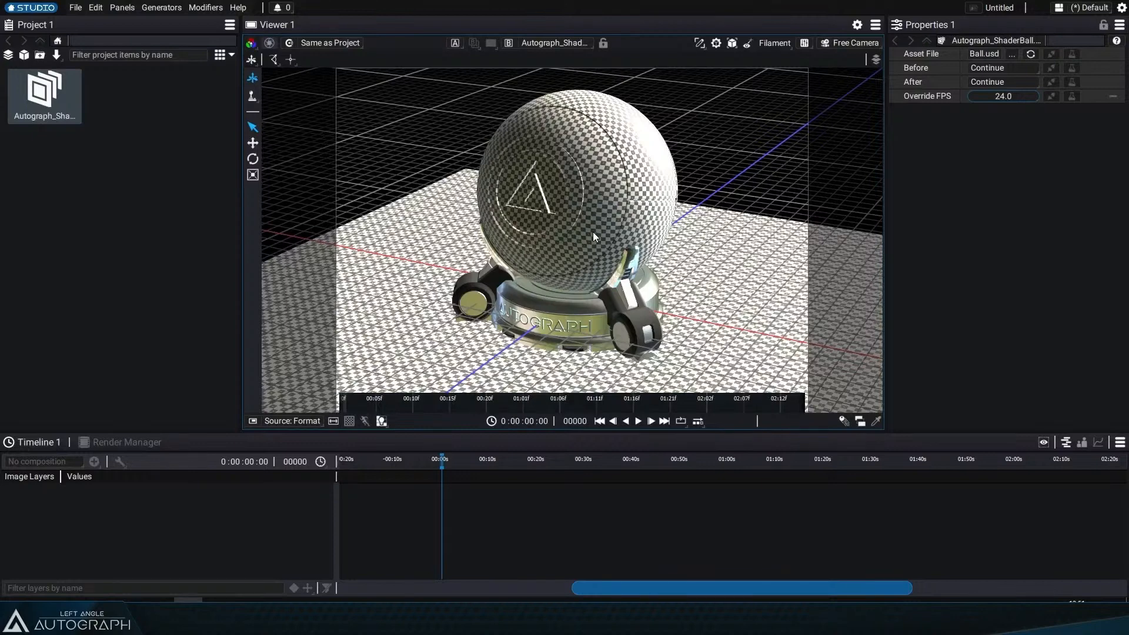
Step: Create a new composition and add Autograph_ShaderBall.usd to it as a layer
click(9, 58)
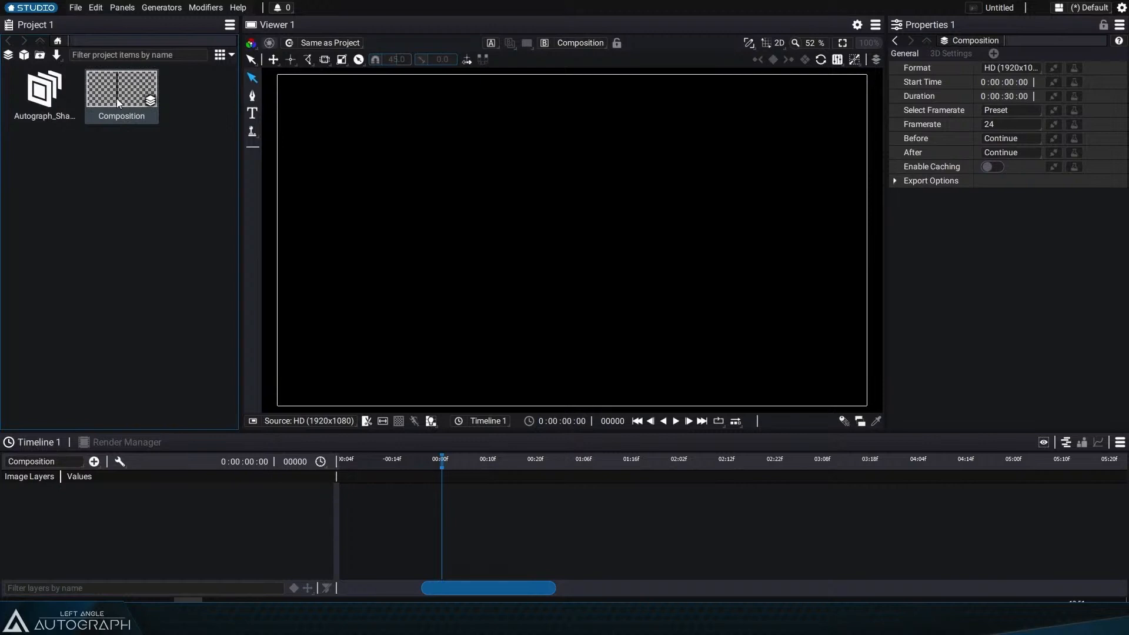
drag(44, 91, 157, 528)
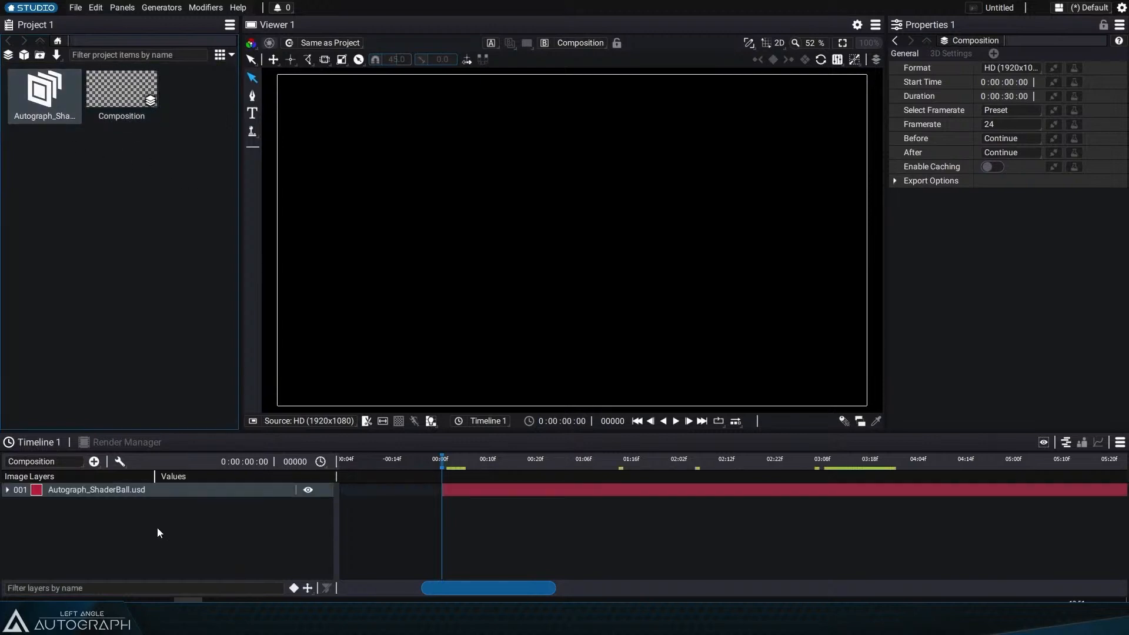
drag(498, 462, 574, 471)
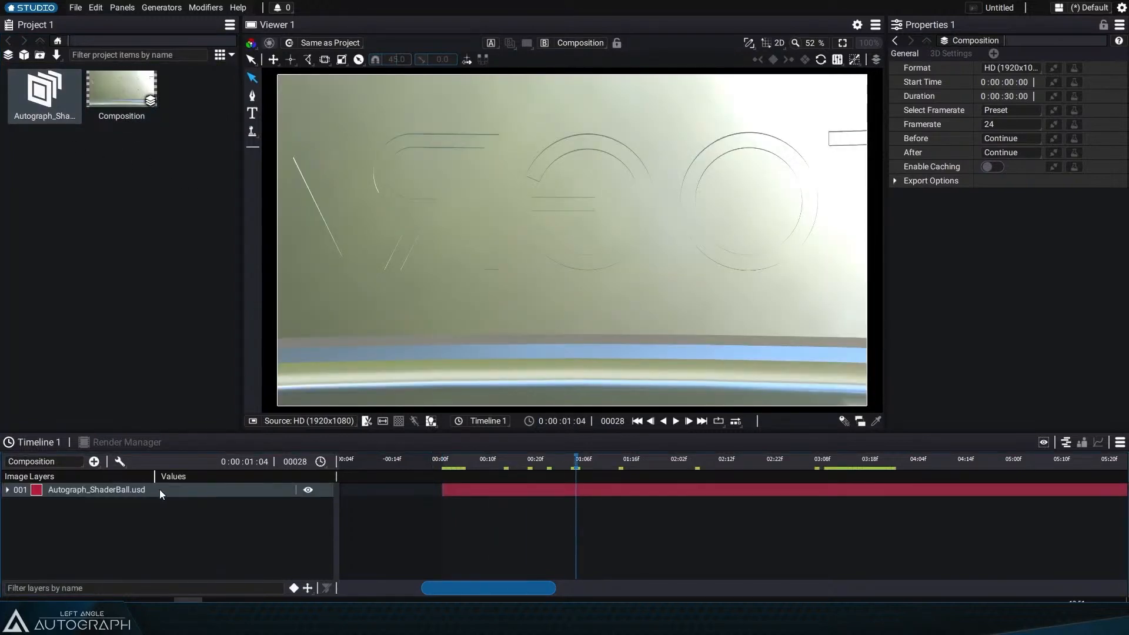
Step: Add a Camera layer and link it to the Camera inside Autograph_ShaderBall.usd
click(94, 461)
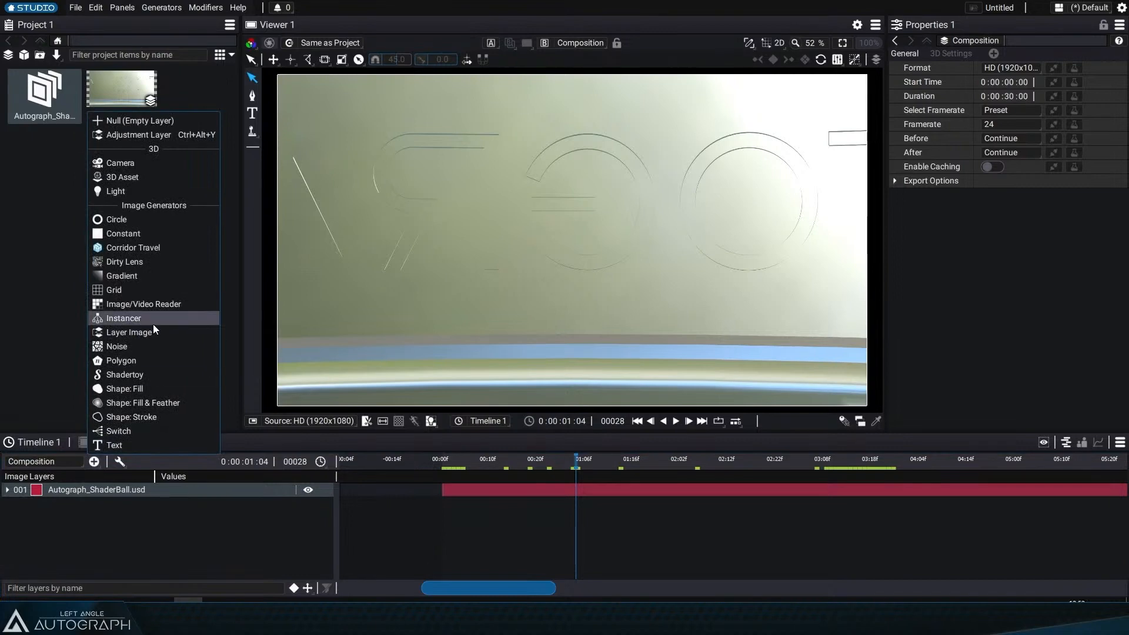
click(163, 164)
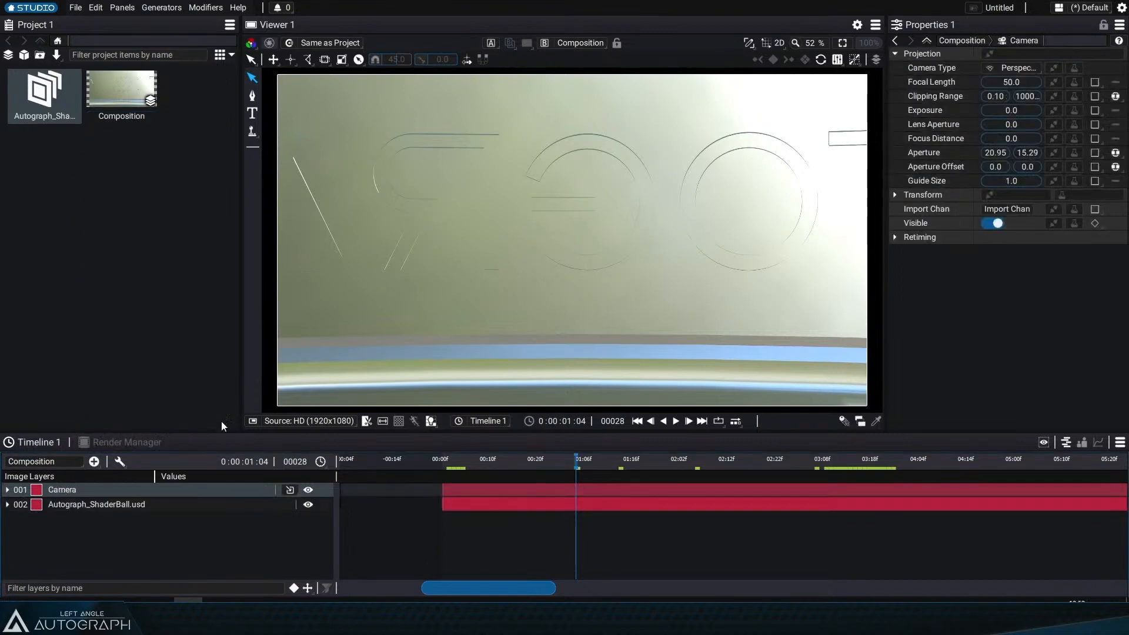
click(290, 490)
mouse_move(320, 504)
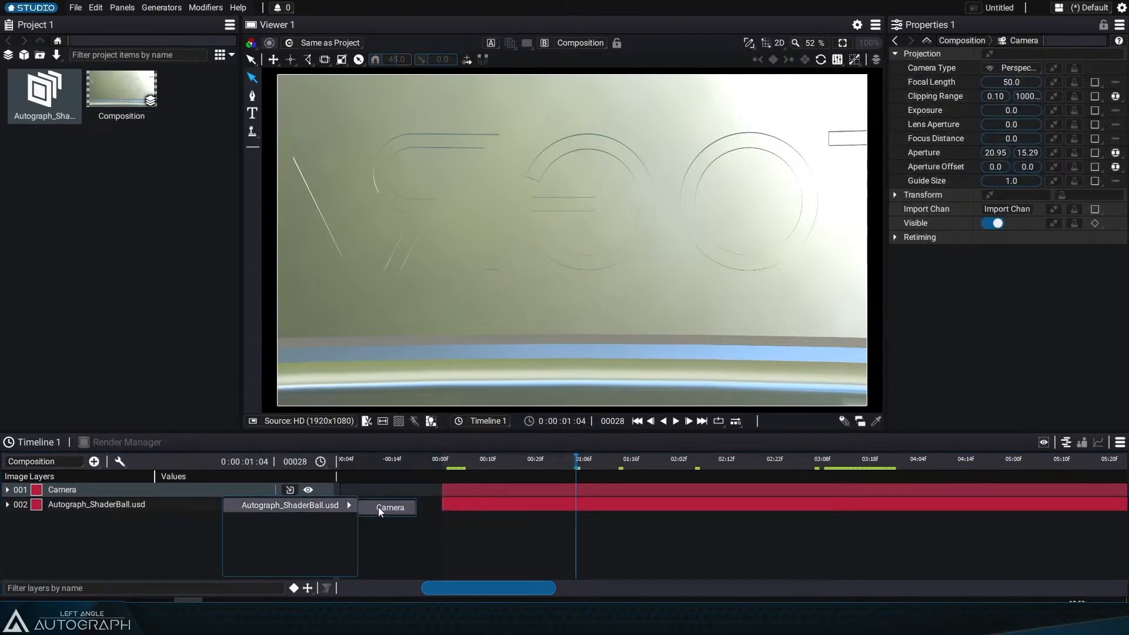
click(379, 506)
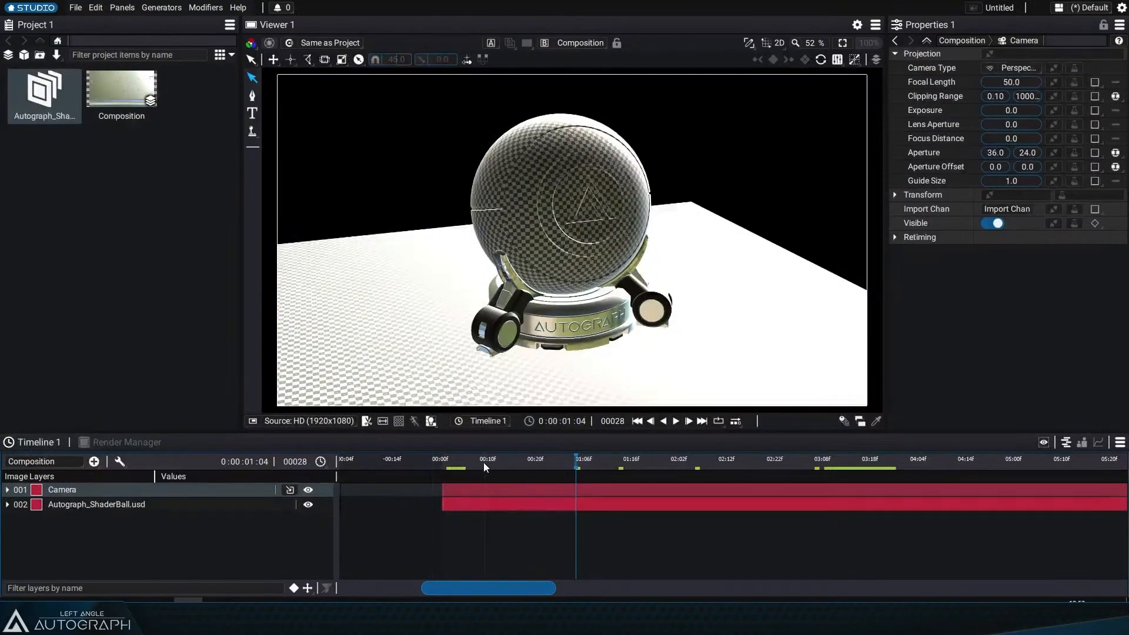
drag(483, 462, 582, 467)
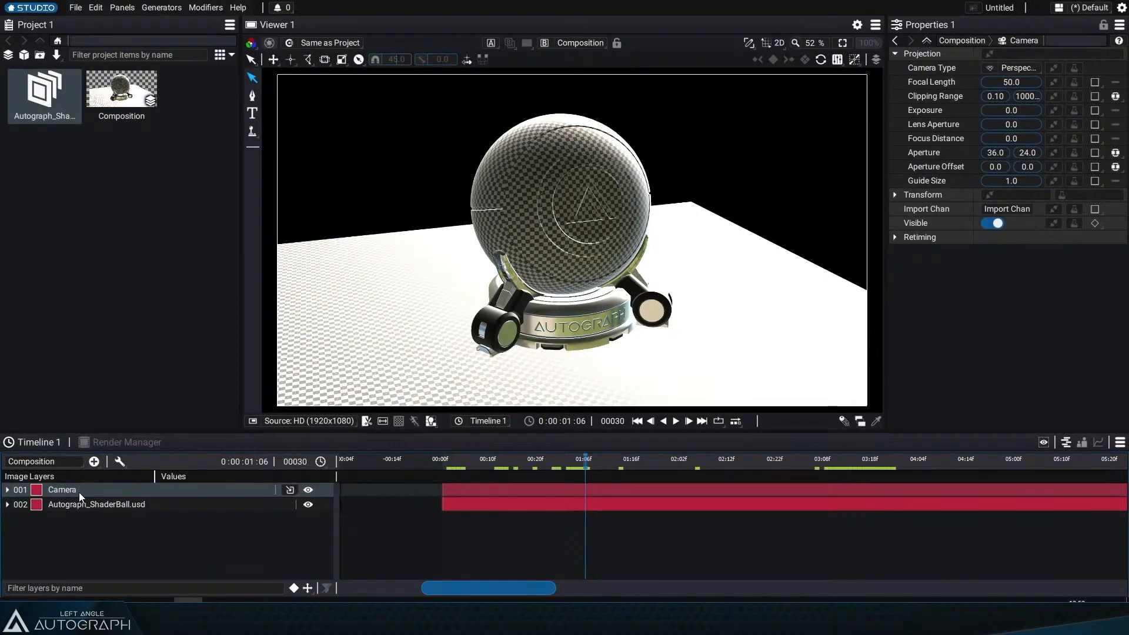
Step: Switch the viewer to 3D and set its current camera to the composition Camera
click(775, 42)
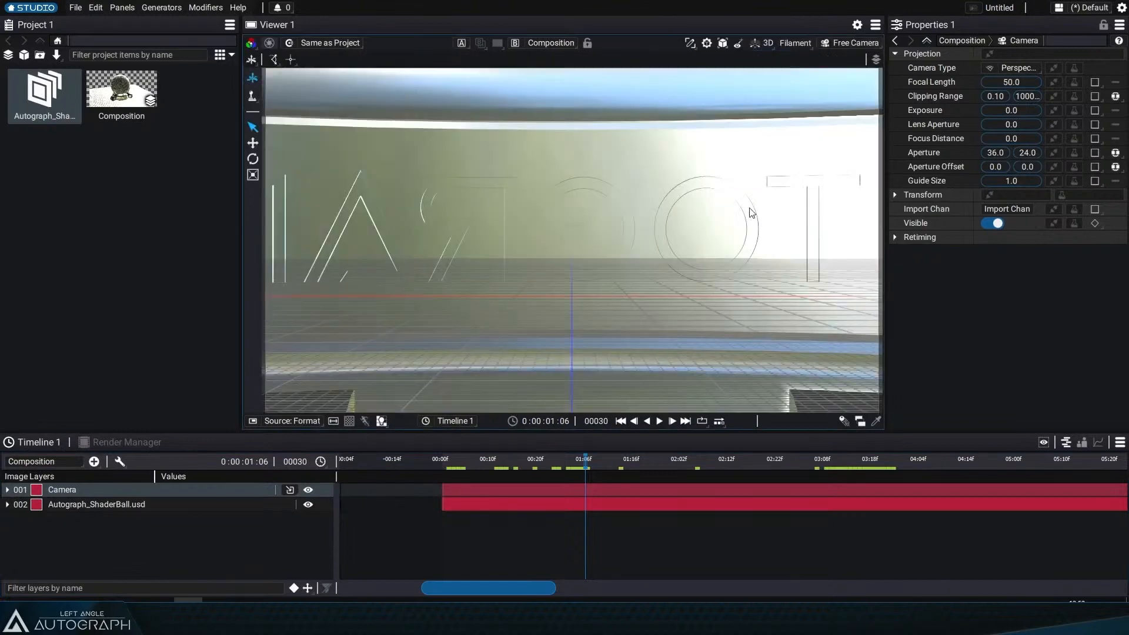
click(875, 60)
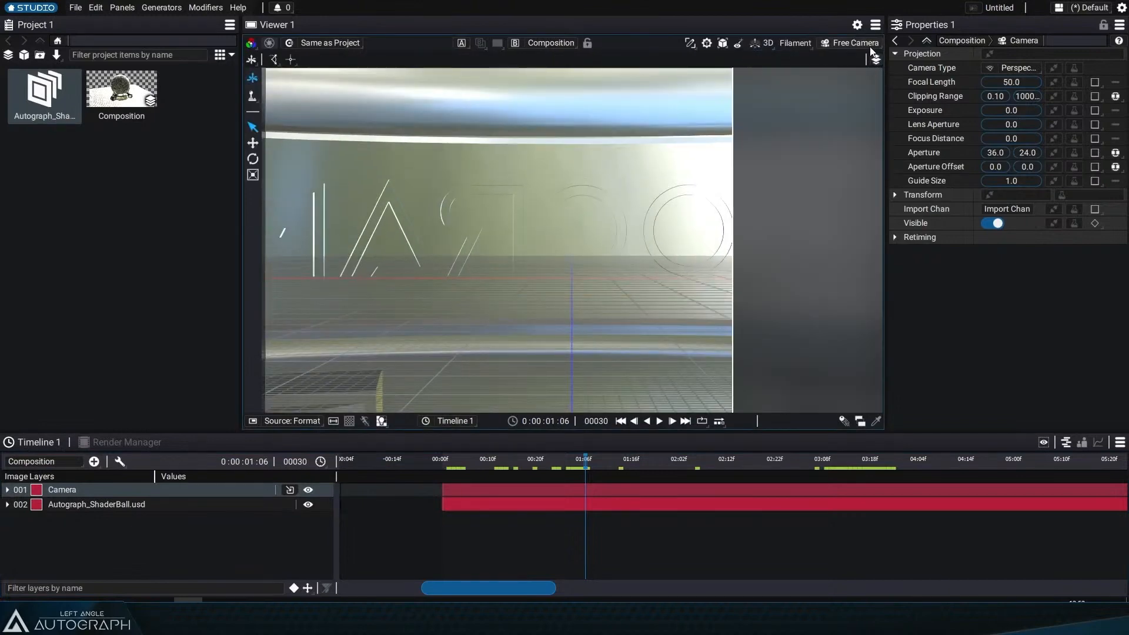
click(865, 44)
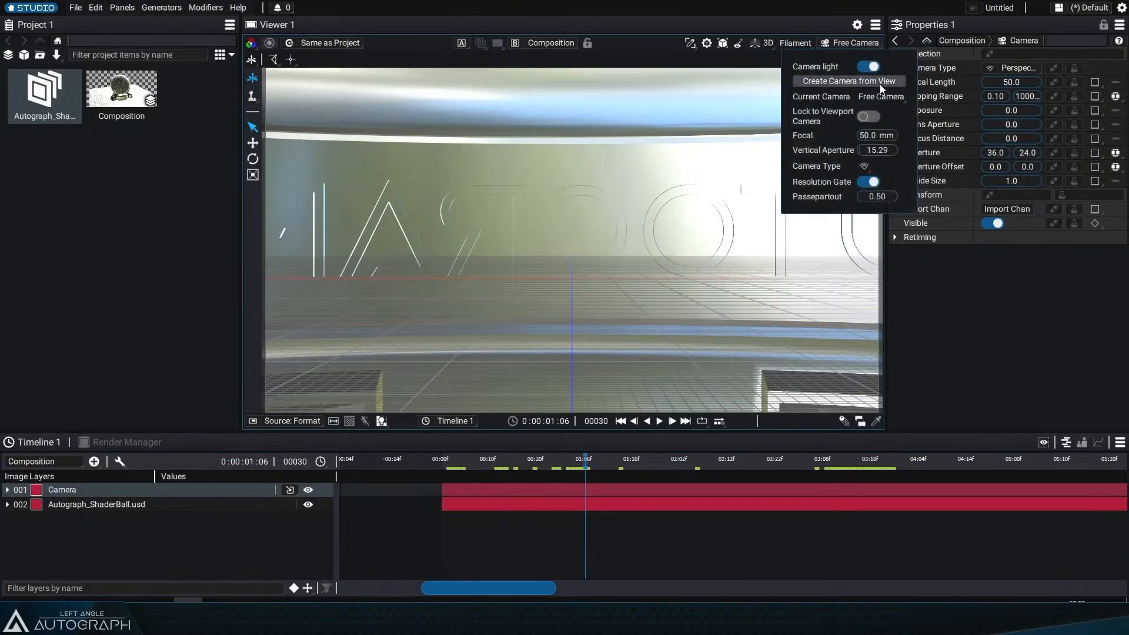
click(880, 95)
click(890, 127)
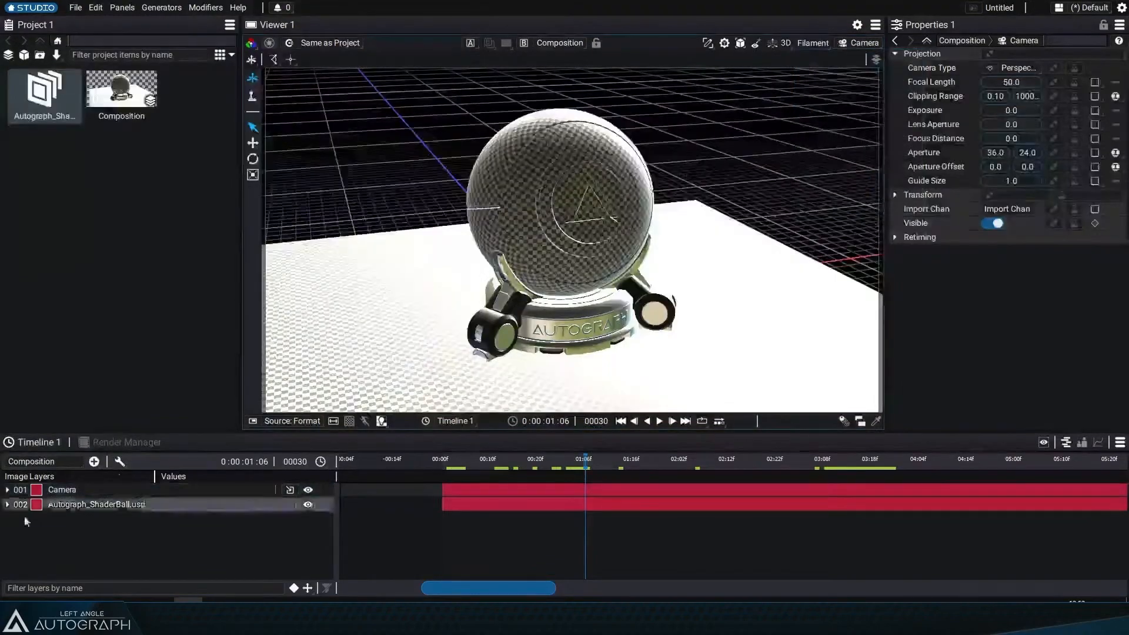
Step: Orbit the scene with the free camera, then set the viewer's current camera back to Camera
click(850, 129)
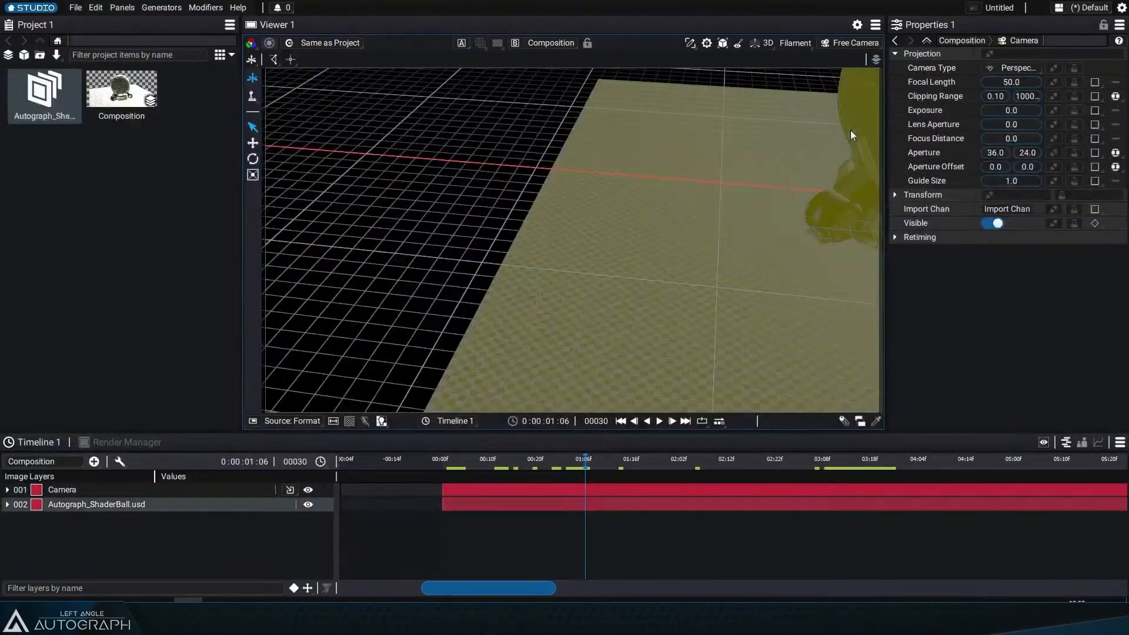
click(577, 208)
drag(517, 182, 562, 179)
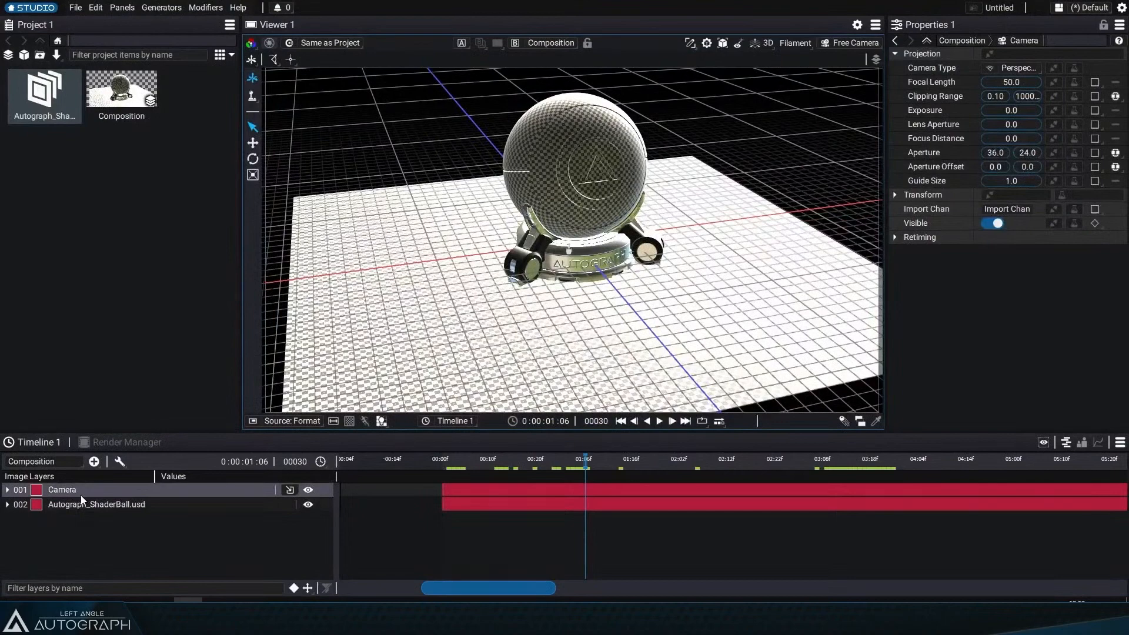
click(854, 42)
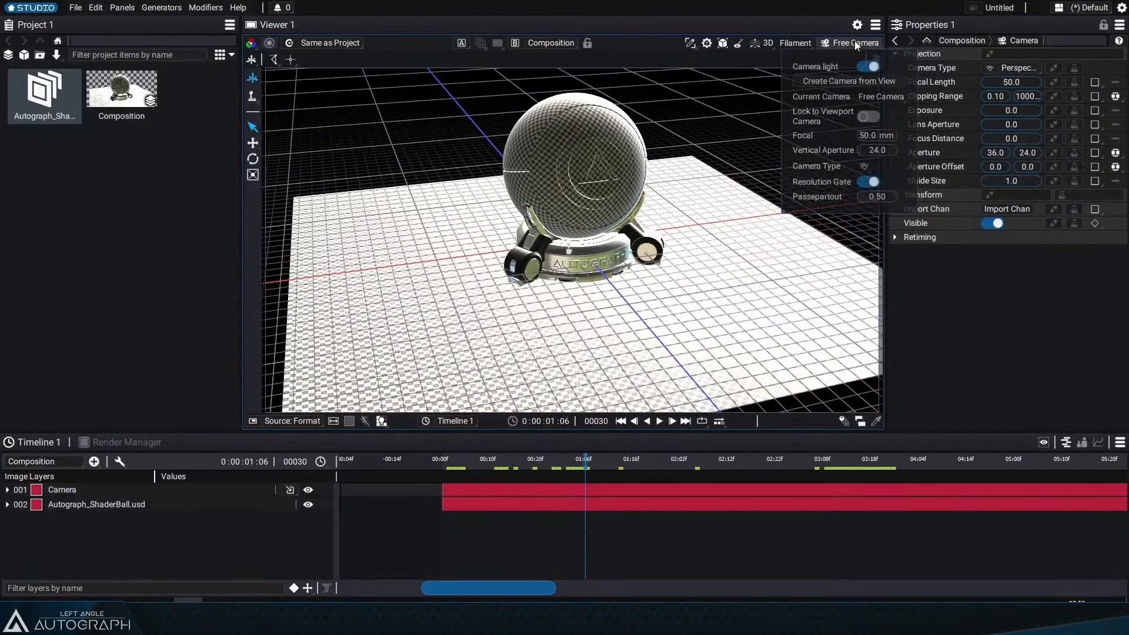
click(880, 96)
click(881, 135)
Step: Set the camera layer's Position X and Y to 0
click(76, 489)
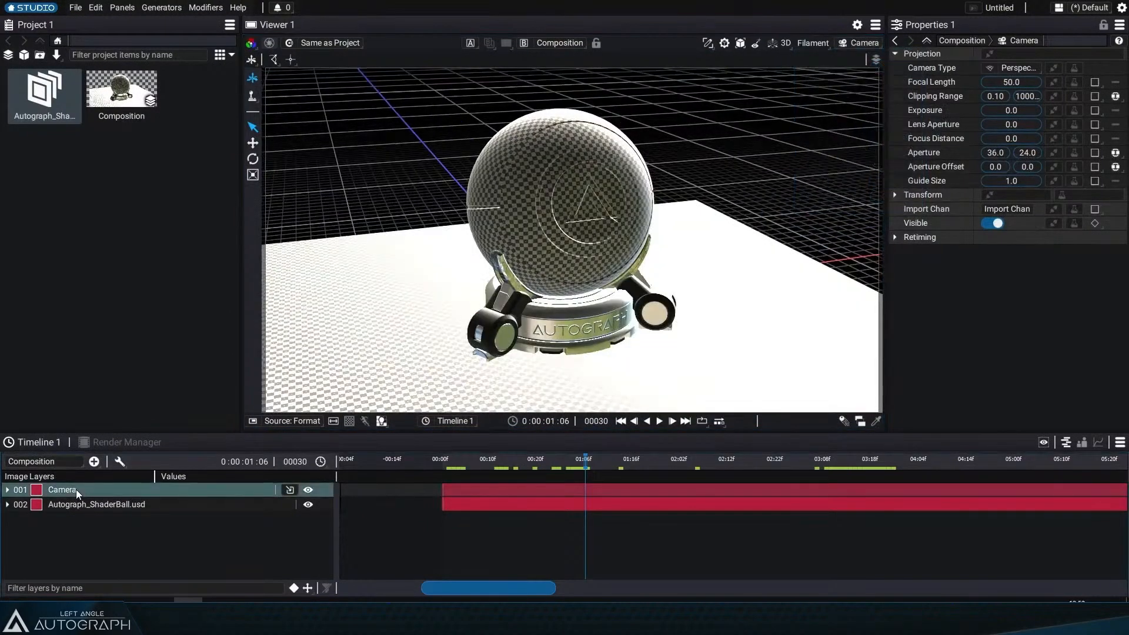
text(p)
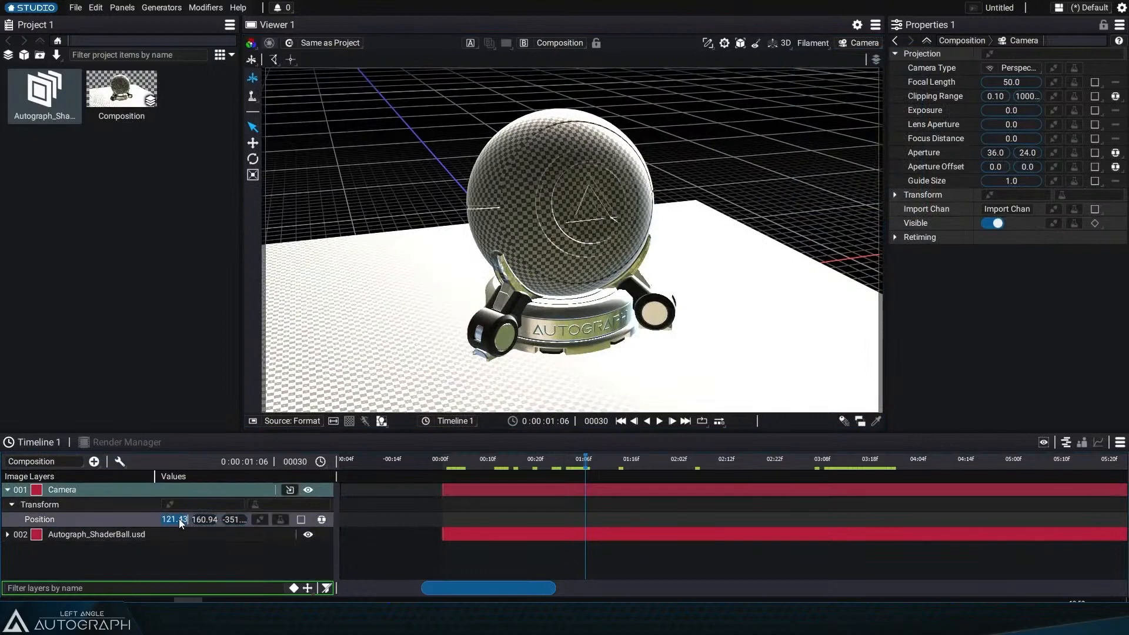
text(0)
key(Tab)
text(0)
key(Tab)
text(0)
key(Return)
Step: Adjust the camera's Anchor Point to about 0, 0, 3.80
key(a)
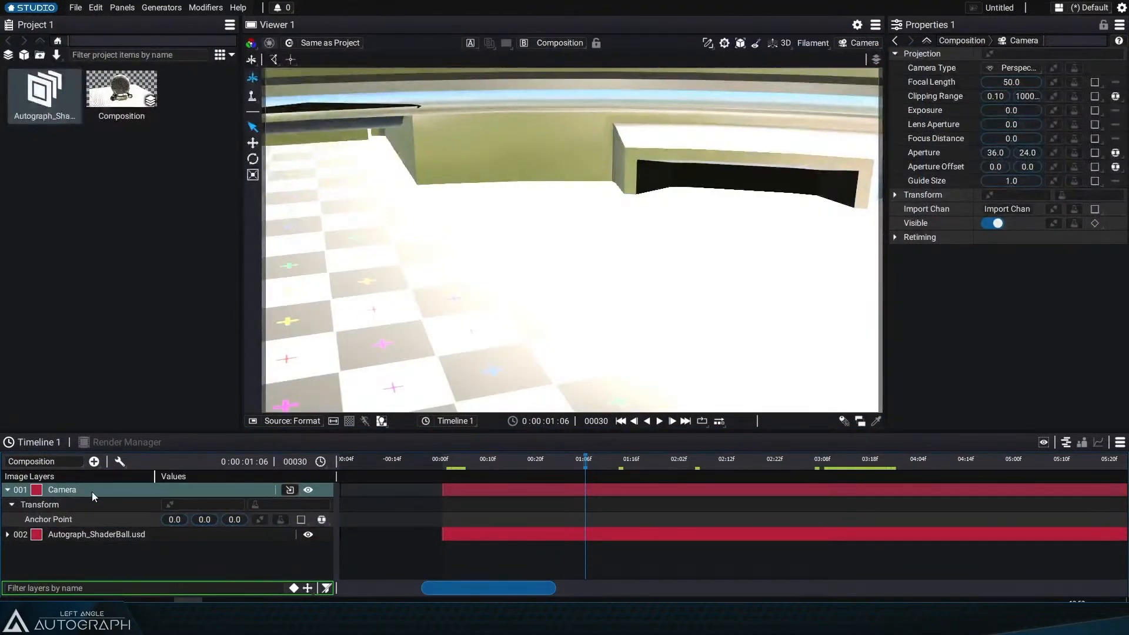
mouse_move(209, 518)
mouse_down()
mouse_move(224, 517)
mouse_move(183, 521)
mouse_move(211, 524)
mouse_up()
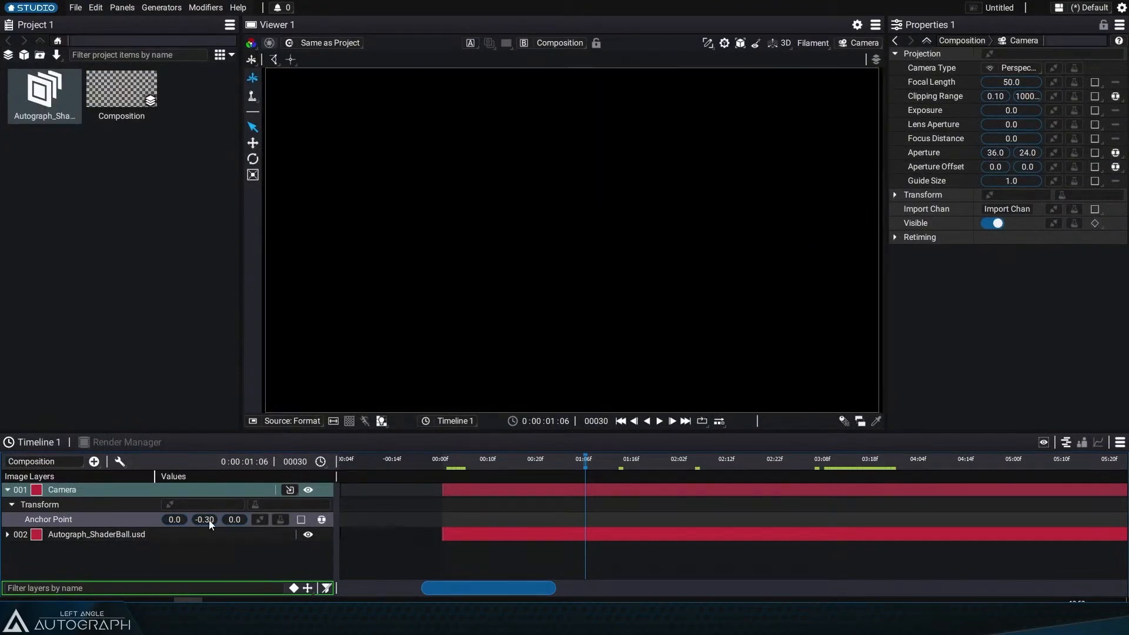
drag(235, 519, 246, 520)
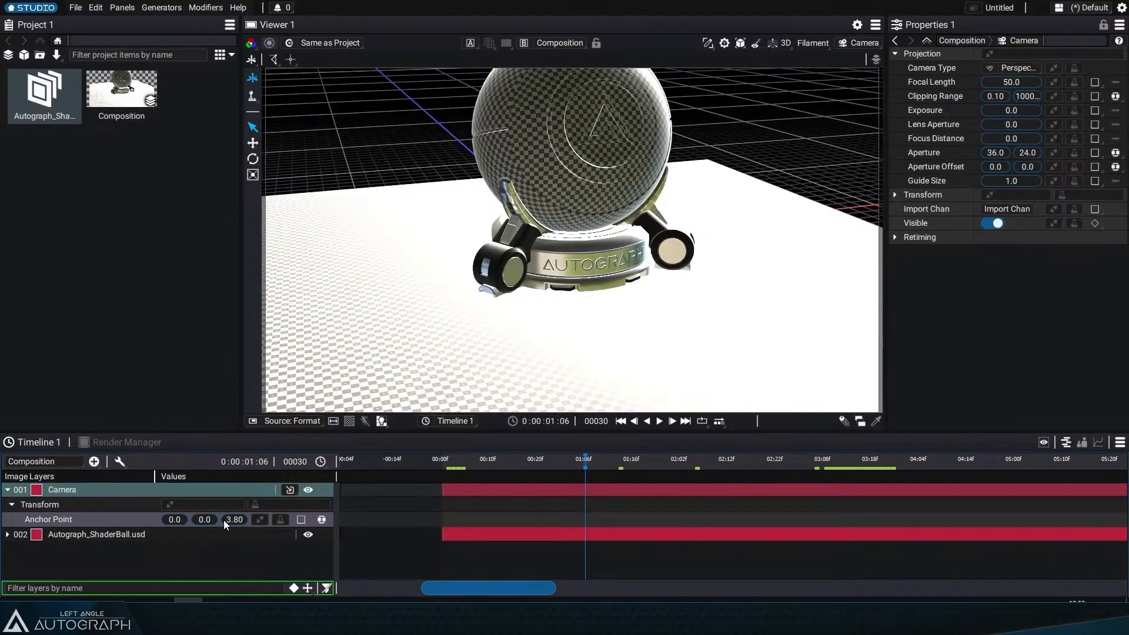
key(p)
drag(208, 518, 177, 517)
key(r)
key(ctrl+z)
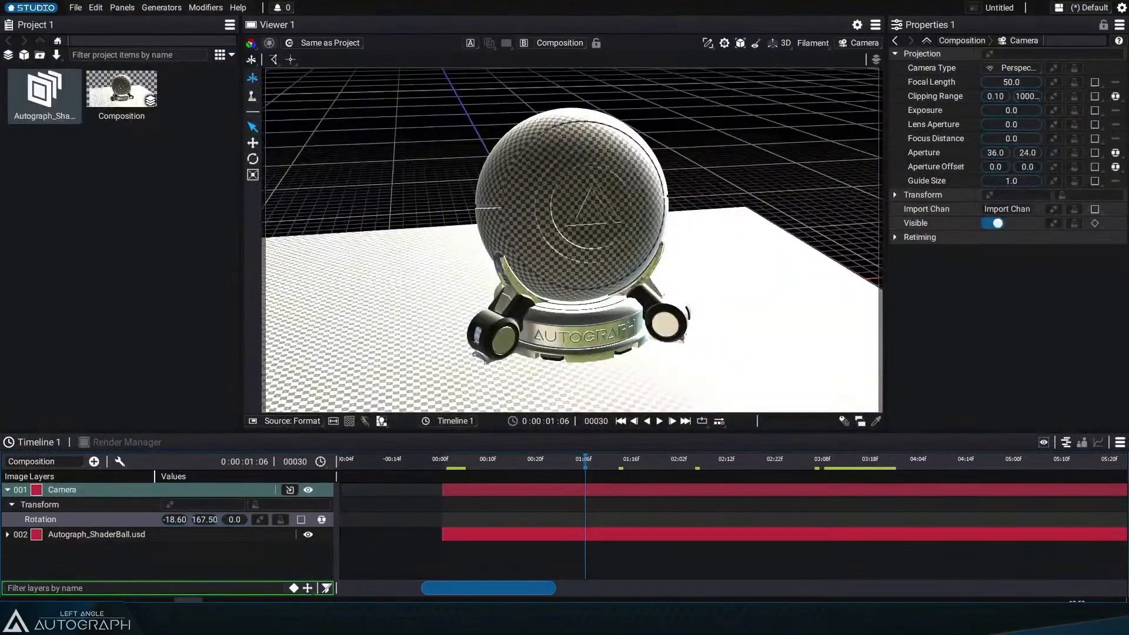
Step: Set the camera's Rotation to about -18.60, 202.50, 0
drag(205, 519, 224, 519)
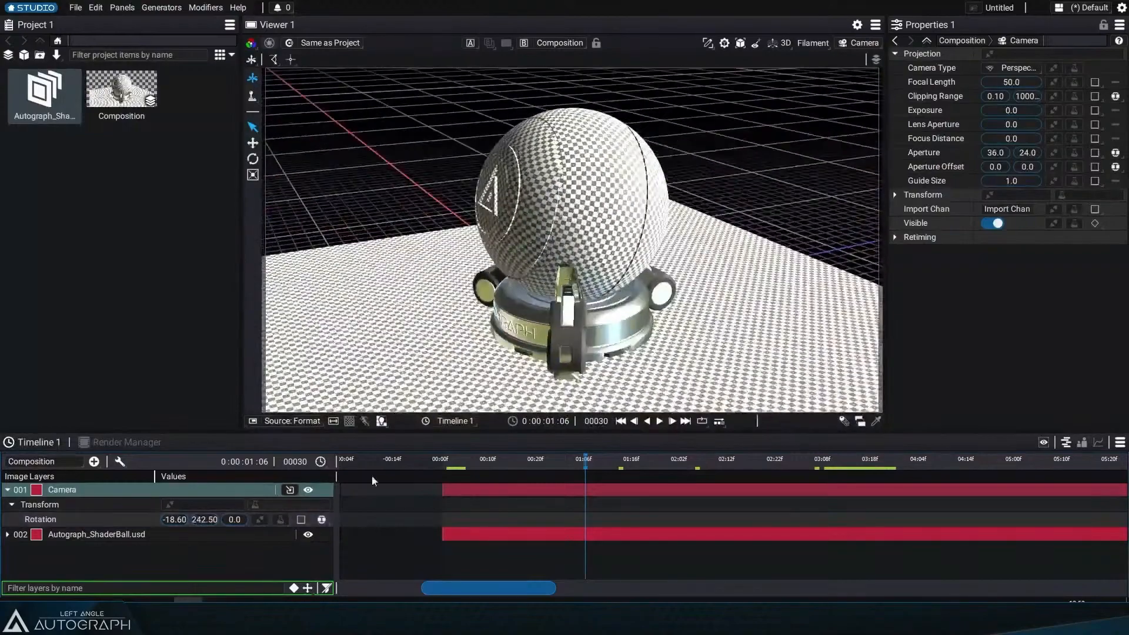
drag(202, 519, 199, 520)
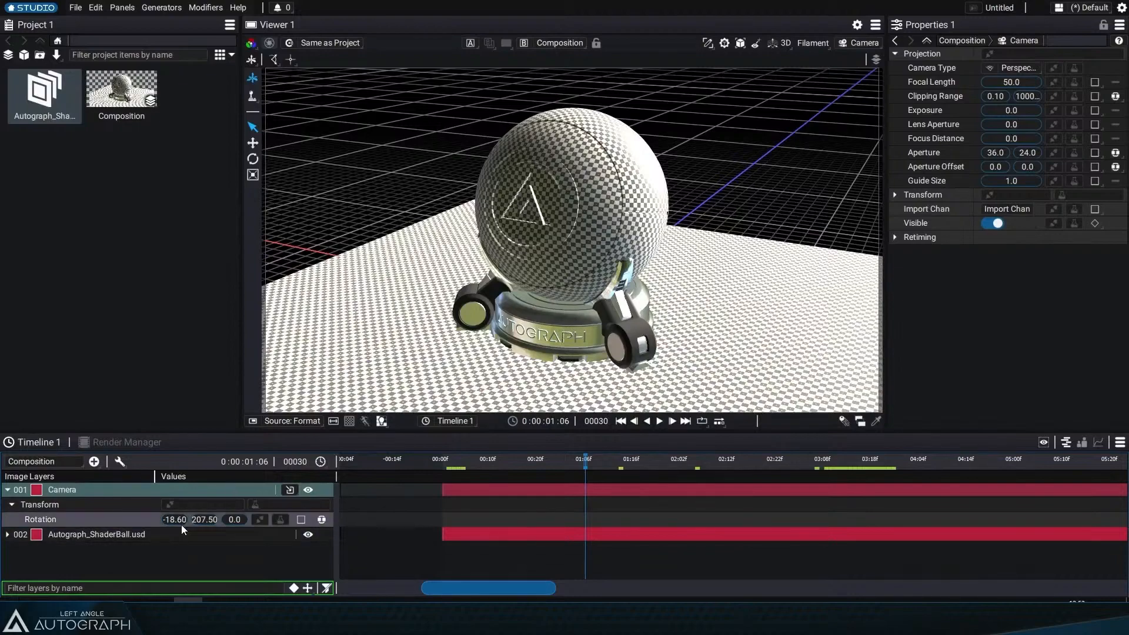
mouse_move(198, 520)
mouse_down()
mouse_move(223, 520)
mouse_move(197, 525)
mouse_up()
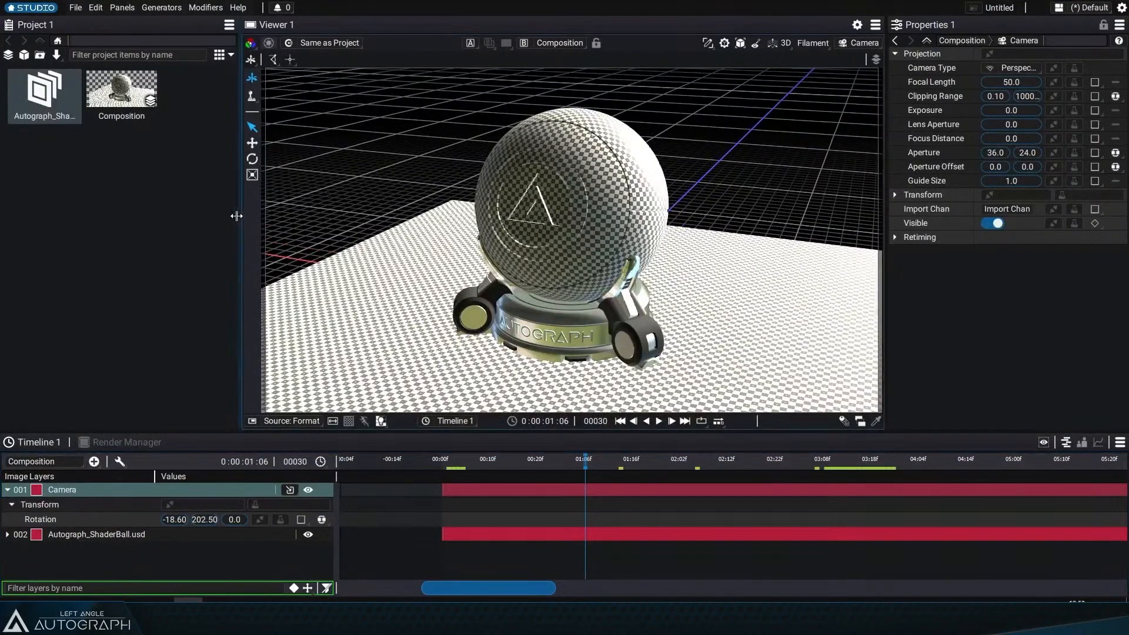
Step: Open the composition's 3D Settings and enable Ambient Occlusion under Filament Settings
drag(243, 216, 219, 216)
click(121, 91)
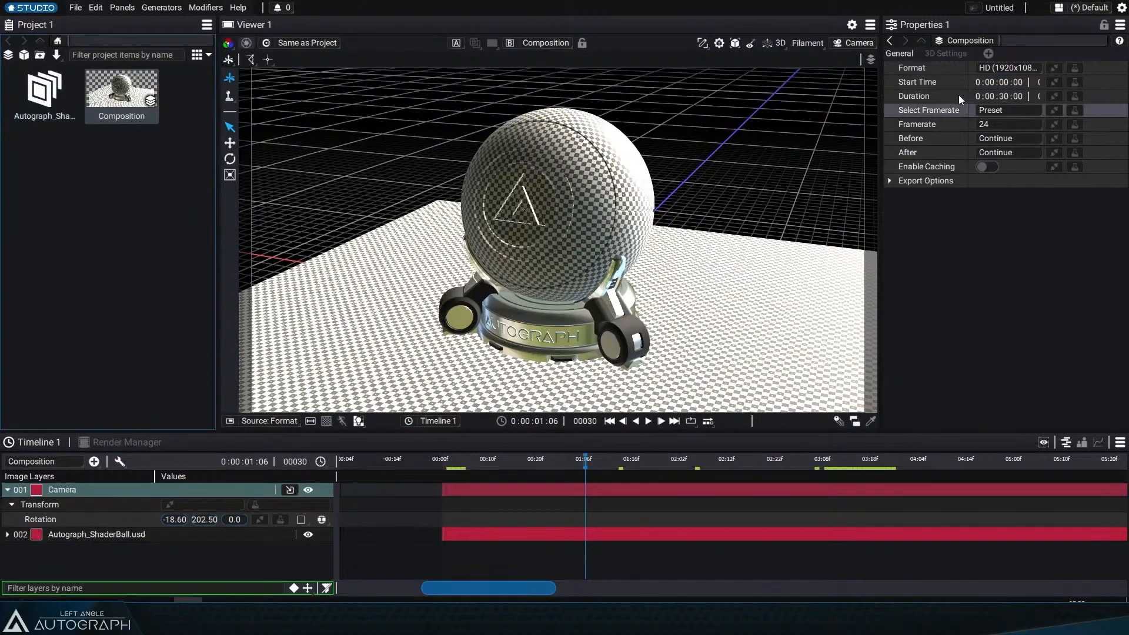
drag(880, 78, 752, 80)
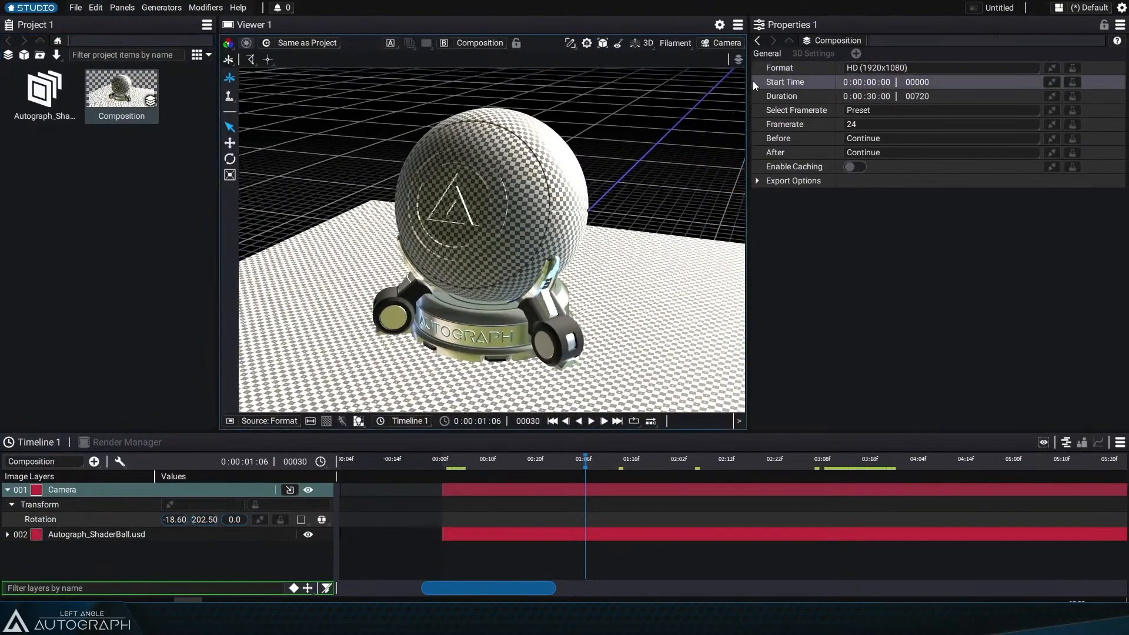
click(810, 52)
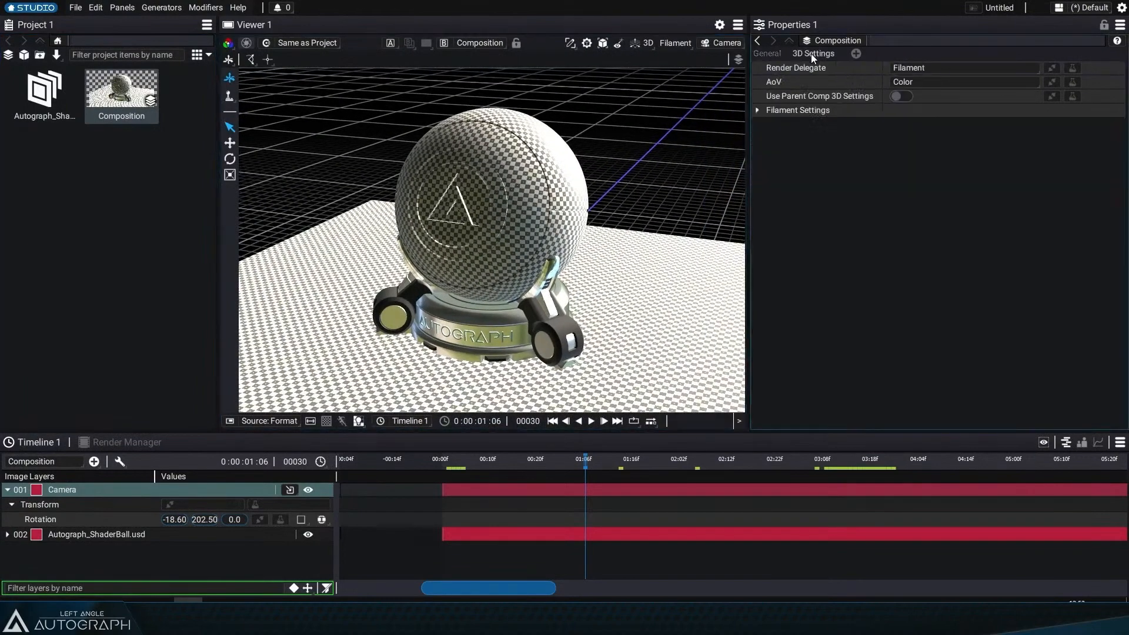
click(756, 111)
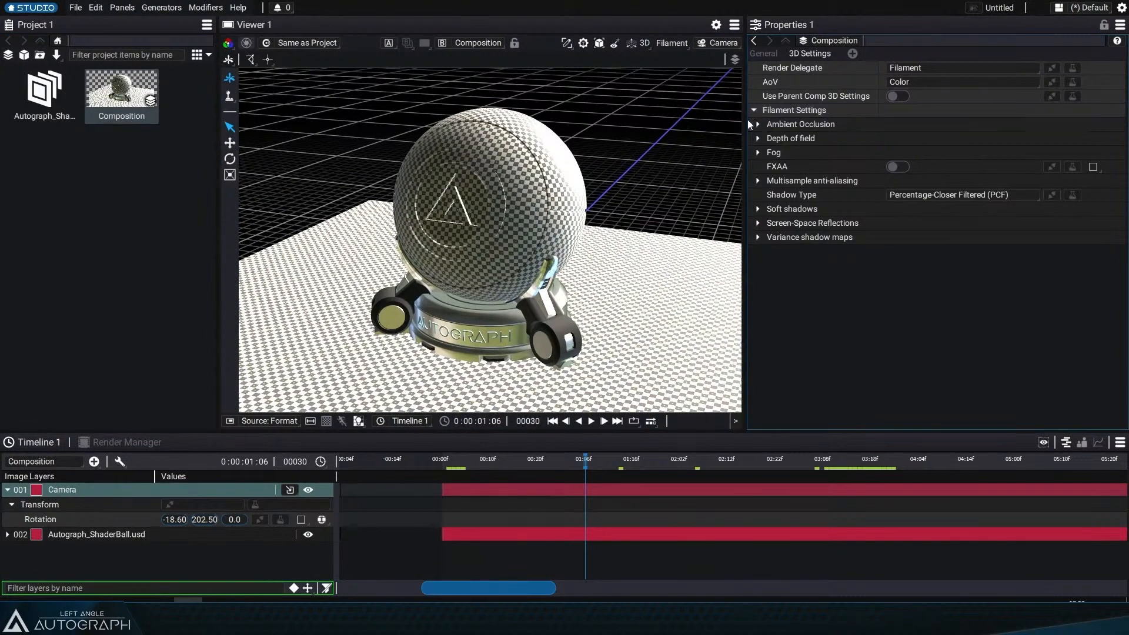
drag(747, 119, 782, 177)
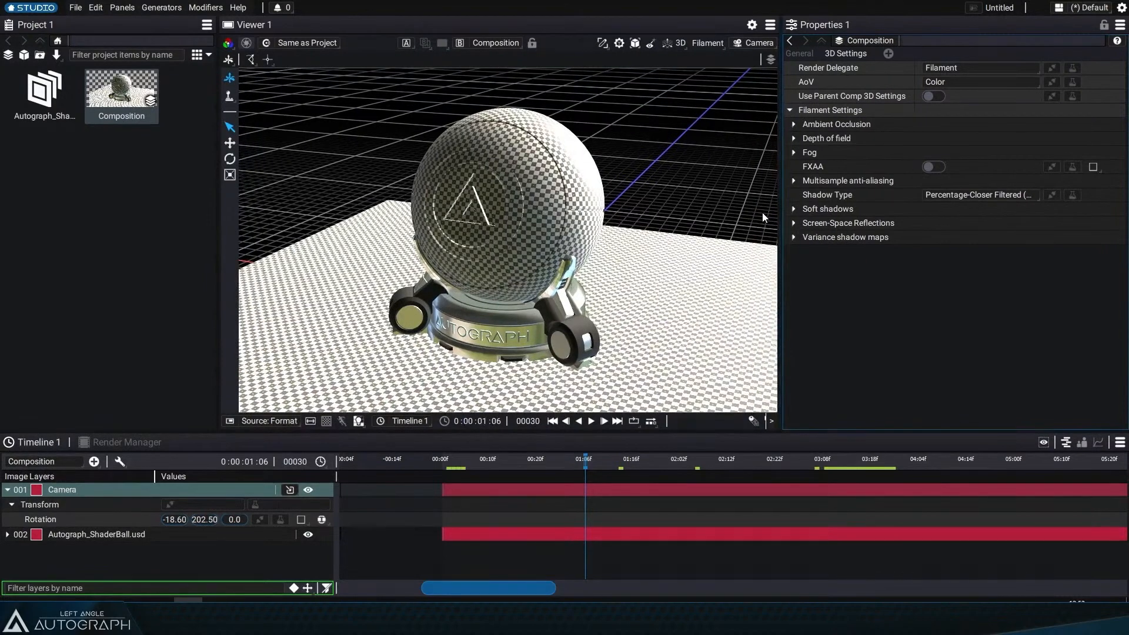
click(794, 124)
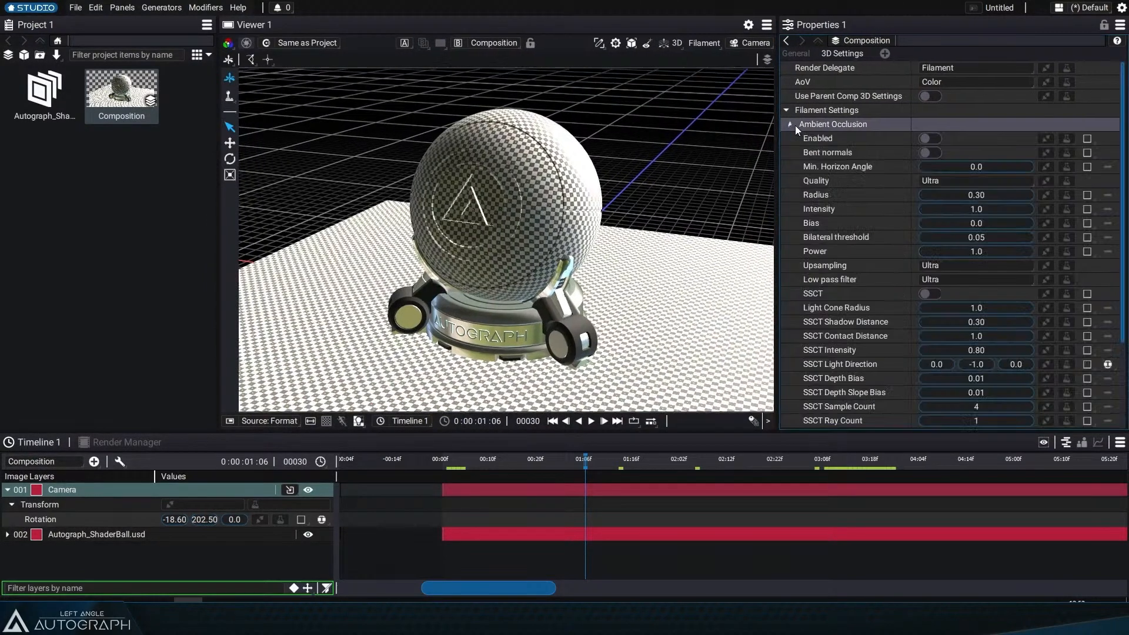
click(935, 139)
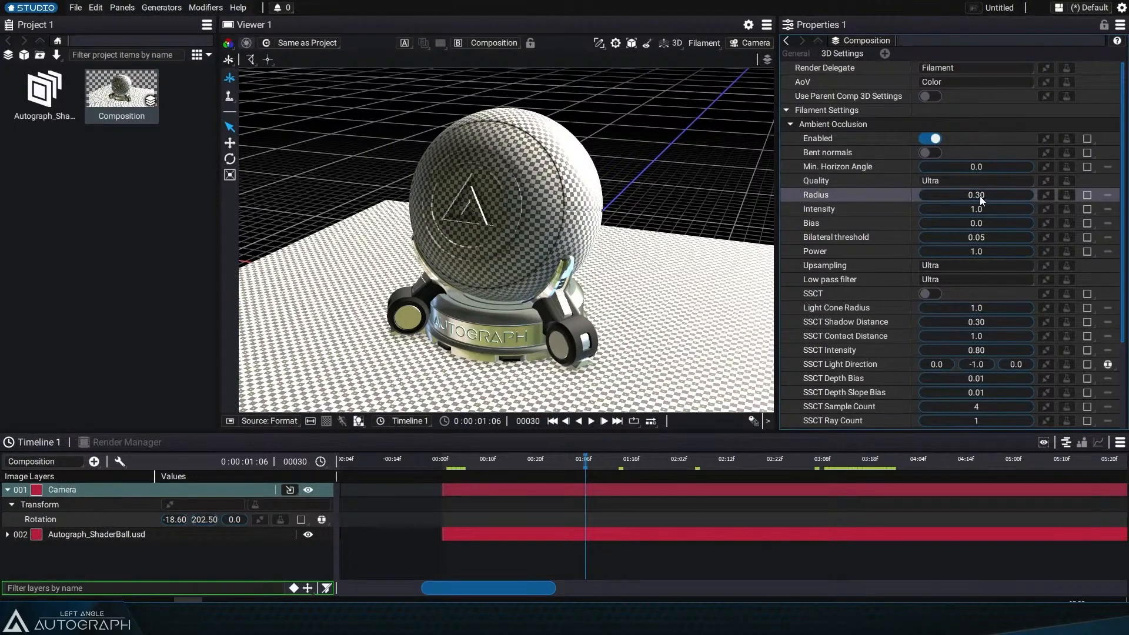
mouse_move(980, 201)
mouse_down()
mouse_move(1034, 200)
mouse_move(974, 199)
mouse_up()
key(ctrl+z)
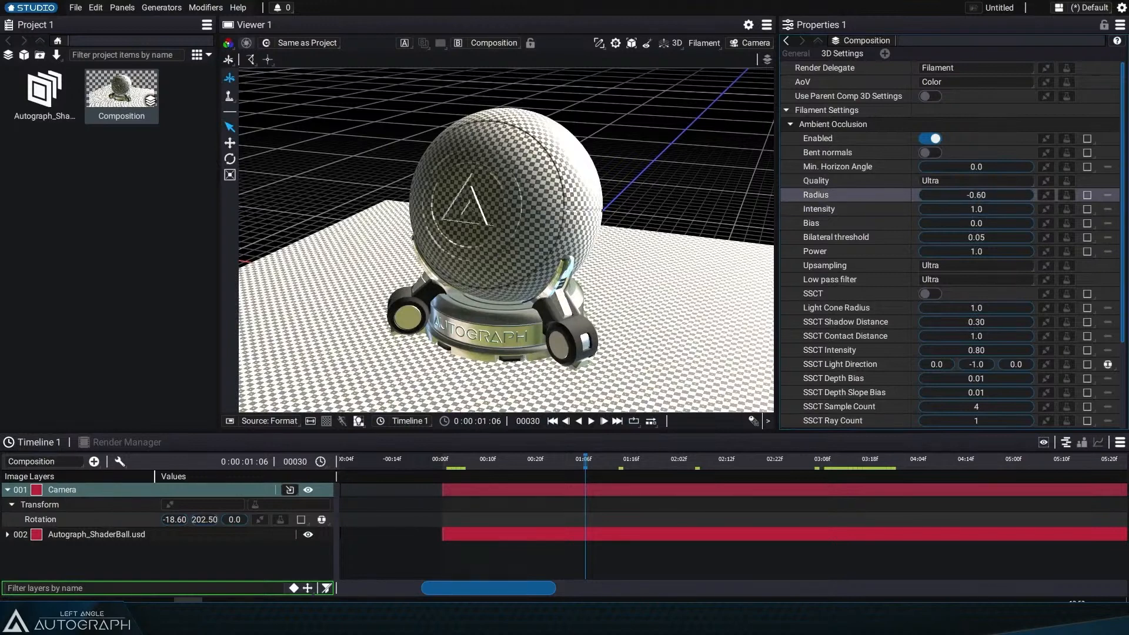
key(ctrl+z)
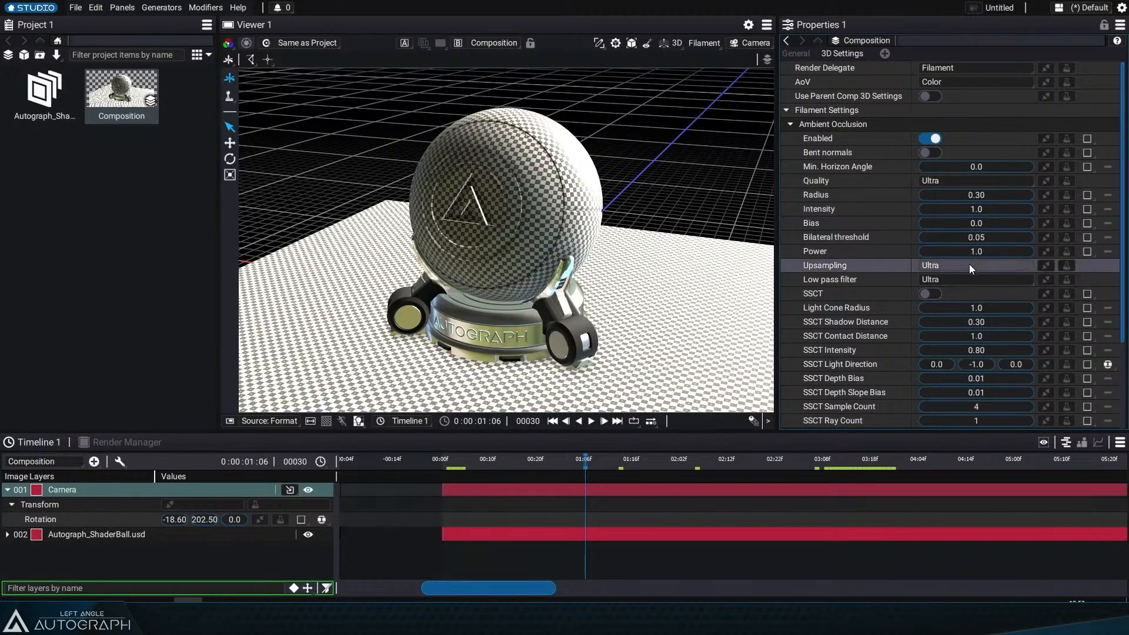
Step: Set the Ambient Occlusion Intensity to 8
mouse_move(981, 210)
mouse_down()
mouse_move(1023, 210)
mouse_move(982, 210)
mouse_up()
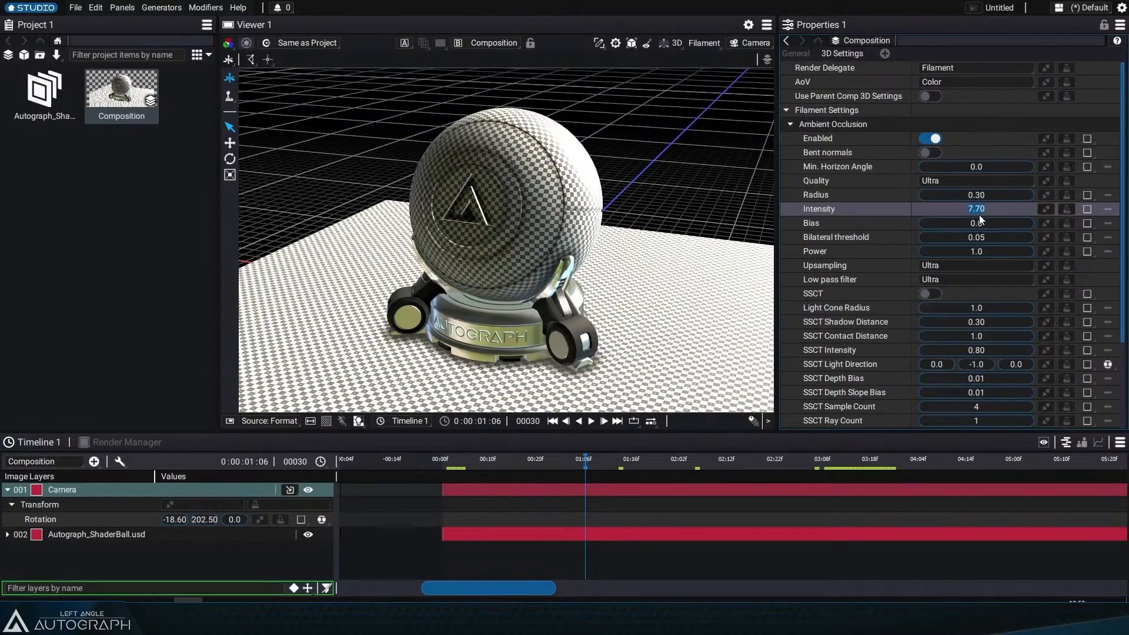
text(8)
key(Return)
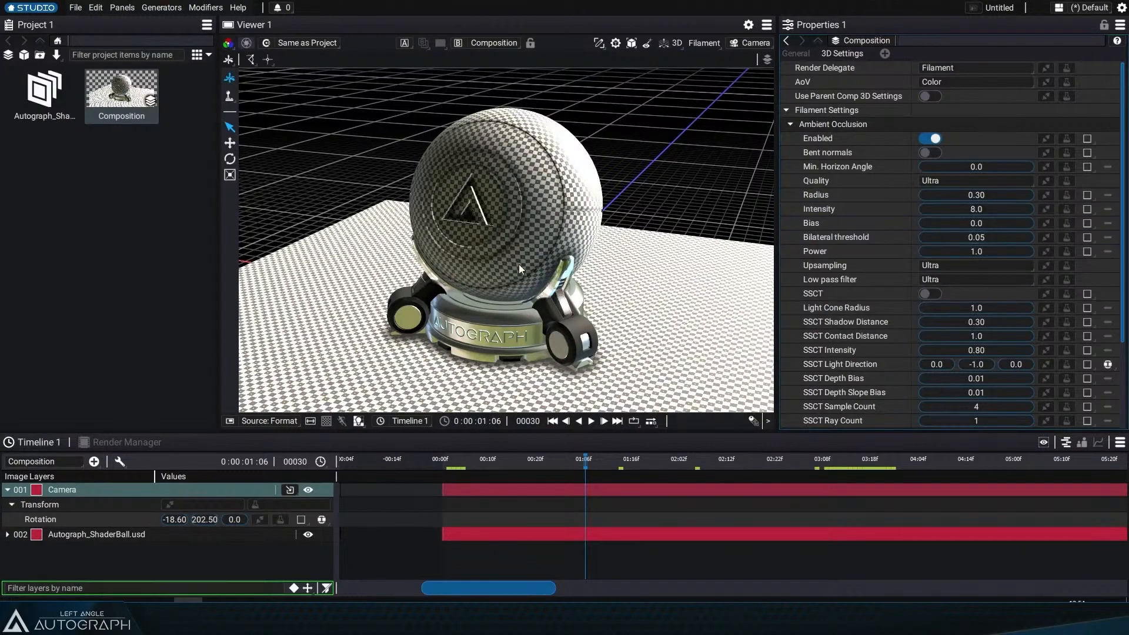
Step: Collapse Ambient Occlusion and enable Screen-Space Reflections in the Filament settings
drag(518, 463, 587, 469)
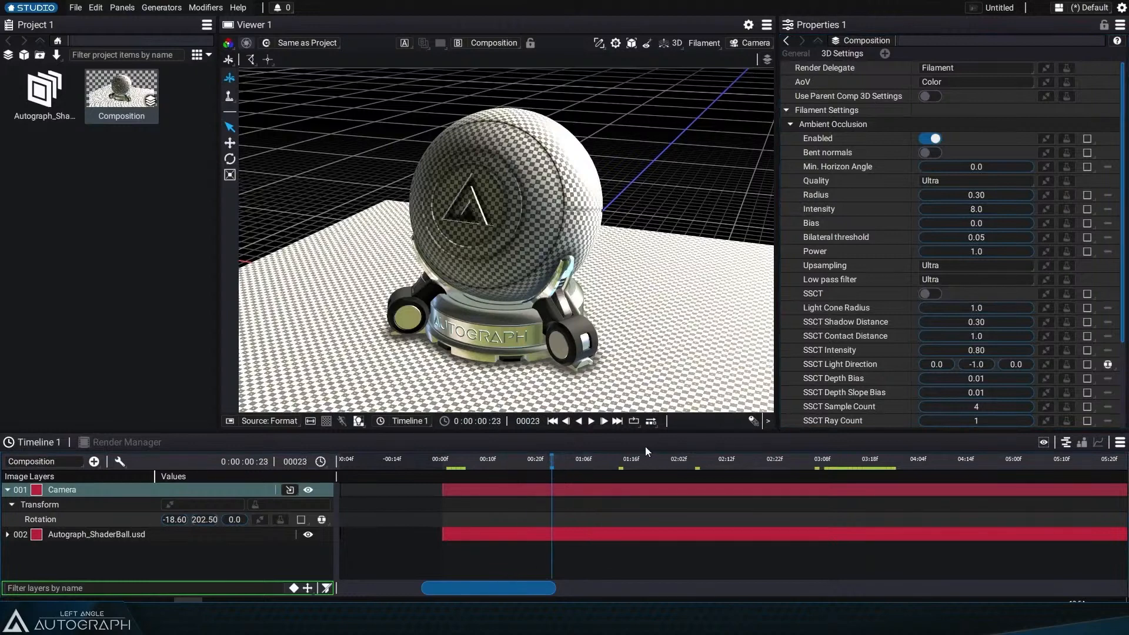
click(790, 124)
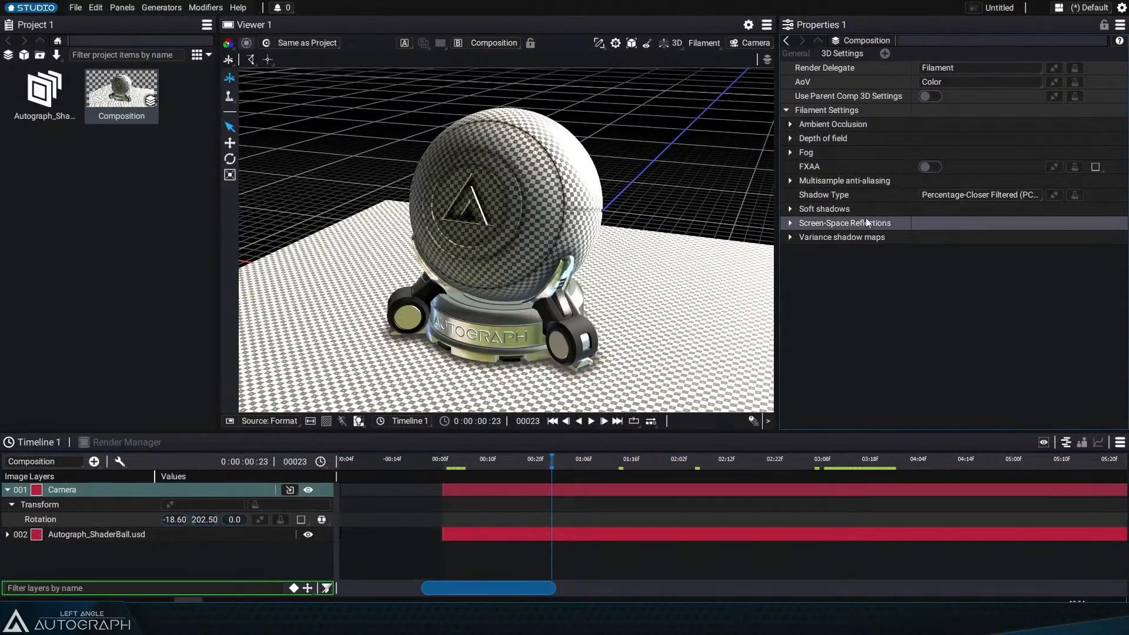
click(790, 223)
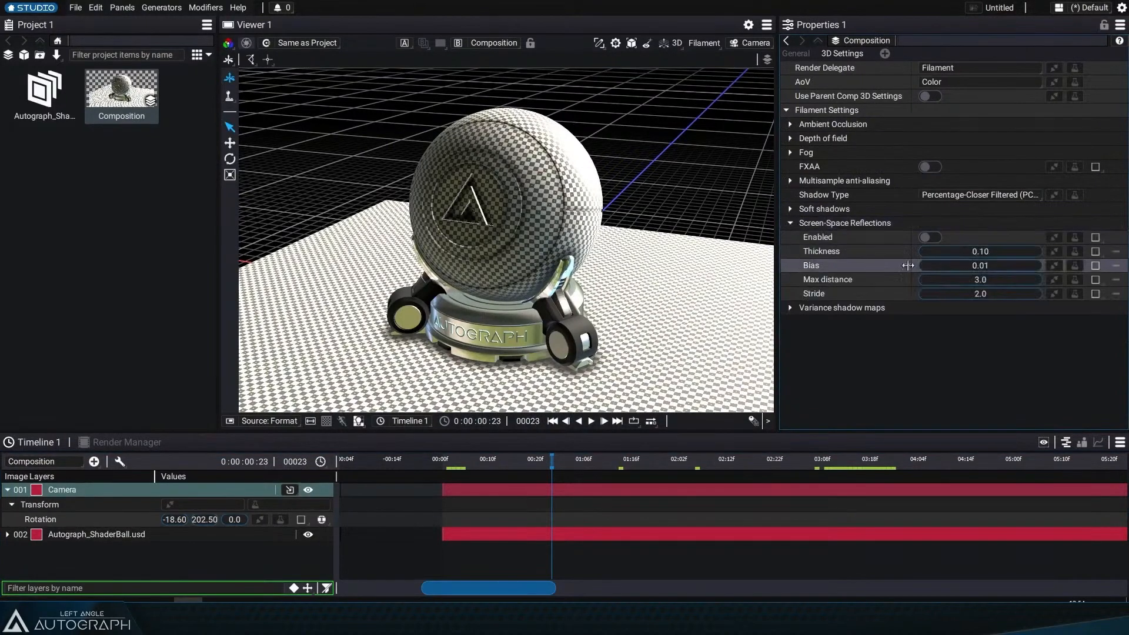
click(935, 238)
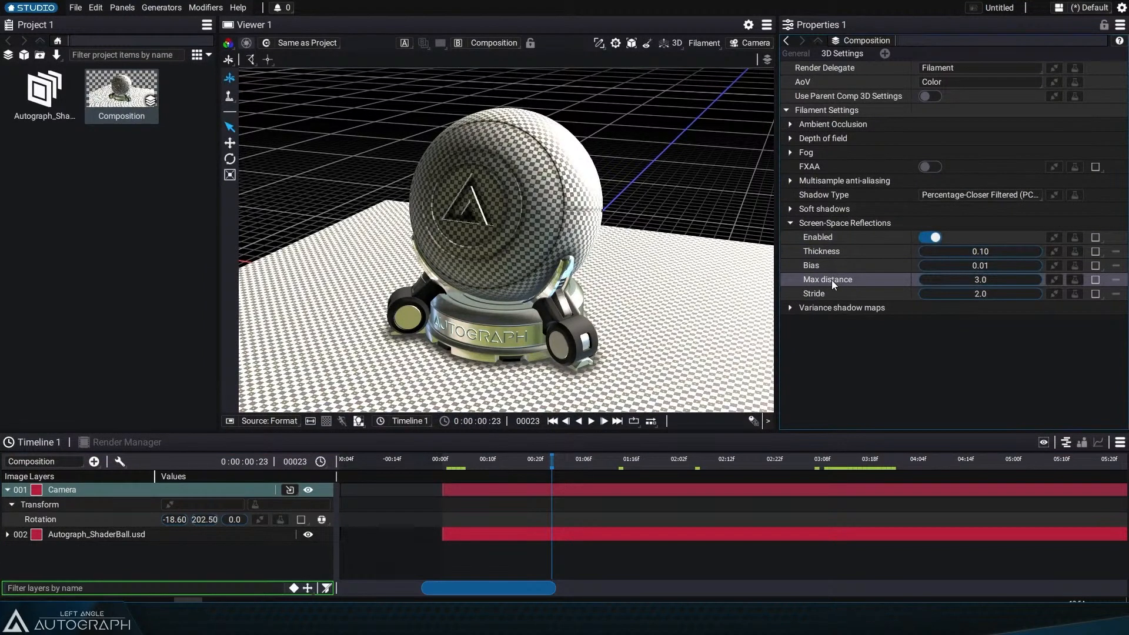
Step: Set the Screen-Space Reflections Max distance to 5000
mouse_move(976, 280)
mouse_down()
mouse_move(1008, 281)
mouse_move(972, 280)
mouse_up()
click(967, 280)
text(50000)
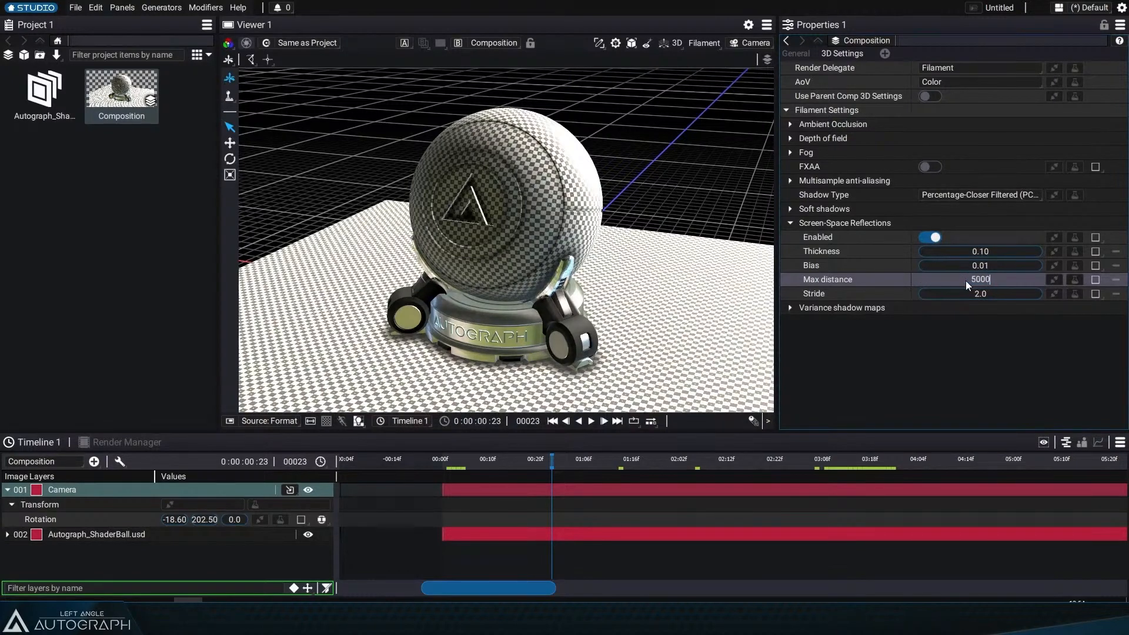
key(Return)
click(965, 280)
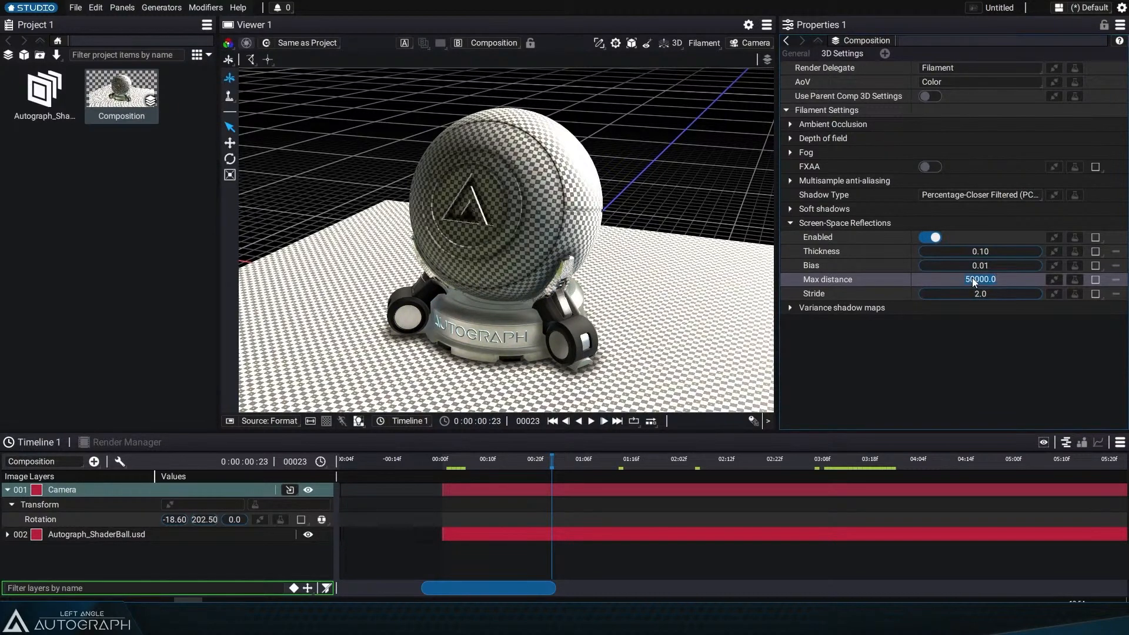
text(5000)
key(Return)
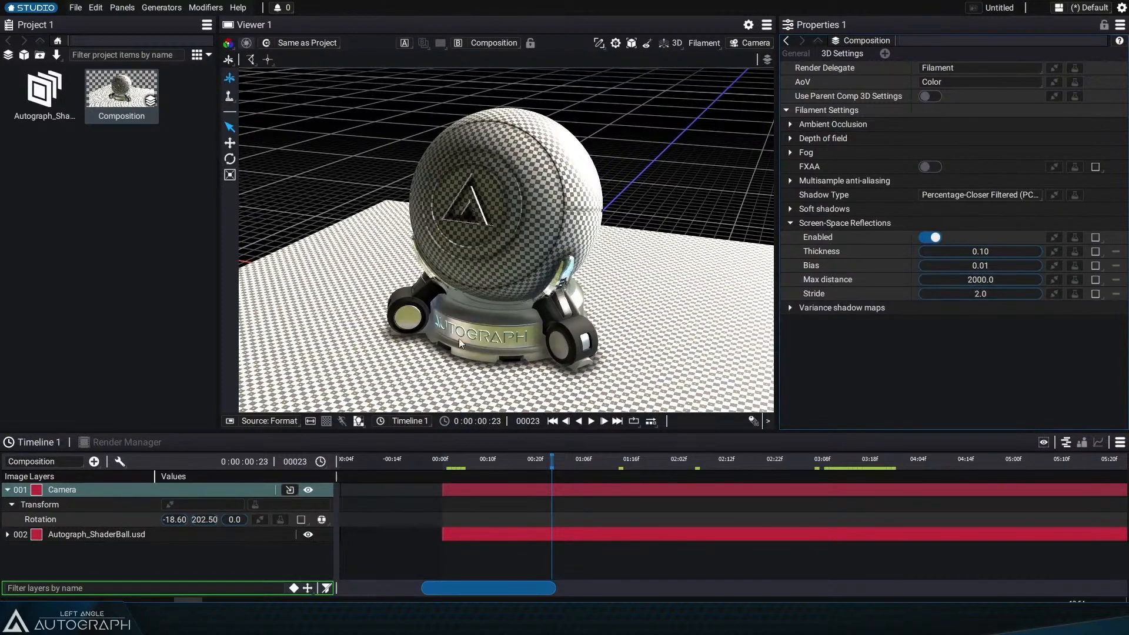
double_click(990, 280)
text(5000)
key(Return)
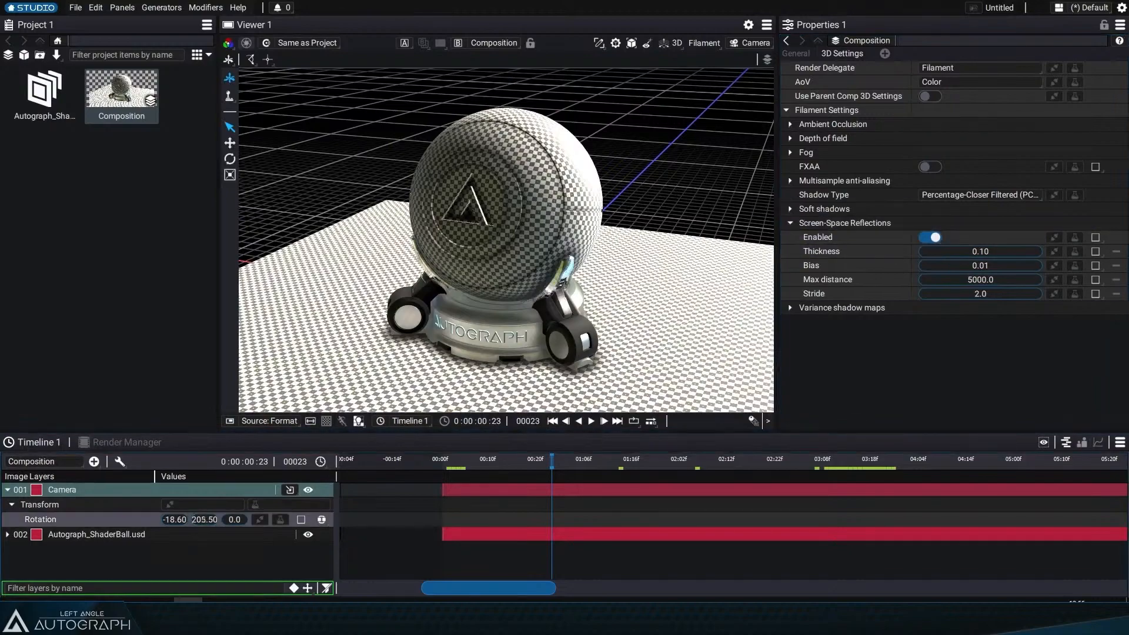
Step: Adjust the camera's Rotation Y to about 199.0
drag(204, 520, 204, 520)
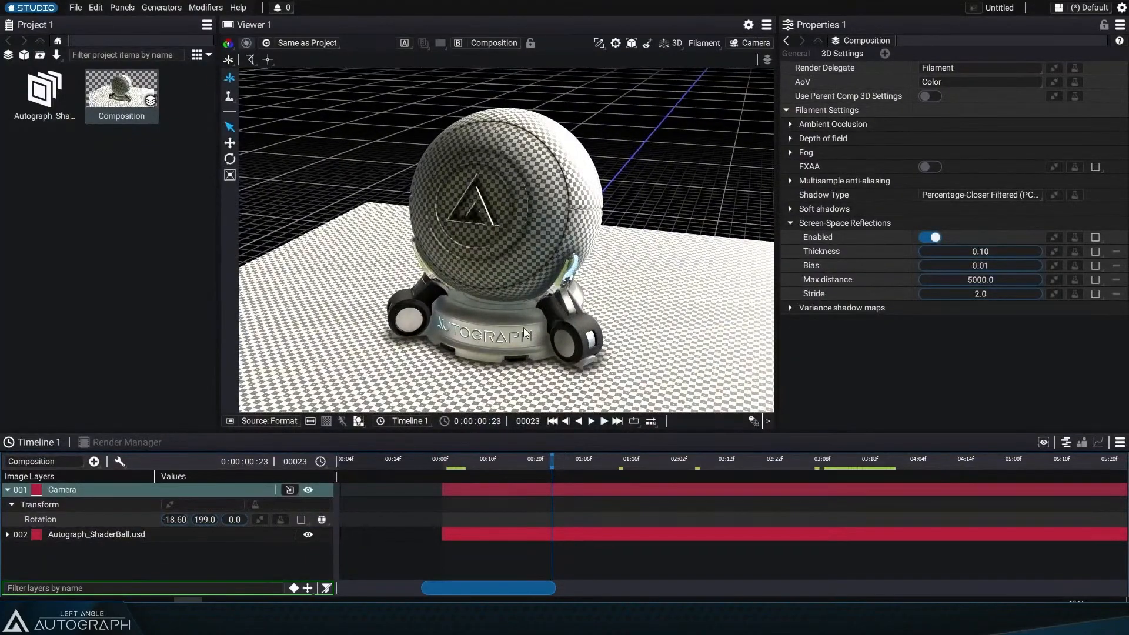
Step: Inspect the shaderball's reflections up close through a free camera in the 3D viewer, then return to the 2D view
click(750, 43)
click(672, 75)
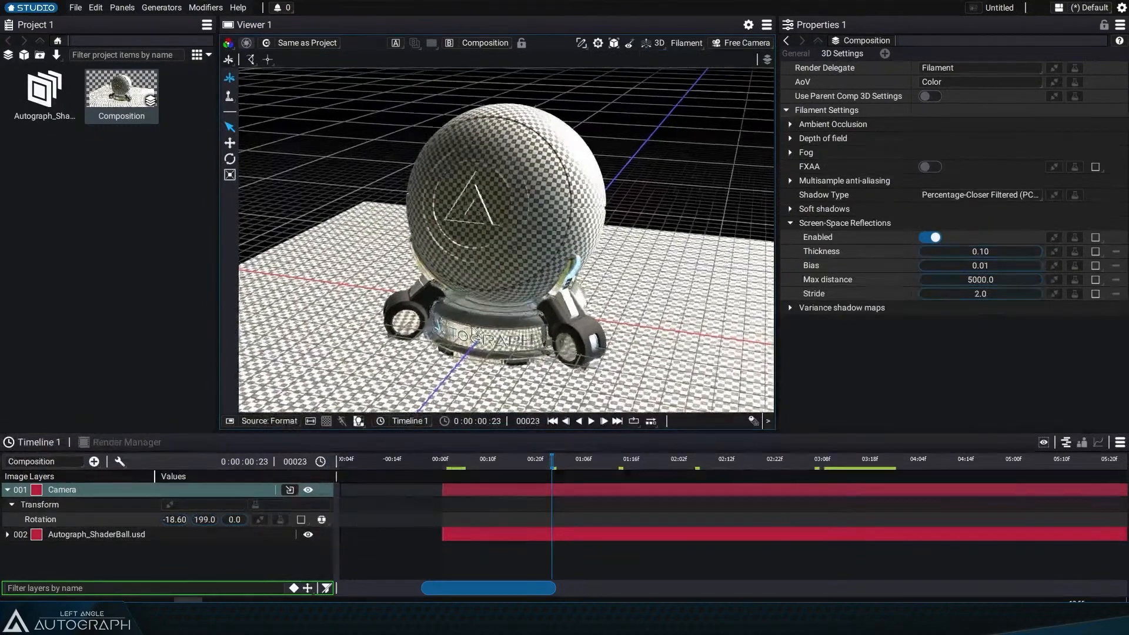
click(643, 347)
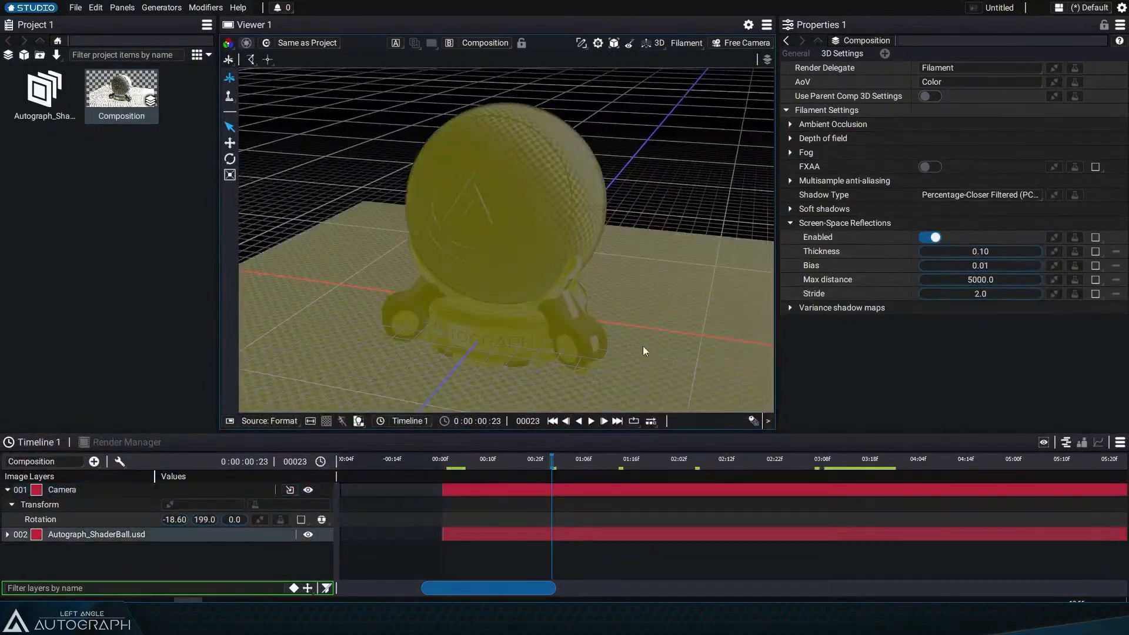
click(613, 44)
click(593, 174)
scroll(611, 246, up, 8)
drag(617, 403, 591, 262)
drag(537, 351, 515, 340)
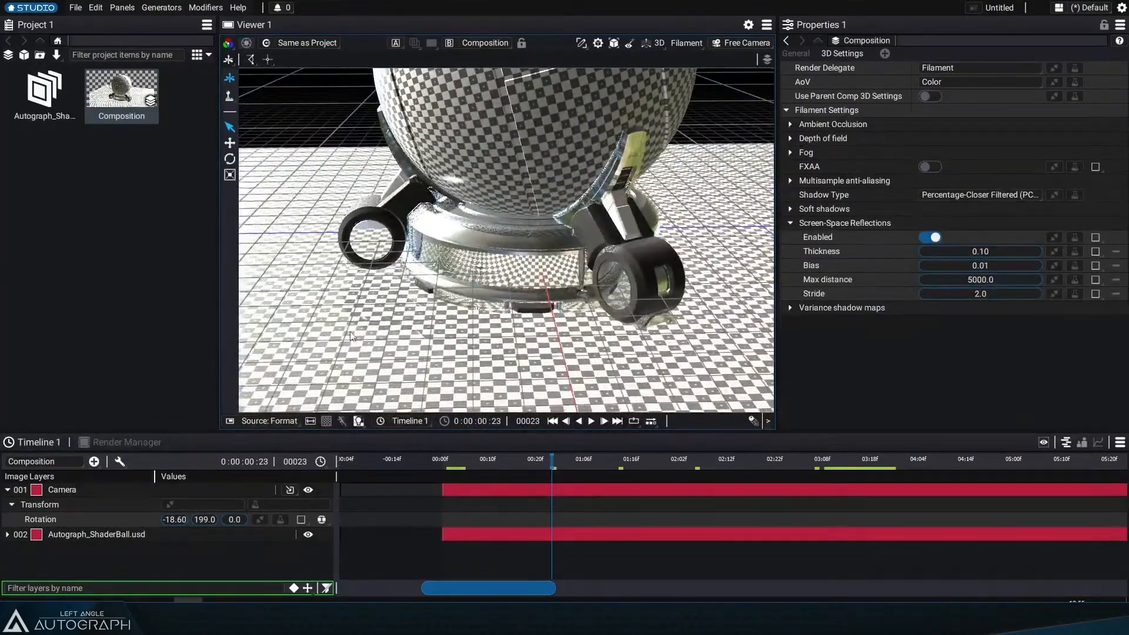
drag(459, 279, 510, 296)
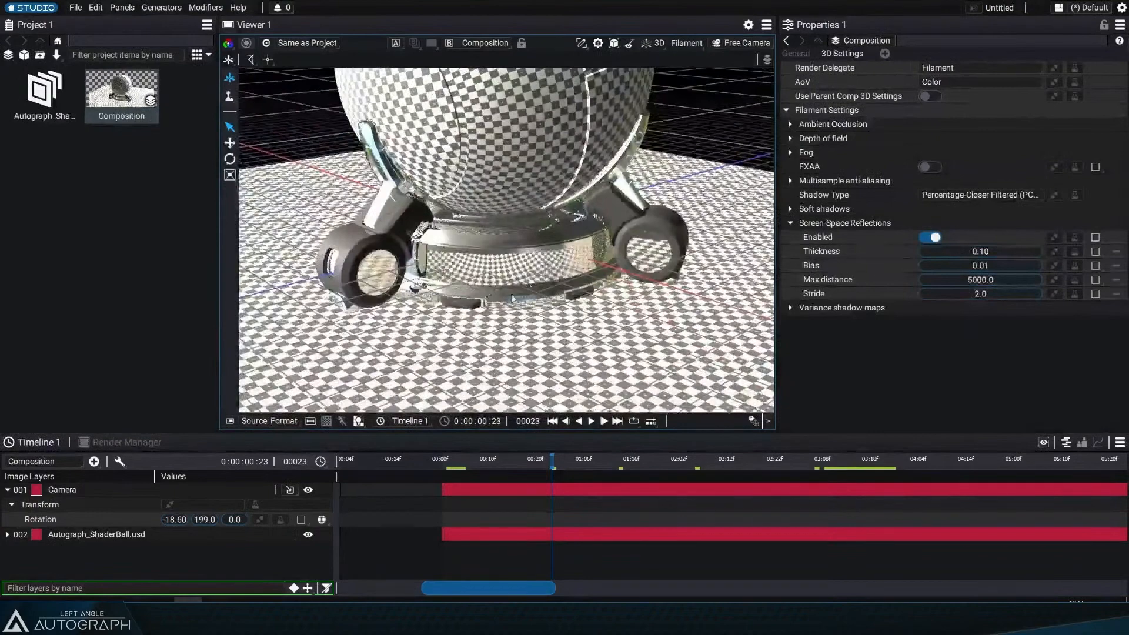
click(655, 44)
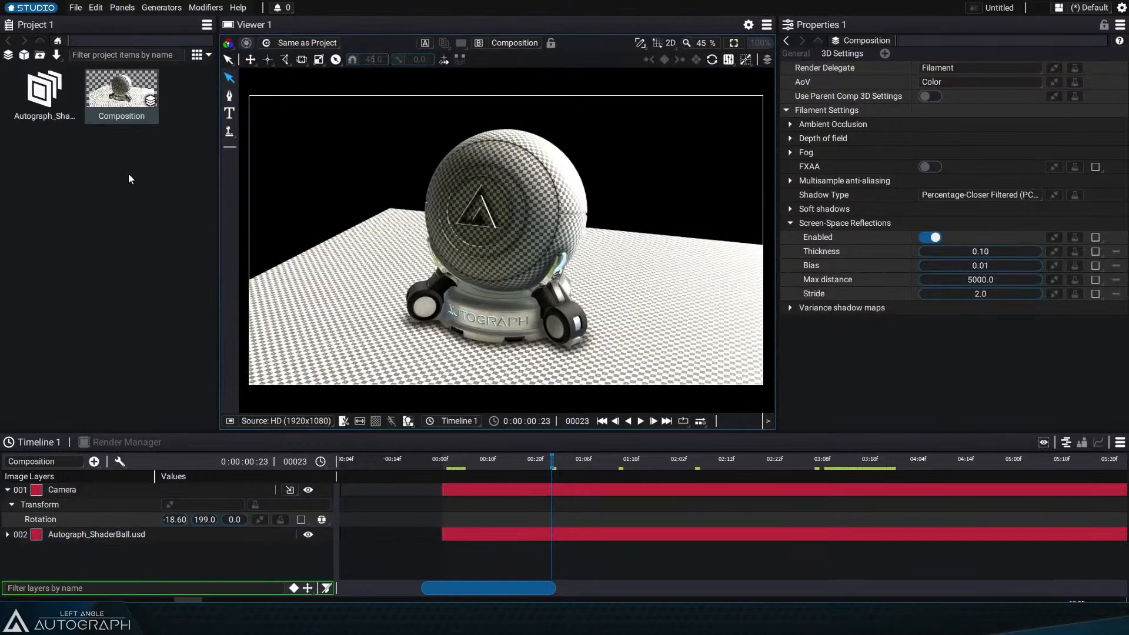
Step: Create a new Scene item, open it and add the Autograph_ShaderBall asset to its primitive hierarchy
click(25, 54)
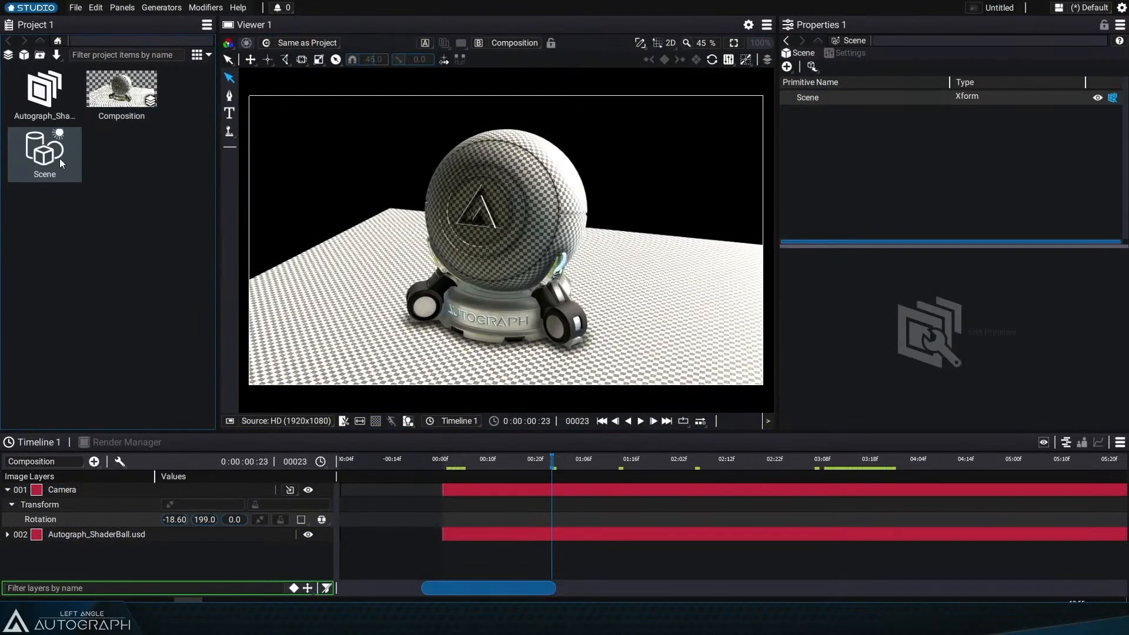
double_click(59, 158)
click(817, 67)
click(834, 81)
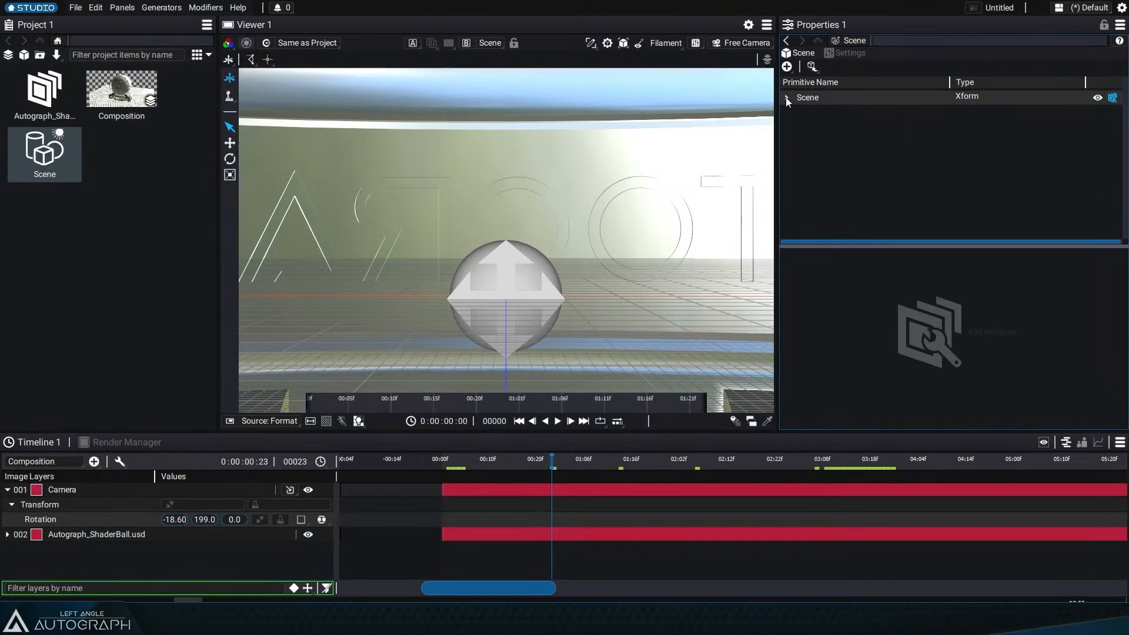
click(786, 97)
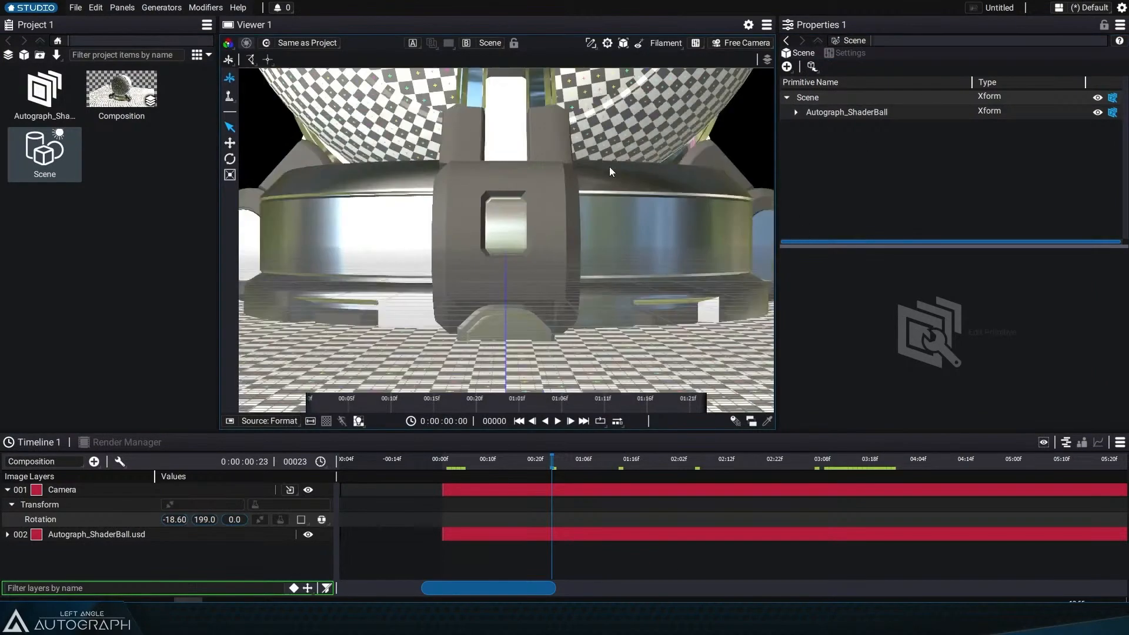
click(796, 113)
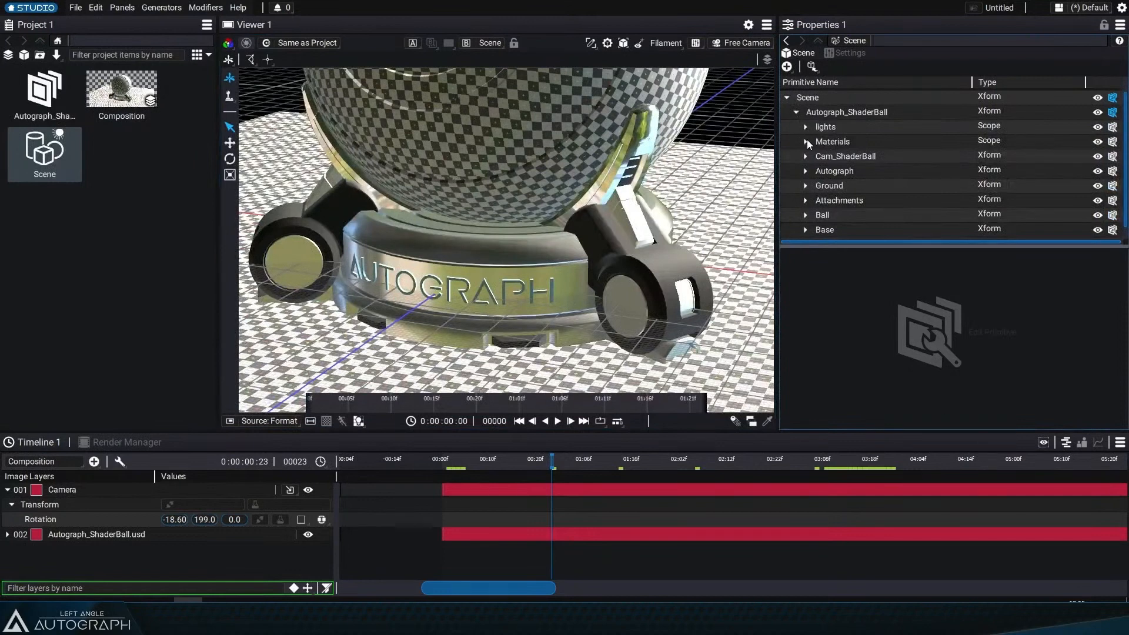
Step: Hide the lights scope inside the Autograph_ShaderBall scene hierarchy
click(806, 156)
click(806, 156)
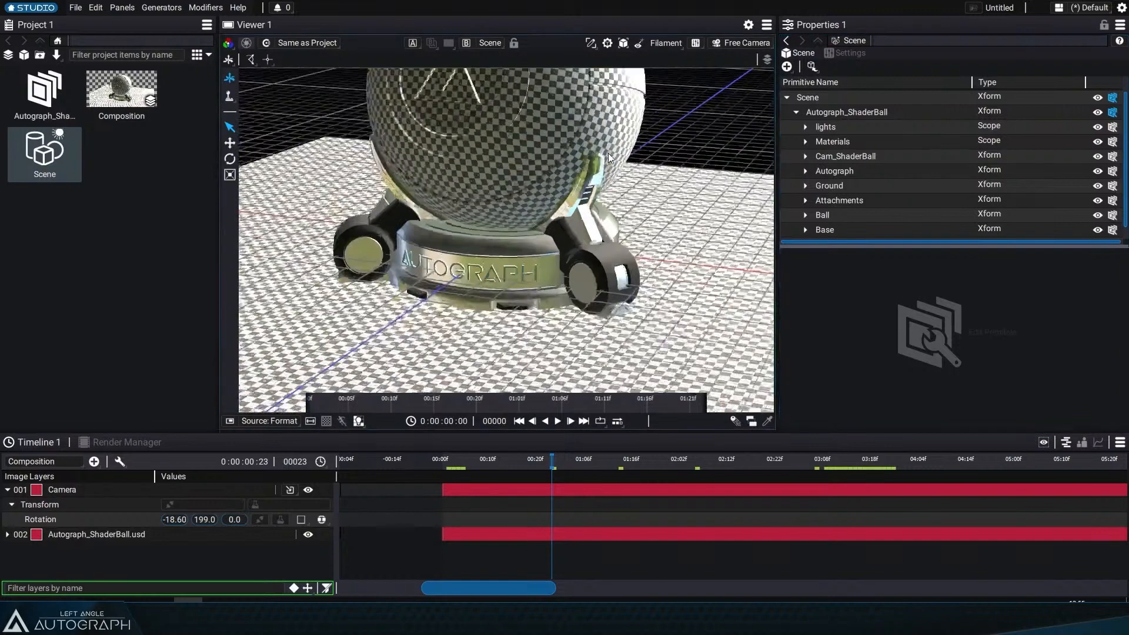
click(1097, 127)
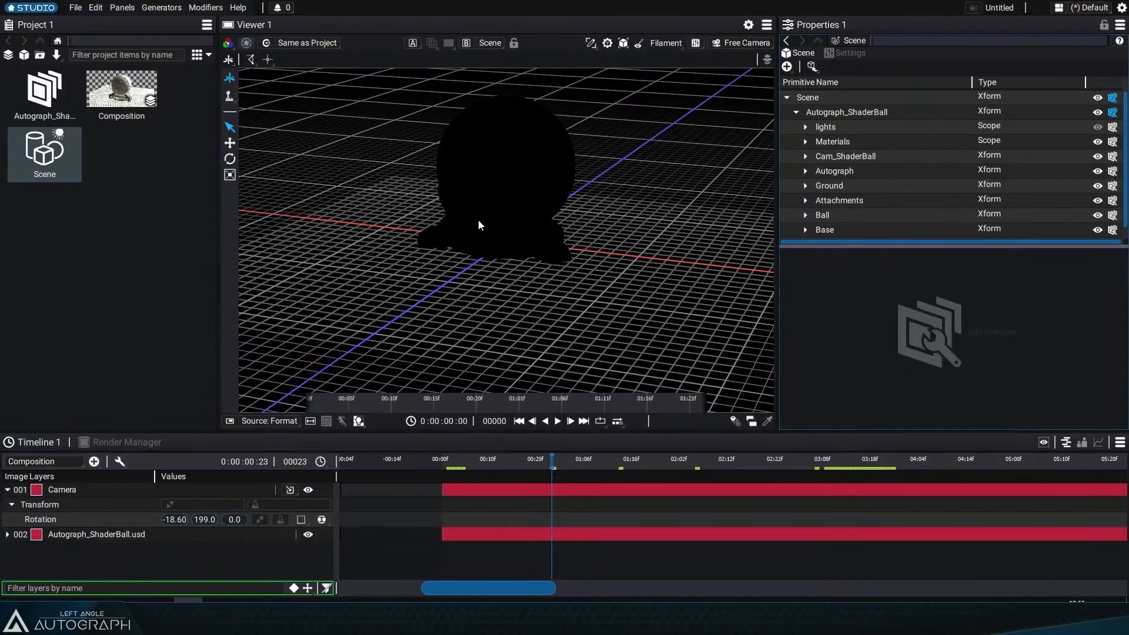
scroll(509, 209, up, 2)
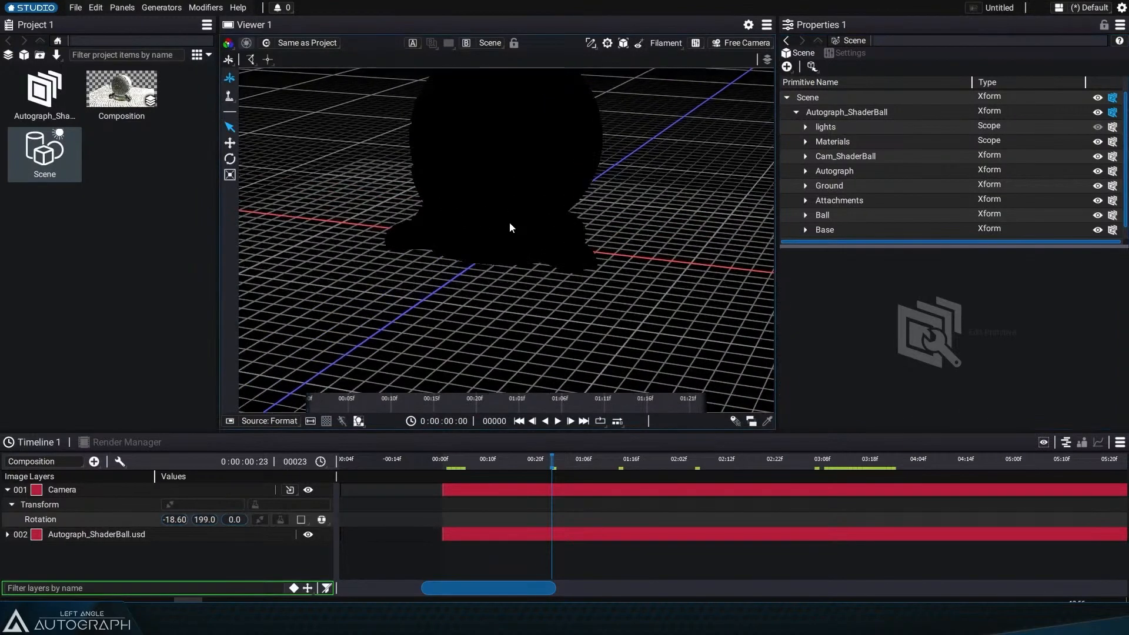
Step: Switch to the file browser and import EnvLight.exr into the project
key(alt+Tab)
drag(465, 147, 51, 256)
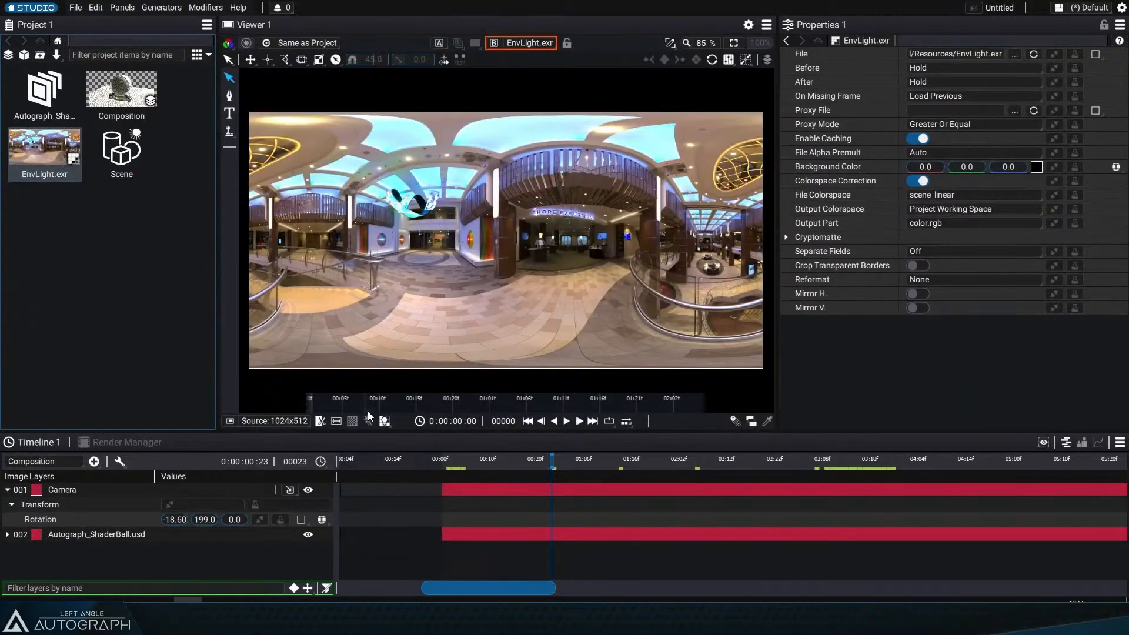
Step: Set the Autograph_ShaderBall.usd layer's Scene property to the new Scene item in the composition
click(121, 91)
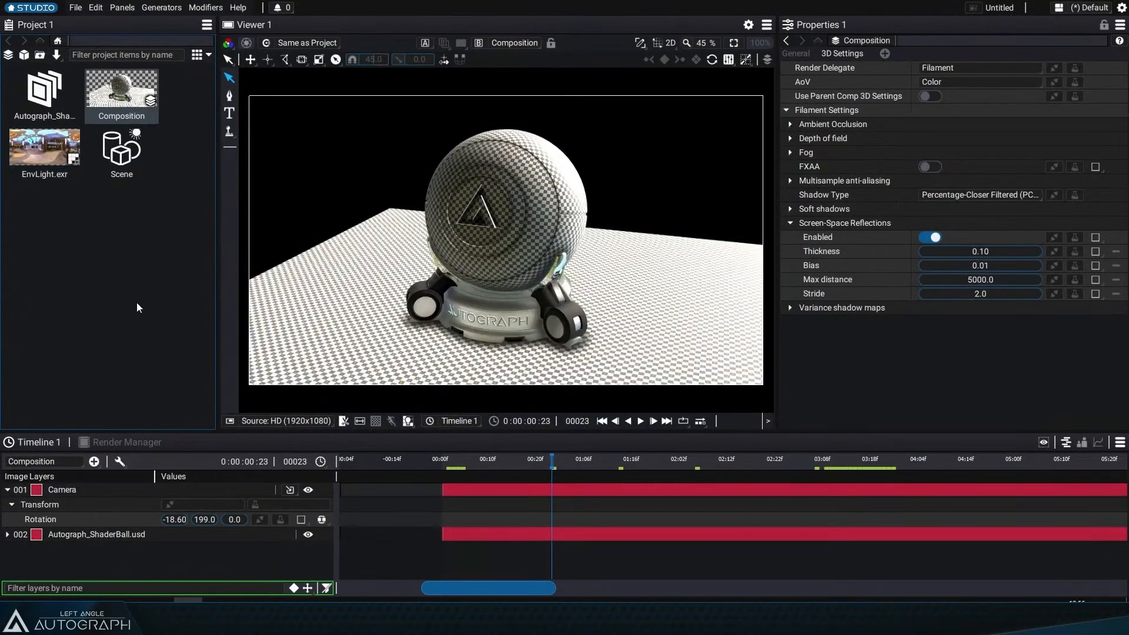
click(7, 534)
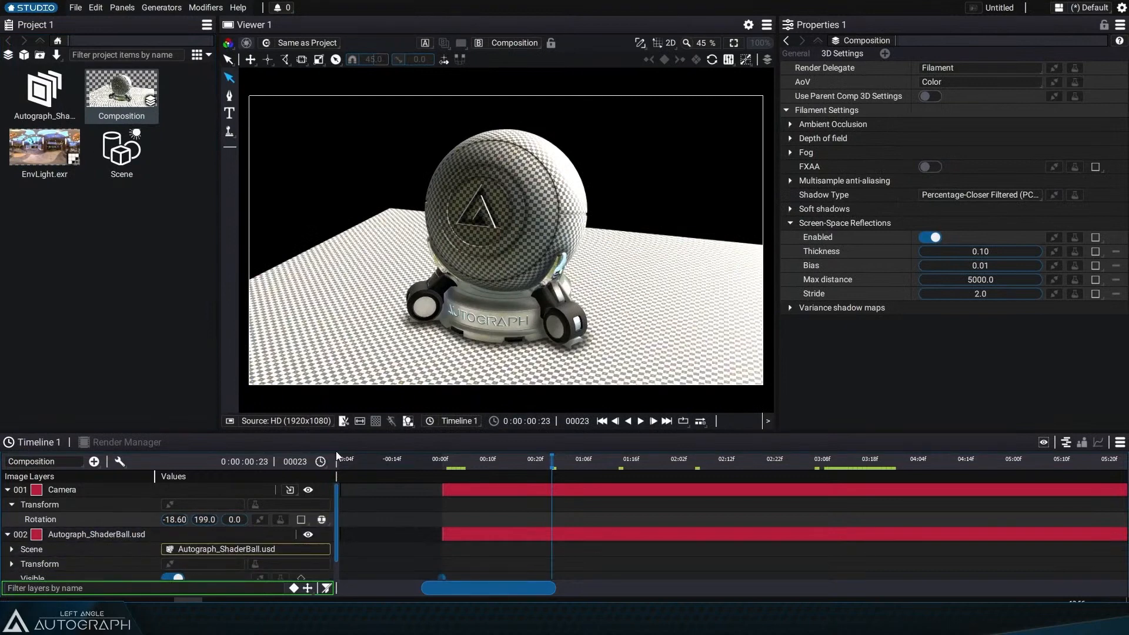
drag(338, 465, 400, 466)
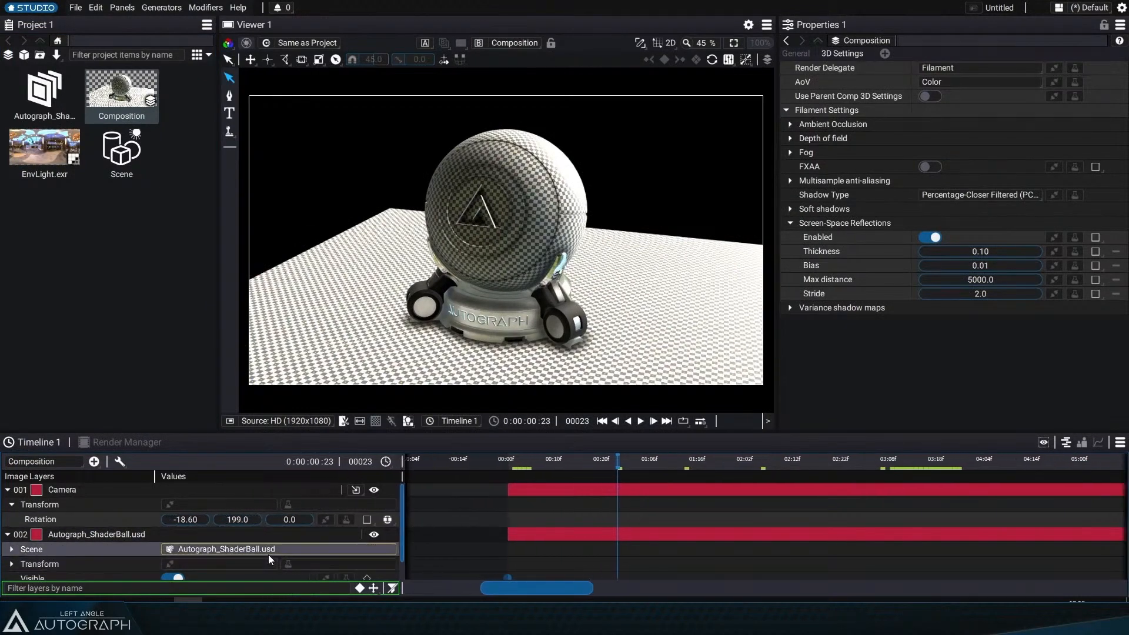
drag(113, 166, 220, 549)
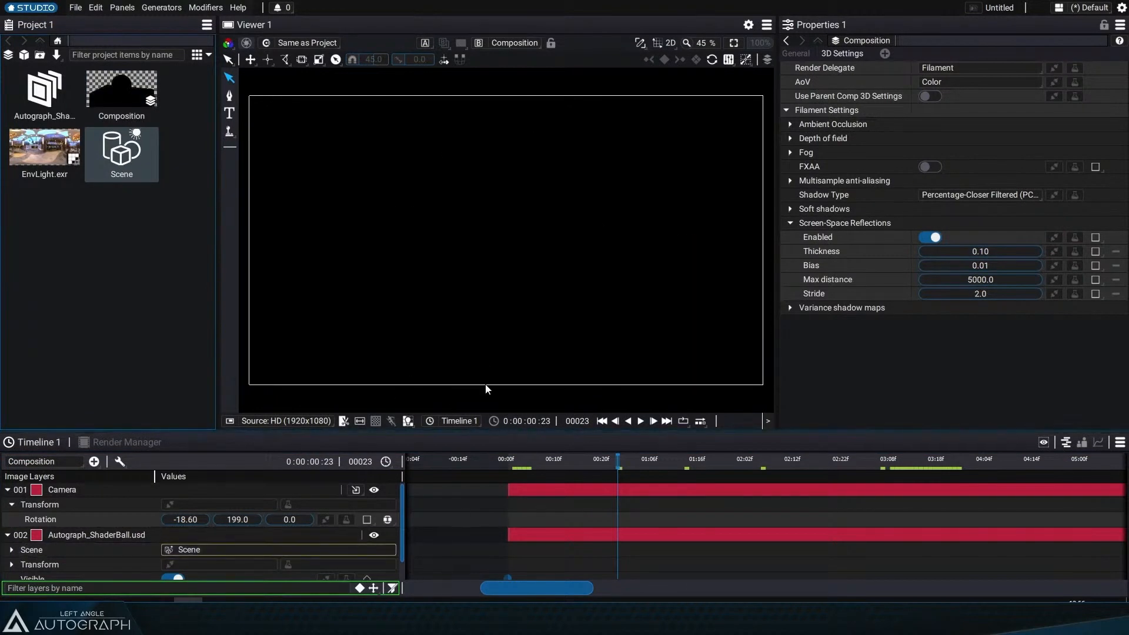
Step: Add a Dome Light layer to the composition using EnvLight.exr as its environment map
click(7, 534)
click(8, 489)
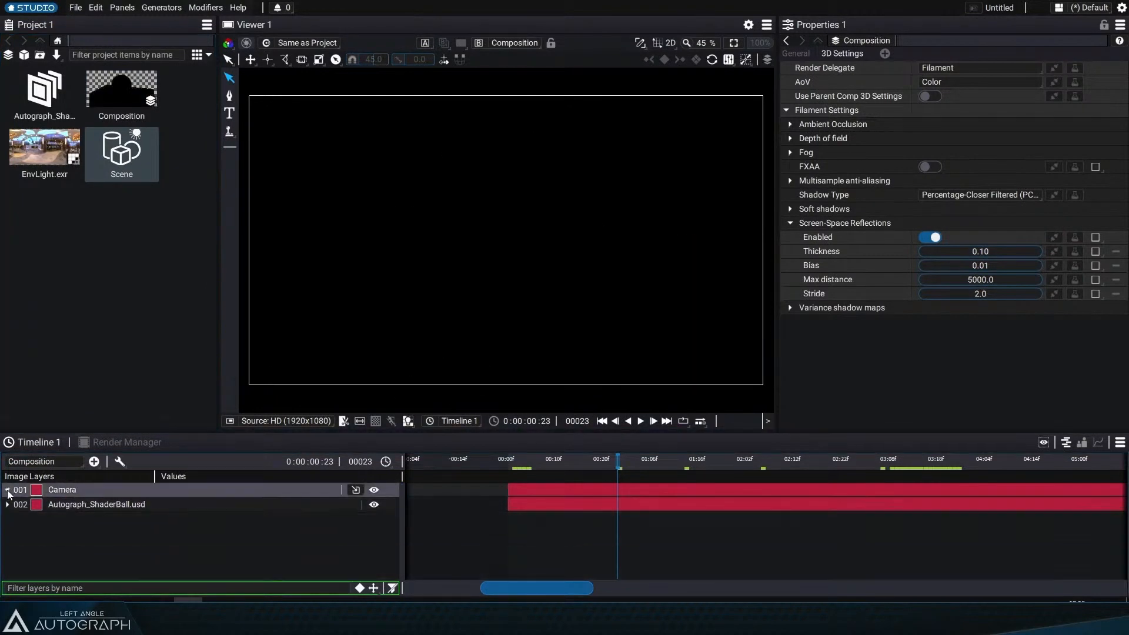
click(94, 462)
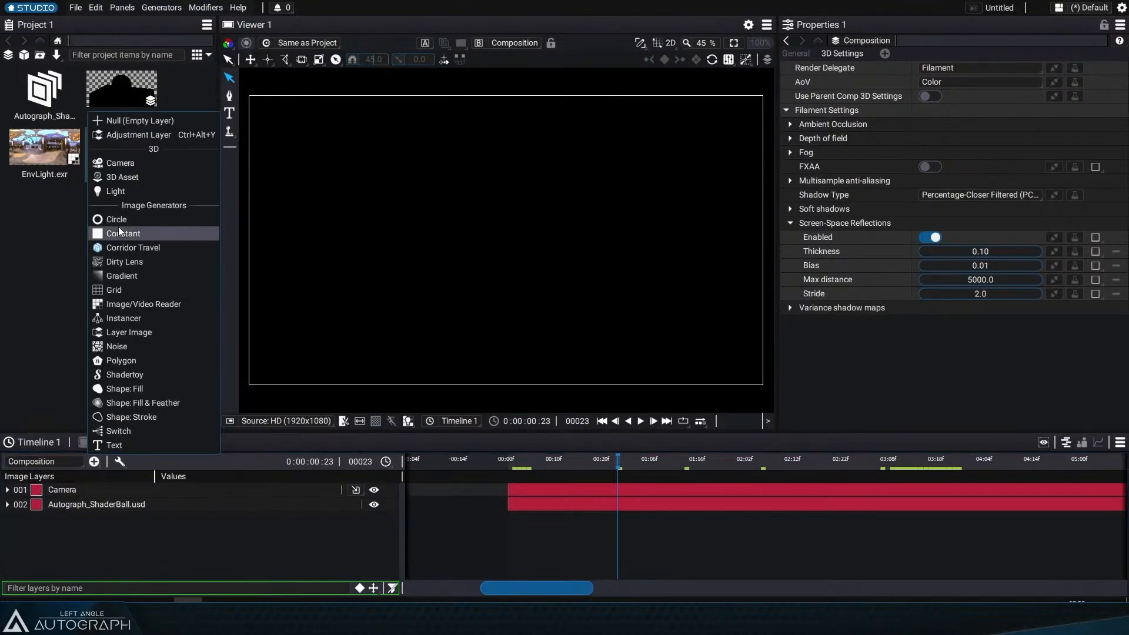
click(122, 192)
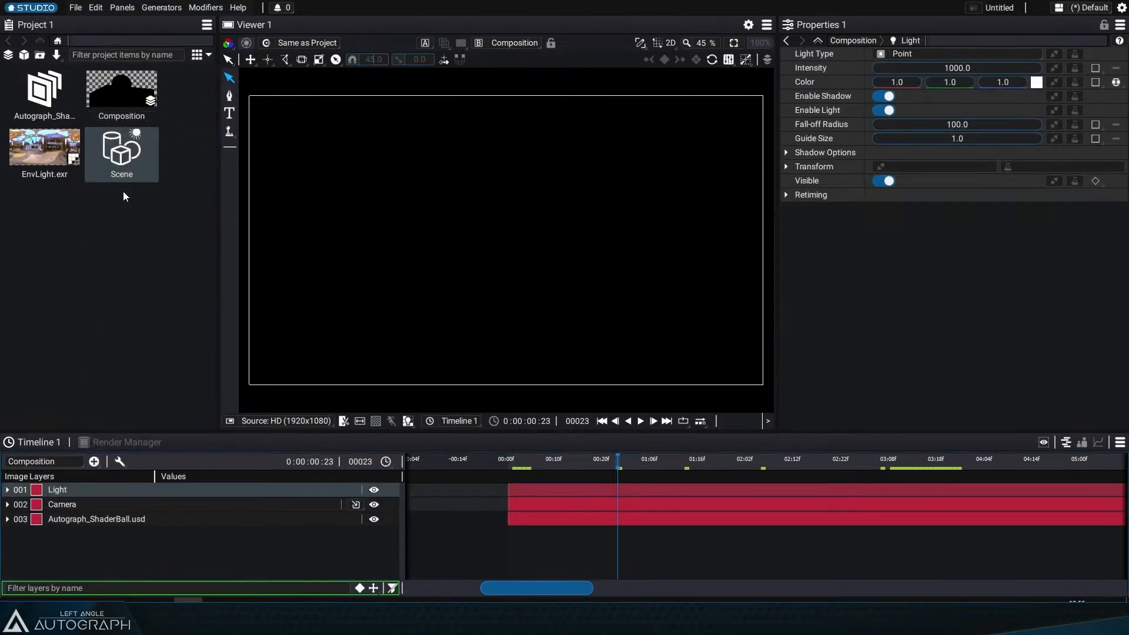
click(917, 54)
click(892, 96)
drag(44, 150, 949, 97)
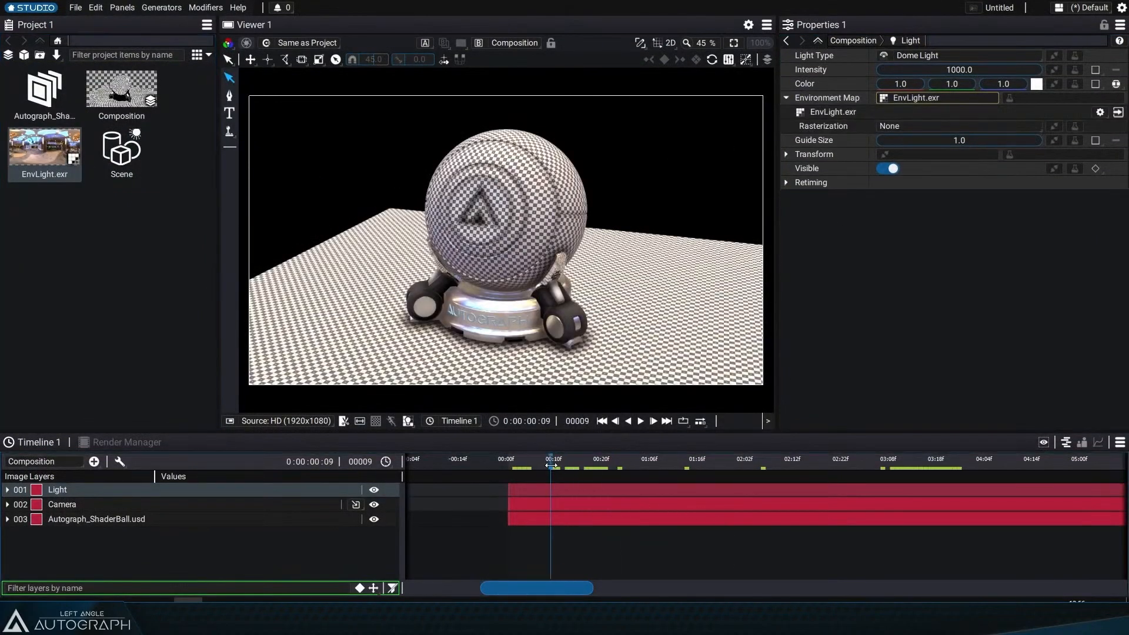
Step: Return to frame 23 and set the viewer resolution to Auto
click(611, 462)
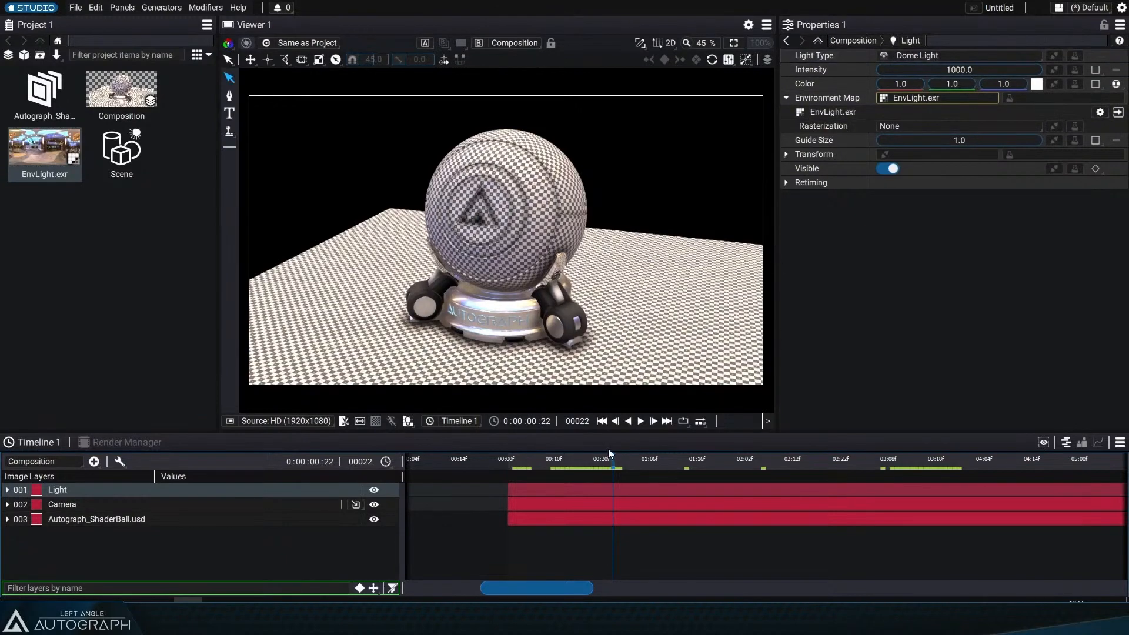
click(618, 464)
click(409, 420)
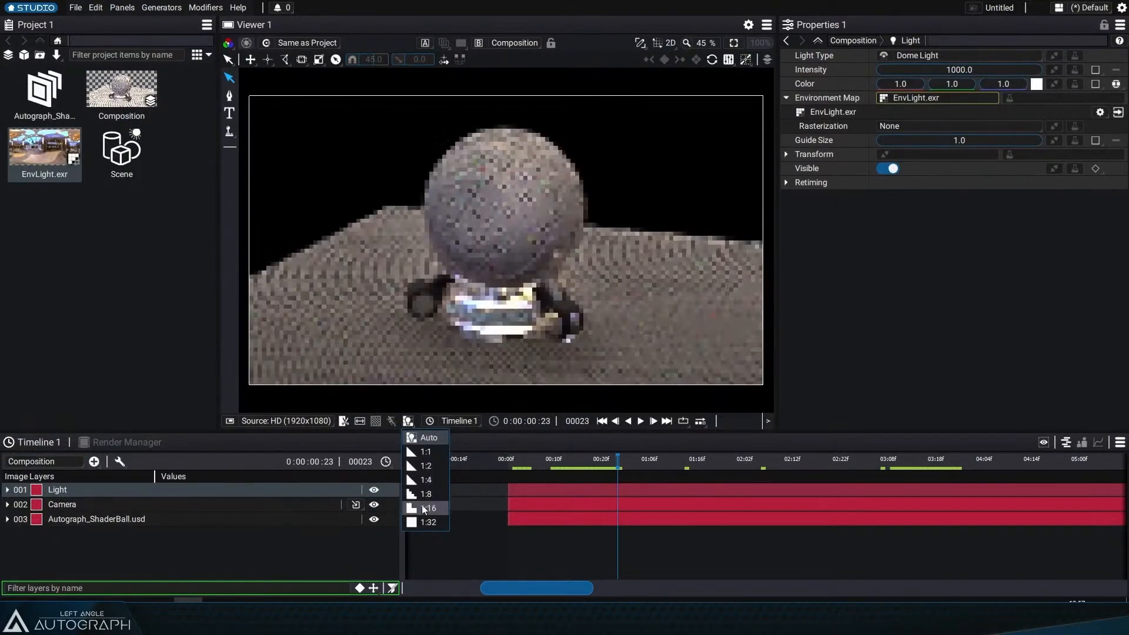
click(428, 441)
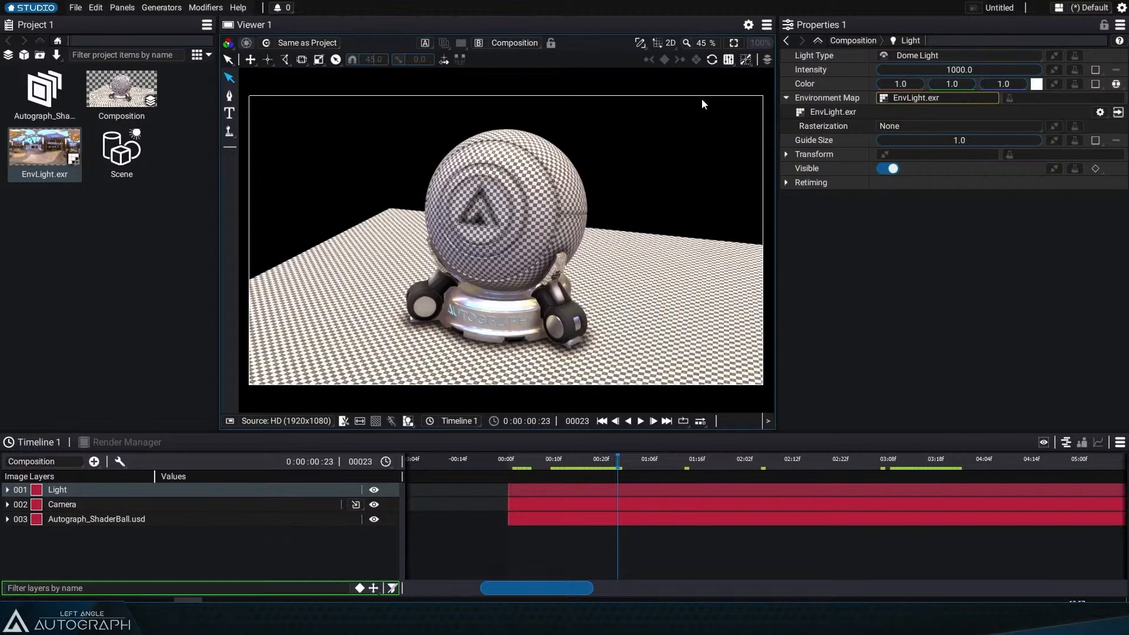
Step: Set the viewer resolution to 1:1
click(410, 421)
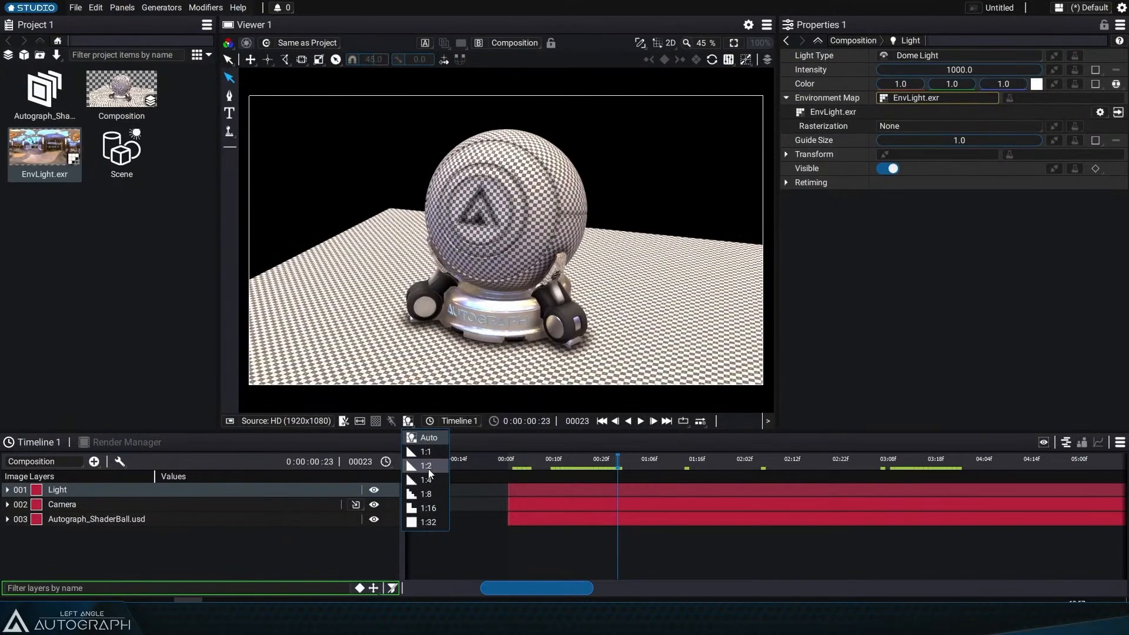
click(426, 451)
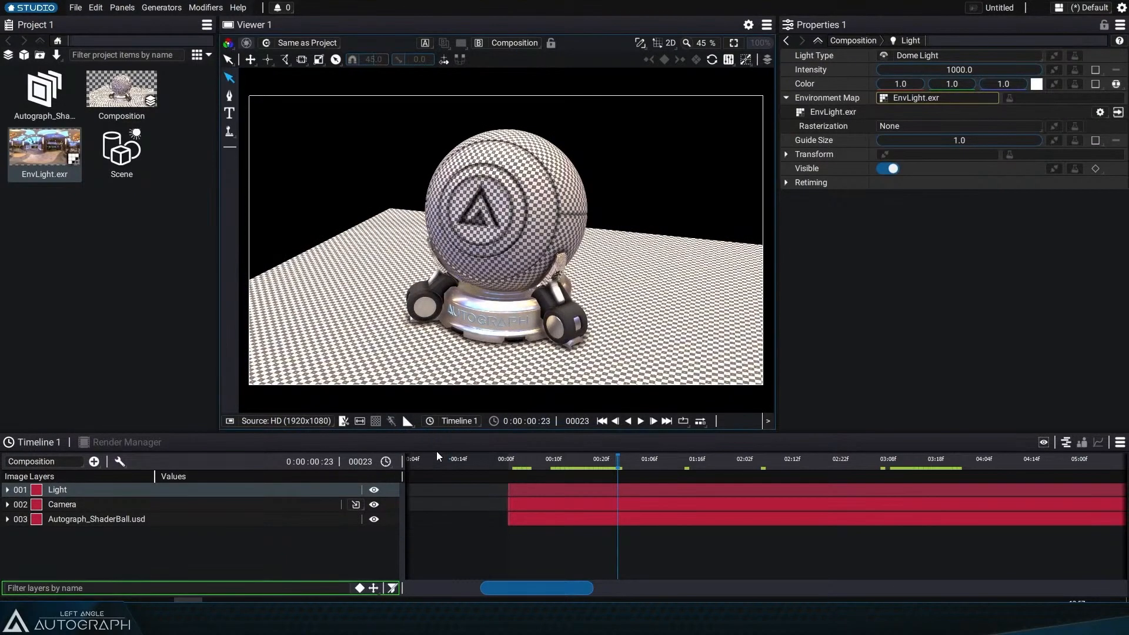
Step: Go to frame 17 and reveal the Camera layer's Rotation property in the timeline
click(587, 463)
click(99, 503)
key(r)
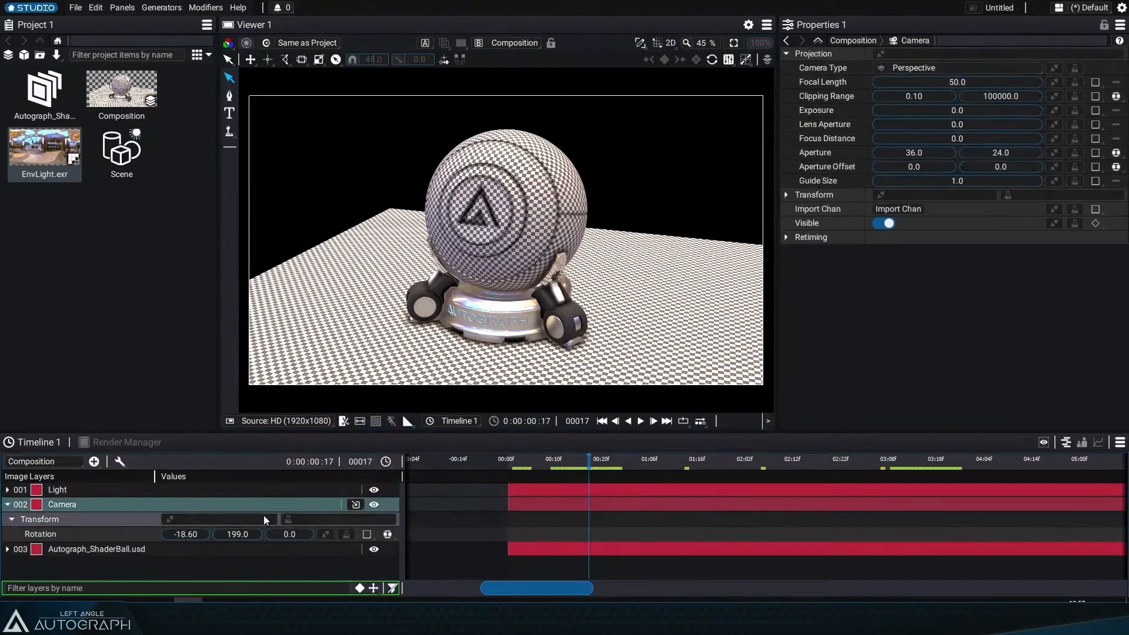
drag(233, 535, 245, 535)
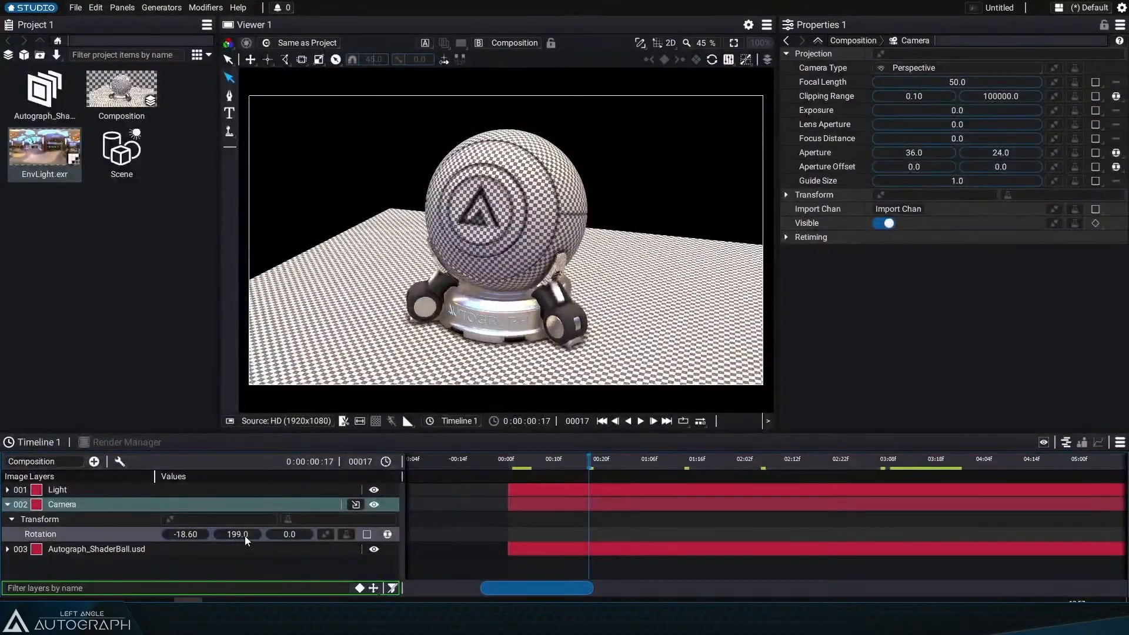
Step: Open the Scene item's UV_test material under Materials for editing
click(109, 154)
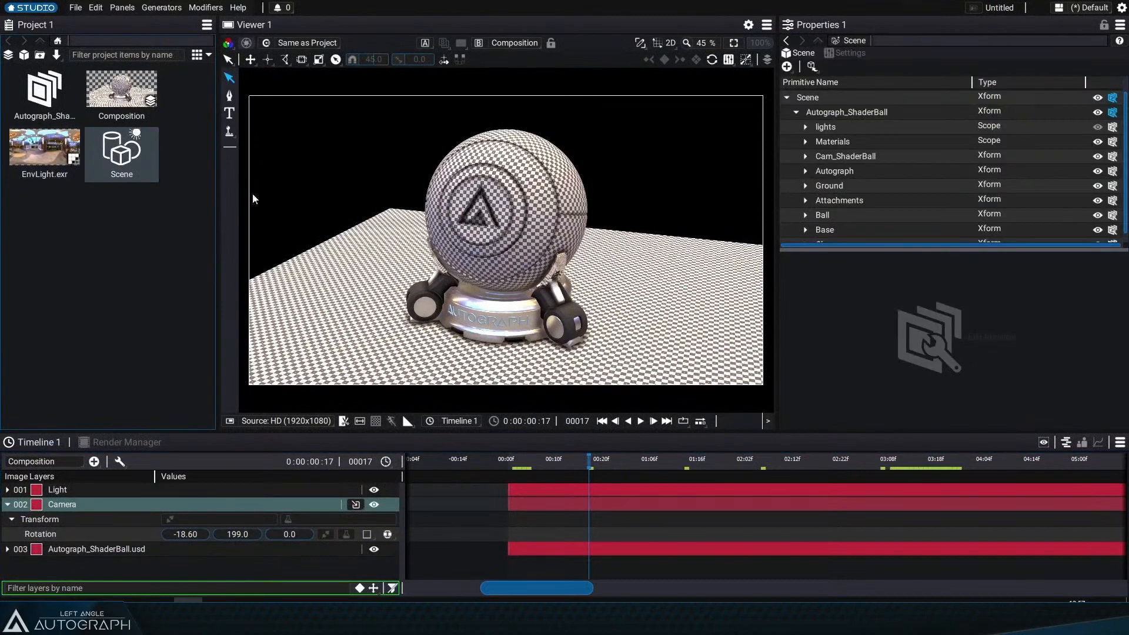
click(806, 141)
scroll(881, 211, down, 2)
scroll(830, 153, up, 1)
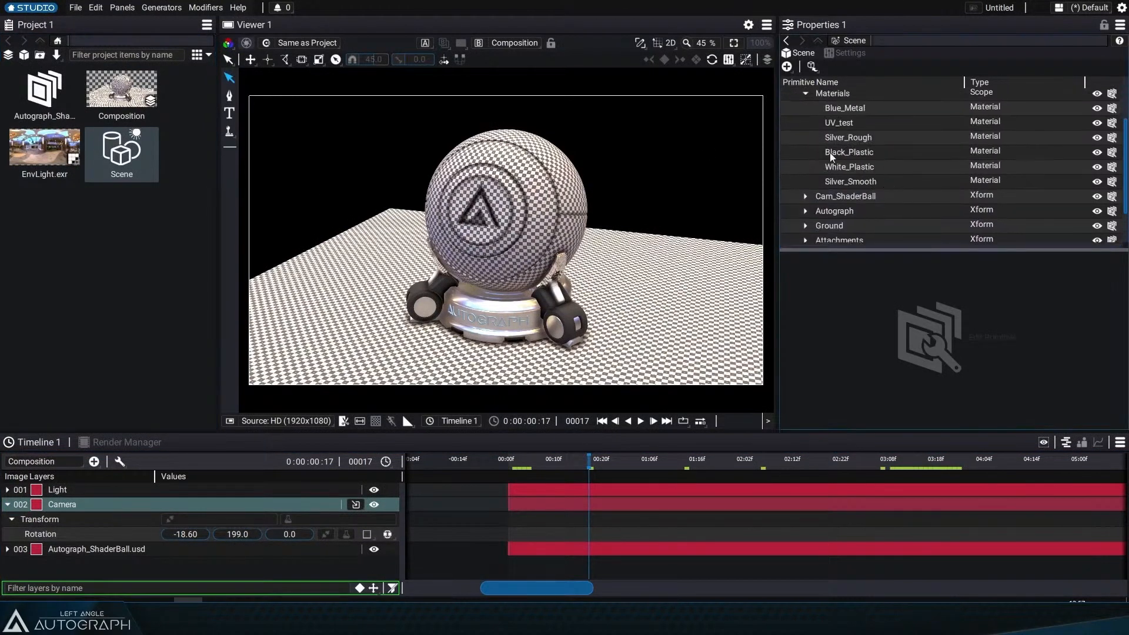
click(858, 148)
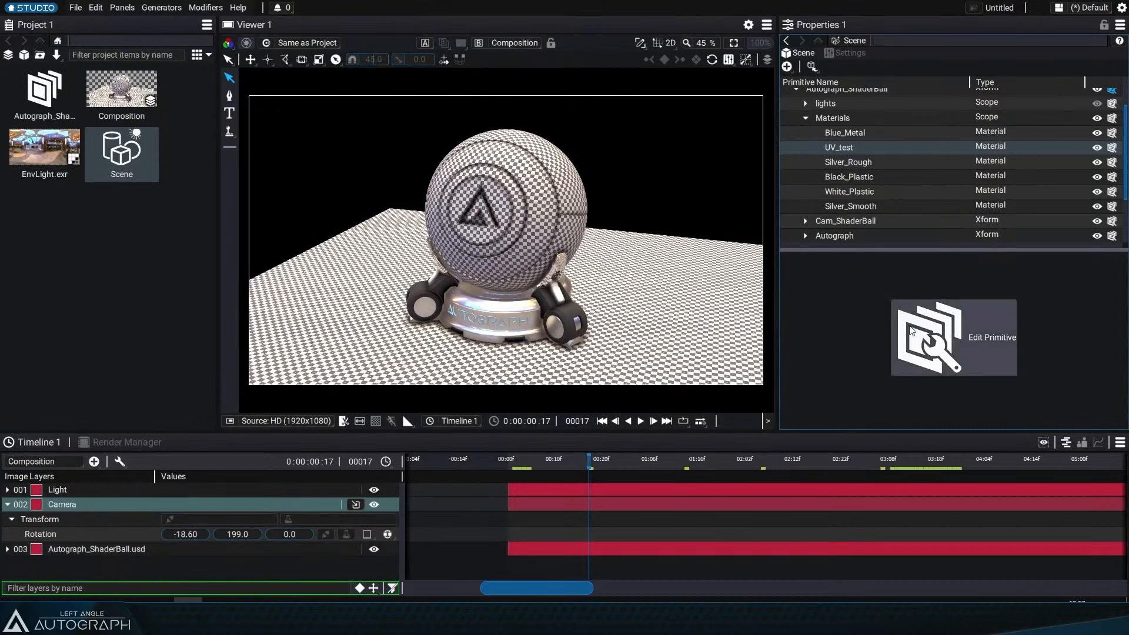
click(929, 335)
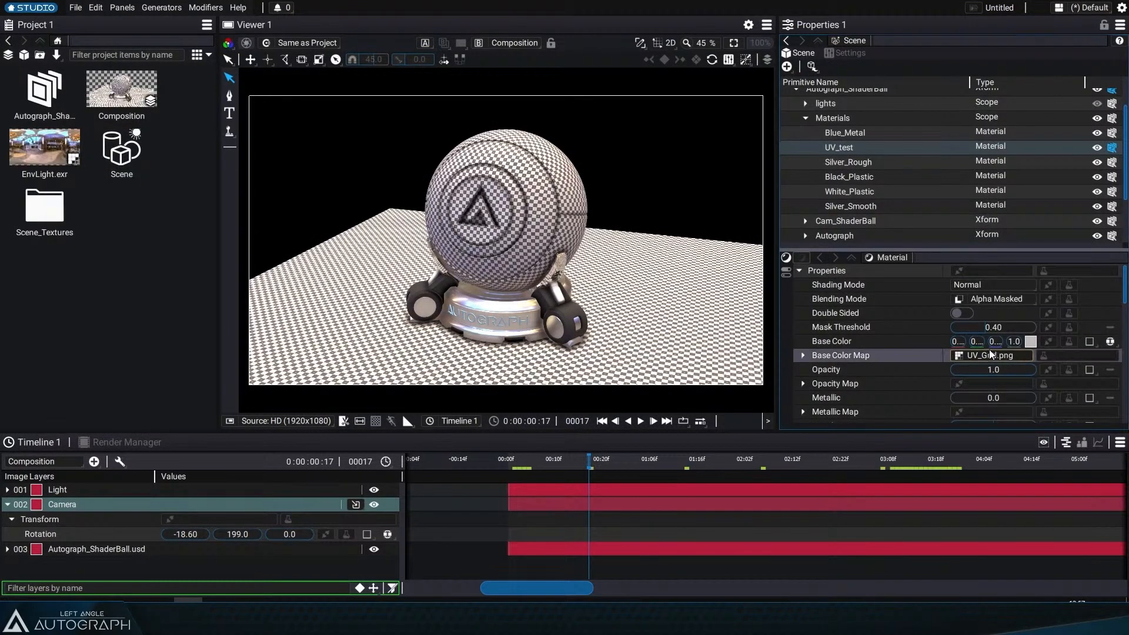
Step: Browse the Scene_Textures folder to inspect the UV_Grid.png texture used by the material
double_click(41, 211)
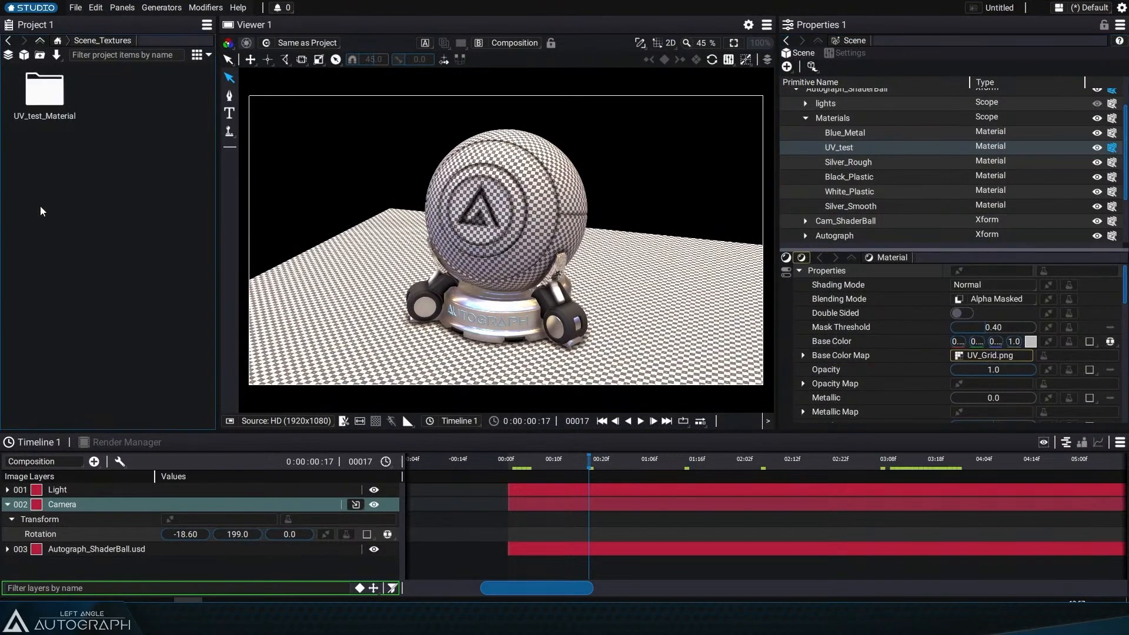
double_click(44, 103)
click(44, 101)
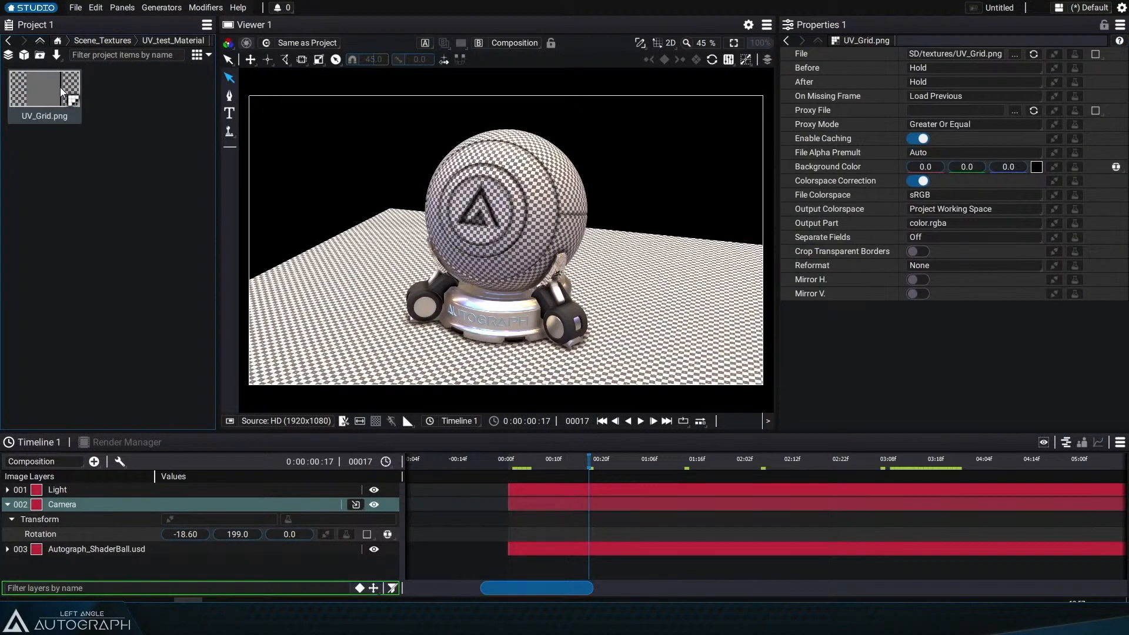
click(59, 40)
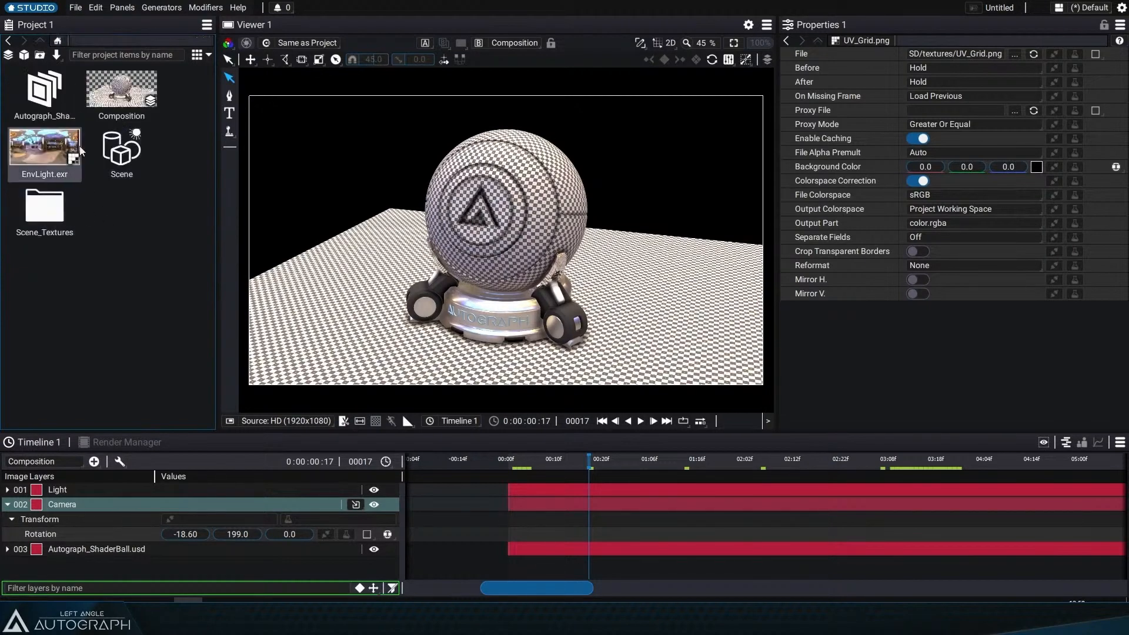
Step: Remove the UV_Grid.png texture from the UV_test material's Base Color Map
click(786, 41)
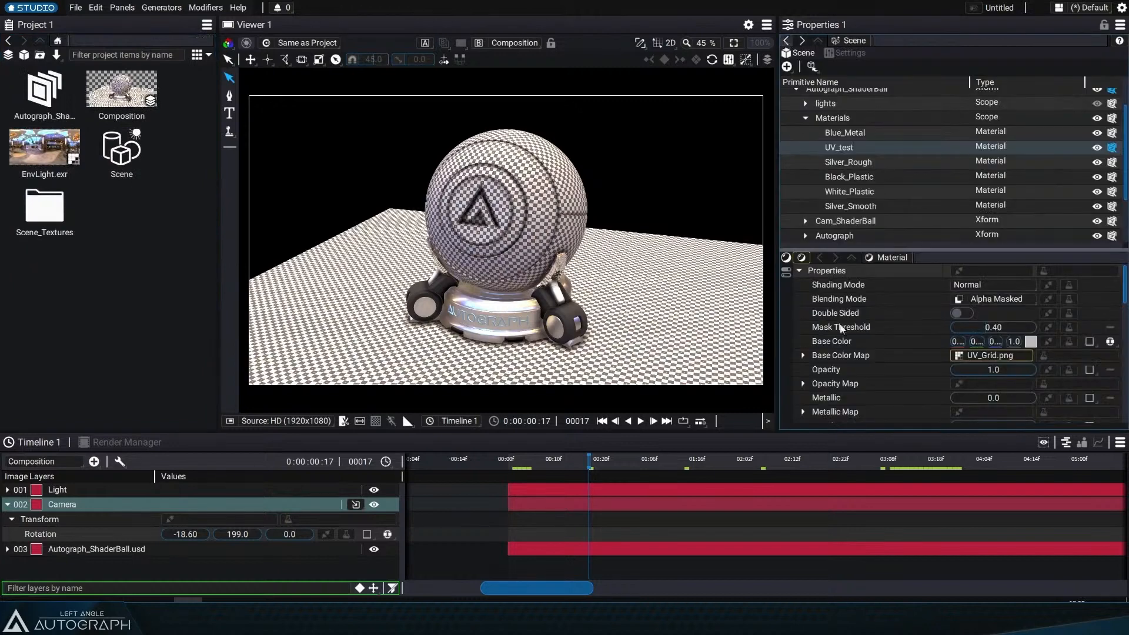
click(1073, 354)
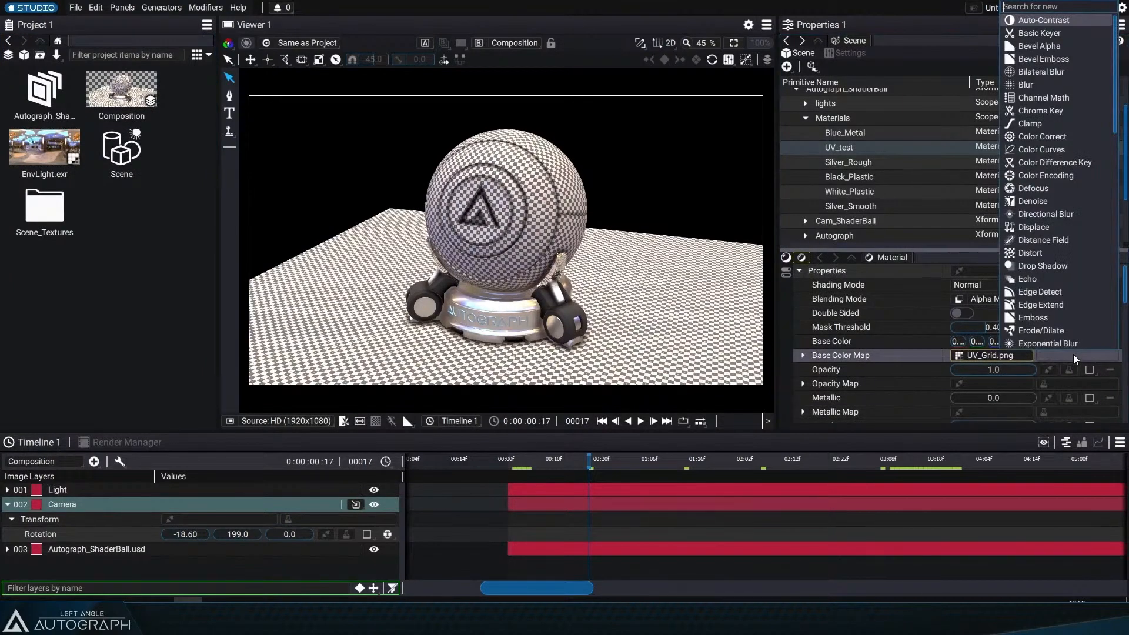
click(895, 353)
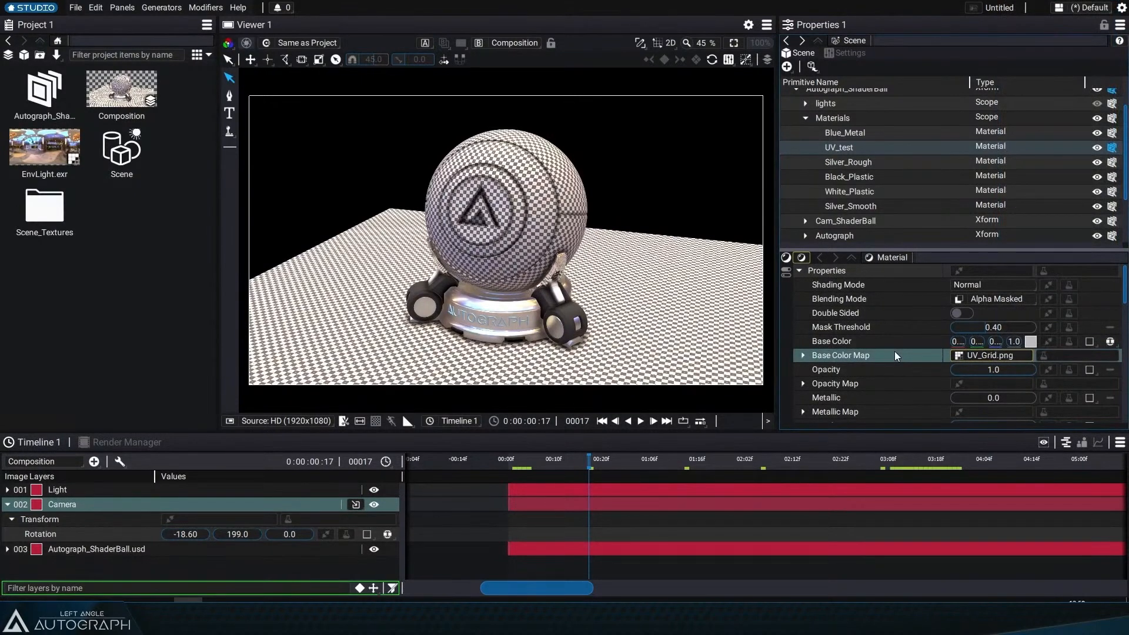
click(1000, 355)
click(910, 436)
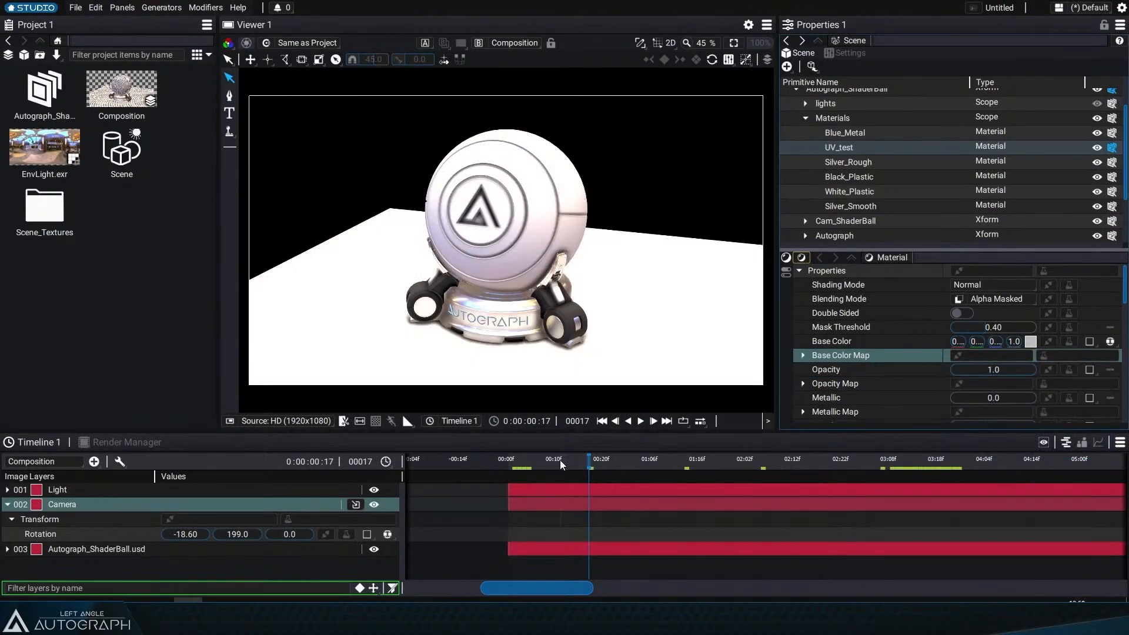
Step: Set the UV_test base color to blue (0.03, 0.03, 0.87) and its Metallic to 1.0
click(1031, 342)
click(904, 95)
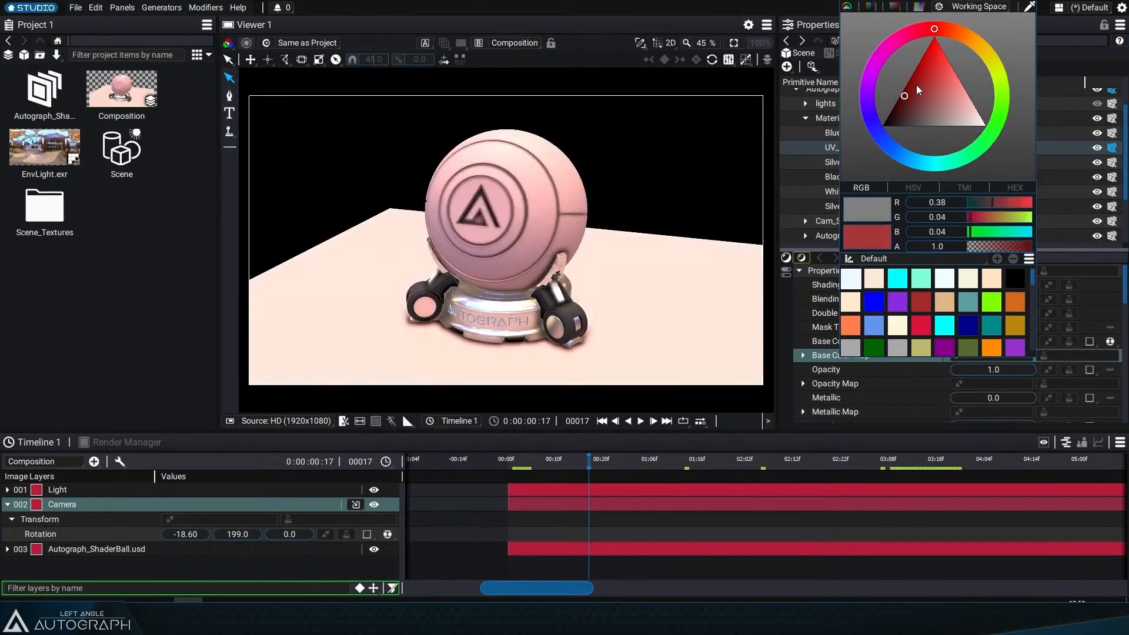
mouse_move(916, 86)
mouse_down()
mouse_move(928, 50)
mouse_move(883, 51)
mouse_move(871, 144)
mouse_move(875, 130)
mouse_up()
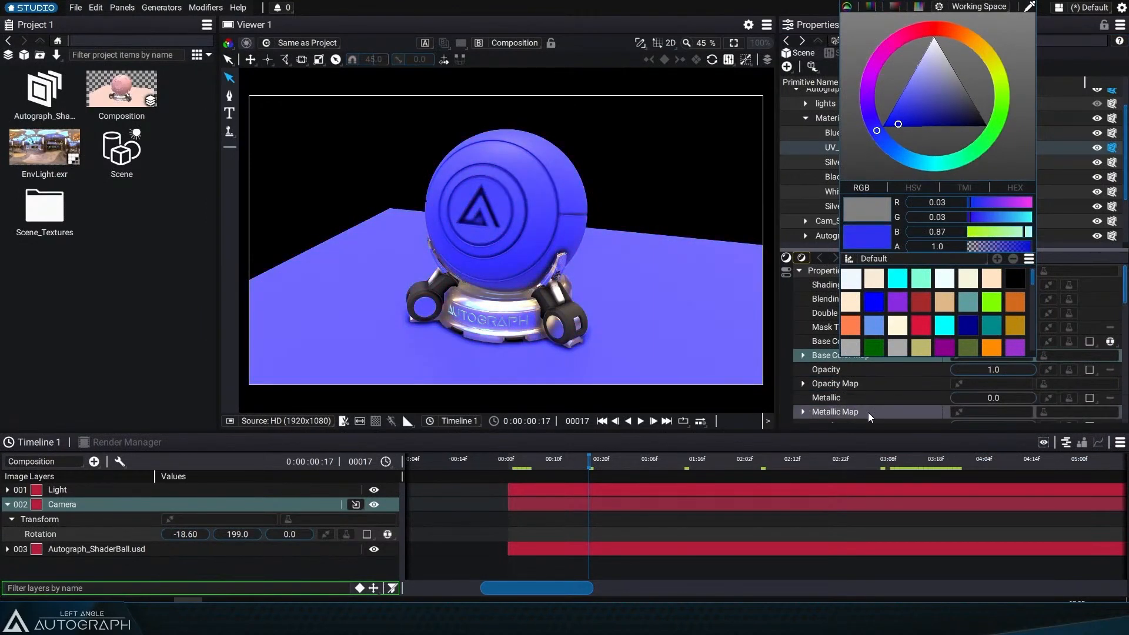
click(970, 400)
drag(980, 402, 1031, 402)
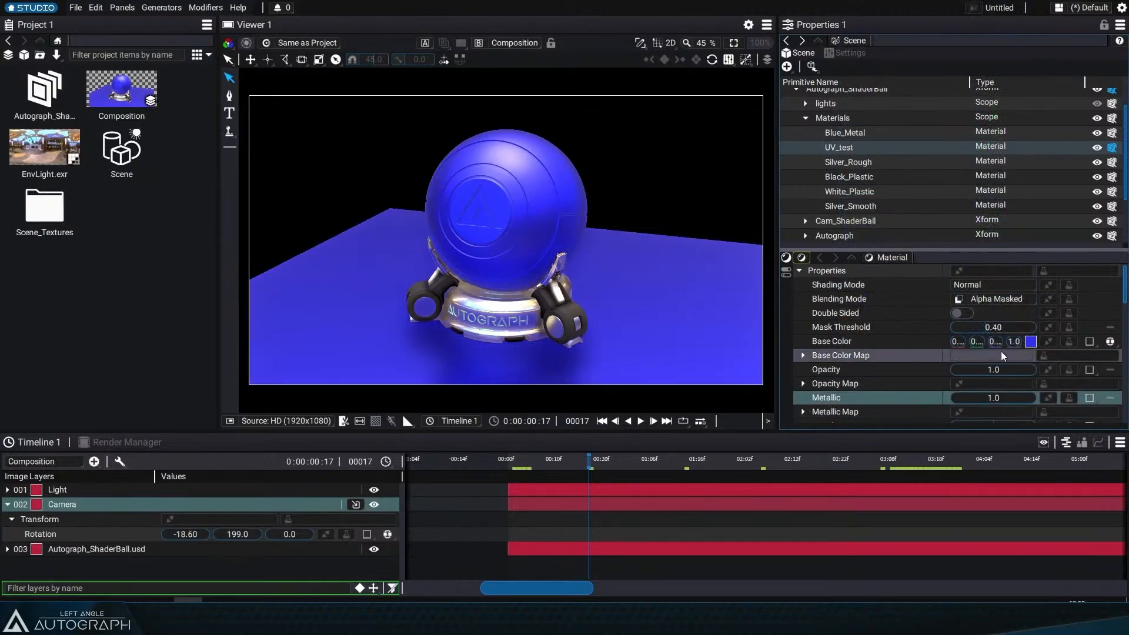
Step: Darken the UV_test base color slightly
click(1030, 341)
mouse_move(972, 111)
mouse_down()
mouse_move(927, 126)
mouse_move(964, 122)
mouse_up()
click(750, 581)
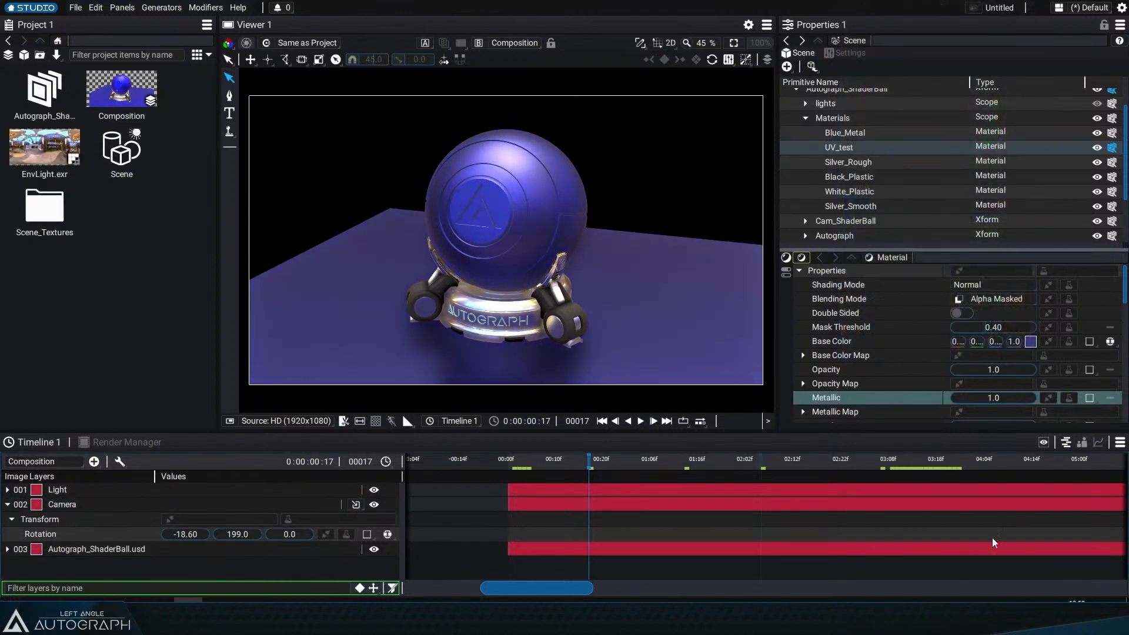
Step: Set the UV_test material's Roughness to 0.15
scroll(917, 388, down, 3)
scroll(970, 370, up, 2)
mouse_move(1008, 362)
mouse_down()
mouse_move(974, 362)
mouse_move(1000, 362)
mouse_up()
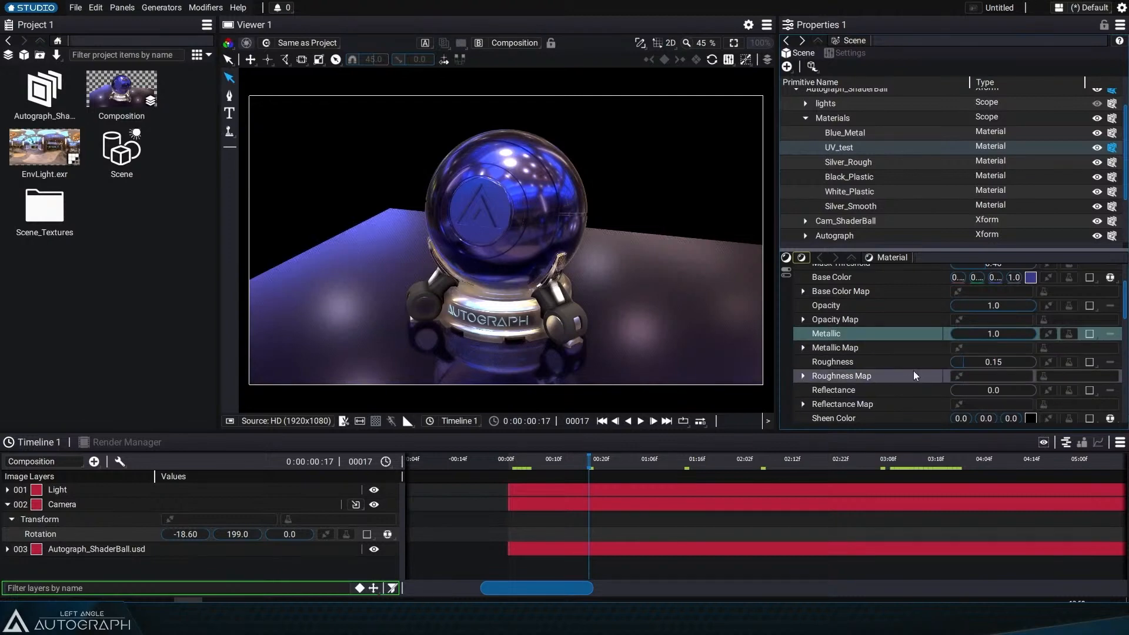
double_click(1001, 359)
text(0.0)
key(Escape)
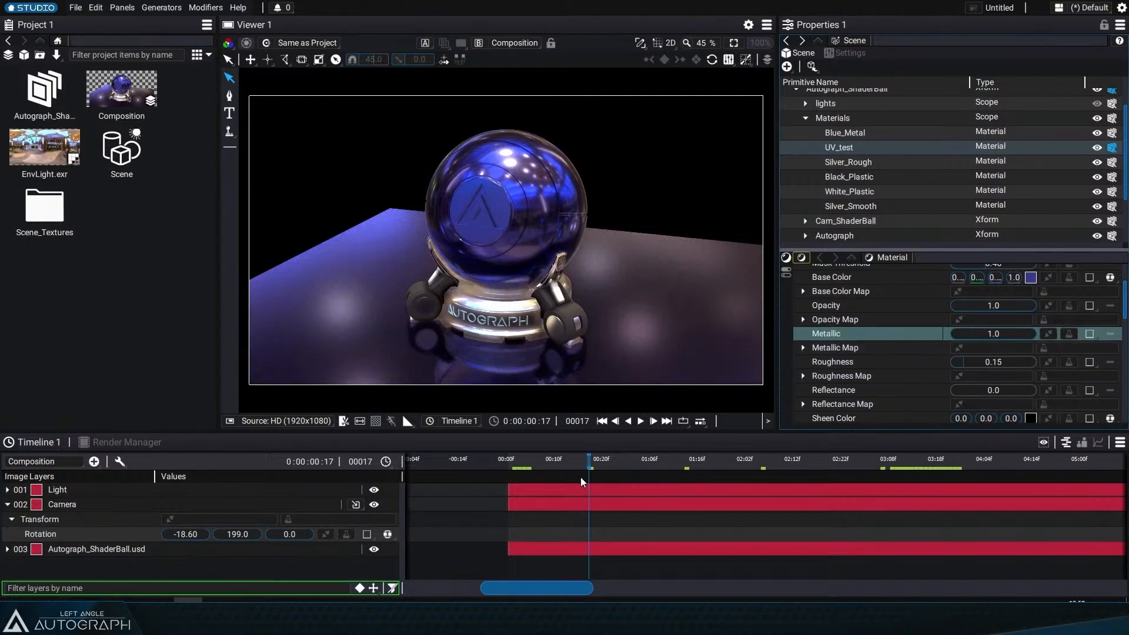
Step: At frame 18, set the Camera layer's Y rotation to 192.5
drag(541, 462, 593, 460)
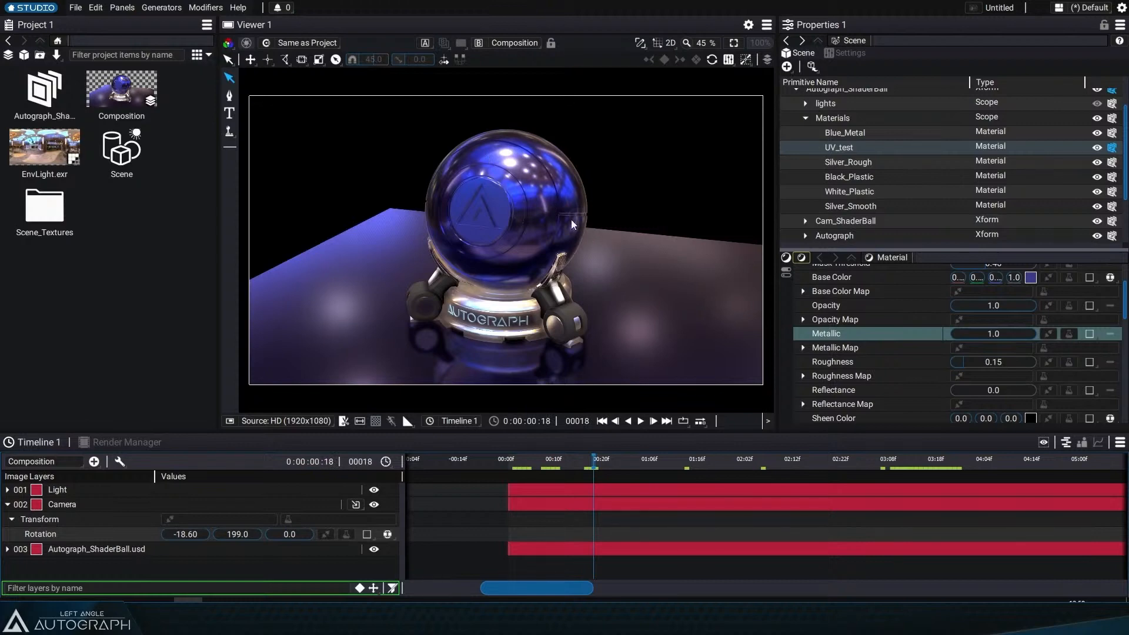
click(61, 504)
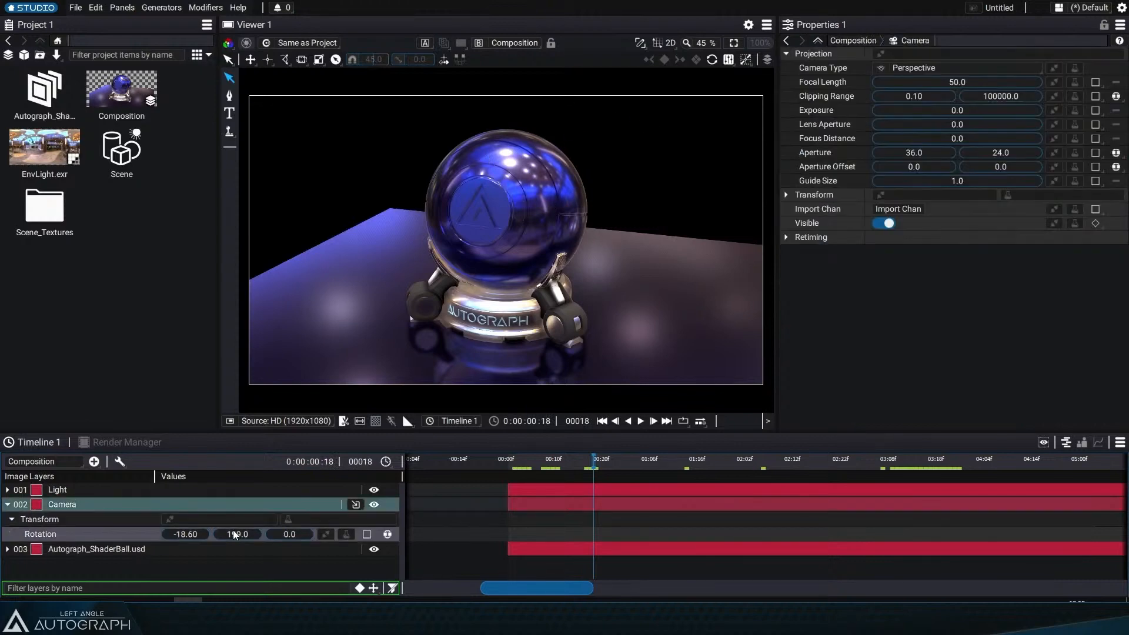
drag(236, 535, 165, 534)
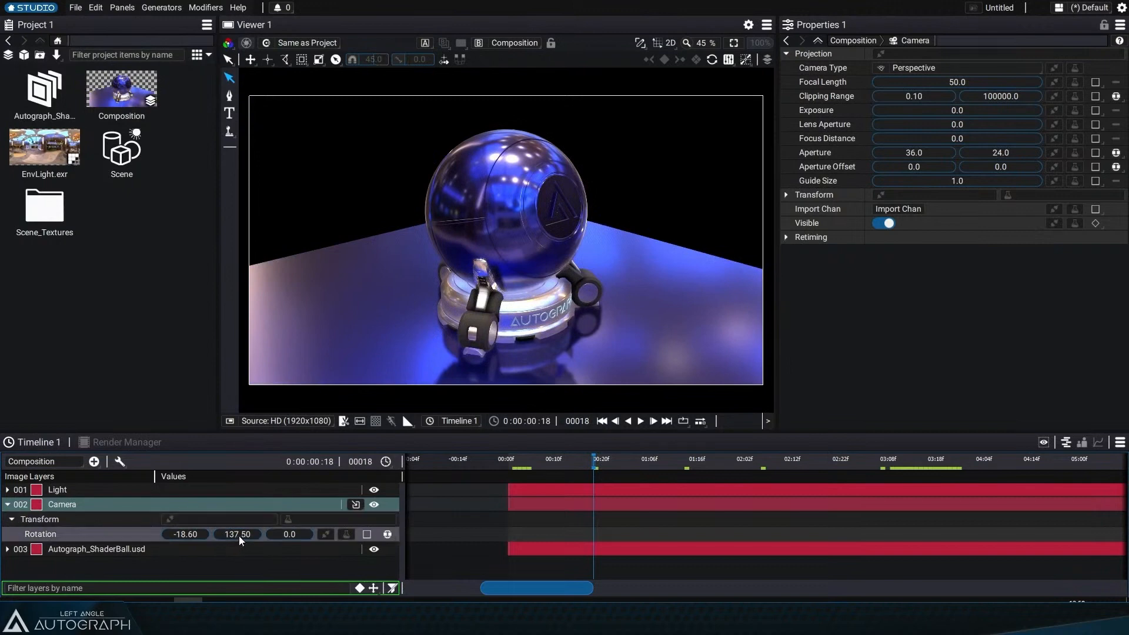
mouse_move(238, 536)
mouse_down()
mouse_move(296, 536)
mouse_move(123, 535)
mouse_move(264, 534)
mouse_move(232, 535)
mouse_up()
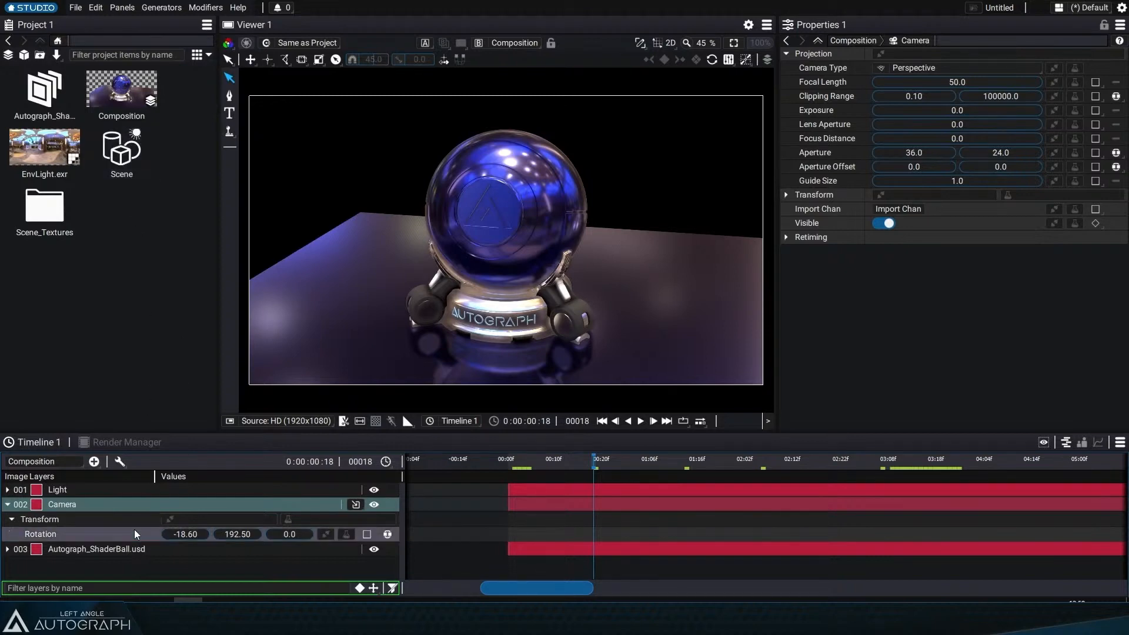
Step: Open the Scene in the viewer and edit the Ball primitive's transform
double_click(135, 152)
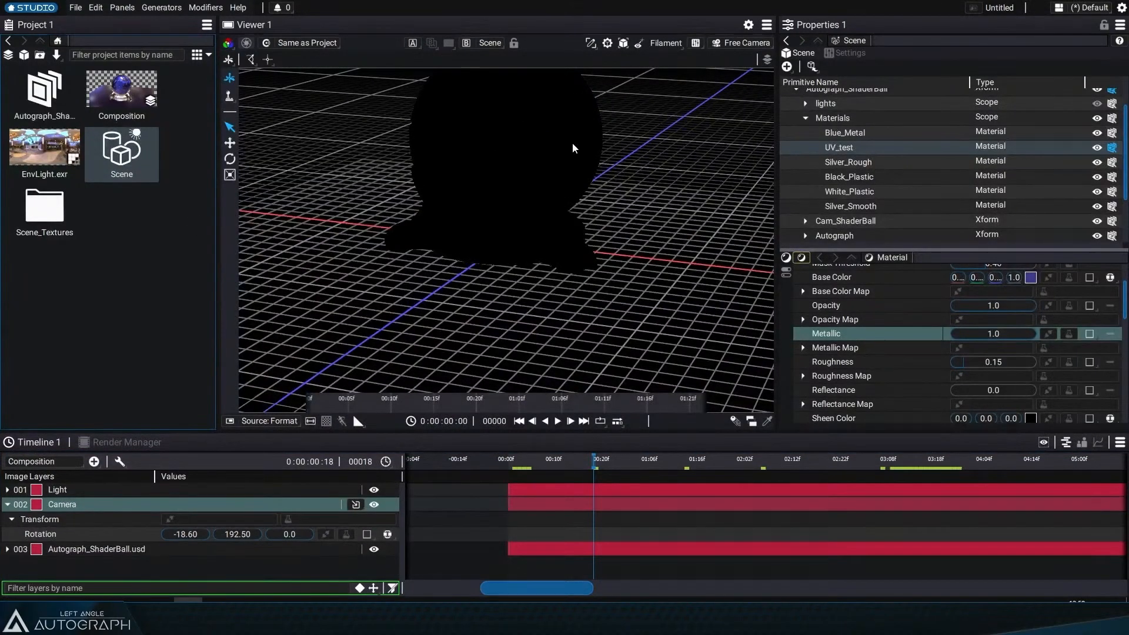
drag(572, 143, 575, 164)
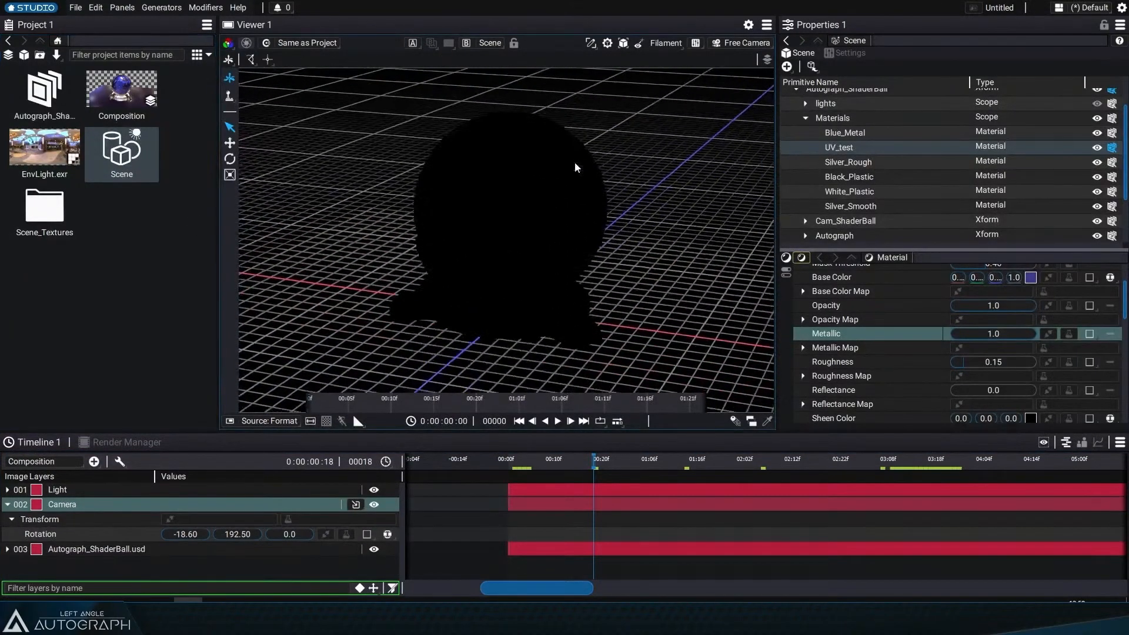
click(805, 117)
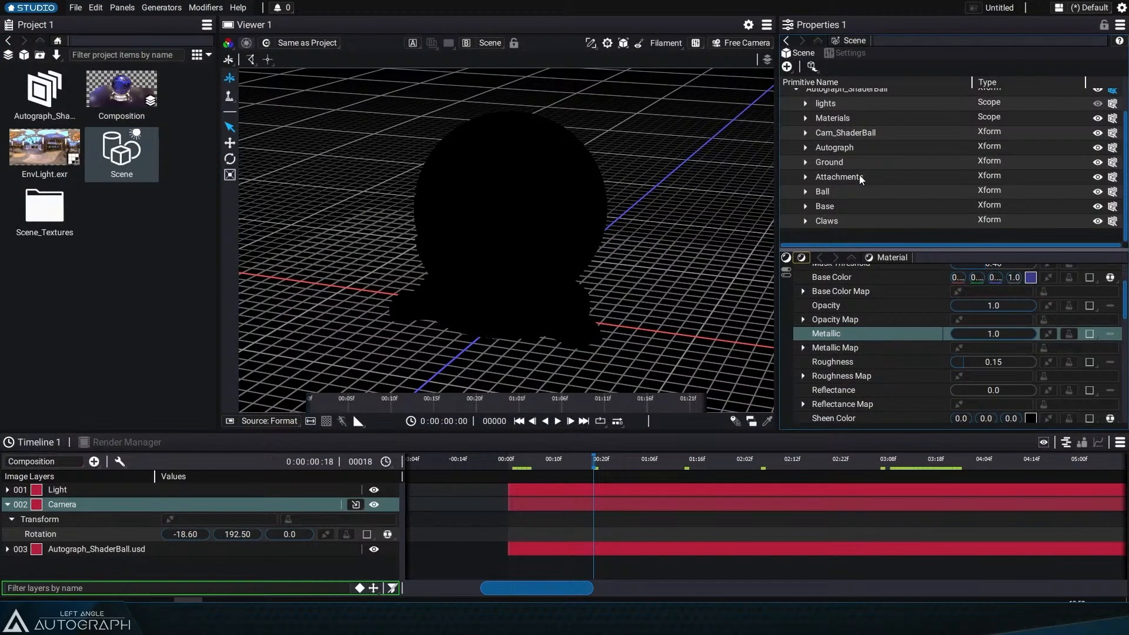
click(805, 191)
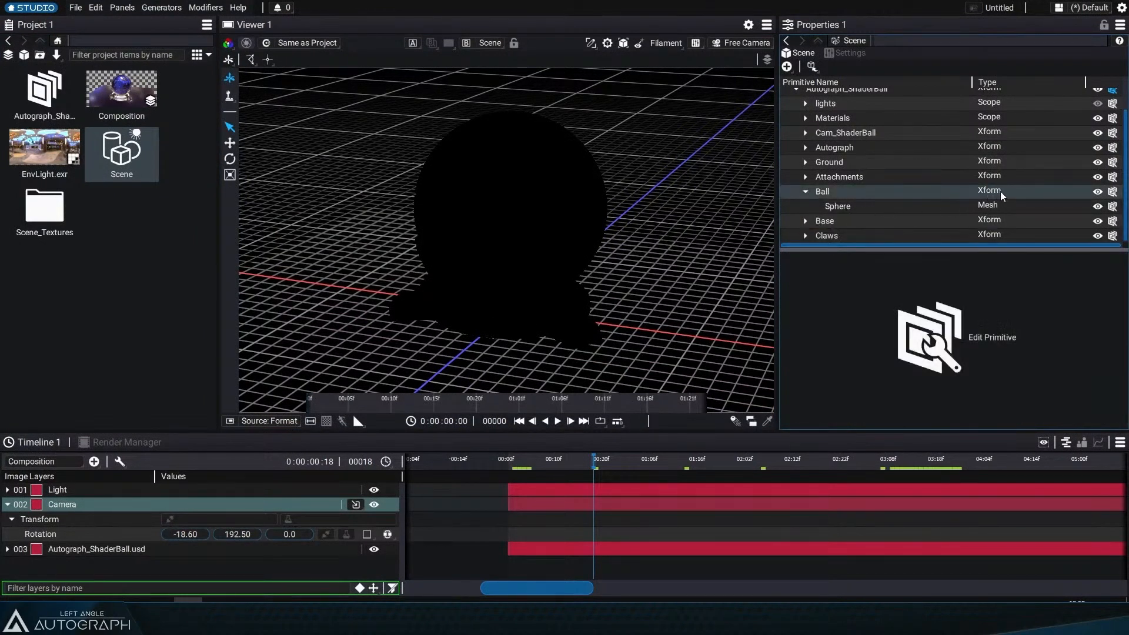
click(964, 335)
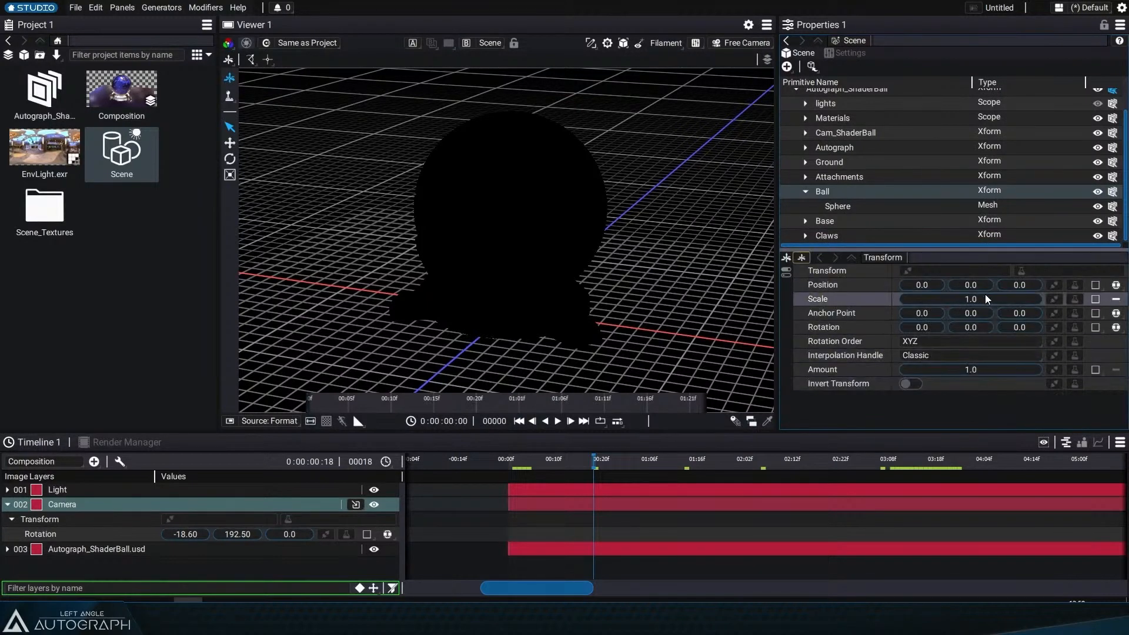
Step: Show the transparency checkerboard in the viewer and undo a trial change to the Ball's Scale
click(327, 421)
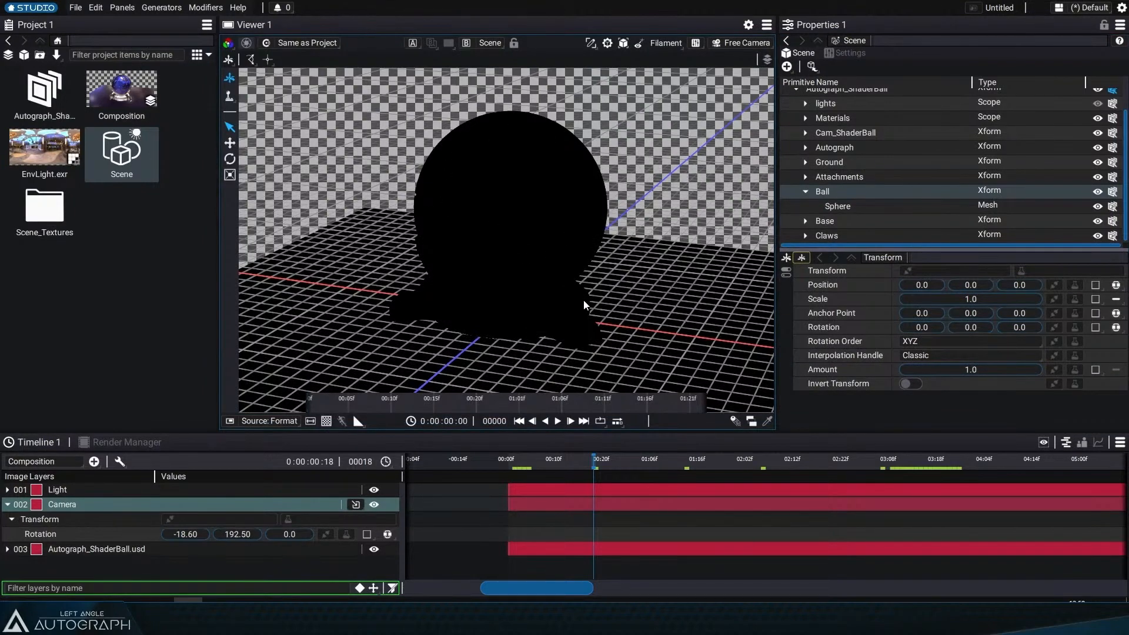
drag(584, 301, 579, 308)
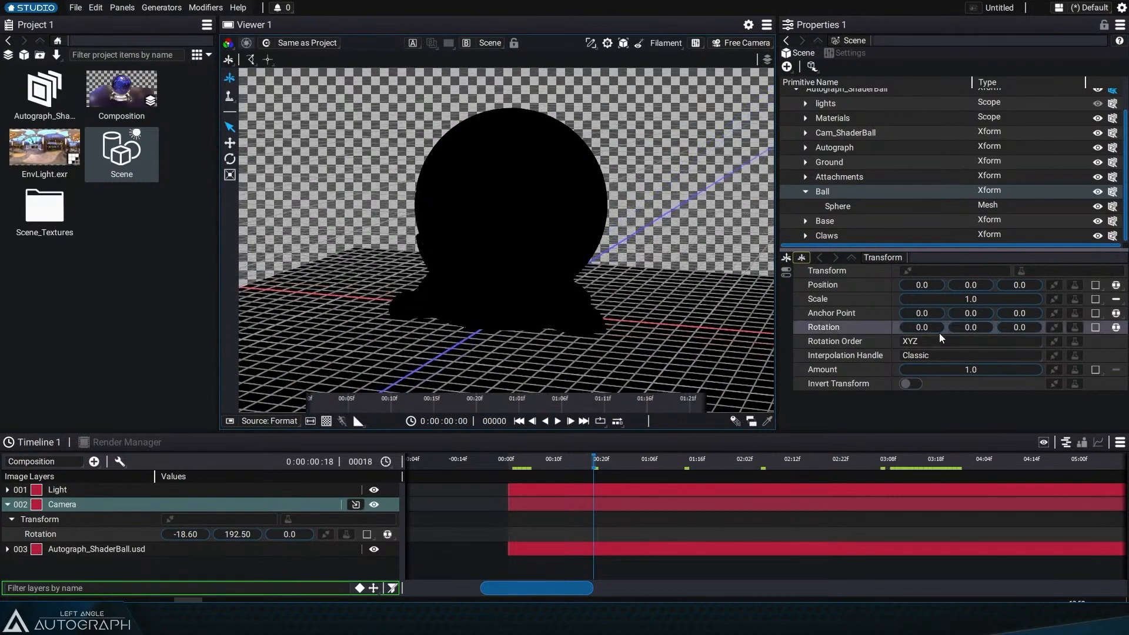
mouse_move(961, 299)
mouse_down()
mouse_move(976, 299)
mouse_move(941, 299)
mouse_up()
key(ctrl+z)
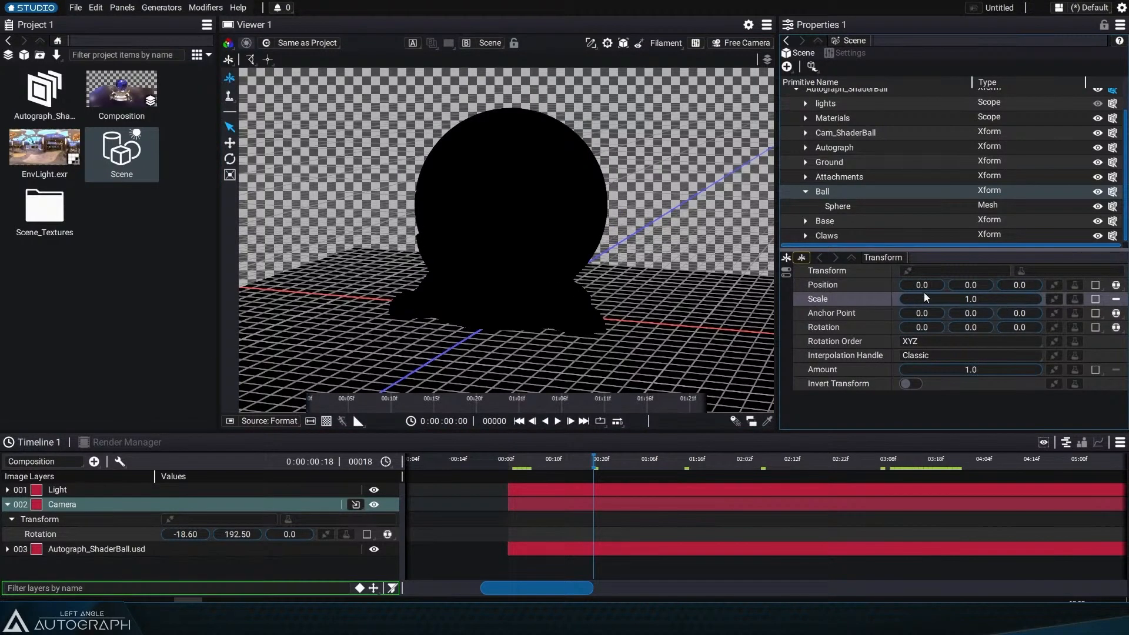
Step: Keyframe the Ball's Scale at 1.0 on frame 18 and at 0 on frame 8
click(1096, 299)
click(546, 461)
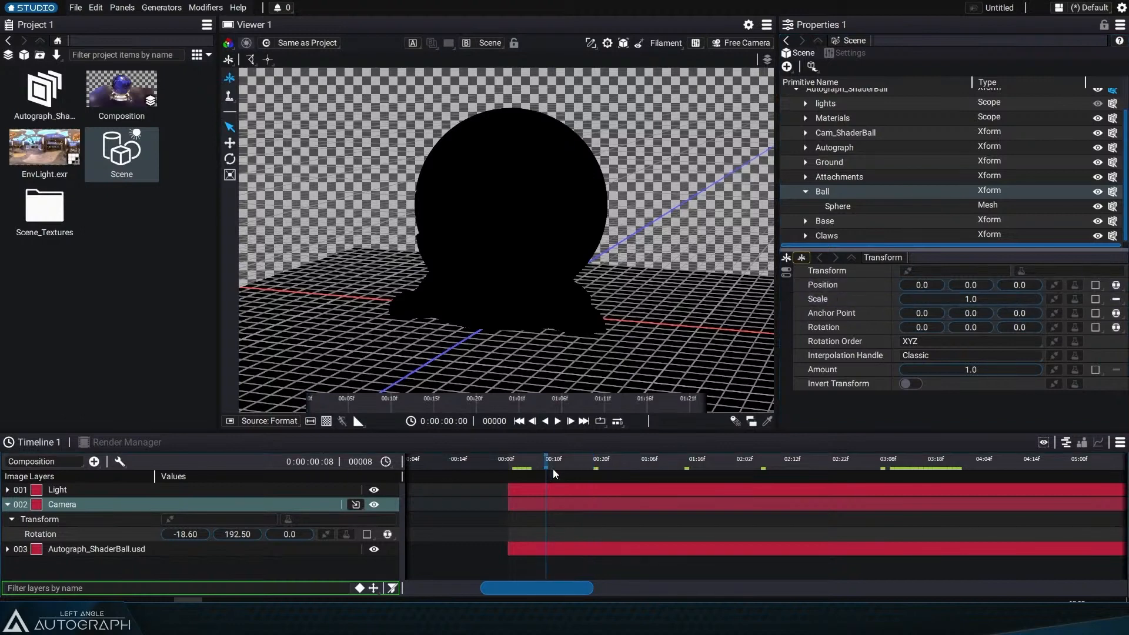
click(974, 301)
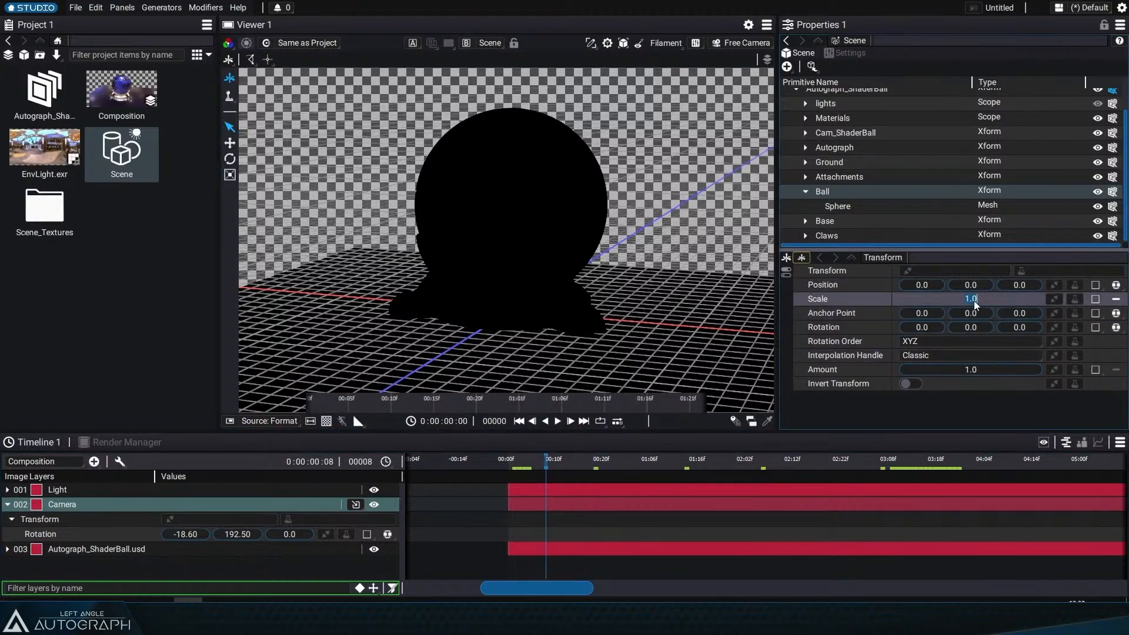
text(0)
key(Return)
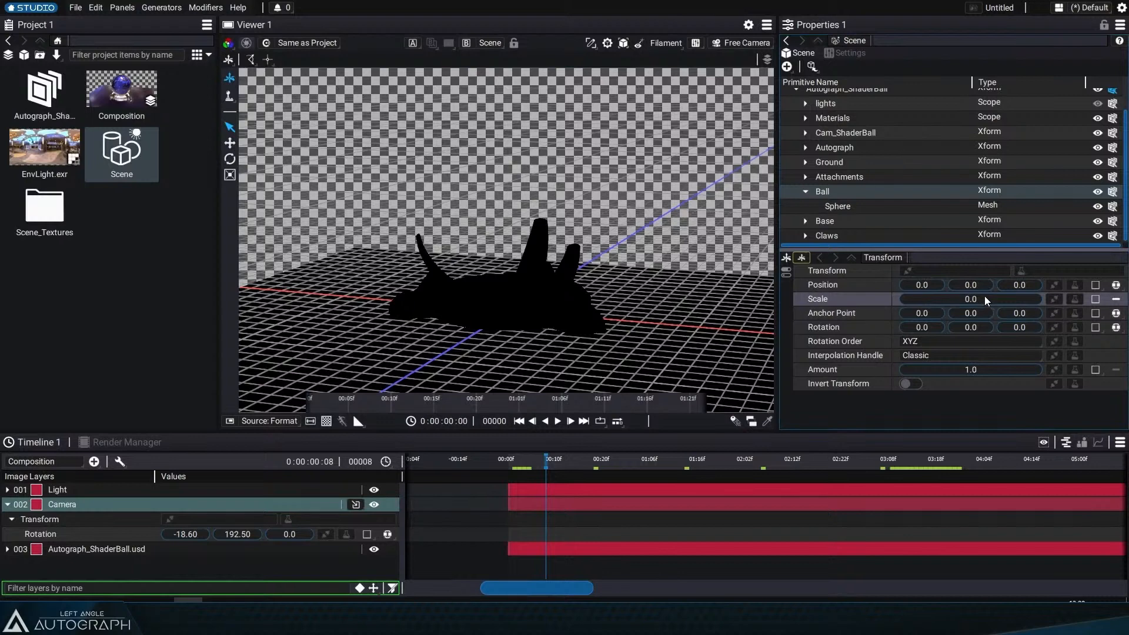
Step: Add an Animator modifier to the Ball's Scale and set its End Value Mode to Target Value
click(1061, 300)
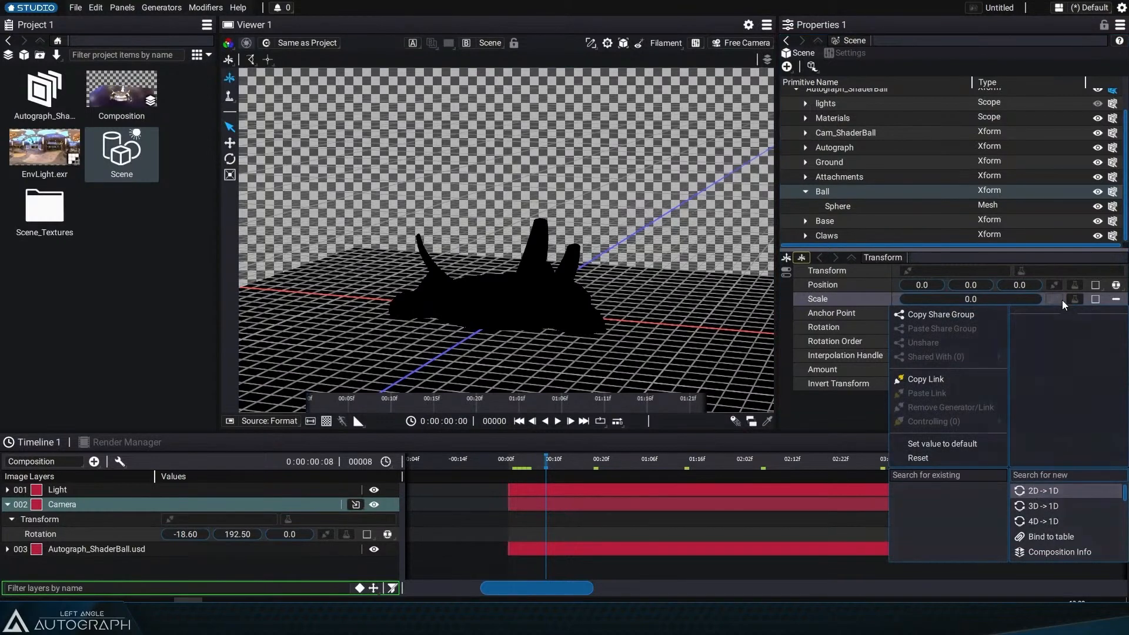
click(1073, 300)
click(868, 308)
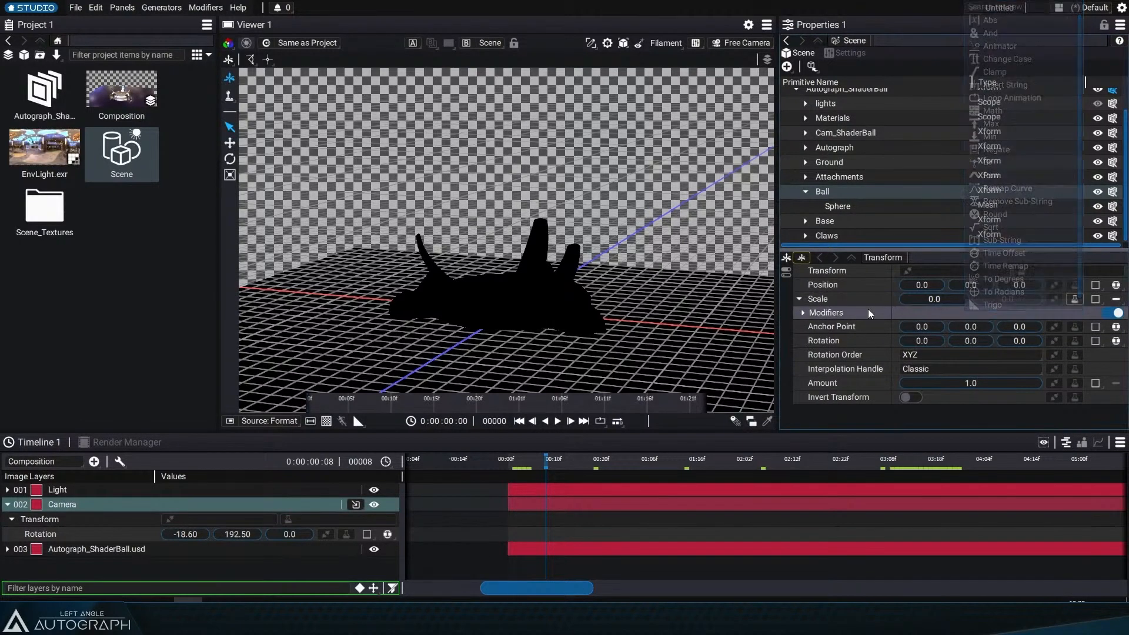
click(814, 310)
click(1077, 302)
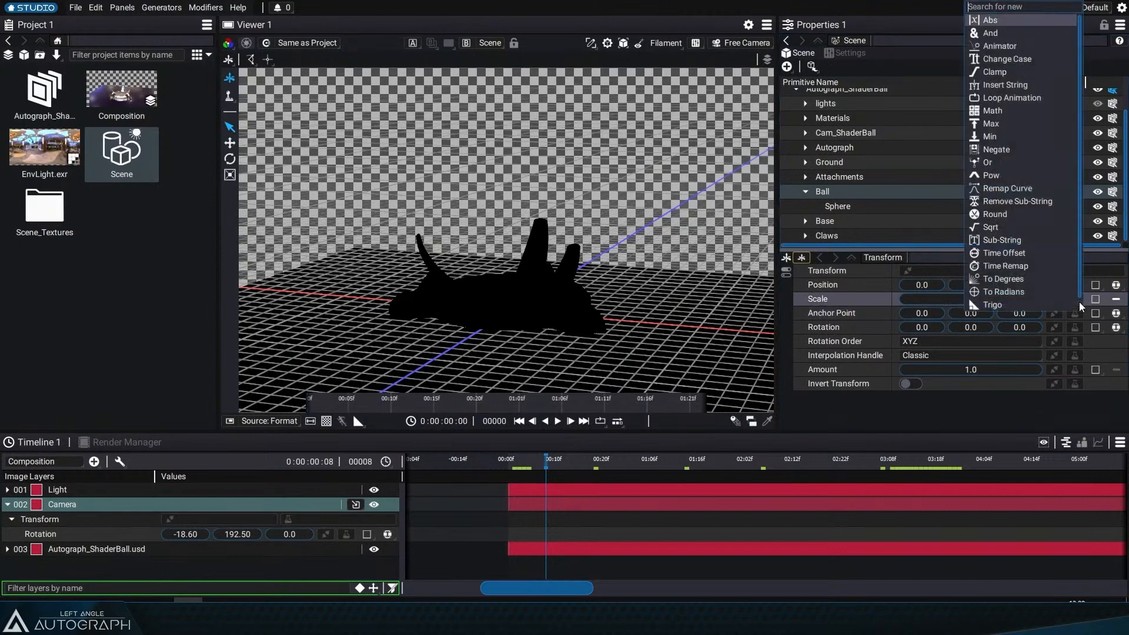
click(1008, 44)
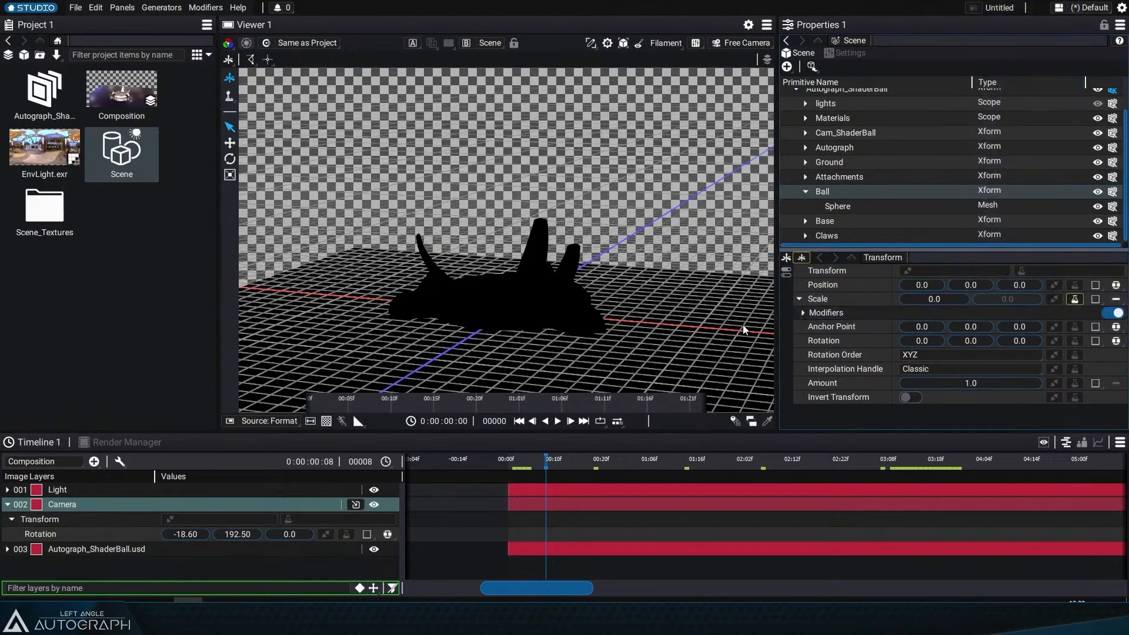
click(802, 312)
click(1117, 328)
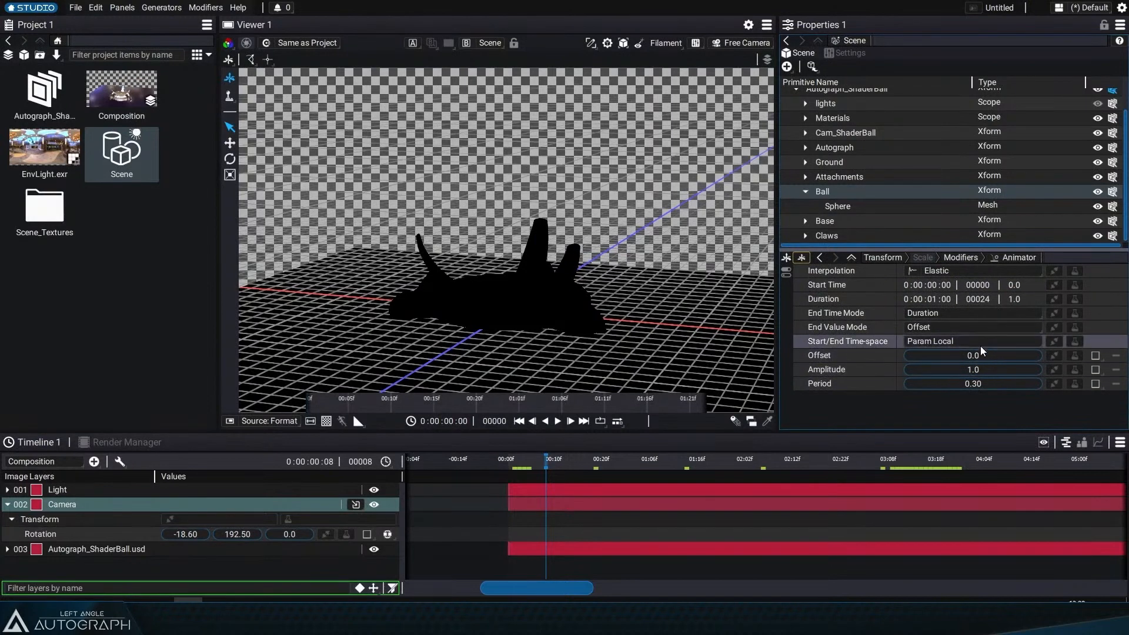
click(951, 328)
click(947, 343)
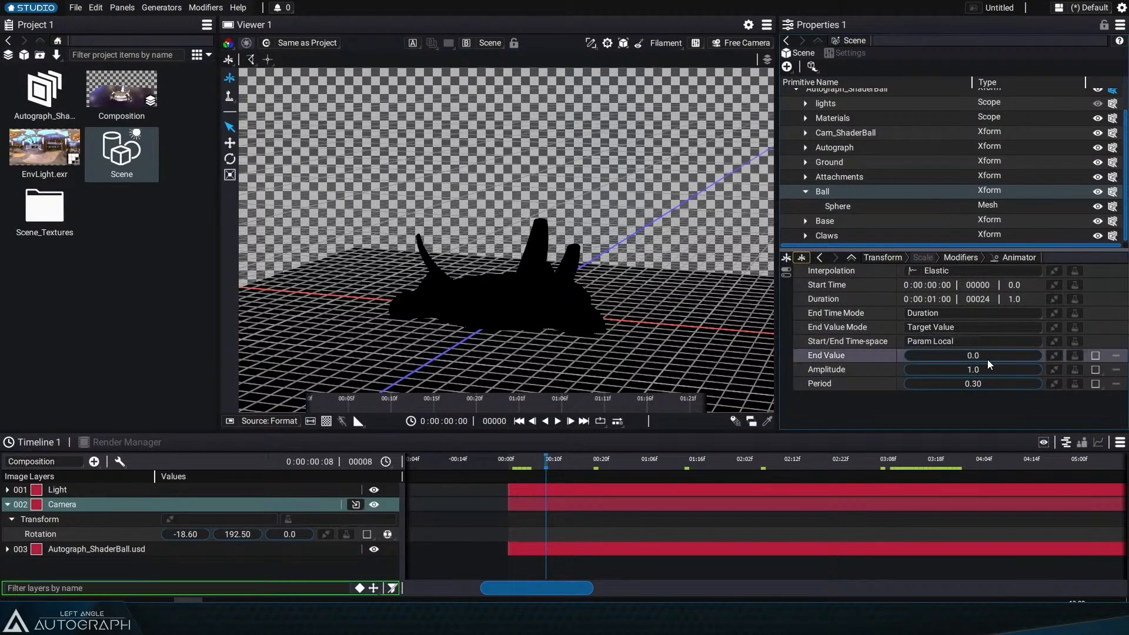
Step: Scrub and play the timeline in the Scene viewer to preview the Ball's elastic scale animation
drag(545, 459, 617, 459)
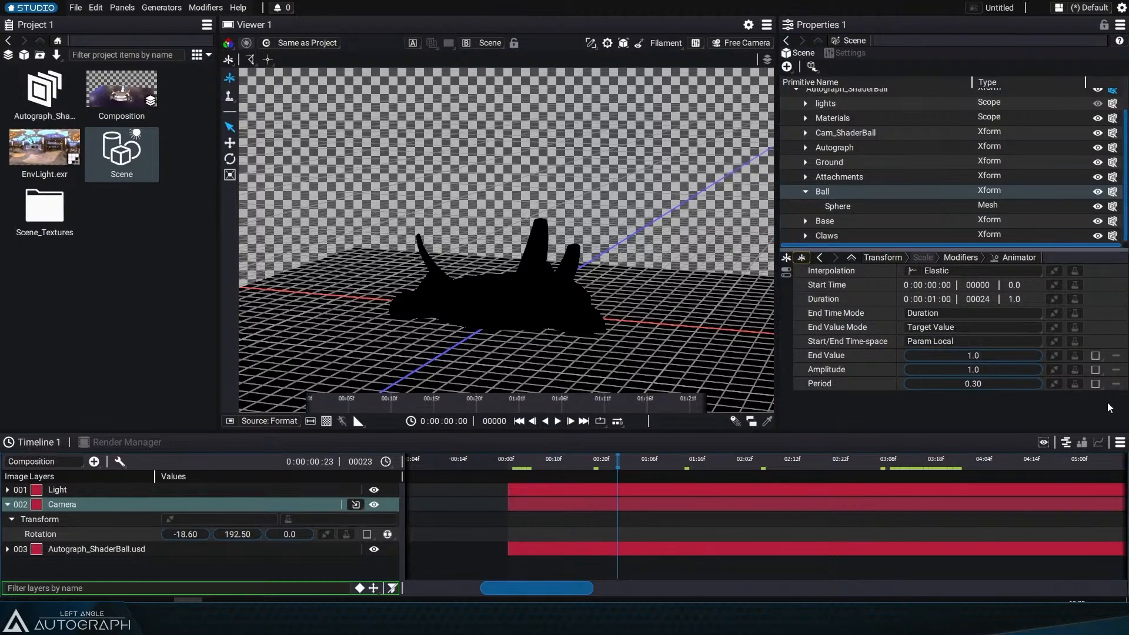
click(973, 258)
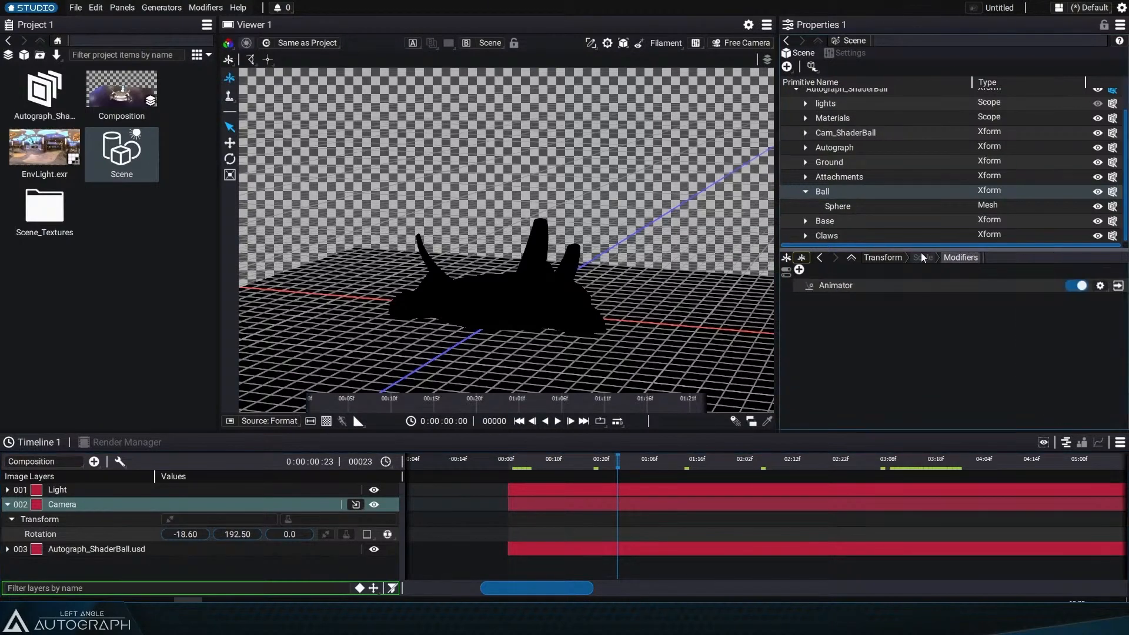
click(887, 258)
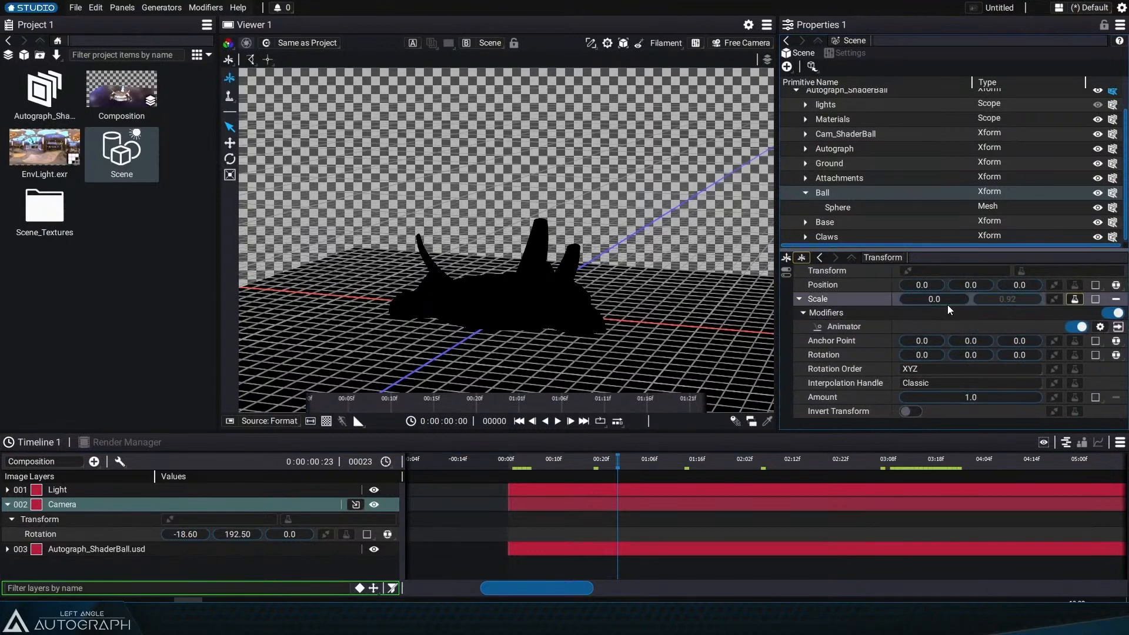
click(516, 461)
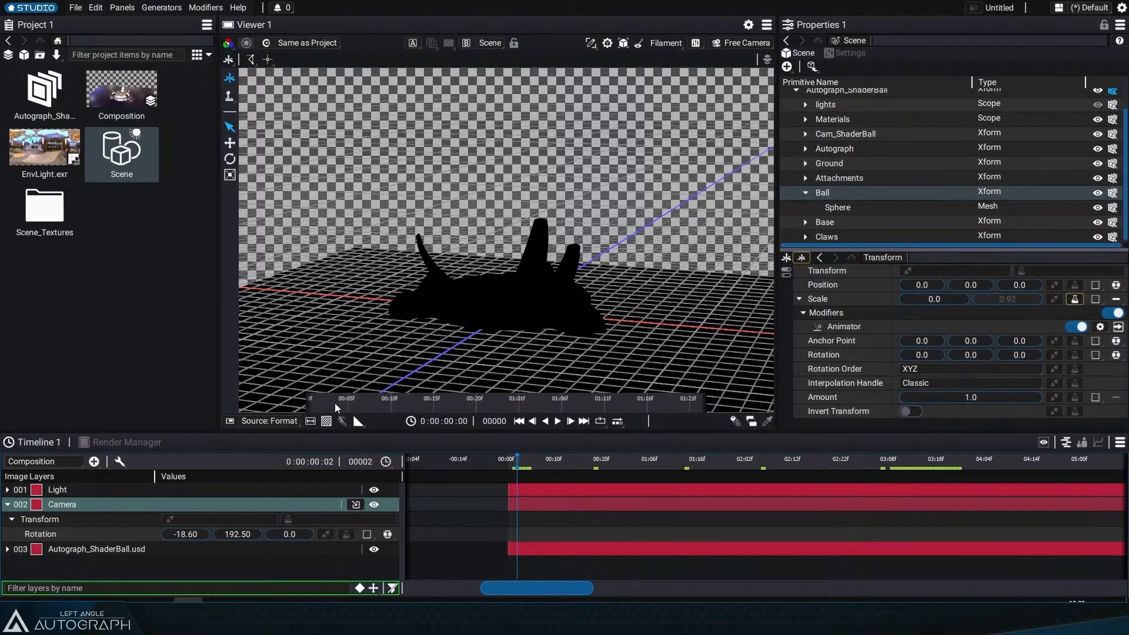
click(340, 403)
mouse_move(340, 403)
mouse_down()
mouse_move(310, 402)
mouse_move(333, 403)
mouse_up()
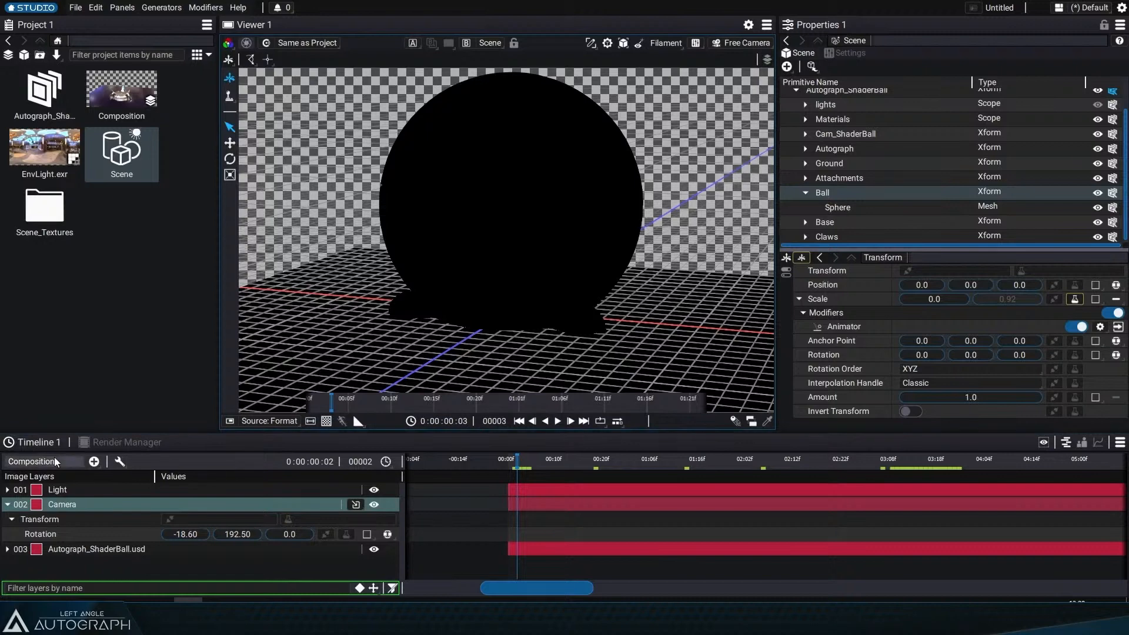
mouse_move(327, 405)
mouse_down()
mouse_move(346, 406)
mouse_move(308, 401)
mouse_move(323, 404)
mouse_up()
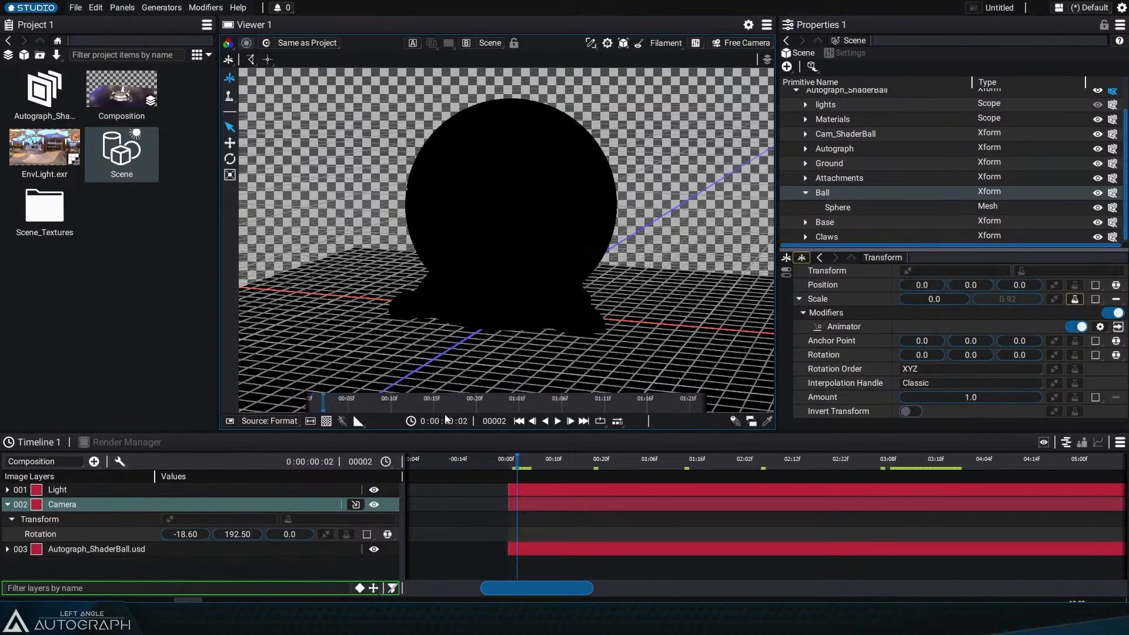
click(558, 421)
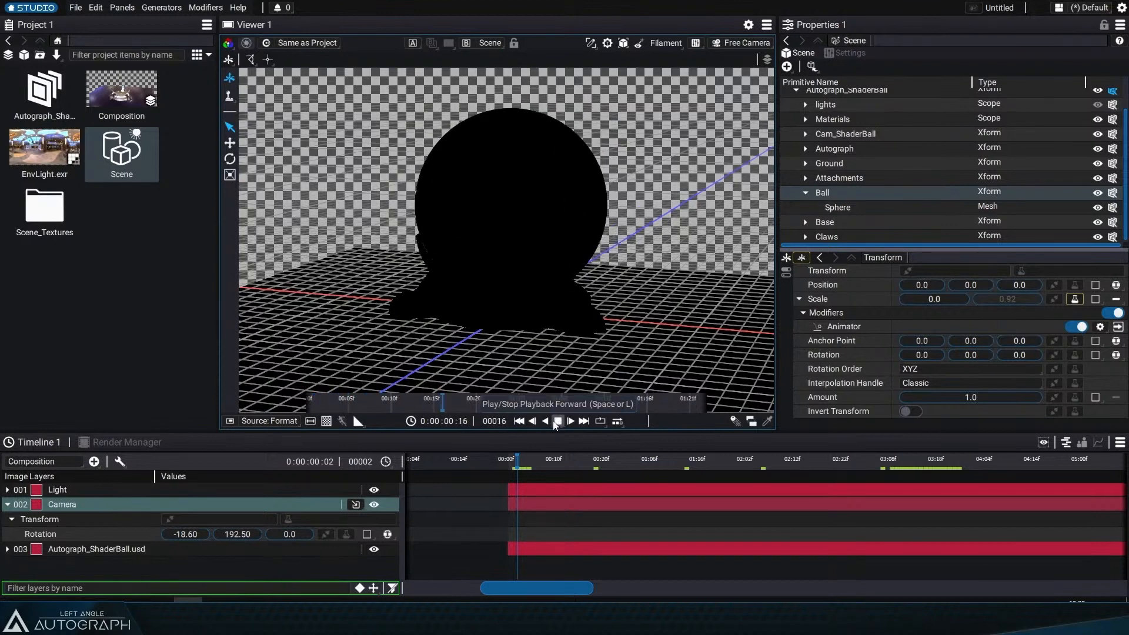
click(557, 422)
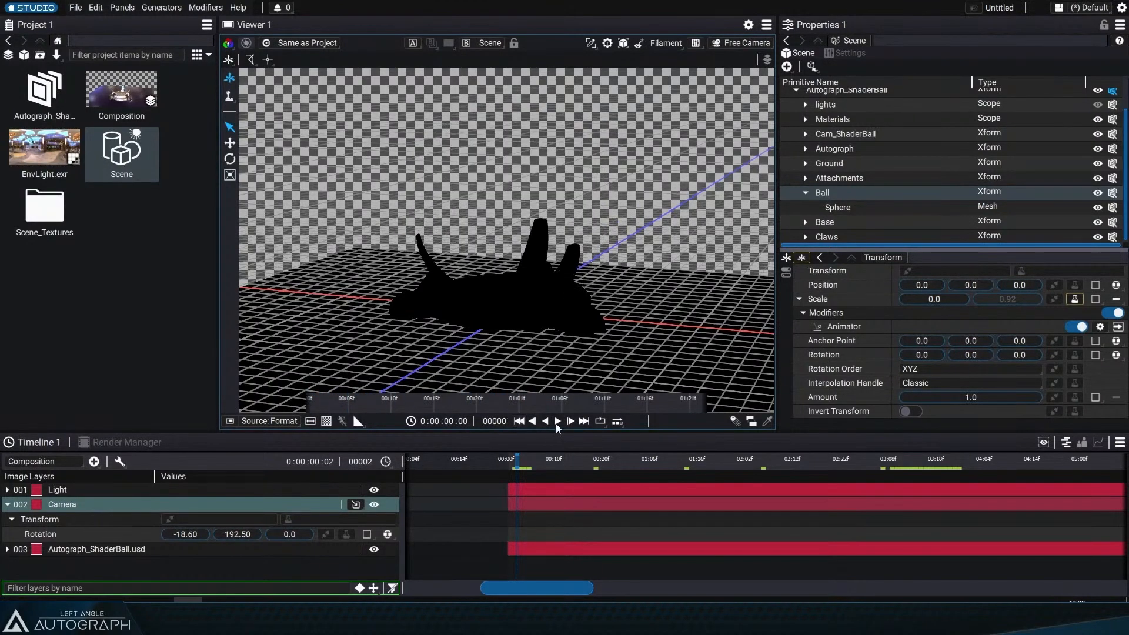
click(557, 422)
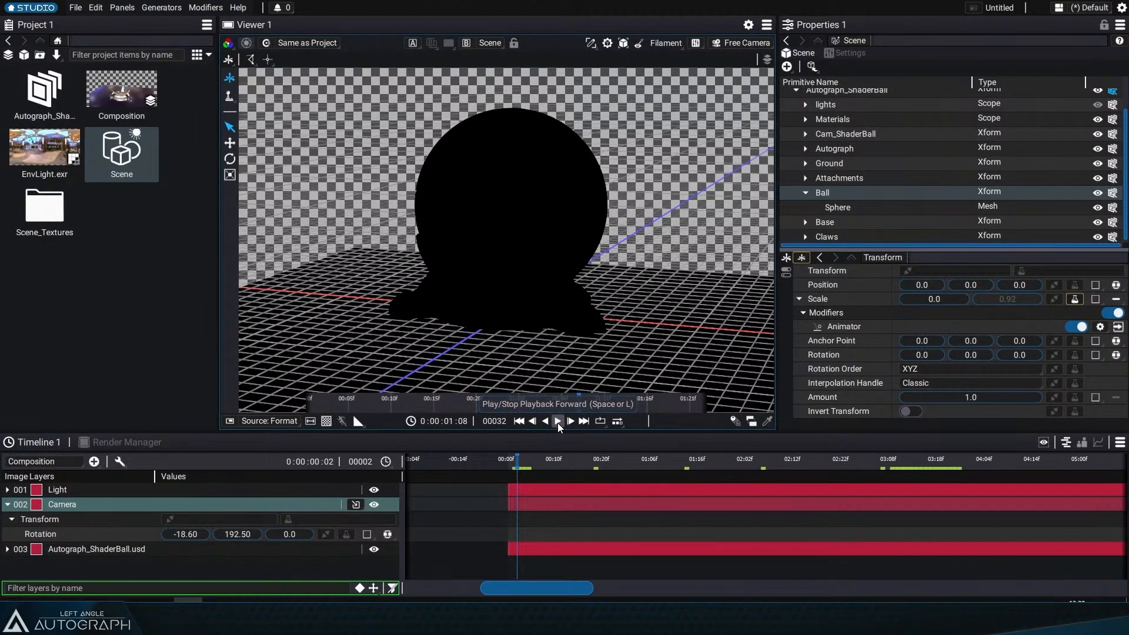
Step: Open the Composition and play back and scrub the timeline to review the animation
double_click(122, 94)
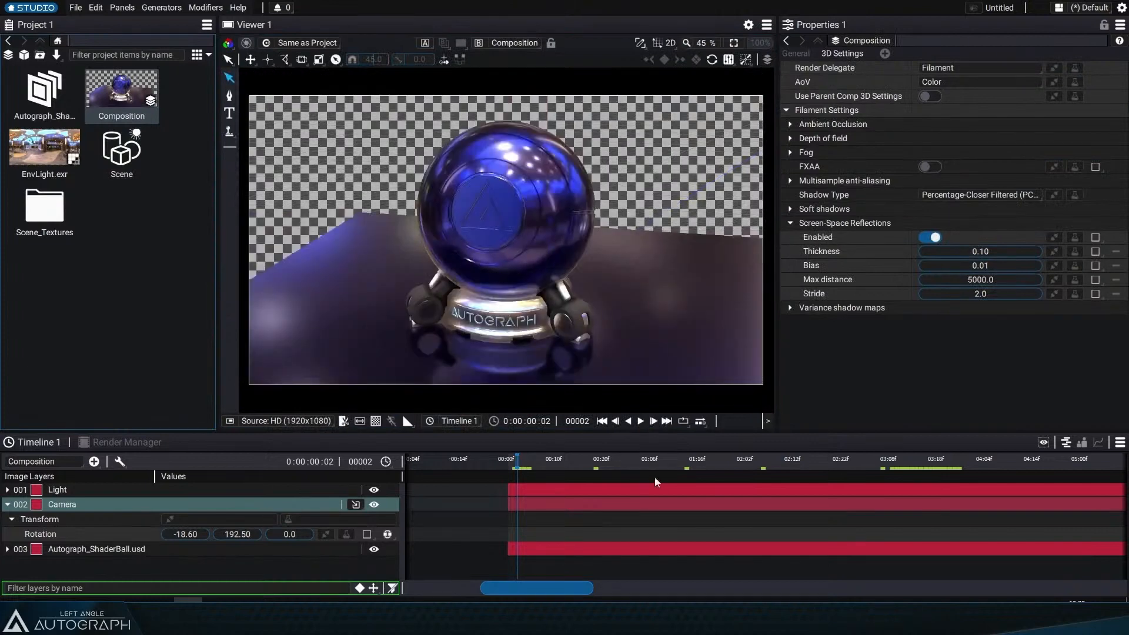
click(640, 420)
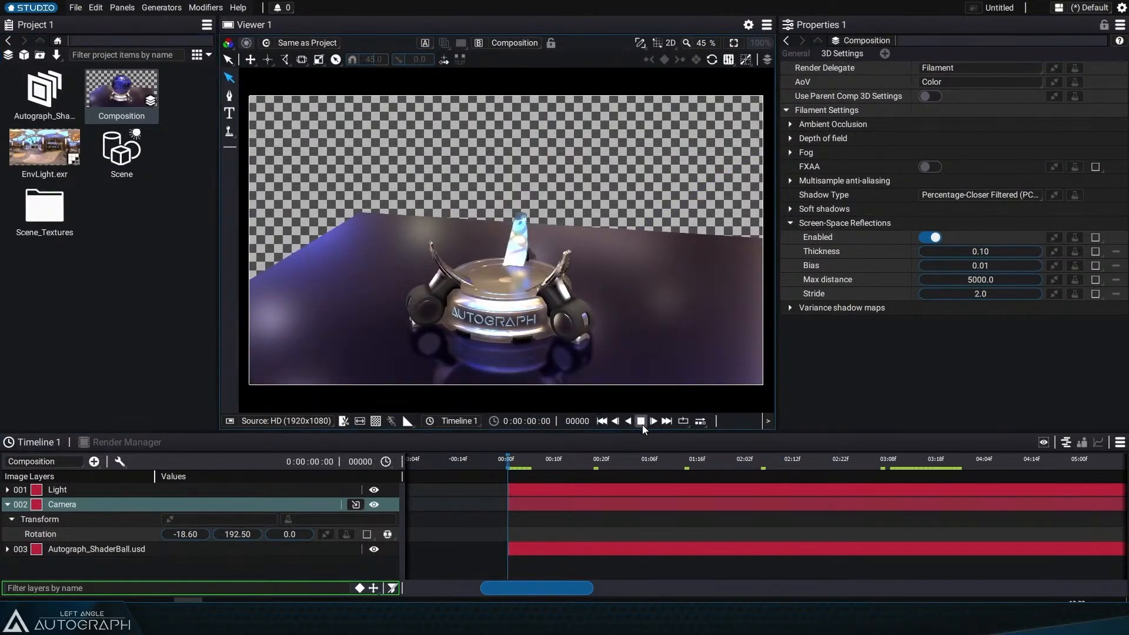
click(601, 422)
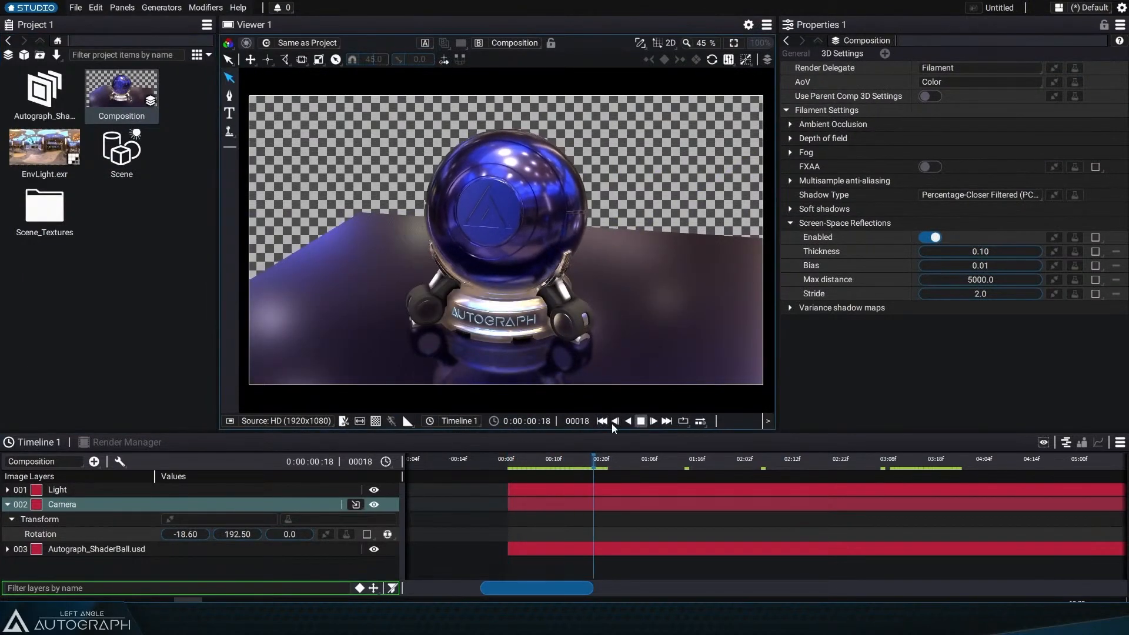
click(601, 422)
click(642, 421)
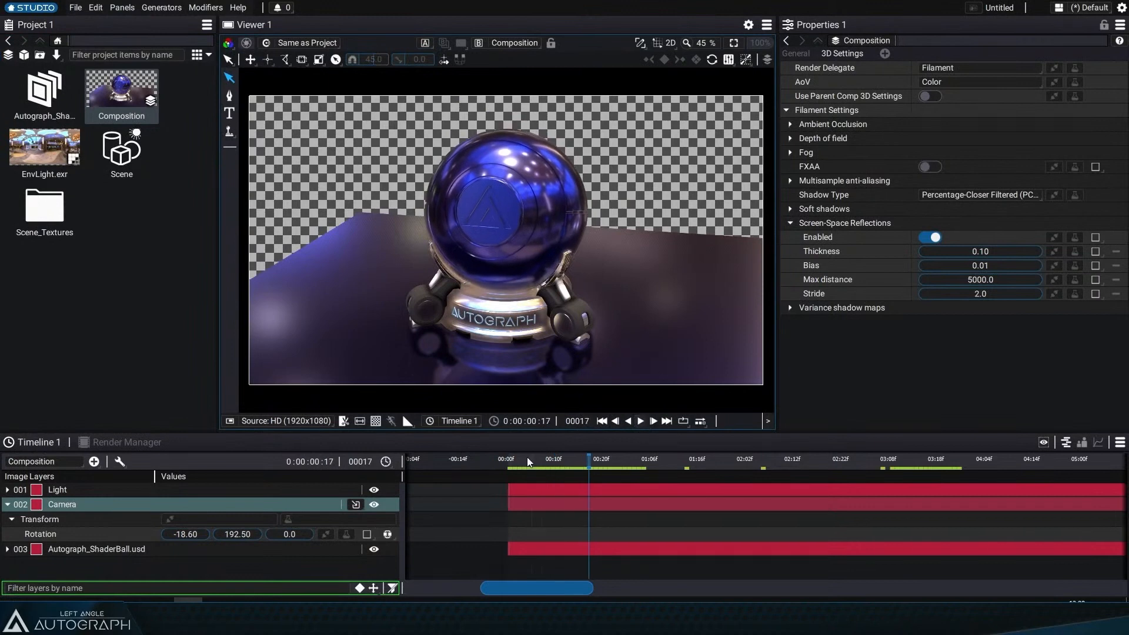
click(408, 421)
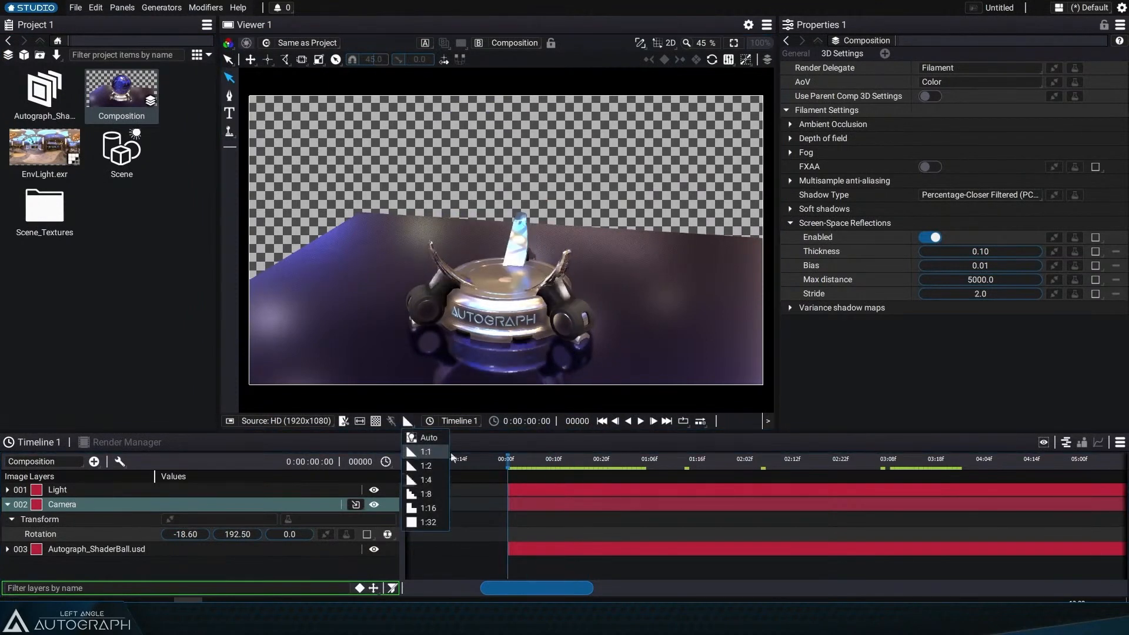
drag(574, 462, 522, 475)
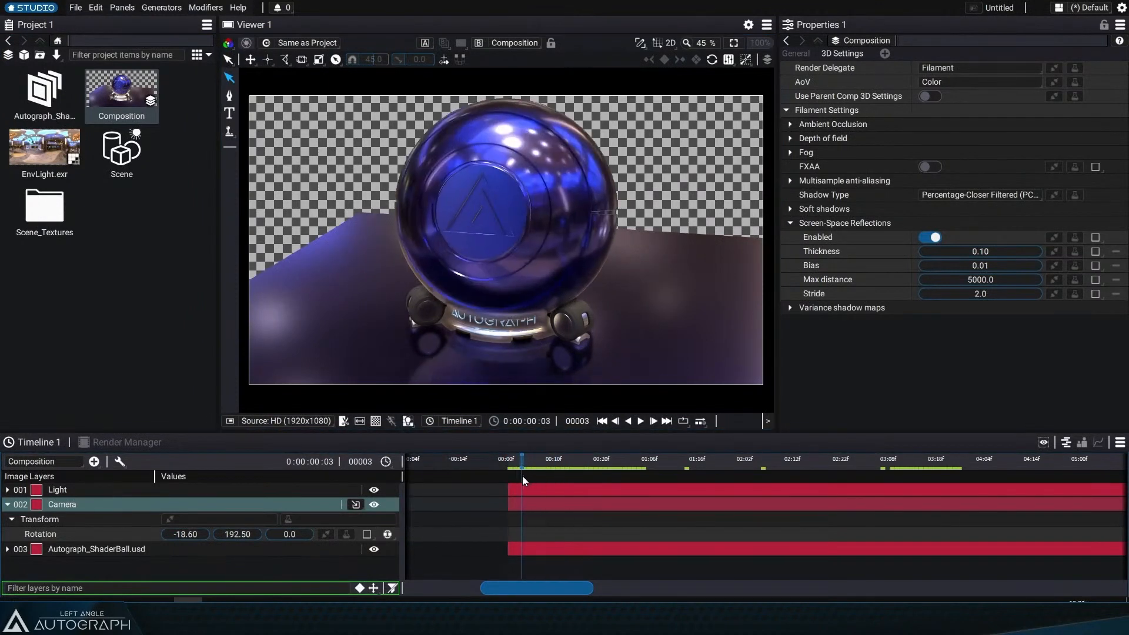
click(603, 422)
click(640, 422)
click(640, 421)
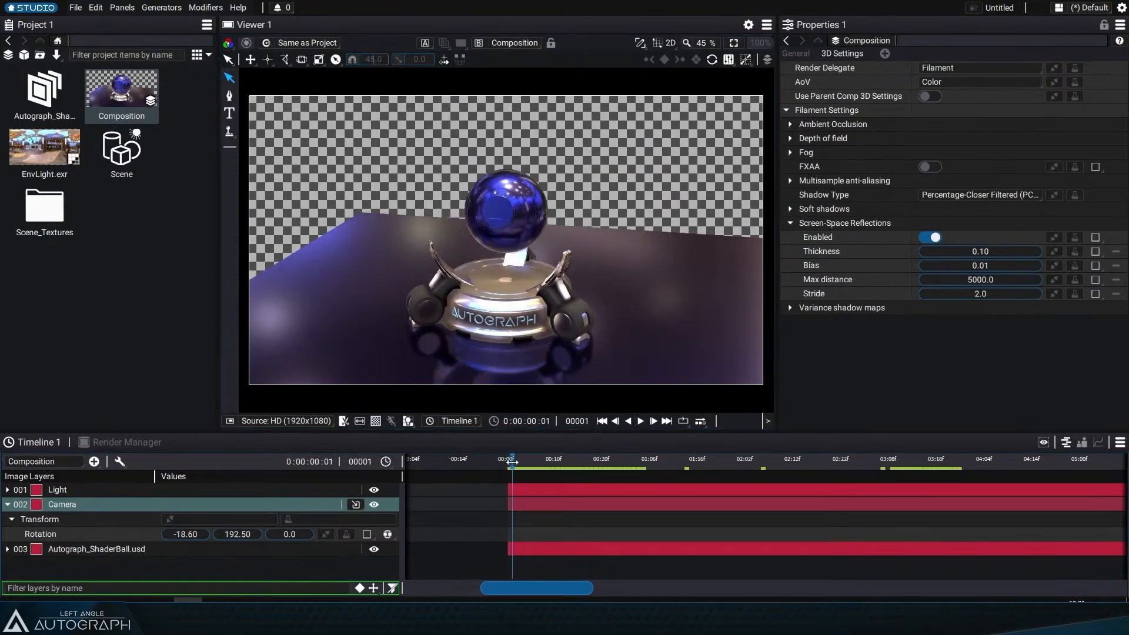
click(603, 422)
mouse_move(507, 462)
mouse_down()
mouse_move(566, 458)
mouse_move(507, 462)
mouse_up()
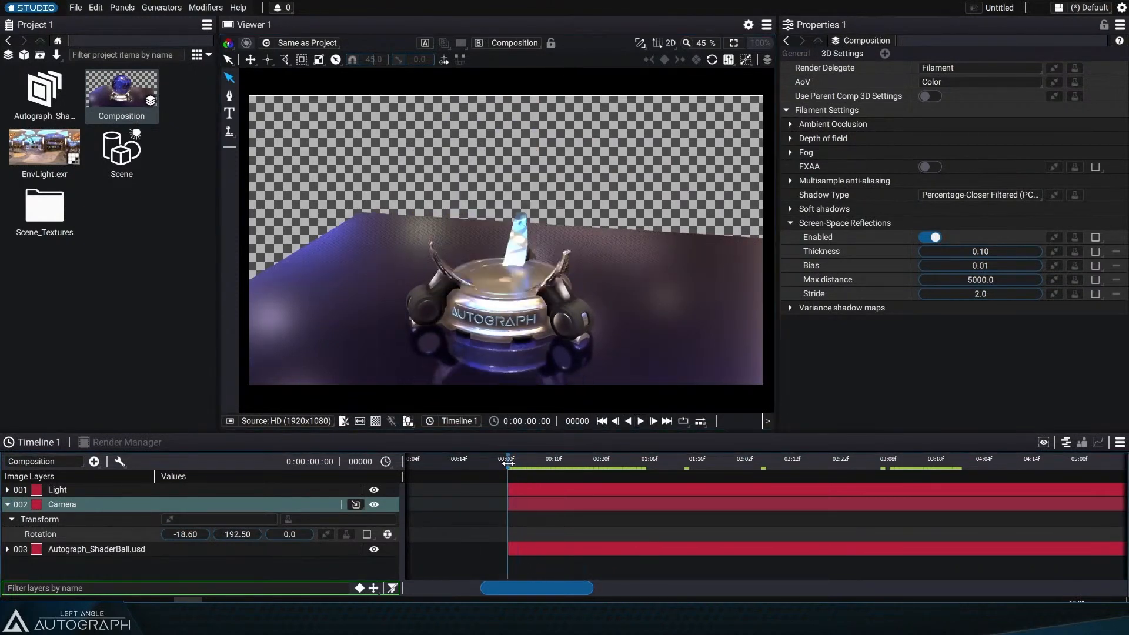
Step: Keyframe the Camera layer's Y rotation and lower it at a later frame around 01:16
click(370, 534)
drag(621, 460, 699, 460)
drag(227, 540, 194, 539)
Step: Play back and step through the composition to review the camera and ball animation
key(space)
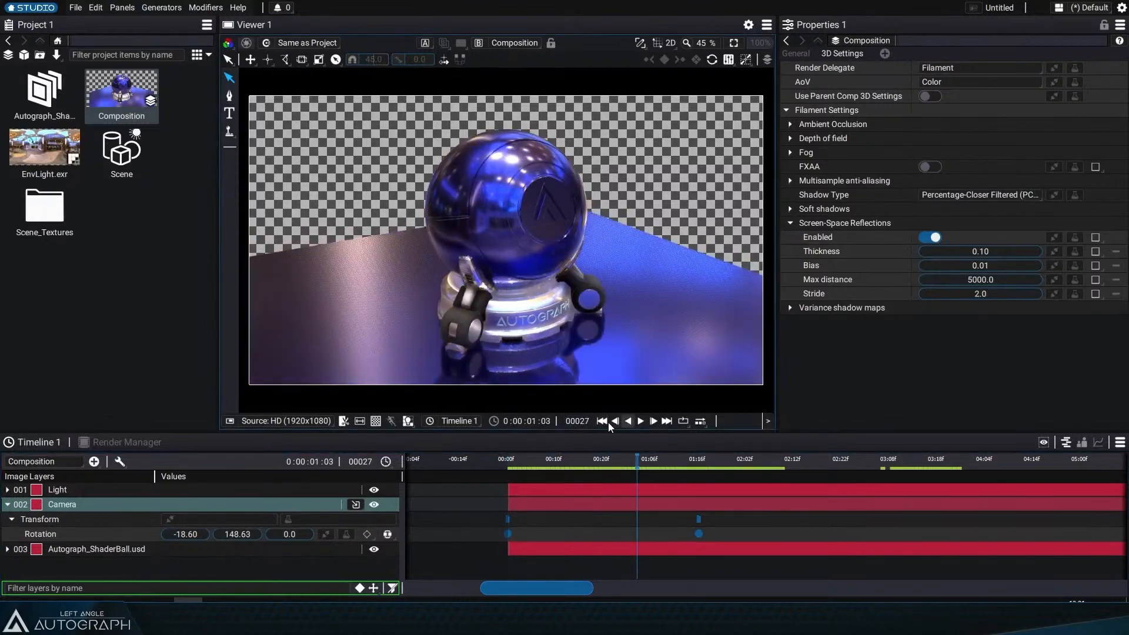
click(611, 423)
click(641, 421)
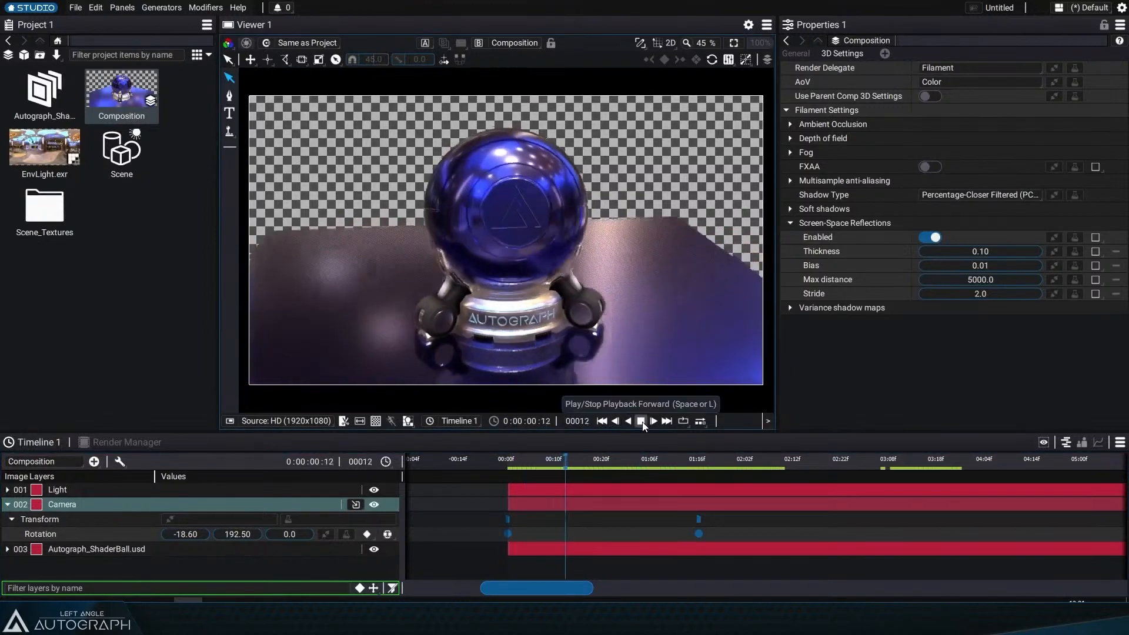
click(613, 421)
click(603, 422)
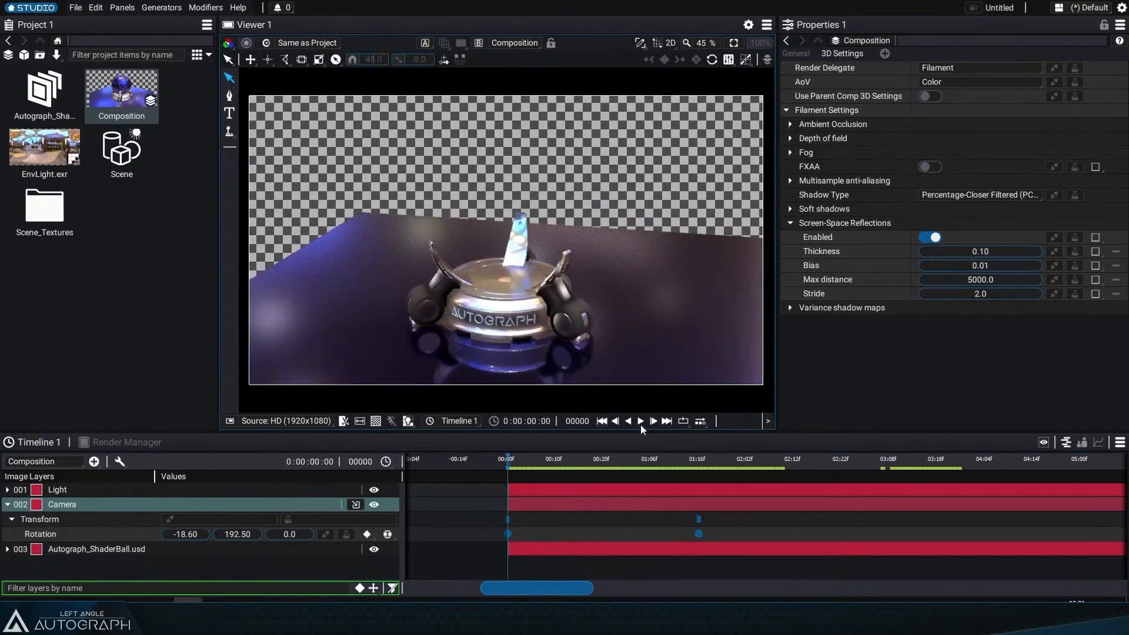
click(640, 421)
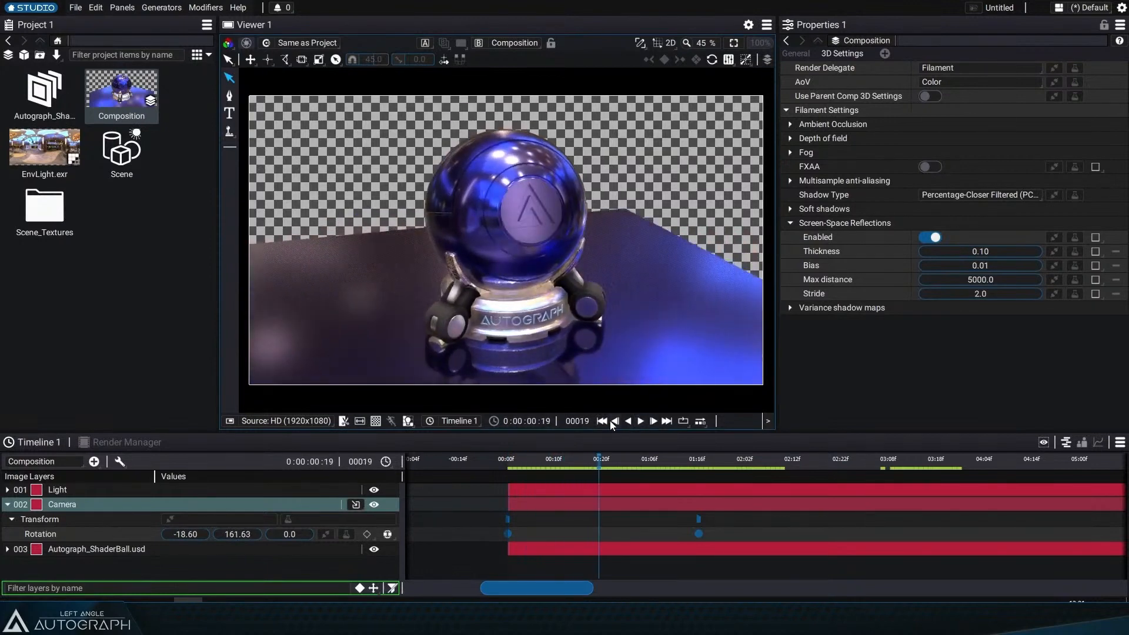
click(601, 420)
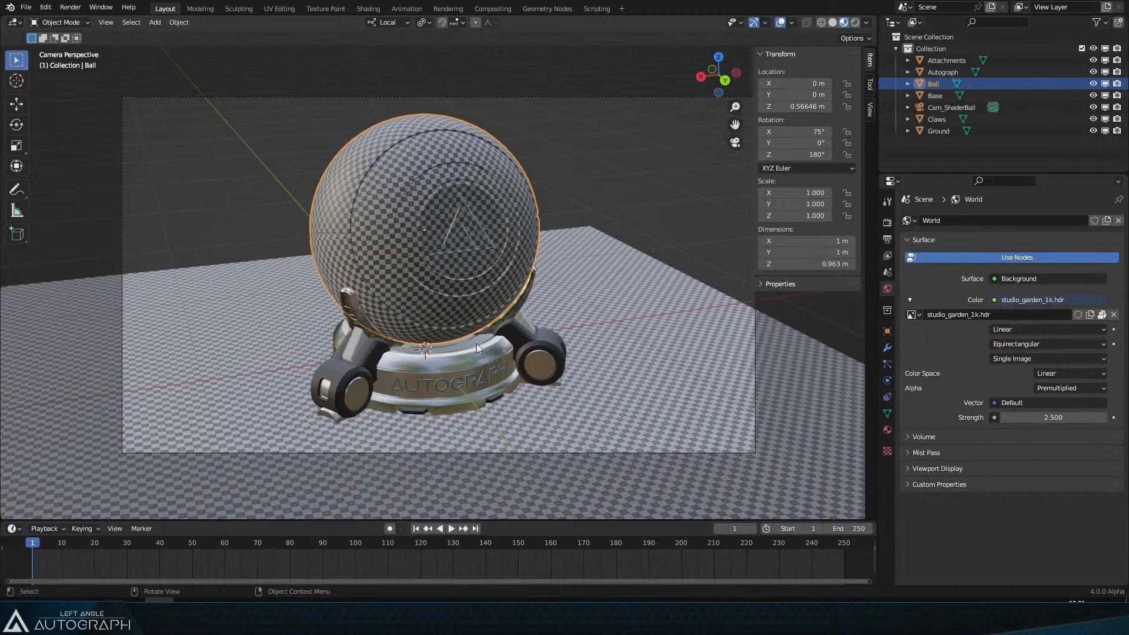
Step: Examine the Blender scene's timeline and the Ball, Base and Ground objects
drag(59, 561, 186, 551)
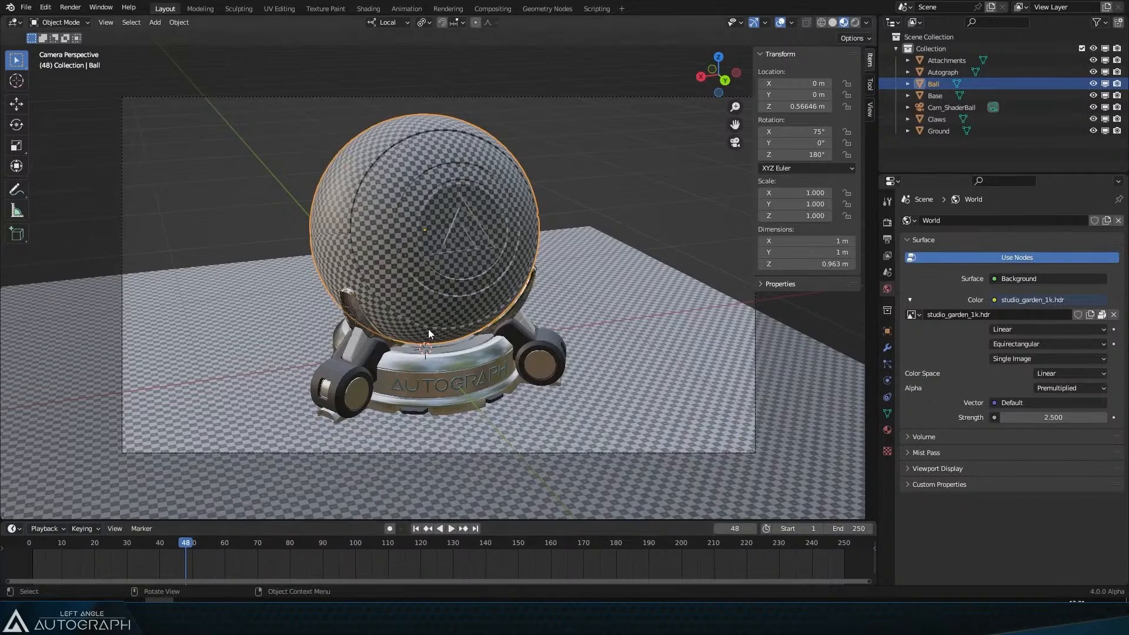
click(26, 7)
mouse_move(84, 178)
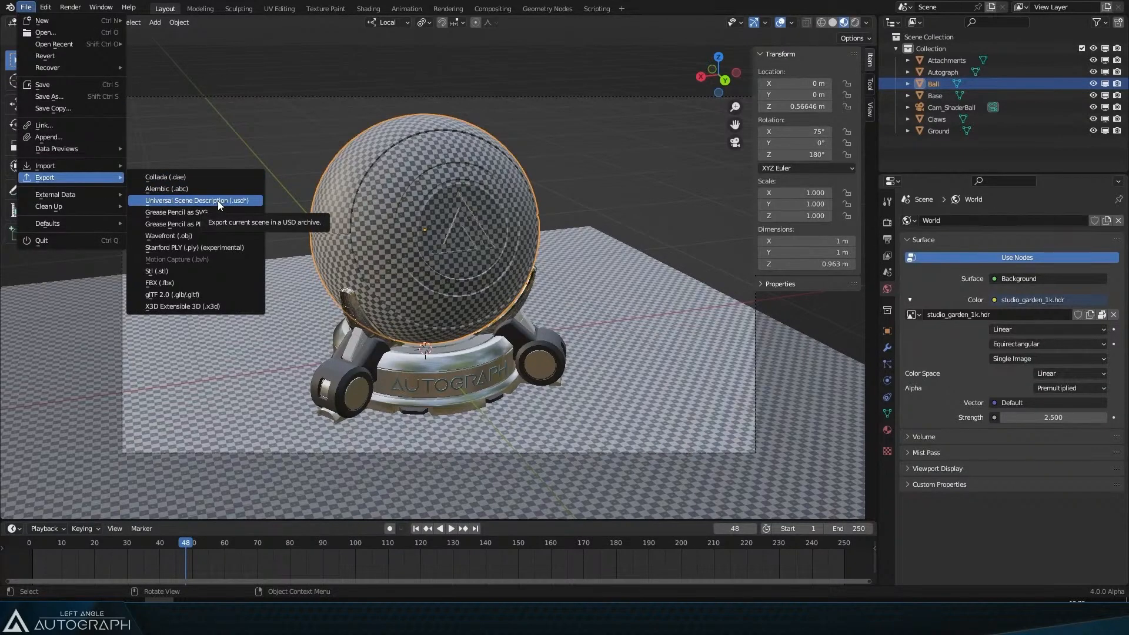
click(428, 354)
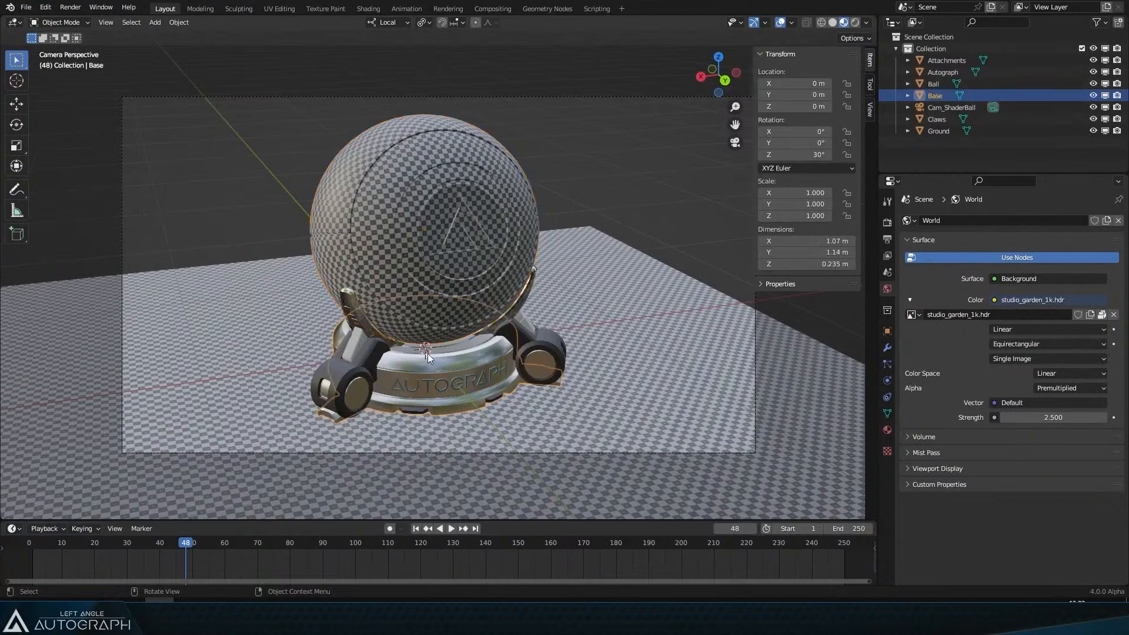
click(360, 382)
click(641, 337)
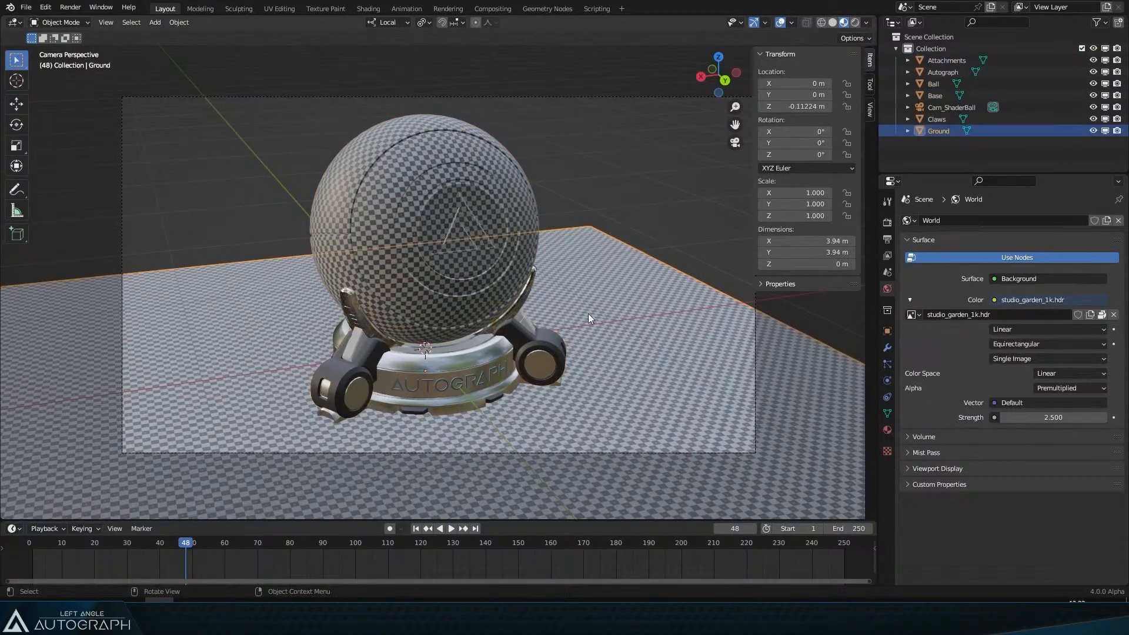
click(315, 189)
click(26, 7)
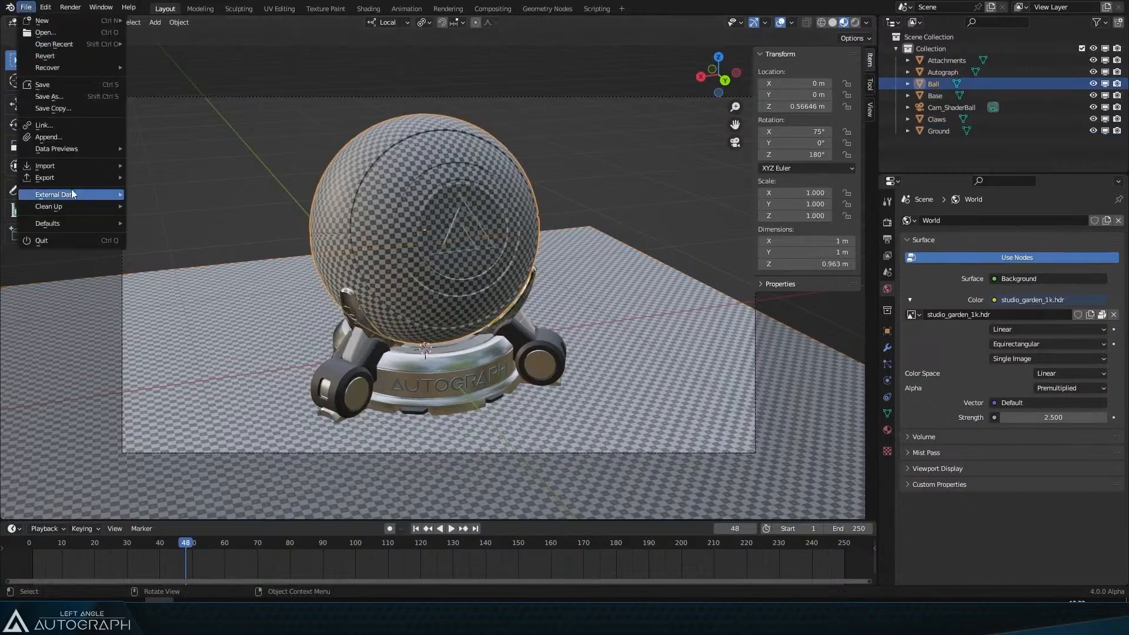
mouse_move(59, 177)
click(196, 200)
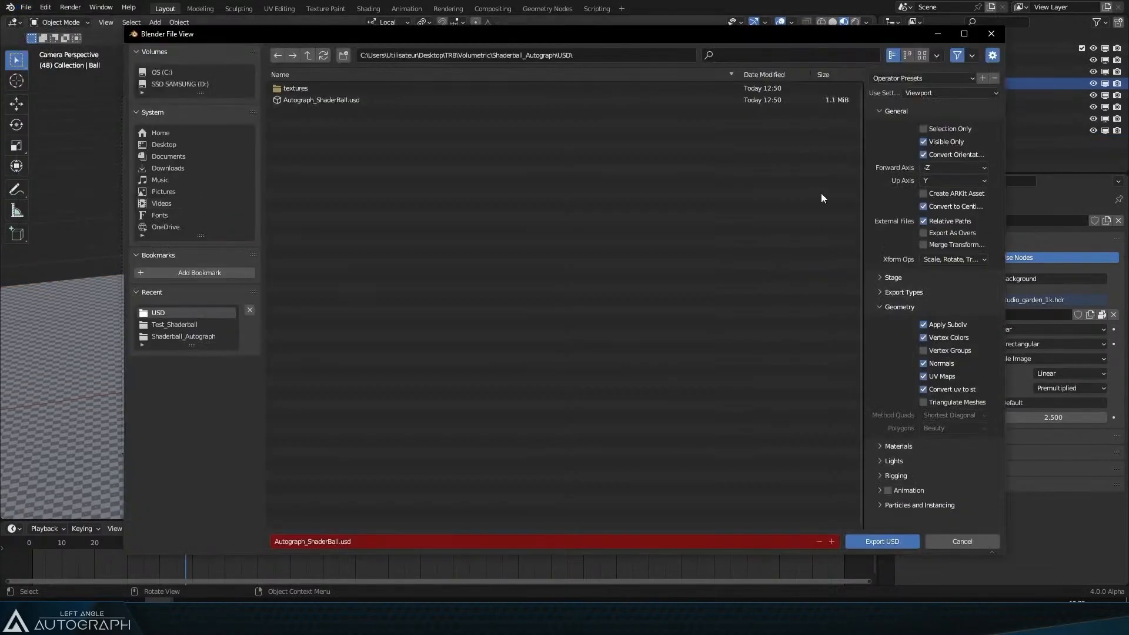
click(961, 540)
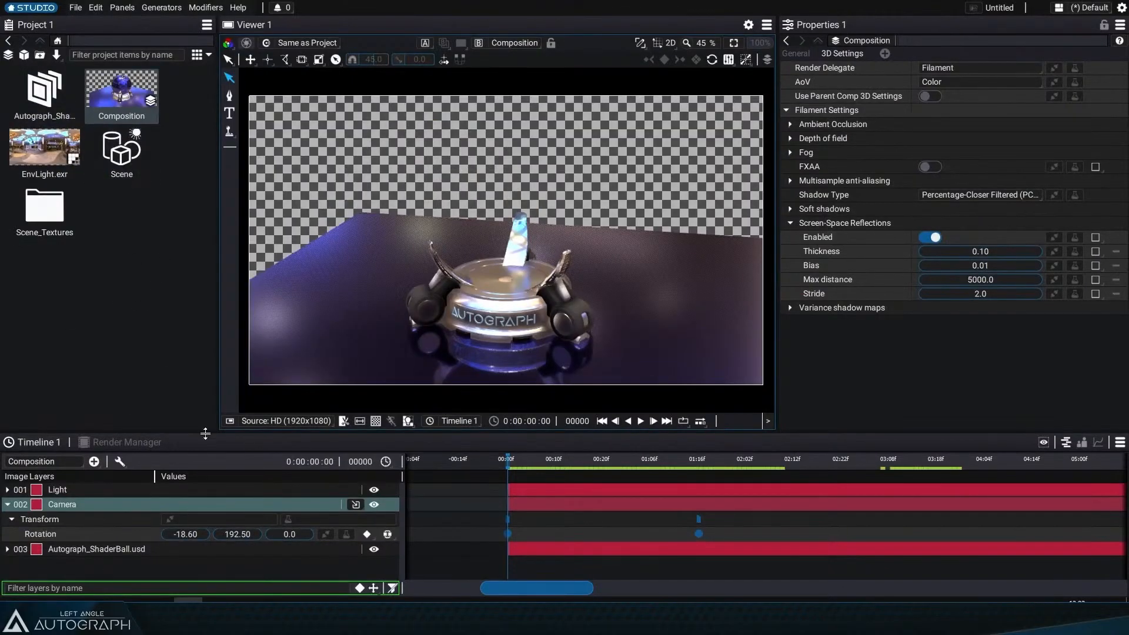
Step: Collapse the Camera layer and deselect everything in the composition
click(12, 506)
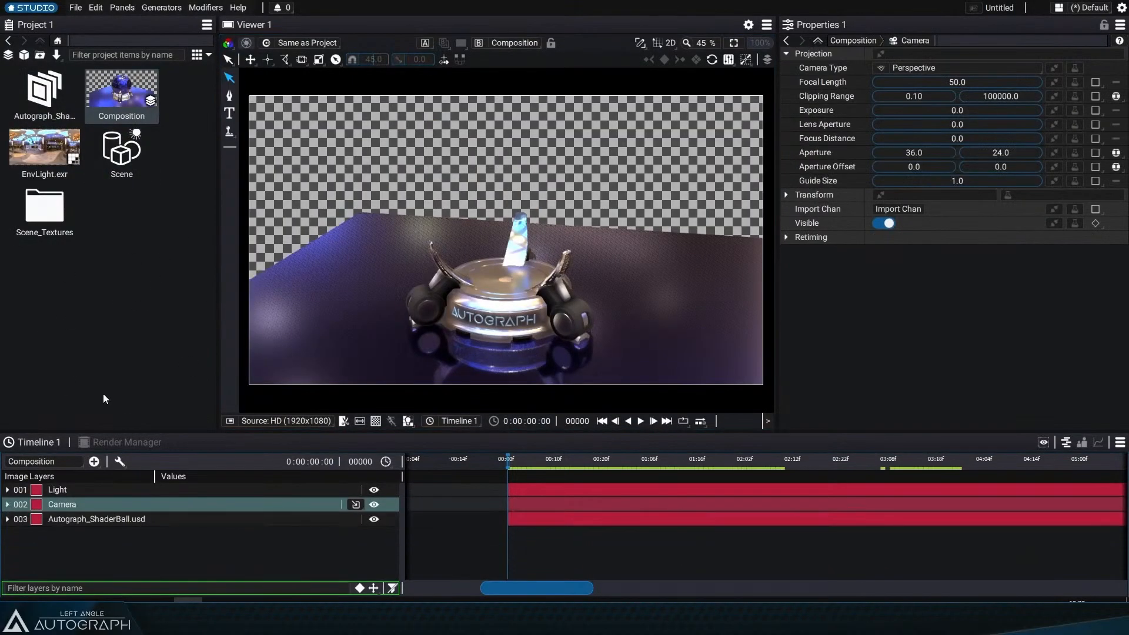
click(165, 308)
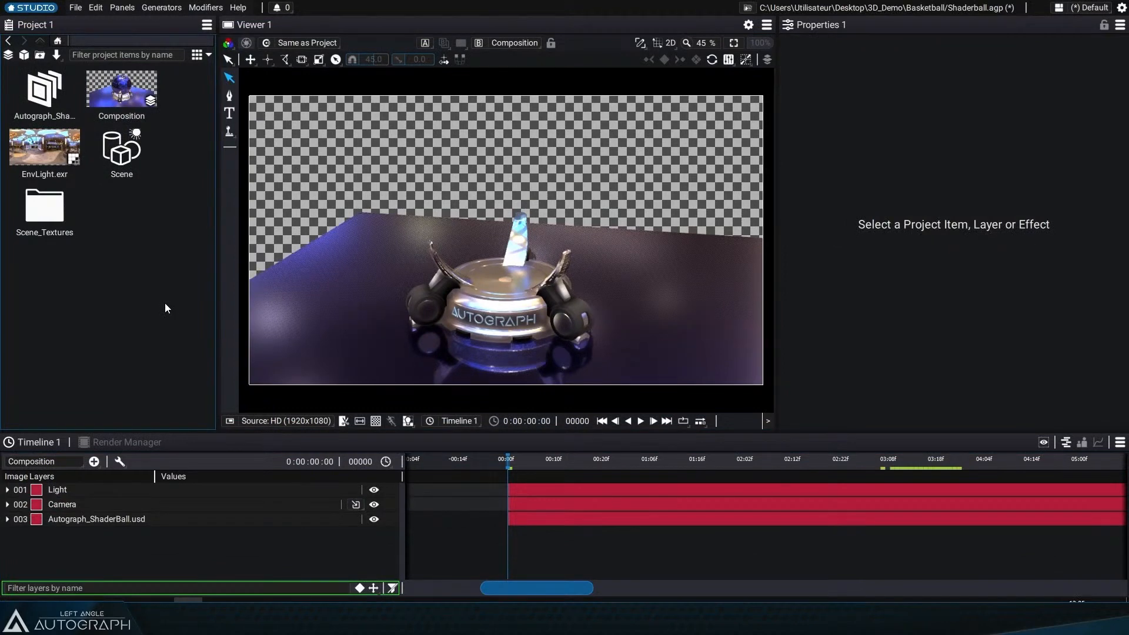
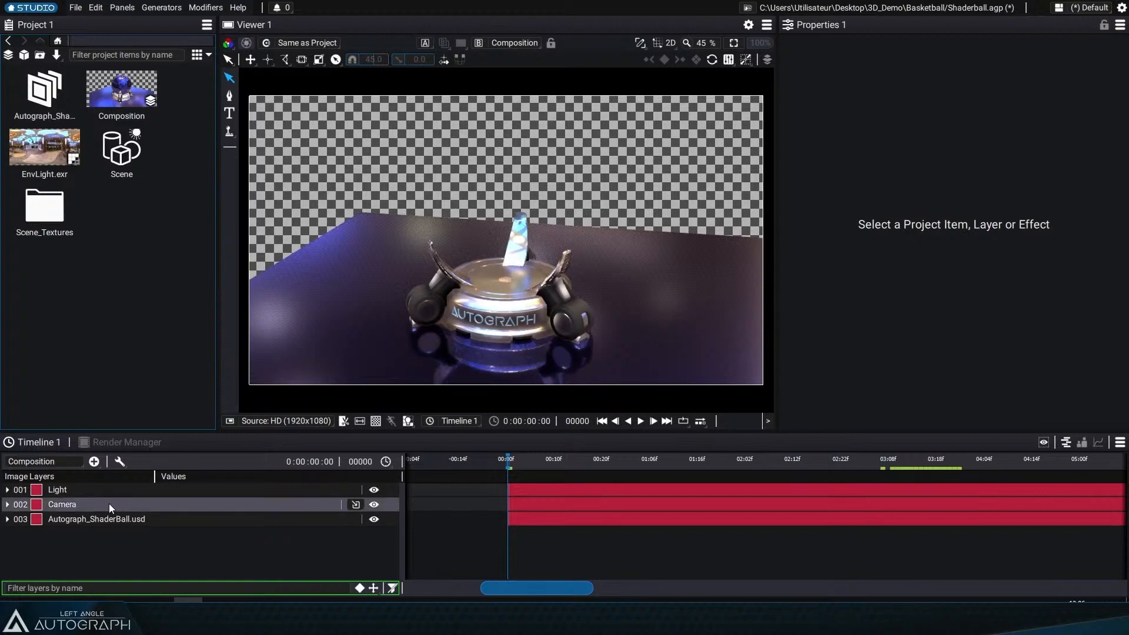
Step: Duplicate the Autograph_ShaderBall.usd layer and set the duplicate's Z position to 399
click(111, 519)
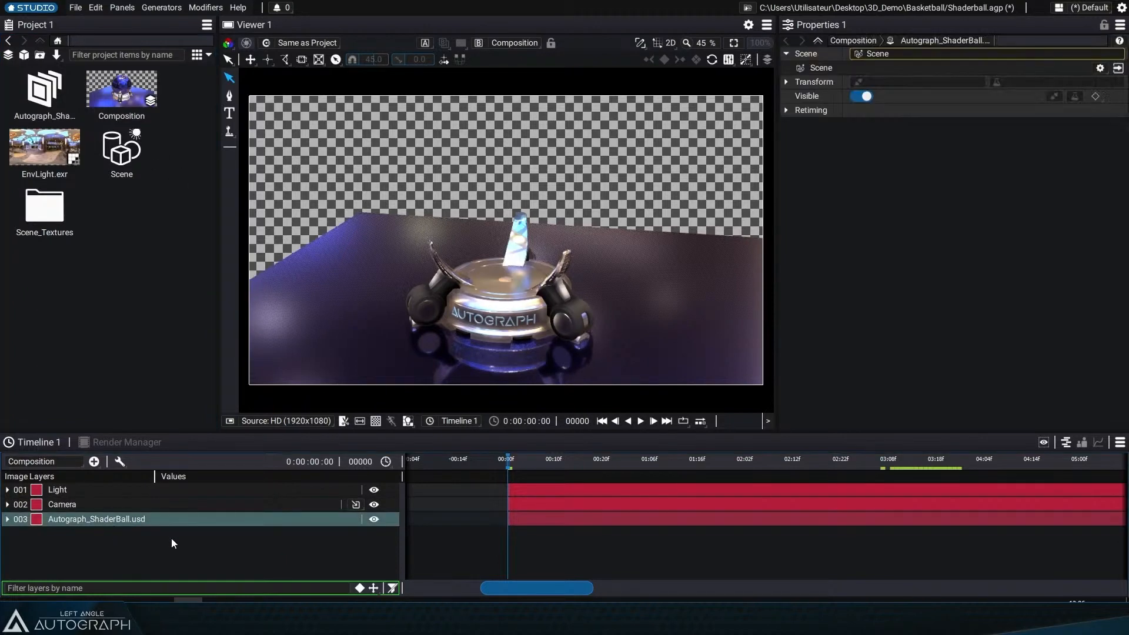
key(ctrl+d)
key(p)
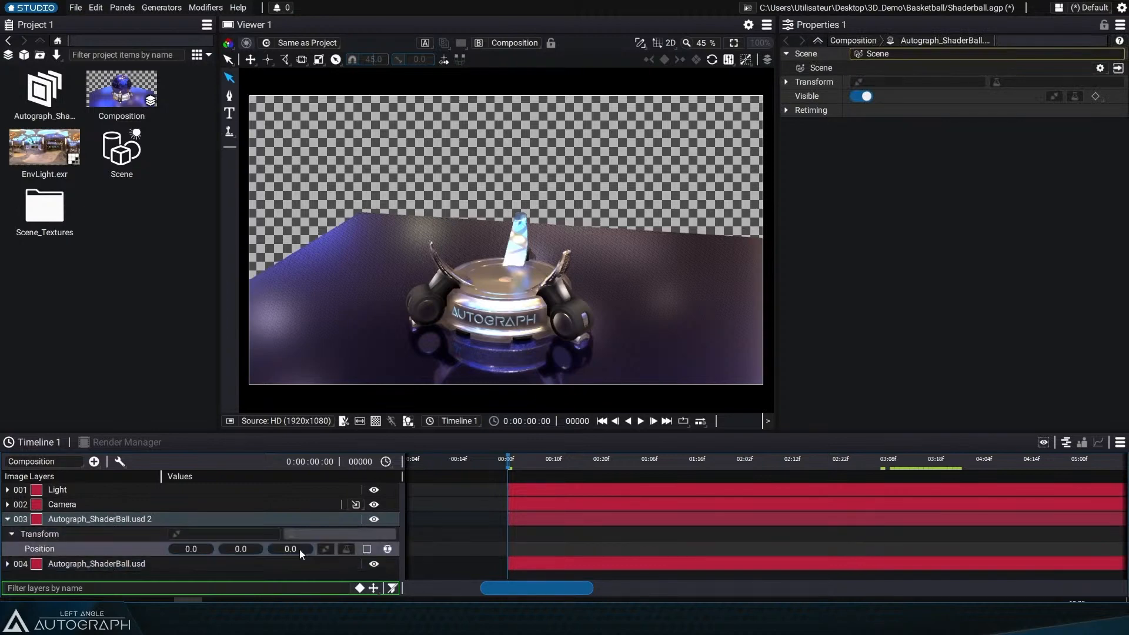
drag(246, 550, 519, 551)
Step: Shift the duplicate ShaderBall layer so it starts later, around frame 19, in the timeline
drag(509, 466, 593, 472)
drag(577, 519, 651, 527)
key(Right)
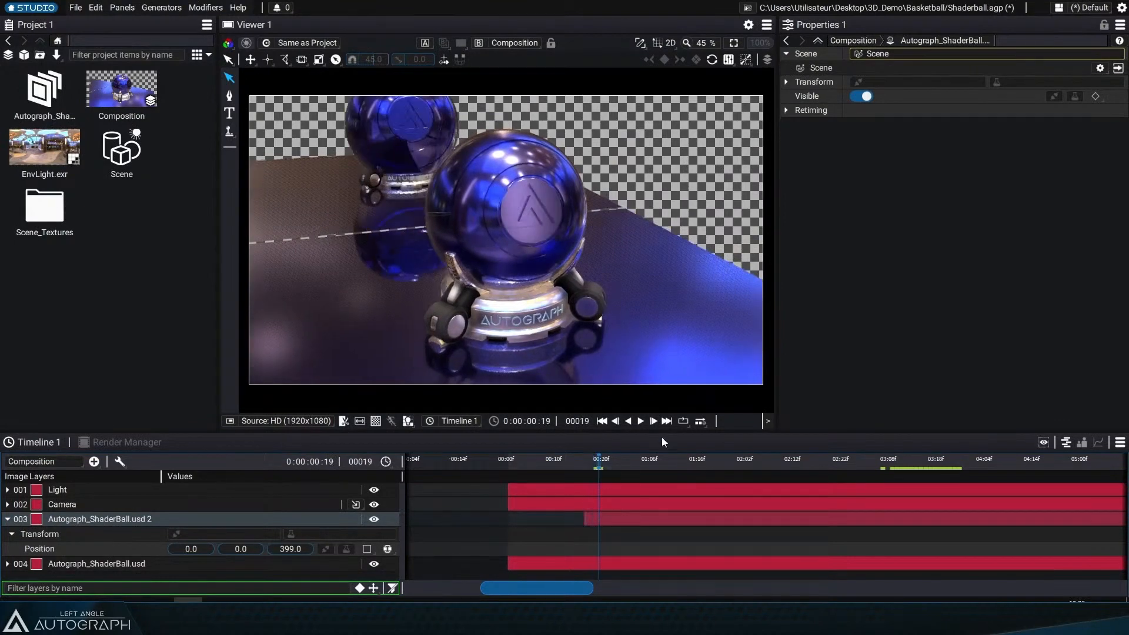
Step: Expand the duplicate layer's Retiming settings and set its Speed Multiplier to 0.5
click(786, 110)
click(971, 153)
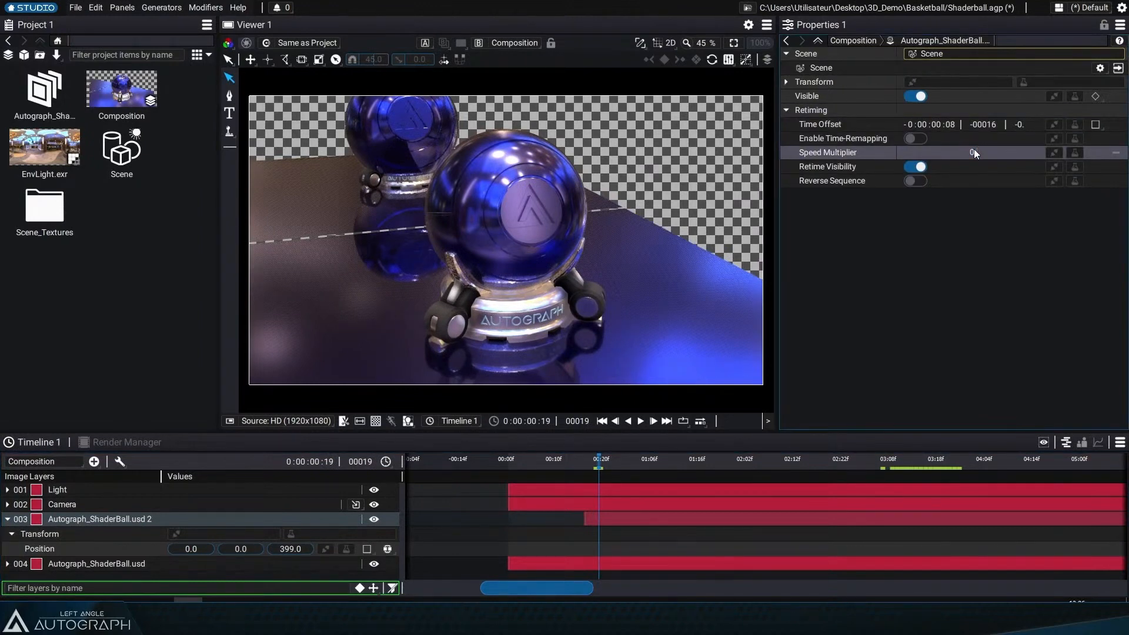
text(0.5)
key(Return)
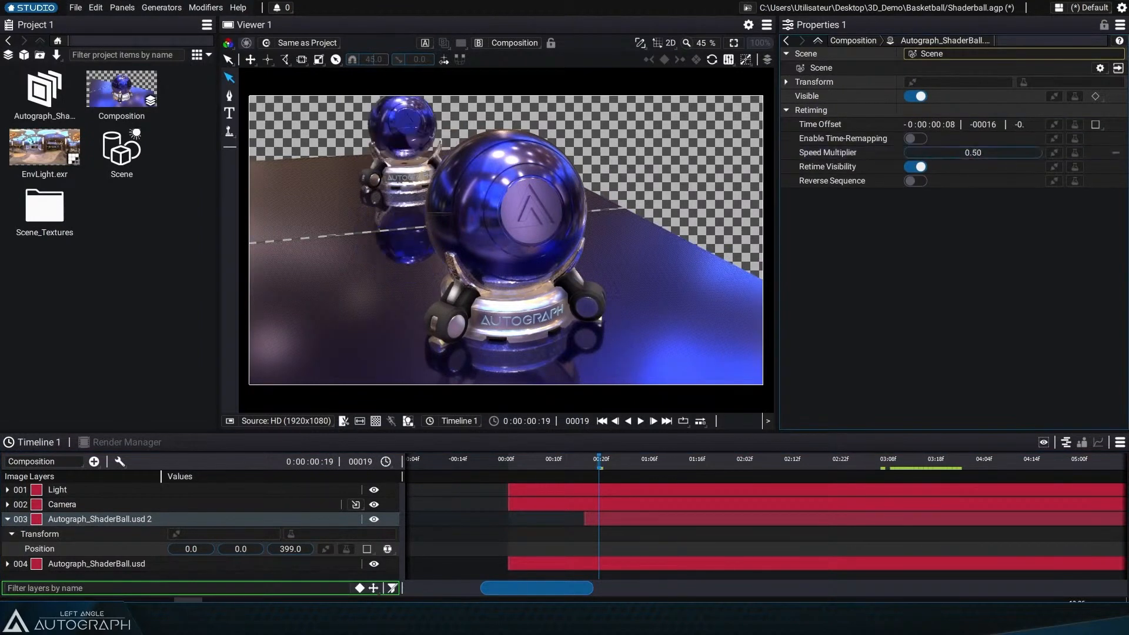
Step: Scrub and play back the composition to review the duplicated, retimed ball
click(588, 462)
drag(588, 461, 646, 460)
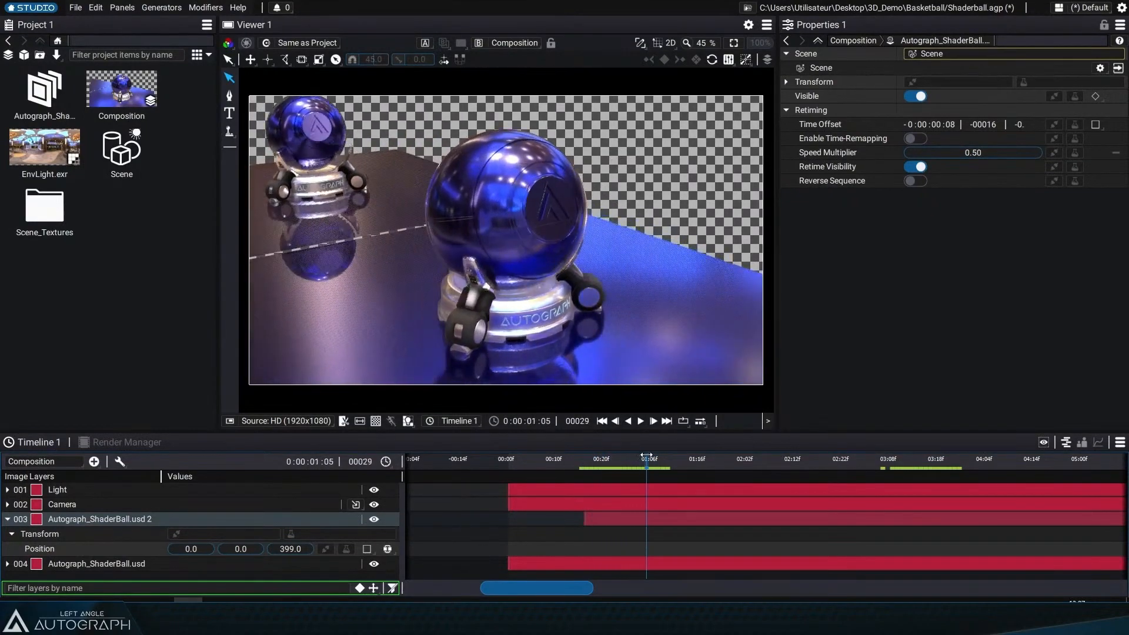
click(614, 421)
click(640, 420)
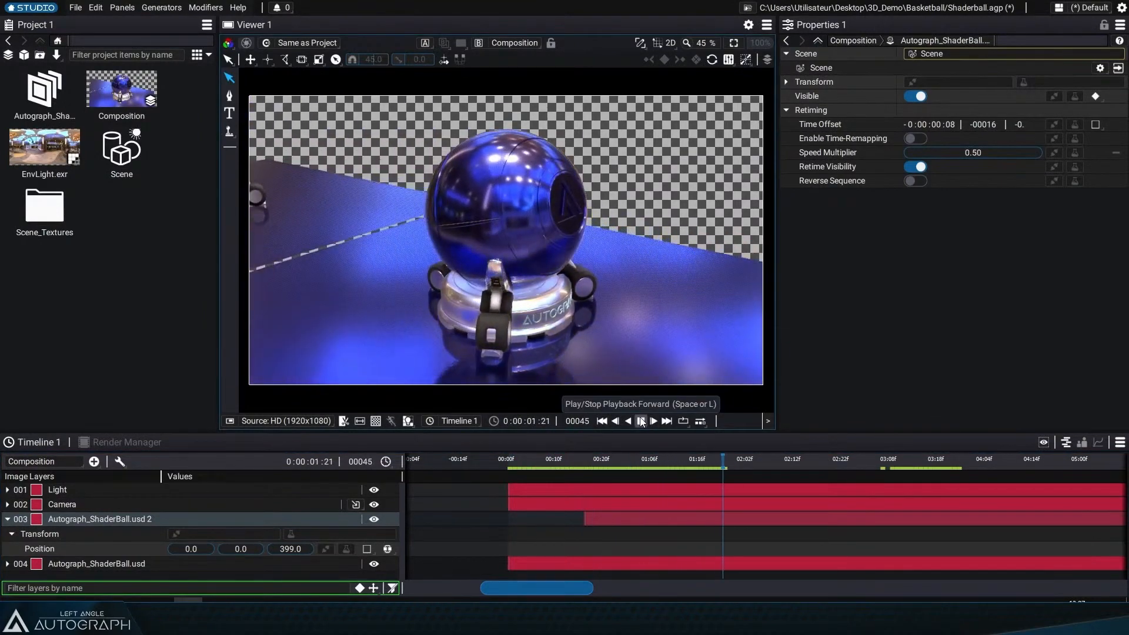
click(640, 421)
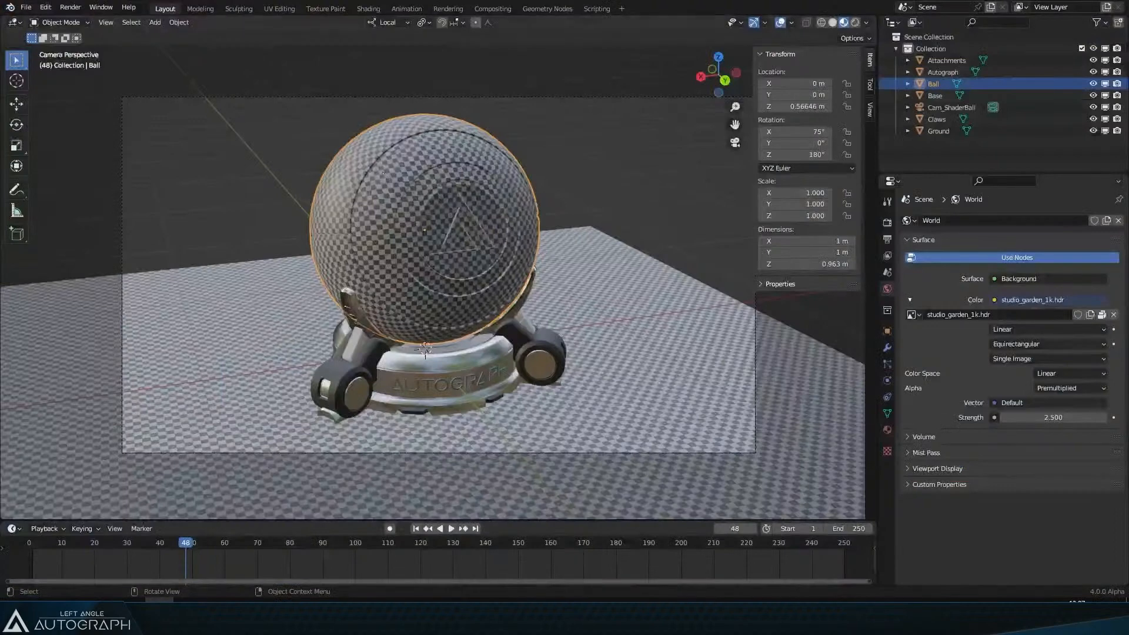
Step: Switch to Blender and open the recent Basketball_whole_scene.blend without saving the current file
click(32, 7)
mouse_move(81, 46)
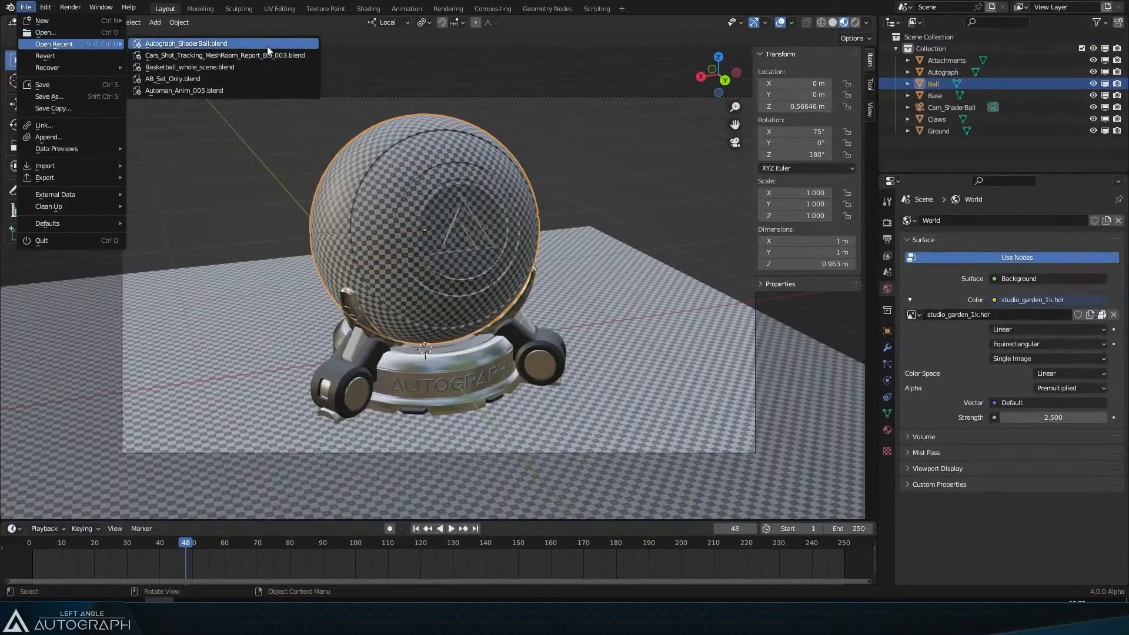
click(273, 77)
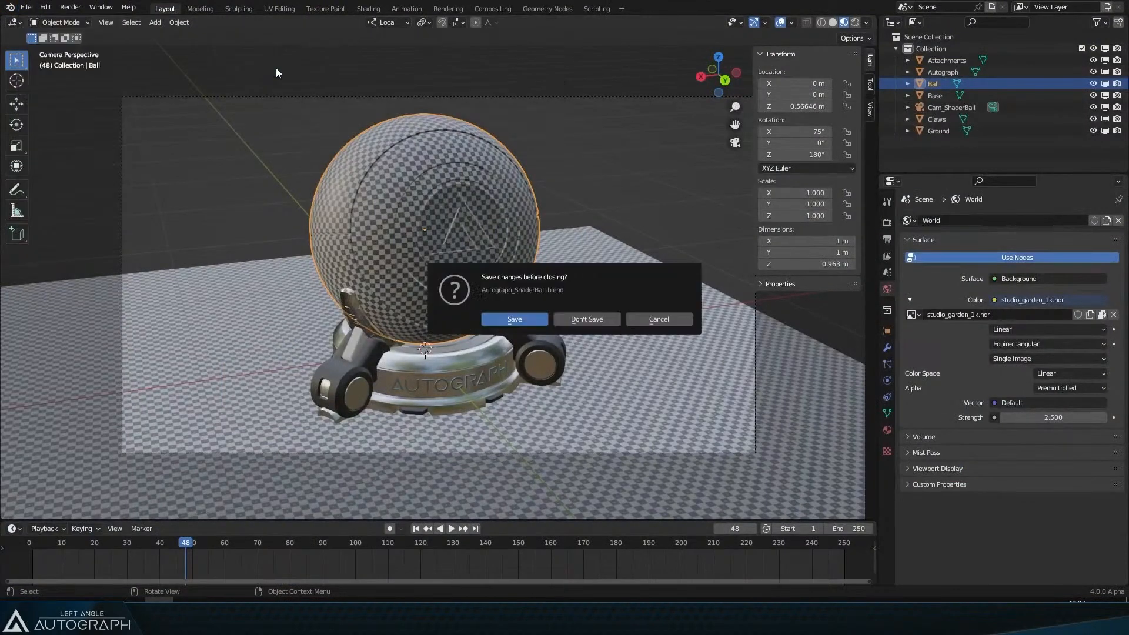
click(587, 319)
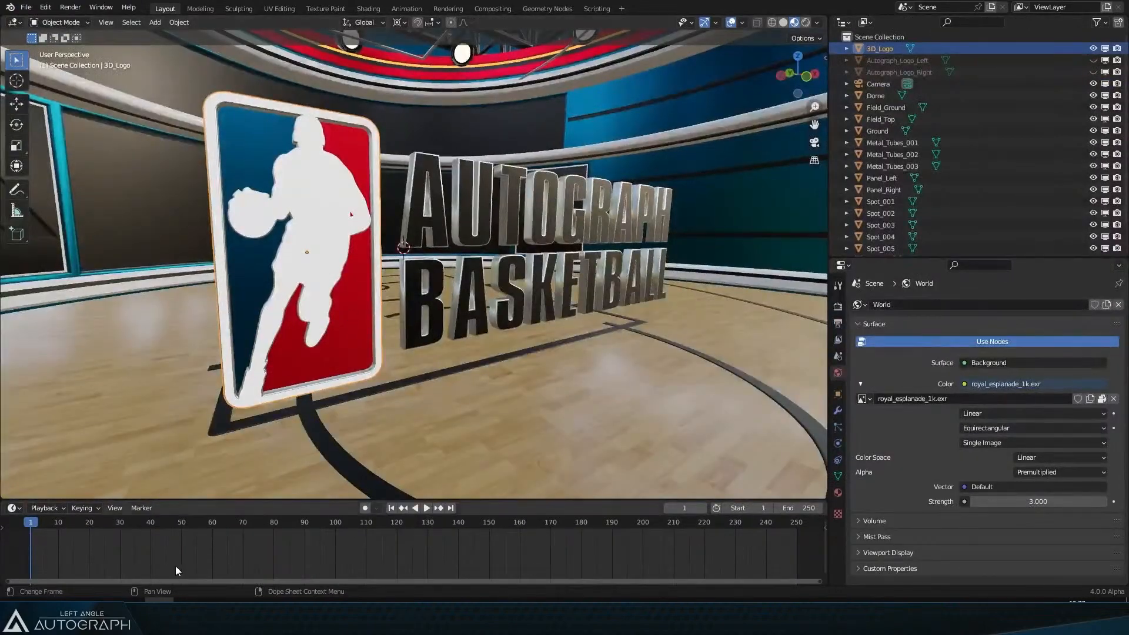
Step: Play the Blender animation, select the title and try moving it
key(space)
key(space)
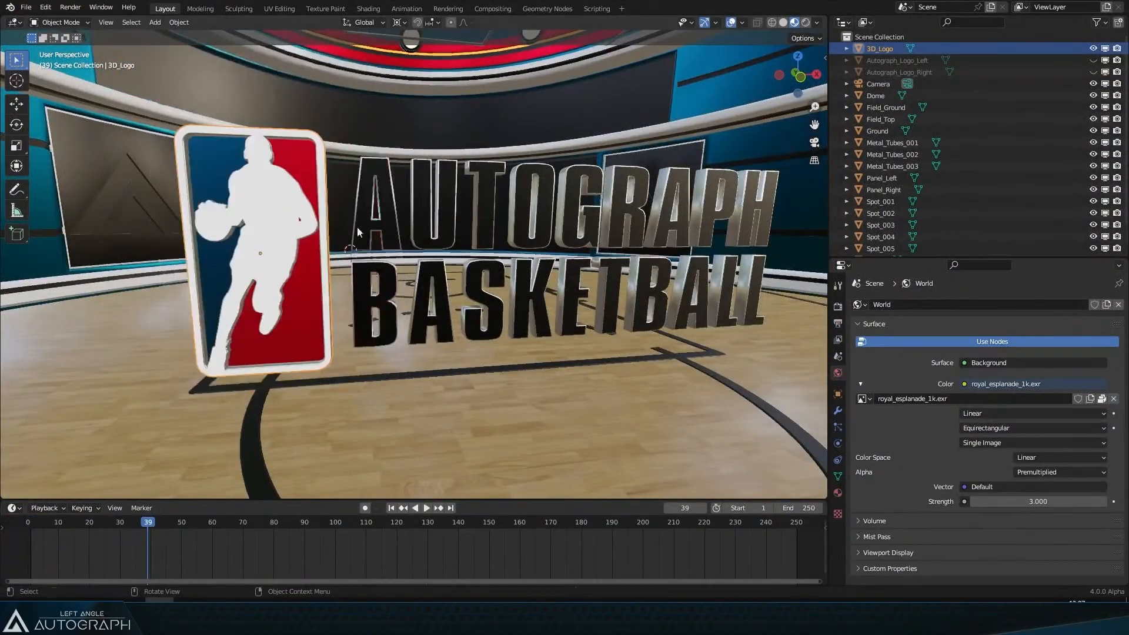
click(403, 221)
key(g)
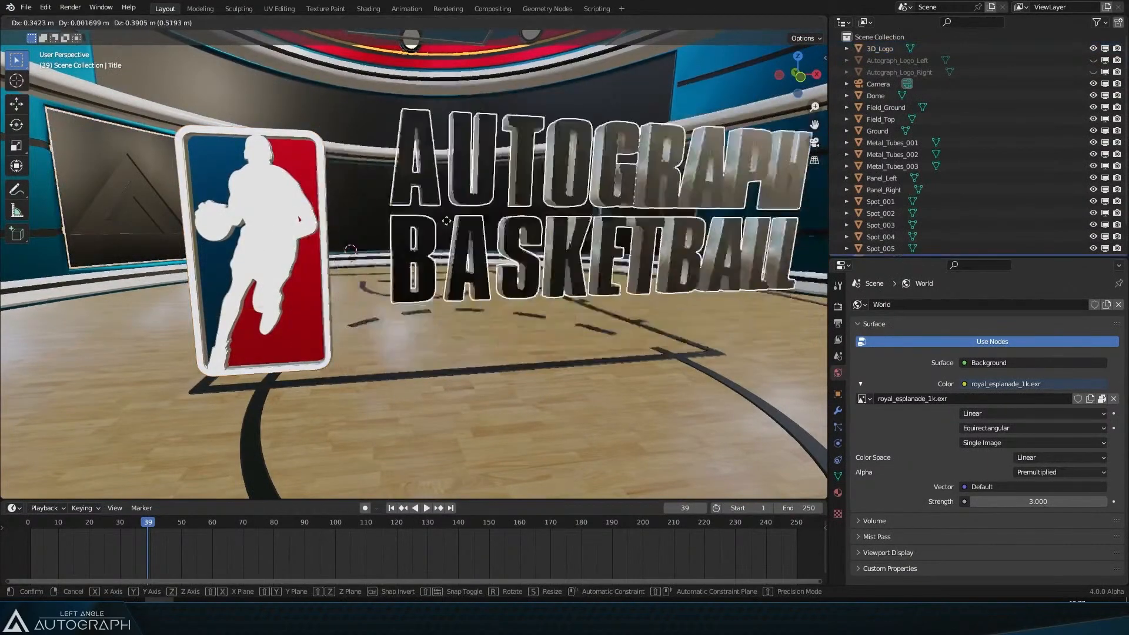
click(411, 262)
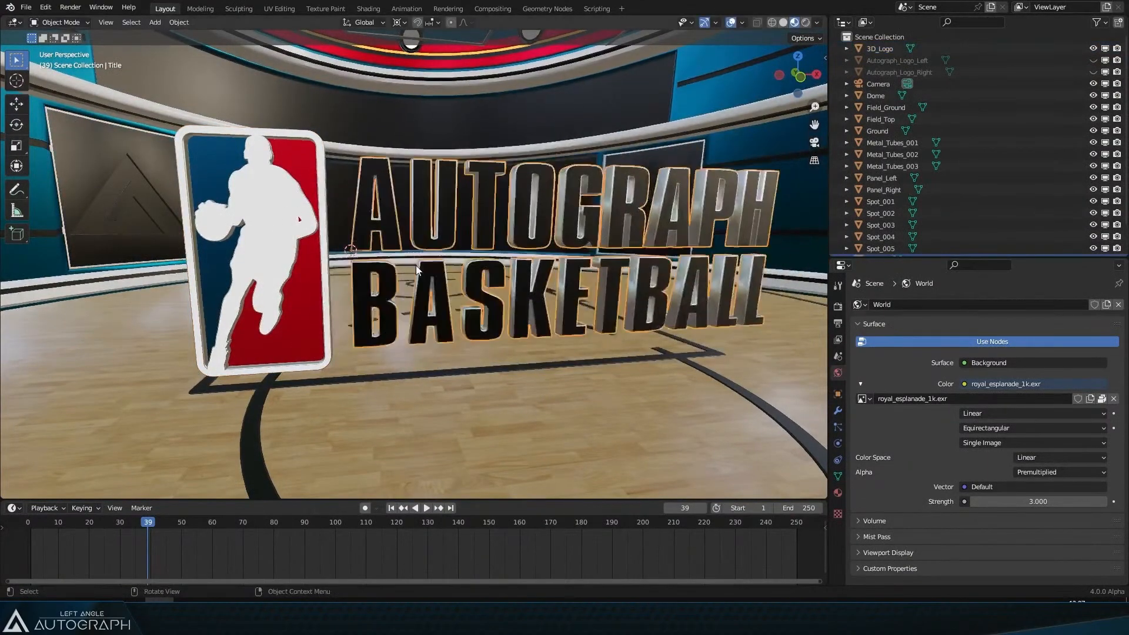
Step: Zoom out around the arena, select the Walls object and enter Edit Mode
scroll(415, 265, down, 5)
scroll(415, 263, down, 5)
drag(415, 263, 478, 270)
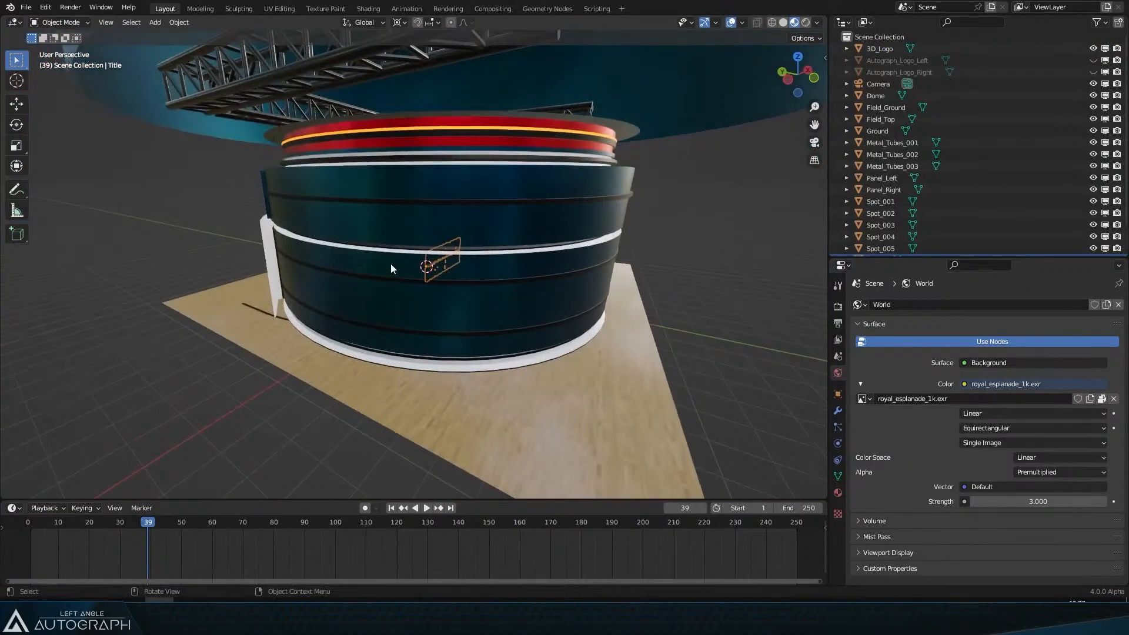
drag(390, 263, 617, 267)
click(566, 225)
key(Tab)
Step: Examine the wall panels between the screens by selecting their faces with shortest-path picks
scroll(489, 254, up, 6)
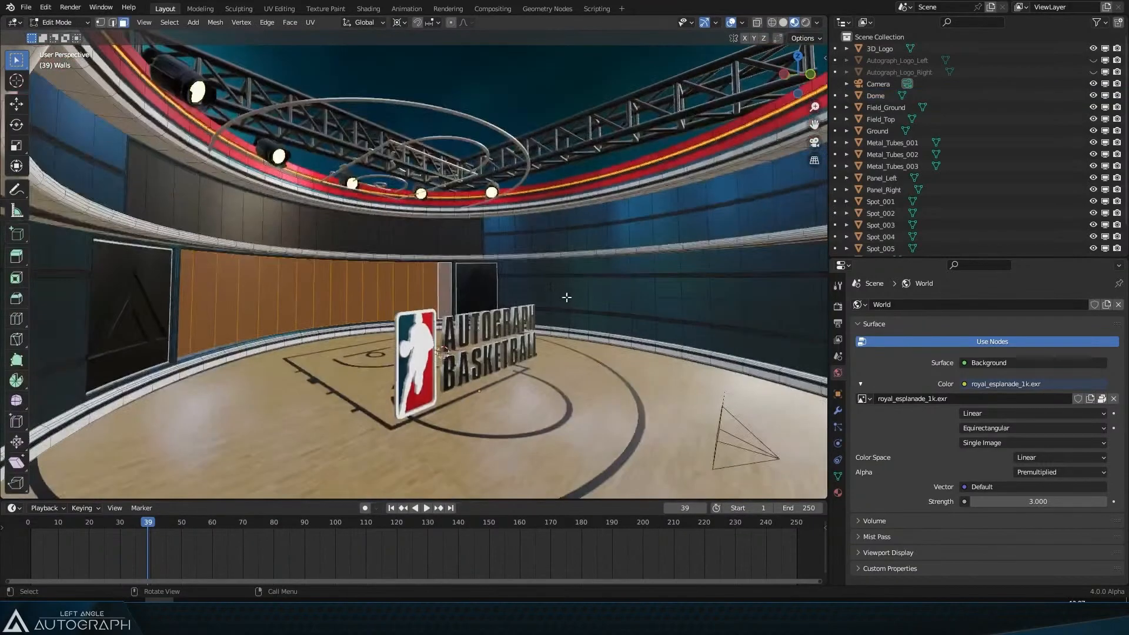
drag(566, 298, 503, 259)
scroll(496, 309, up, 3)
click(317, 173)
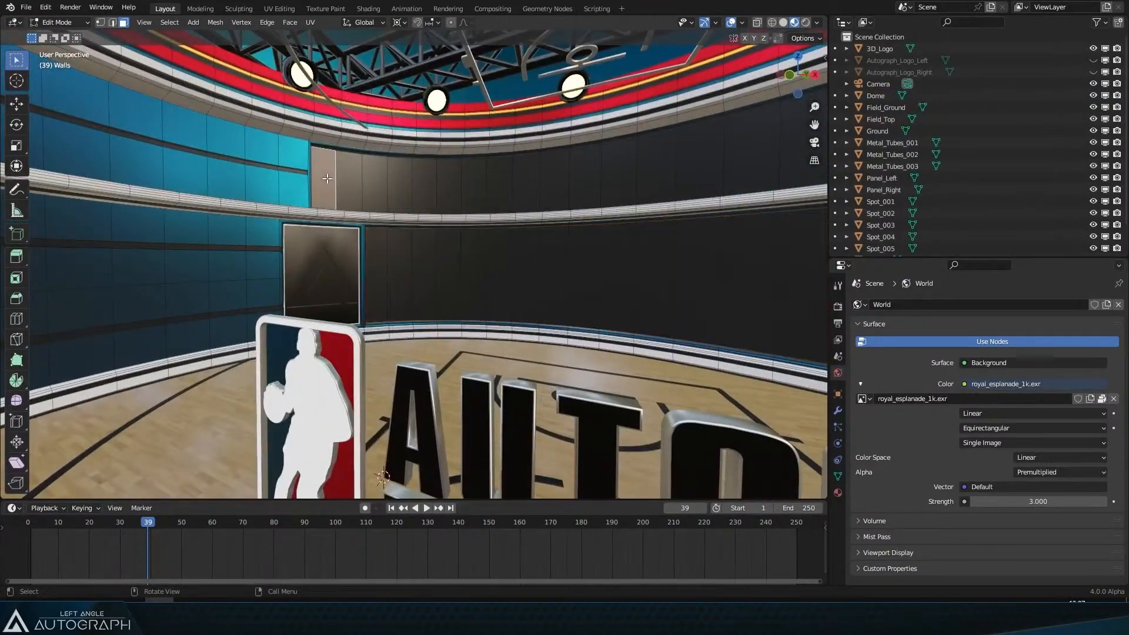
drag(382, 185, 586, 194)
ctrl+click(683, 182)
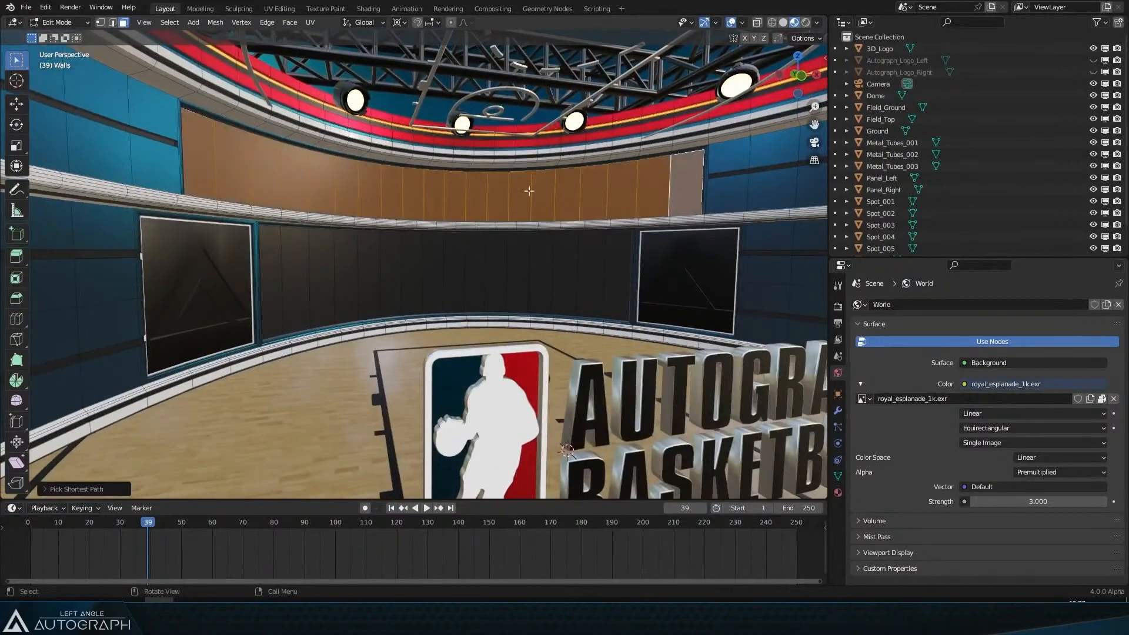
click(271, 264)
drag(271, 264, 665, 273)
ctrl+click(669, 269)
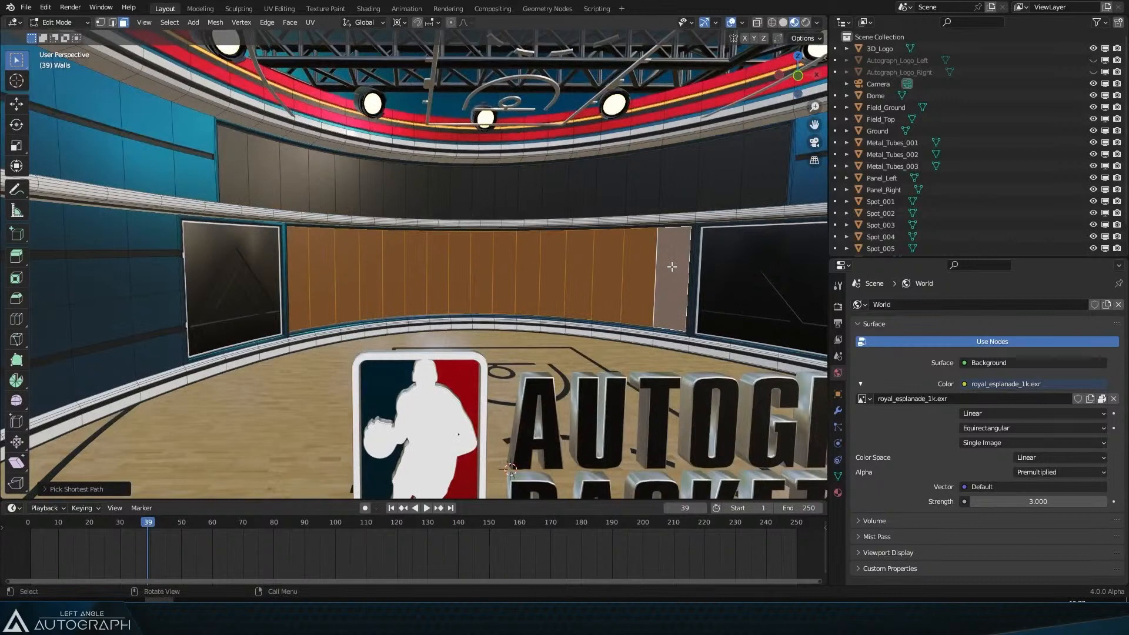
click(232, 165)
shift+click(766, 150)
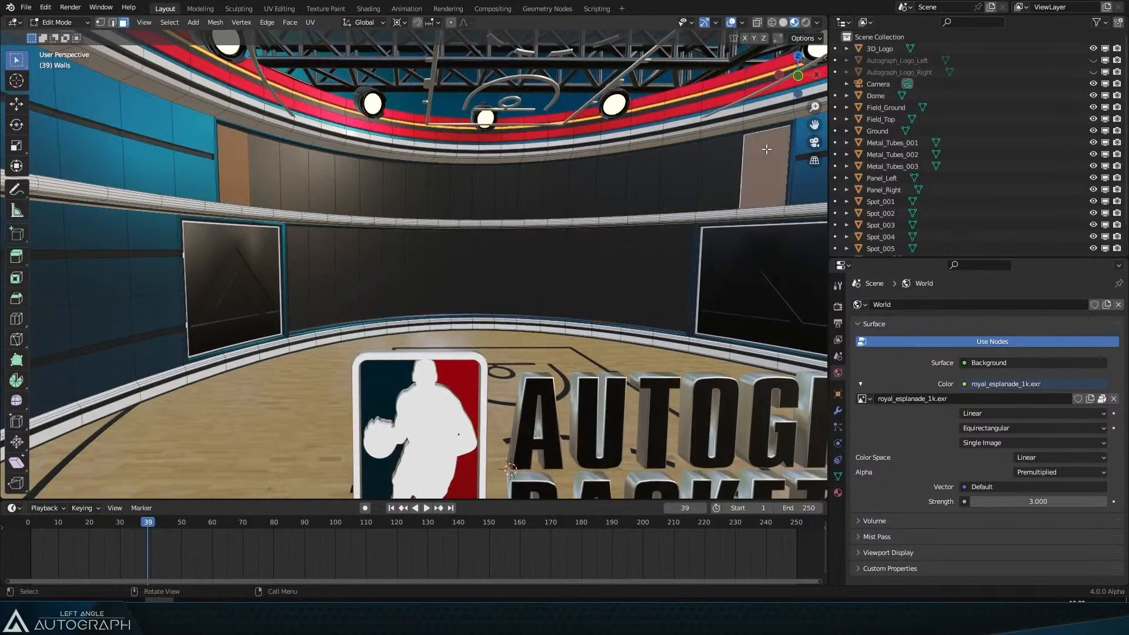
shift+click(237, 157)
ctrl+click(766, 181)
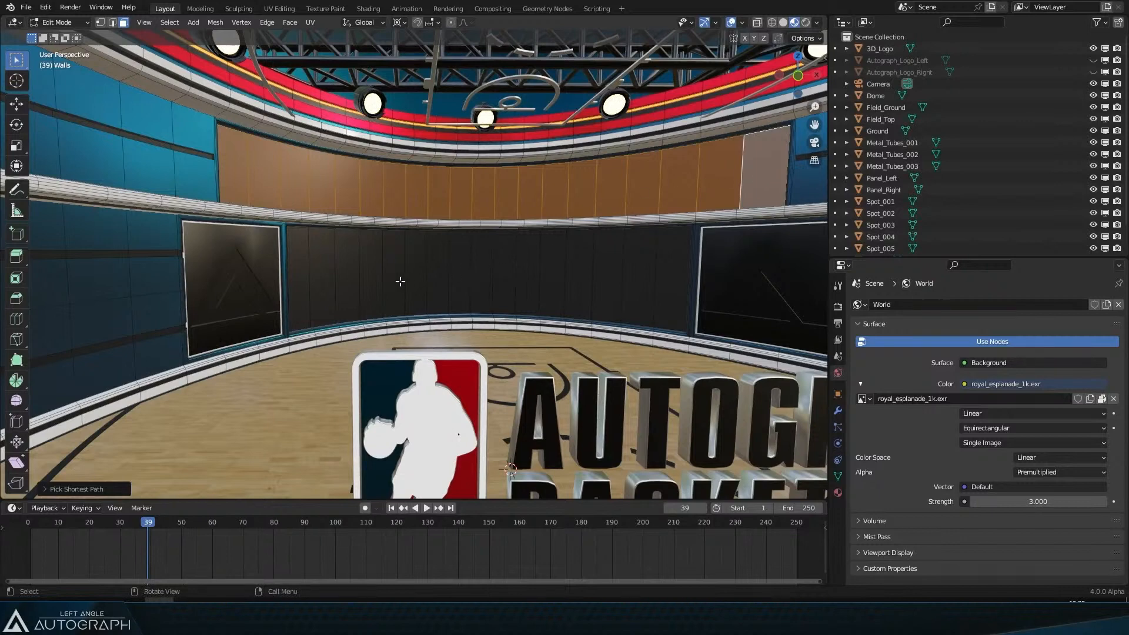
click(300, 273)
ctrl+click(657, 284)
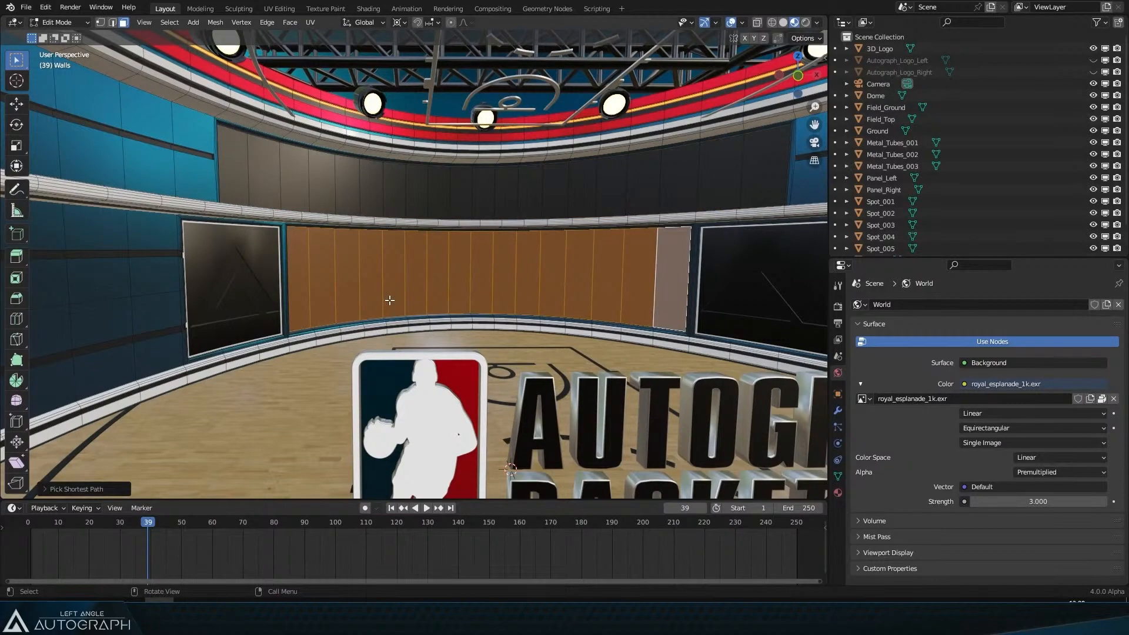
Step: Frame the logo again and leave Edit Mode on the walls
scroll(389, 300, down, 5)
drag(451, 355, 428, 332)
scroll(428, 331, up, 4)
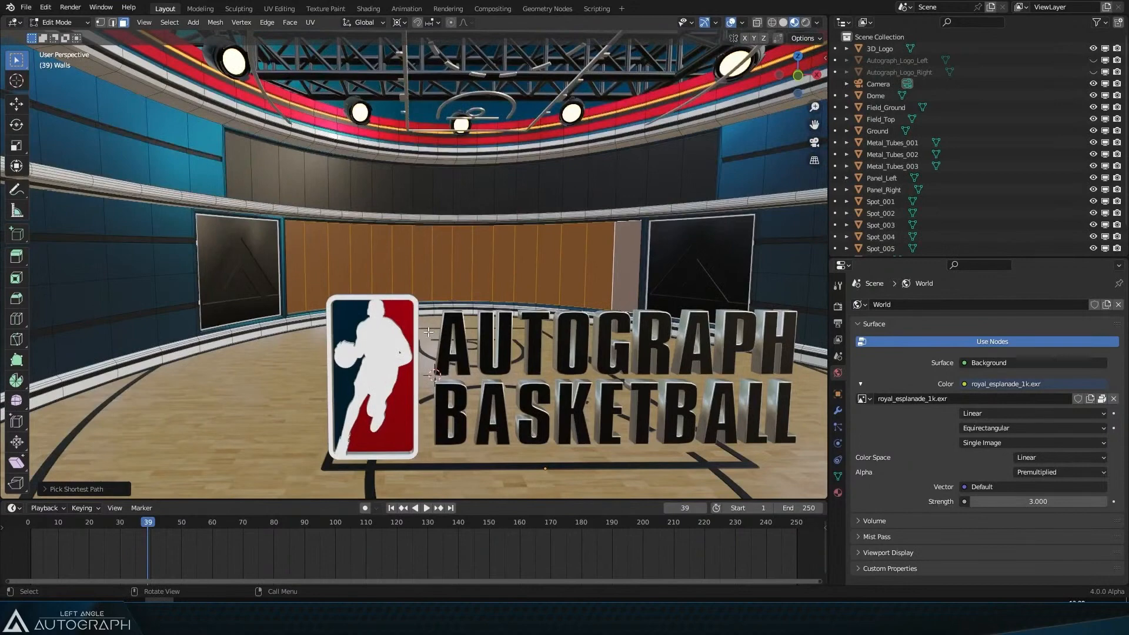
key(Tab)
click(27, 9)
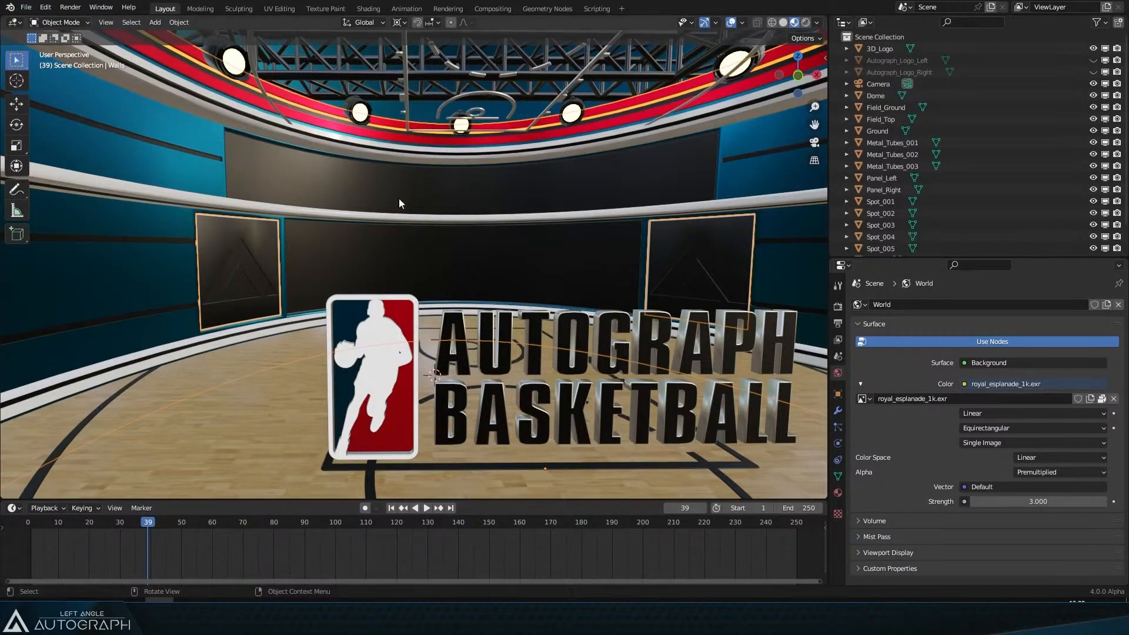
key(alt+Tab)
key(alt+Tab)
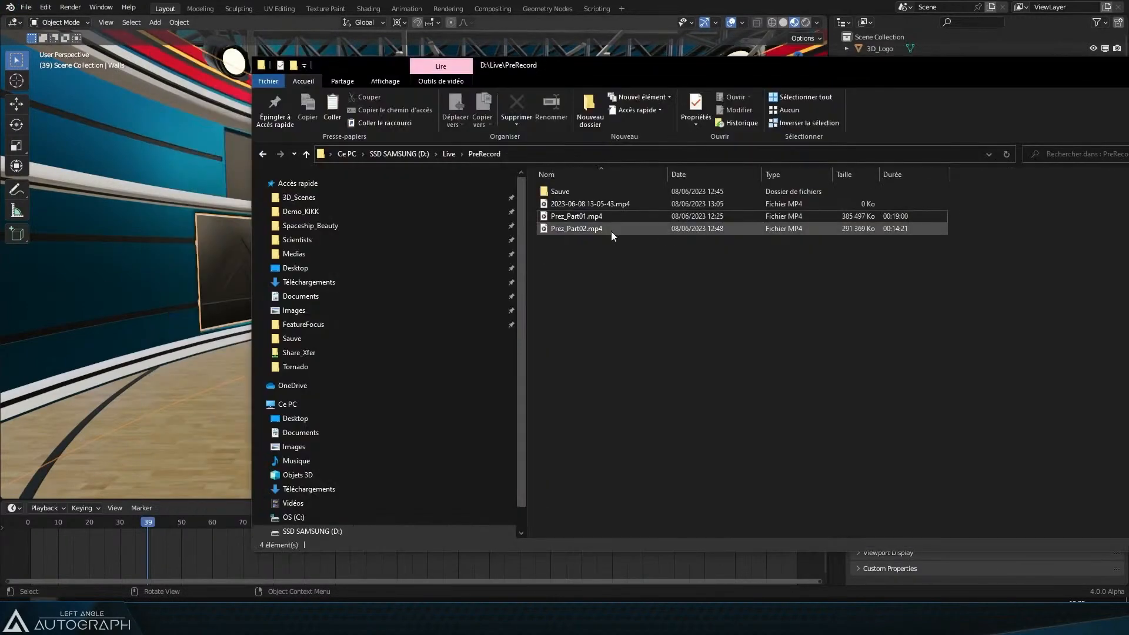
Step: Open the recent AB_Set_Only.blend file without saving changes
click(26, 8)
mouse_move(58, 67)
mouse_move(54, 44)
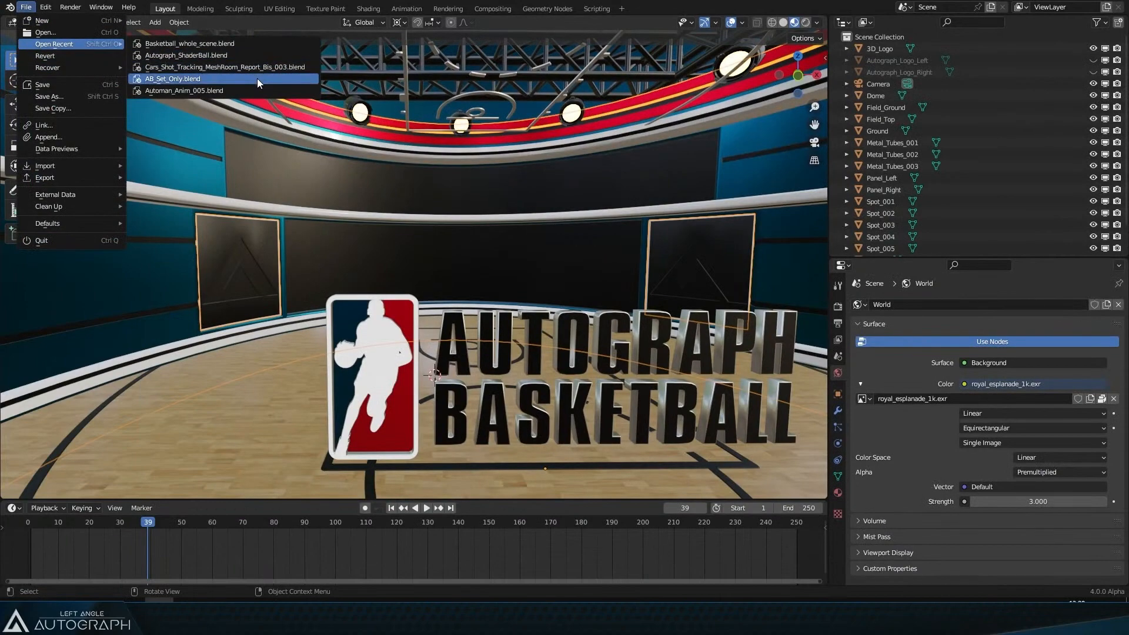
click(256, 79)
click(591, 326)
Step: Switch back to Autograph and open the recent Basketball_NOR.agp project, declining its auto-save
scroll(477, 302, down, 6)
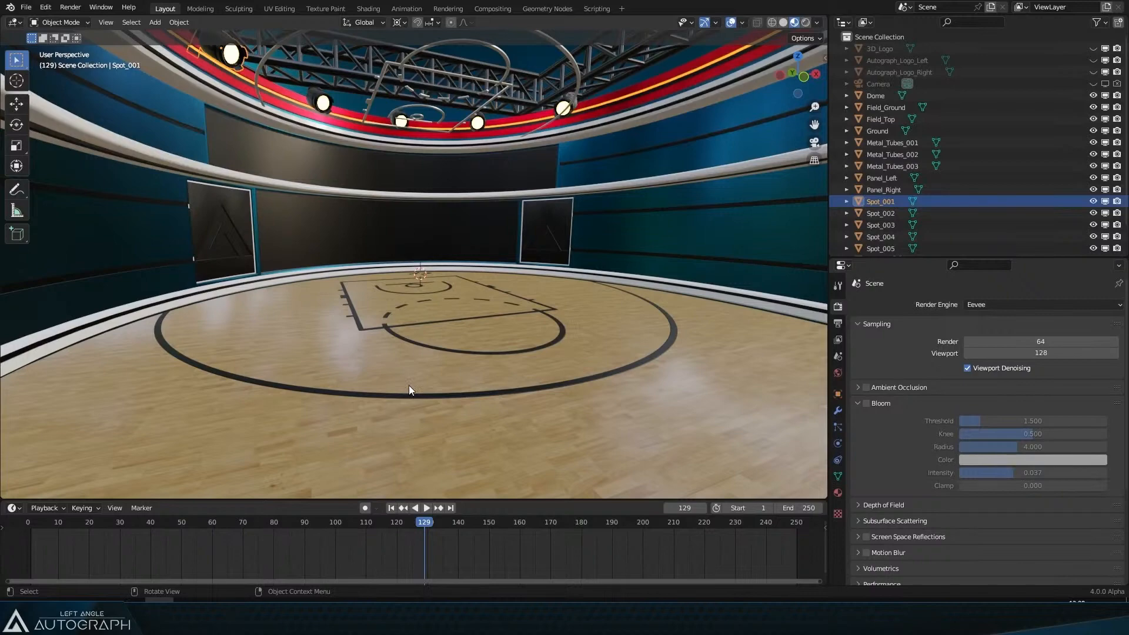
click(189, 609)
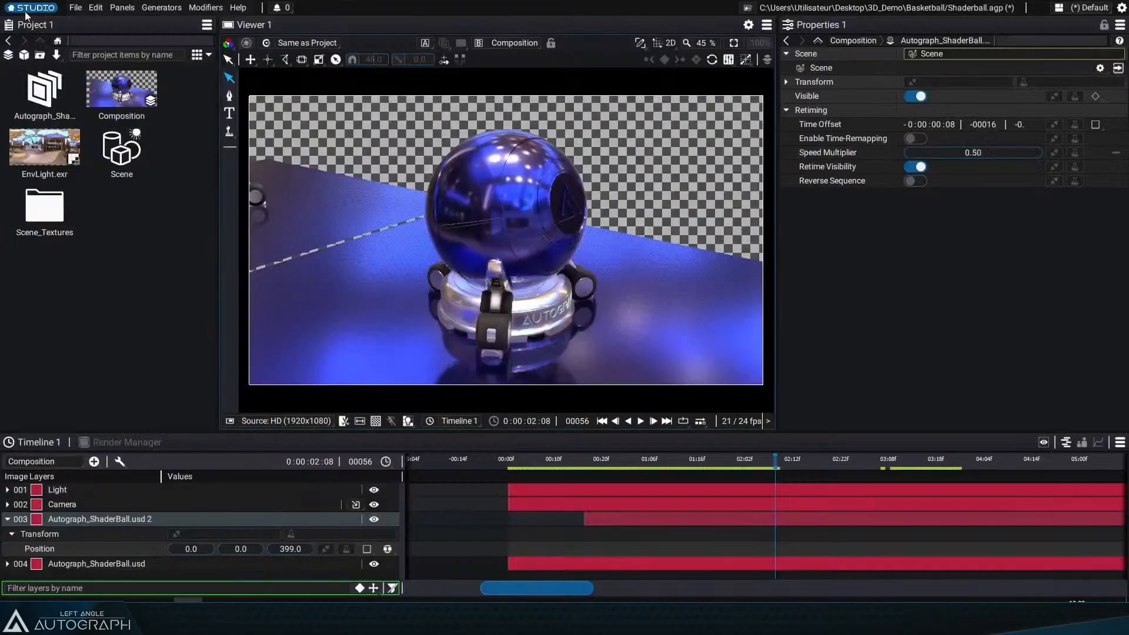
click(29, 7)
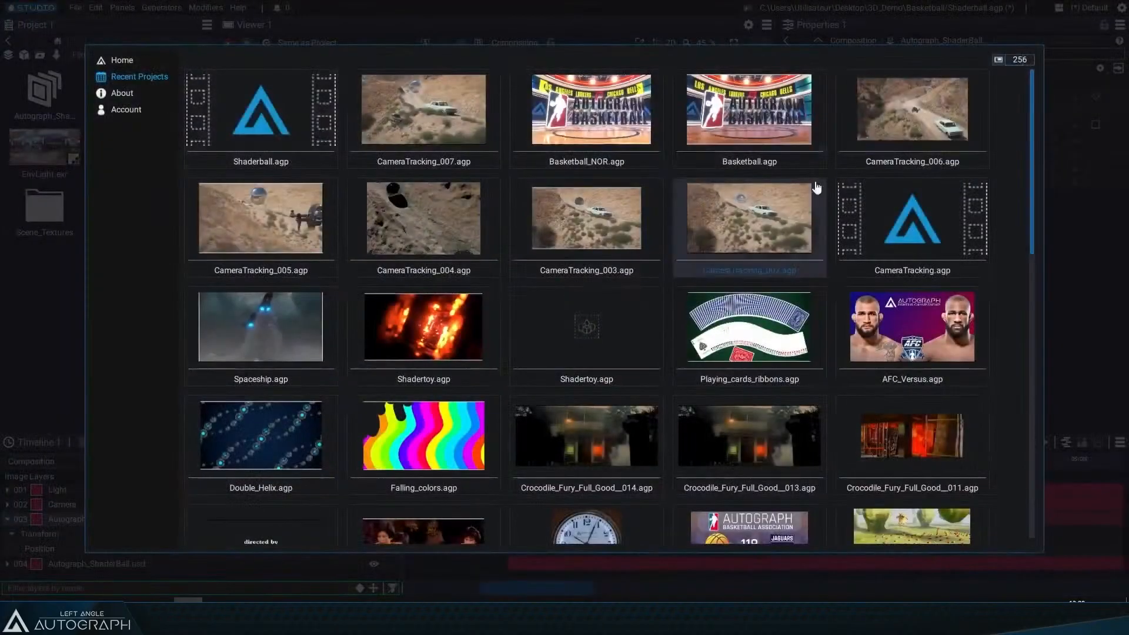
click(607, 117)
click(583, 309)
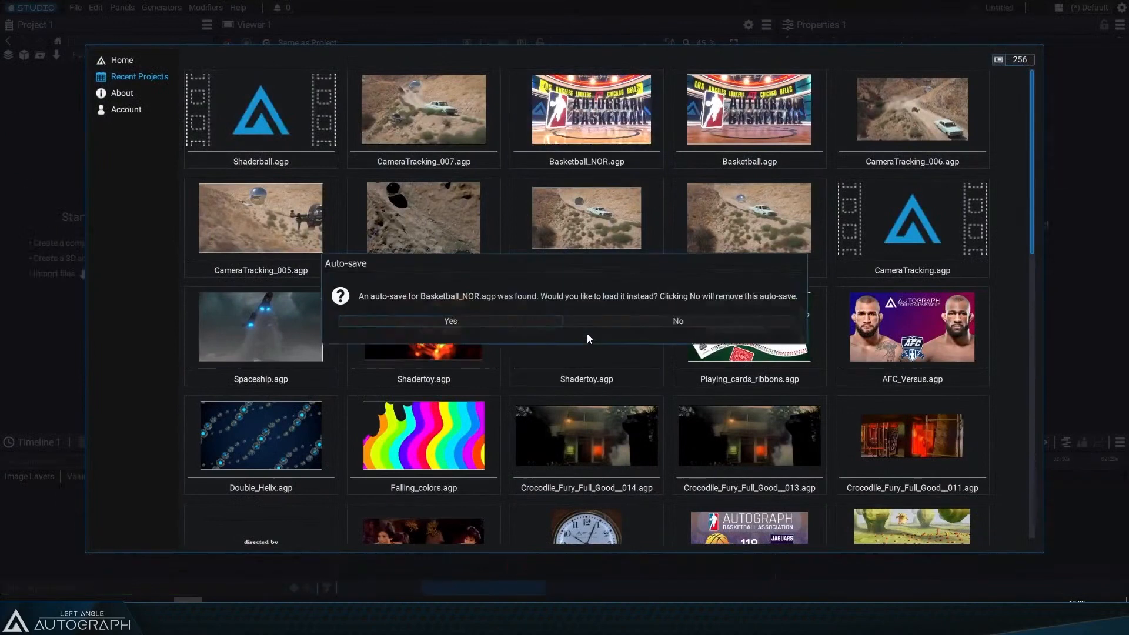
click(619, 323)
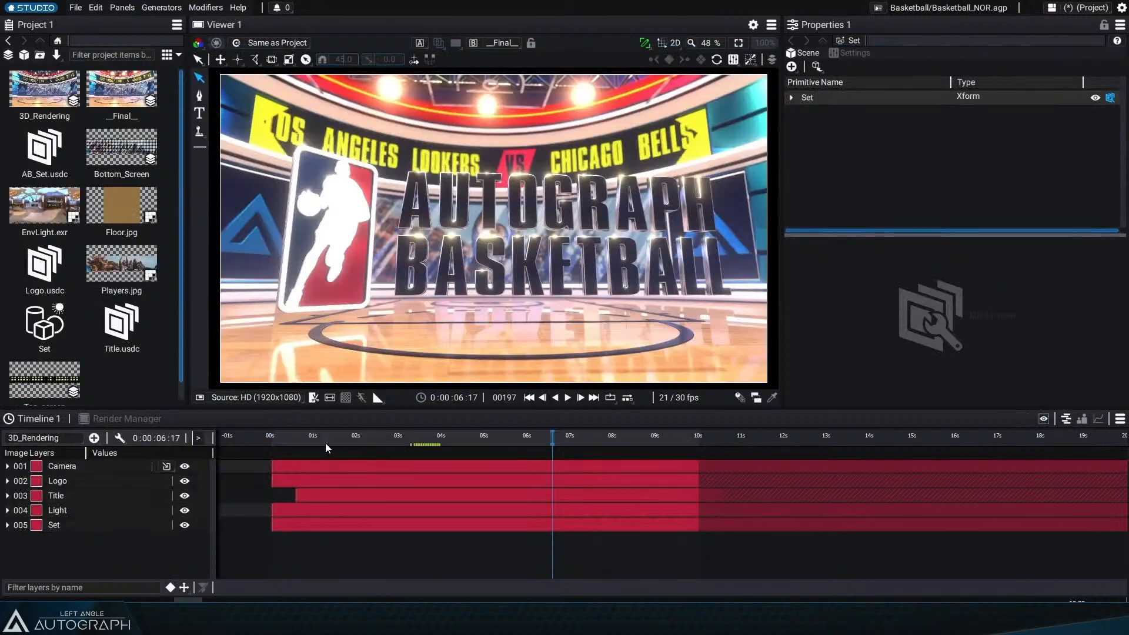
Step: Scrub the 3D_Rendering timeline, then open Logo.usdc in the viewer and orbit around the logo
drag(328, 444, 614, 444)
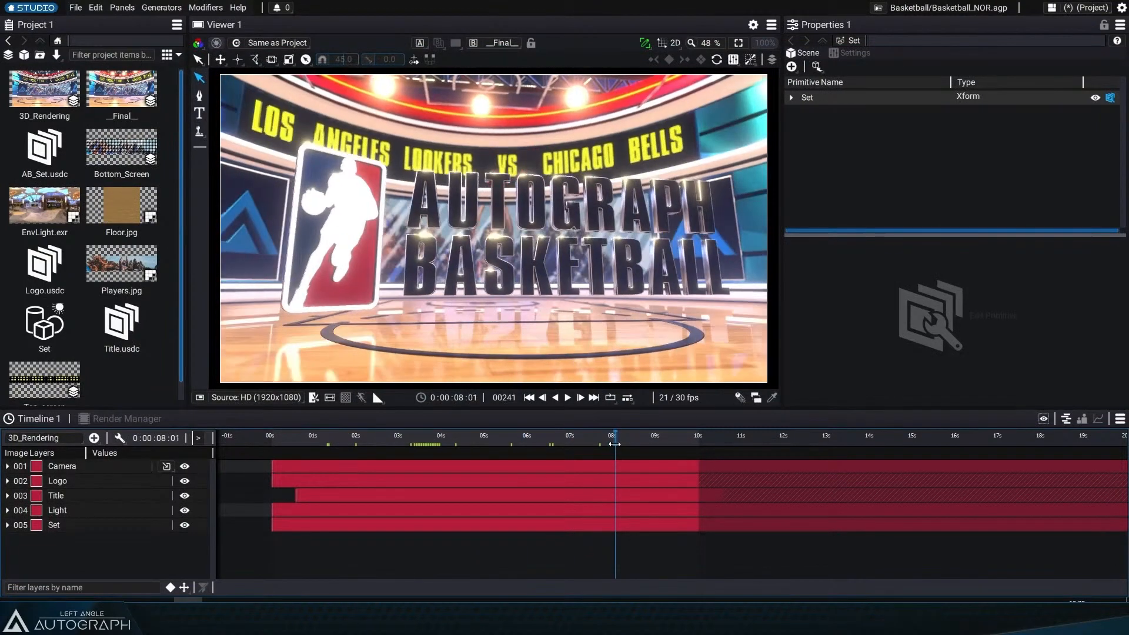
click(57, 278)
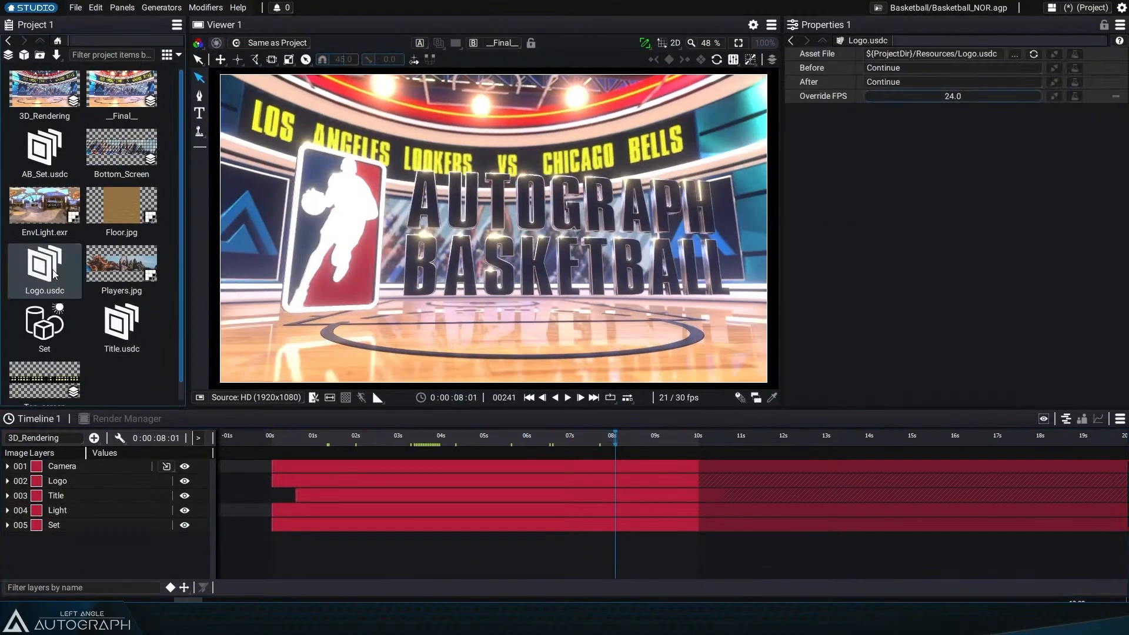
double_click(54, 274)
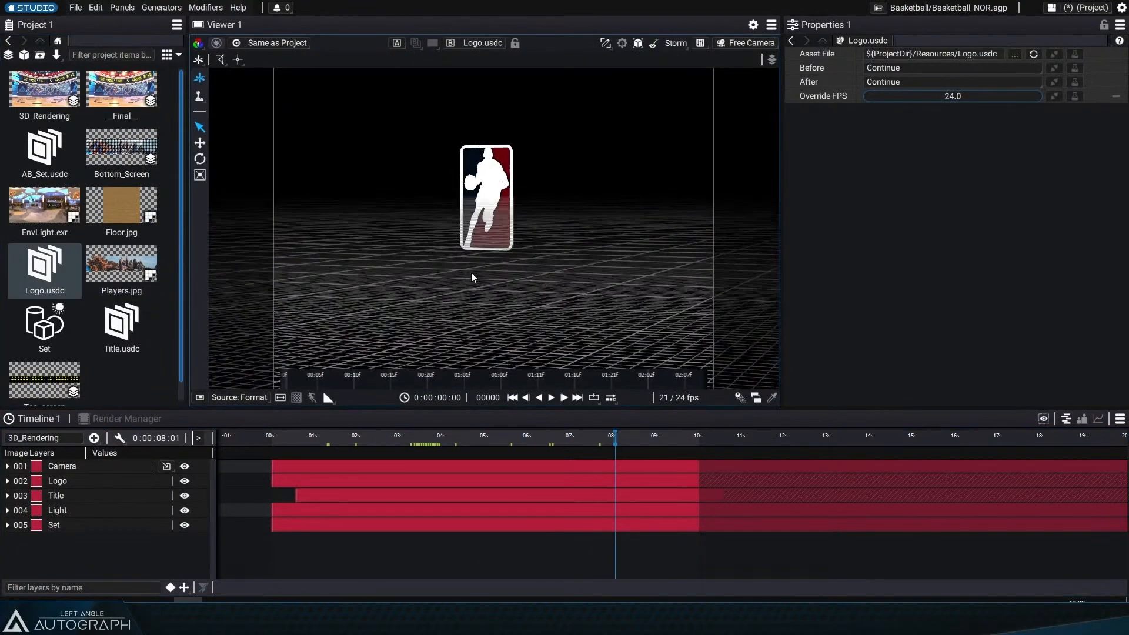
scroll(471, 277, up, 3)
drag(471, 277, 493, 250)
scroll(493, 250, up, 2)
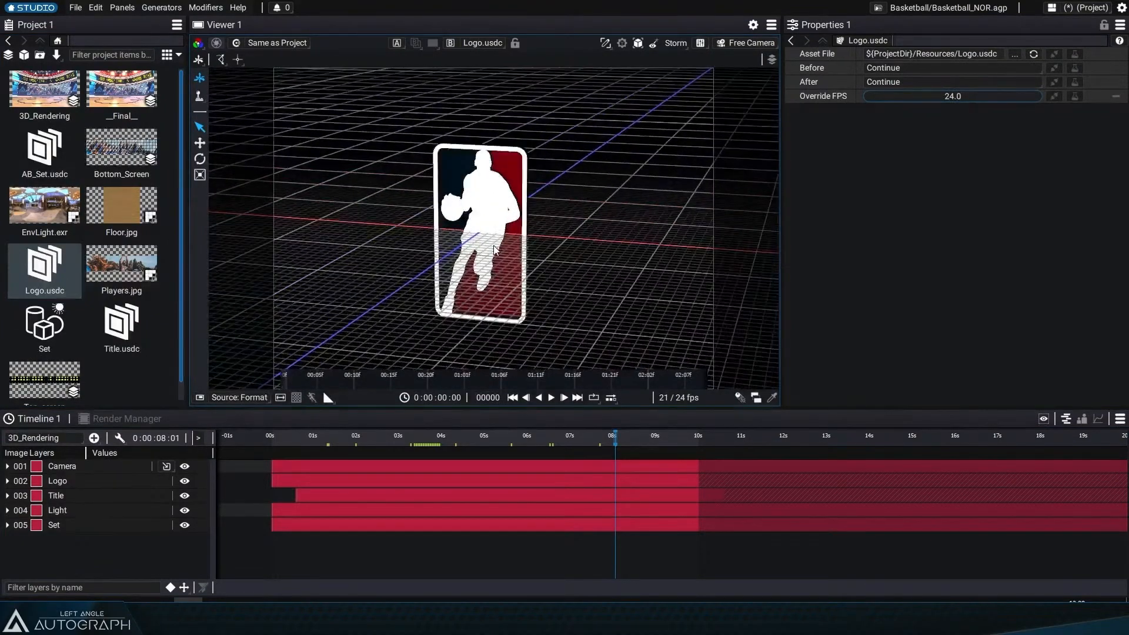
Step: Orbit the logo once more, preview Title.usdc in the viewer, and widen the project panel
drag(404, 297, 472, 295)
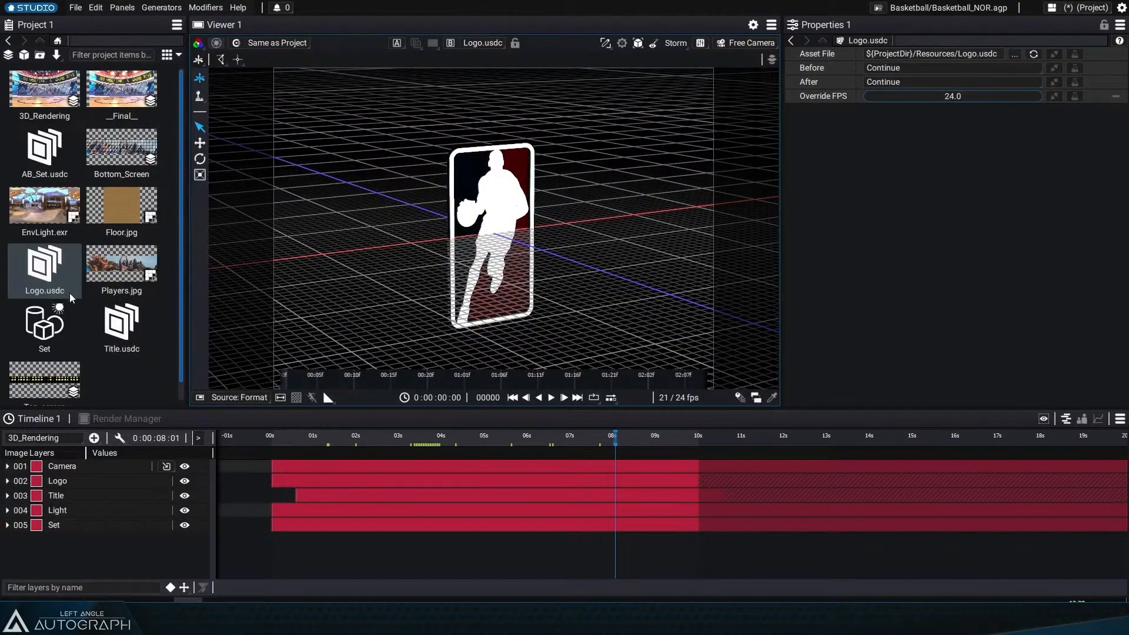
click(121, 326)
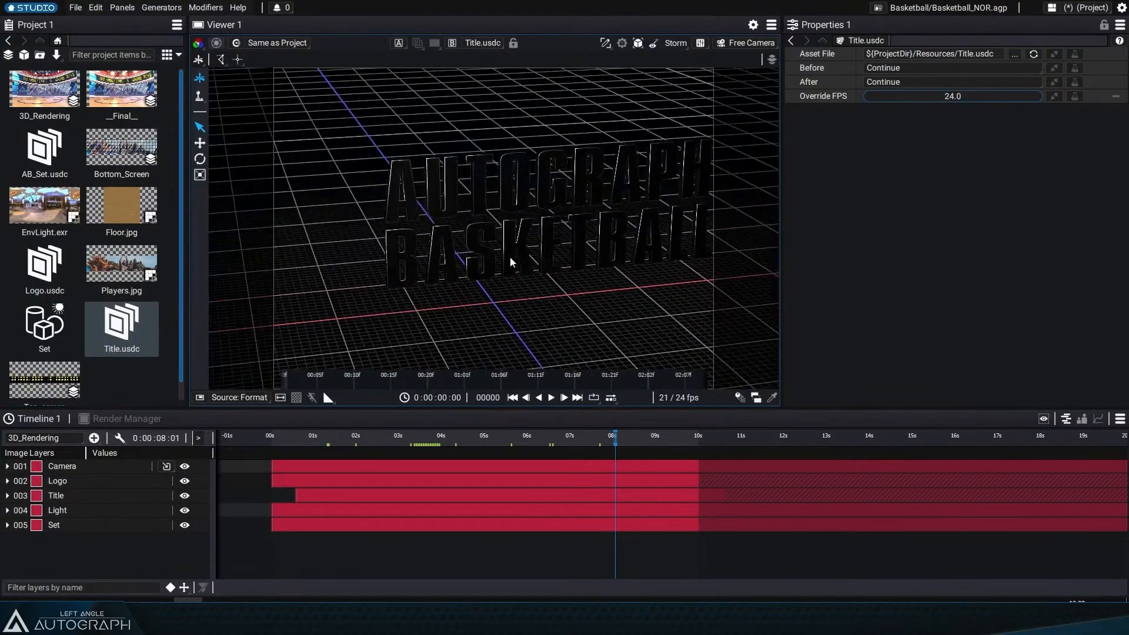
drag(185, 199, 254, 196)
Step: Open AB_Set.usdc in the viewer, zoom in, and set the free camera's focal length to 15 mm
click(198, 94)
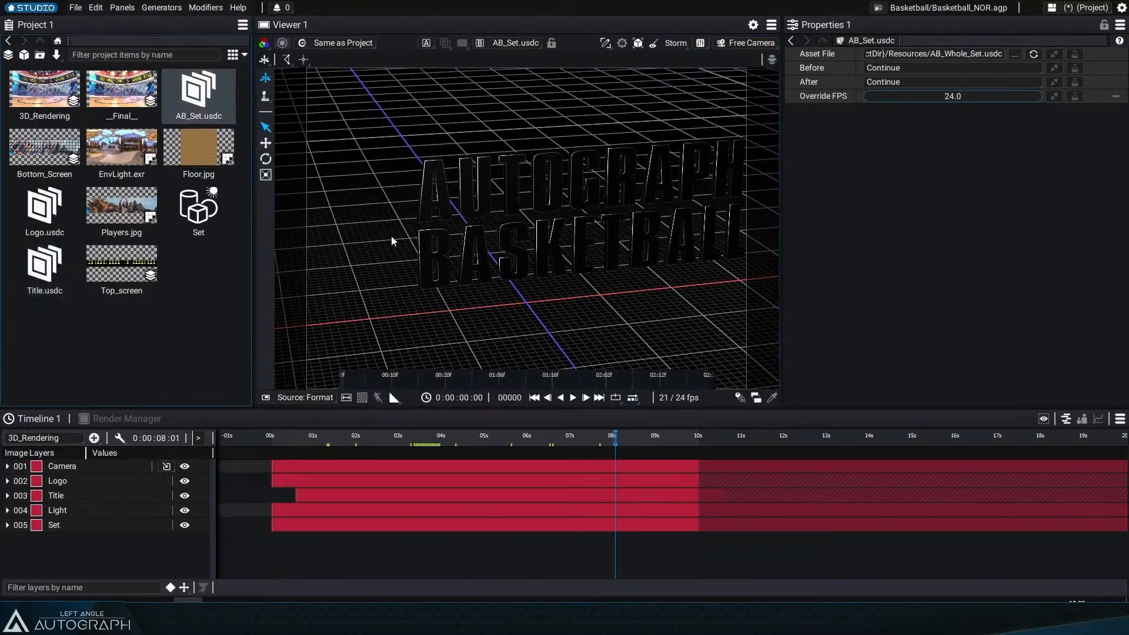
scroll(555, 282, down, 8)
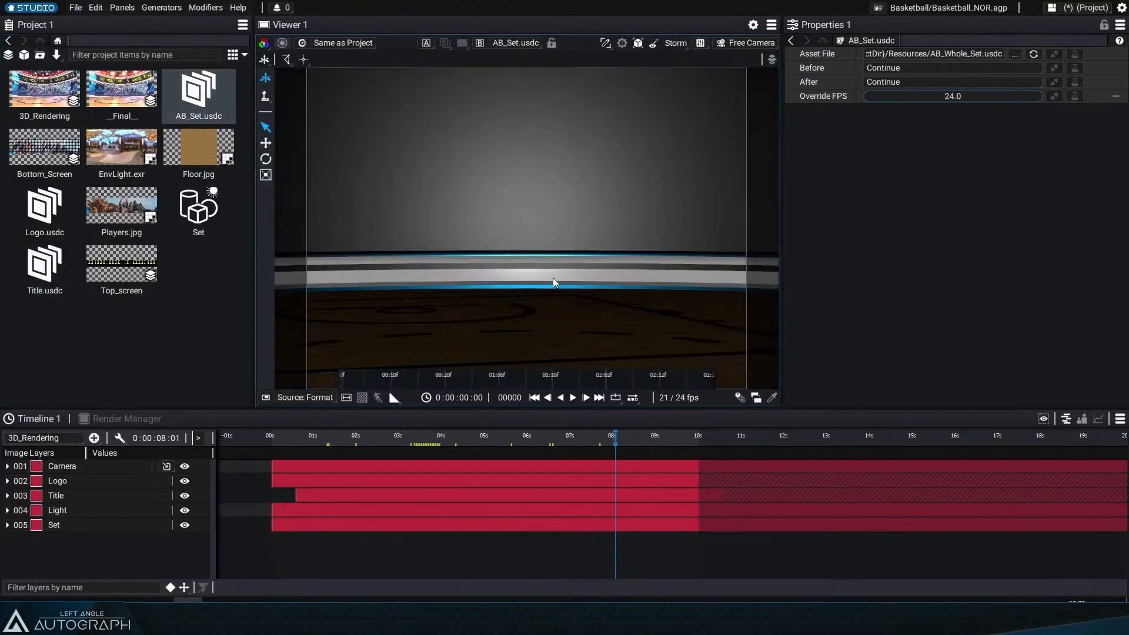
click(759, 44)
click(762, 135)
text(15)
key(Return)
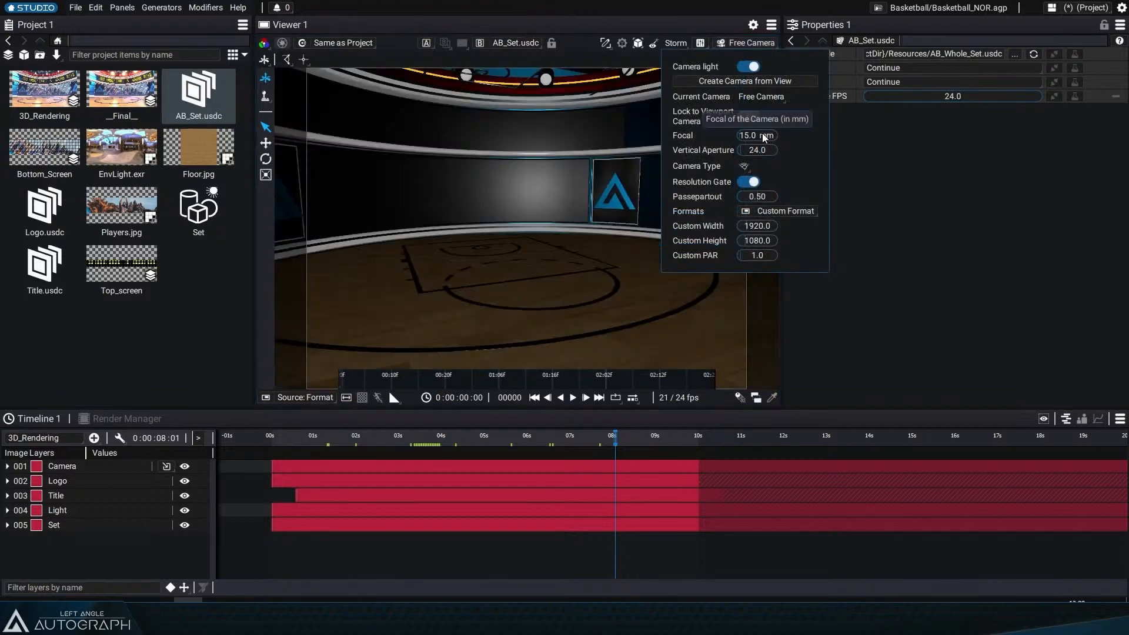
Step: Resize the project and viewer panels and orbit down over the basketball court in the set
drag(540, 255, 529, 241)
drag(253, 188, 184, 189)
drag(777, 144, 837, 148)
drag(601, 234, 559, 282)
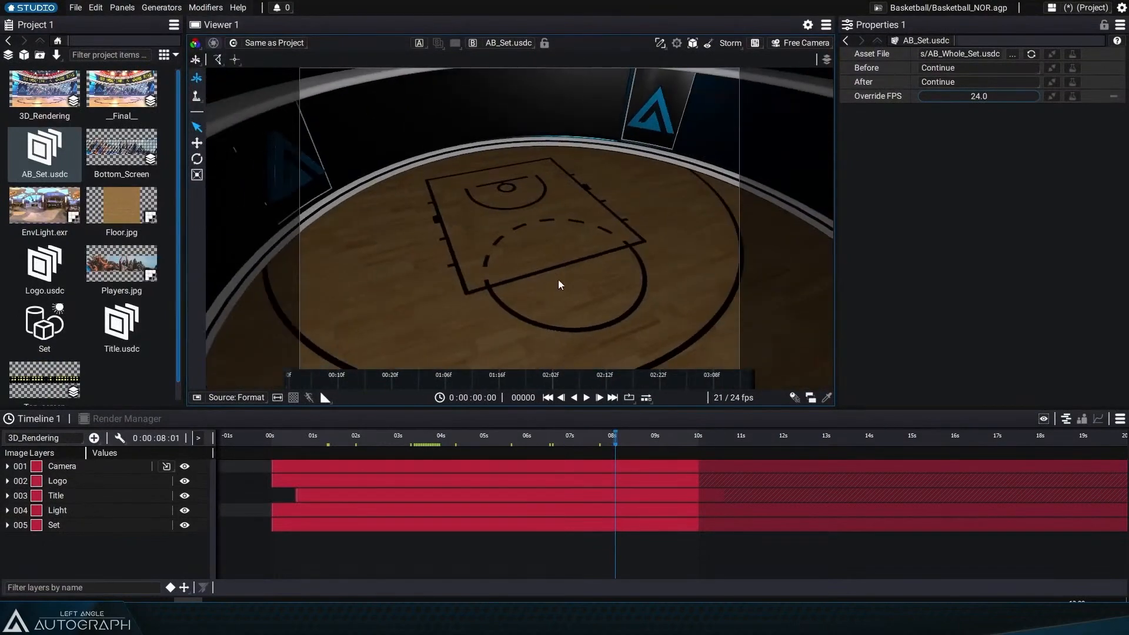
Step: Open the 3D_Rendering composition, scrub its timeline, and inspect the Set, Title, Logo, Light and Camera layers
double_click(44, 91)
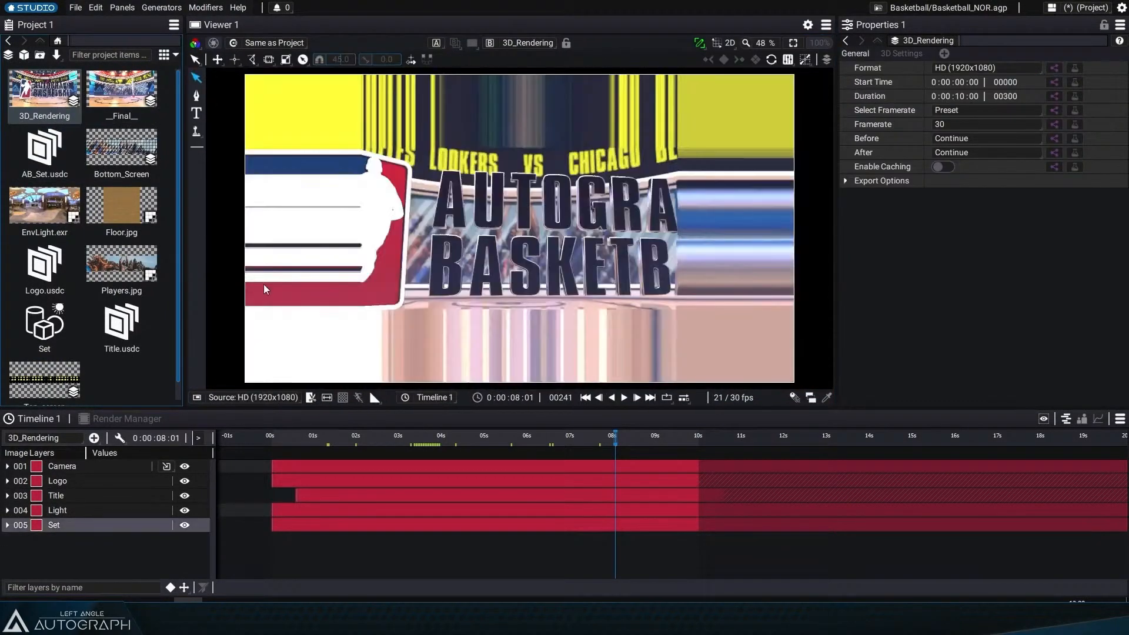
drag(304, 442, 581, 440)
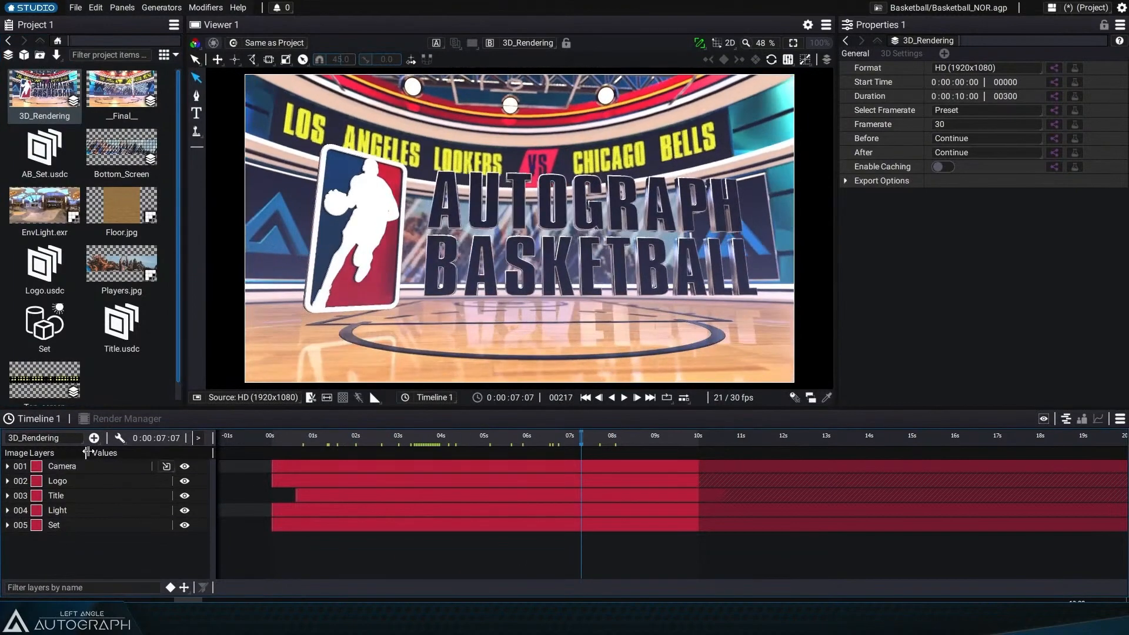
drag(86, 452, 139, 452)
click(58, 523)
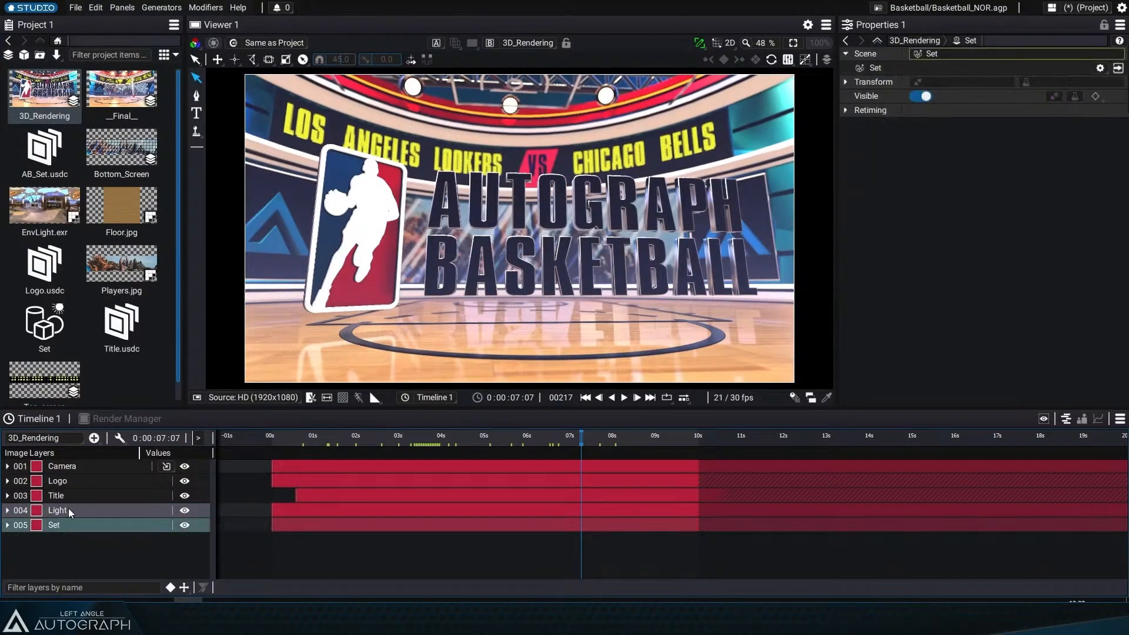
click(70, 496)
click(72, 483)
click(69, 511)
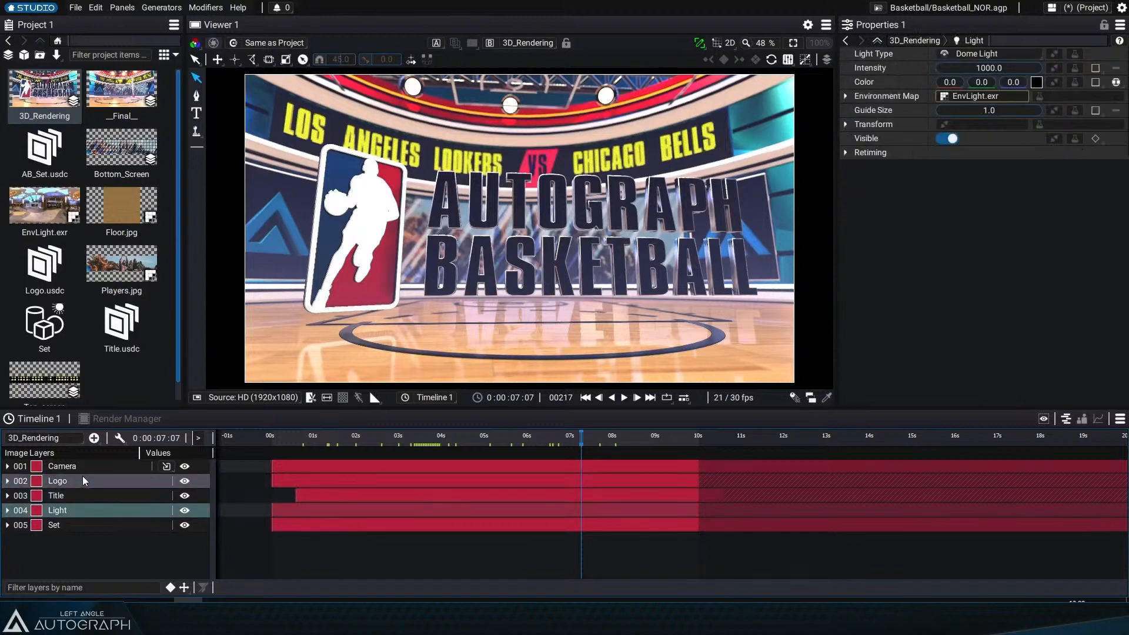
click(82, 468)
drag(214, 436, 315, 436)
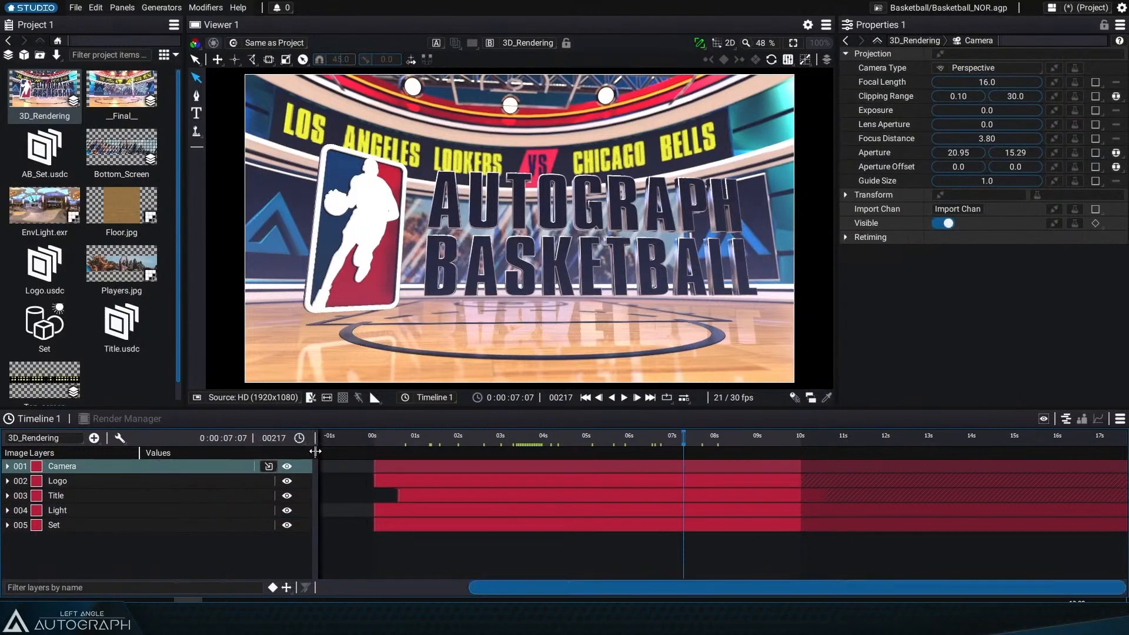
Step: Reveal the Title layer's animated position channels and try an x position of 4.0, then undo it
click(80, 499)
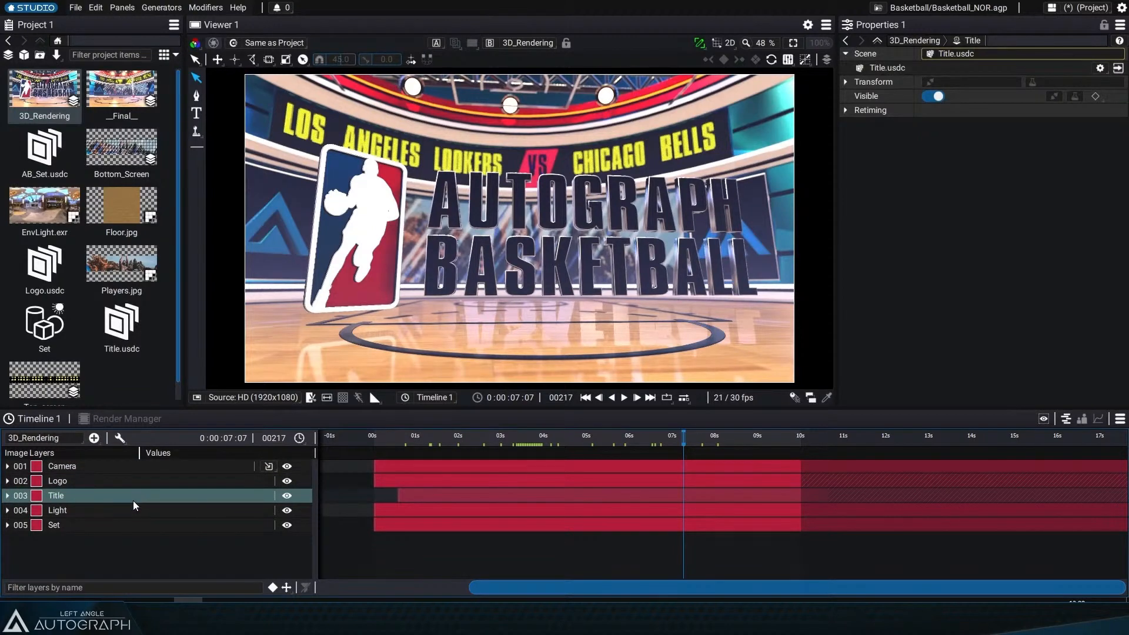
key(u)
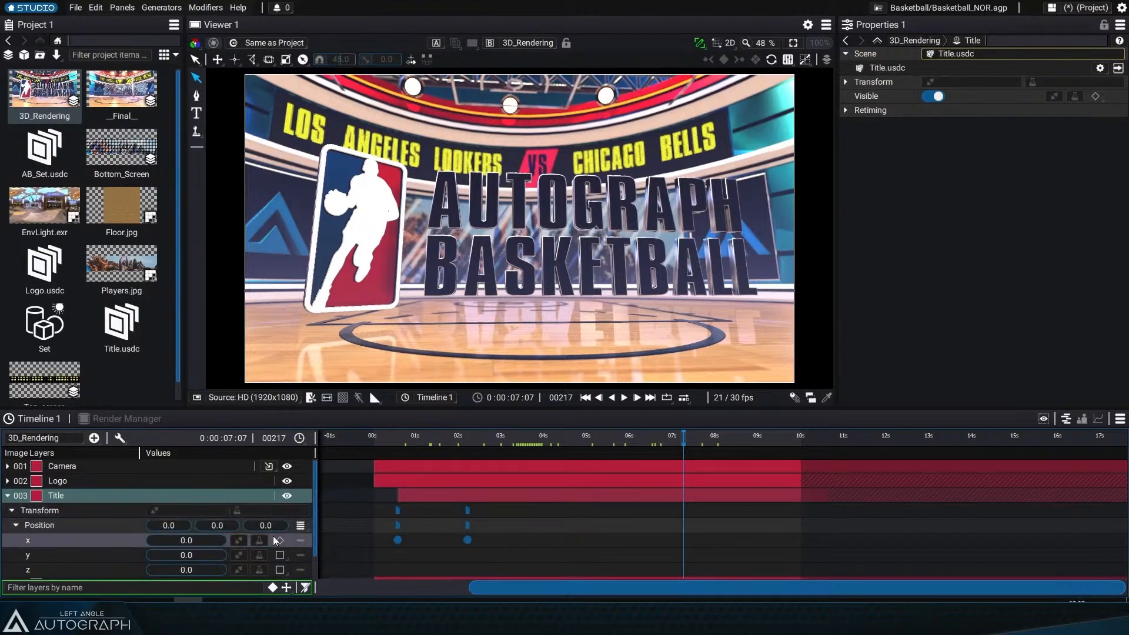
drag(183, 524, 206, 525)
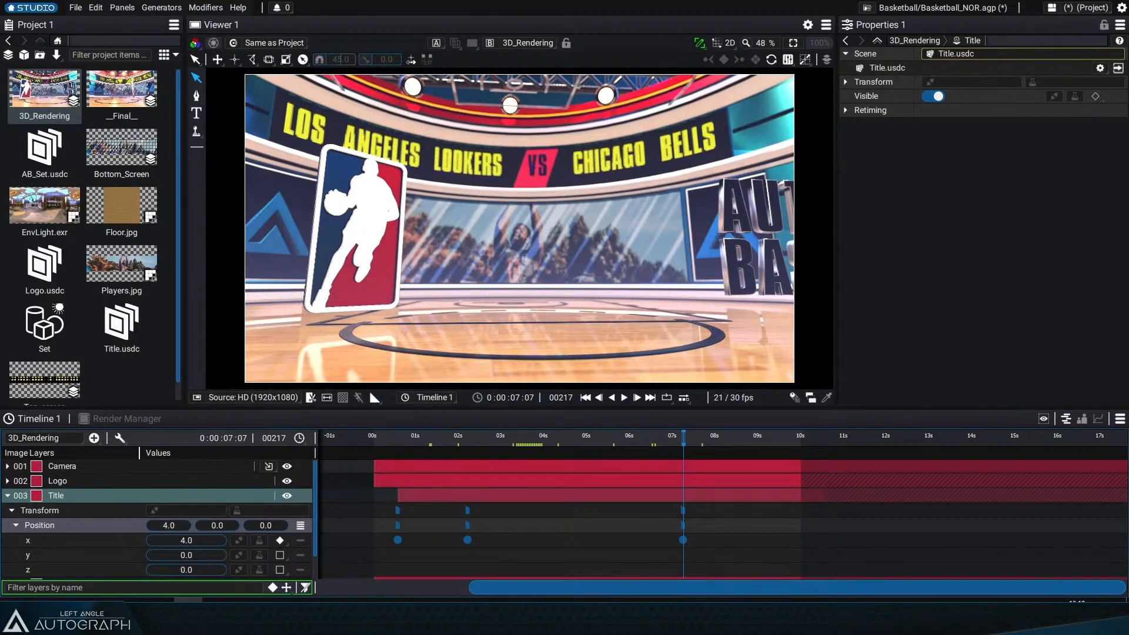
key(ctrl+z)
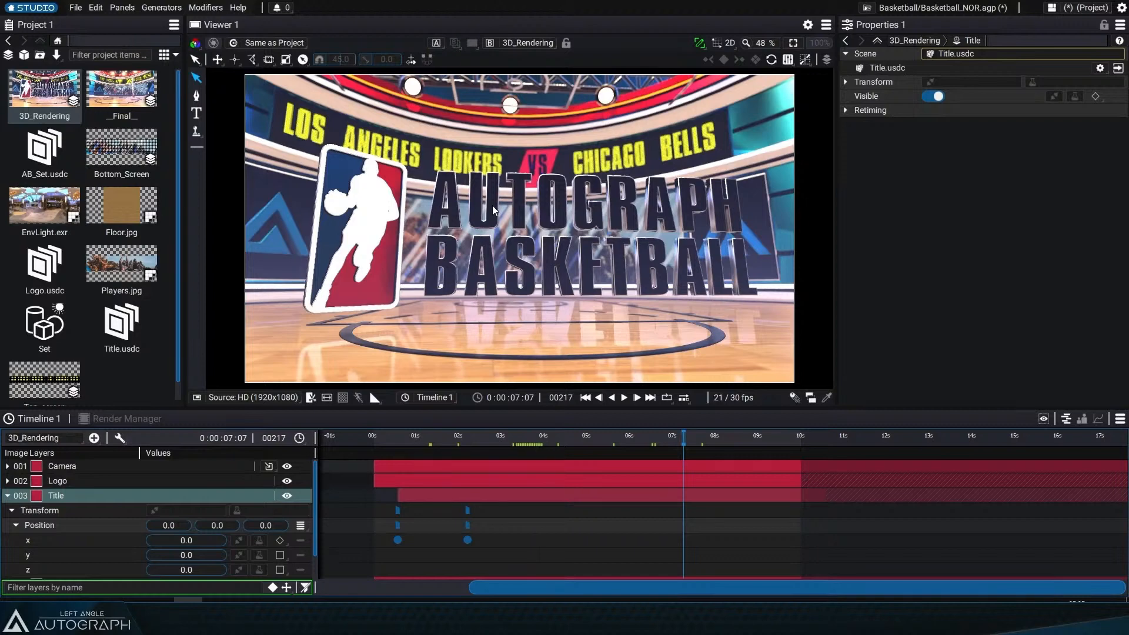
Step: Scrub the timeline back near the start and hide the Title layer
drag(651, 438, 436, 438)
click(287, 495)
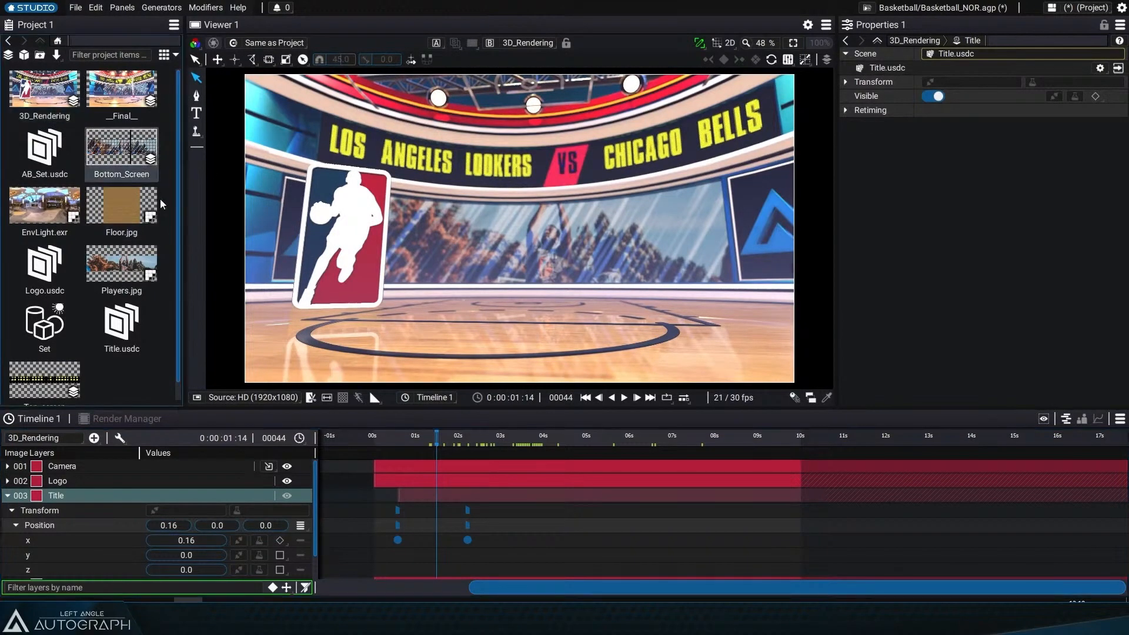
Step: Open the Bottom_Screen composition, toggle solo on Screen_Test.jpg, and hide the Grid, Mosaic and Noise layers
double_click(121, 150)
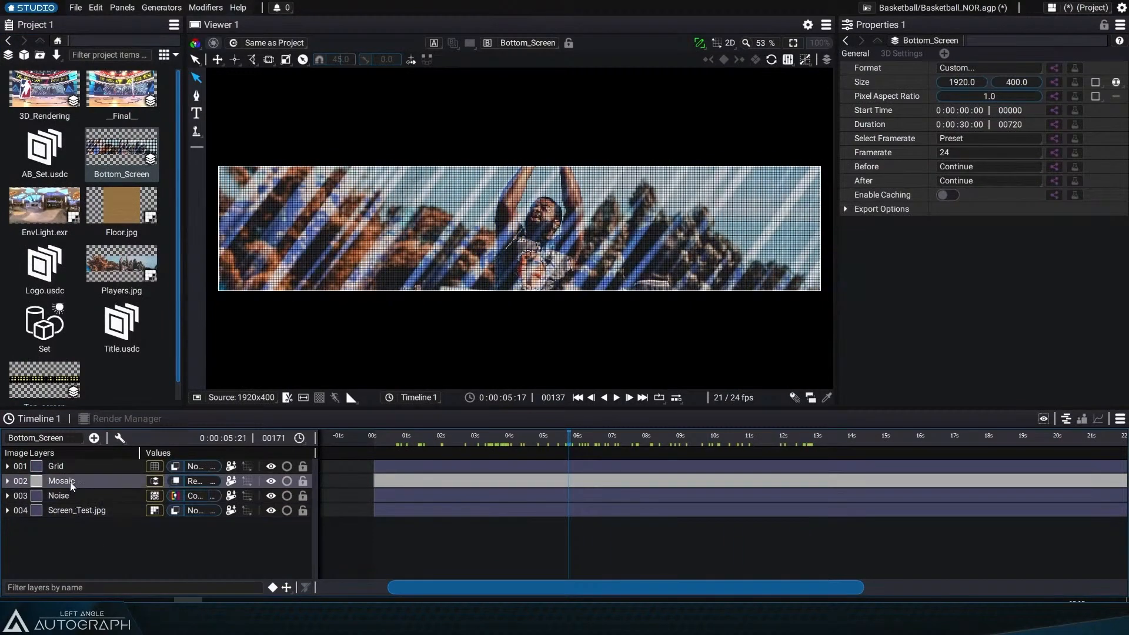
click(287, 510)
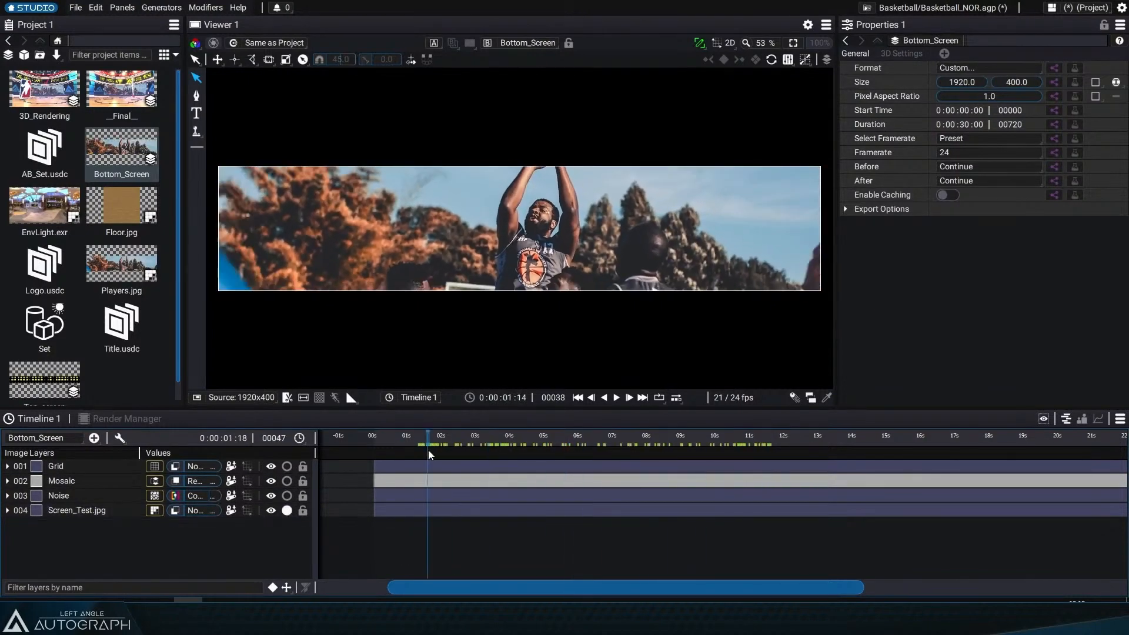
click(287, 510)
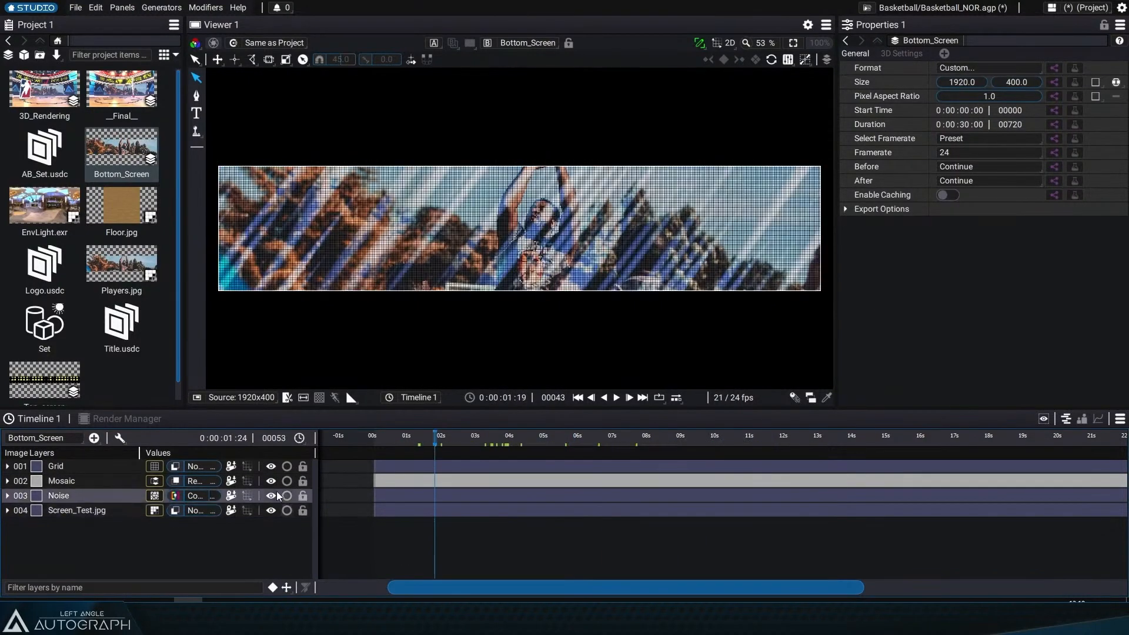
click(270, 466)
click(271, 481)
click(270, 496)
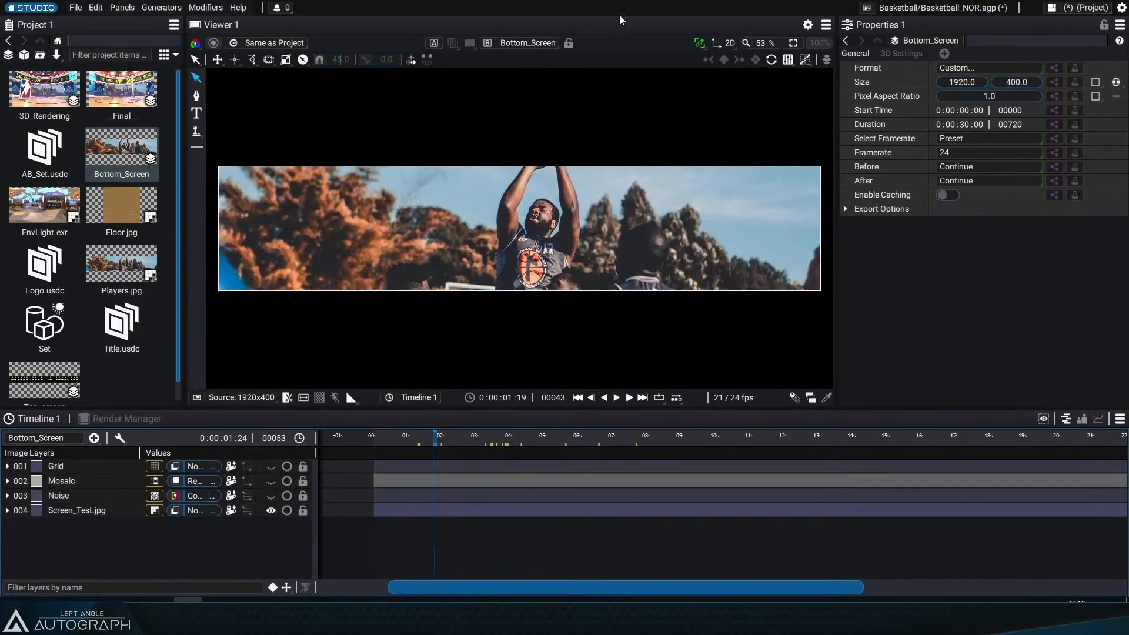
Step: Show the __Final__ composition in the viewer, scrub to about 5 seconds, and lock the viewer to it
click(527, 43)
click(505, 123)
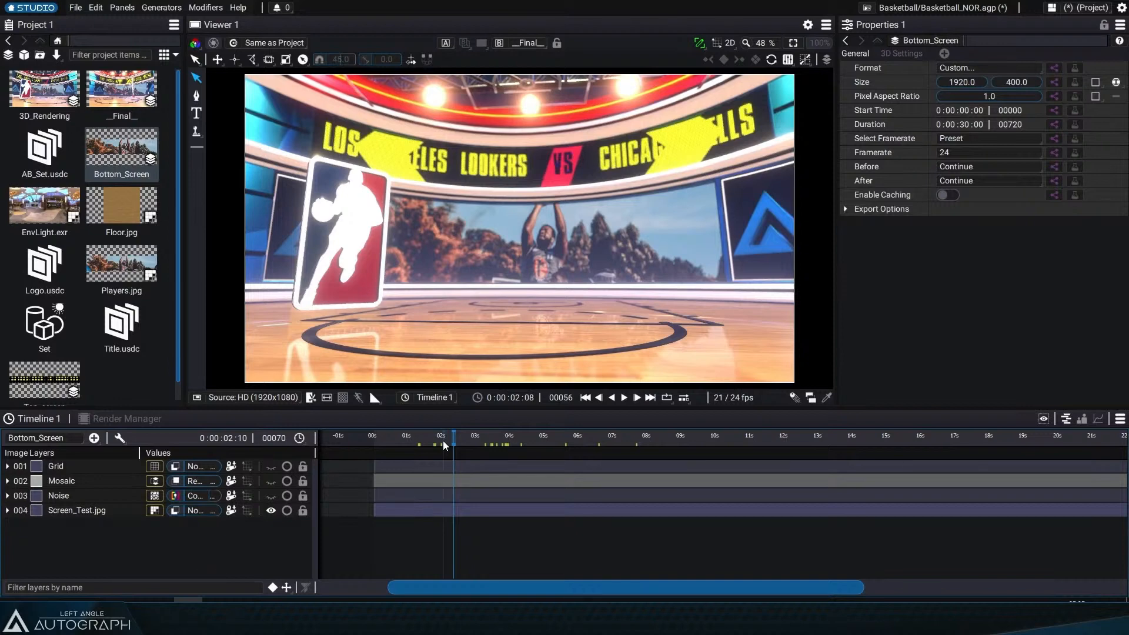
drag(459, 439, 558, 439)
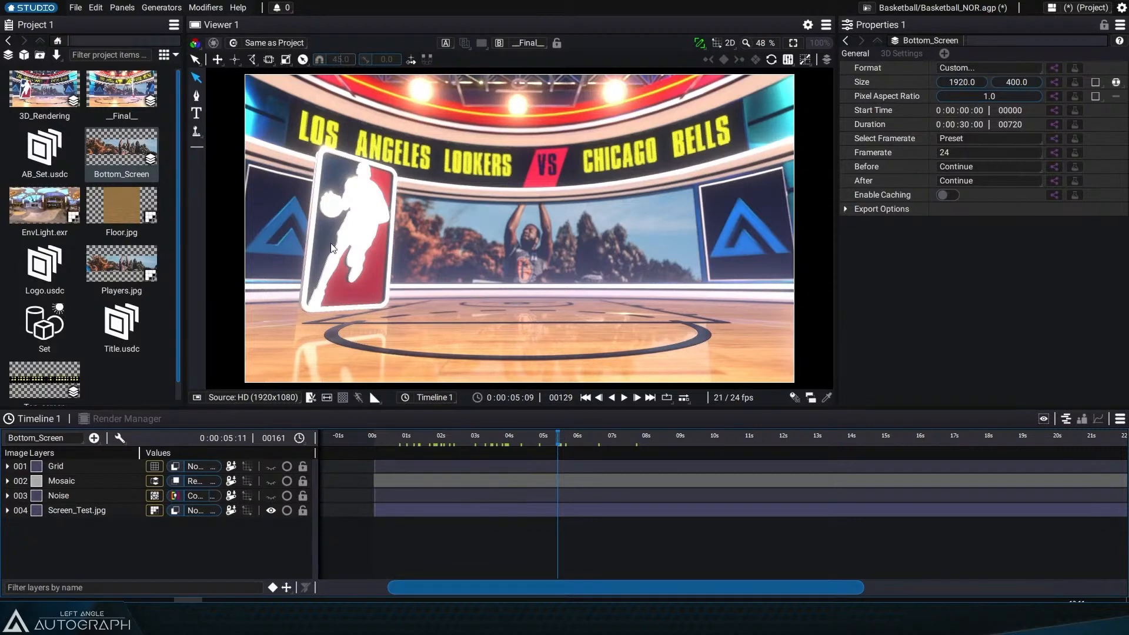
click(557, 44)
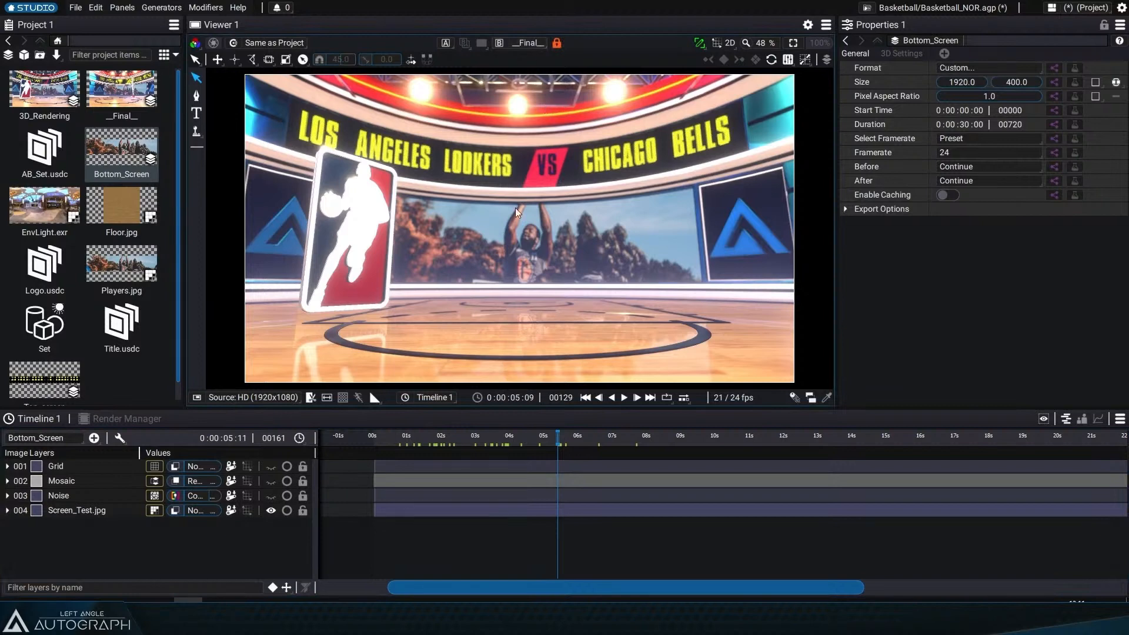
Step: Add a Circle generator layer to the Bottom_Screen composition
click(59, 440)
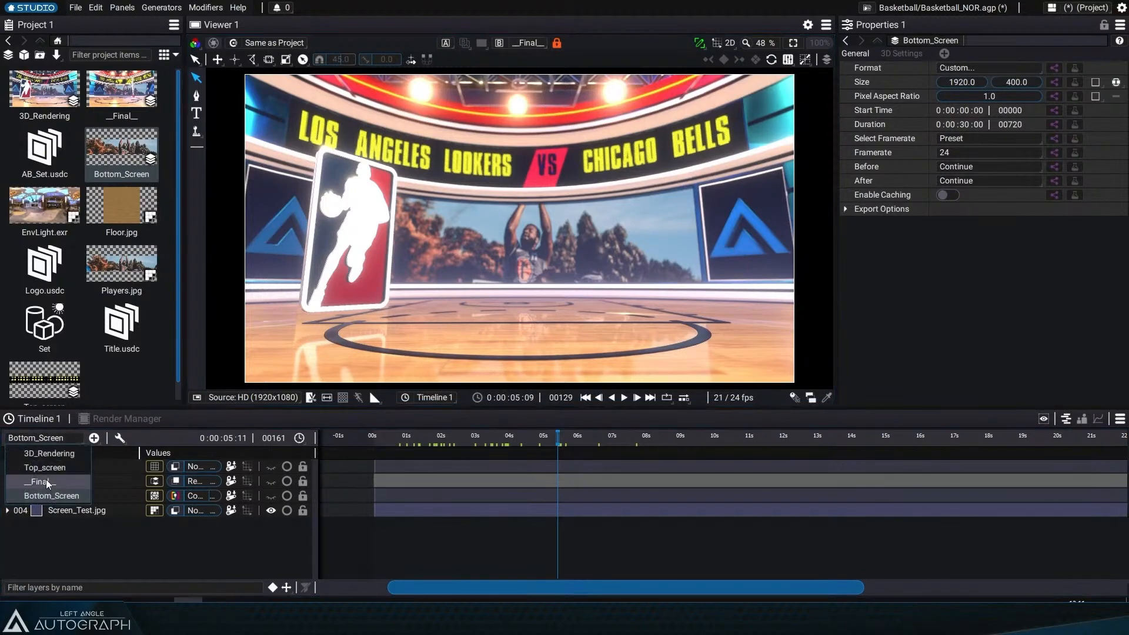
click(57, 496)
right_click(147, 463)
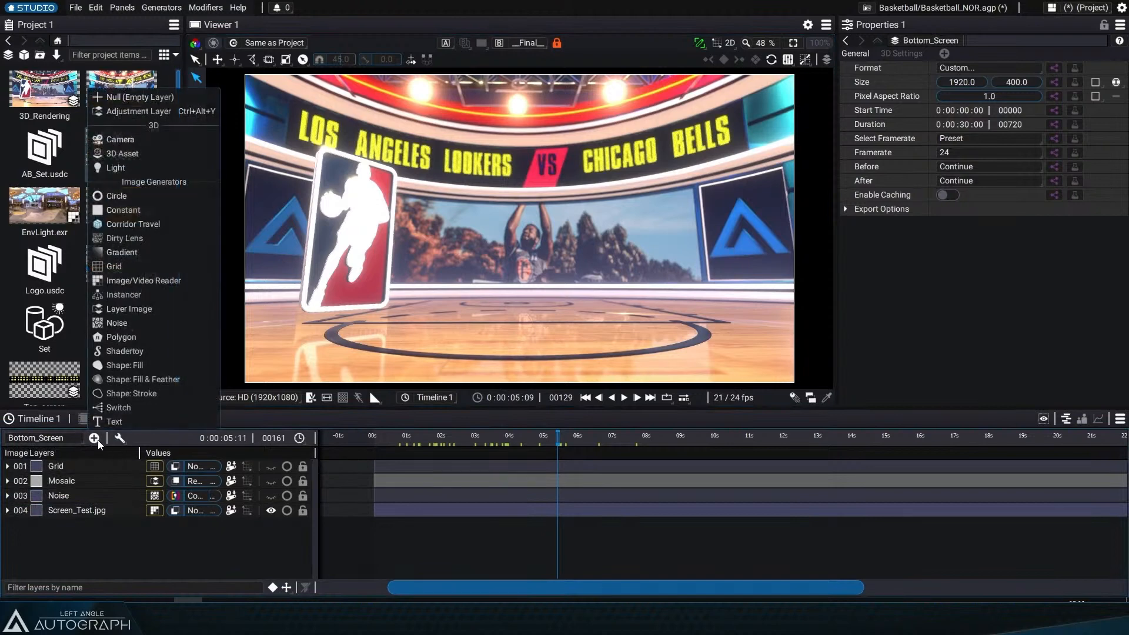
click(160, 201)
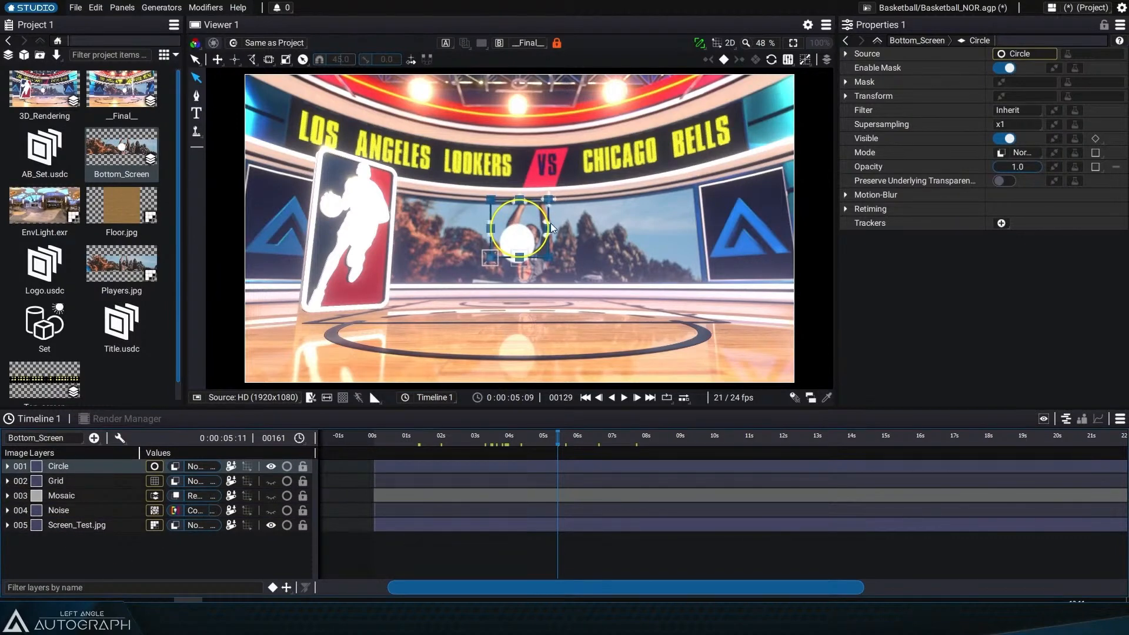
Step: Try moving the circle around the bottom screen, also from the Bottom_Screen view in the viewer
drag(542, 225, 646, 188)
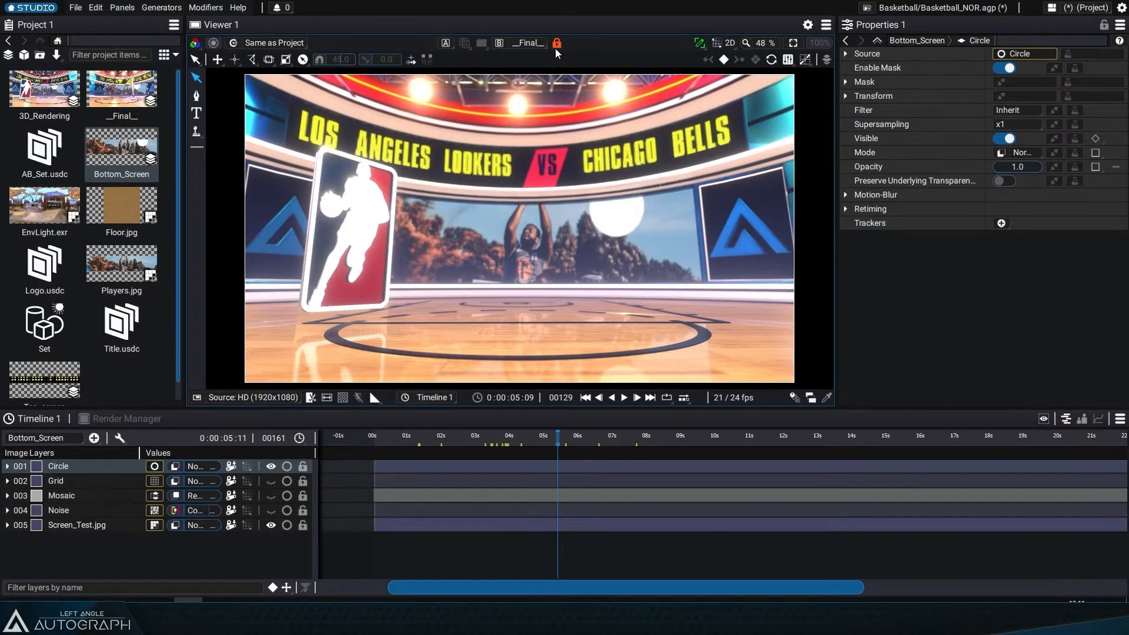
click(532, 43)
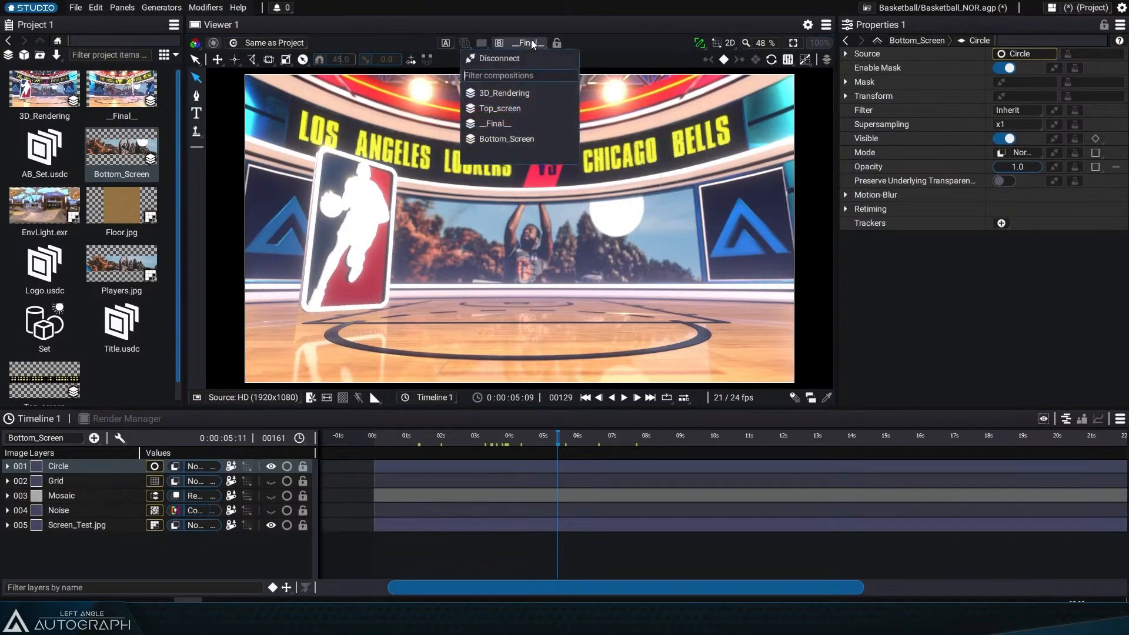
click(509, 138)
drag(723, 174, 410, 230)
drag(385, 182, 570, 189)
Step: Switch the viewer back to __Final__, drag the circle left of the player, and lock the viewer
click(524, 42)
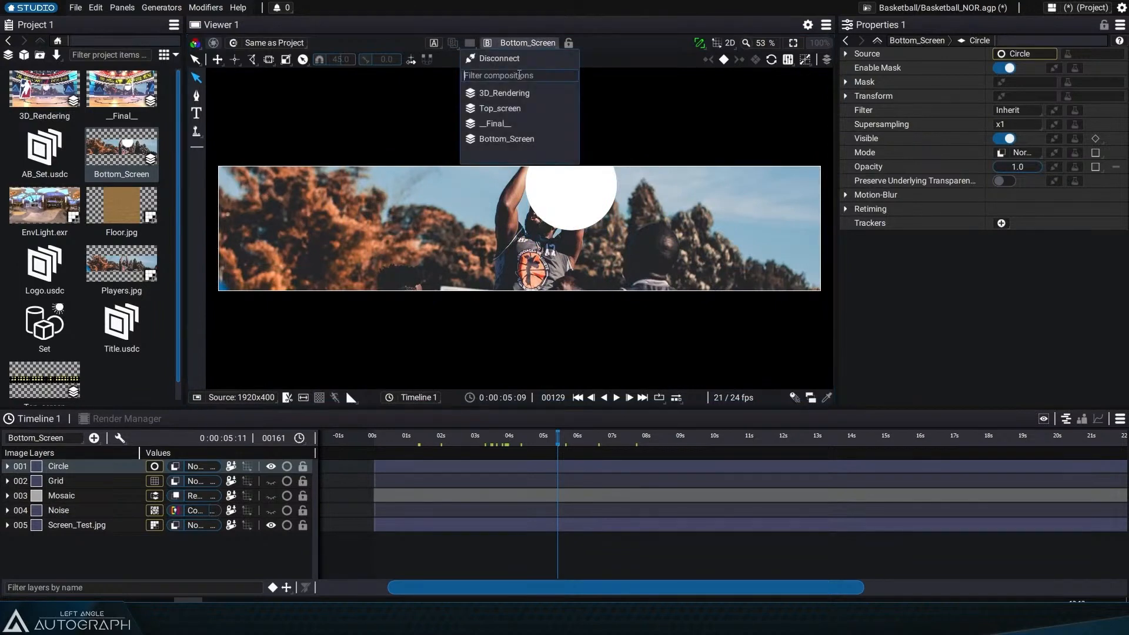
click(520, 121)
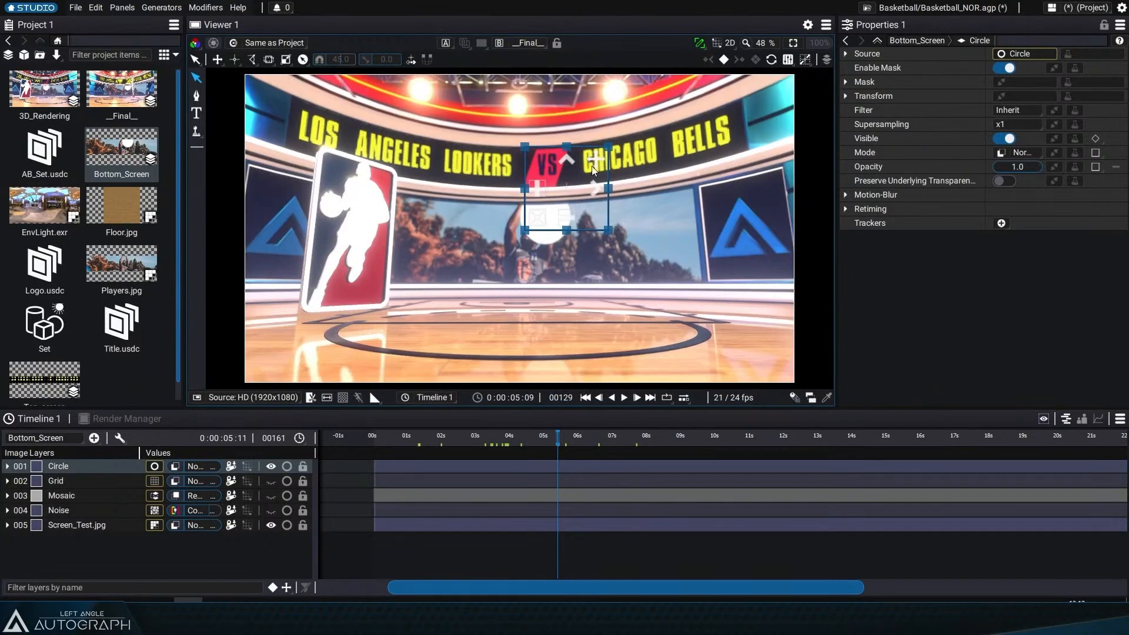
drag(592, 166, 483, 226)
click(556, 43)
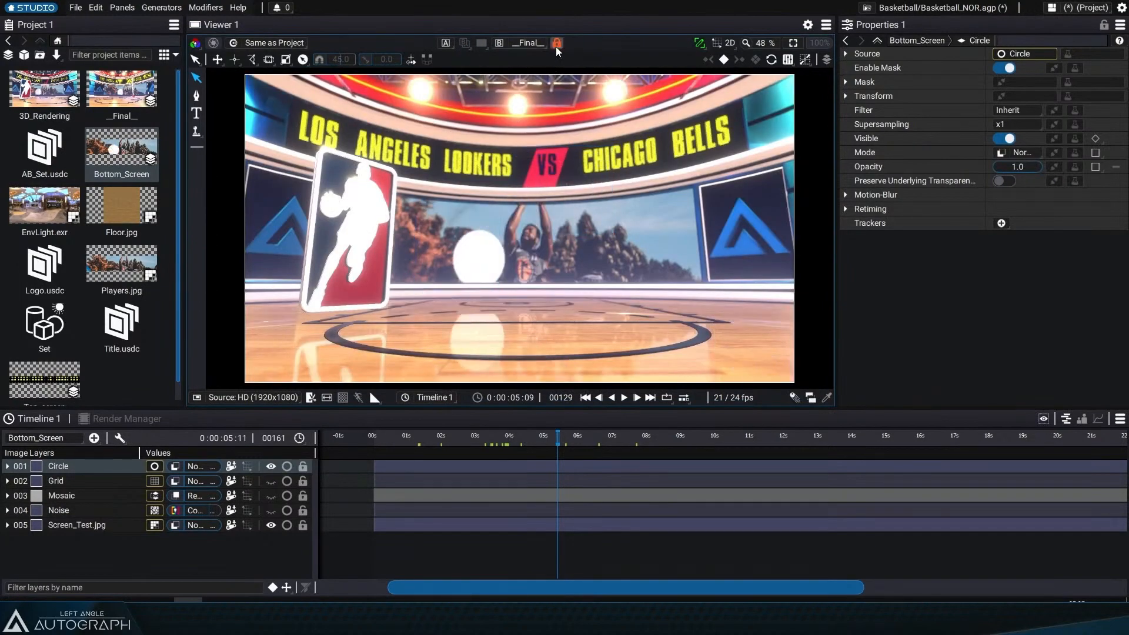
Step: Select the Circle layer and drag the circle to the right of the player on the bottom screen
click(72, 475)
click(72, 468)
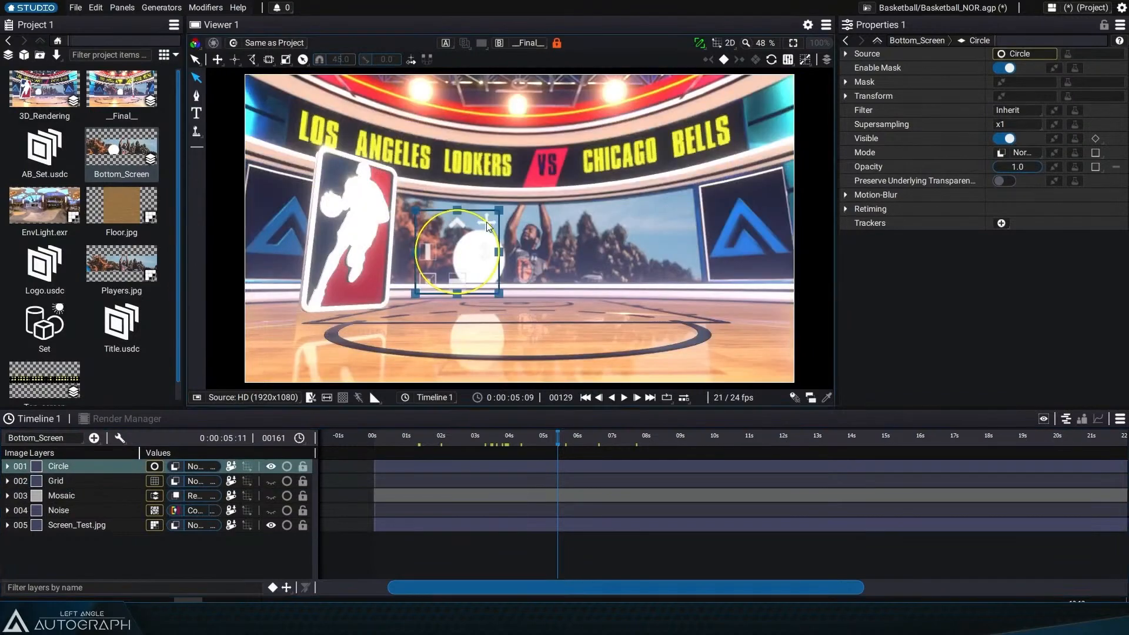
drag(485, 221, 433, 195)
drag(461, 196, 648, 206)
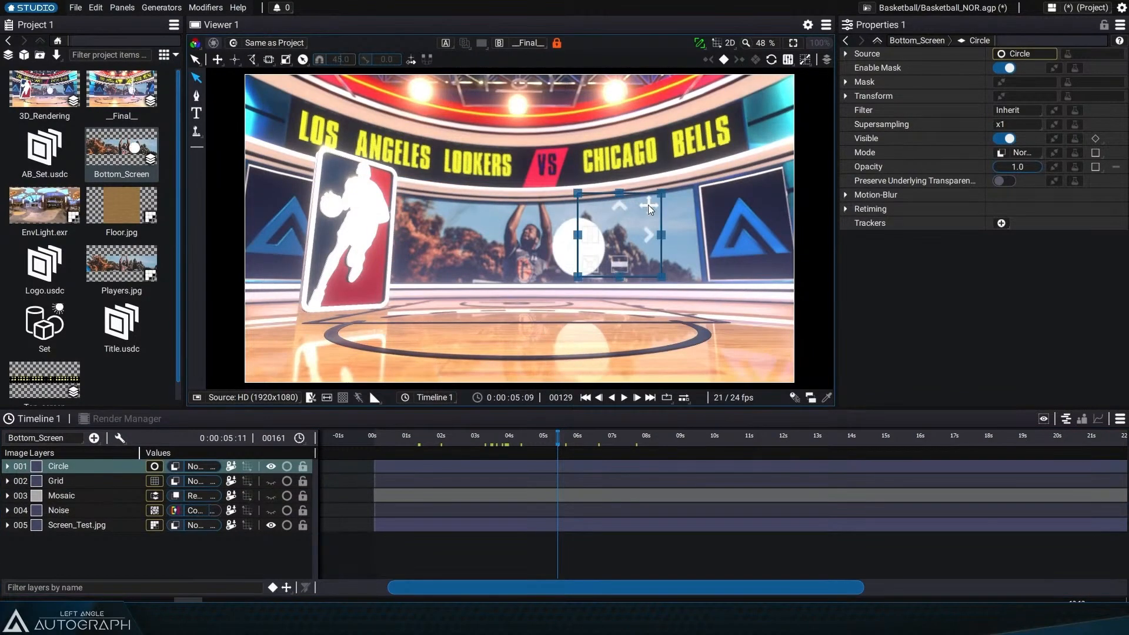
Step: Switch the timeline to the Top_screen composition and replace the Text layer's source text with "HELLO YOUTUBE"
drag(527, 442, 435, 447)
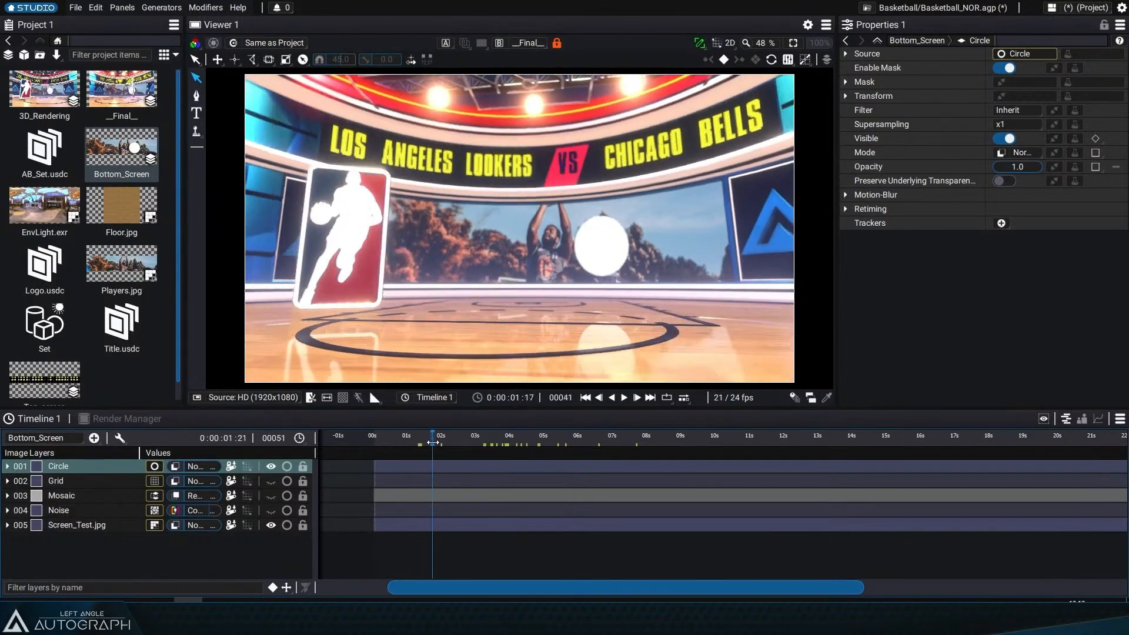
click(59, 438)
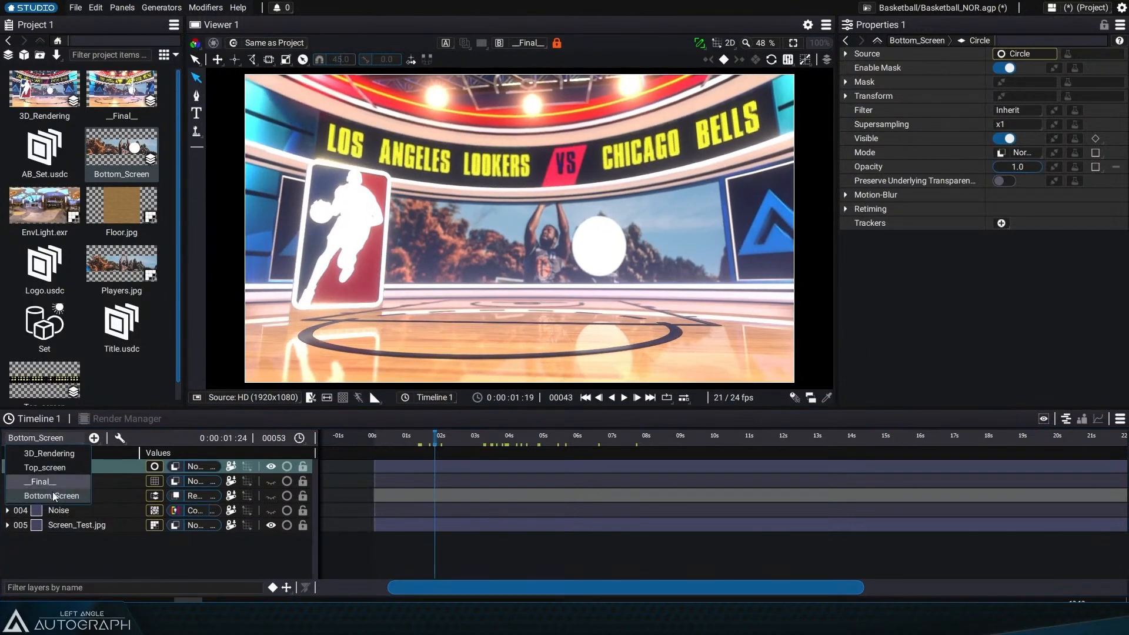
click(47, 468)
click(59, 525)
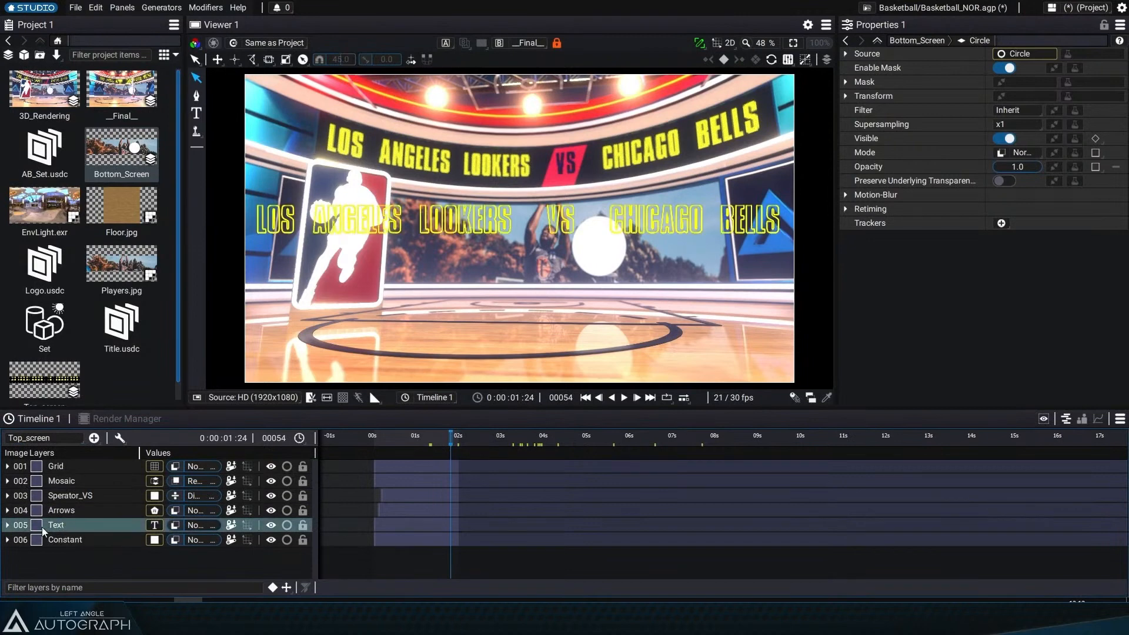
click(7, 525)
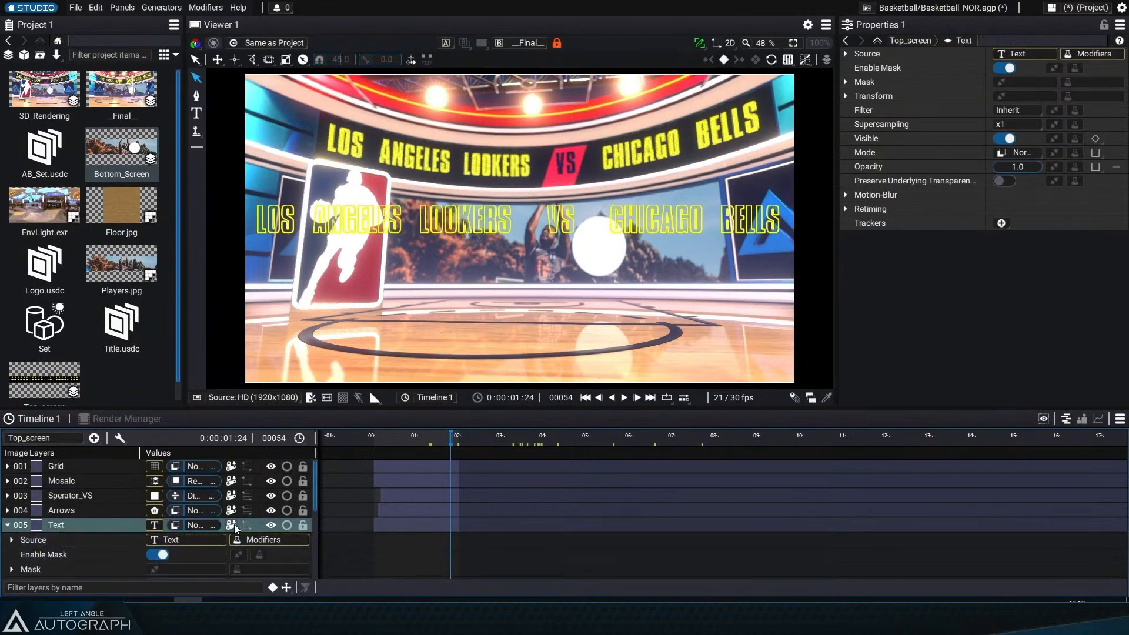
click(200, 544)
drag(836, 105, 787, 103)
click(1008, 76)
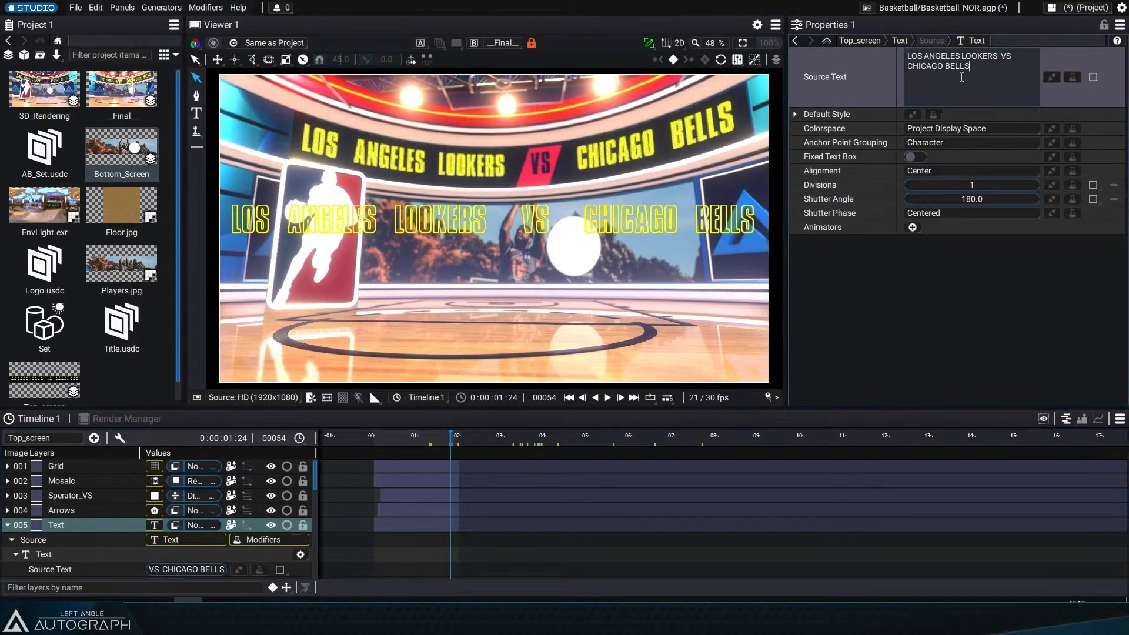
key(ctrl+a)
text(HELLO YOUTUBE)
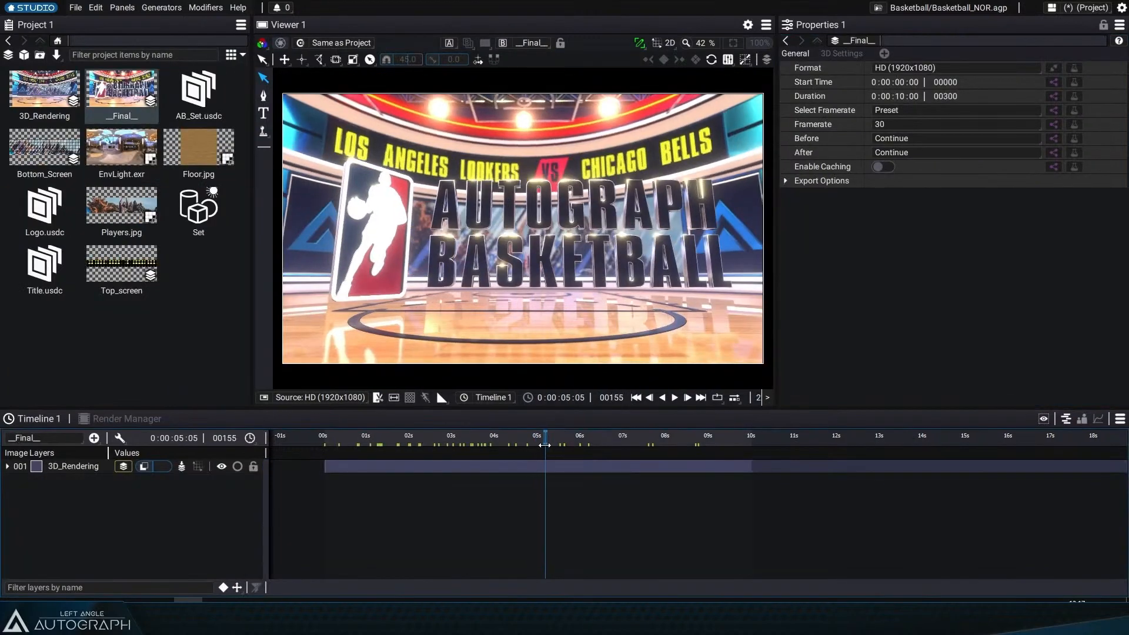
Step: Create a new composition and add AB_Set.usdc to it as its first layer
drag(537, 442, 579, 444)
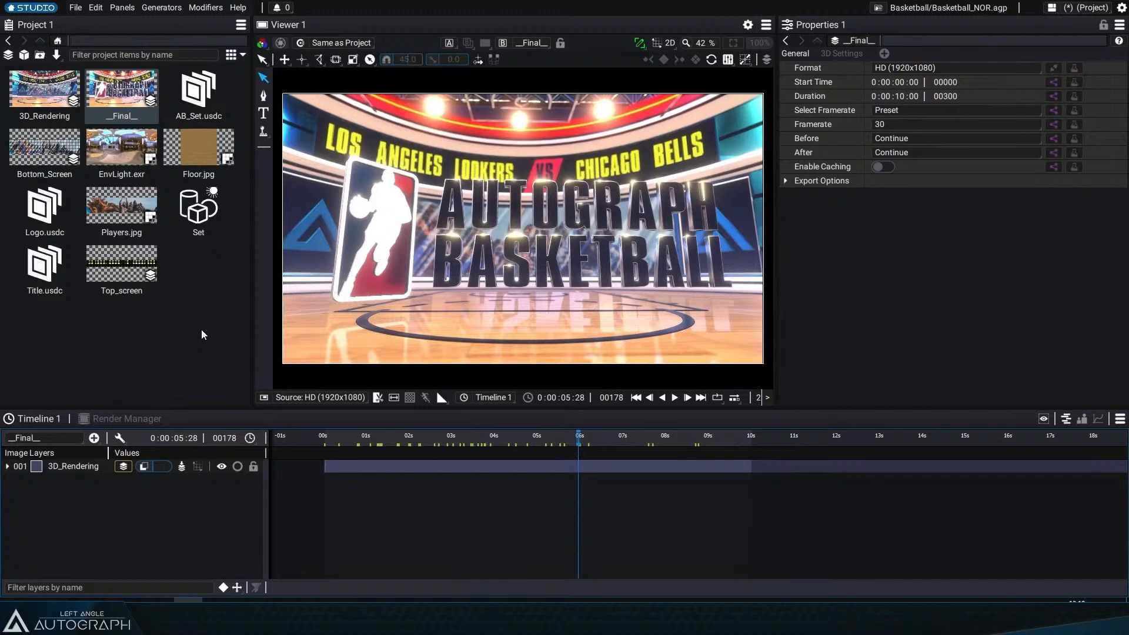
click(11, 58)
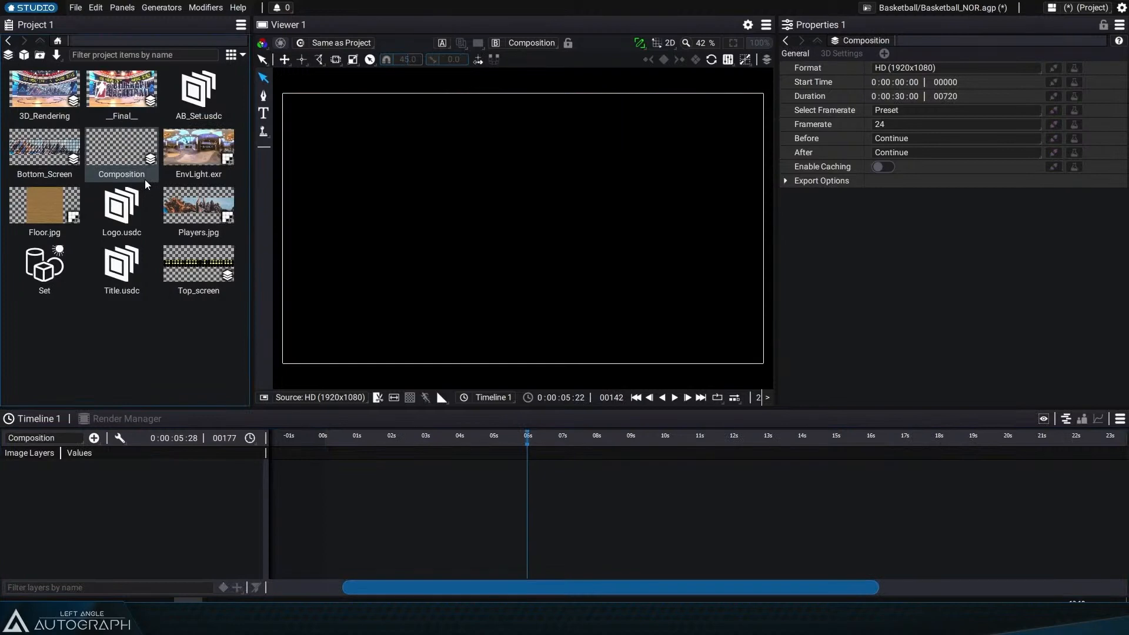
drag(199, 94, 150, 541)
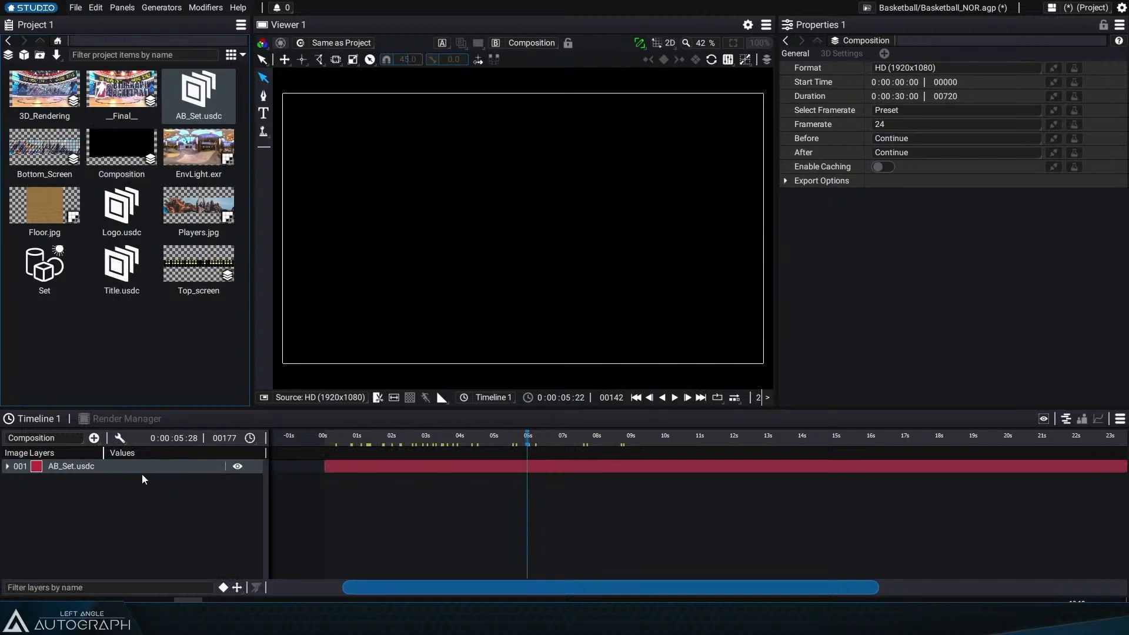
Step: Switch the viewer to 3D, add a Light layer to the composition and set its type to Dome Light
click(670, 43)
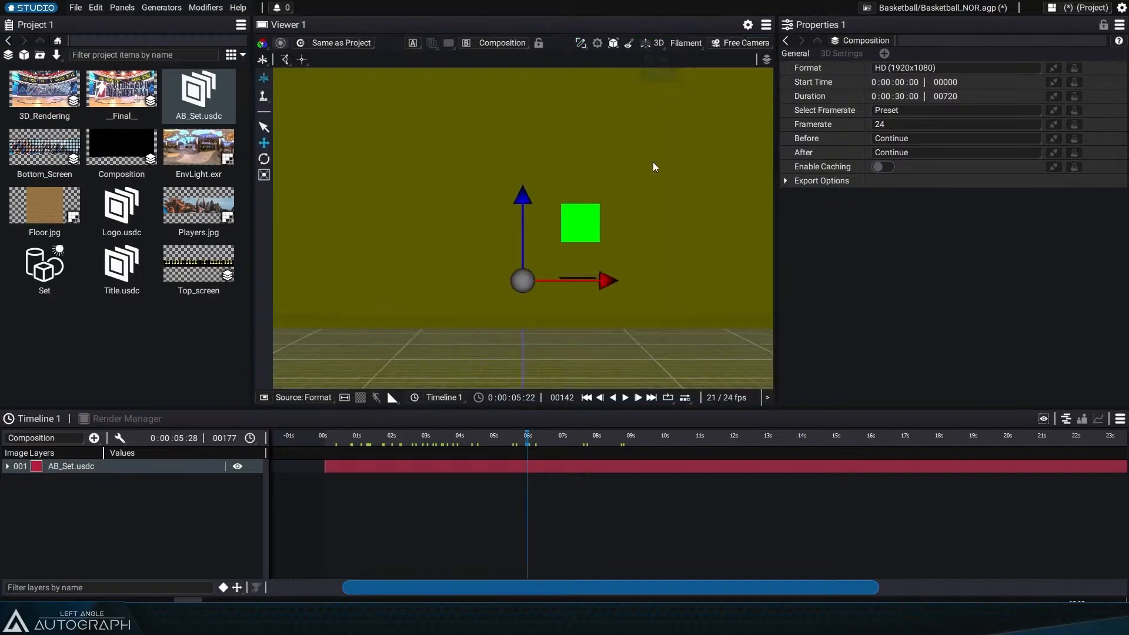
drag(676, 309, 534, 298)
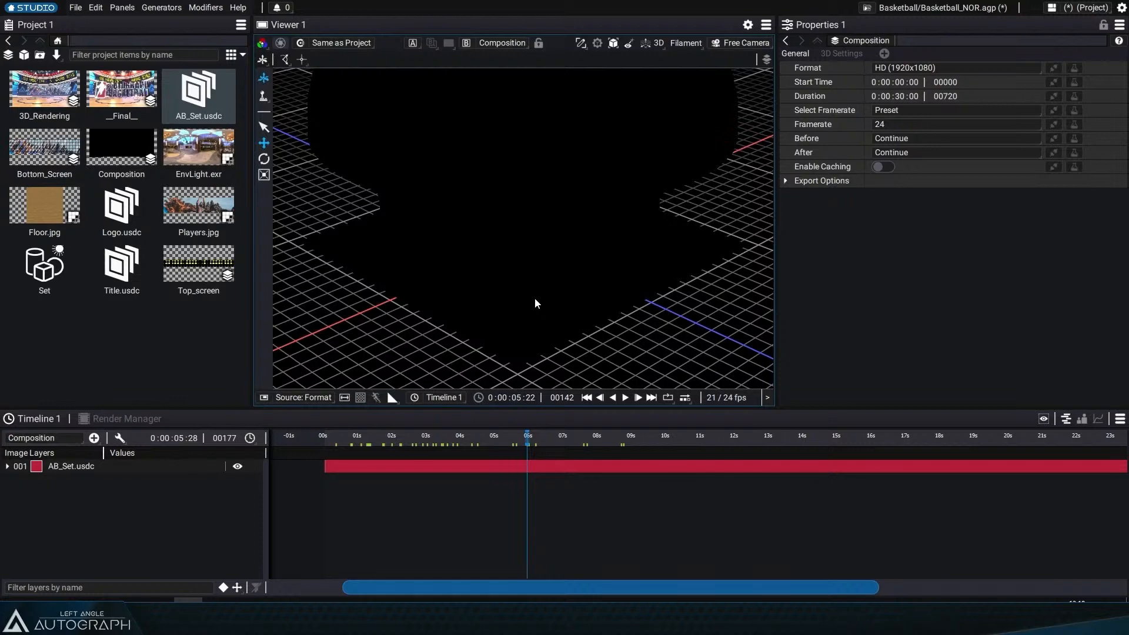
scroll(498, 265, up, 5)
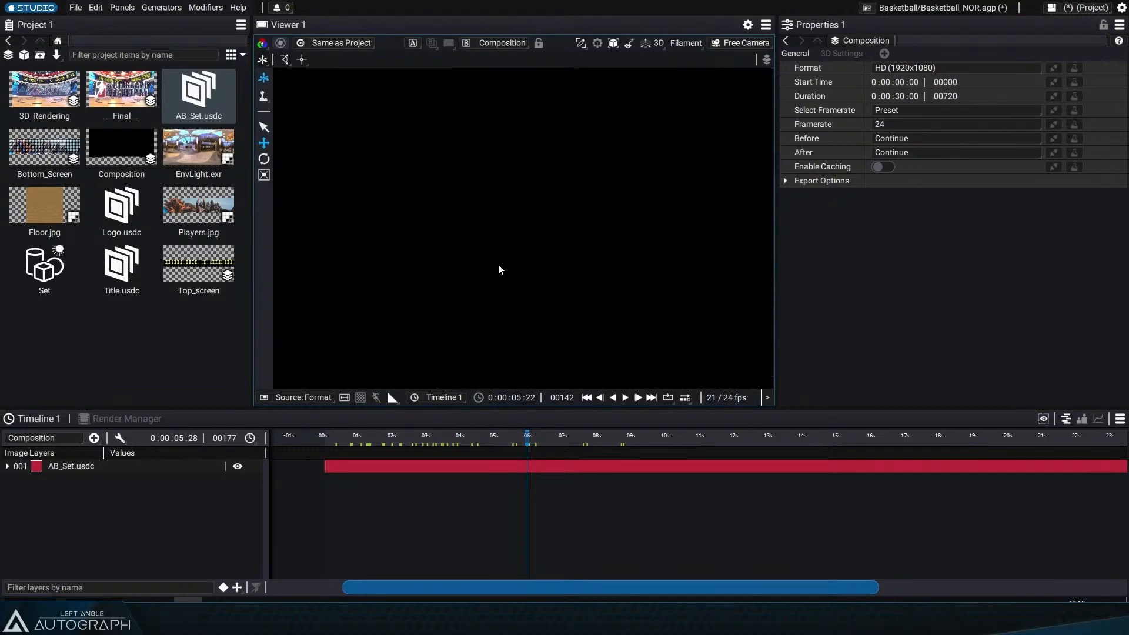
scroll(498, 264, down, 5)
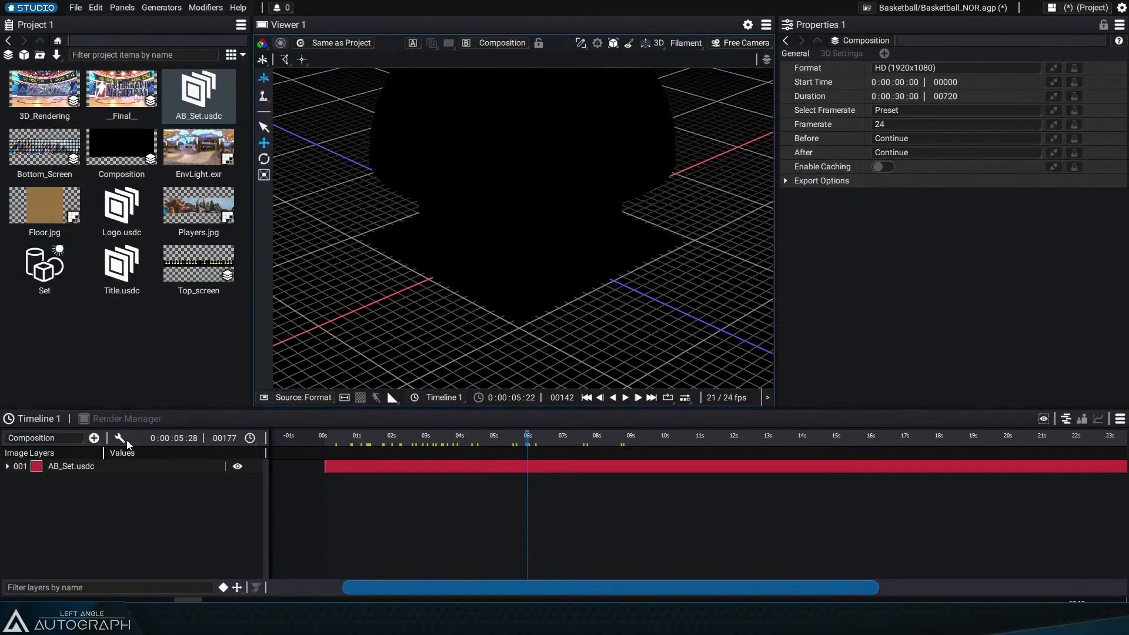
click(93, 437)
click(115, 168)
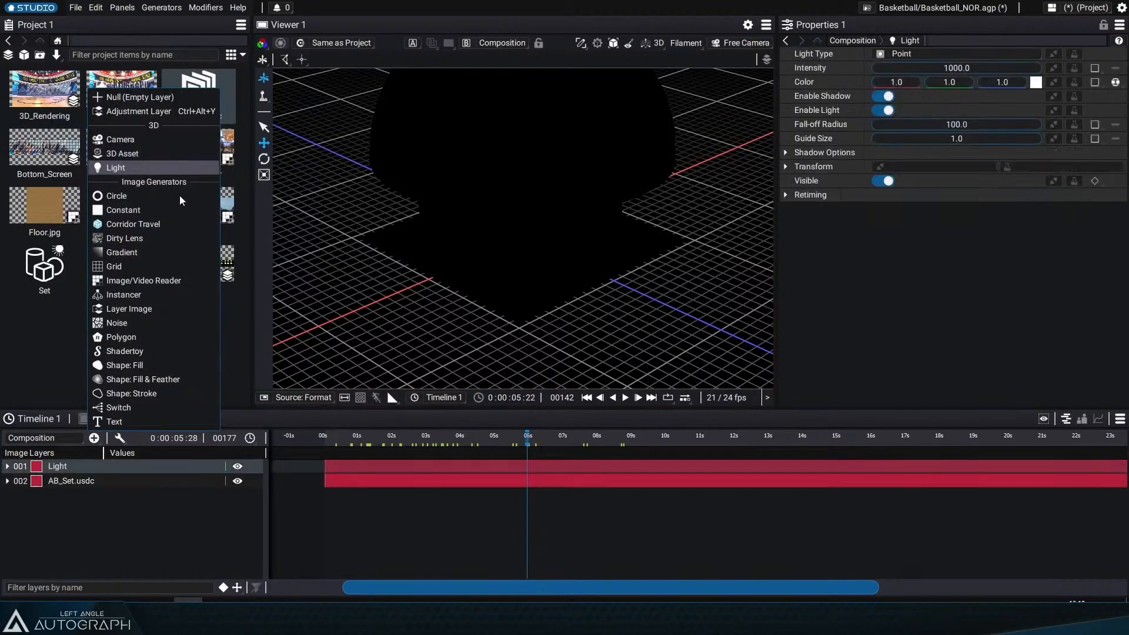
click(901, 53)
click(902, 98)
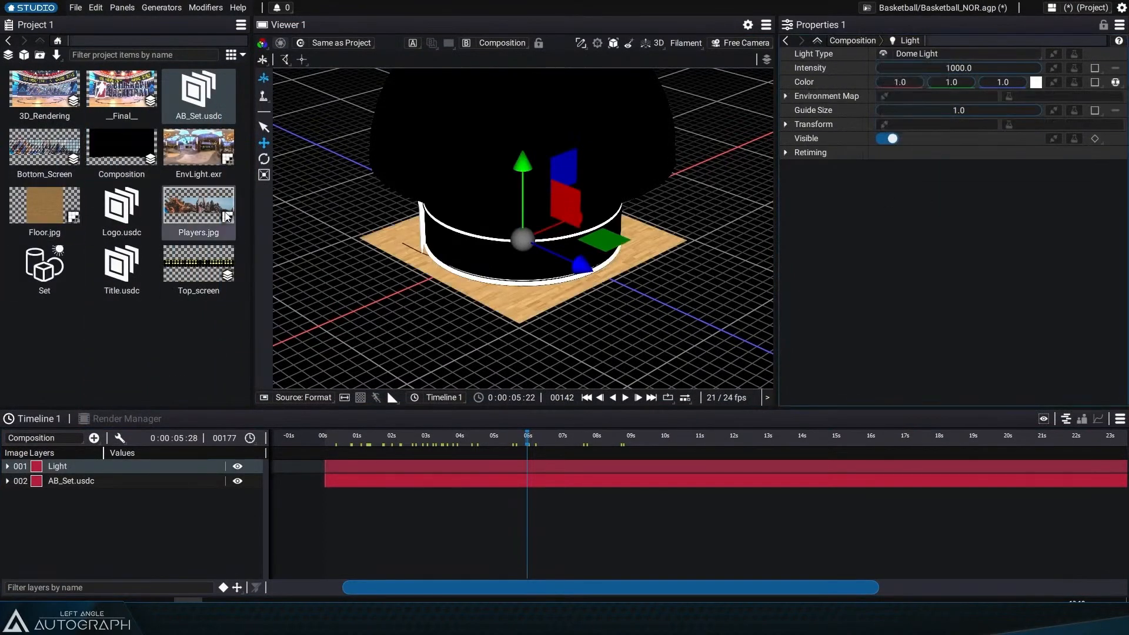
Step: Assign EnvLight.exr as the dome light's environment map
double_click(201, 163)
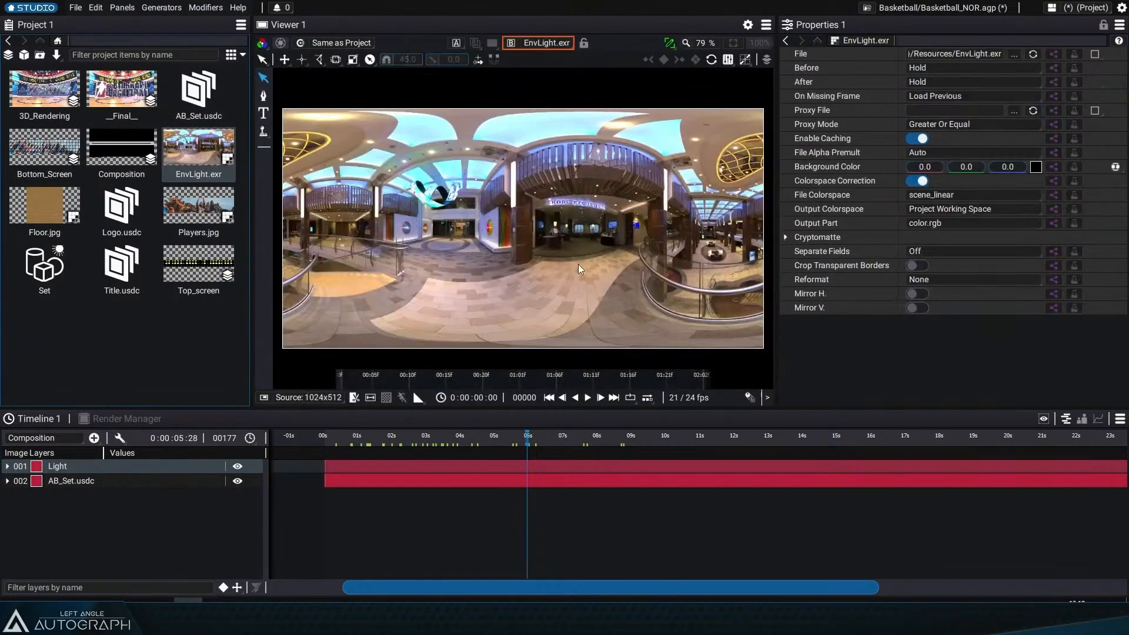
double_click(122, 148)
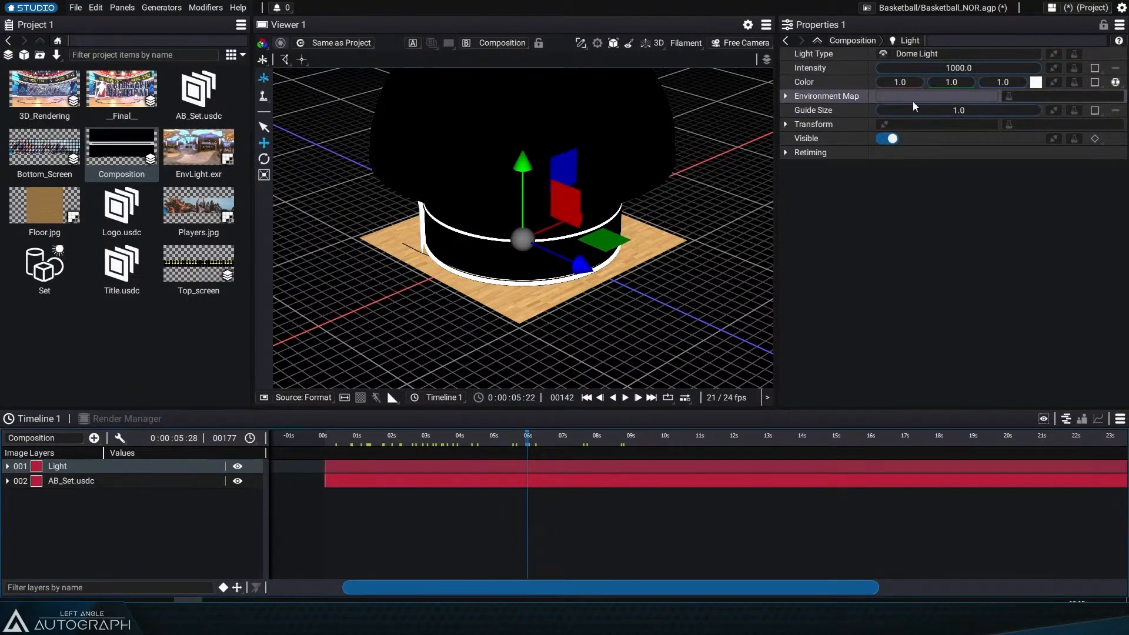
drag(199, 150, 922, 101)
Step: Set the viewer camera's focal length to 15 mm
scroll(616, 245, up, 10)
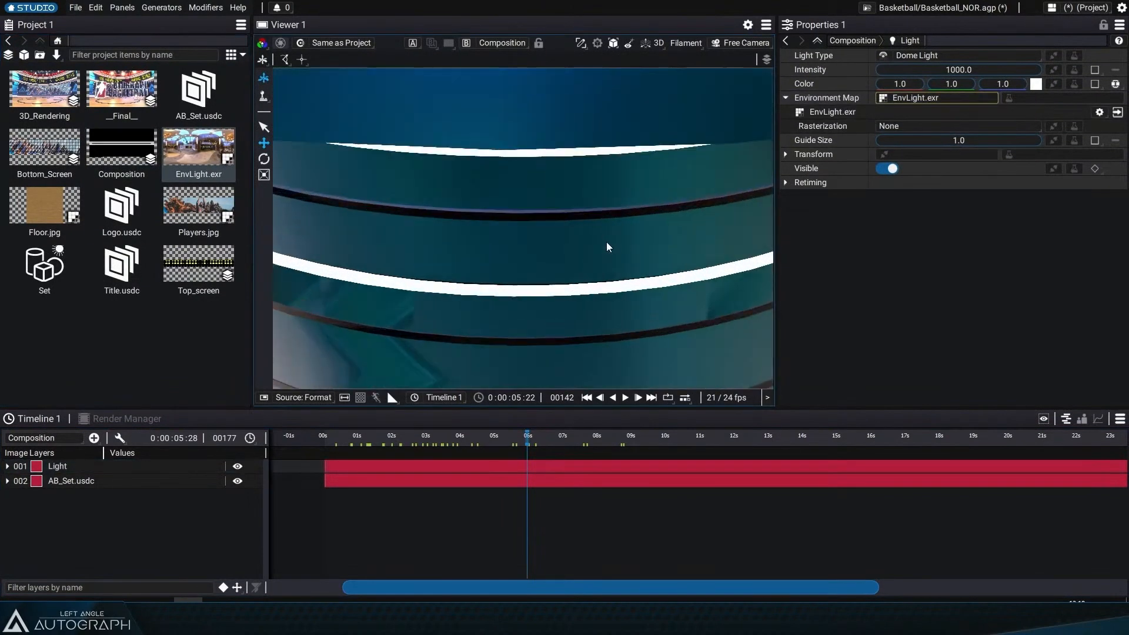
drag(531, 251, 586, 213)
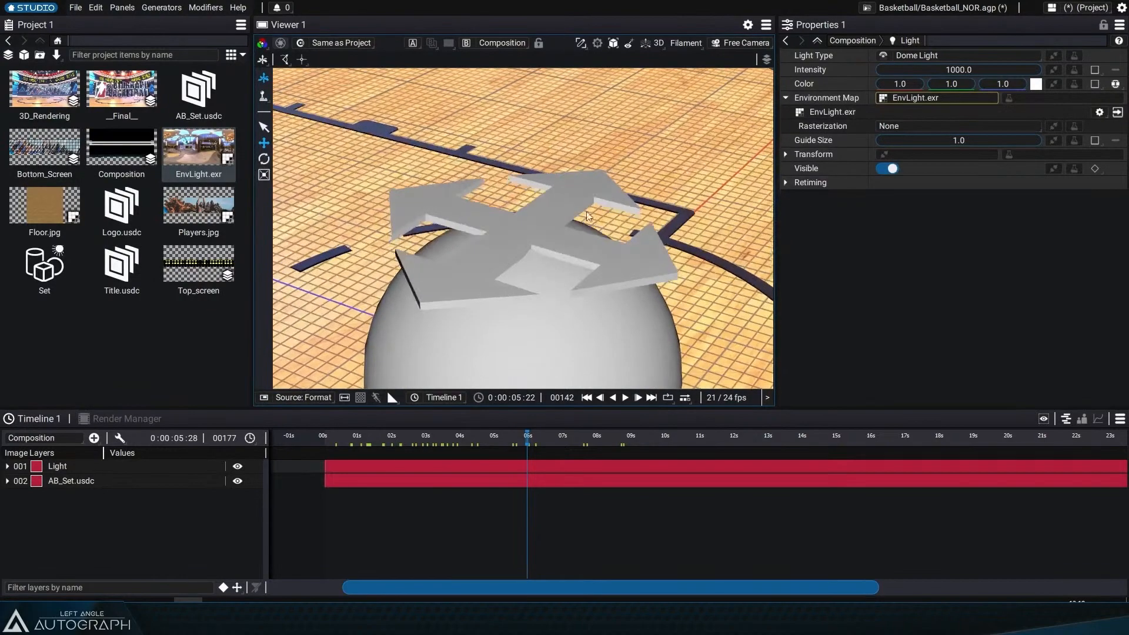
click(761, 47)
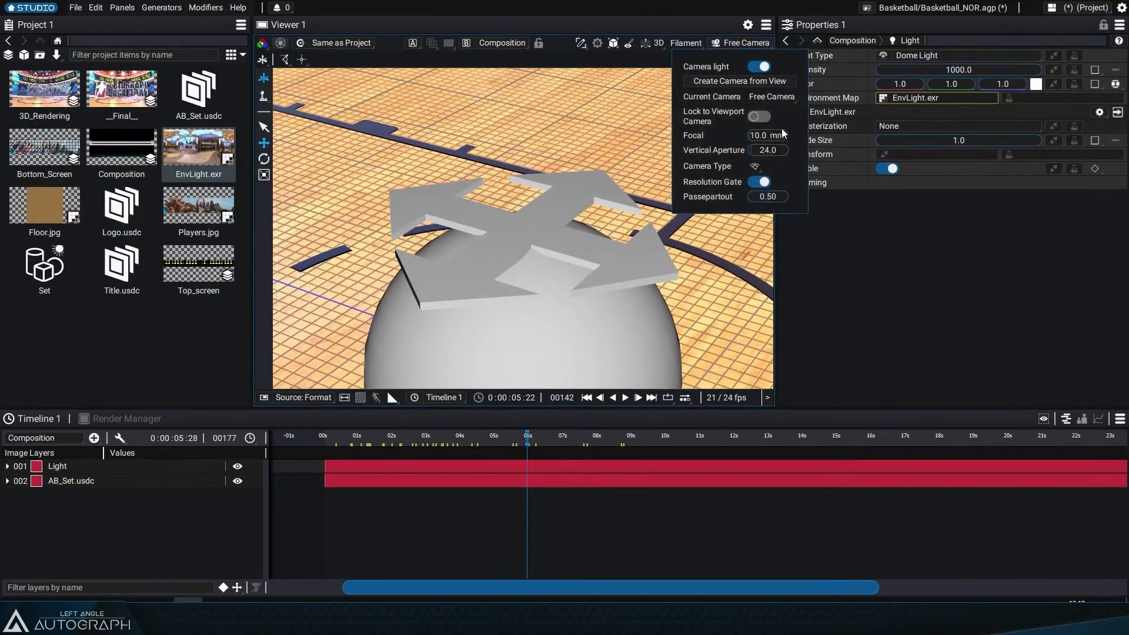
drag(776, 136, 777, 141)
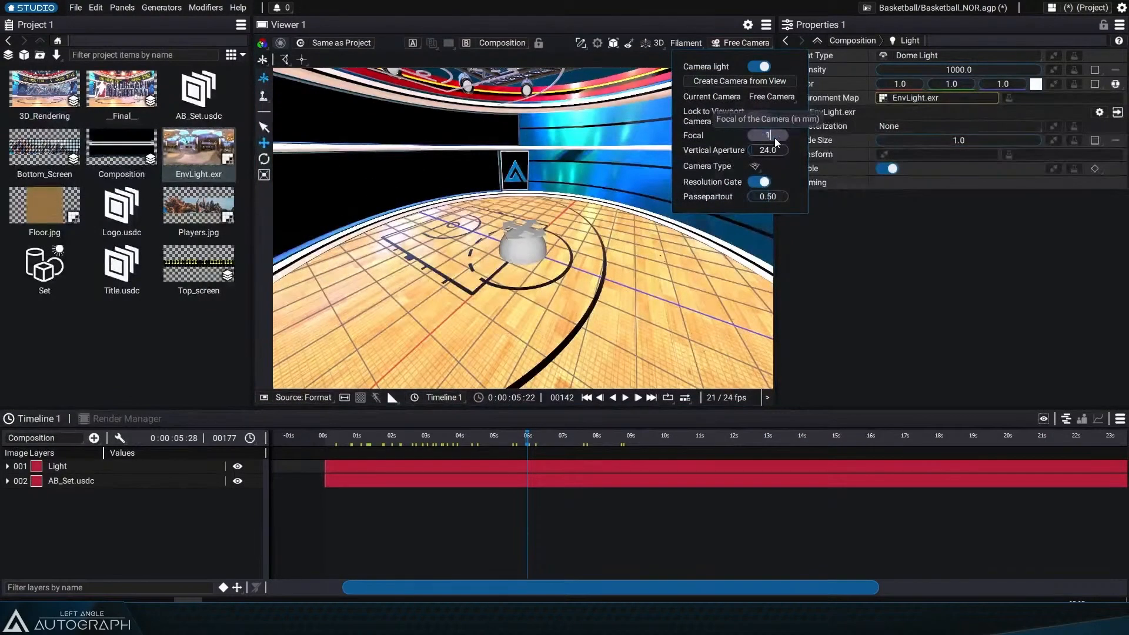
click(774, 137)
text(15)
key(Return)
Step: Rotate the dome light around its vertical axis to reorient the environment
drag(552, 288, 513, 275)
click(512, 274)
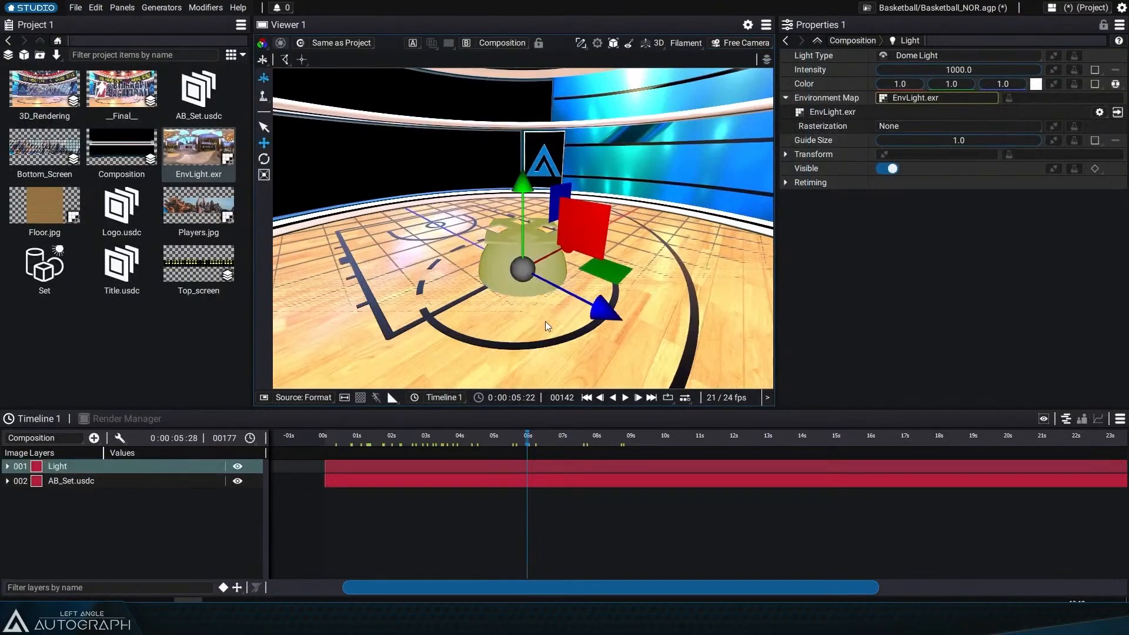
click(264, 159)
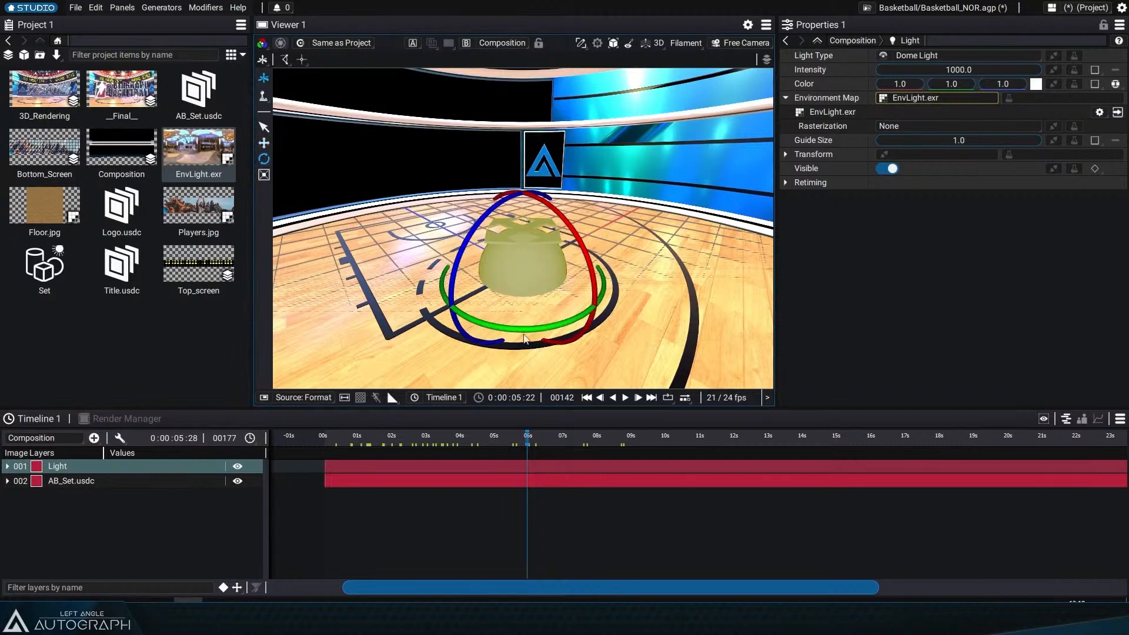
drag(522, 332, 413, 339)
drag(381, 437, 455, 447)
Step: Add Logo.usdc to the composition and move it left and upward in the set
click(84, 514)
drag(122, 206, 142, 465)
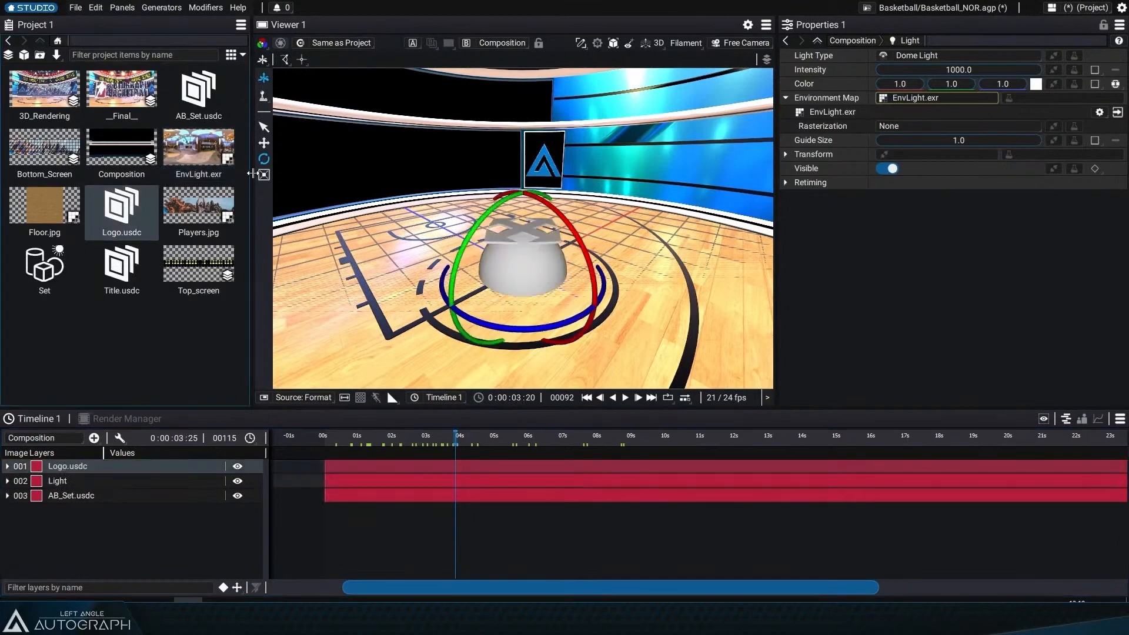
click(264, 126)
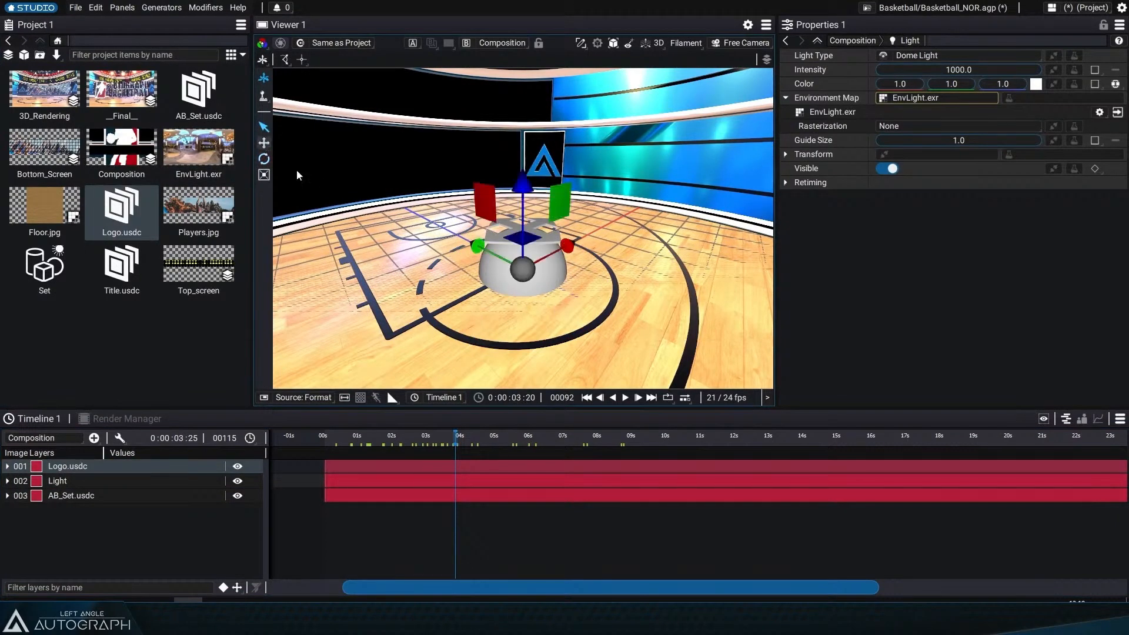
drag(568, 247, 463, 301)
drag(394, 226, 394, 105)
click(416, 518)
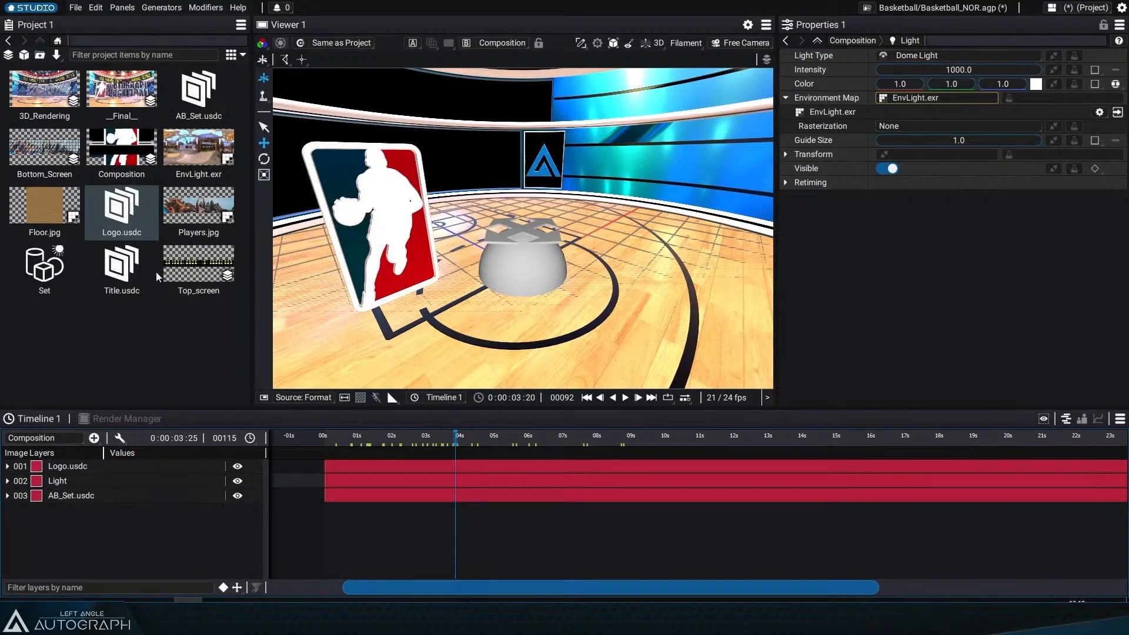
Step: Add Title.usdc to the composition
drag(121, 270, 80, 463)
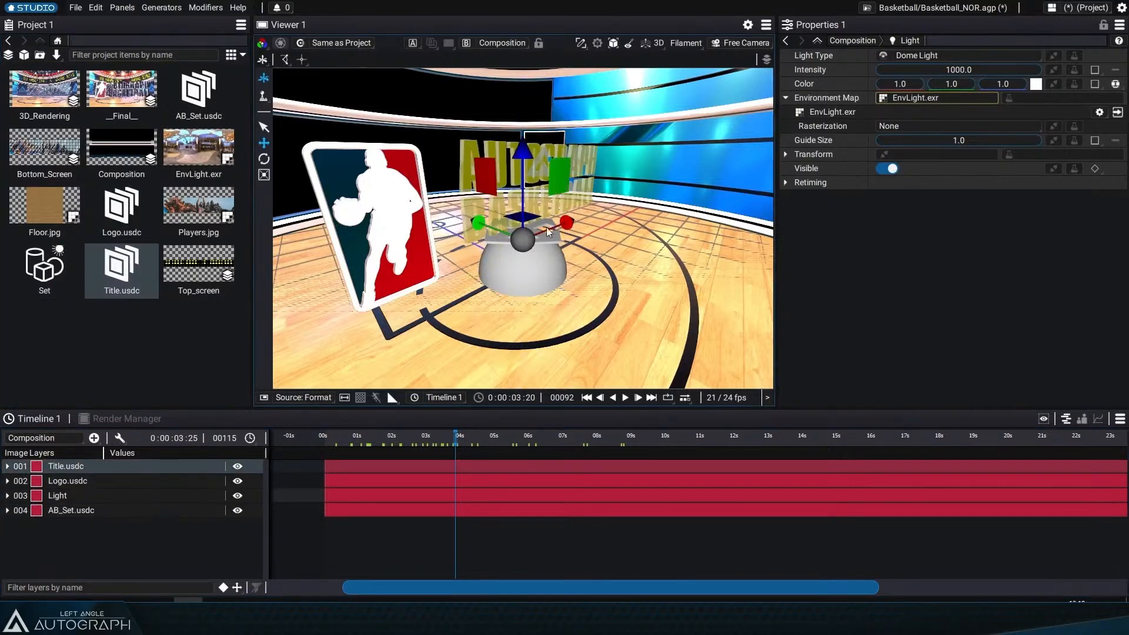
drag(547, 232, 578, 225)
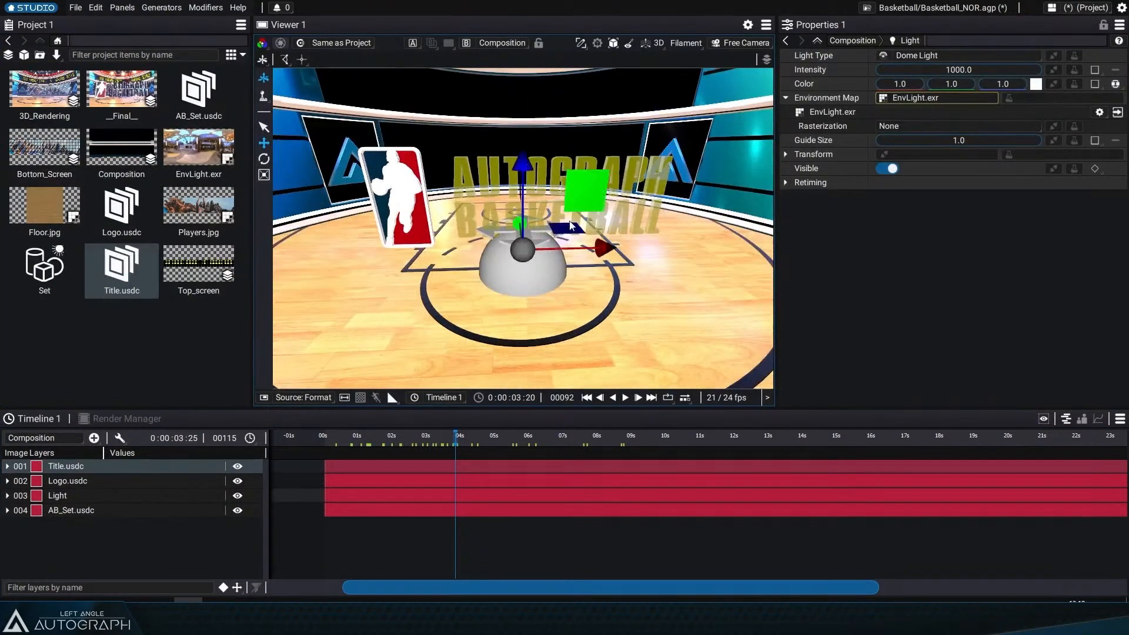
drag(542, 253, 591, 253)
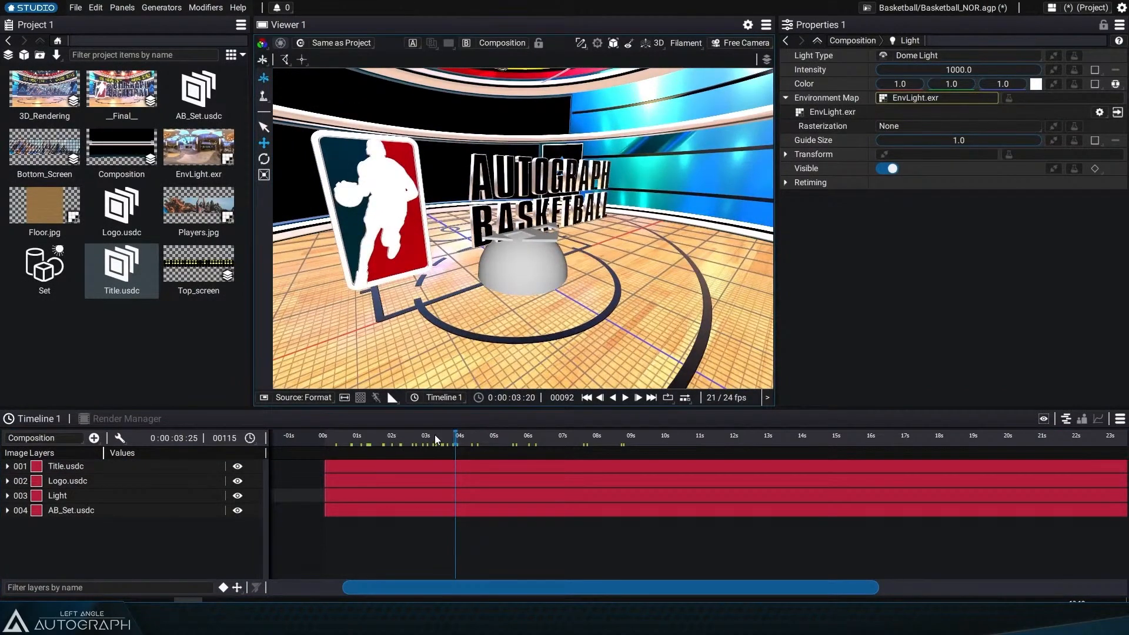
Step: Try nudging the Light layer's rotation value, then undo the change
mouse_move(435, 435)
mouse_down()
mouse_move(419, 436)
mouse_move(435, 436)
mouse_up()
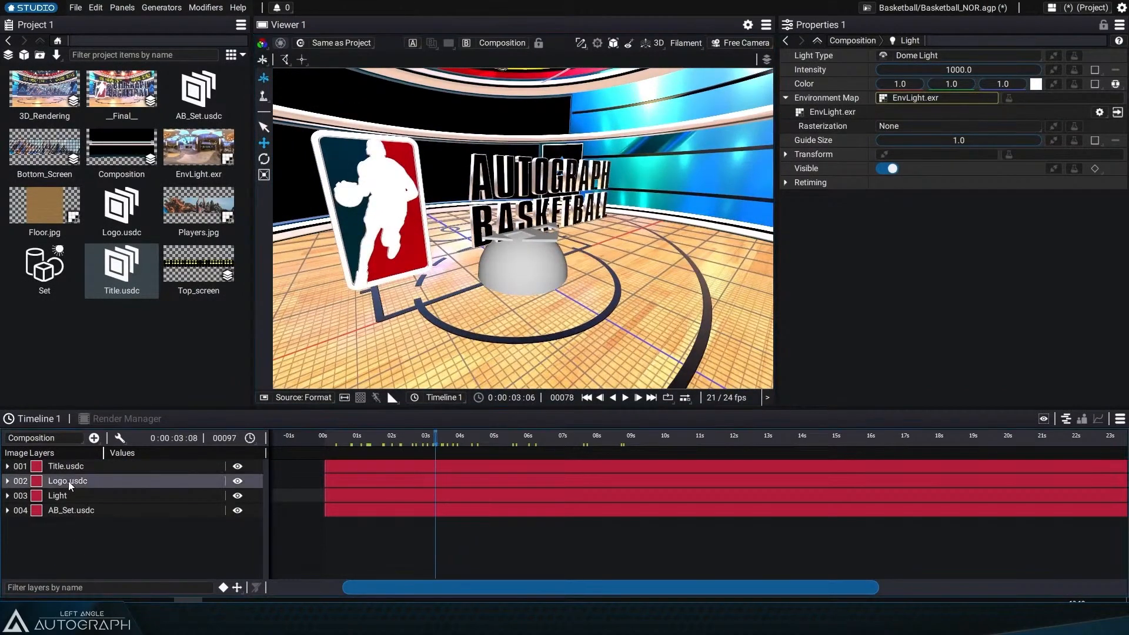
click(62, 495)
key(r)
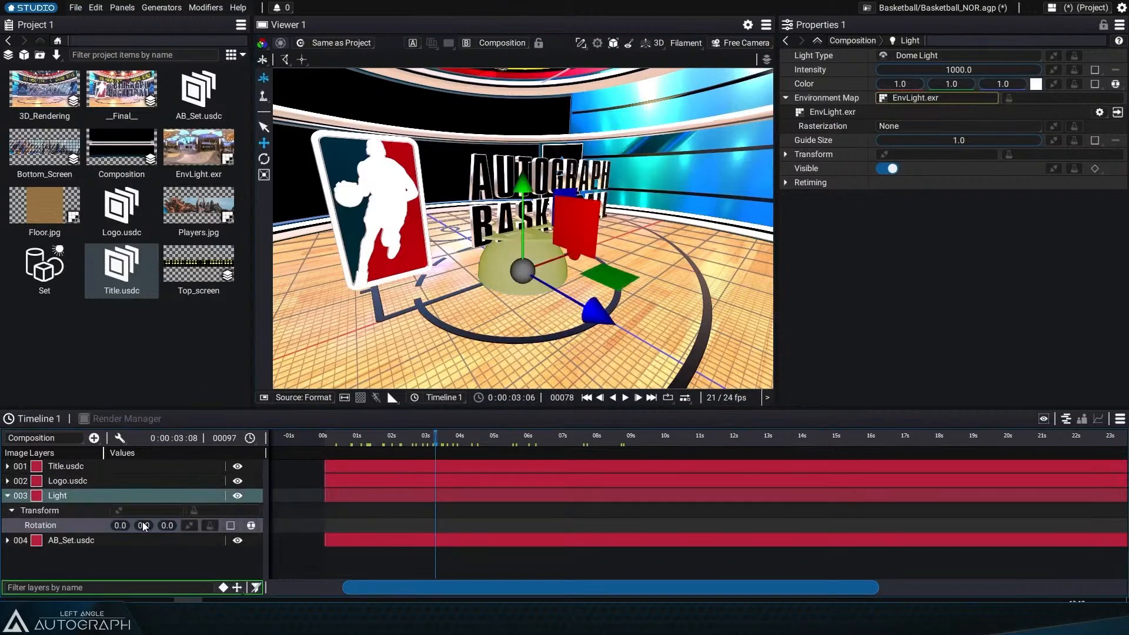
drag(146, 526, 146, 526)
key(ctrl+z)
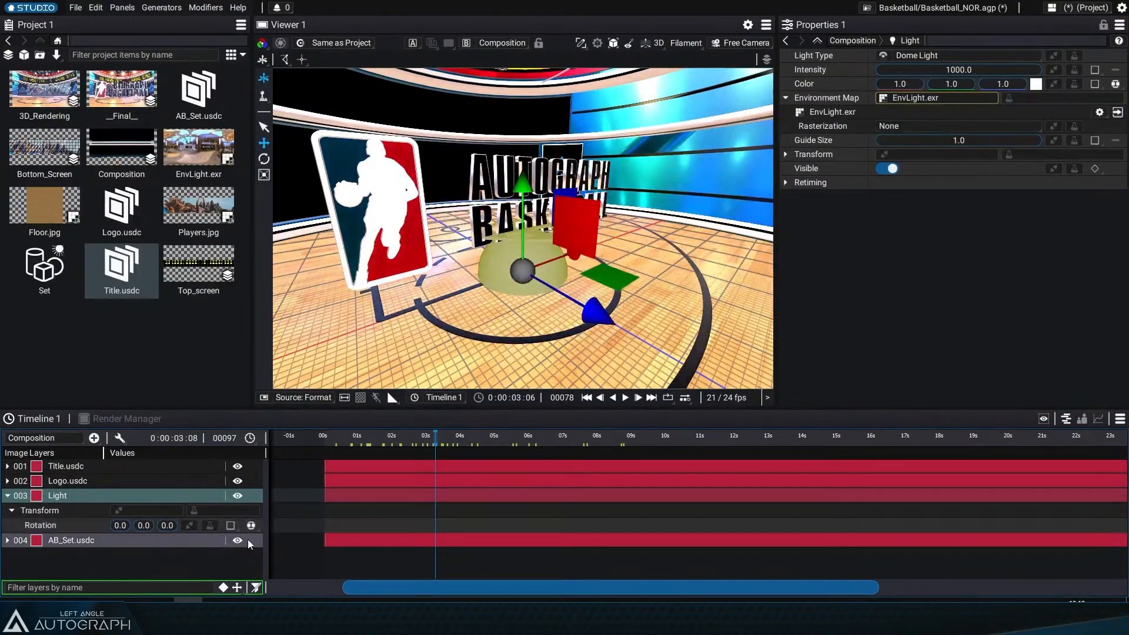
click(155, 562)
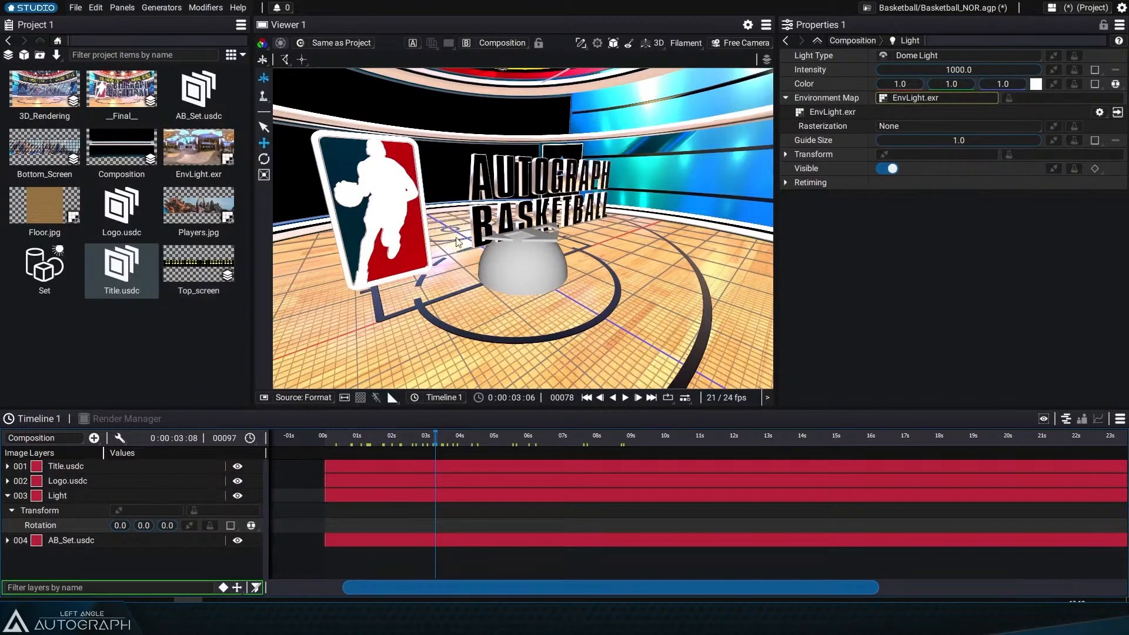
drag(459, 241, 370, 164)
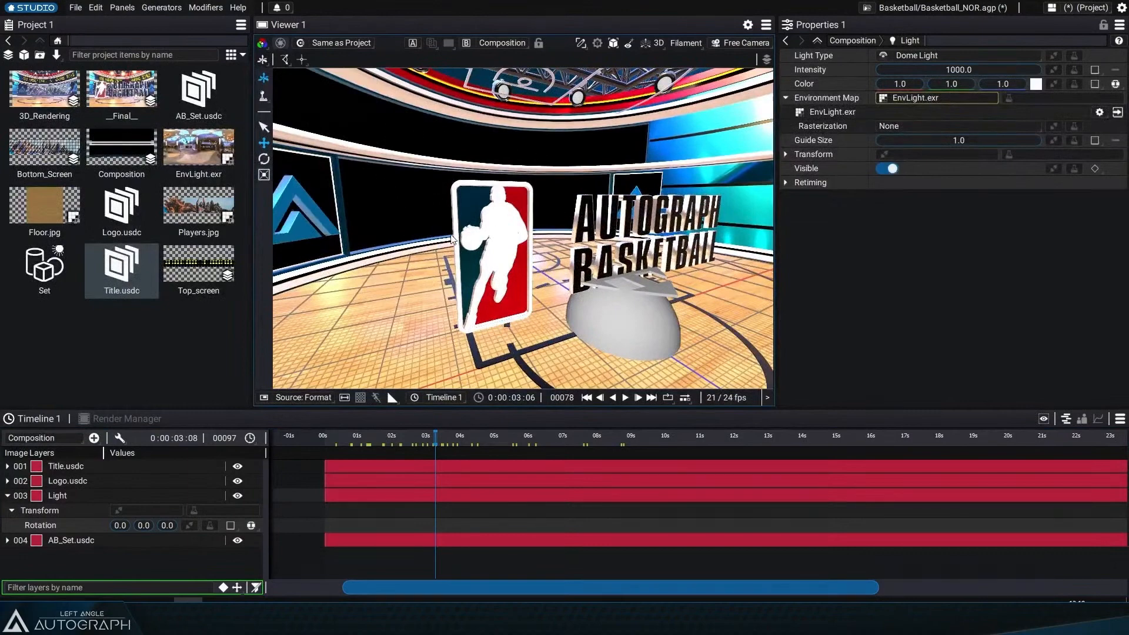
drag(448, 236, 544, 262)
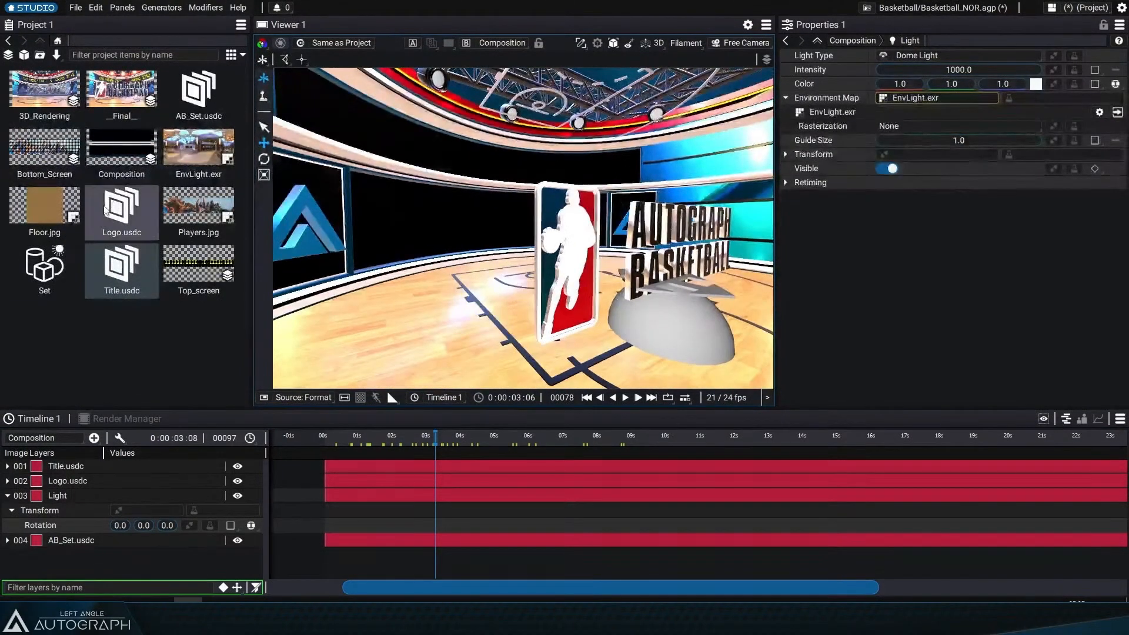
Step: Create a new Scene asset and add AB_Set.usdc into it as a primitive
click(45, 542)
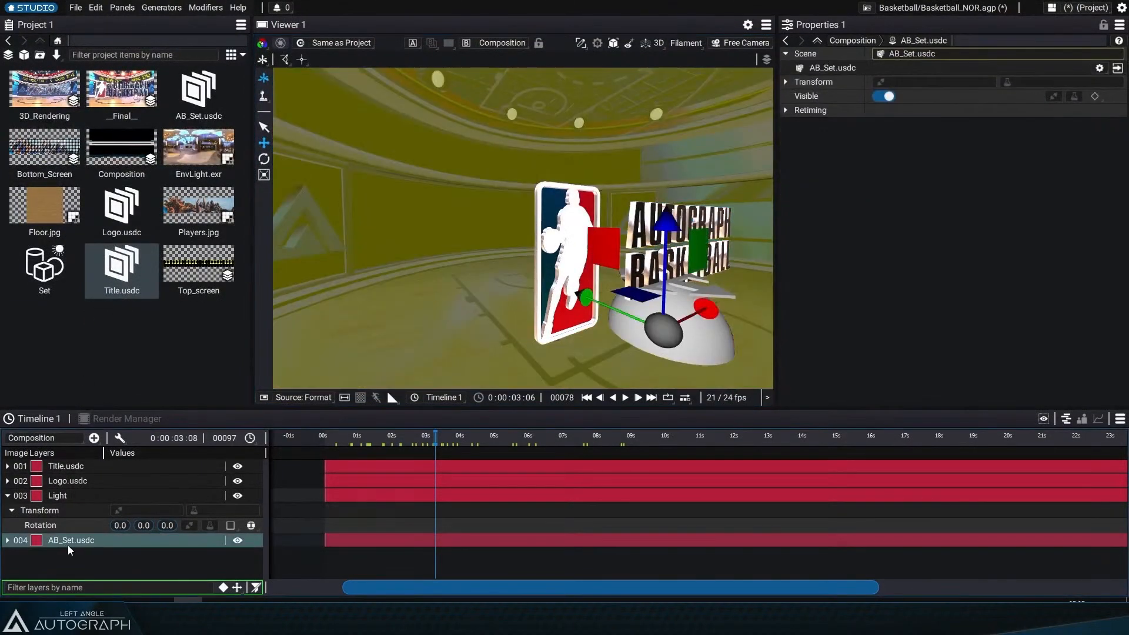
click(96, 552)
click(24, 55)
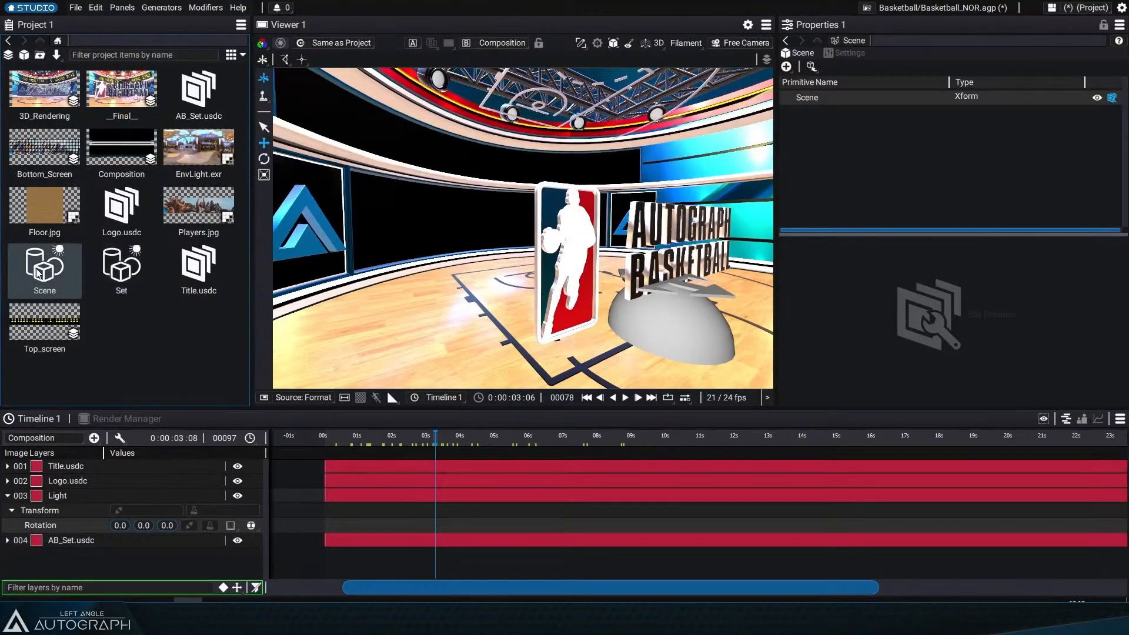
double_click(44, 270)
click(811, 67)
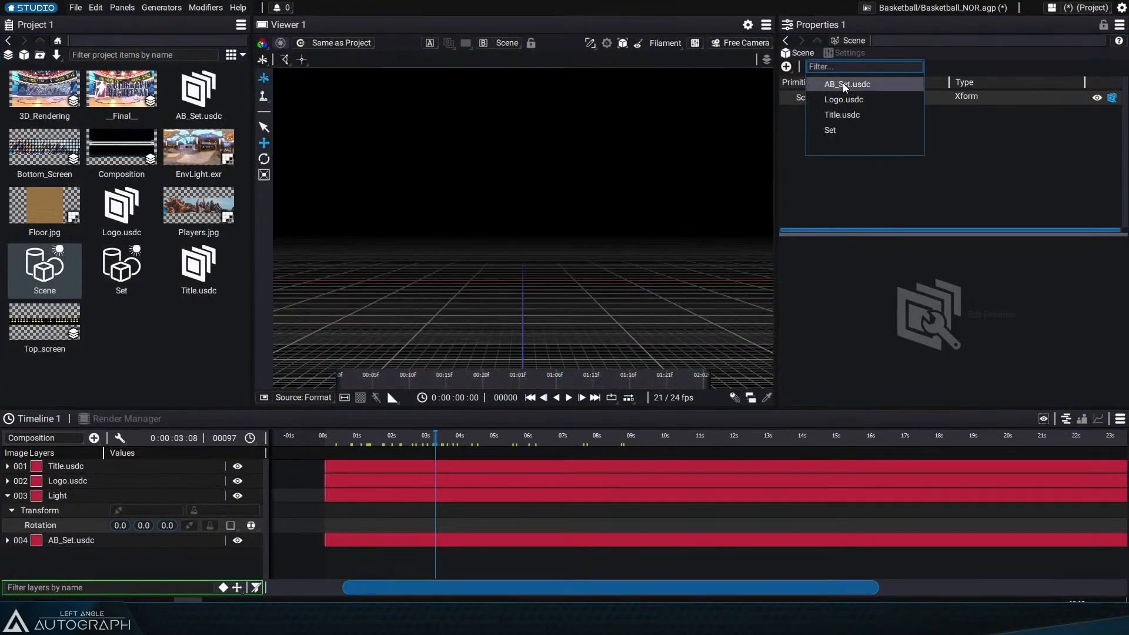
click(841, 83)
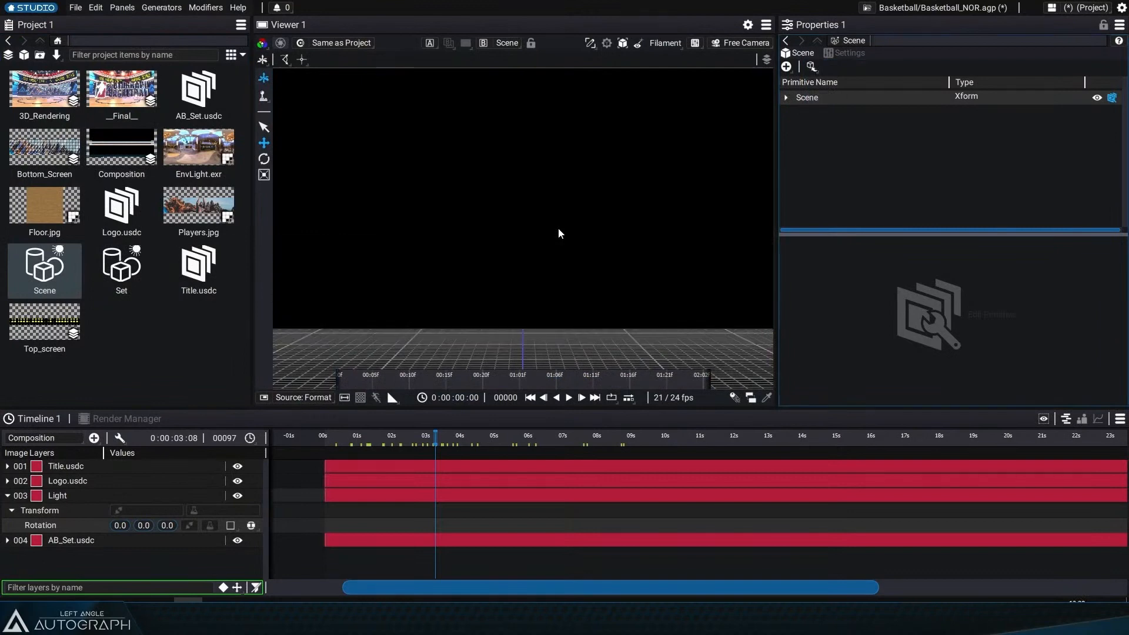
Step: Orbit the Scene in the viewer, then switch the viewer back to the Composition in 3D
scroll(513, 234, up, 5)
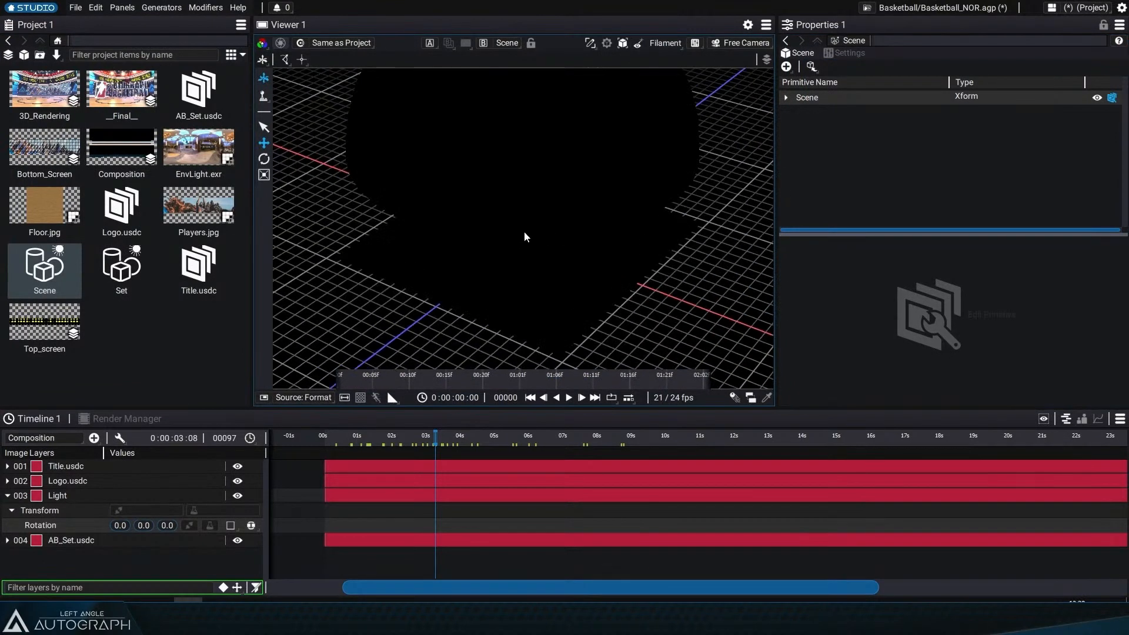
drag(524, 231, 530, 138)
click(503, 43)
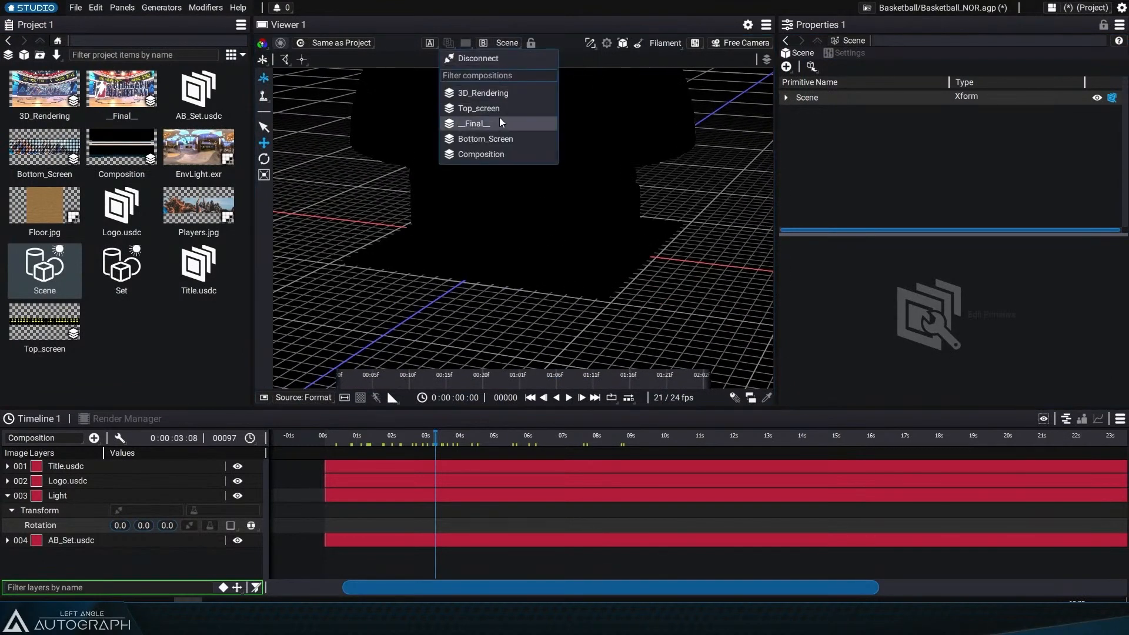
click(499, 118)
click(529, 43)
click(518, 134)
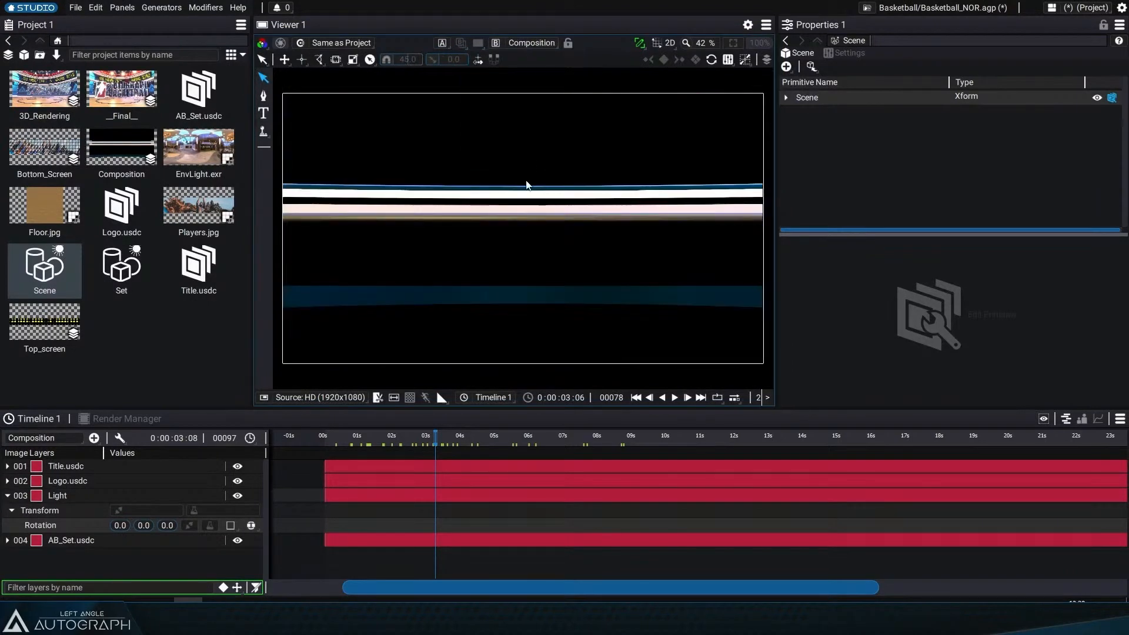
click(670, 47)
click(670, 73)
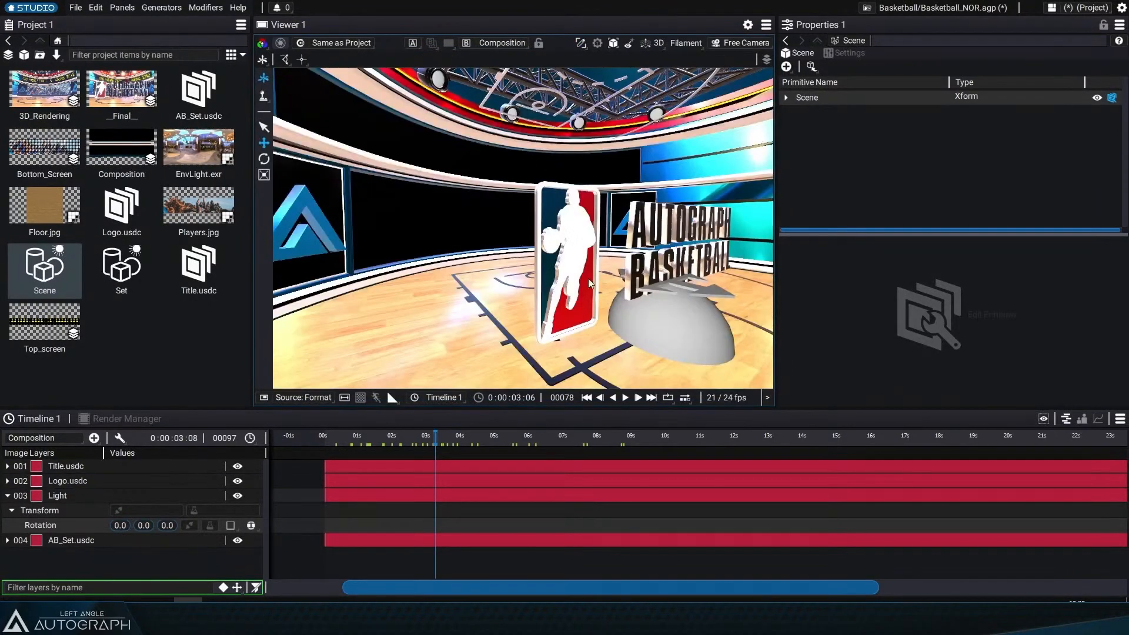
Step: Expand the AB_Set.usdc layer and set its scene source to the new Scene
click(8, 539)
click(7, 540)
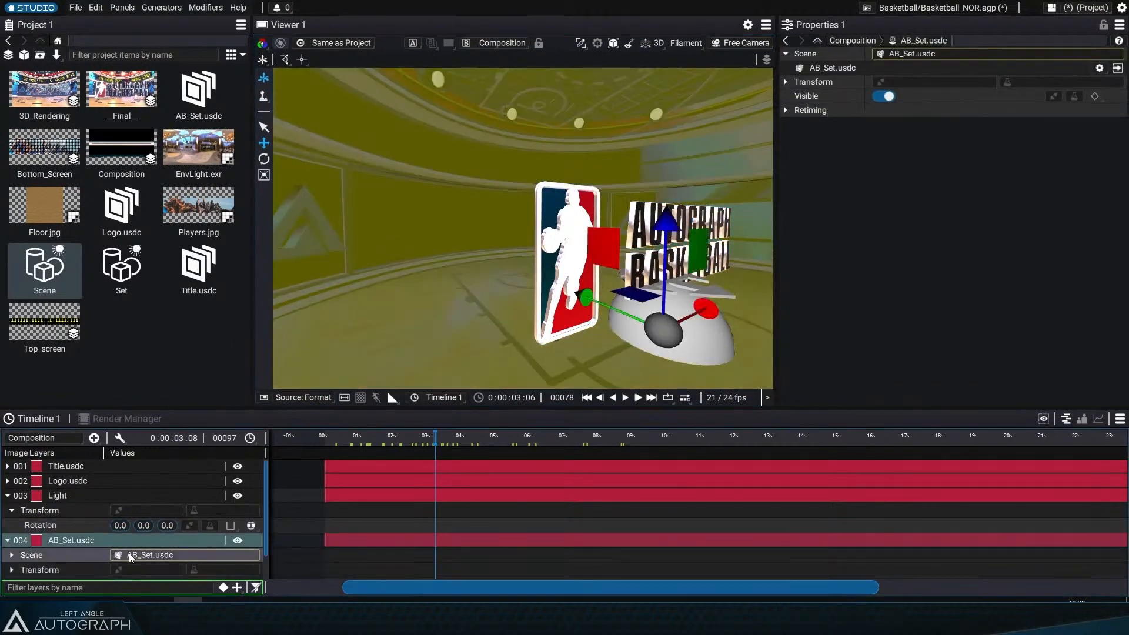
drag(146, 556, 177, 555)
click(333, 560)
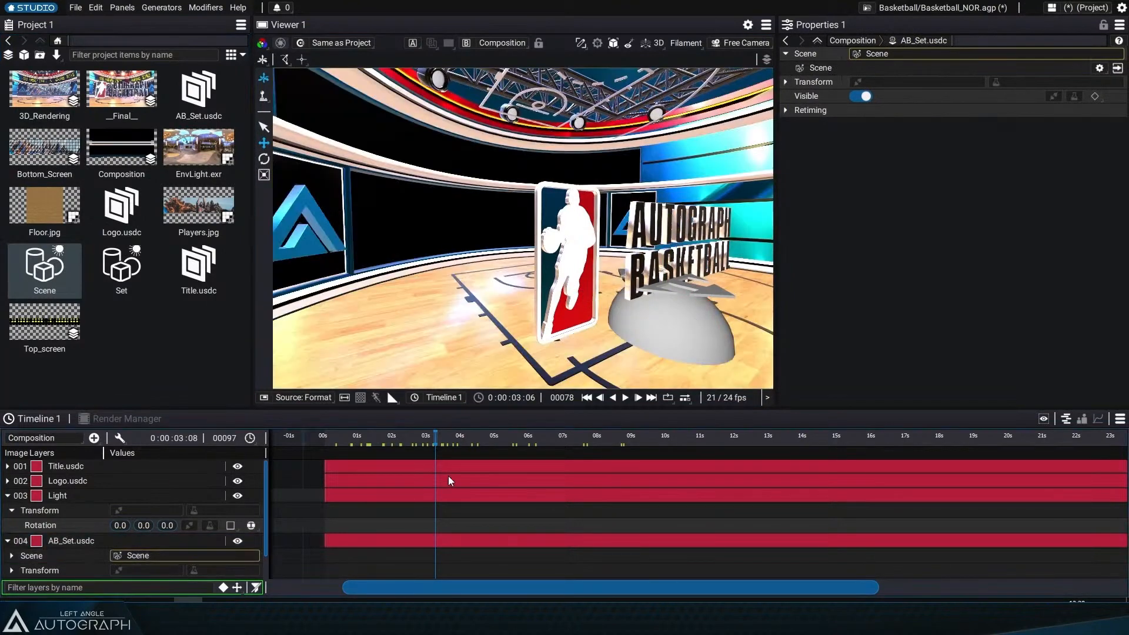
Step: Open the Scene's primitive hierarchy and expand Scene and AB_Whole_Set
click(28, 270)
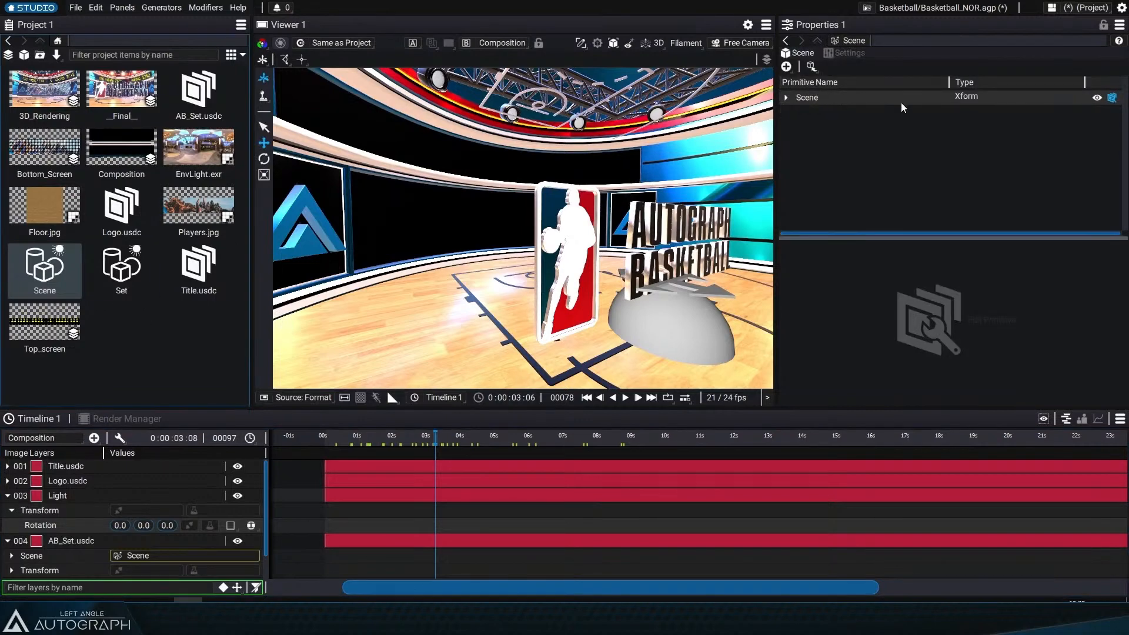
click(785, 97)
click(795, 112)
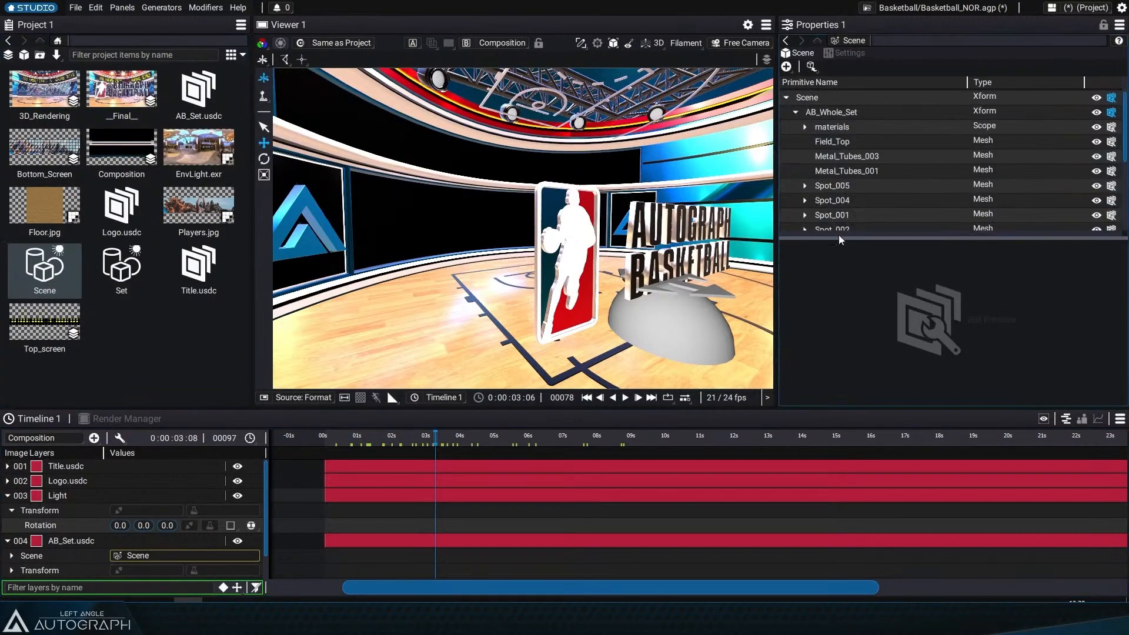
drag(838, 235, 858, 295)
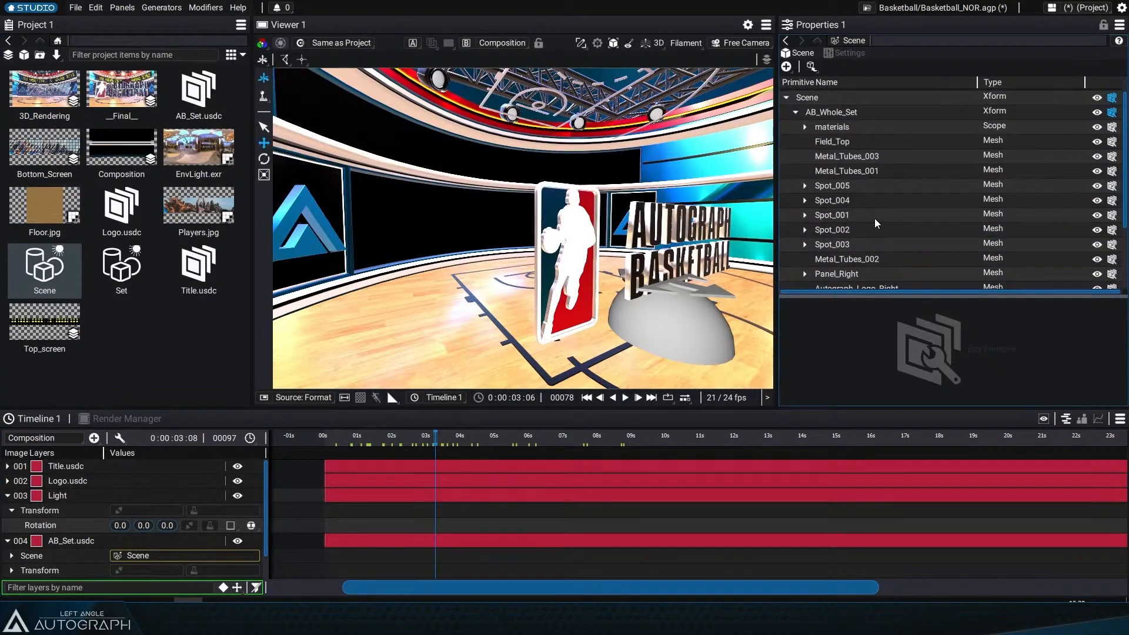
Step: Expand the materials list and open the Screen_Top material for editing
scroll(876, 218, down, 3)
scroll(880, 213, up, 3)
click(804, 127)
scroll(873, 174, down, 1)
scroll(867, 141, up, 1)
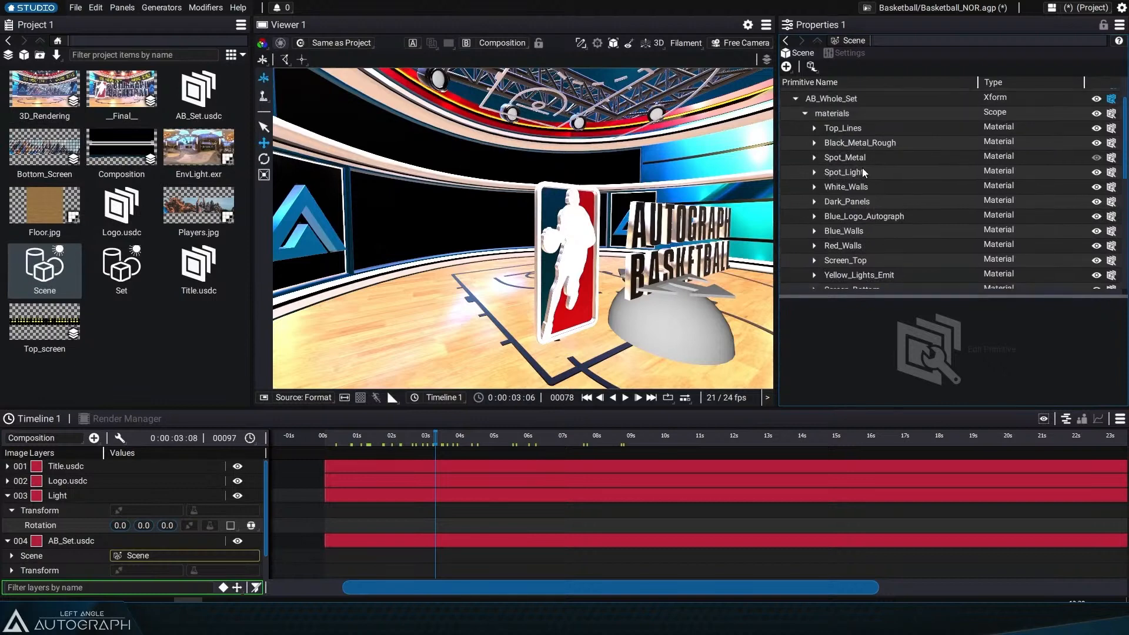
scroll(839, 241, down, 1)
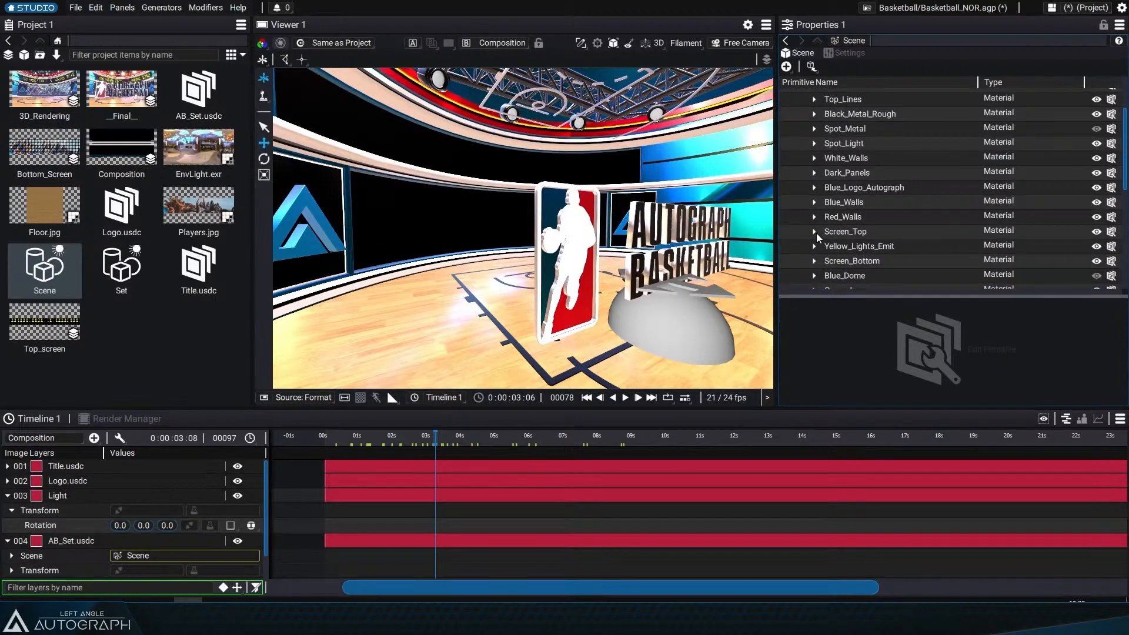
scroll(817, 233, down, 1)
click(814, 221)
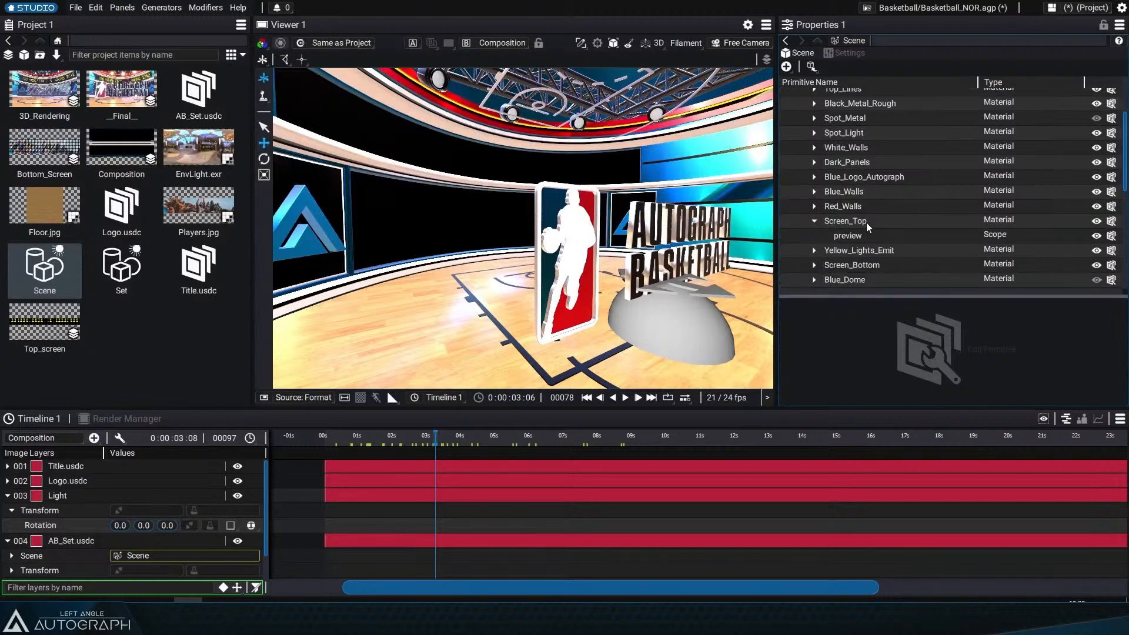
click(865, 222)
click(917, 365)
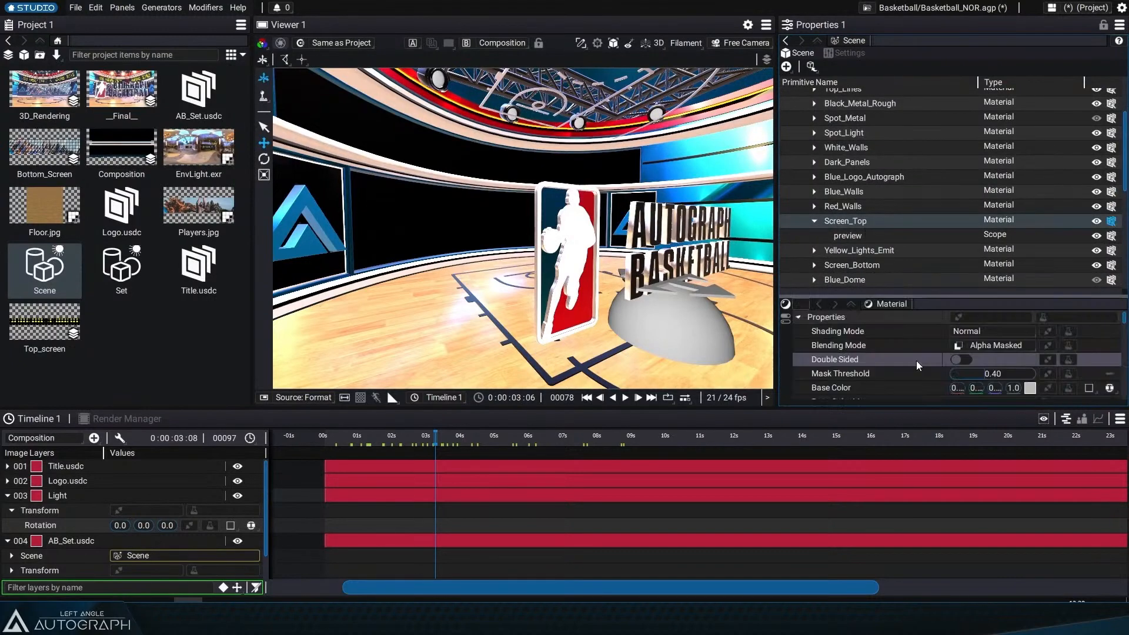
Step: Set the Screen_Top material's Shading Mode to None
drag(908, 298, 904, 226)
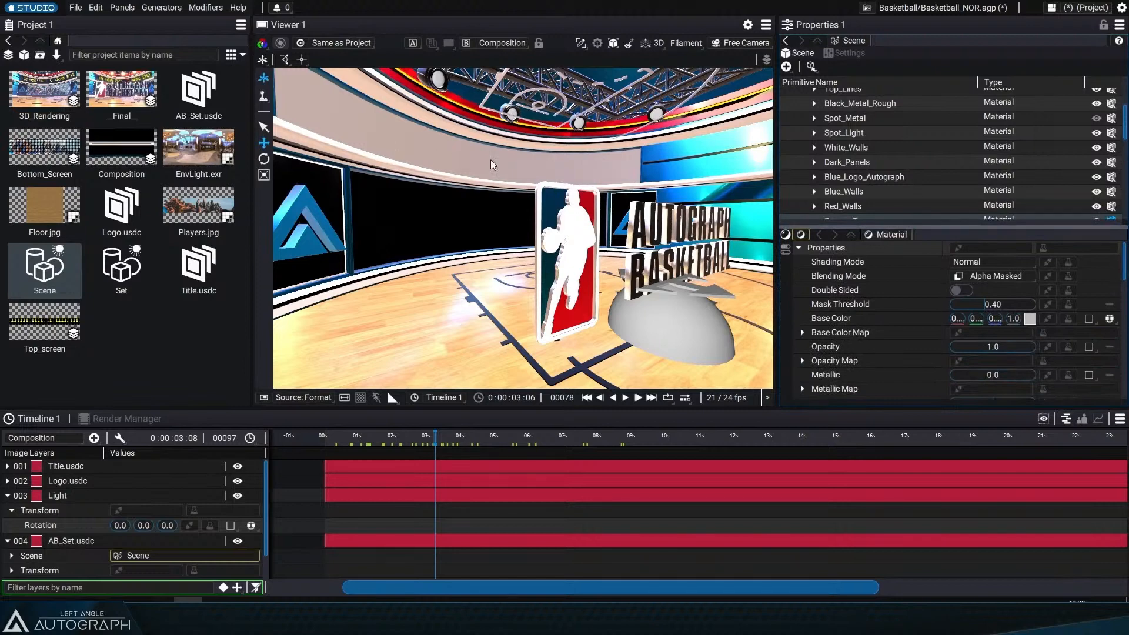
click(980, 262)
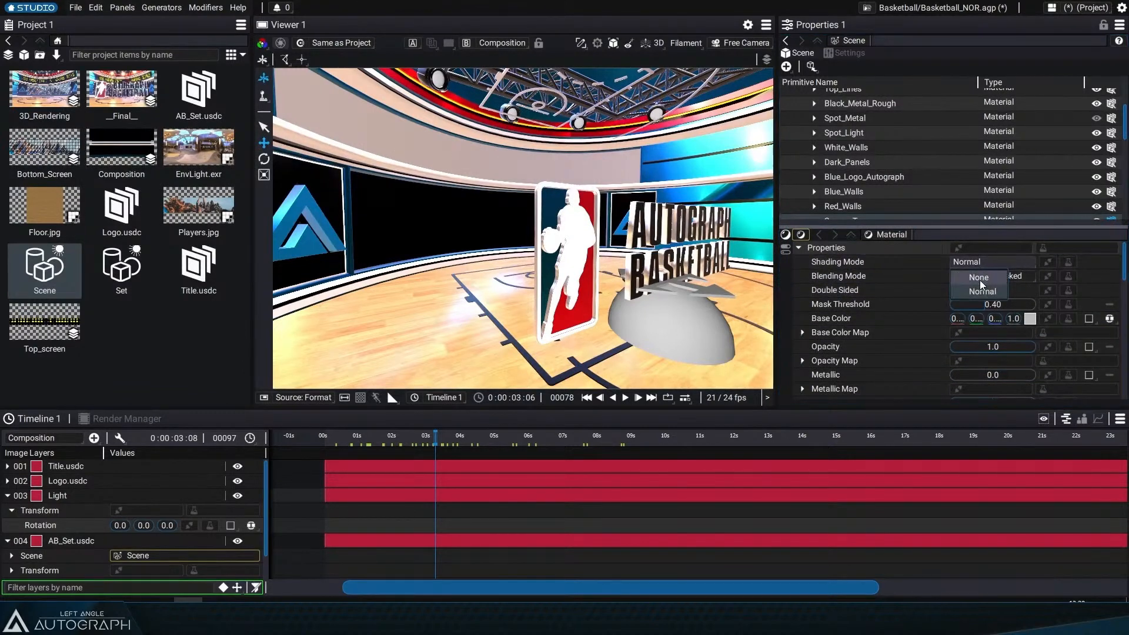
click(979, 280)
click(982, 263)
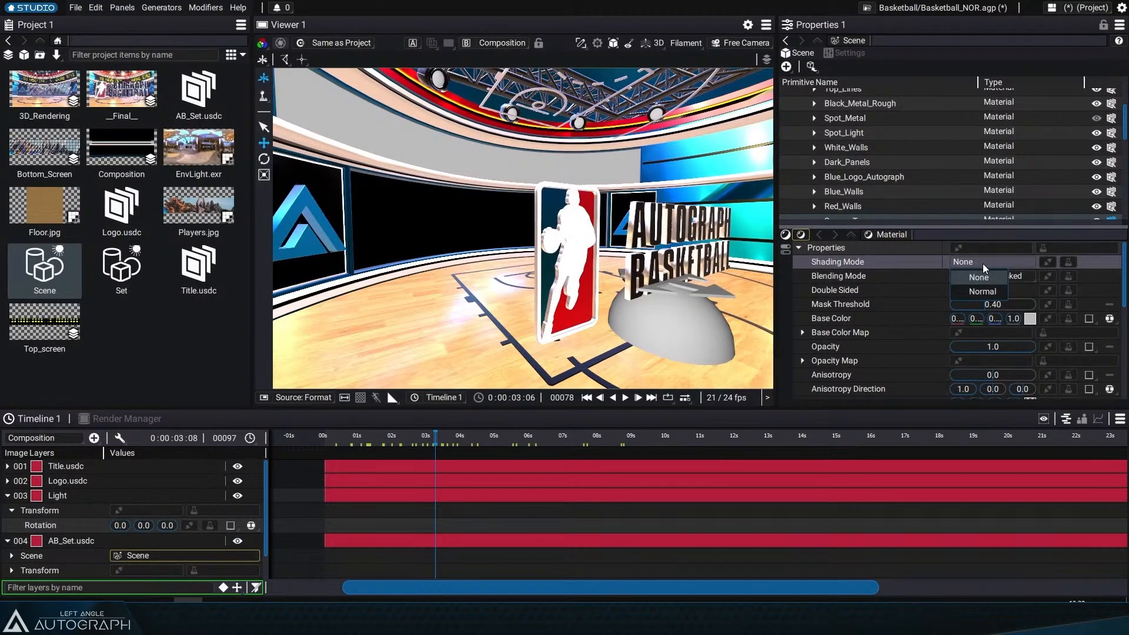
click(870, 175)
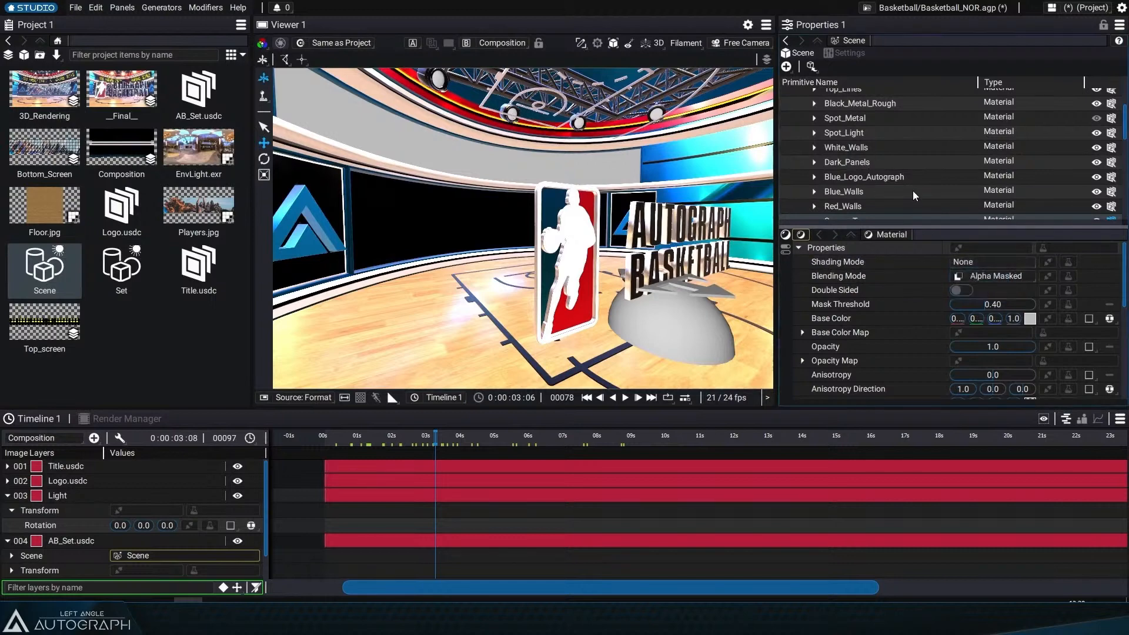
Step: Open the Screen_Bottom material for editing and set its Shading Mode to None
scroll(914, 189, down, 3)
scroll(913, 183, up, 2)
click(864, 201)
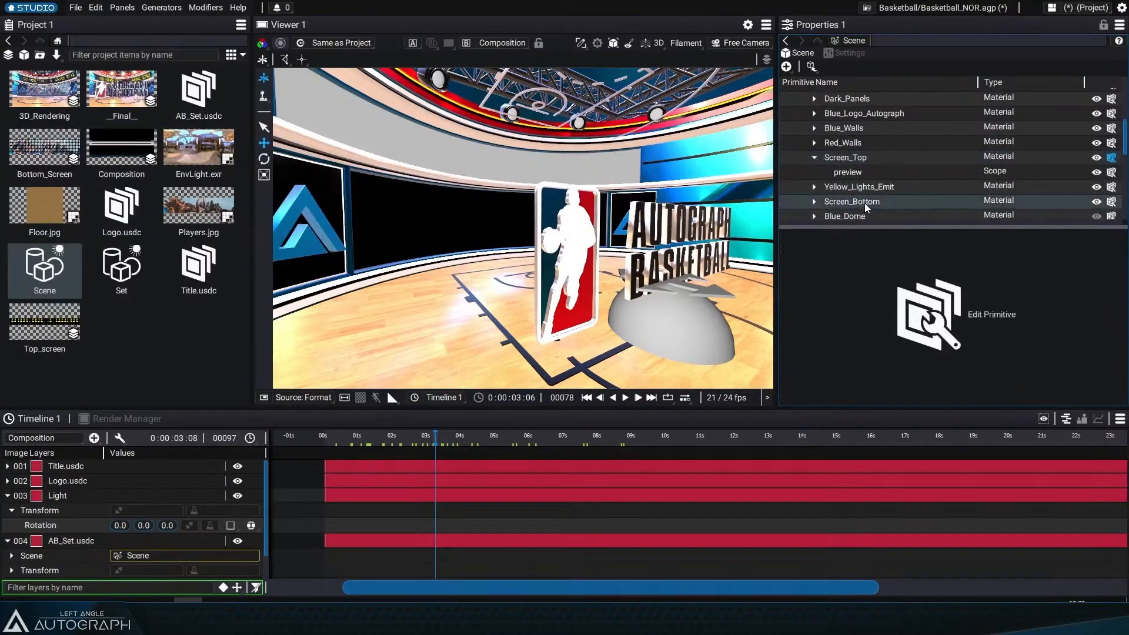
click(931, 297)
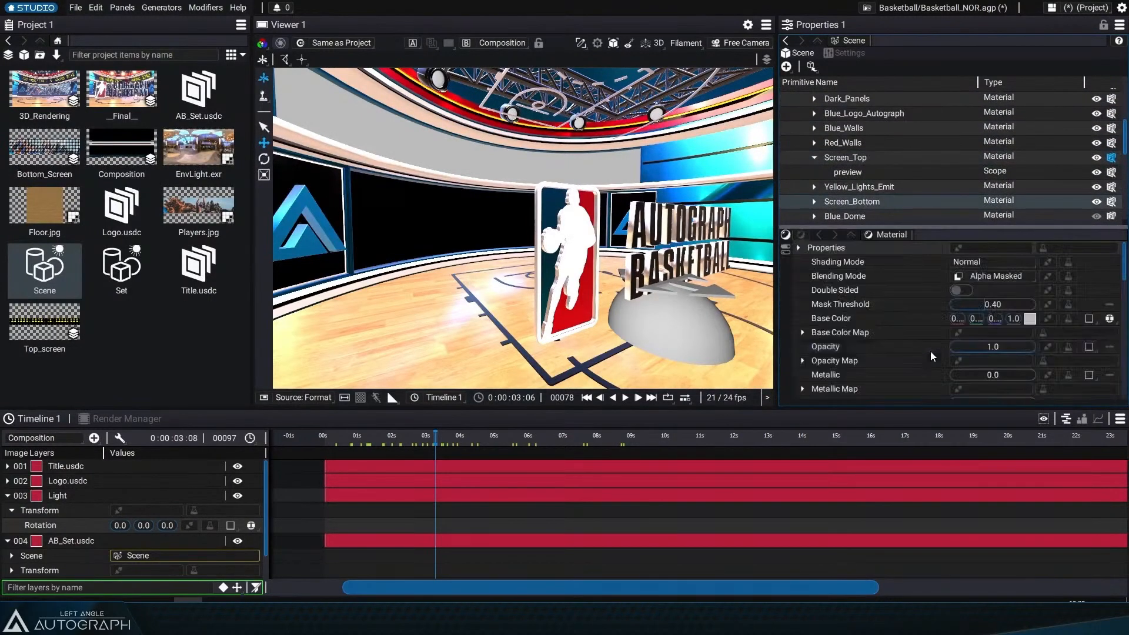
click(984, 263)
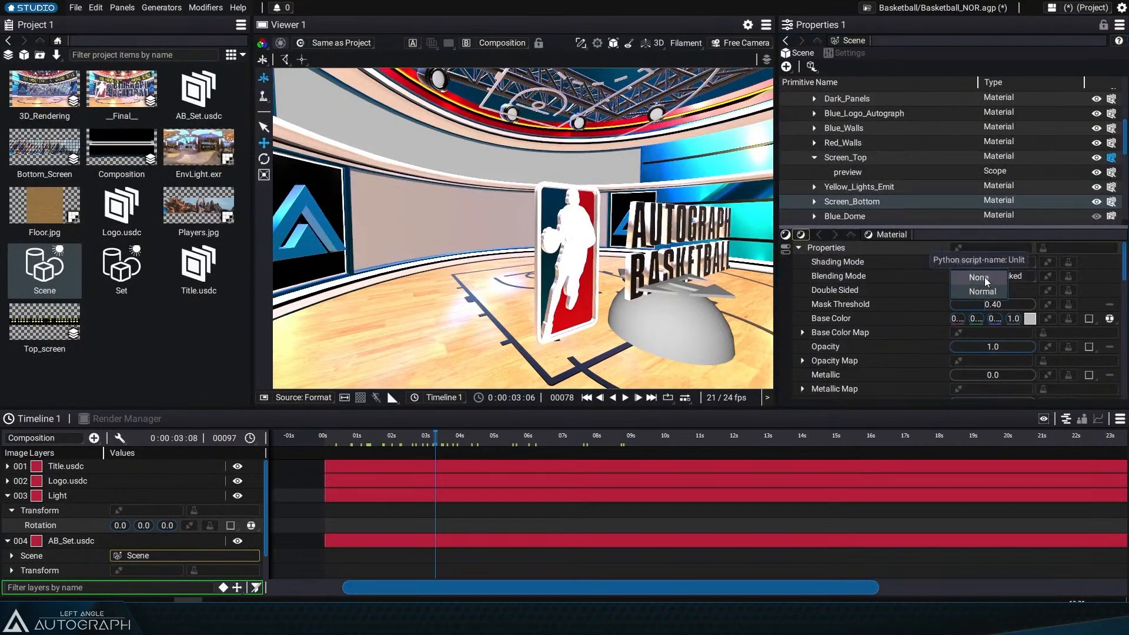
click(984, 277)
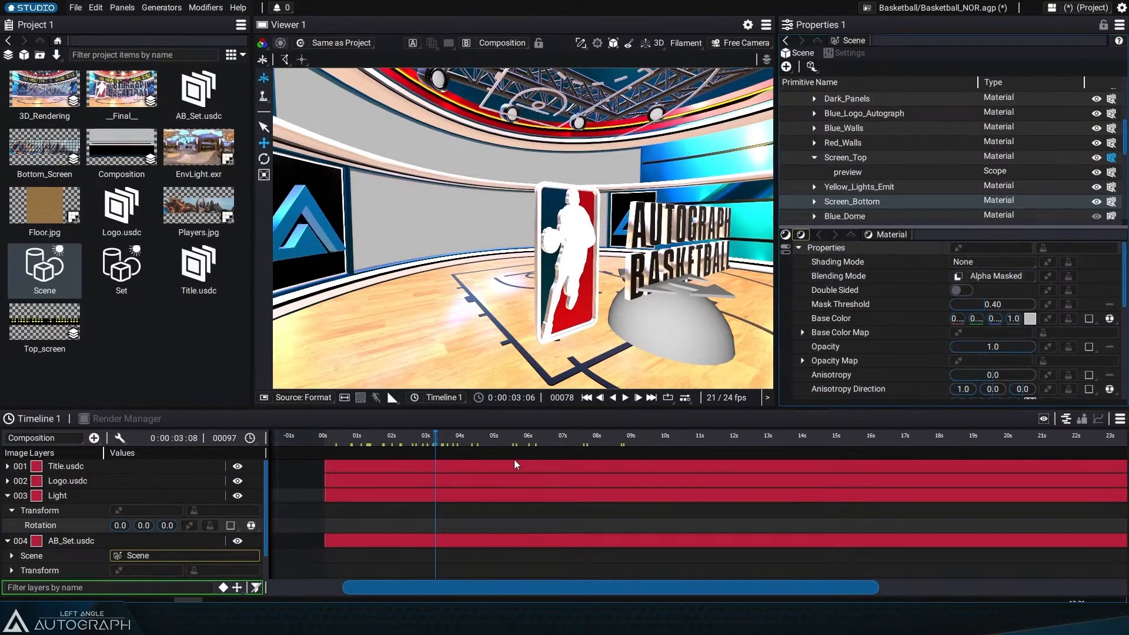
Step: Assign the Bottom_Screen composition as the Screen_Bottom material's Base Color Map
scroll(870, 337, down, 1)
scroll(870, 343, down, 1)
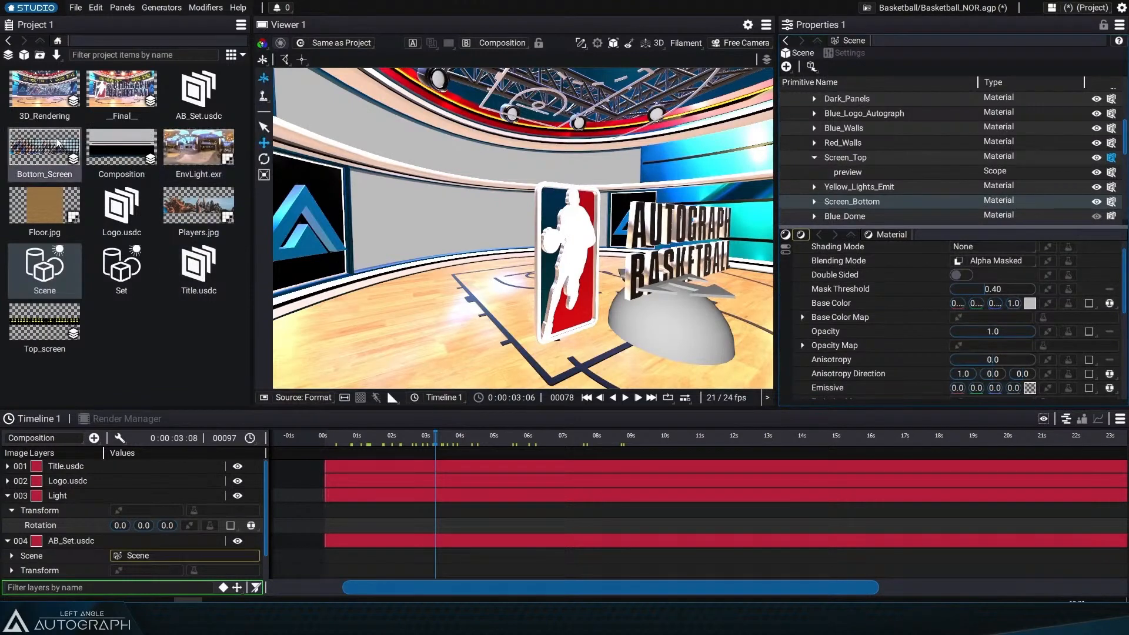
drag(35, 147, 1002, 320)
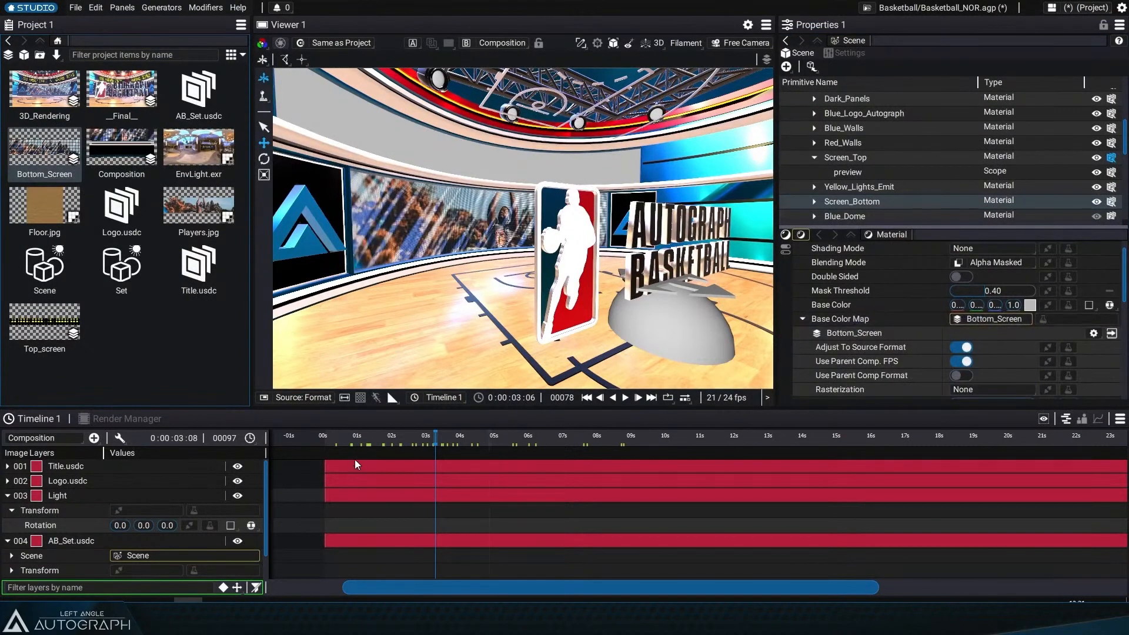
Step: Frame the logo and title in the viewer and create a camera from that view
drag(385, 439, 456, 438)
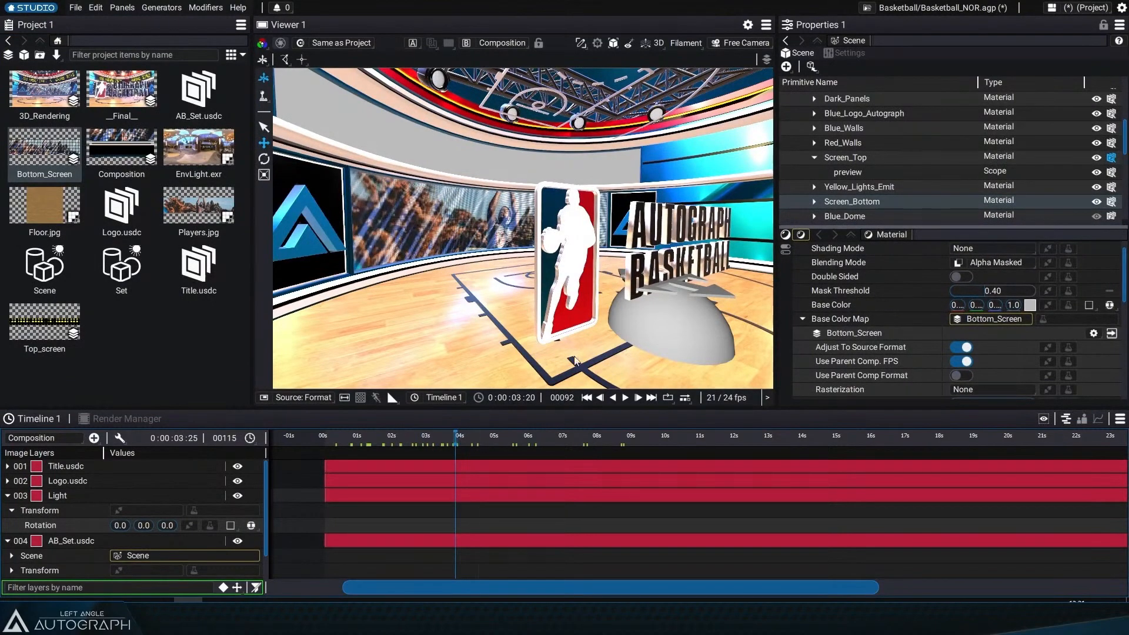
drag(561, 294, 524, 249)
scroll(534, 218, up, 3)
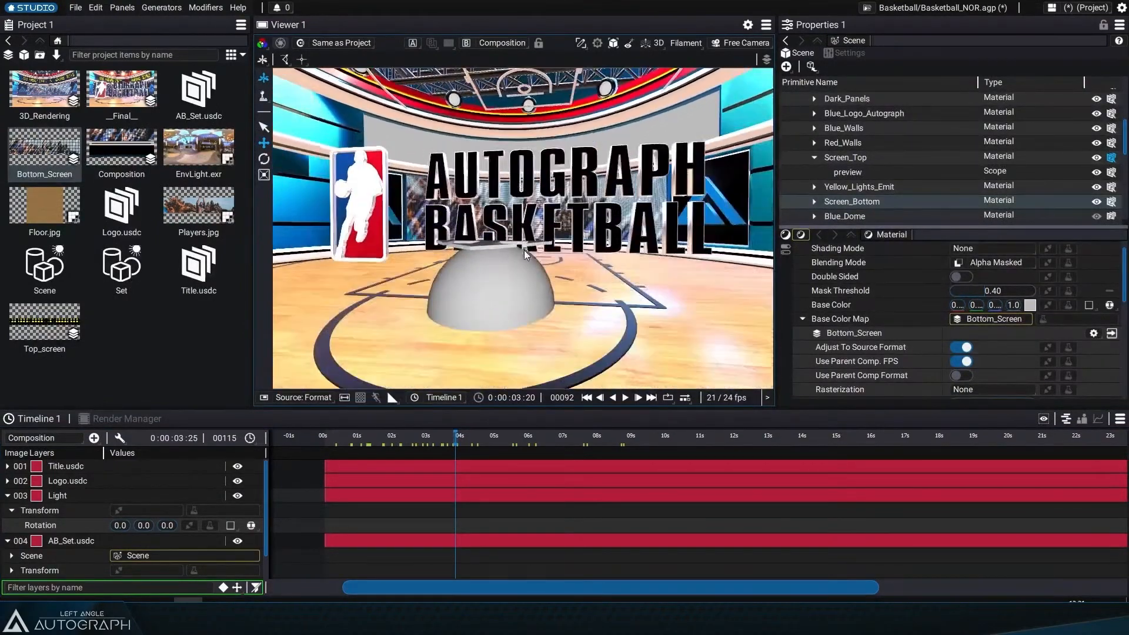
click(744, 43)
click(765, 82)
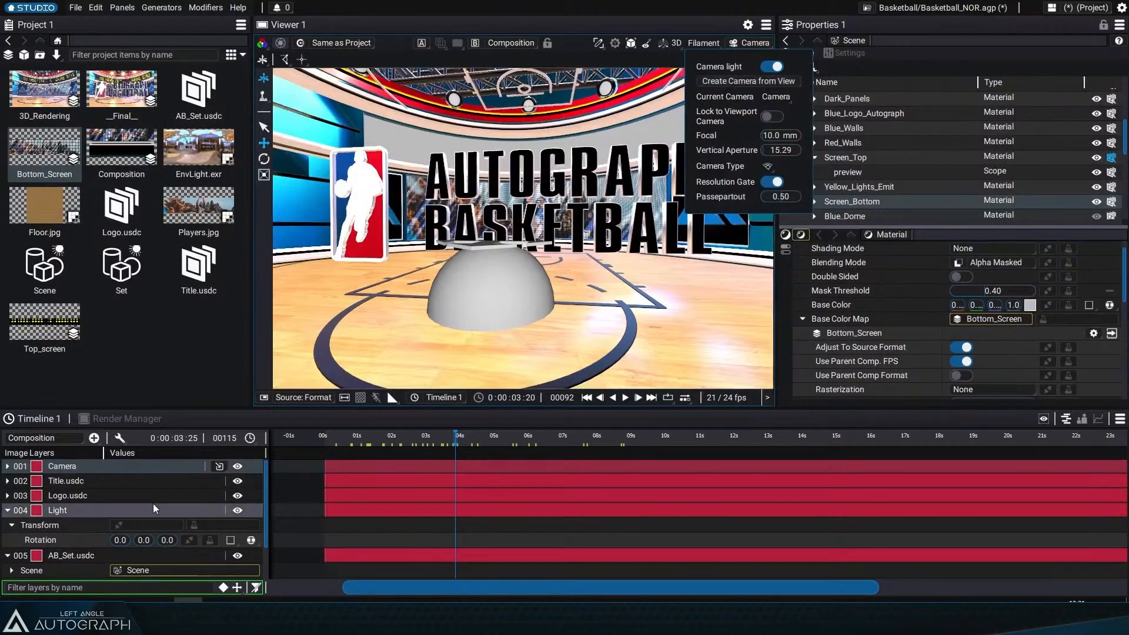
click(62, 466)
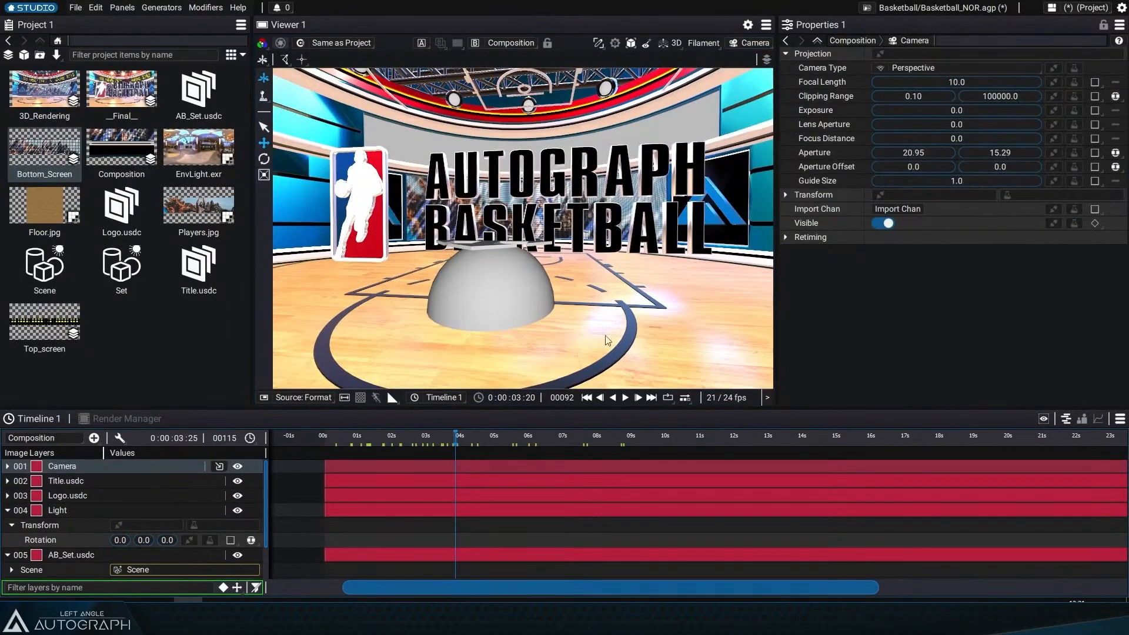
Step: Enable Ambient Occlusion in the composition's 3D settings with radius 4.80 and intensity 48.30
click(669, 43)
click(669, 61)
click(115, 177)
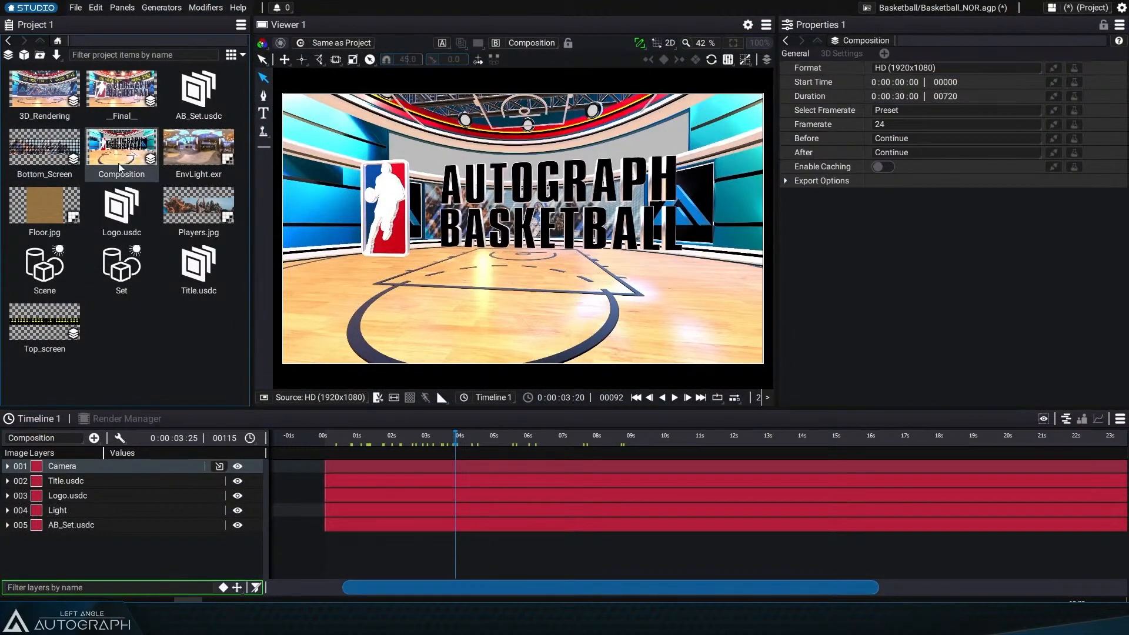
click(841, 53)
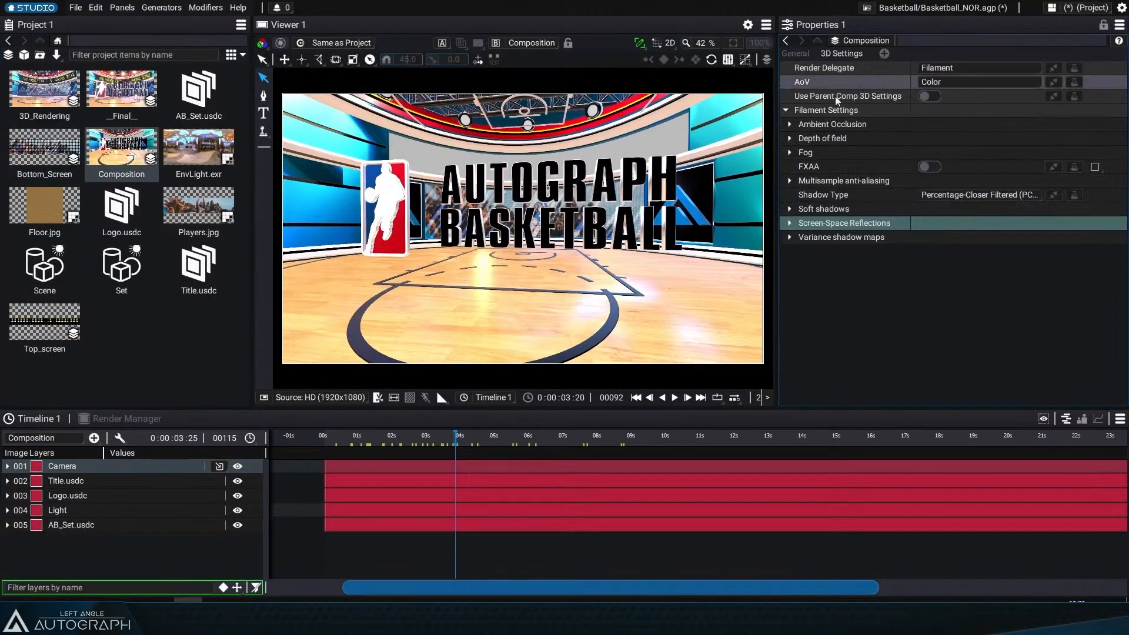
click(790, 124)
click(928, 142)
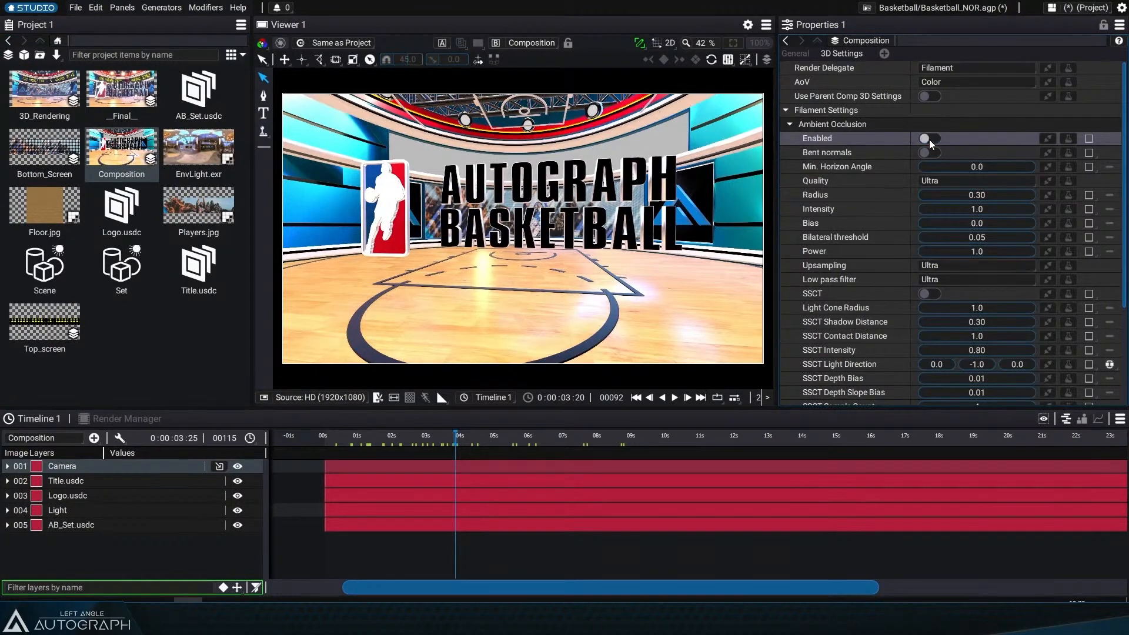
mouse_move(979, 198)
mouse_down()
mouse_move(1006, 198)
mouse_move(982, 209)
mouse_move(999, 209)
mouse_up()
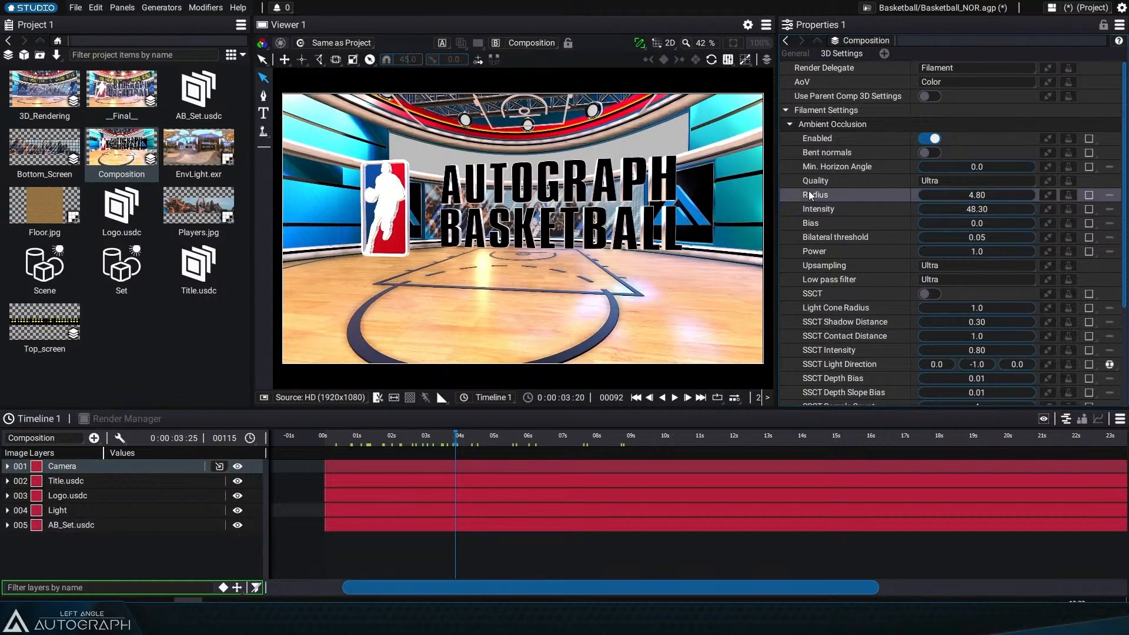
Step: Enable Screen-Space Reflections in the composition's 3D settings and set the max distance to 18.0
click(791, 124)
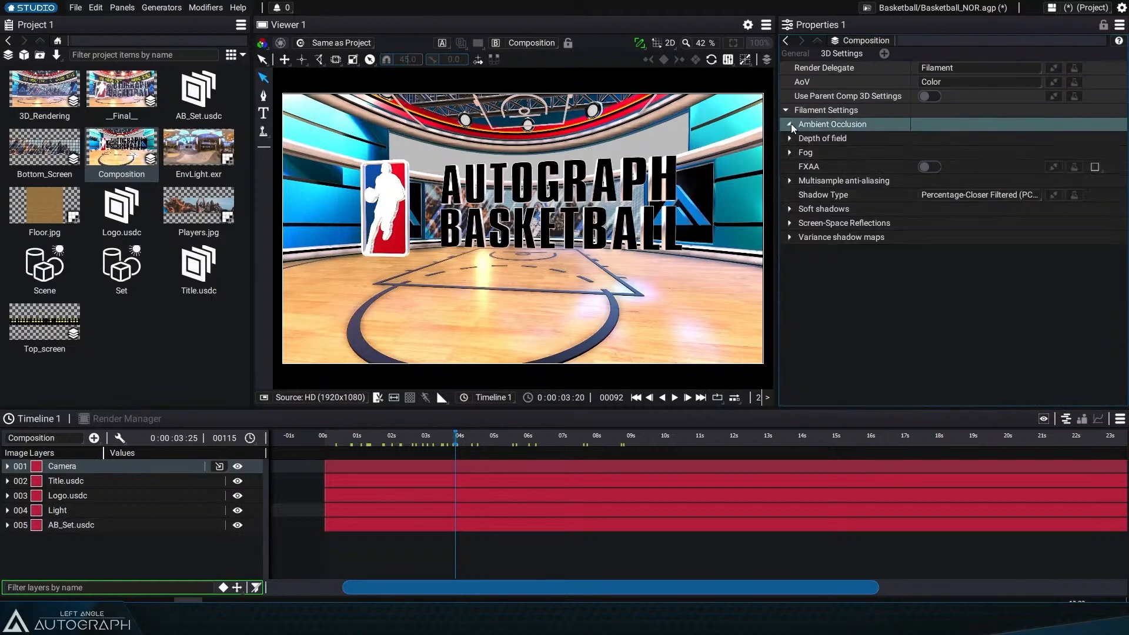
click(793, 224)
click(933, 238)
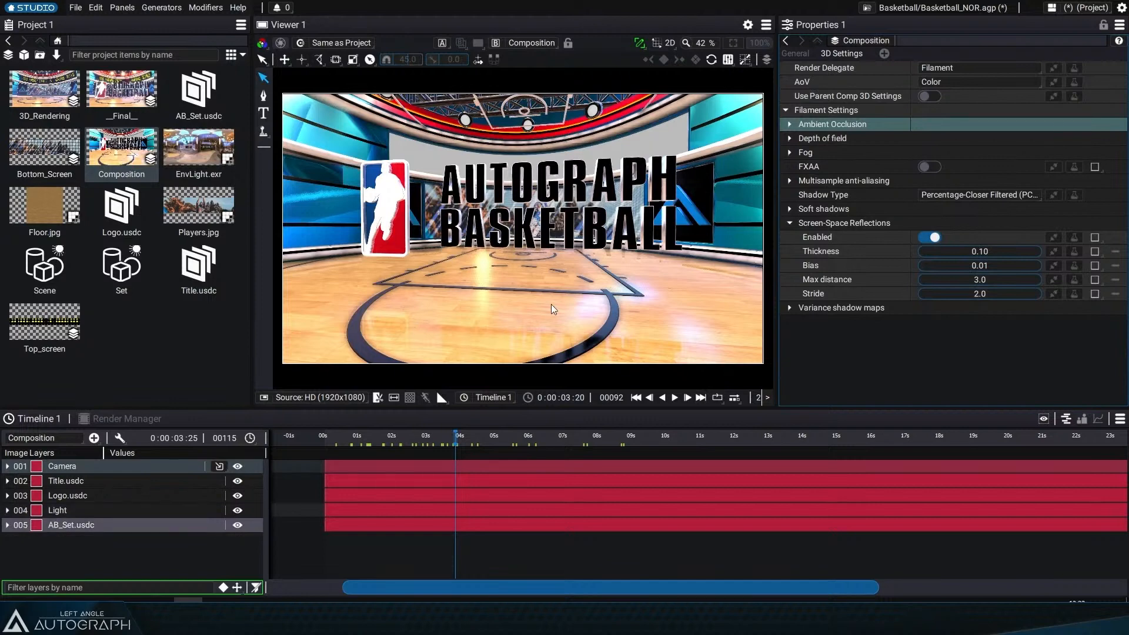
click(555, 445)
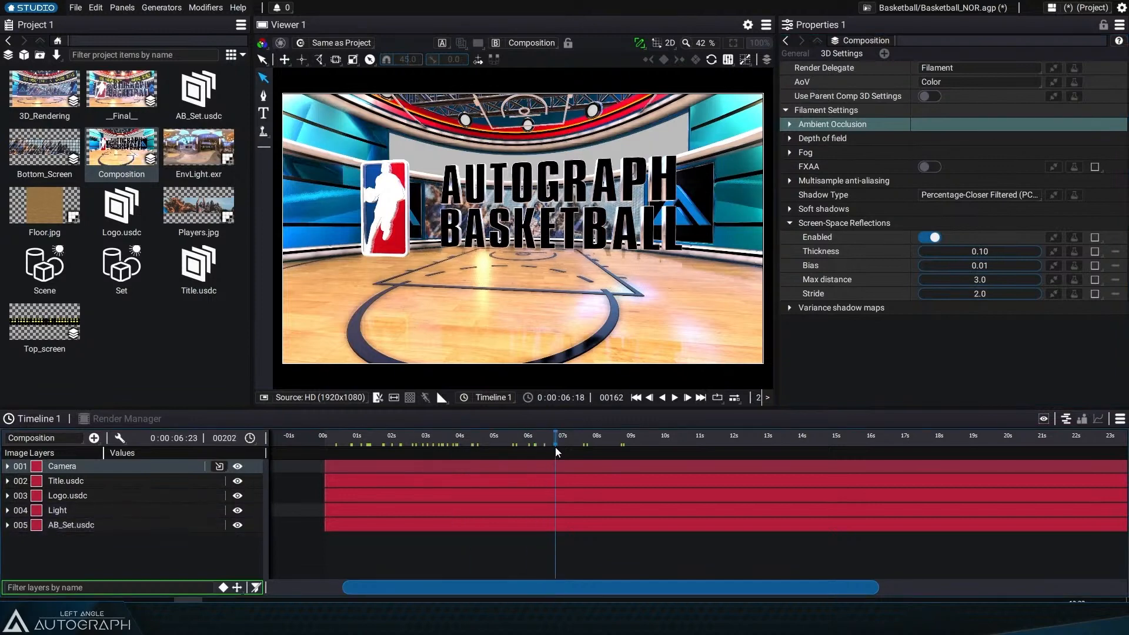
drag(555, 447, 435, 439)
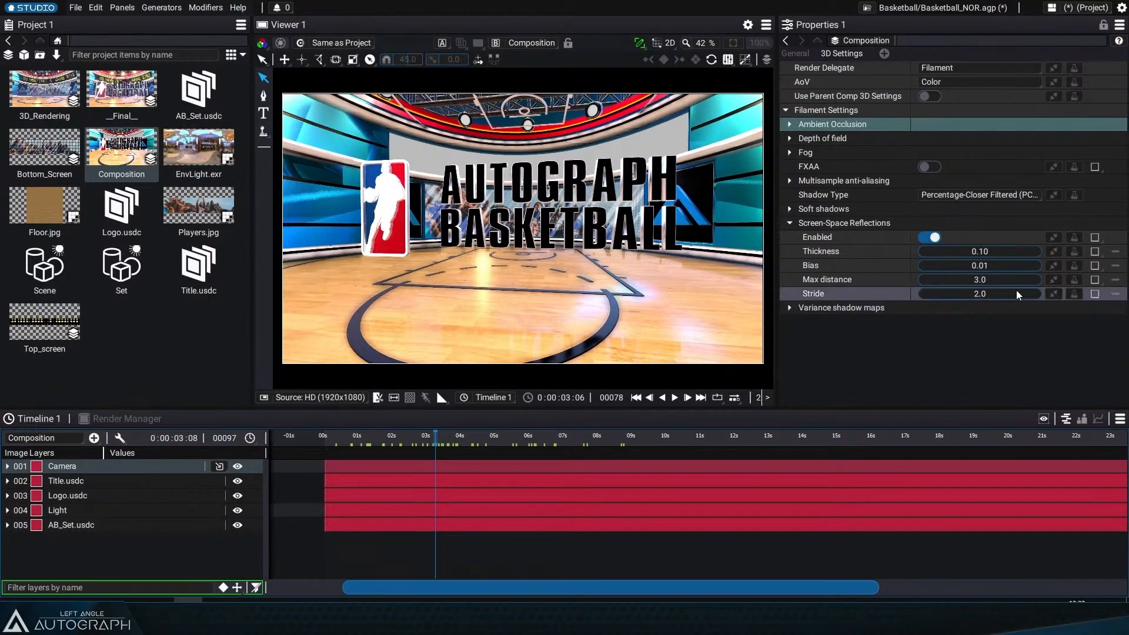
drag(997, 280, 1084, 280)
click(414, 437)
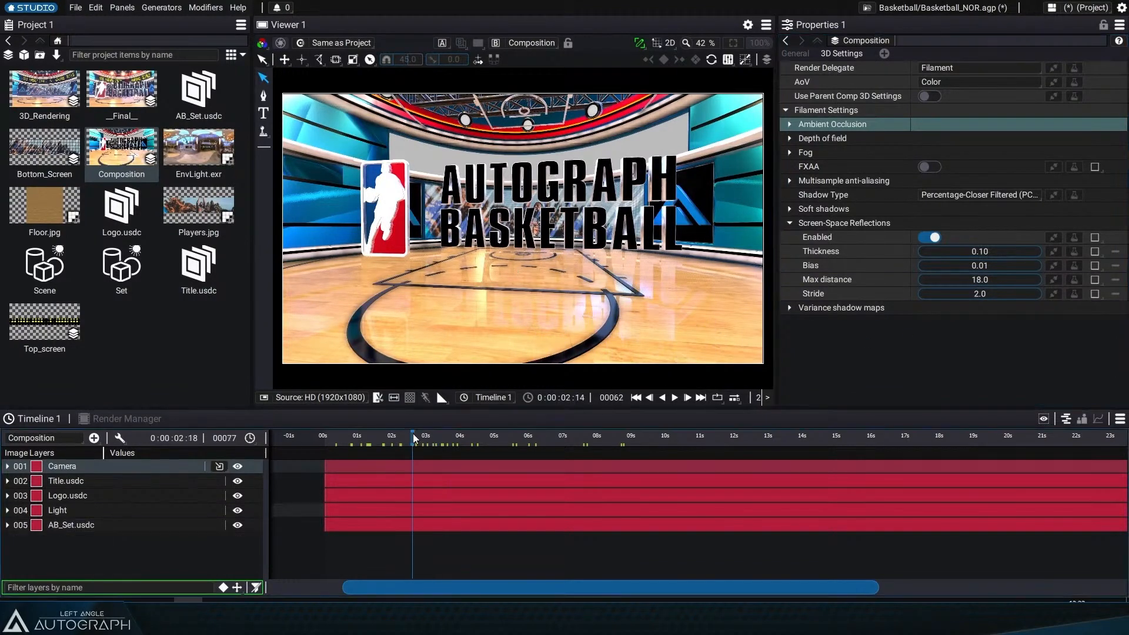
drag(413, 437, 452, 445)
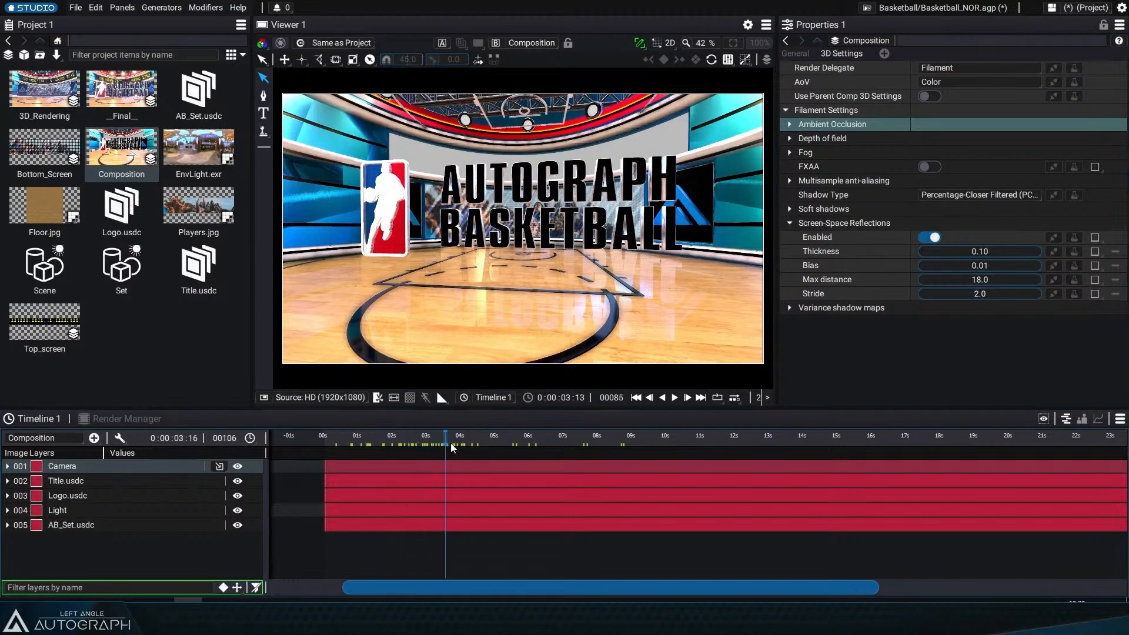
Step: Show the camera layer's rotation and nudge its Y rotation
click(139, 467)
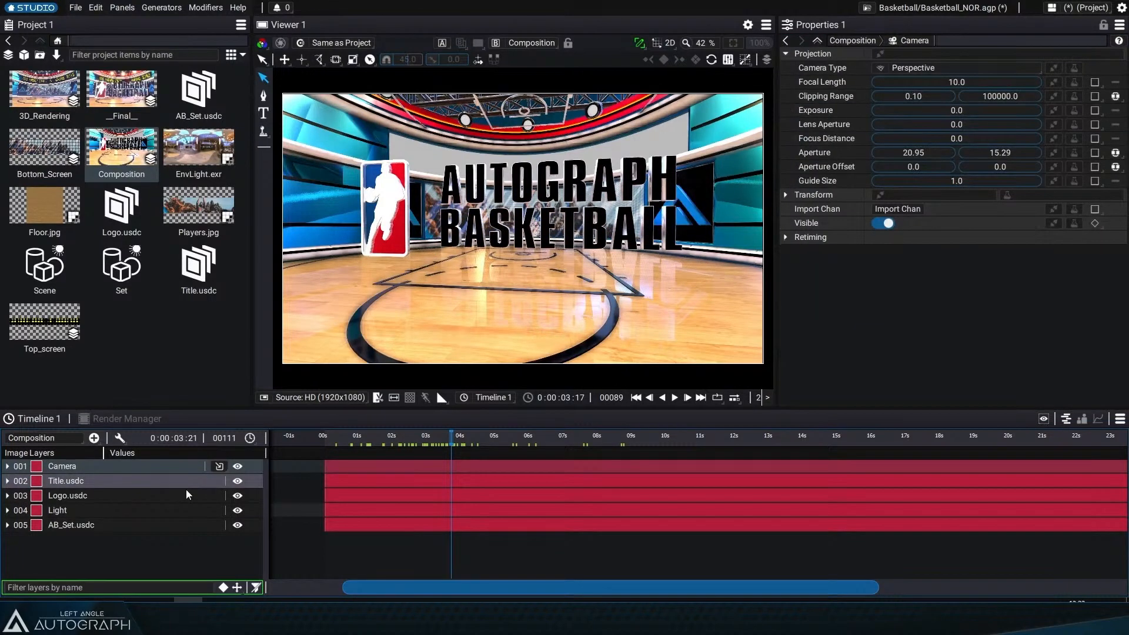
key(r)
mouse_move(145, 496)
mouse_down()
mouse_move(165, 496)
mouse_move(129, 496)
mouse_move(154, 497)
mouse_up()
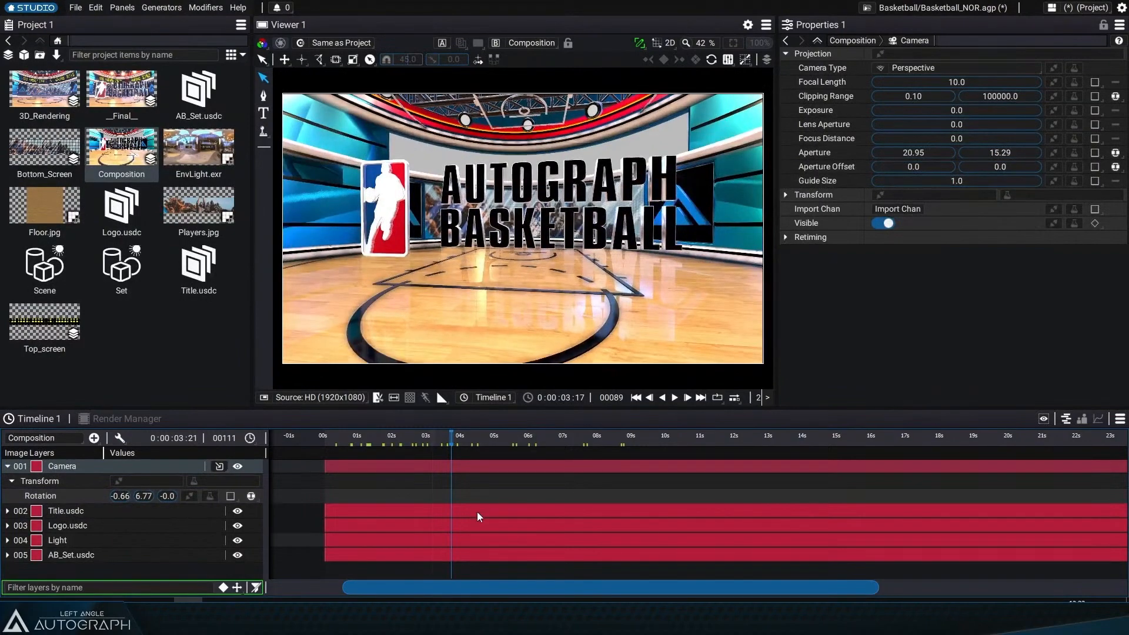
Step: Open the __Final__ composition and scrub through its timeline to review the result
double_click(130, 90)
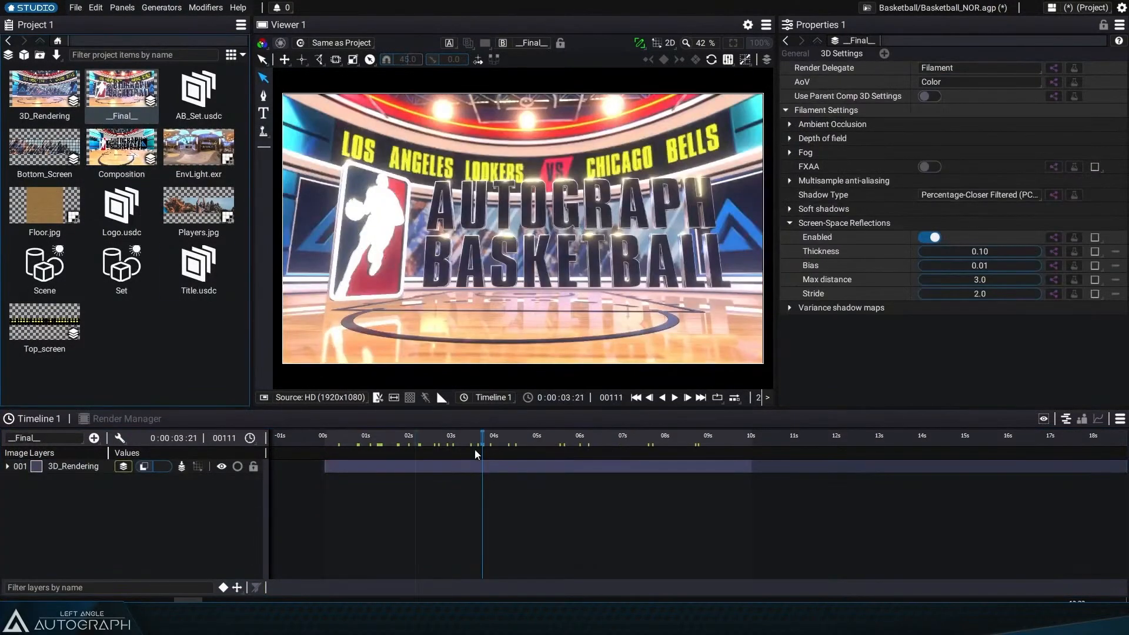
drag(482, 435, 624, 434)
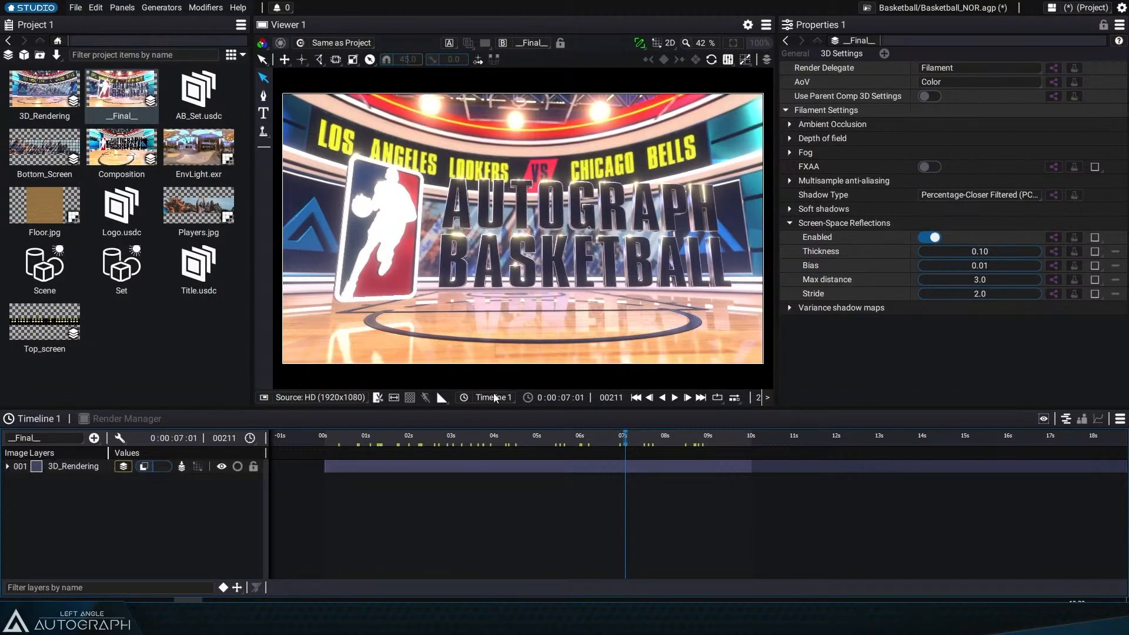
drag(483, 446, 703, 455)
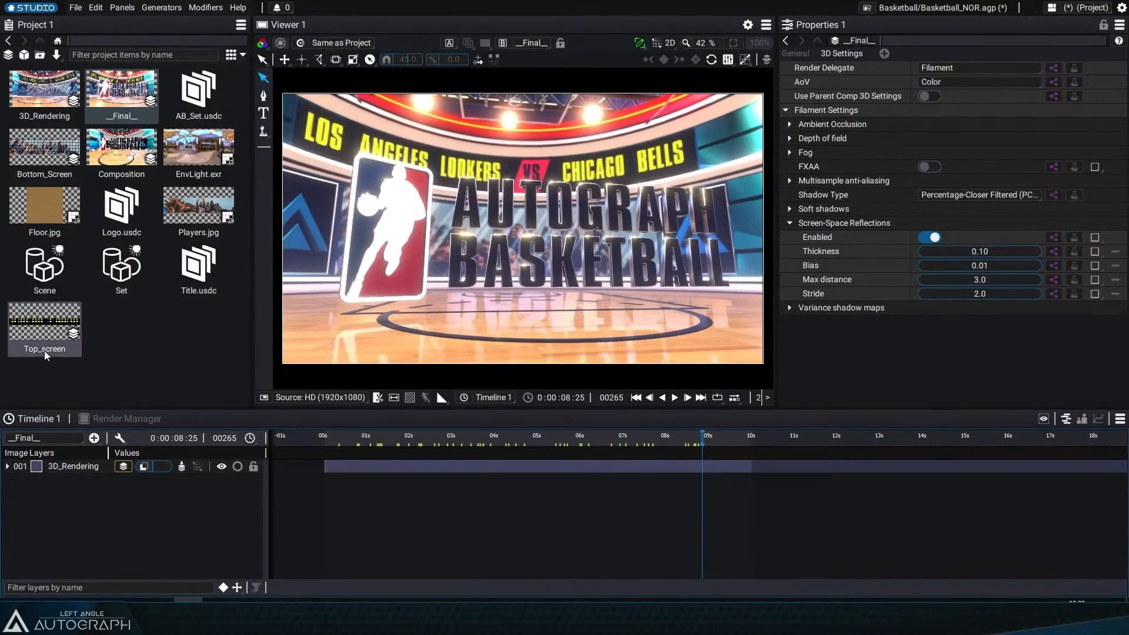
click(62, 319)
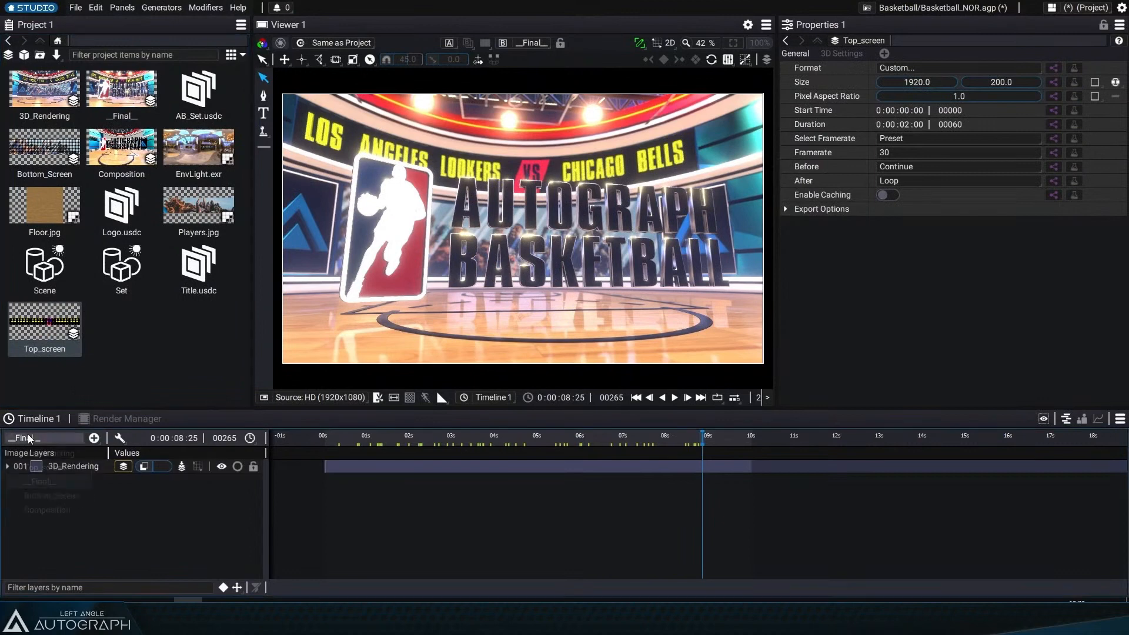
click(42, 438)
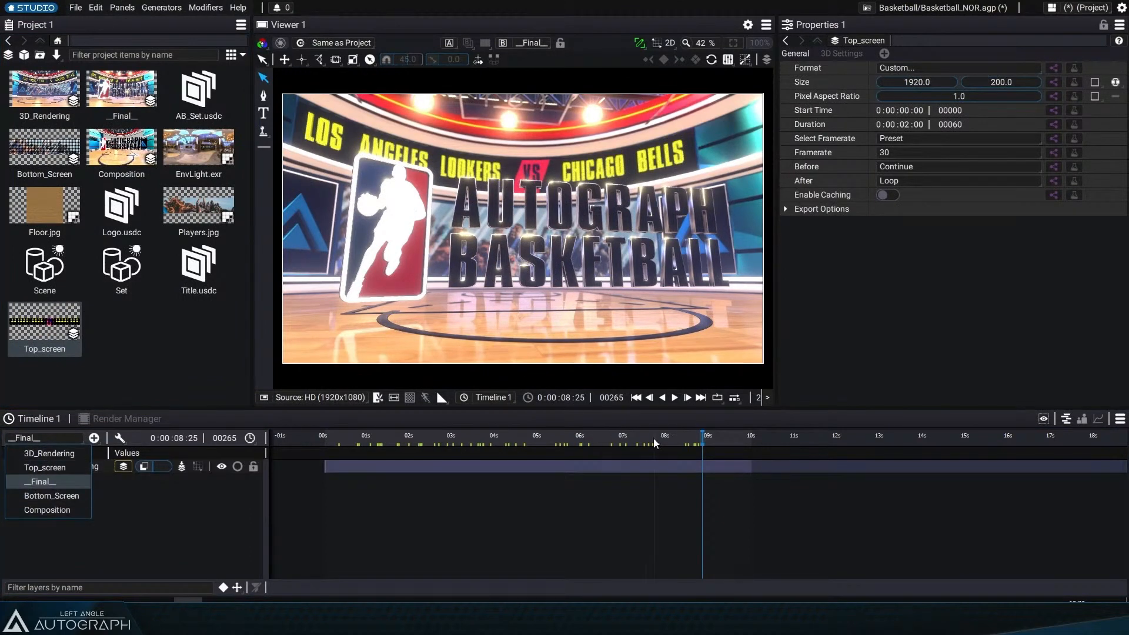
click(562, 442)
click(562, 442)
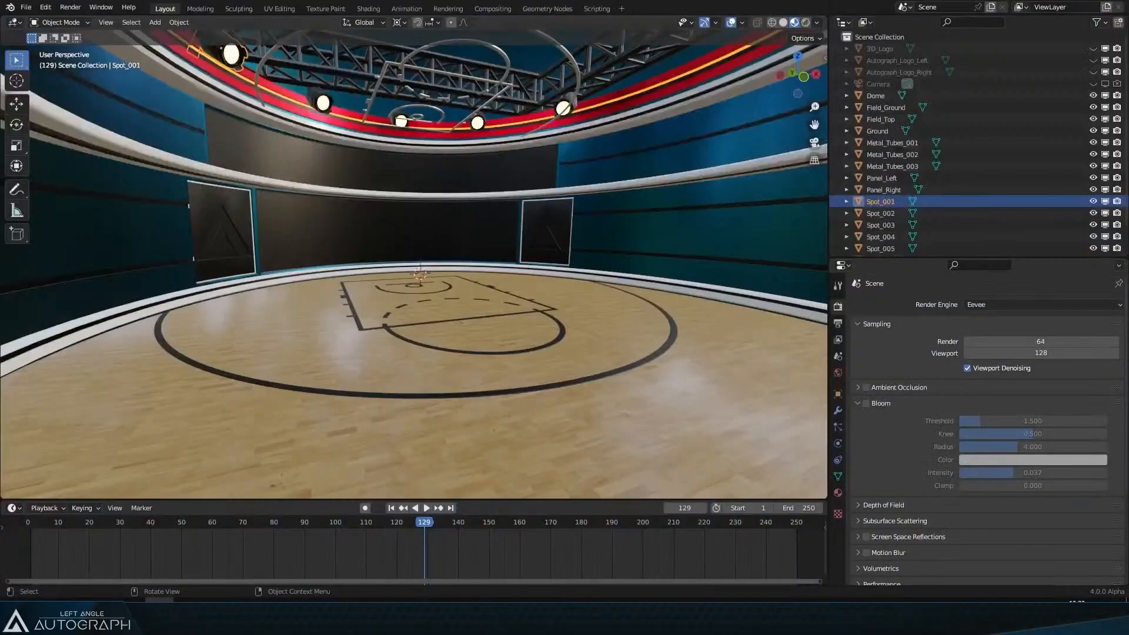
Step: Switch to Blender and open the recent file Automan_Anim_005.blend
click(14, 9)
click(26, 6)
mouse_move(75, 44)
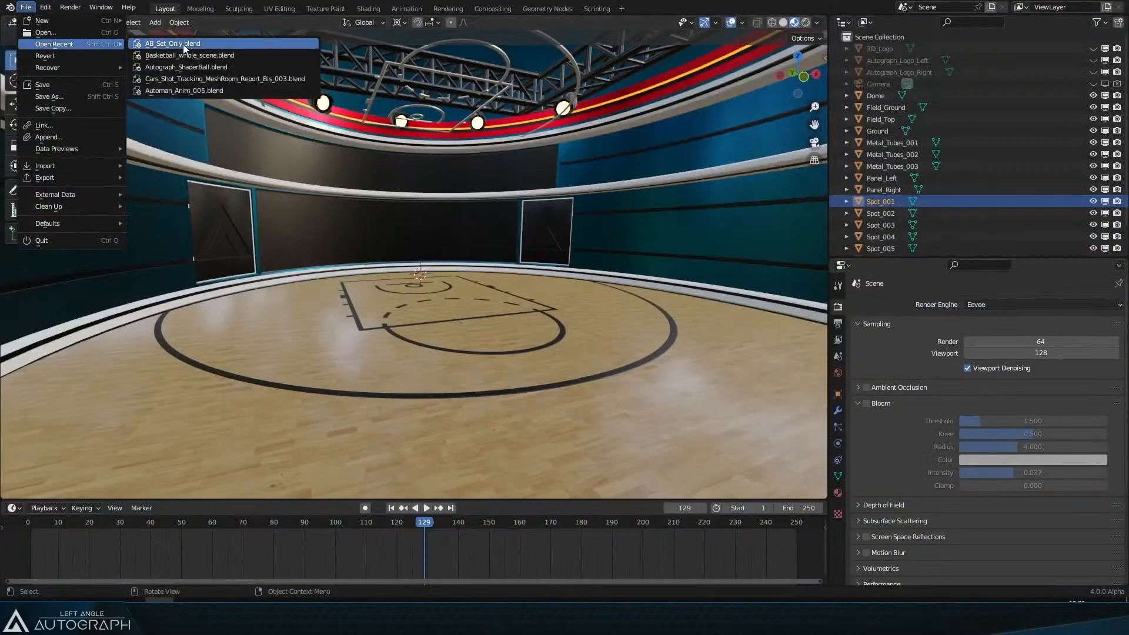
click(235, 91)
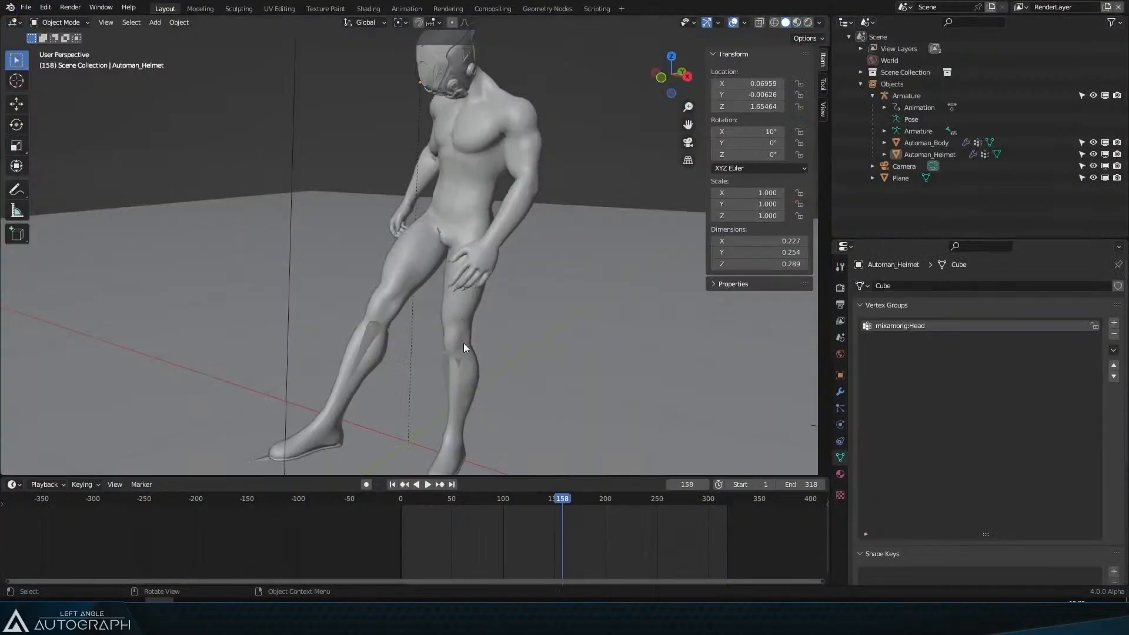
Step: Delete the scene's camera
click(357, 125)
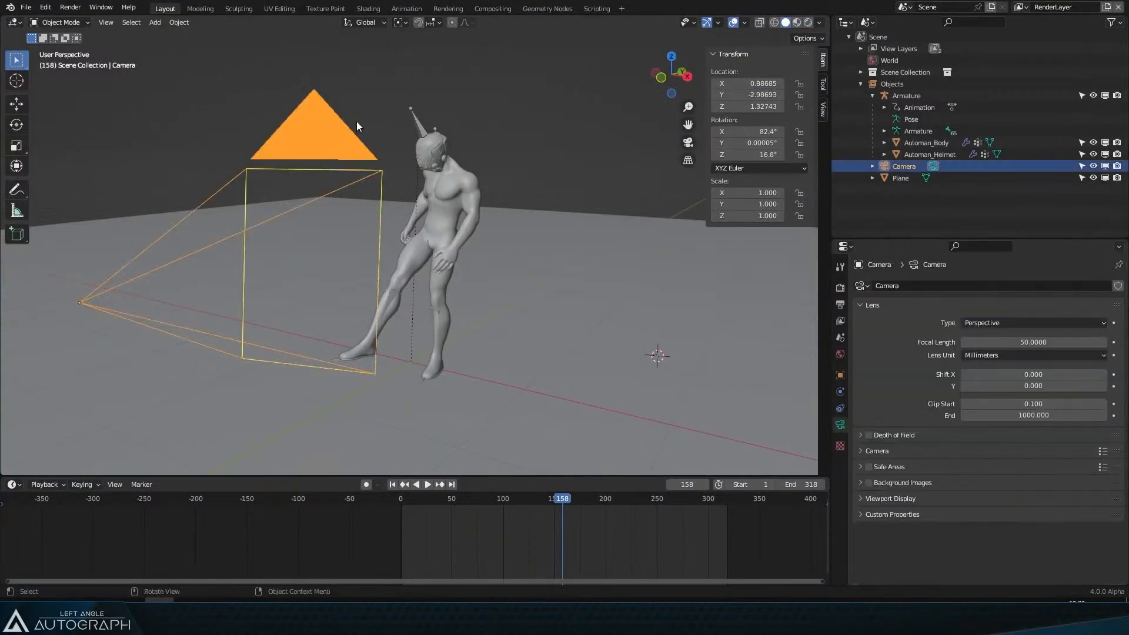
key(Delete)
scroll(356, 121, up, 4)
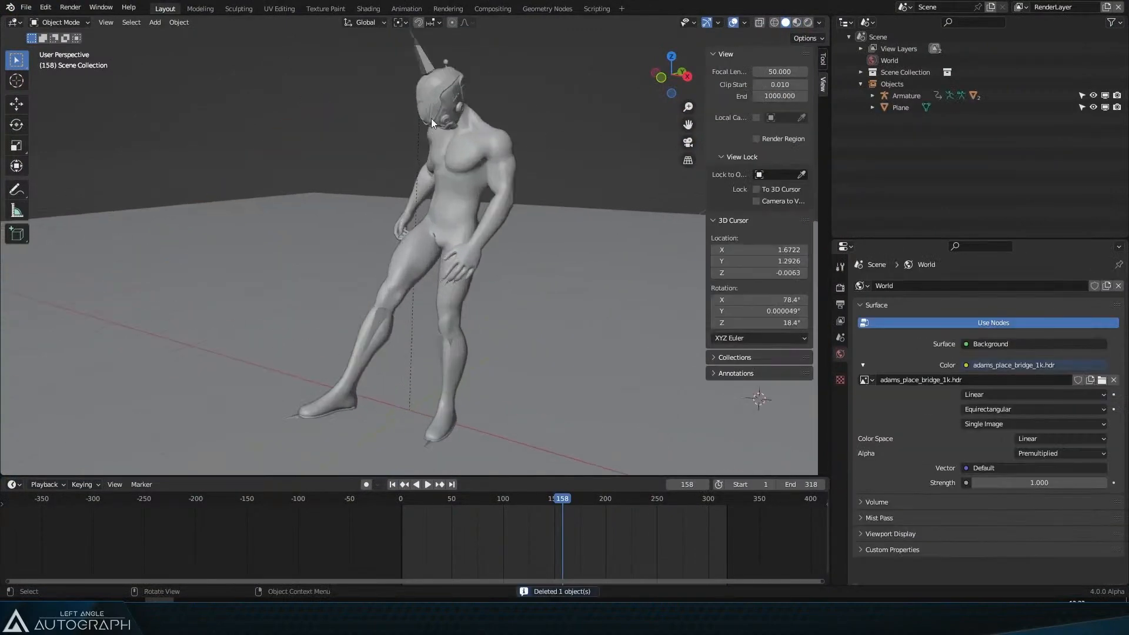
Step: Select the armature and play through its animation on the timeline
click(406, 398)
drag(446, 499, 440, 499)
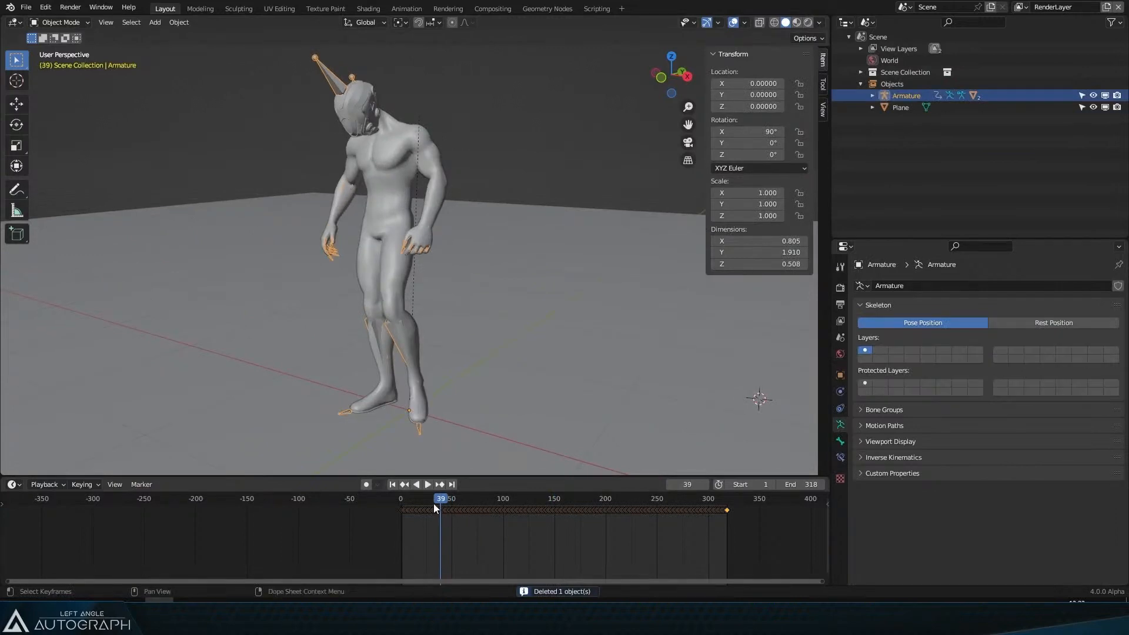
key(Home)
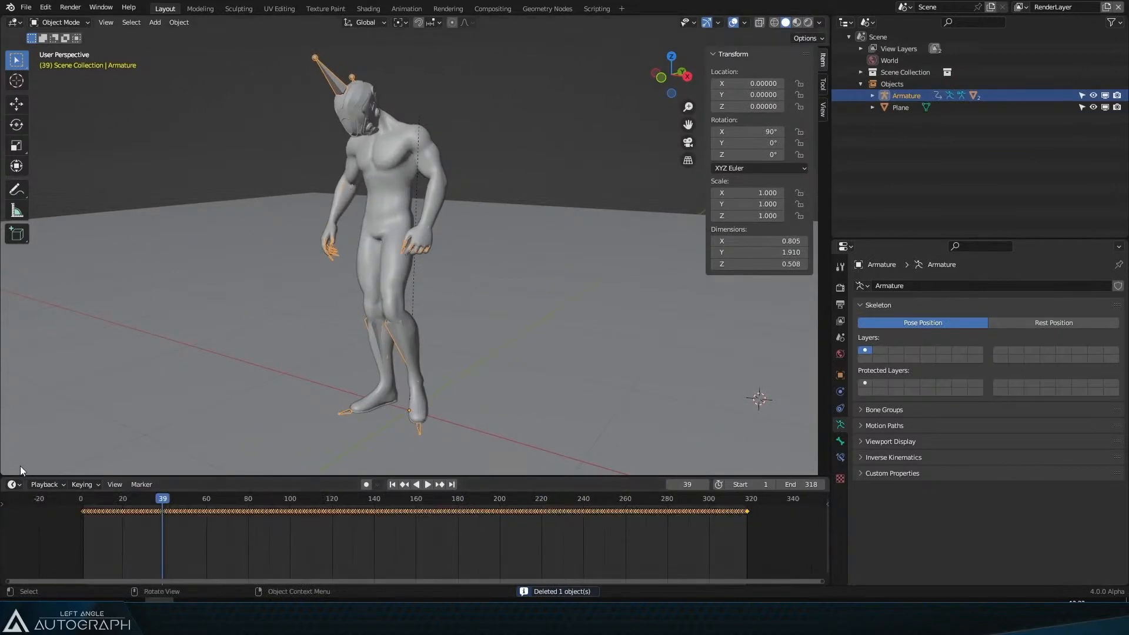
click(97, 498)
key(space)
drag(214, 502, 481, 510)
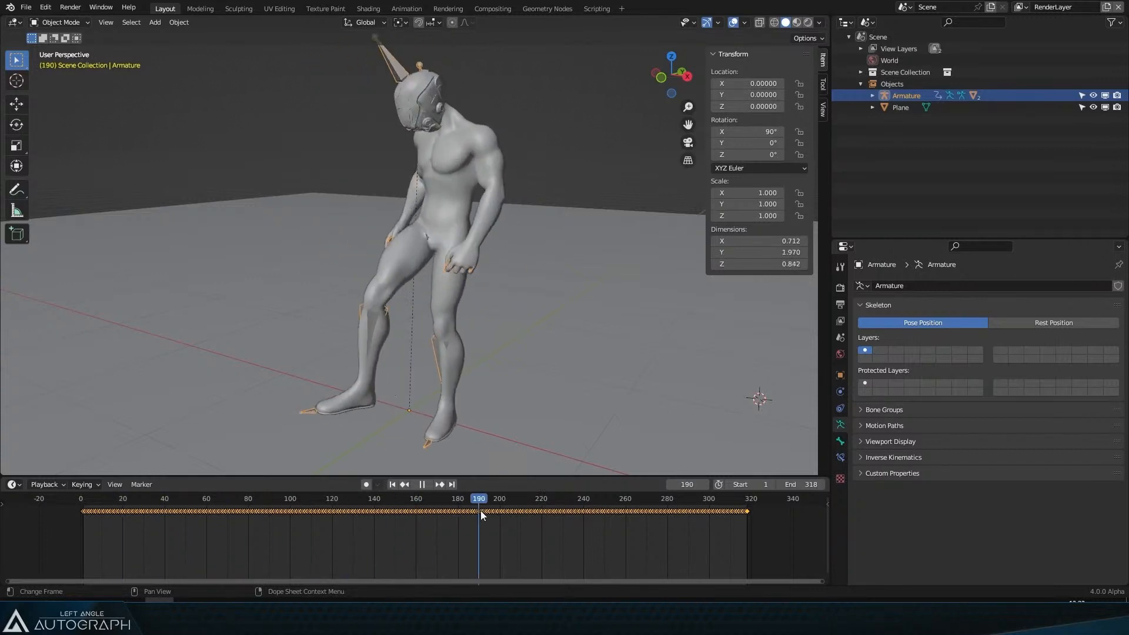
drag(388, 499, 411, 499)
click(26, 8)
mouse_move(72, 175)
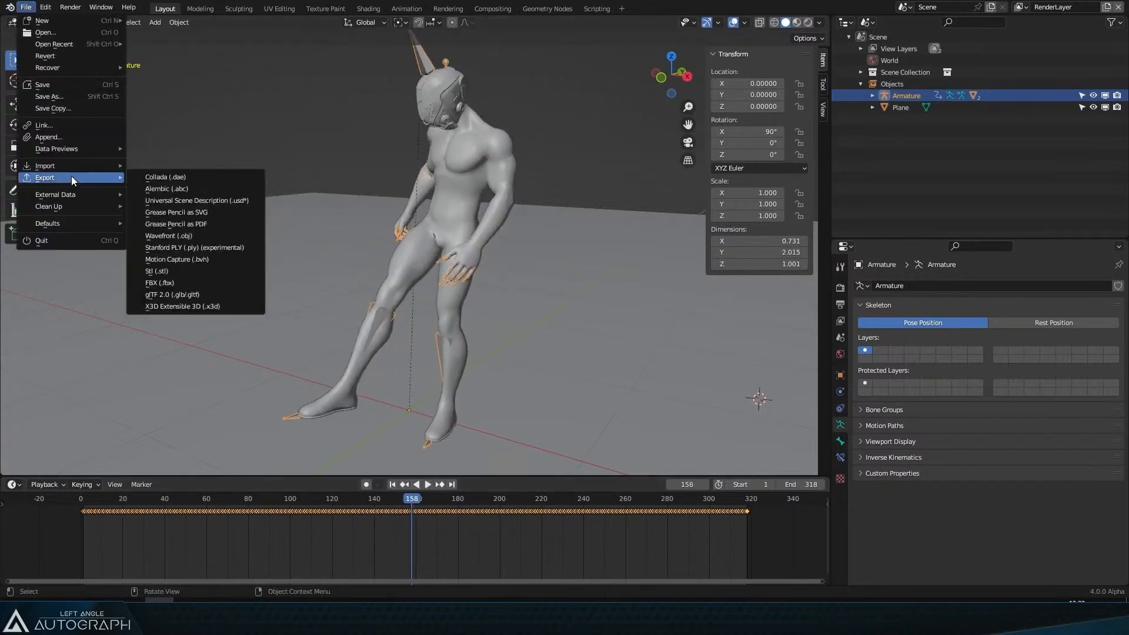
click(221, 204)
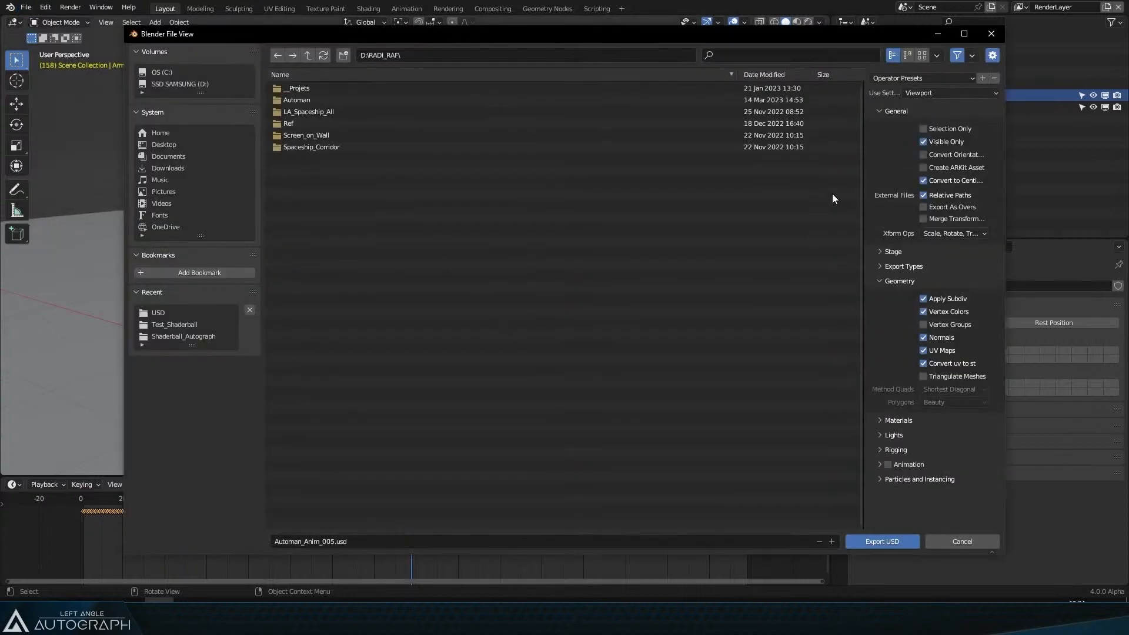
drag(862, 186, 586, 191)
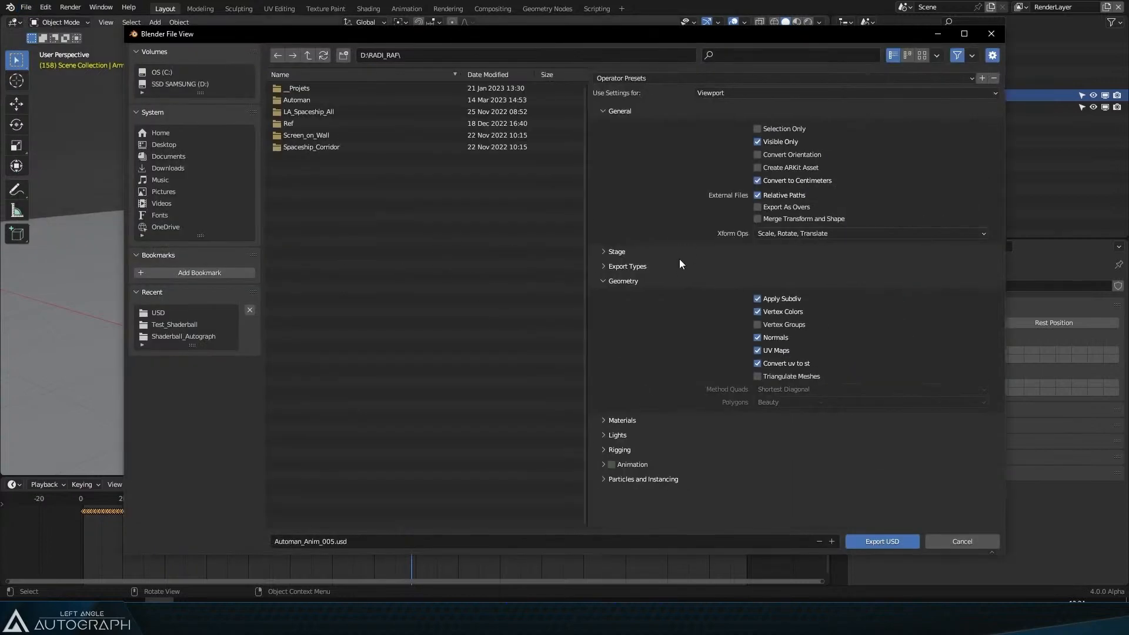
click(620, 450)
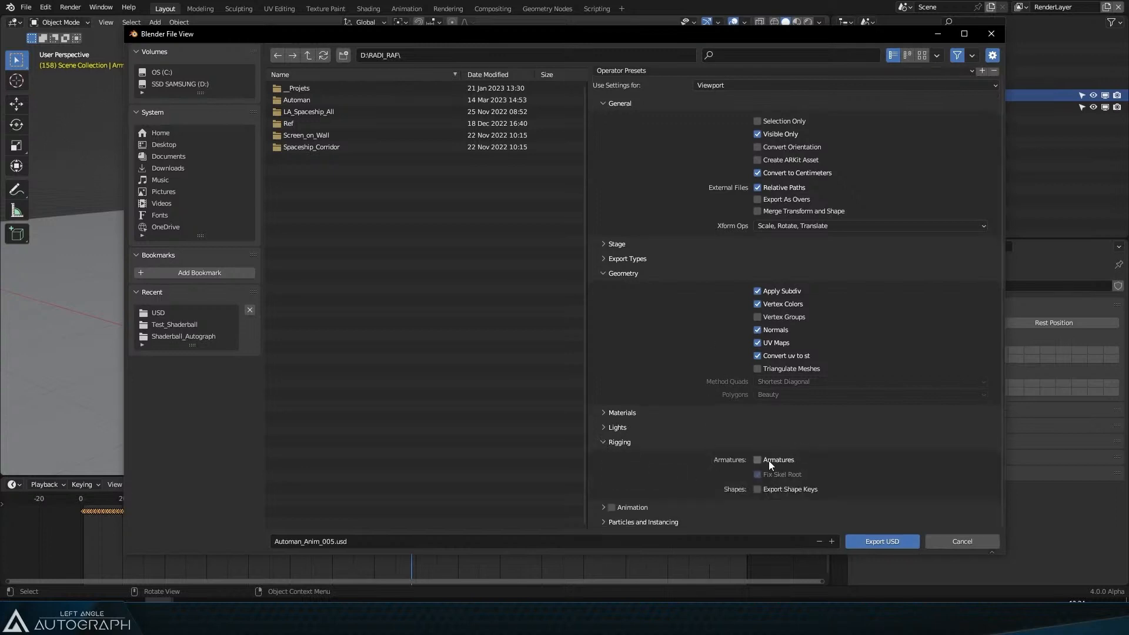
click(768, 461)
click(958, 539)
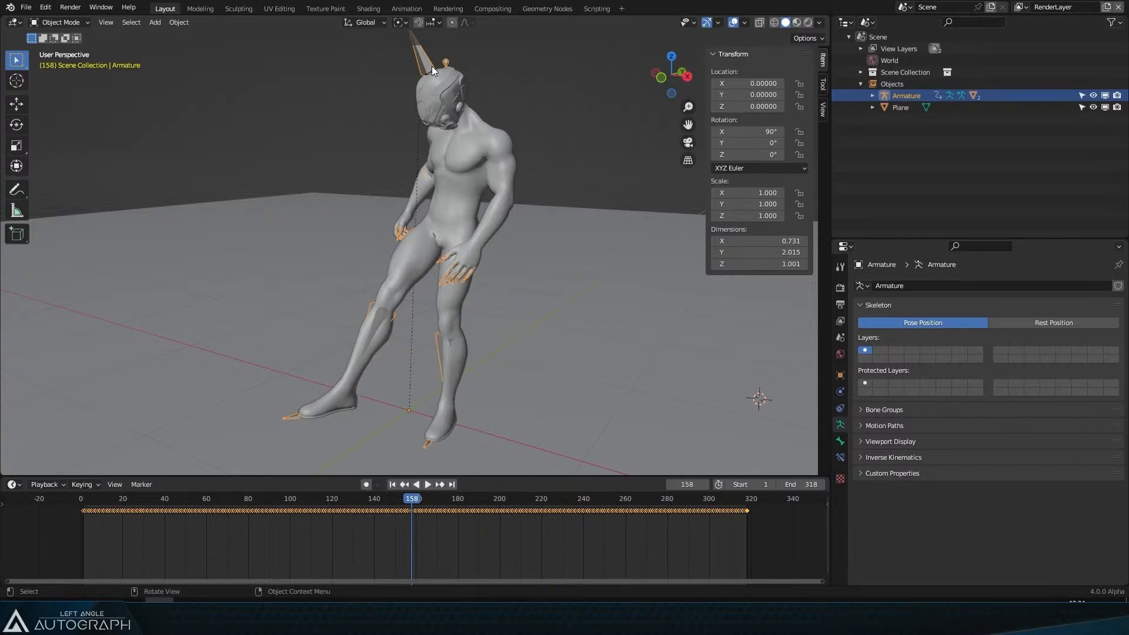
Step: Select the body and armature in turn and scrub the animation to inspect the deformation
click(483, 116)
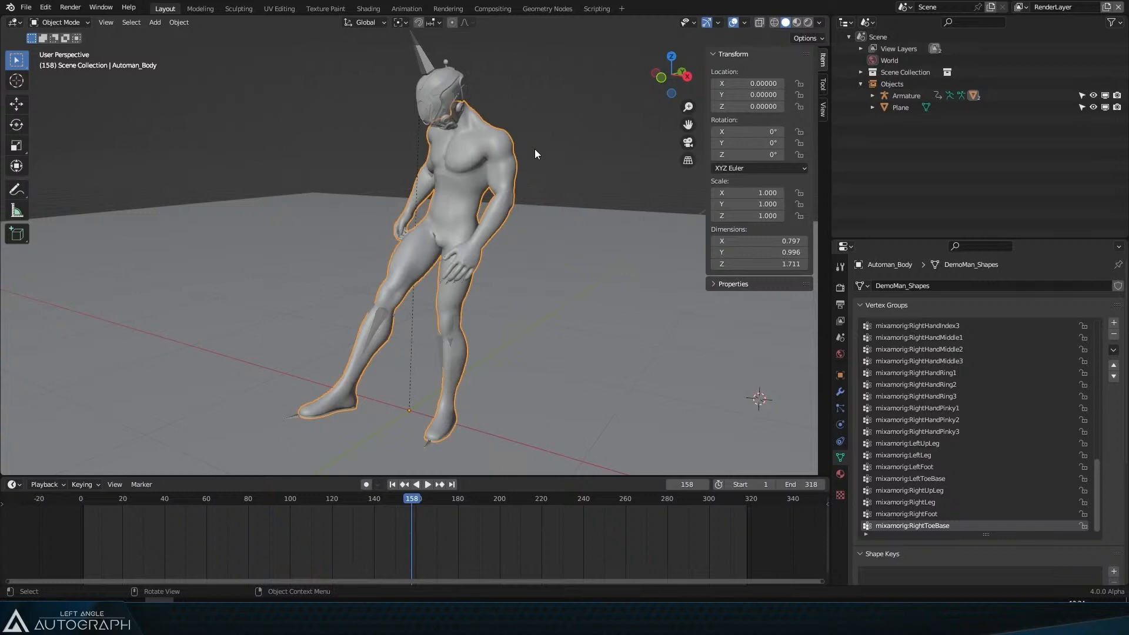
mouse_move(461, 233)
mouse_down()
mouse_move(474, 220)
mouse_move(474, 234)
mouse_up()
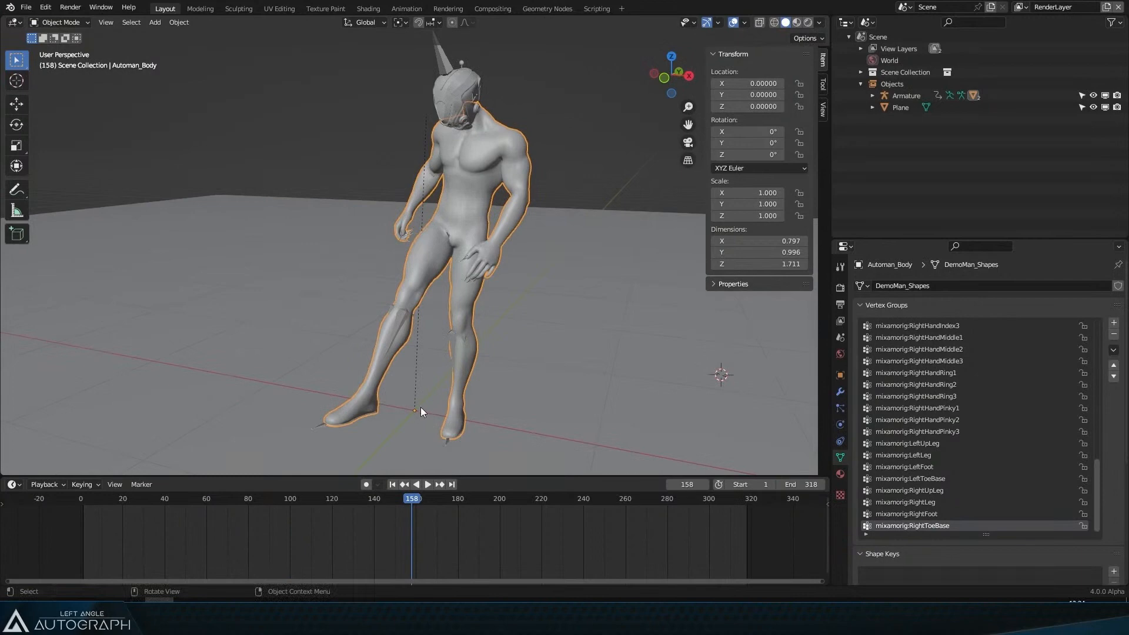
drag(397, 499, 372, 501)
click(425, 62)
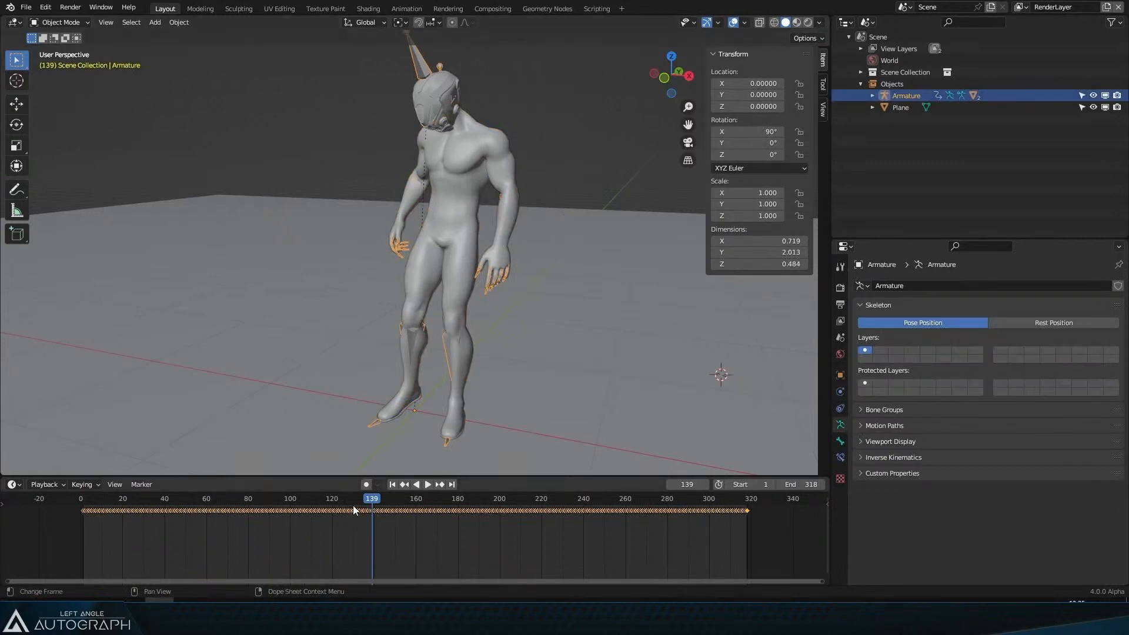
drag(353, 505, 376, 499)
click(447, 196)
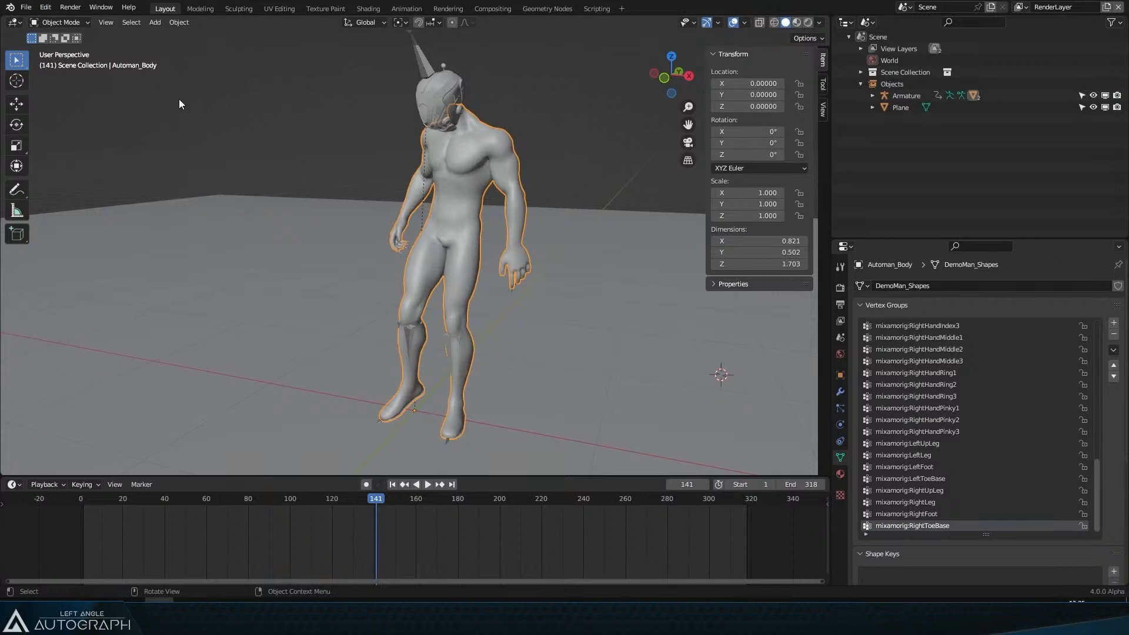
Step: Open the recent file Cars_Shot_Tracking_MeshRoom_Report_Bis_003.blend and play its camera animation
click(26, 7)
mouse_move(118, 44)
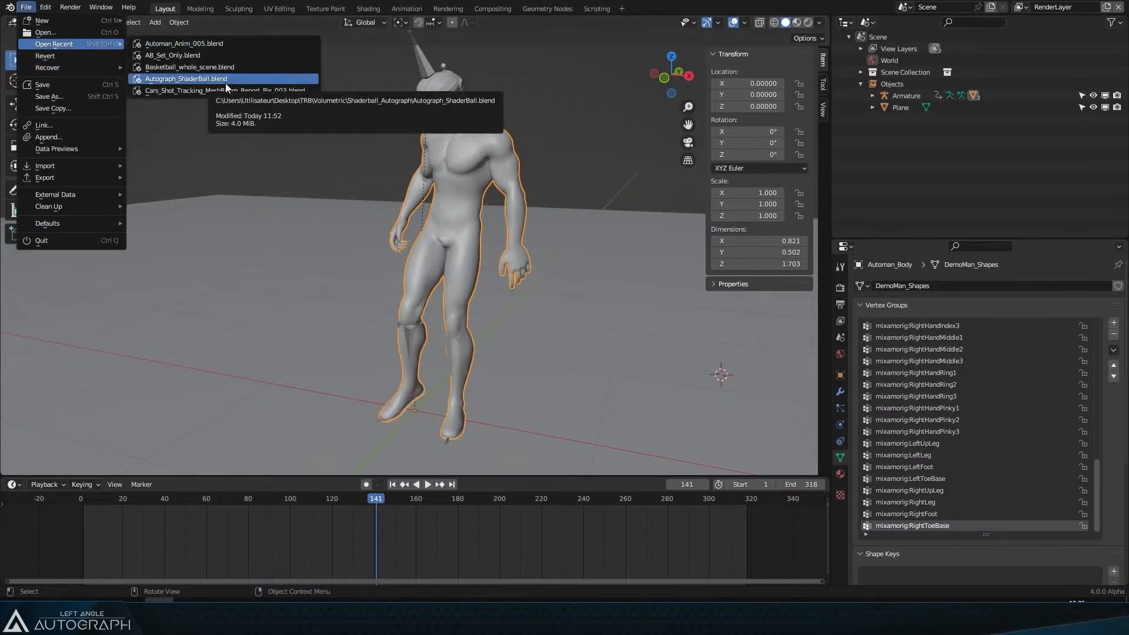
click(284, 91)
click(578, 321)
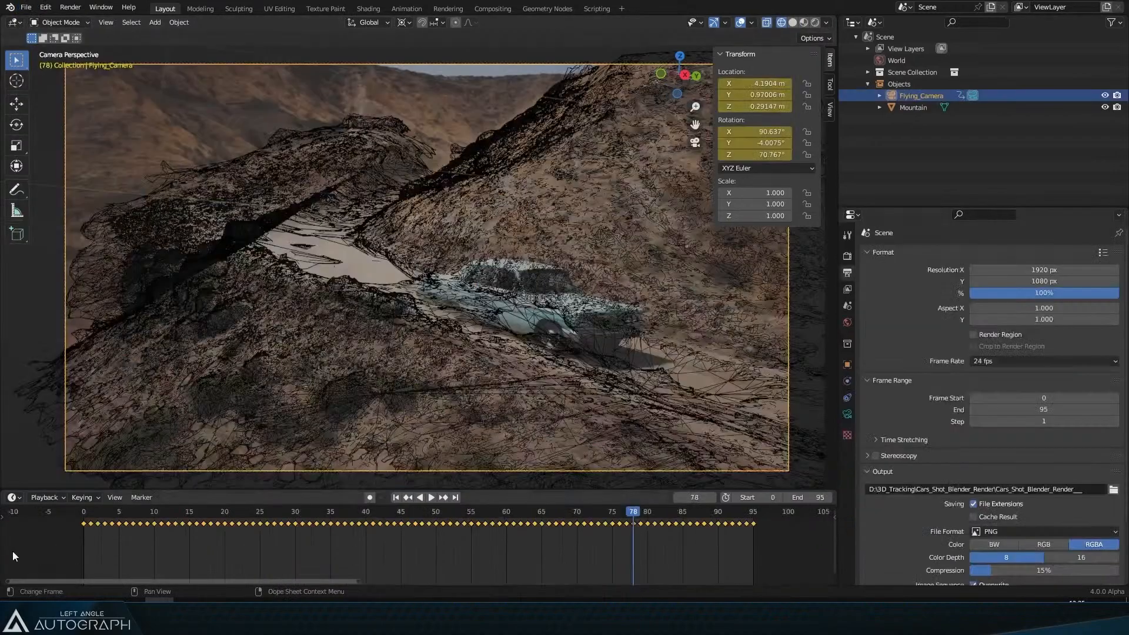
key(space)
key(Escape)
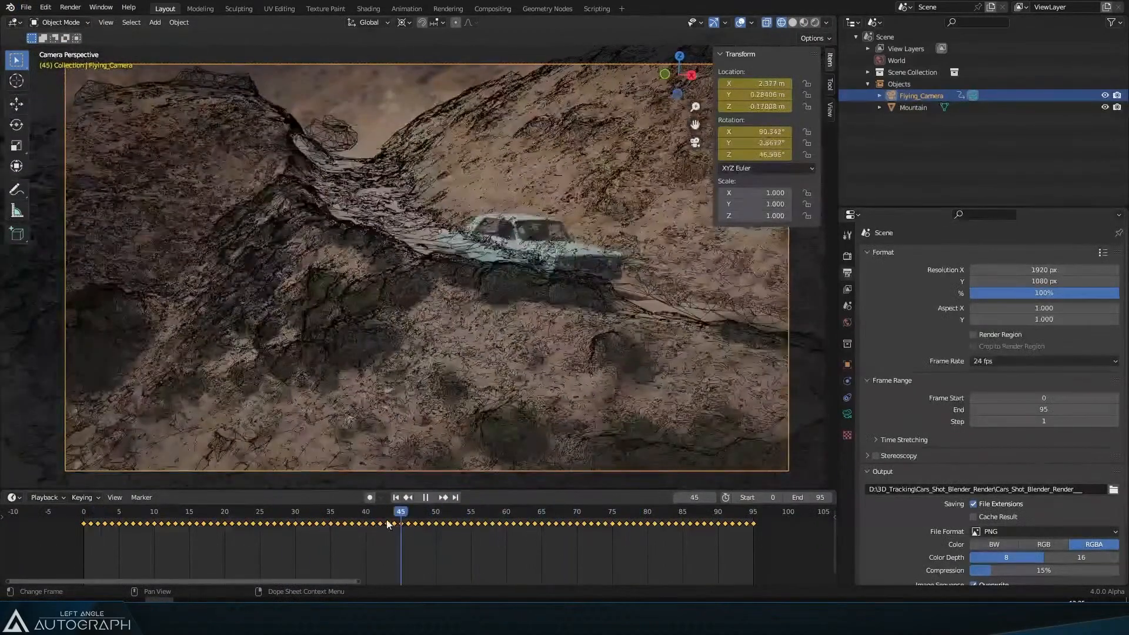
Step: Switch to Meshroom and orbit the 3D viewer to examine the reconstructed scene and camera path
click(201, 527)
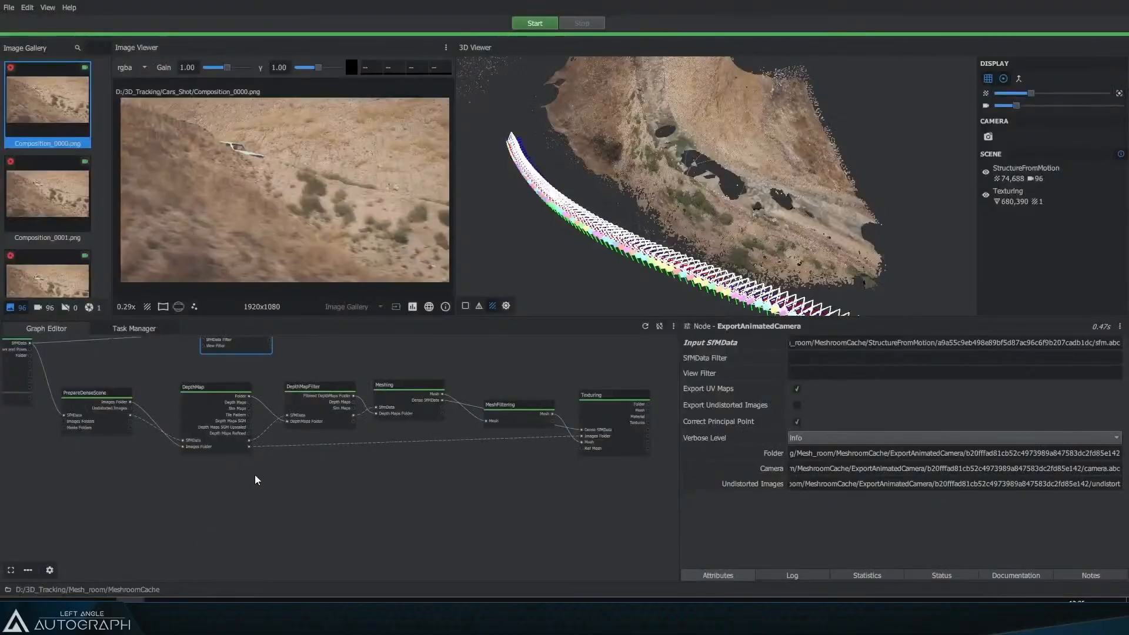
drag(568, 262, 608, 218)
scroll(607, 222, up, 3)
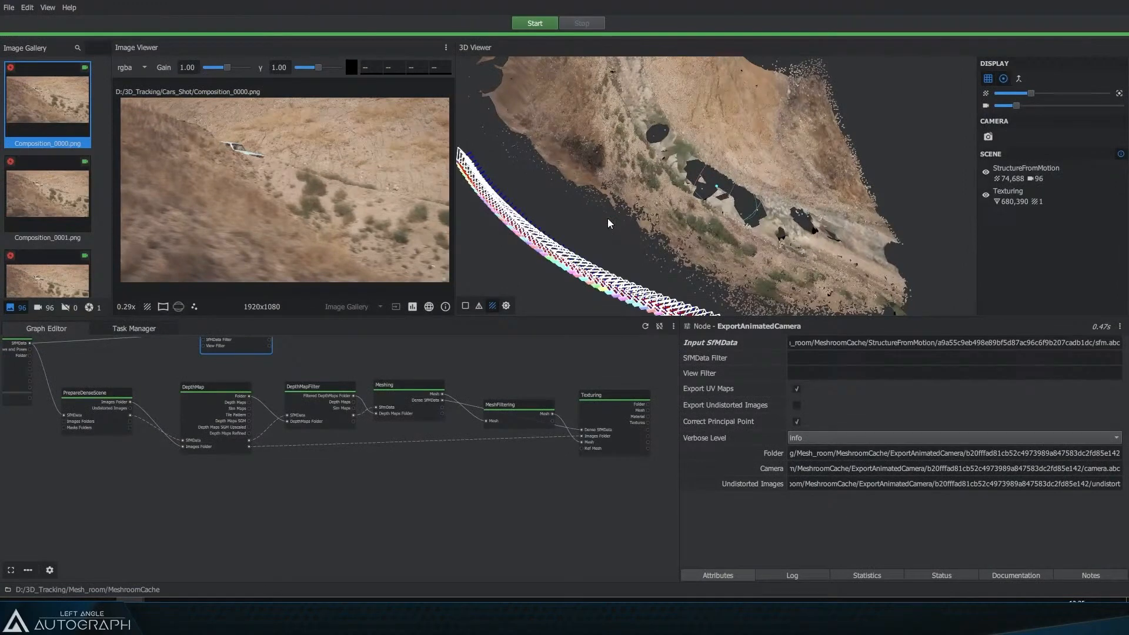
Step: Orbit and zoom the Meshroom 3D viewer to study the tracked camera path along the terrain
click(10, 7)
mouse_move(27, 24)
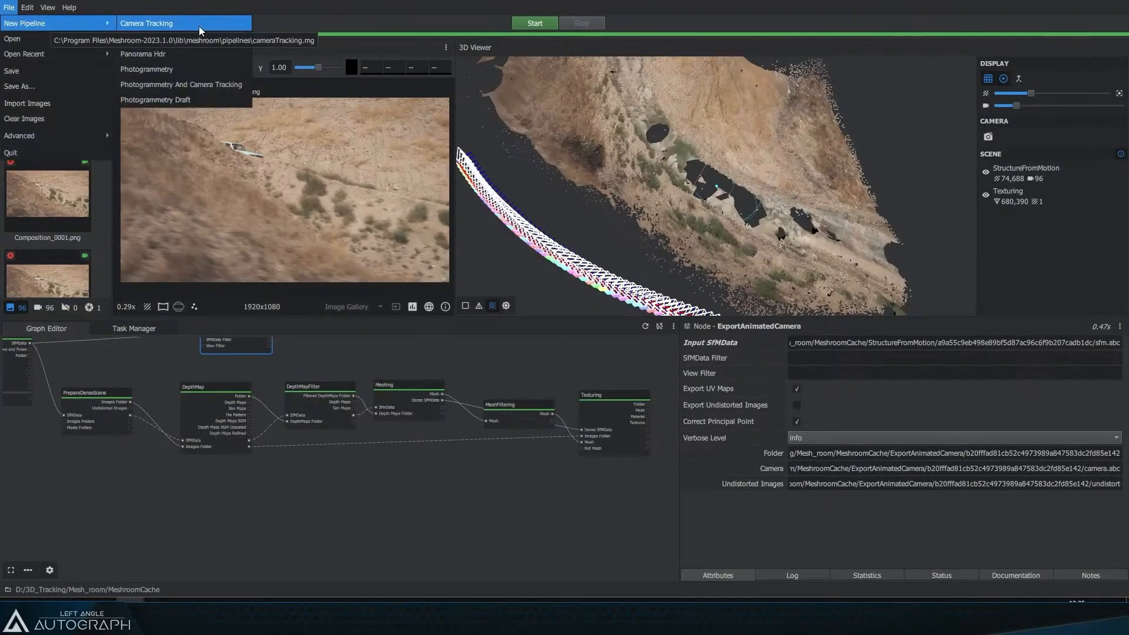
key(Escape)
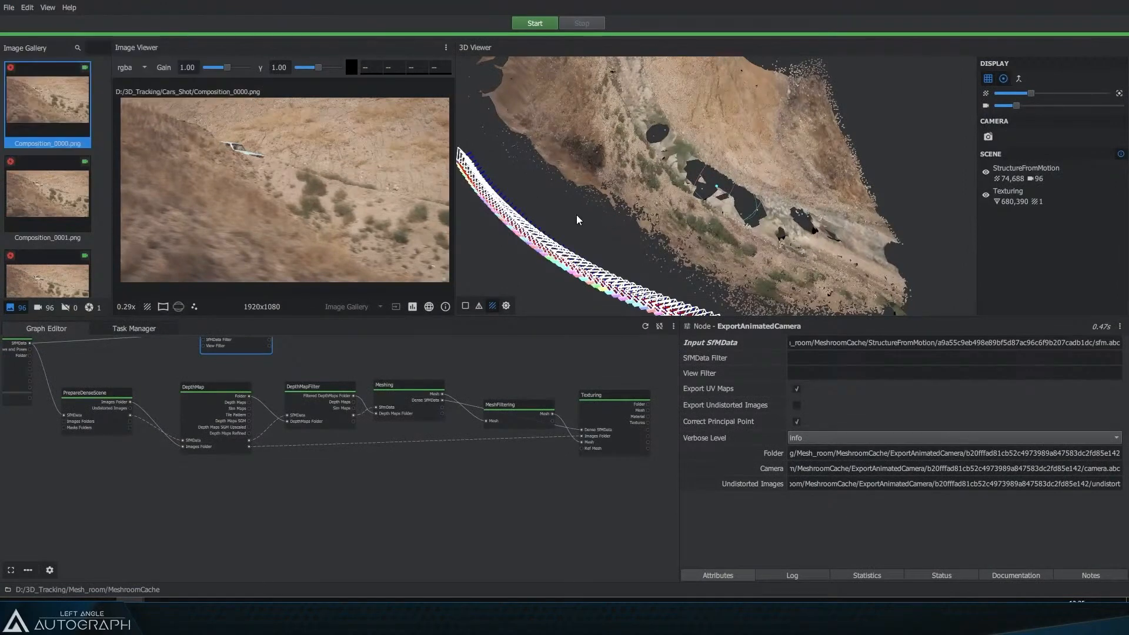
drag(578, 220, 640, 220)
scroll(584, 254, up, 3)
drag(634, 231, 551, 212)
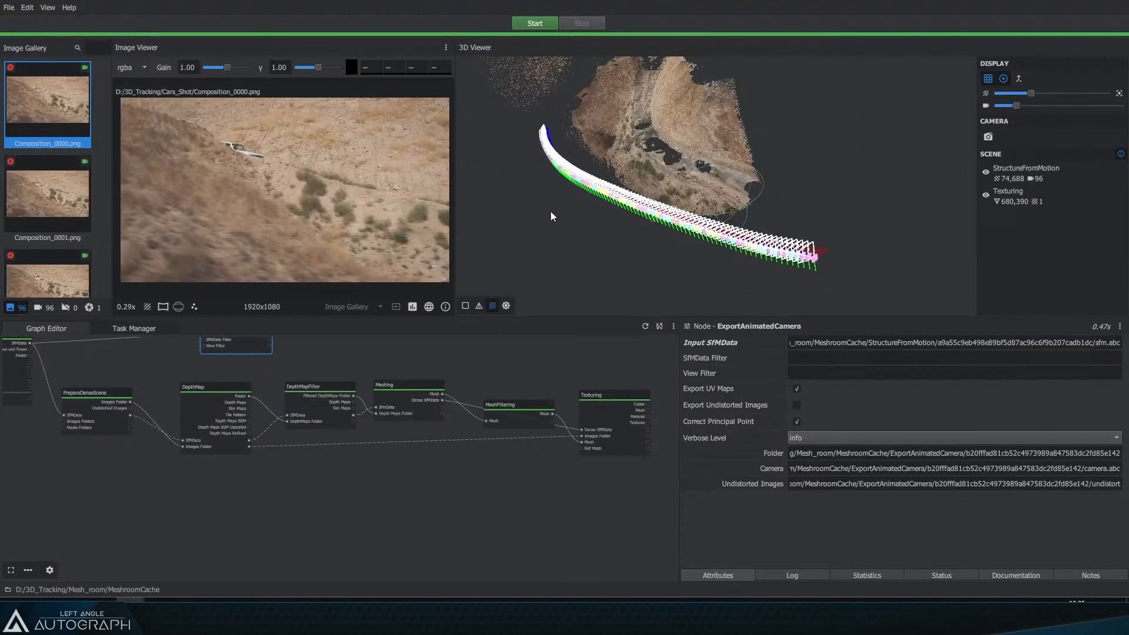
scroll(551, 214, up, 3)
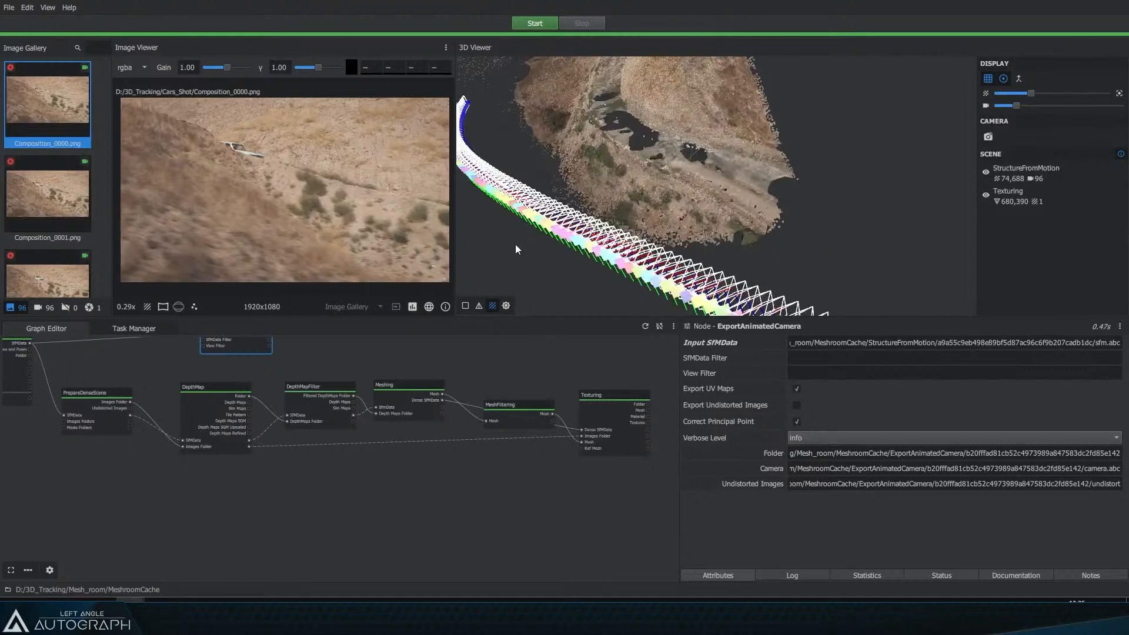
drag(519, 224, 552, 226)
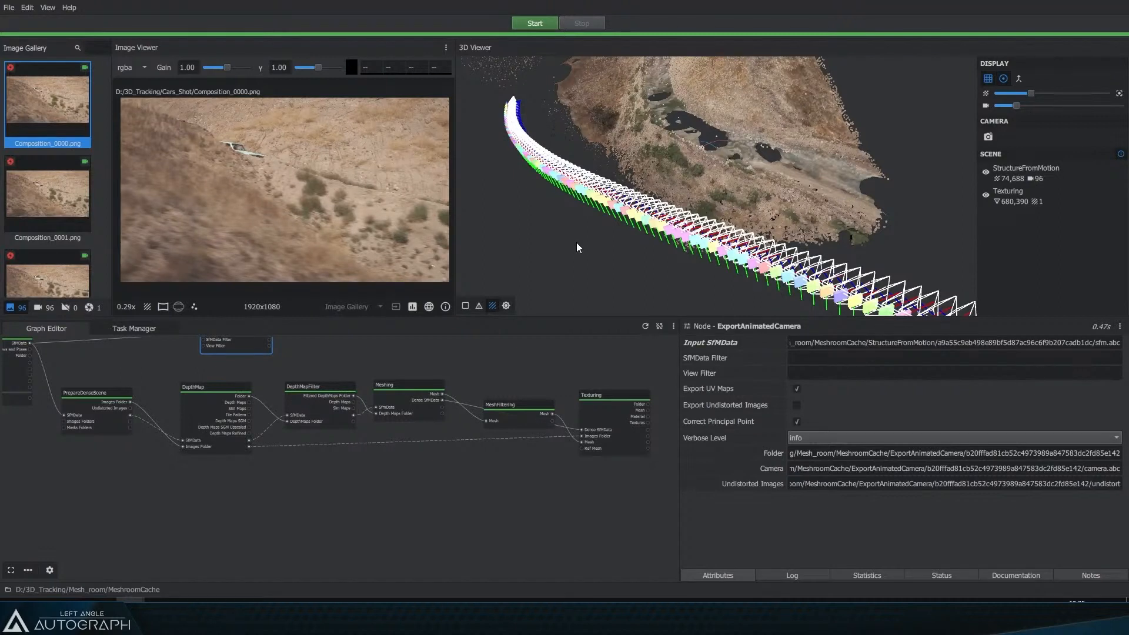
Step: Switch to Blender and scrub and play the flying camera's animation
key(alt+Tab)
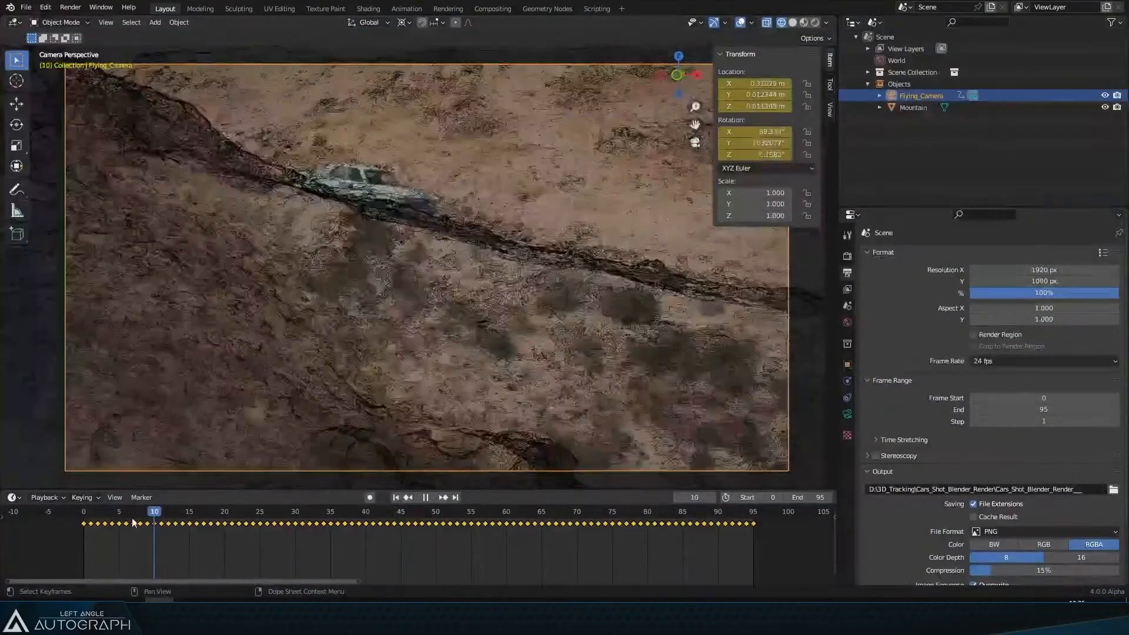
drag(132, 523, 100, 522)
key(space)
key(space)
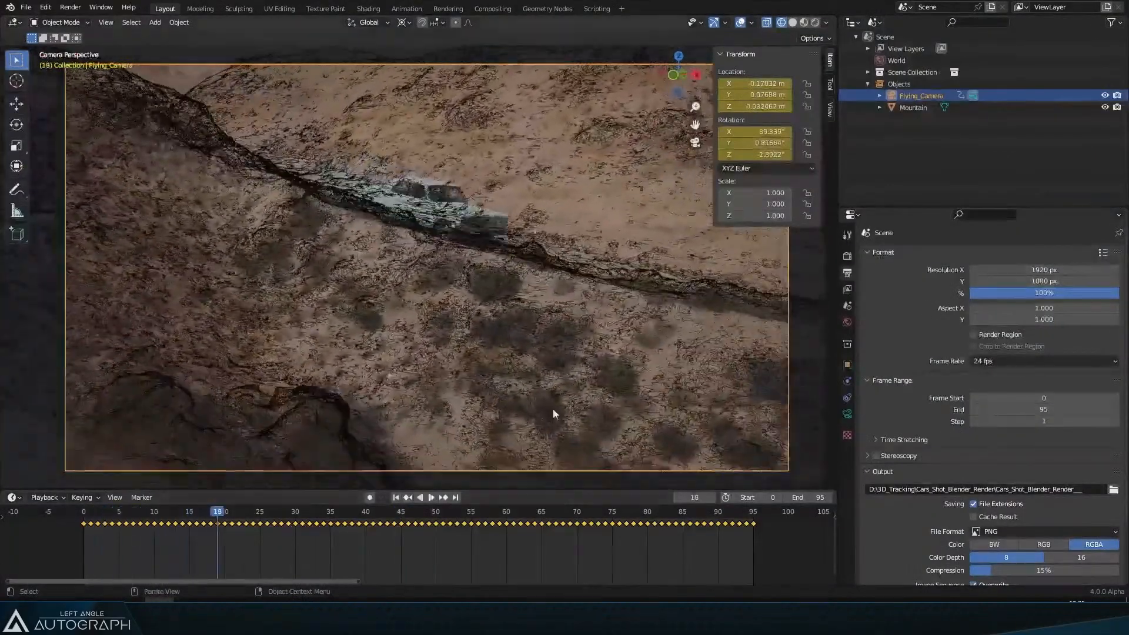
Step: Return to Meshroom and toggle the textured mesh and camera display to inspect the reconstructed terrain
key(alt+Tab)
click(985, 195)
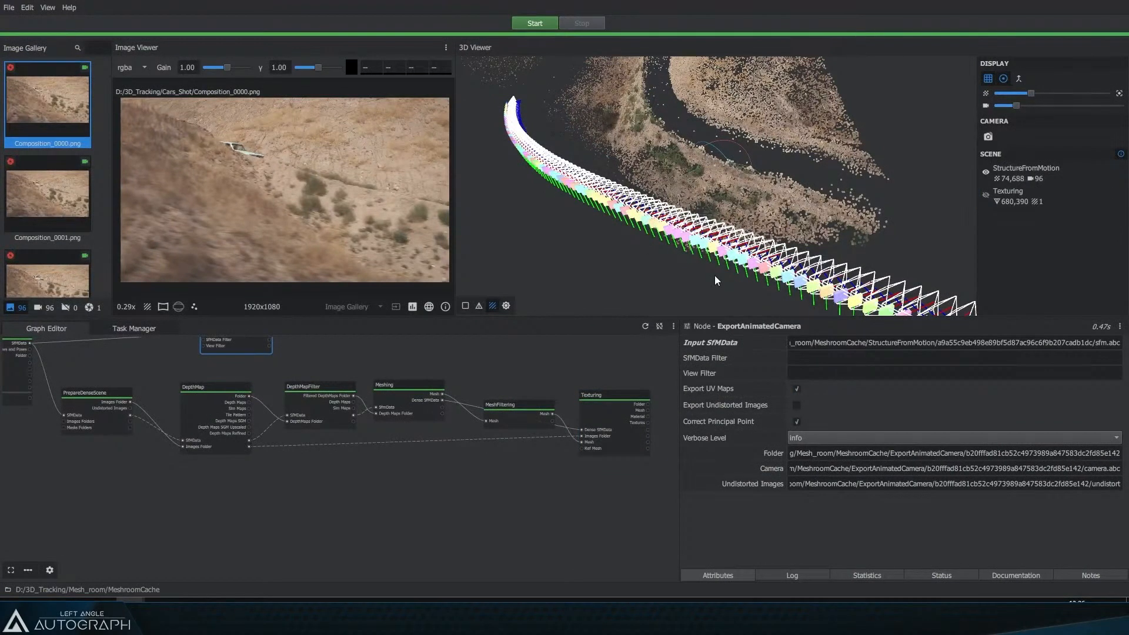
drag(754, 126, 680, 68)
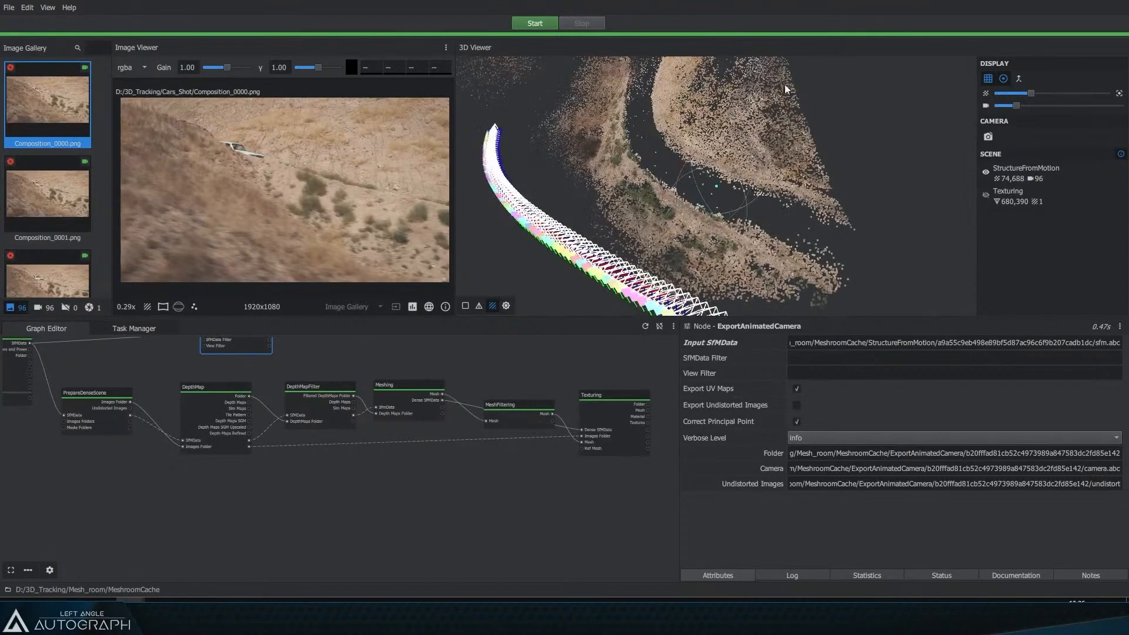
click(985, 194)
click(985, 171)
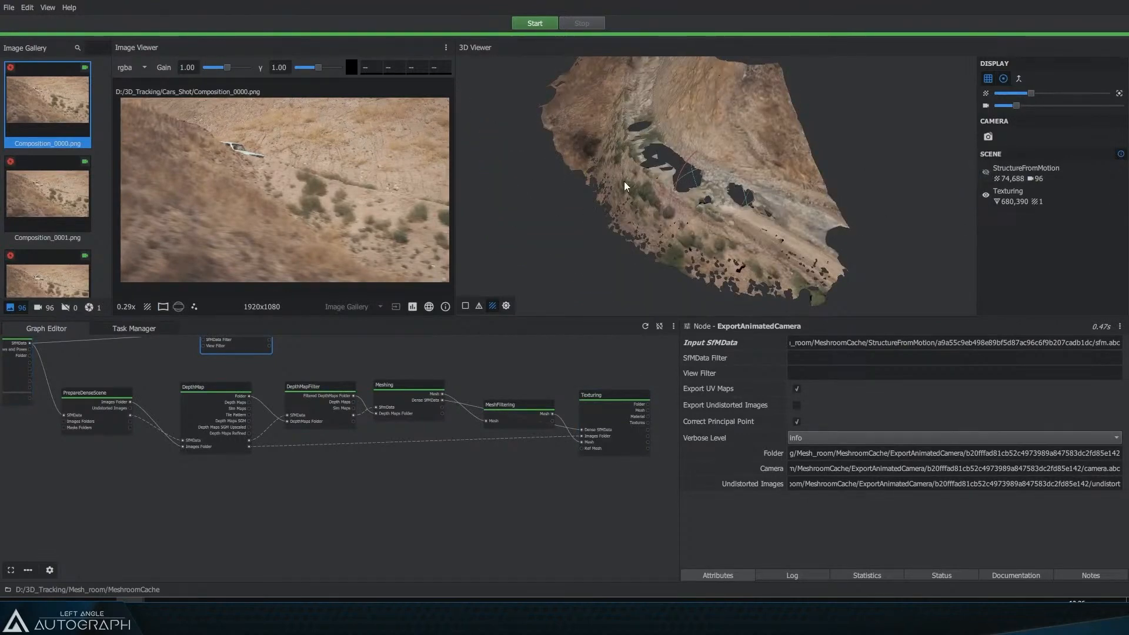
scroll(747, 226, up, 5)
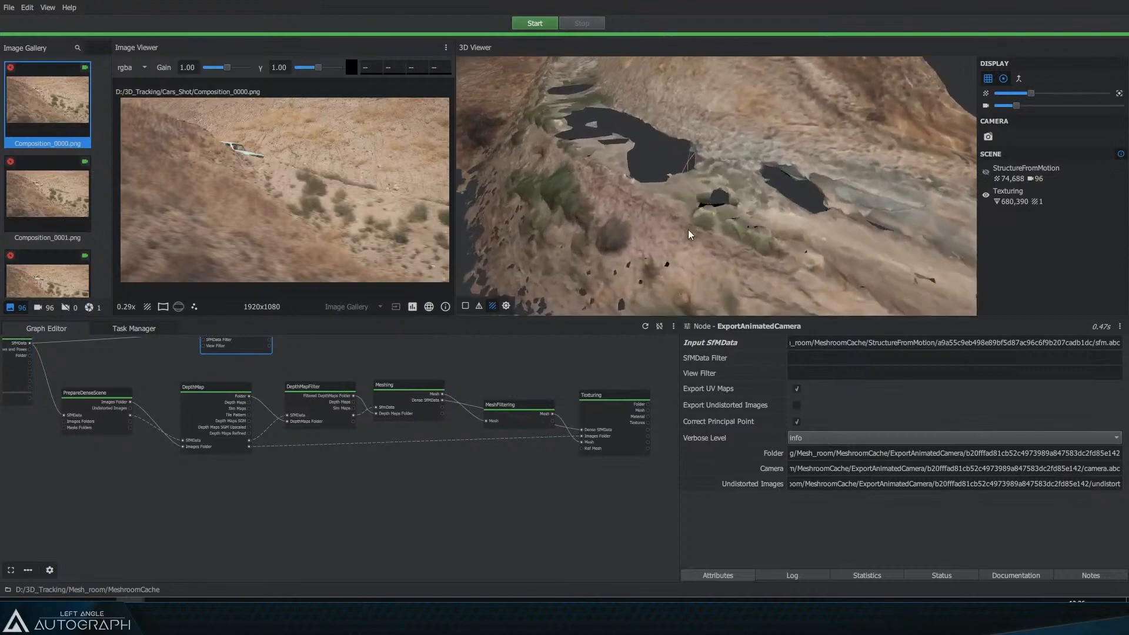
drag(749, 217, 692, 227)
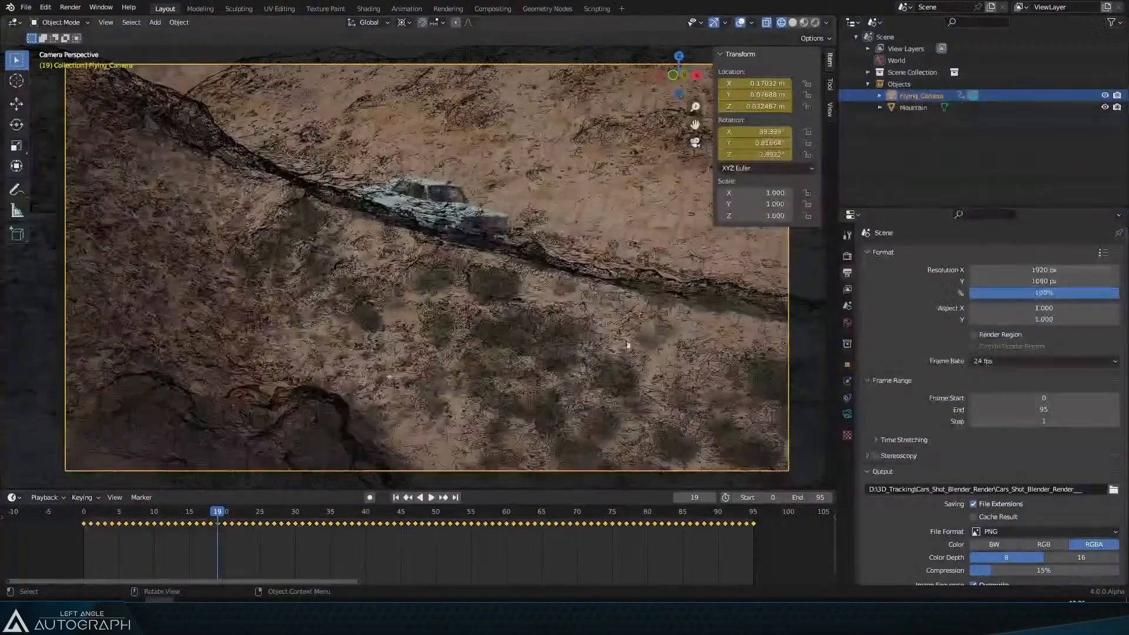
key(space)
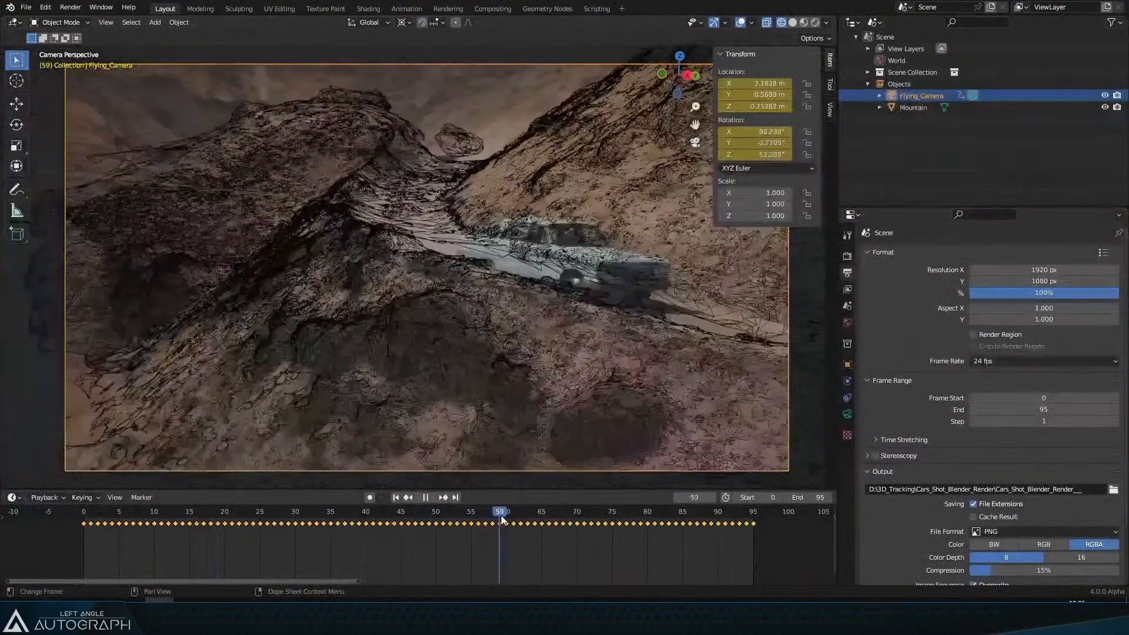
Step: In Blender, select the mountain mesh, switch to material preview shading and scrub the camera animation
drag(102, 517, 421, 528)
click(428, 265)
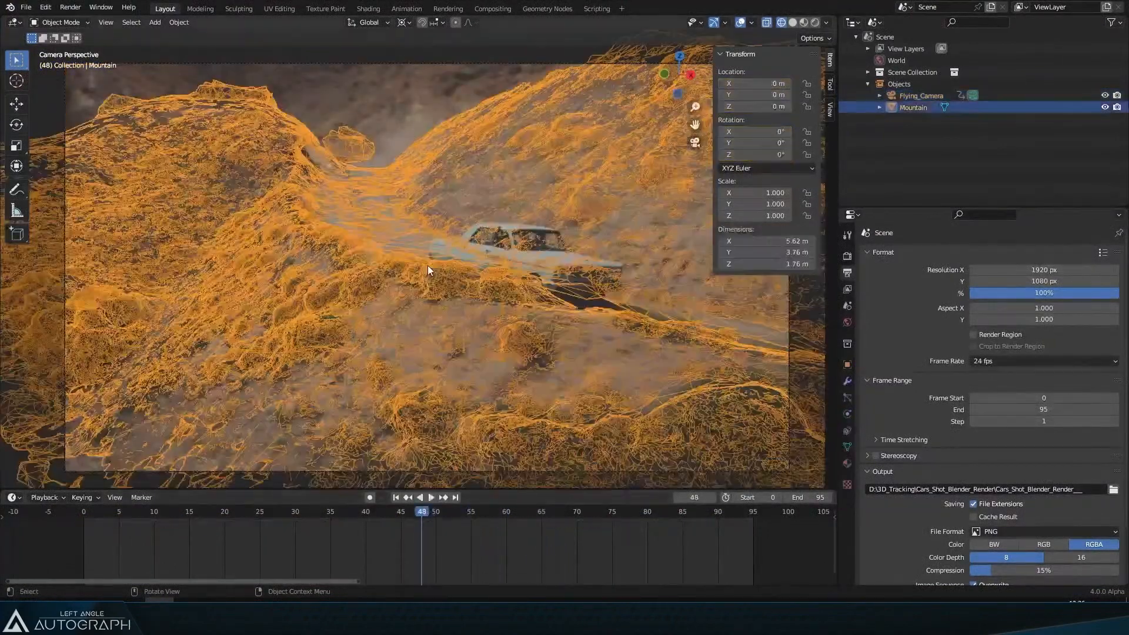
key(z)
click(446, 388)
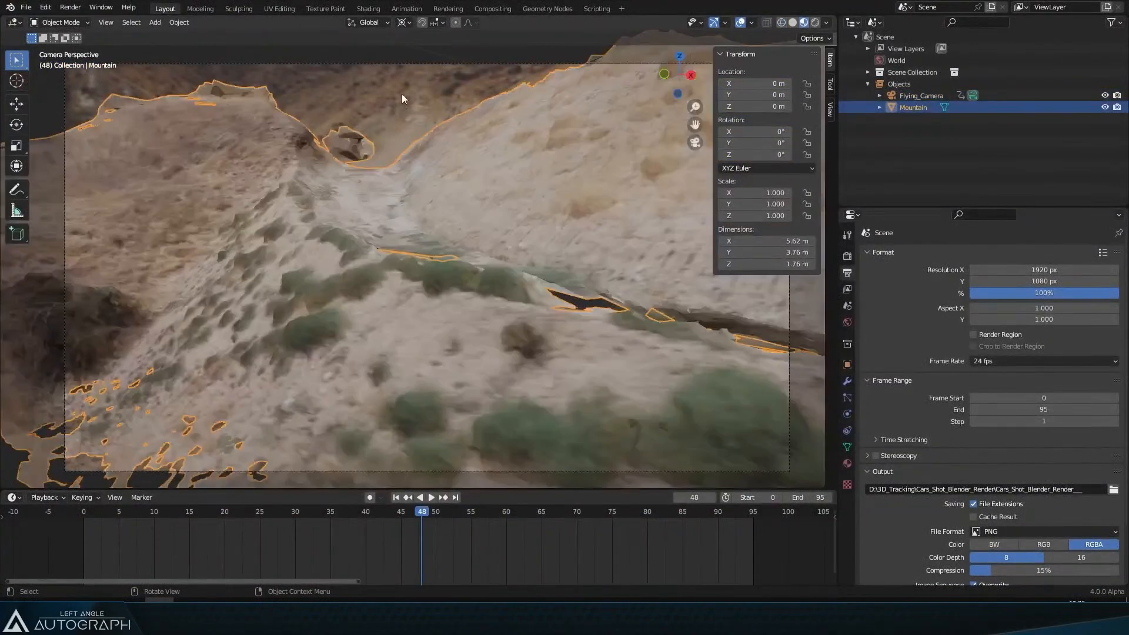
click(401, 94)
drag(202, 513, 492, 514)
click(26, 7)
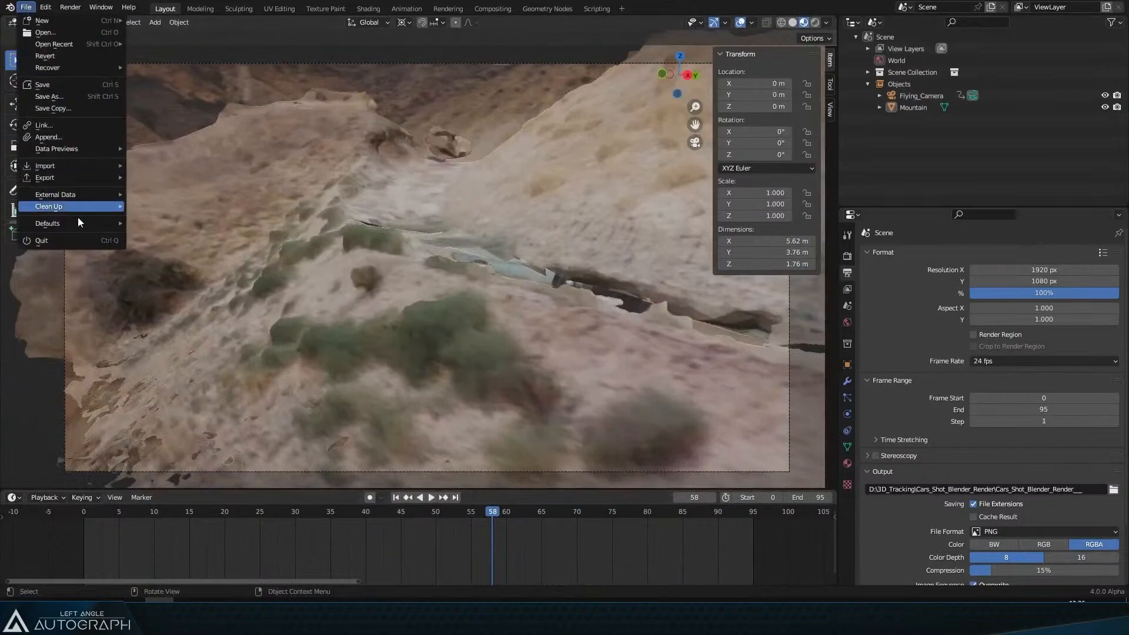
mouse_move(111, 178)
click(237, 191)
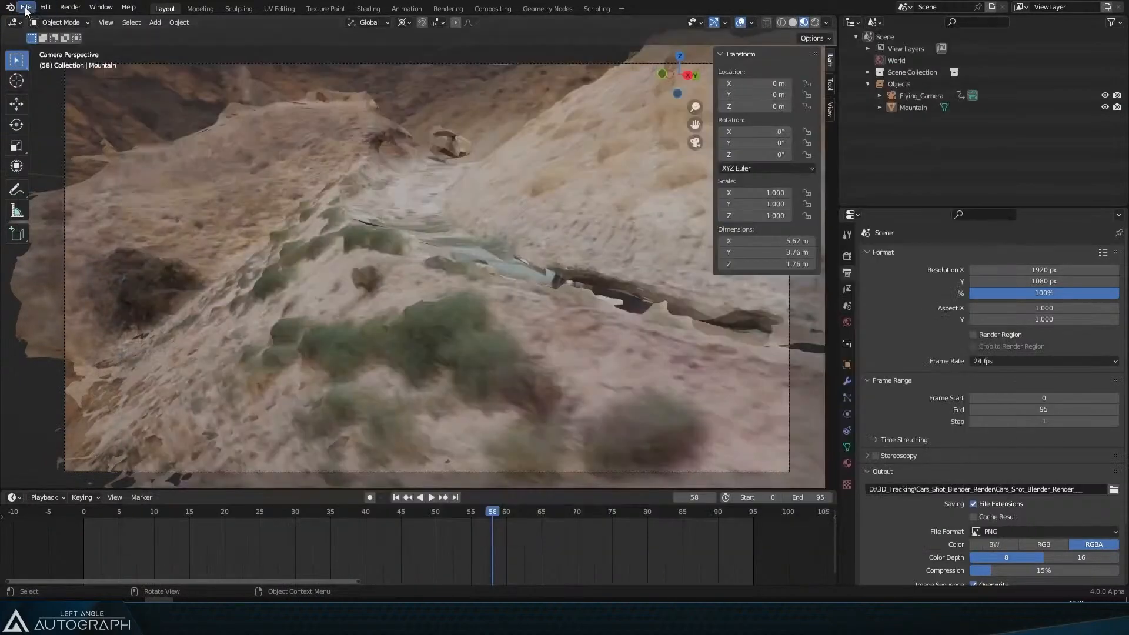
Step: Start a Universal Scene Description export and enable Convert Orientation in its options
click(25, 7)
mouse_move(84, 178)
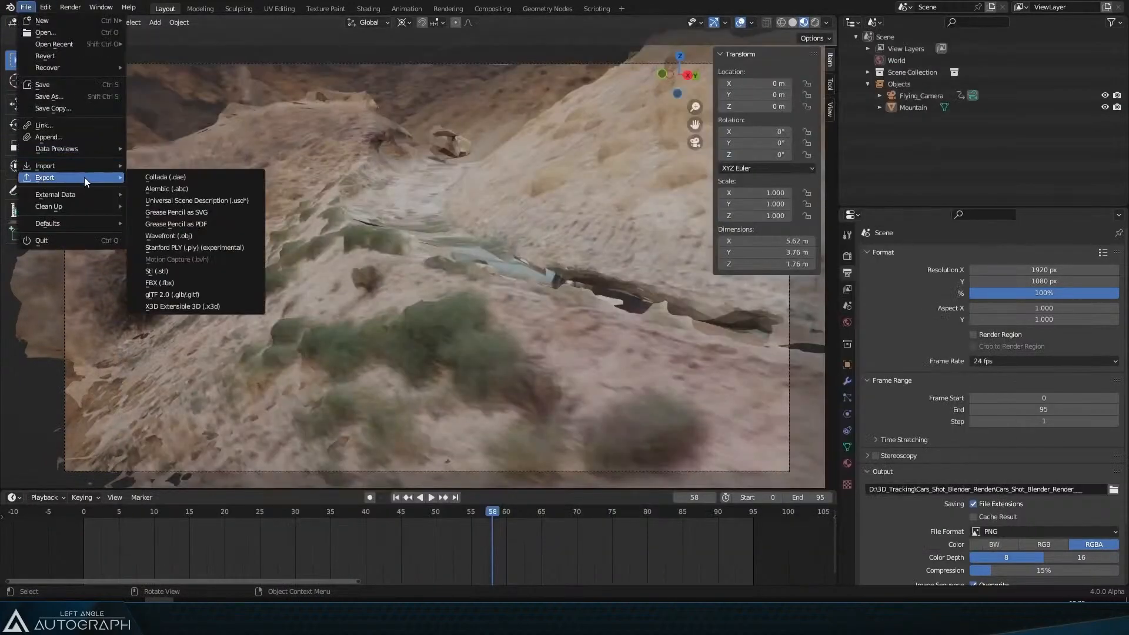
click(216, 199)
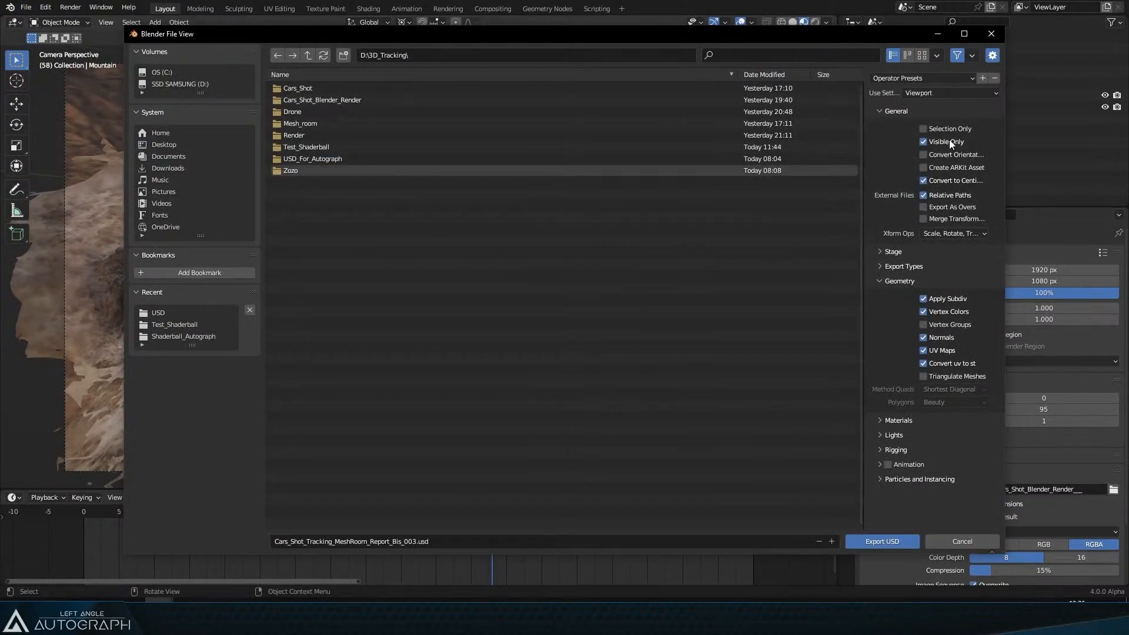
click(945, 156)
drag(862, 150, 661, 149)
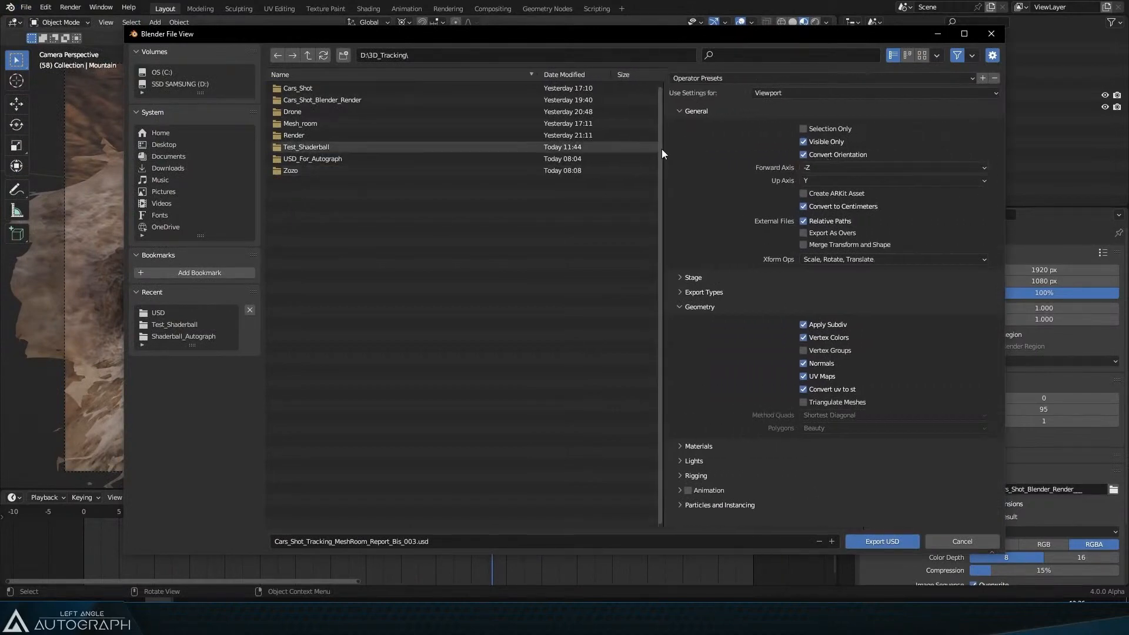
Step: Set the Material Prim Path in the Stage options to /root/Materials
click(682, 277)
click(826, 322)
drag(821, 322, 848, 325)
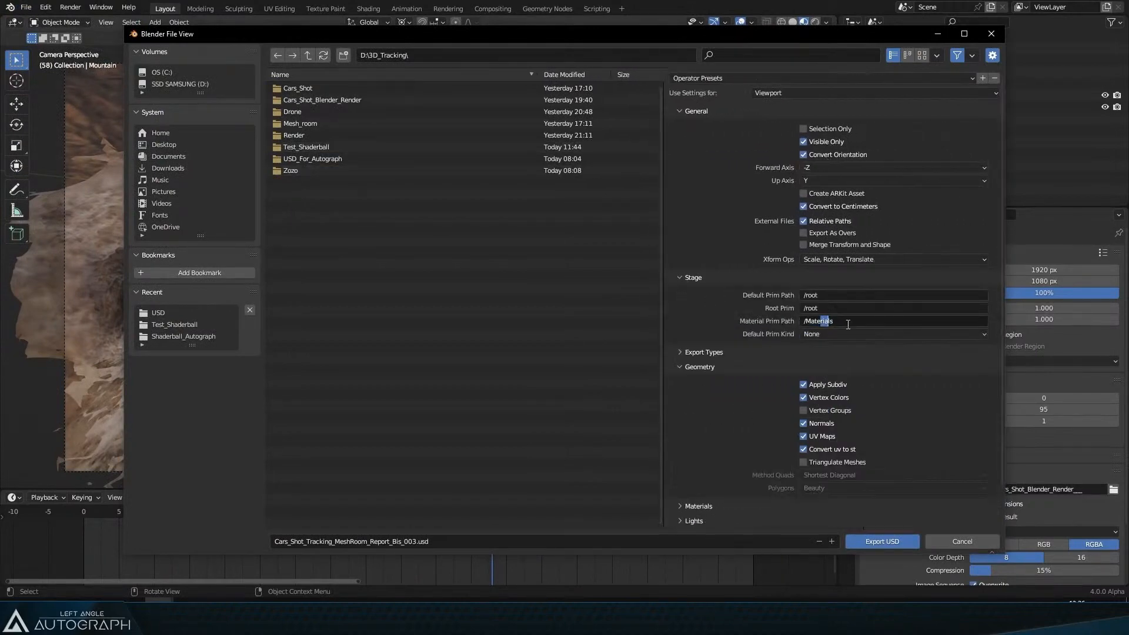
key(Left)
key(Left)
key(Left)
key(Left)
text(ROOT:)
key(Return)
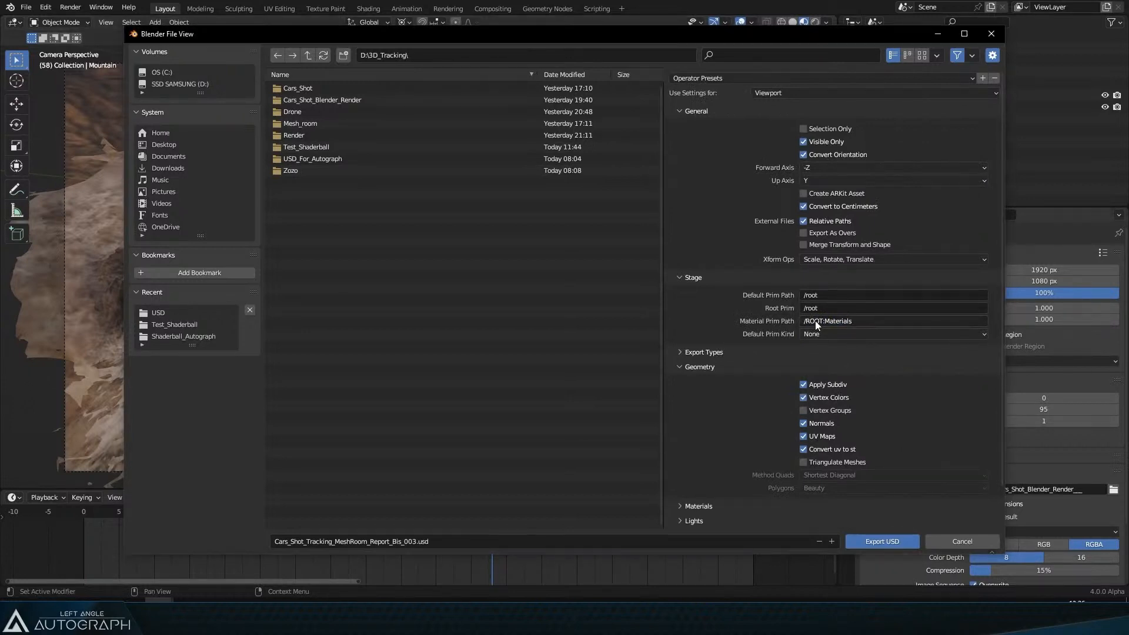
click(883, 322)
click(823, 323)
key(shift+Left)
key(shift+Left)
key(shift+Left)
key(shift+Left)
key(shift+Left)
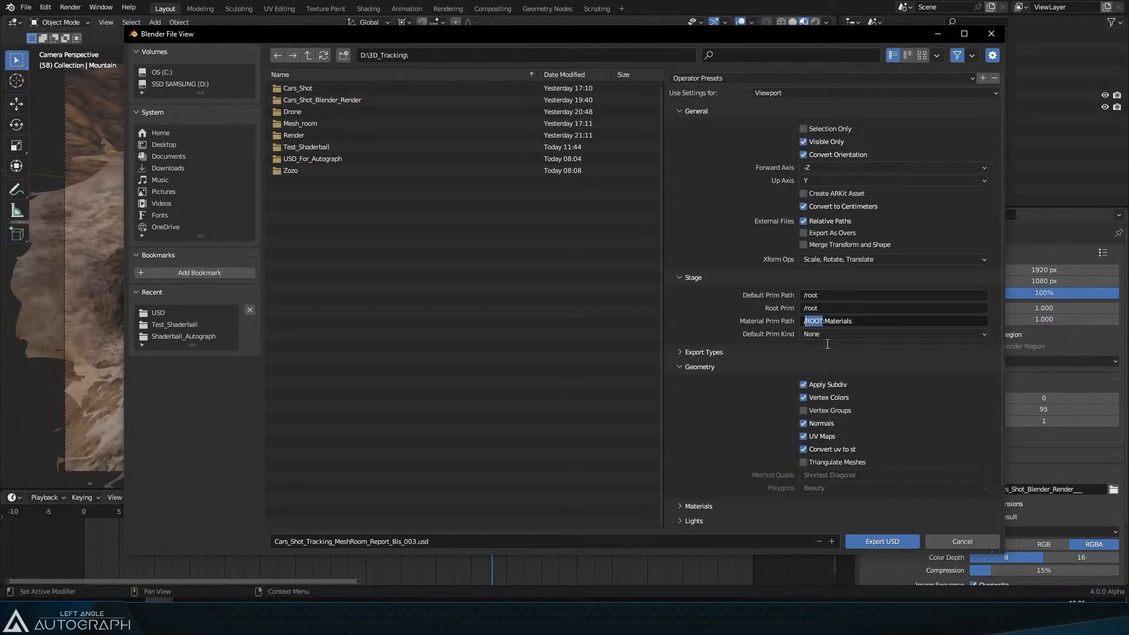
text(/root)
key(Delete)
text(/)
key(Right)
key(Right)
click(830, 321)
click(829, 320)
drag(816, 319, 904, 326)
click(903, 326)
Step: Enable Animation export, review the Materials and Lights options, and cancel the USD export
click(703, 351)
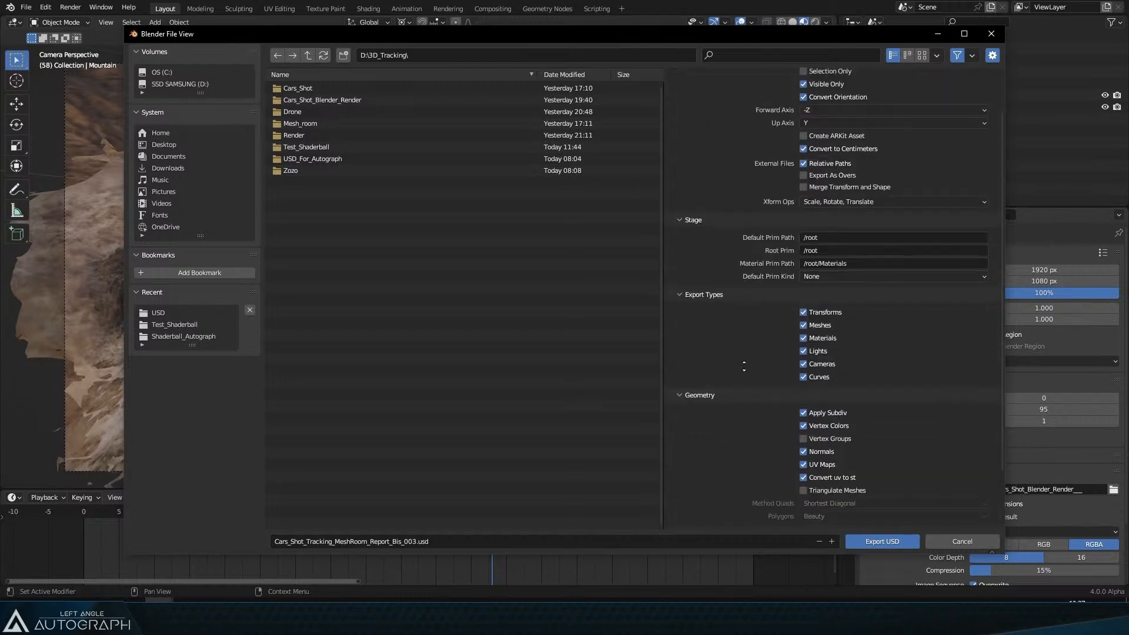
scroll(745, 394, down, 5)
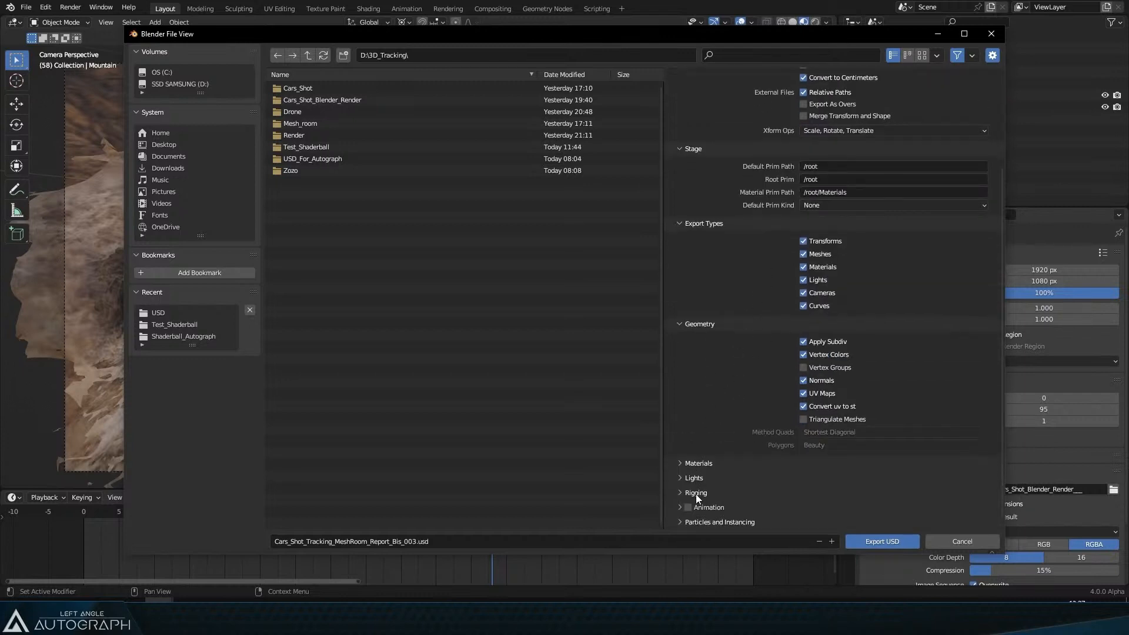
click(680, 508)
scroll(764, 494, down, 2)
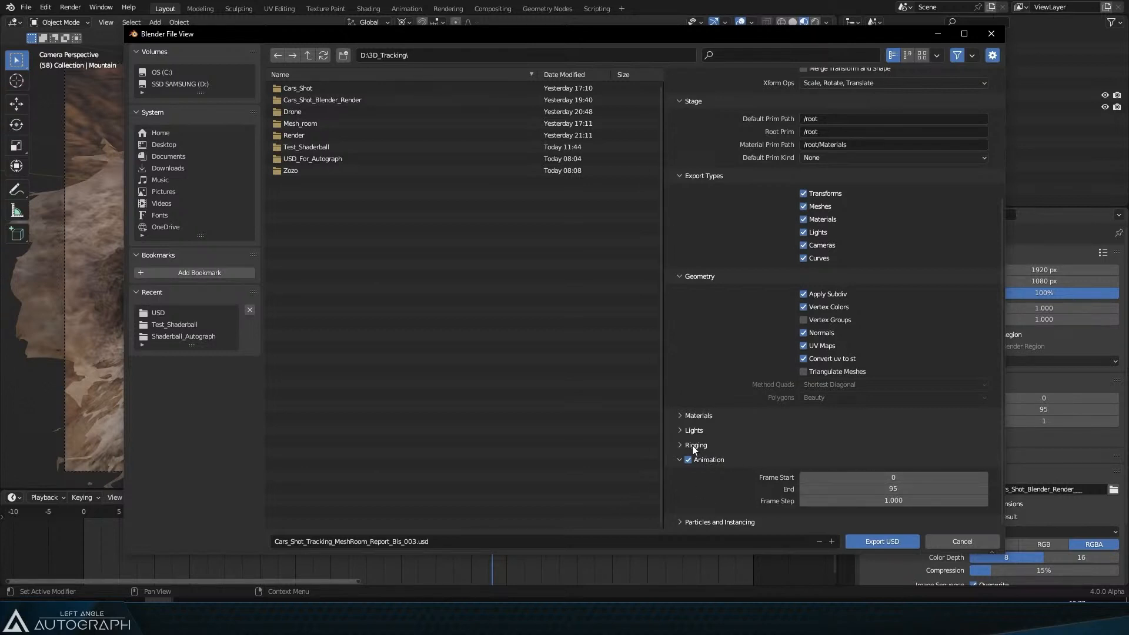
click(697, 415)
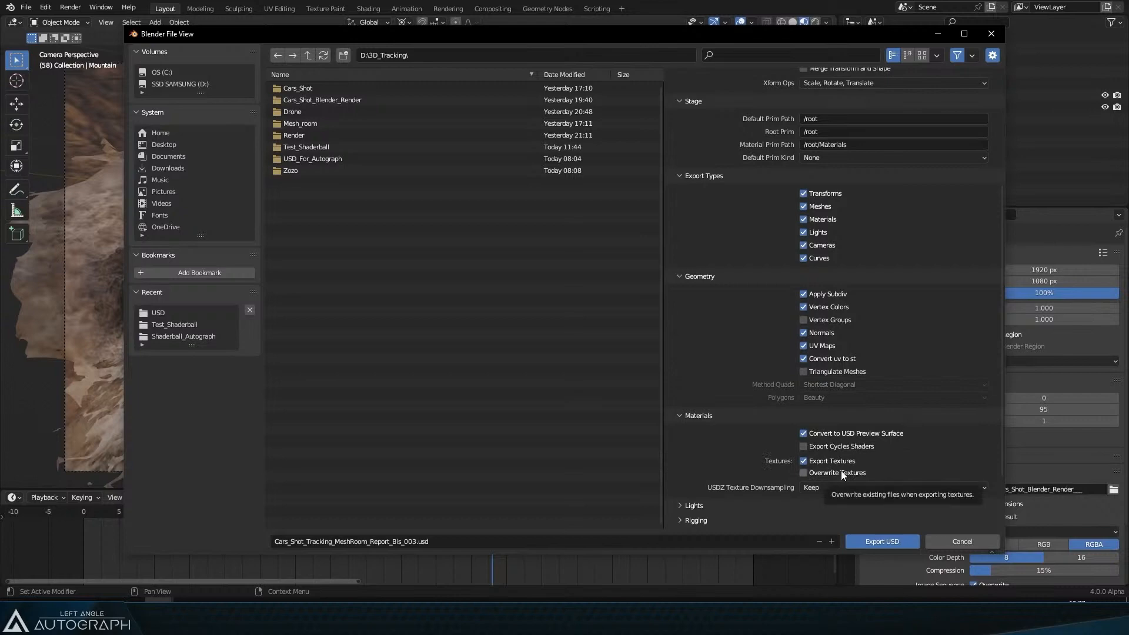
click(699, 417)
click(699, 430)
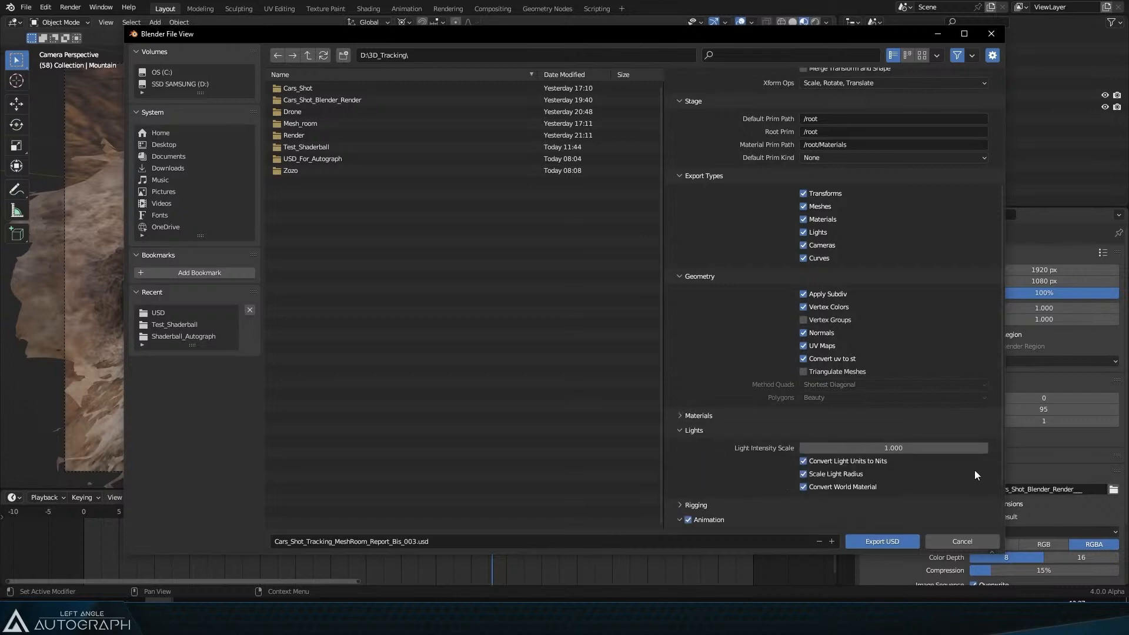
click(959, 542)
Step: Switch to Autograph and open the recent project CameraTracking_007.agp, declining its auto-save
key(alt+Tab)
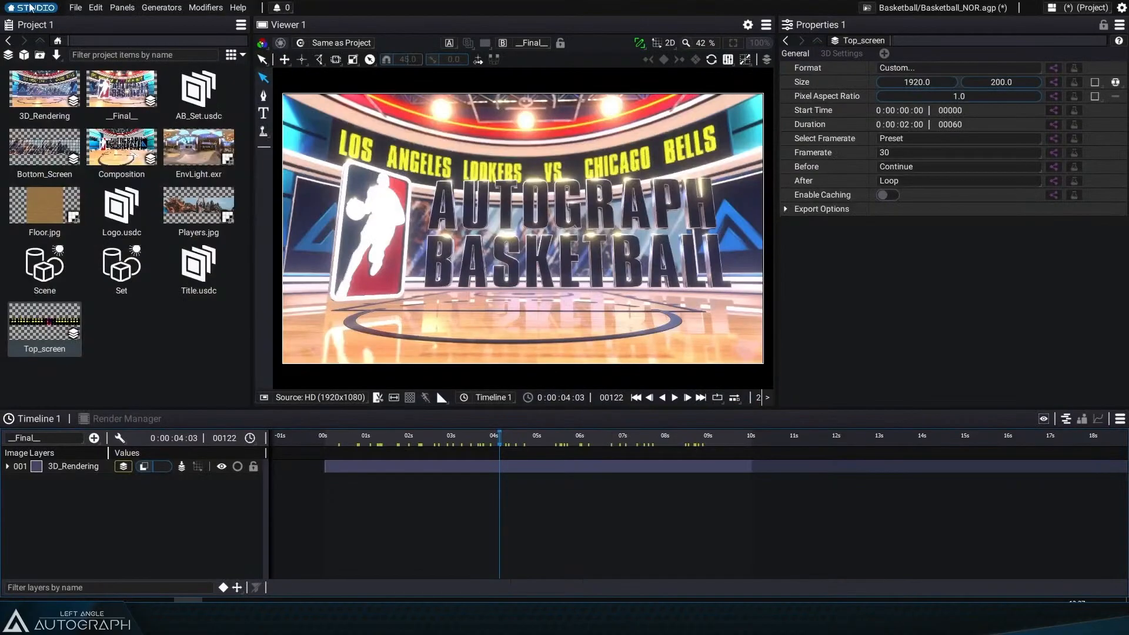
click(31, 8)
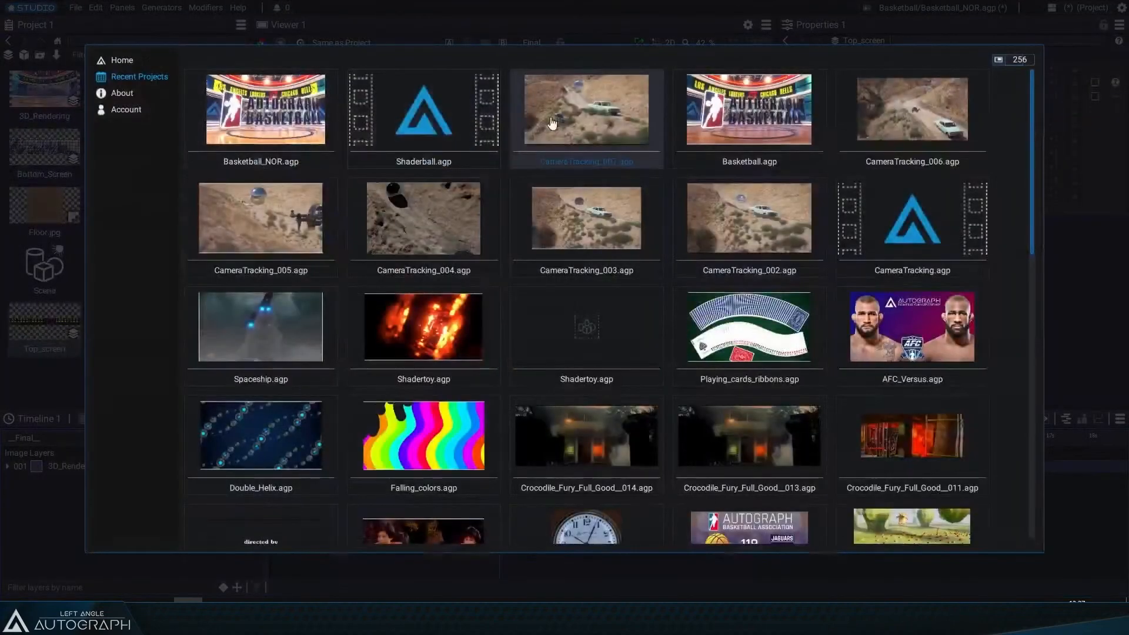
click(549, 106)
click(591, 308)
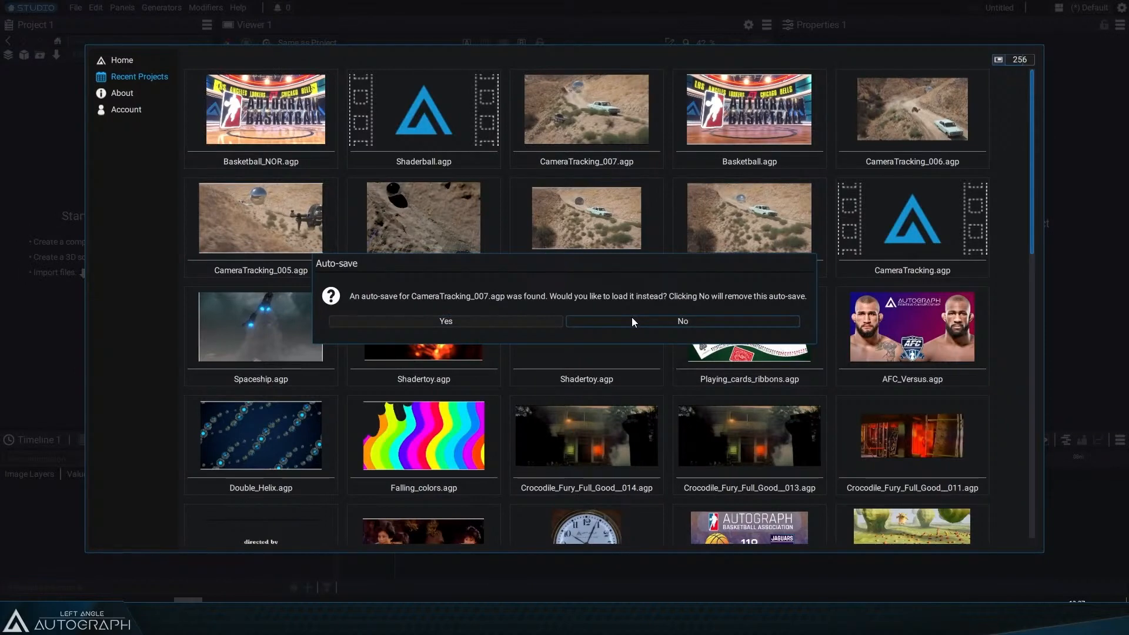
click(632, 318)
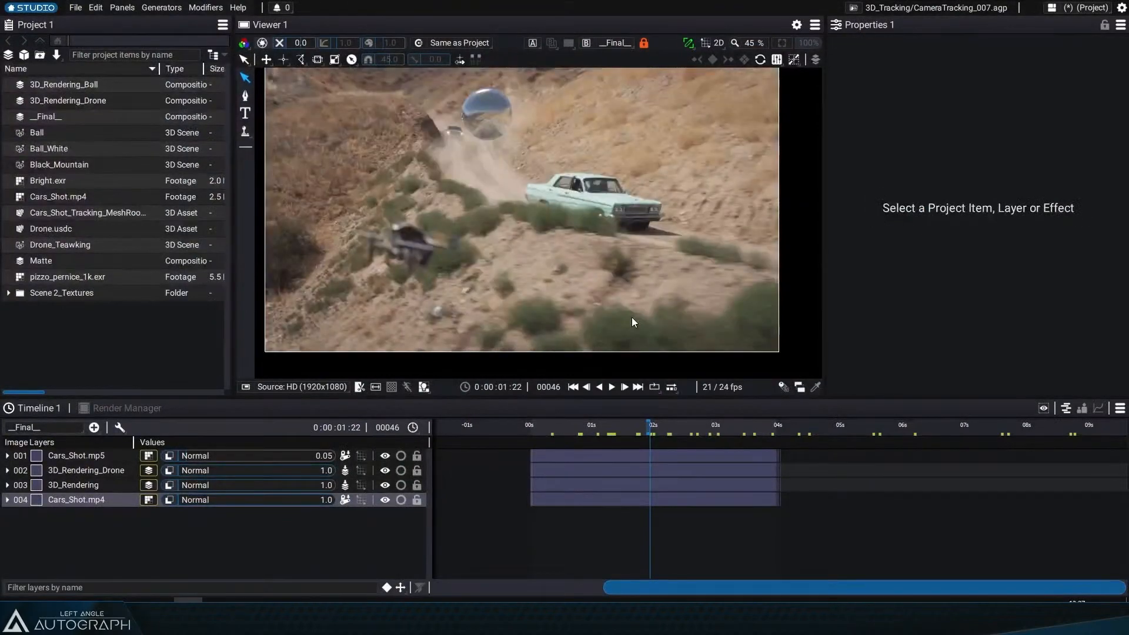
Step: Scrub the composition's timeline and fit the shot to the viewer
click(622, 426)
drag(628, 427, 648, 433)
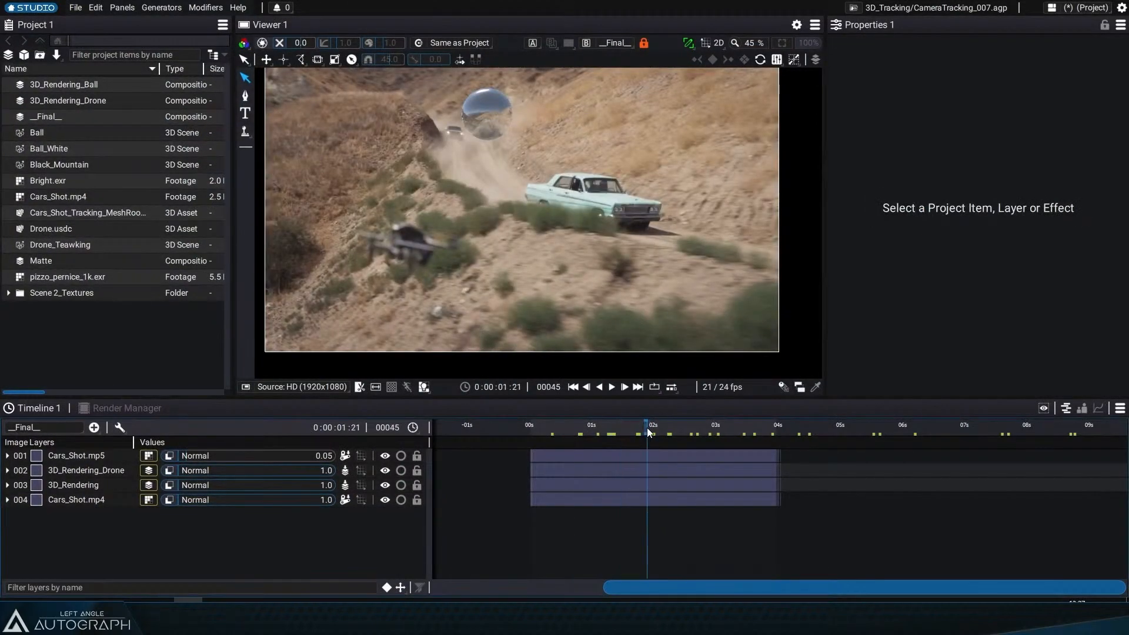
click(689, 433)
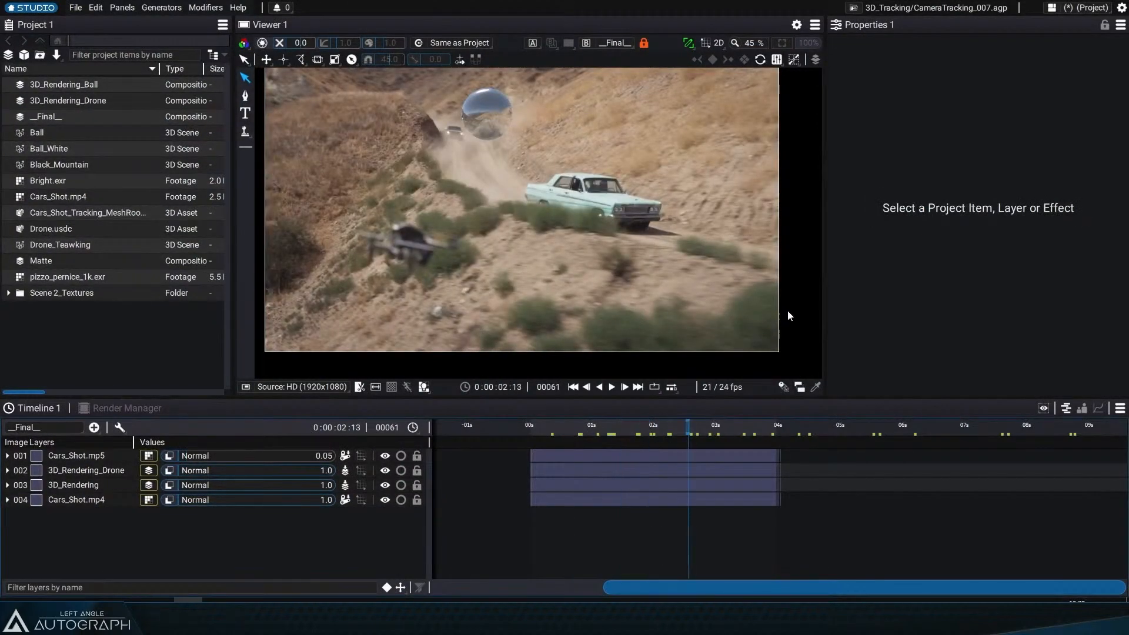
click(782, 42)
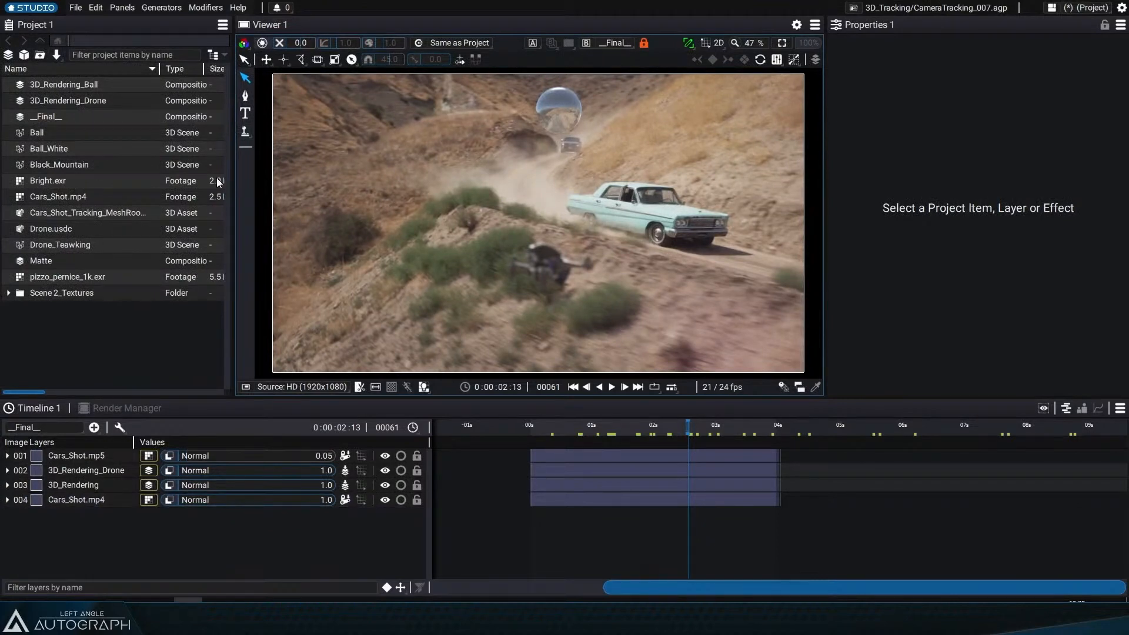
Step: Inspect the Ball scene, Cars_Shot.mp4 footage and Drone.usdc asset in the viewer
drag(233, 177, 295, 167)
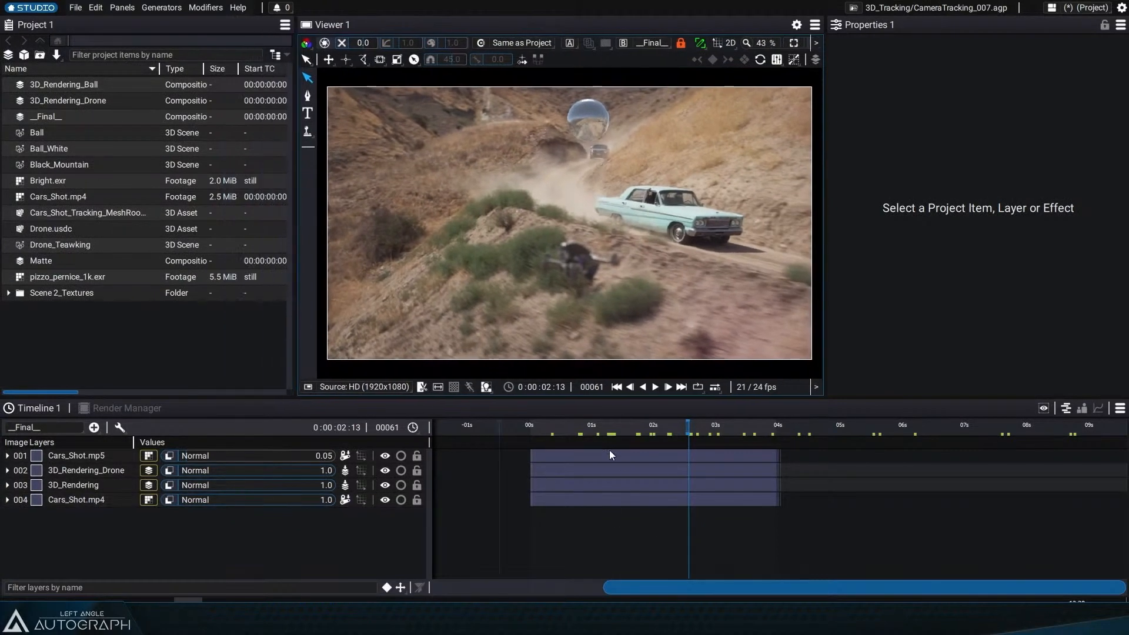
drag(609, 450, 634, 437)
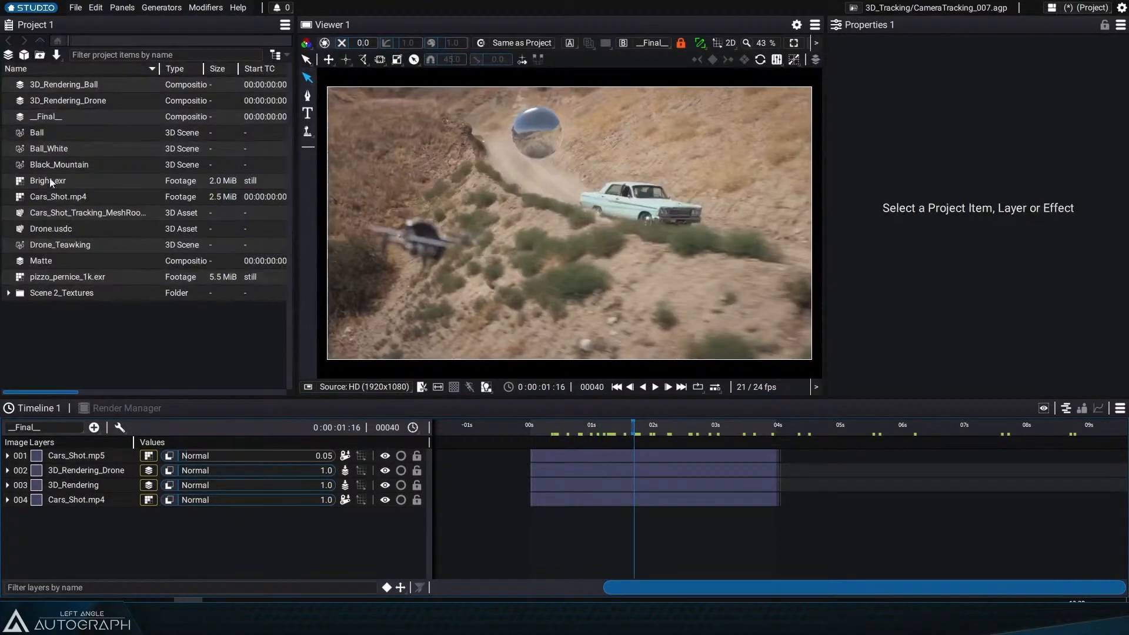
click(43, 135)
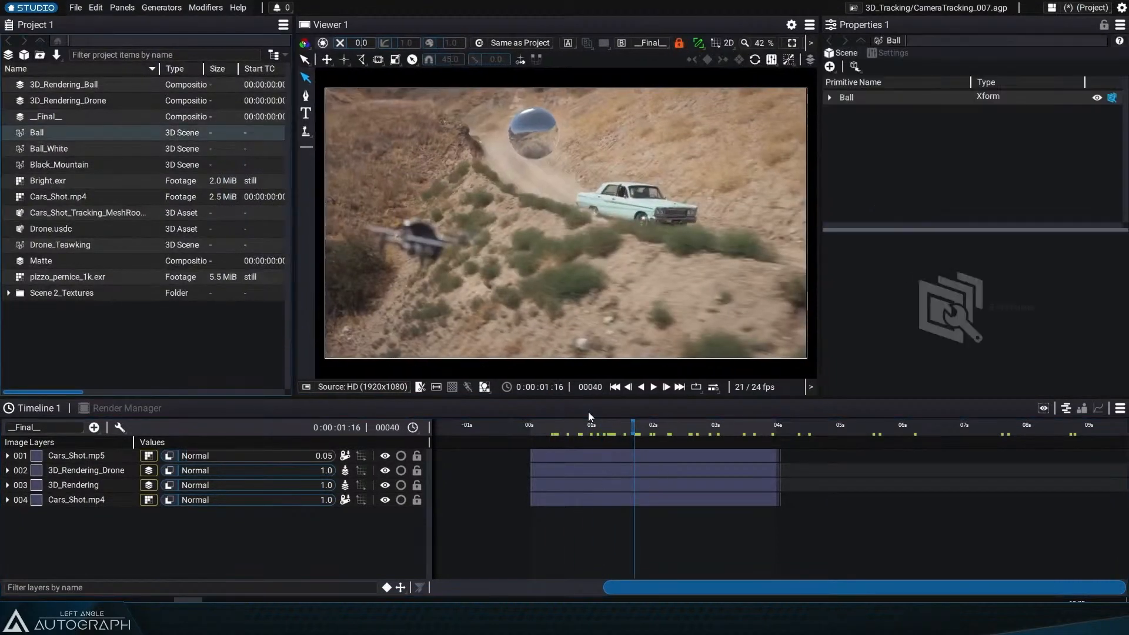
click(678, 43)
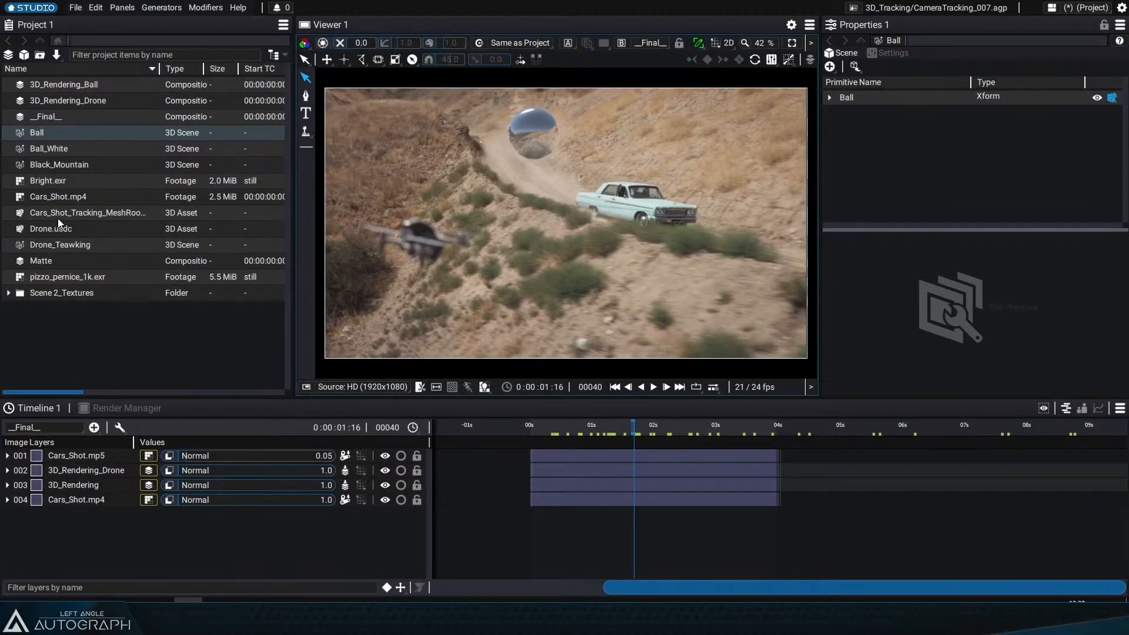
click(60, 199)
double_click(60, 198)
drag(418, 366, 635, 369)
scroll(615, 366, down, 3)
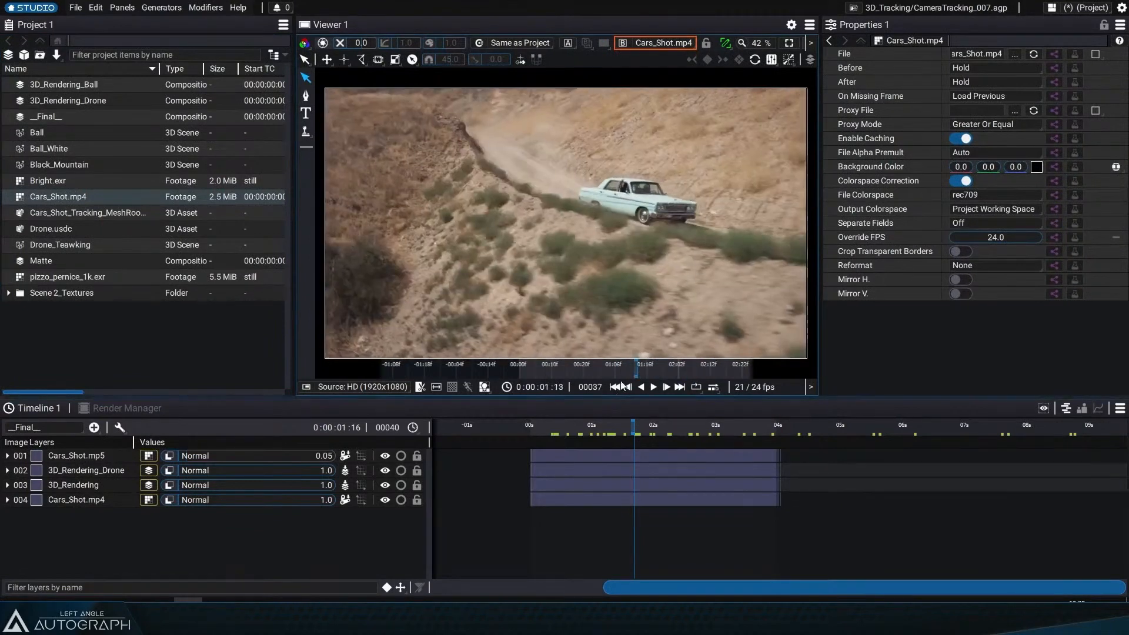
double_click(65, 230)
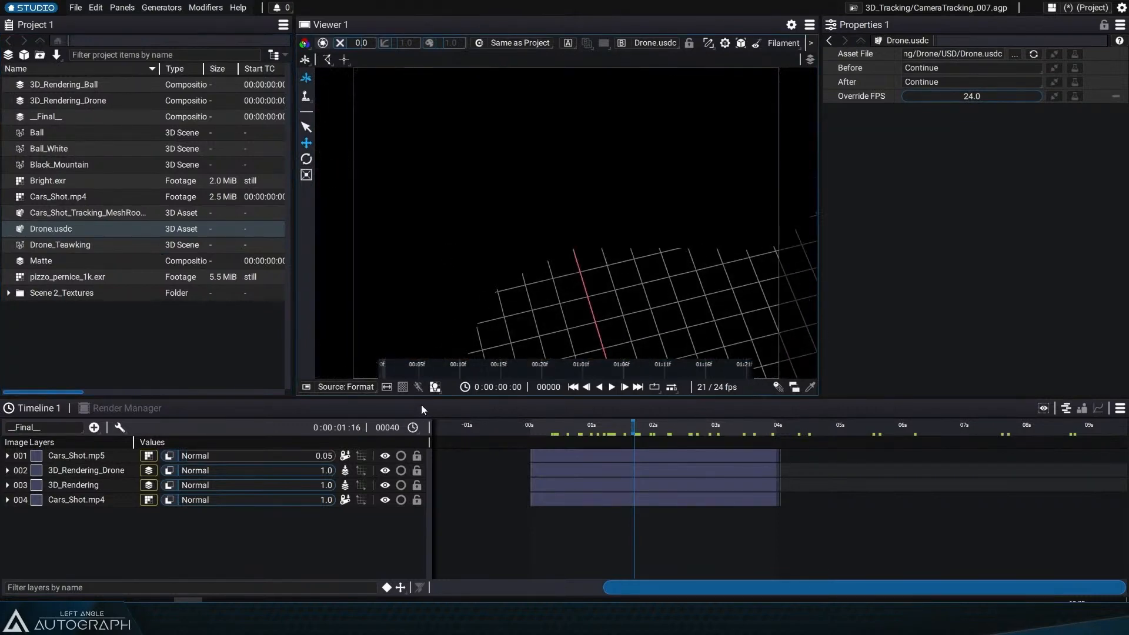
drag(555, 277, 510, 249)
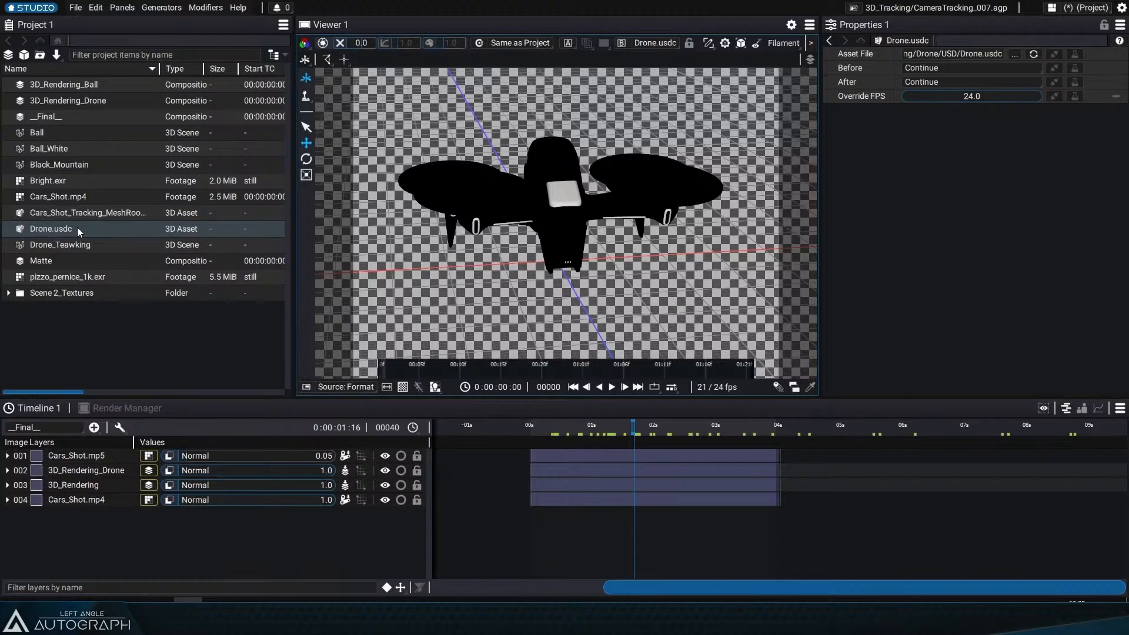
Step: Examine the Ball scene's hierarchy and the settings of its Material primitive
click(37, 132)
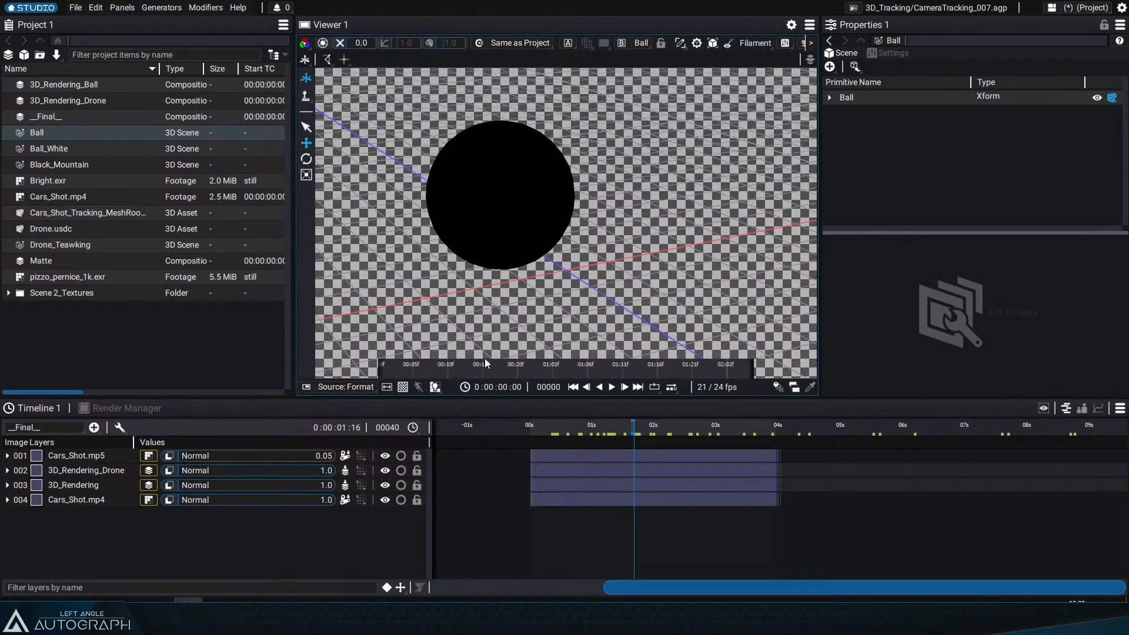
click(830, 97)
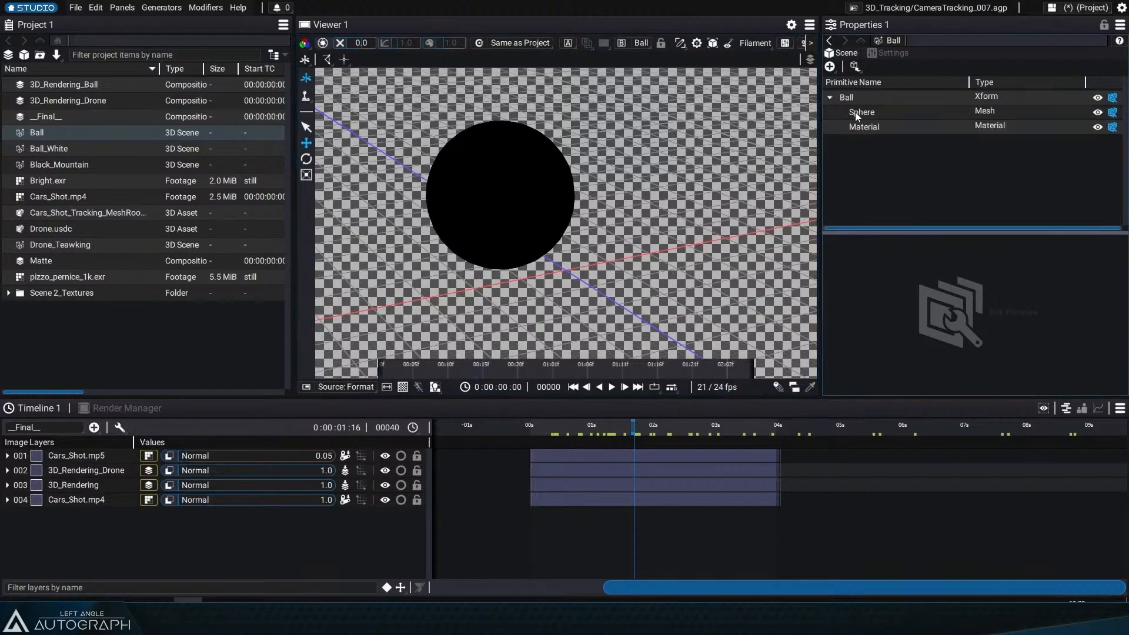
click(863, 127)
scroll(835, 287, down, 1)
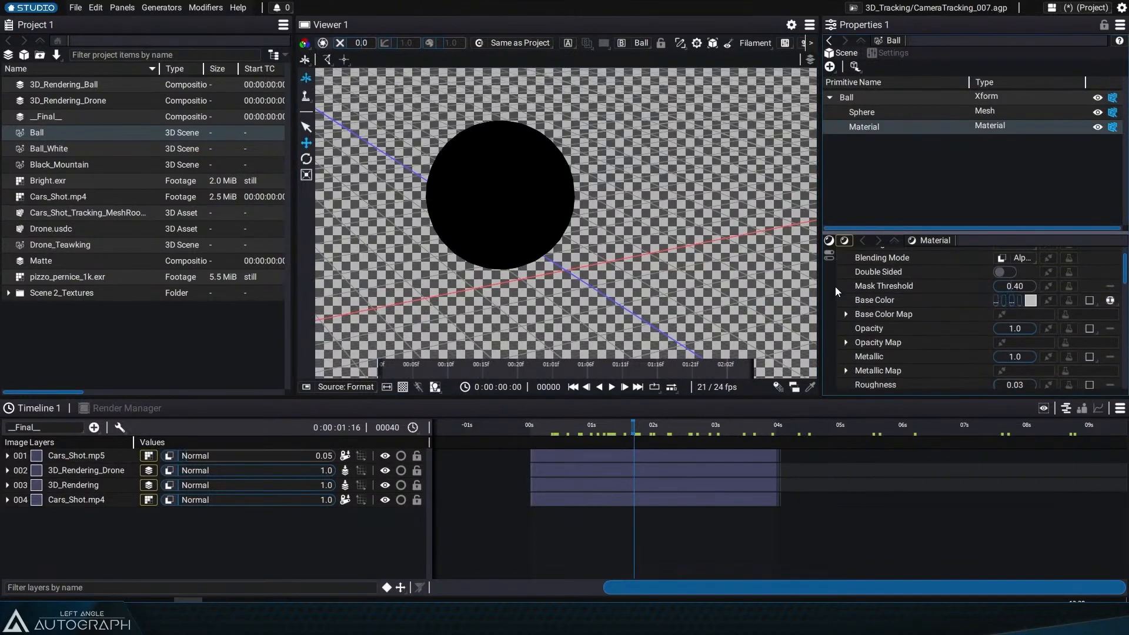
drag(824, 274, 692, 288)
scroll(848, 345, down, 2)
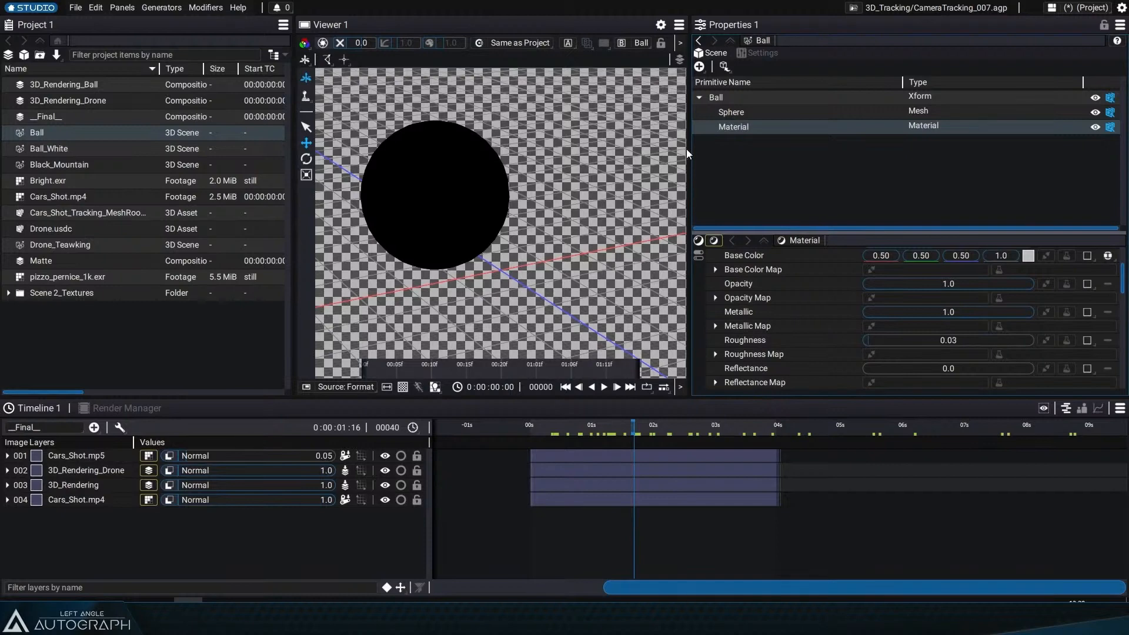
drag(686, 150, 814, 170)
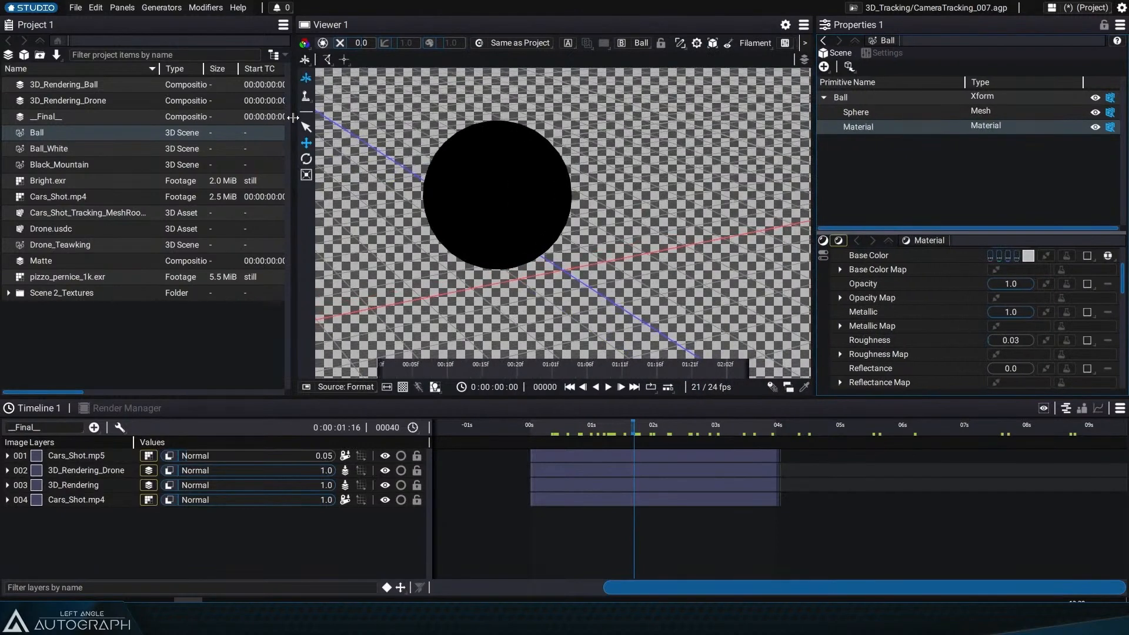
Step: Widen the project panel and inspect the Cars_Shot_Tracking_MeshRoom.usdc terrain asset in the viewer
drag(294, 121, 367, 125)
double_click(159, 68)
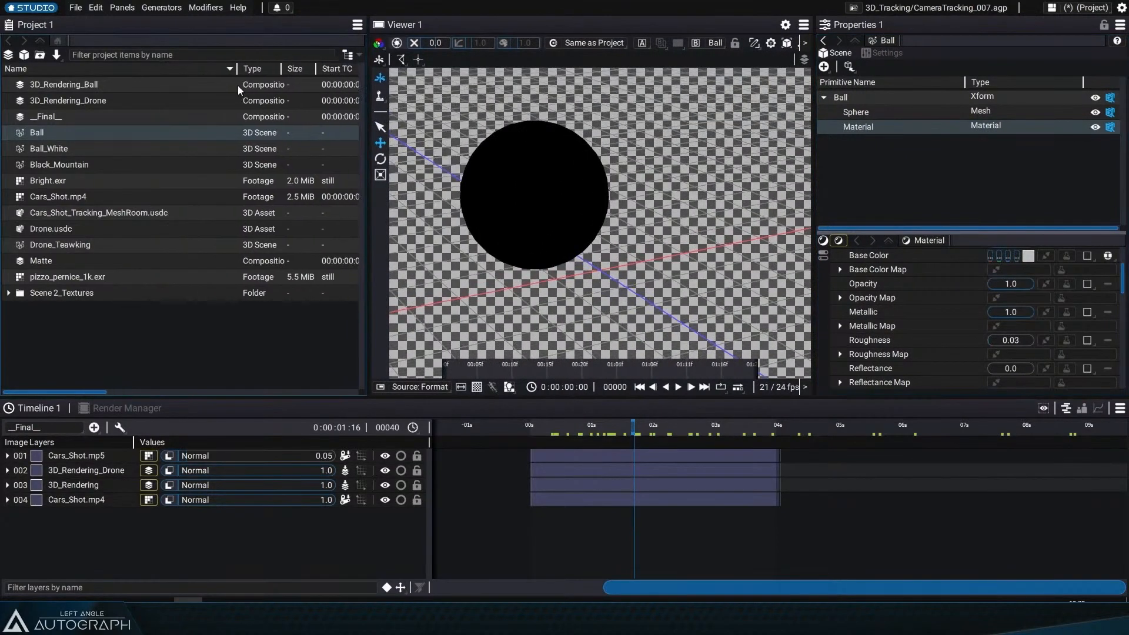
click(153, 214)
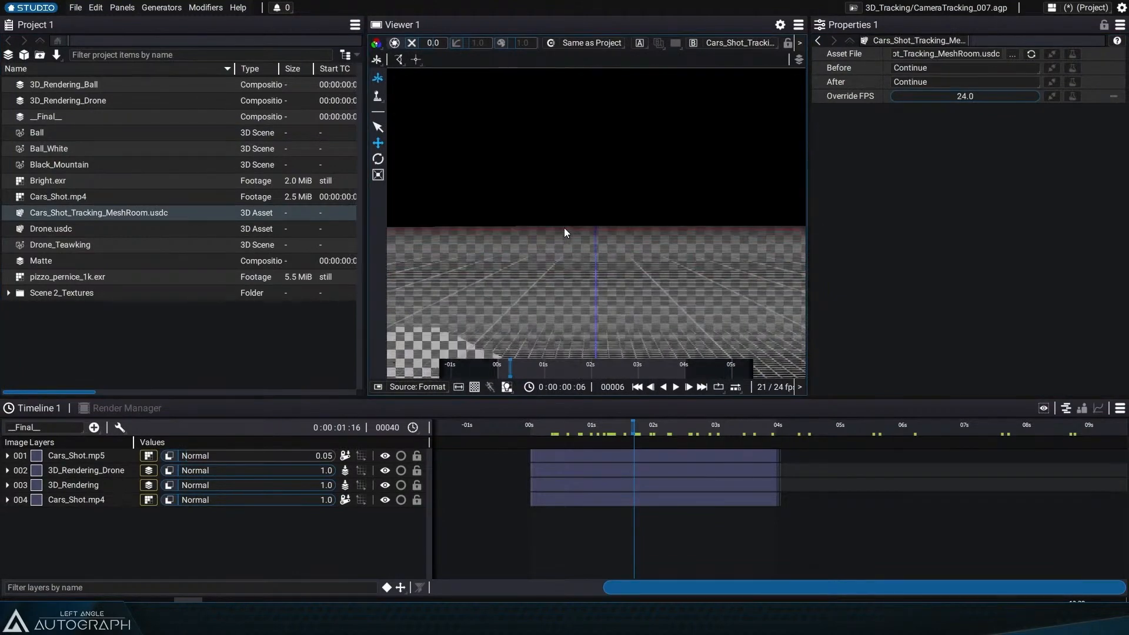
drag(564, 231, 575, 272)
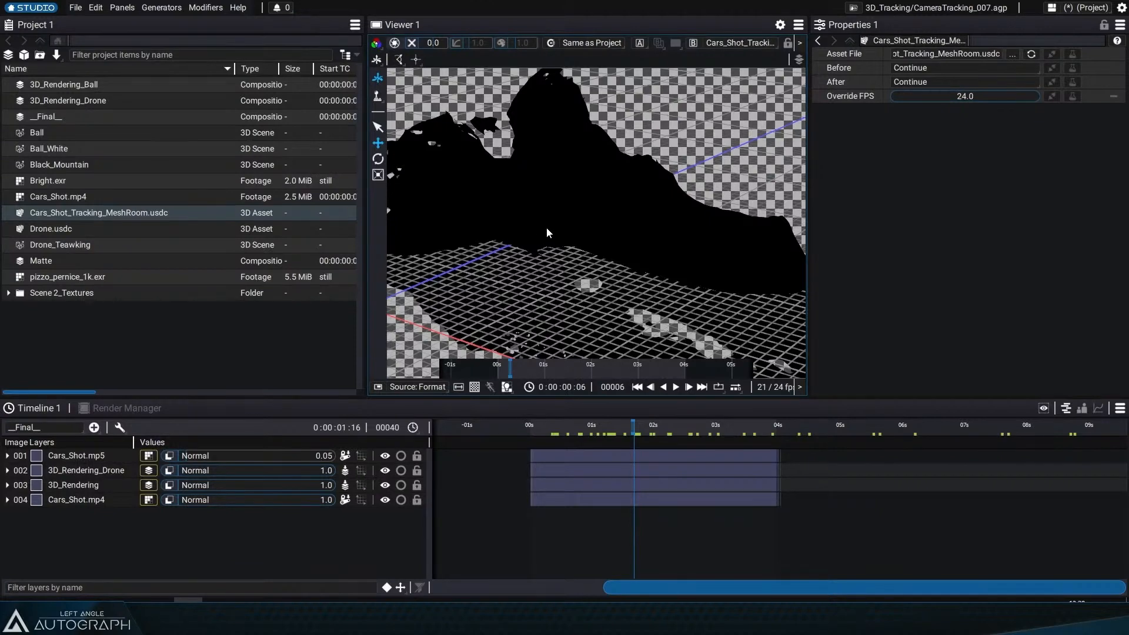
Step: Create a new composition and add the Cars_Shot_Tracking_MeshRoom.usdc asset to it as a layer
click(8, 56)
double_click(84, 225)
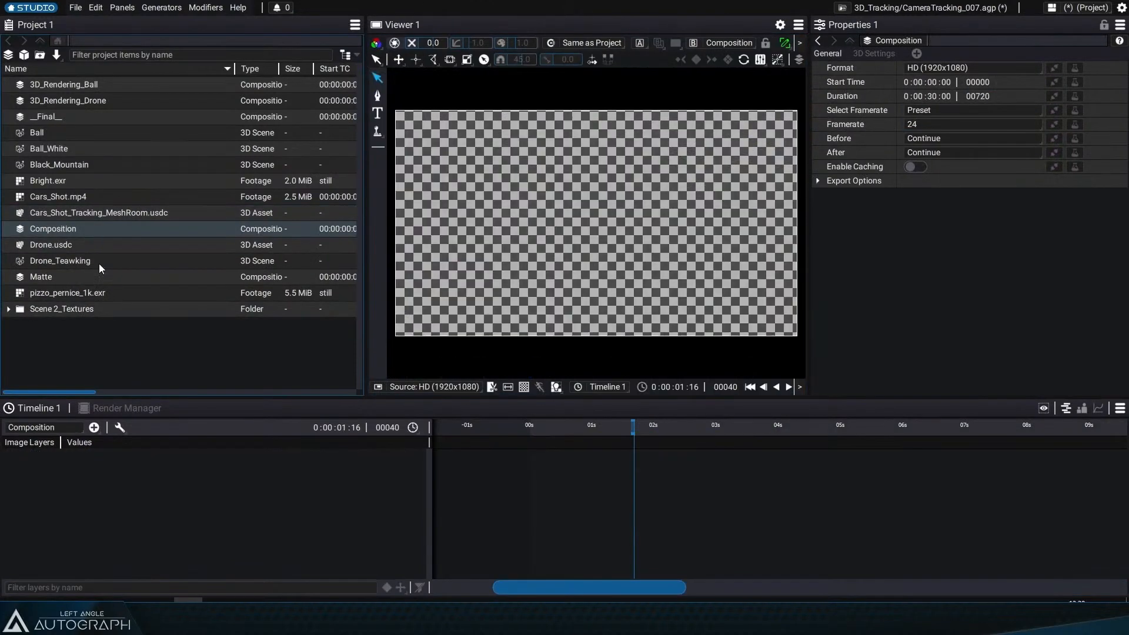
drag(122, 209, 177, 462)
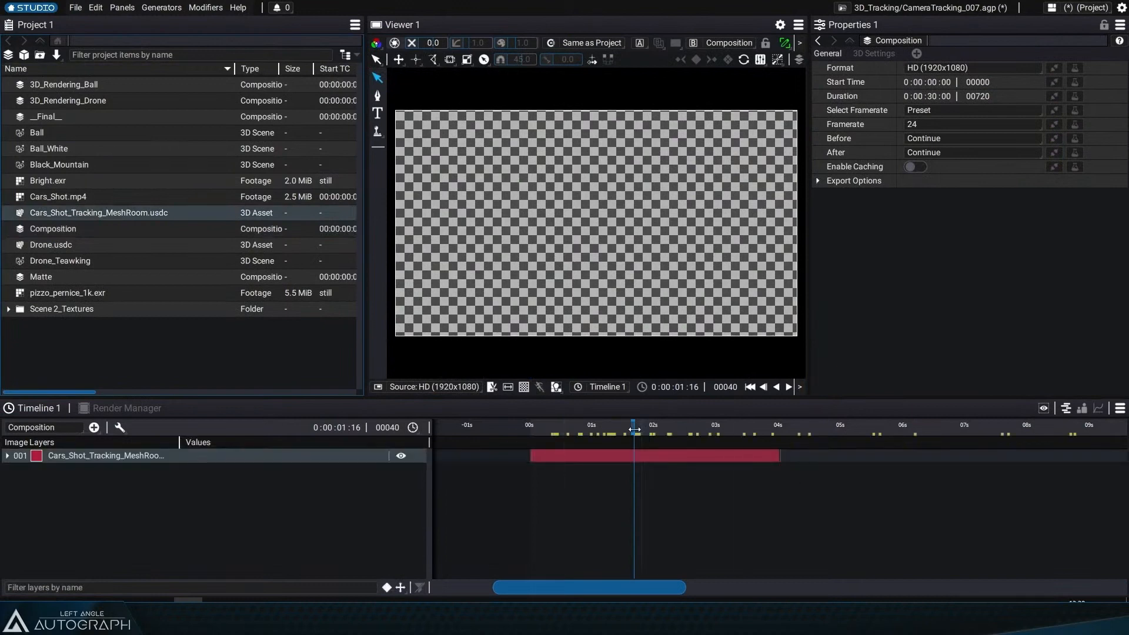
Step: Switch the viewer to 3D and add a Camera layer to the composition
drag(634, 430, 626, 430)
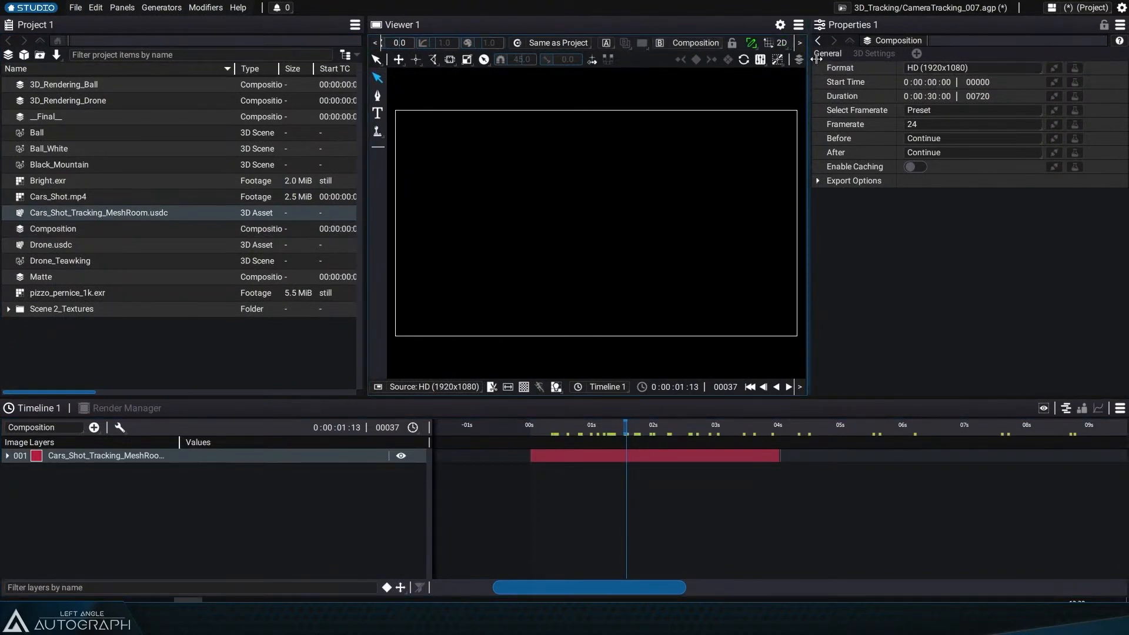
drag(809, 64, 934, 66)
drag(364, 134, 243, 134)
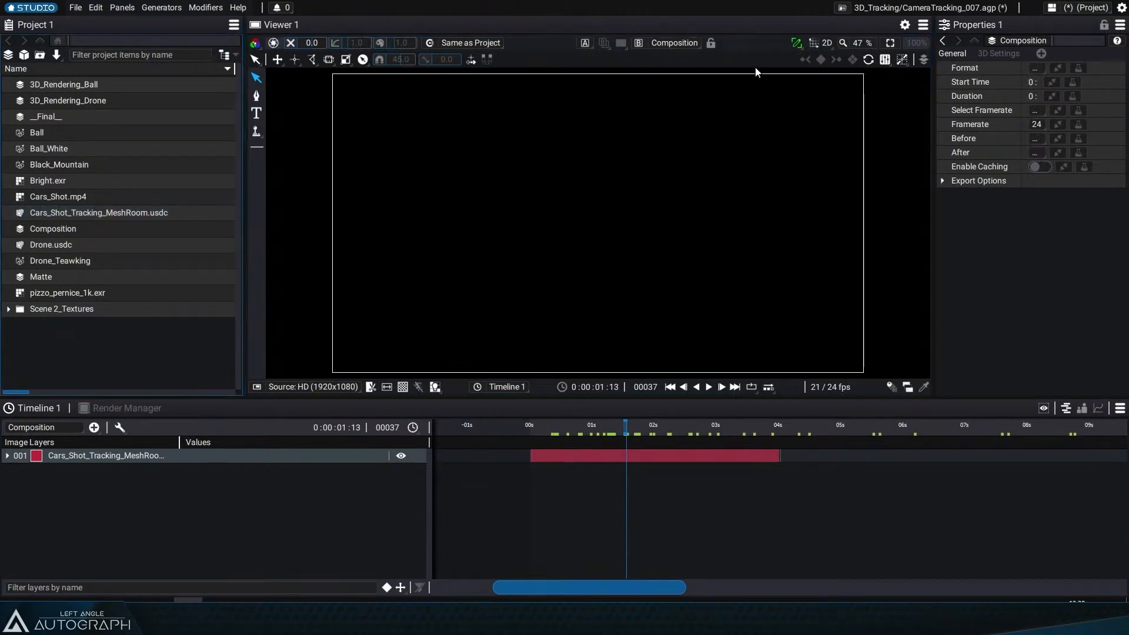
click(822, 44)
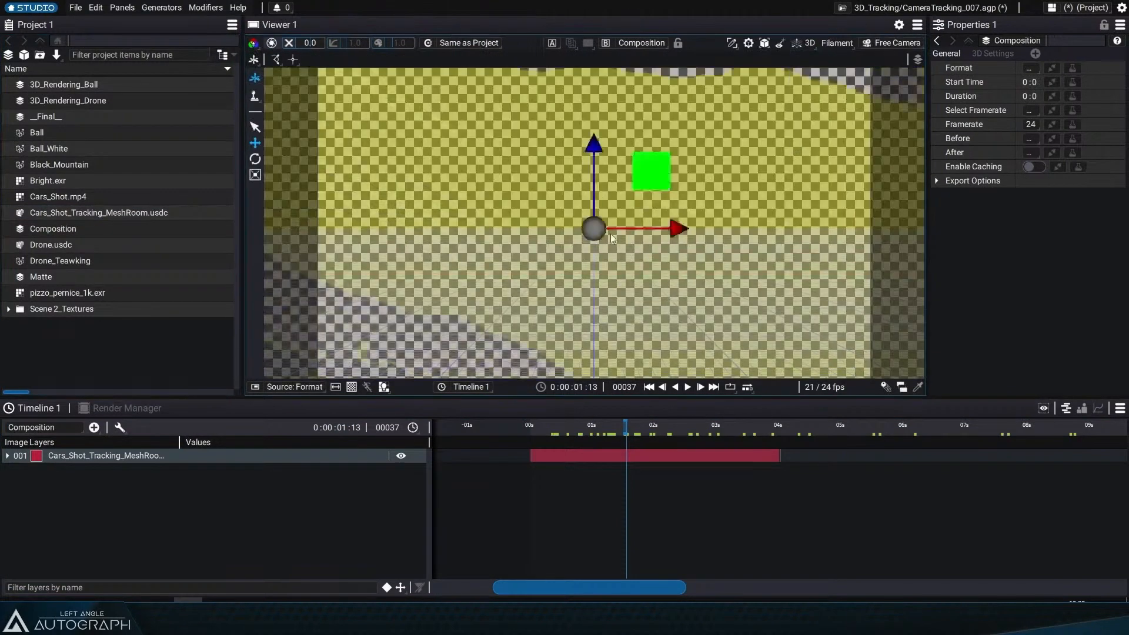
drag(546, 288, 736, 255)
click(94, 427)
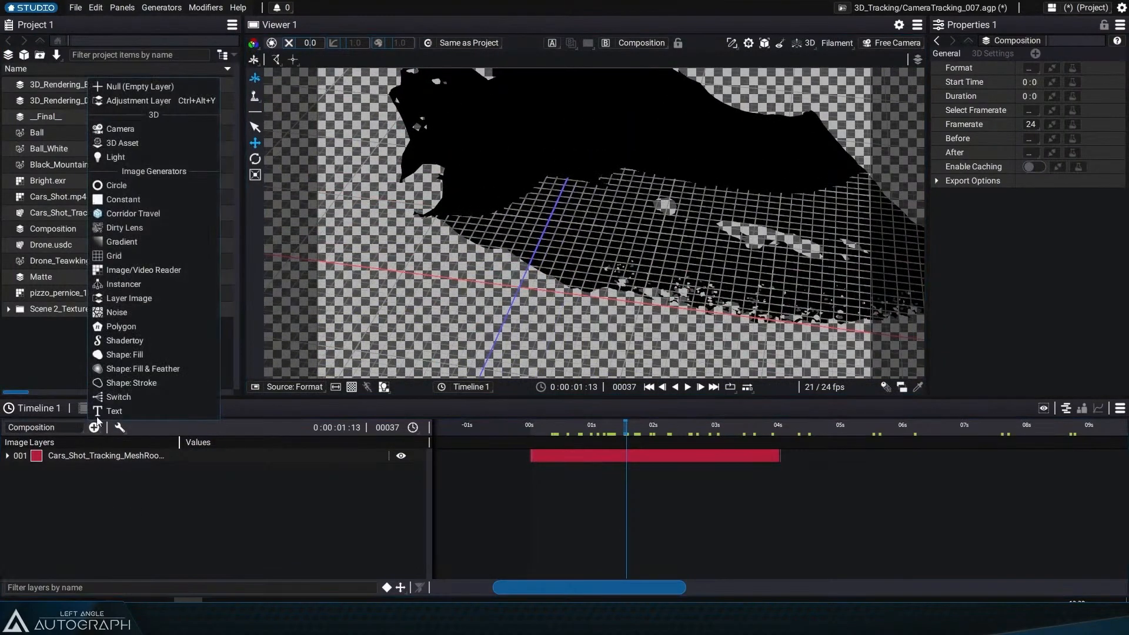
click(126, 133)
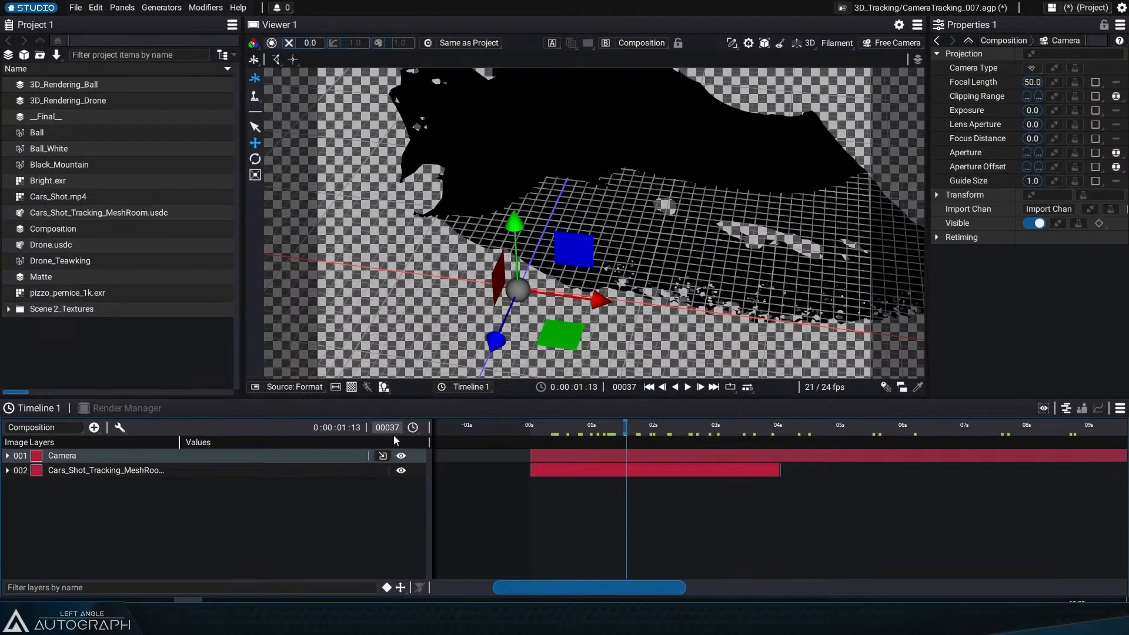
Step: Import the camera's animation from the animcam_Composition_frame channel of Cars_Shot_Tracking_MeshRoom.usdc
click(383, 456)
mouse_move(446, 471)
click(530, 475)
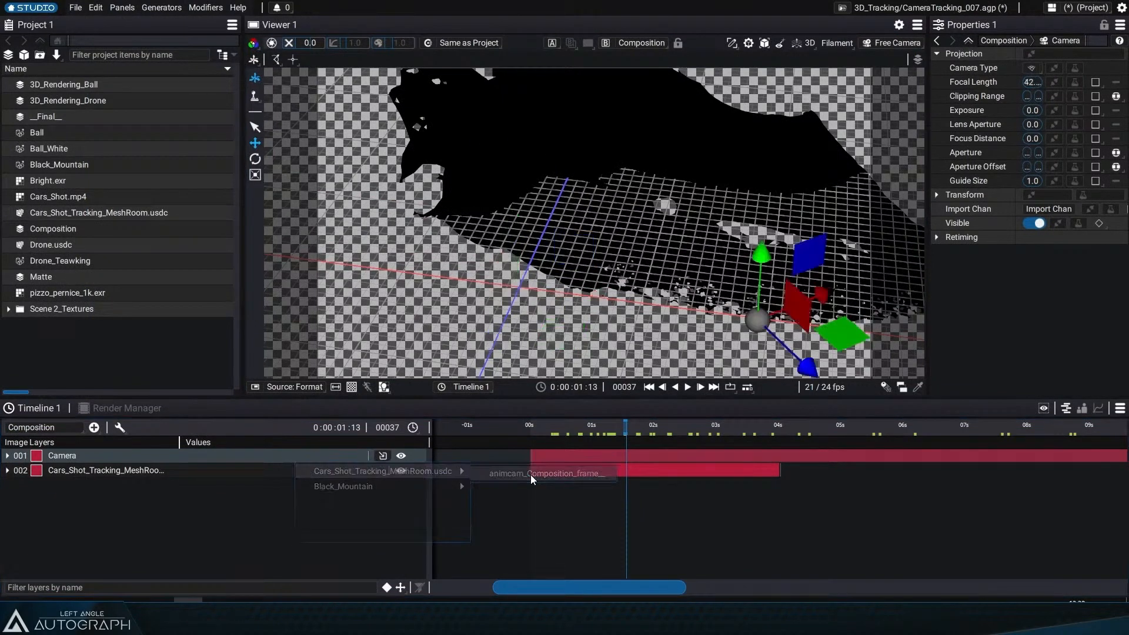
mouse_move(597, 426)
mouse_down()
mouse_move(652, 432)
mouse_move(593, 435)
mouse_up()
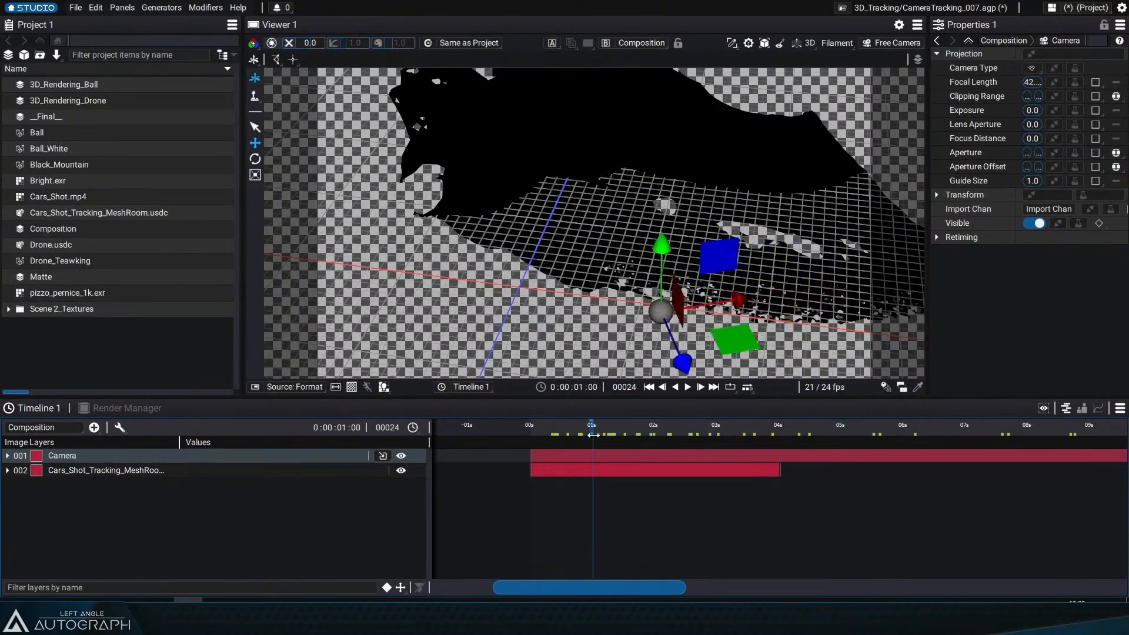
Step: Switch the viewer back to 2D and scrub through the shot through the tracked camera
click(810, 44)
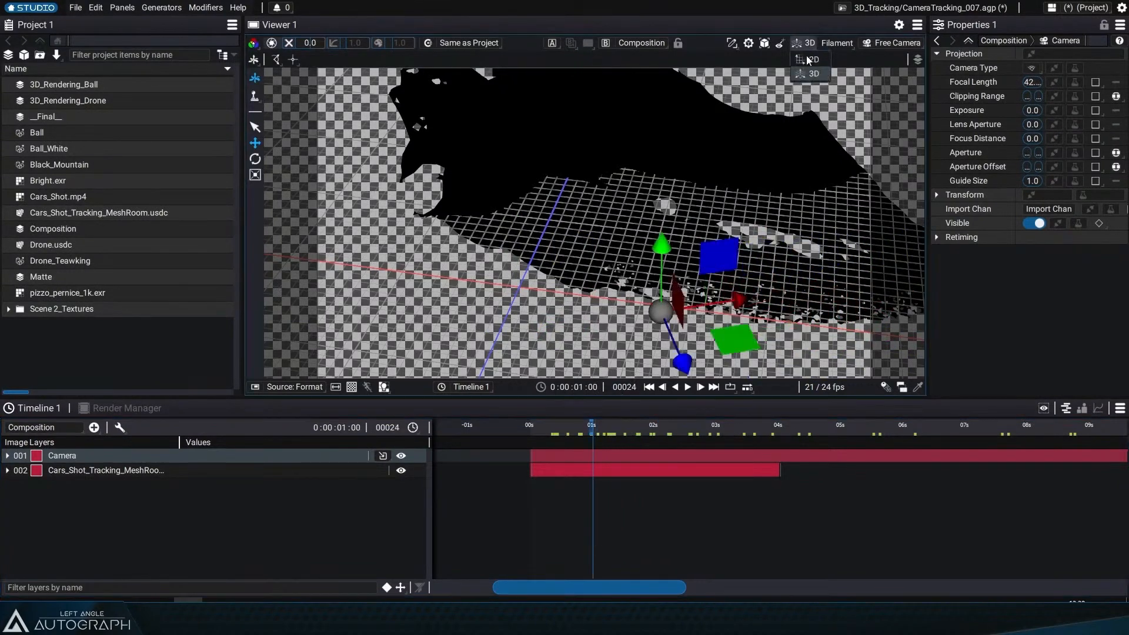
click(812, 60)
drag(574, 442, 722, 439)
Step: Preview the pizzo_pernice_1k.exr image, then return the viewer to the Composition
click(34, 297)
double_click(34, 292)
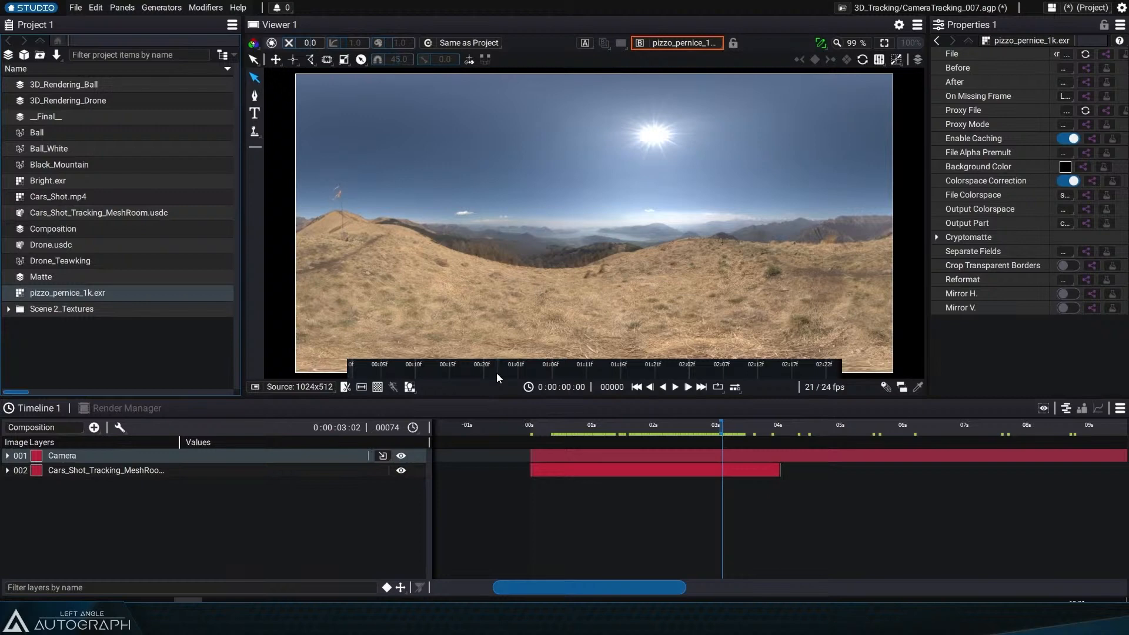
click(677, 42)
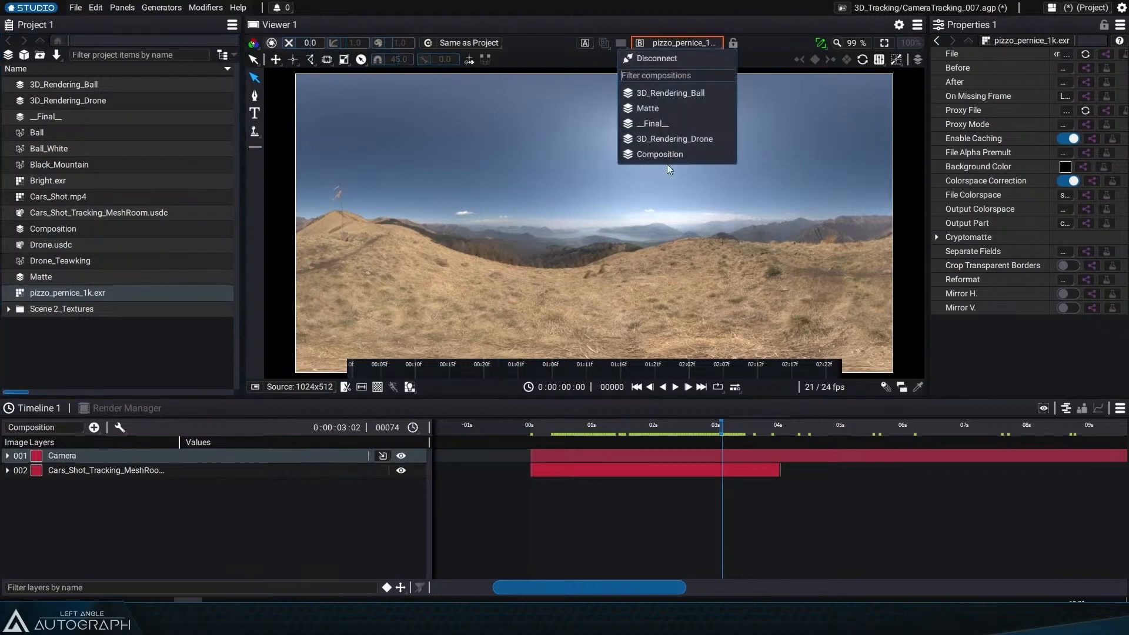
click(680, 153)
Step: Add a Light layer to the composition and set its type to Dome Light
click(95, 427)
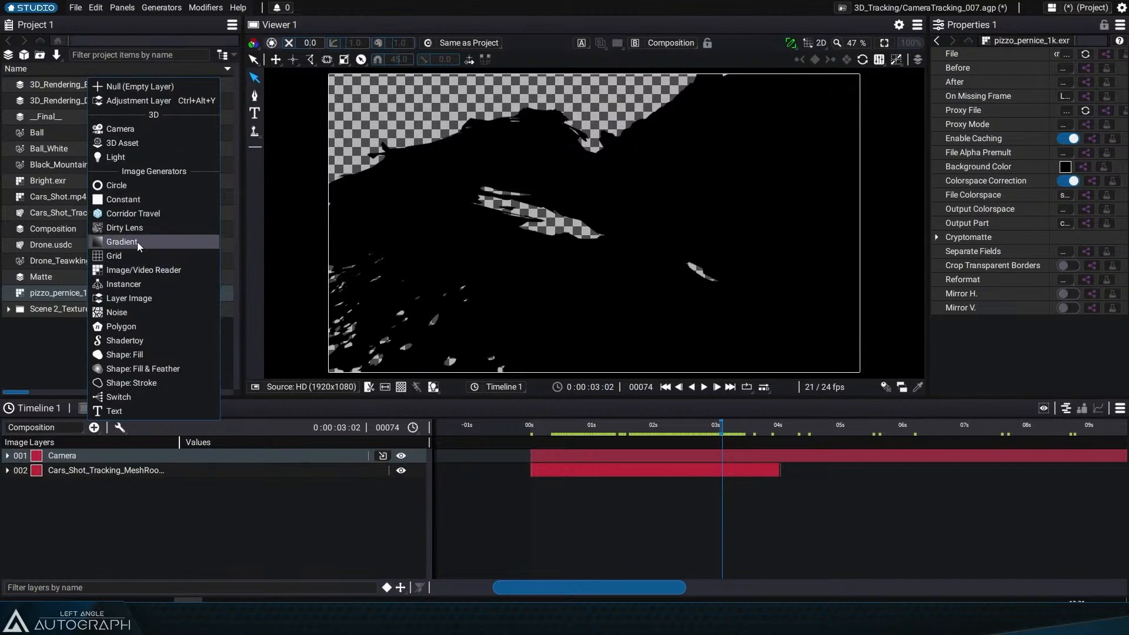
click(142, 155)
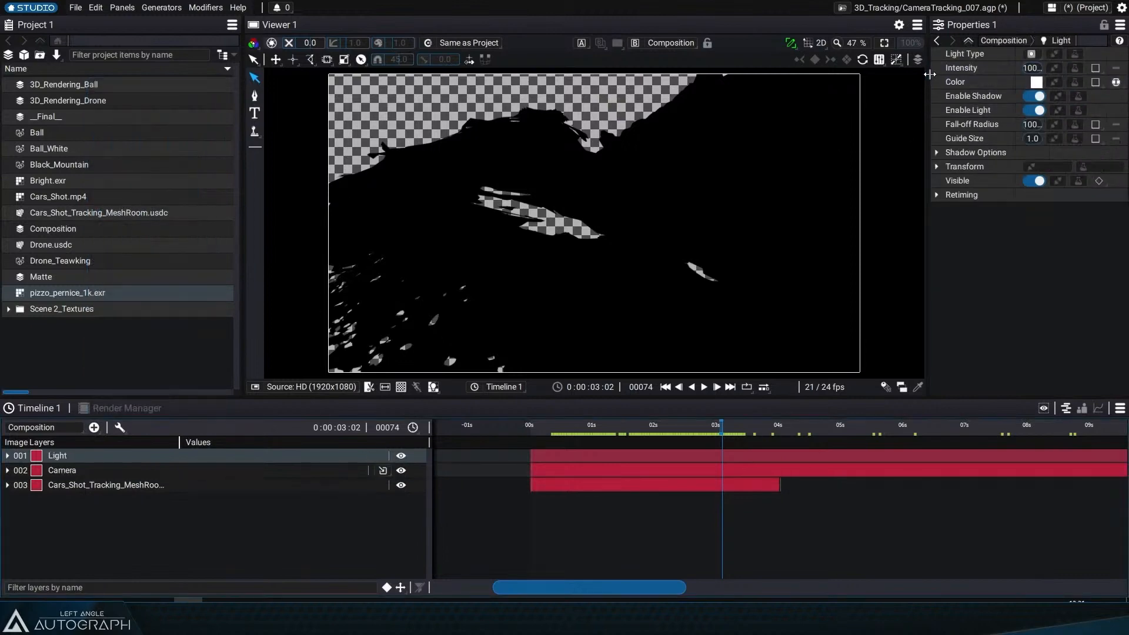
drag(926, 97, 766, 89)
click(902, 54)
click(902, 98)
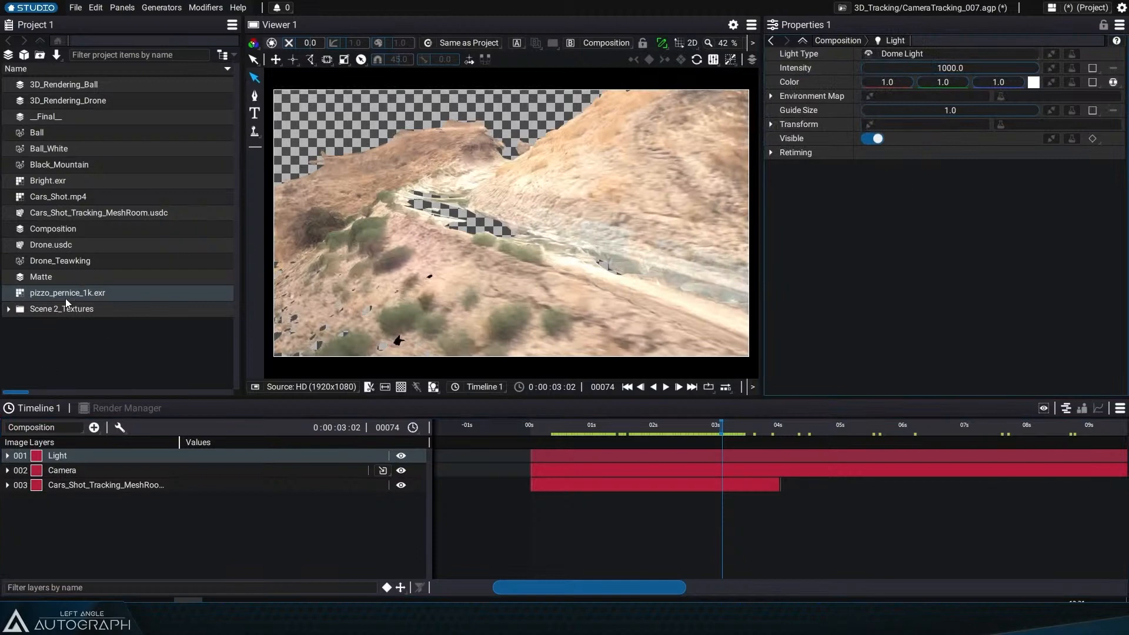
Step: Assign pizzo_pernice_1k.exr as the dome light's environment map and set its intensity to 465
drag(58, 295, 920, 98)
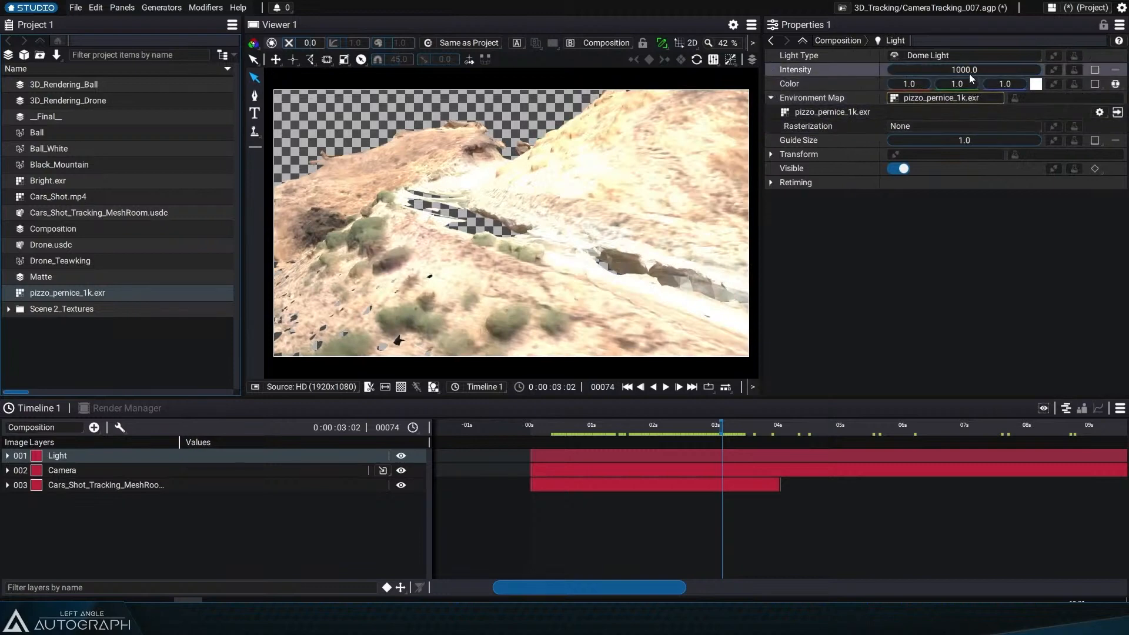
mouse_move(970, 71)
mouse_down()
mouse_move(920, 71)
mouse_move(953, 71)
mouse_up()
Step: Play back the composition to review the lit terrain
drag(721, 425, 544, 425)
key(space)
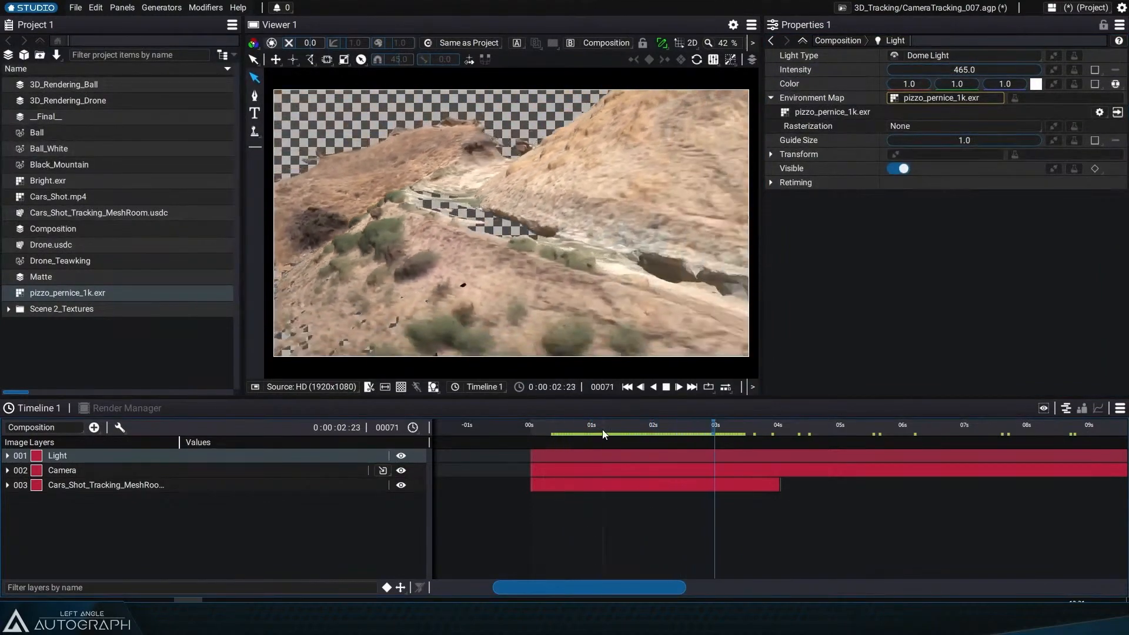
click(585, 426)
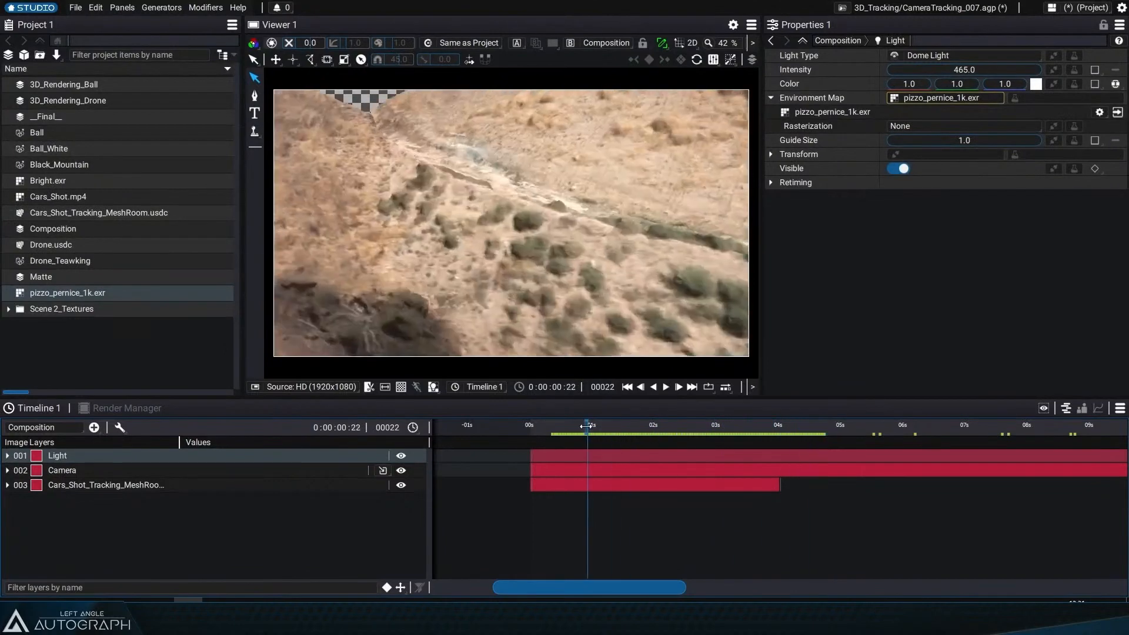
Step: Add Cars_Shot.mp4 to the composition and move it to the bottom of the layer stack
drag(48, 198, 329, 468)
click(602, 425)
key(space)
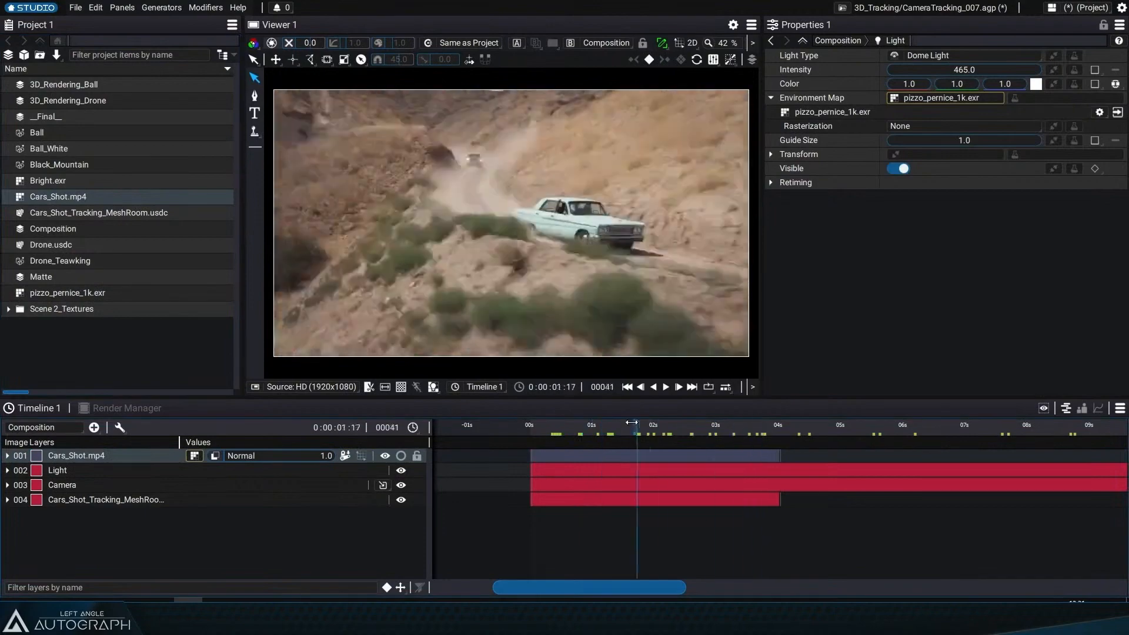
drag(135, 461, 117, 506)
drag(603, 432, 707, 440)
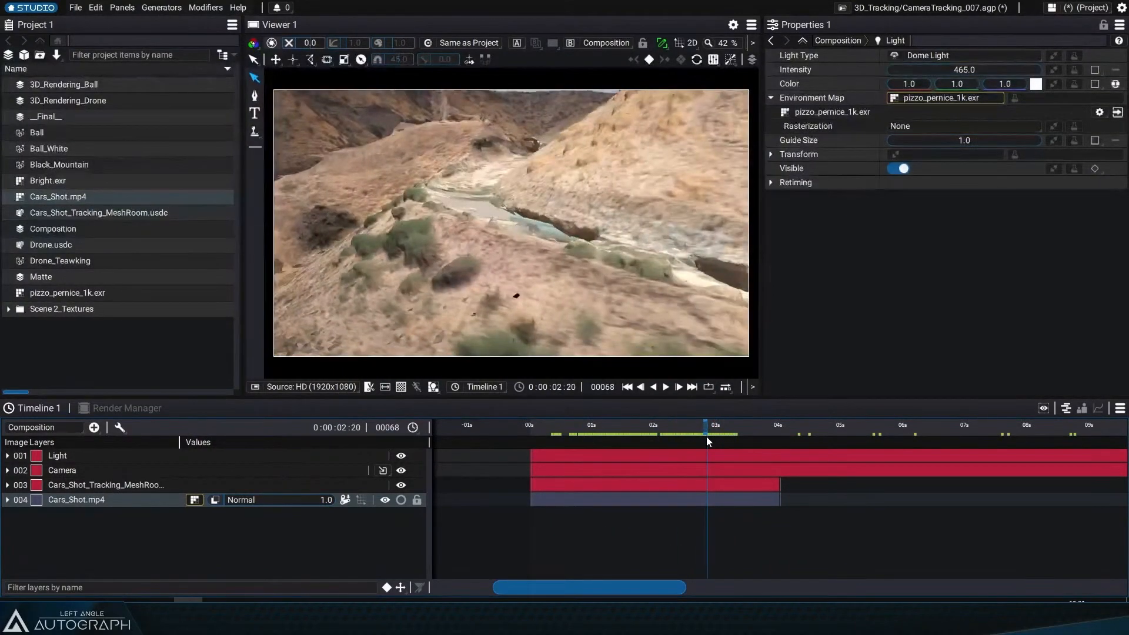
Step: Delete the Cars_Shot.mp4 layer from the composition and scrub the timeline
click(146, 499)
key(Delete)
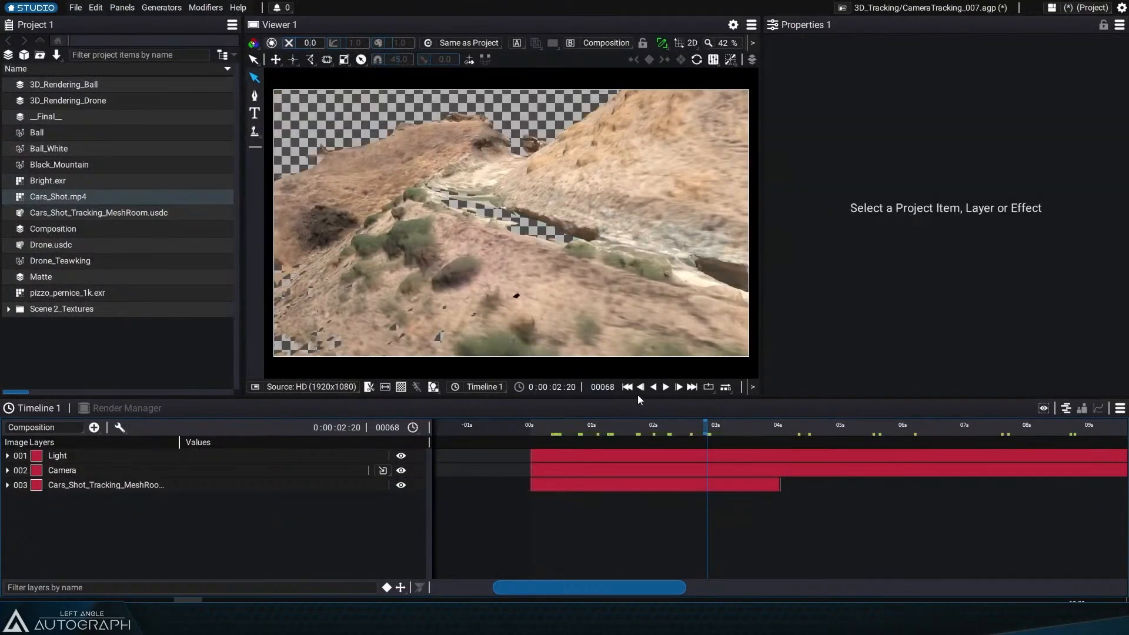
drag(637, 395, 554, 395)
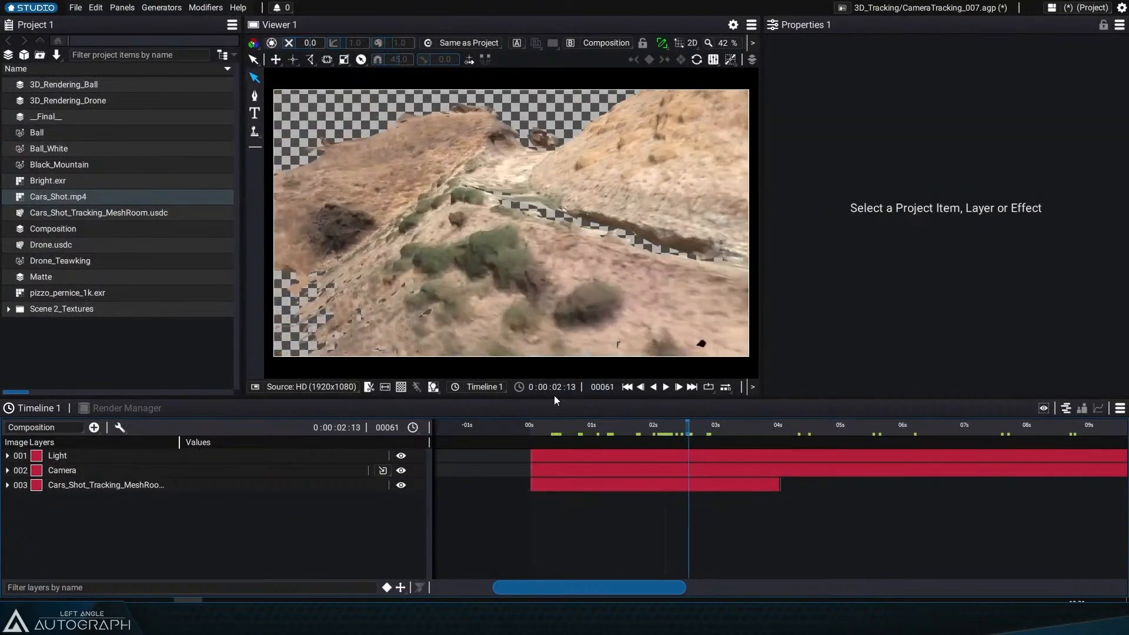
Step: Open the __Final__ composition to review it, and switch the timeline to the 3D_Rendering_Ball composition
double_click(45, 117)
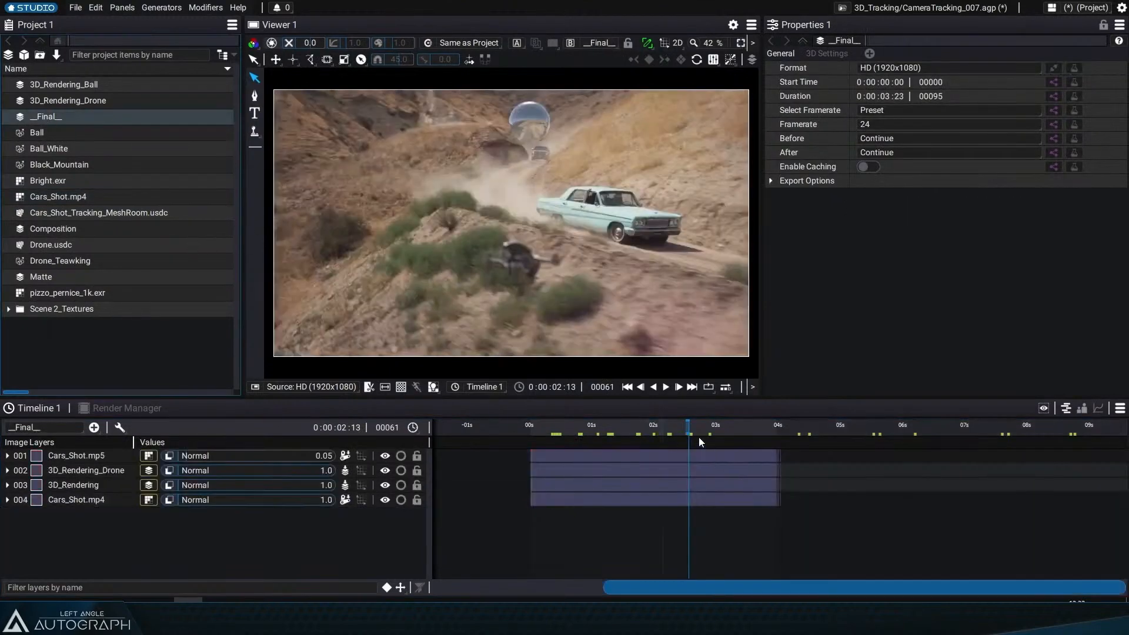
drag(700, 442, 623, 453)
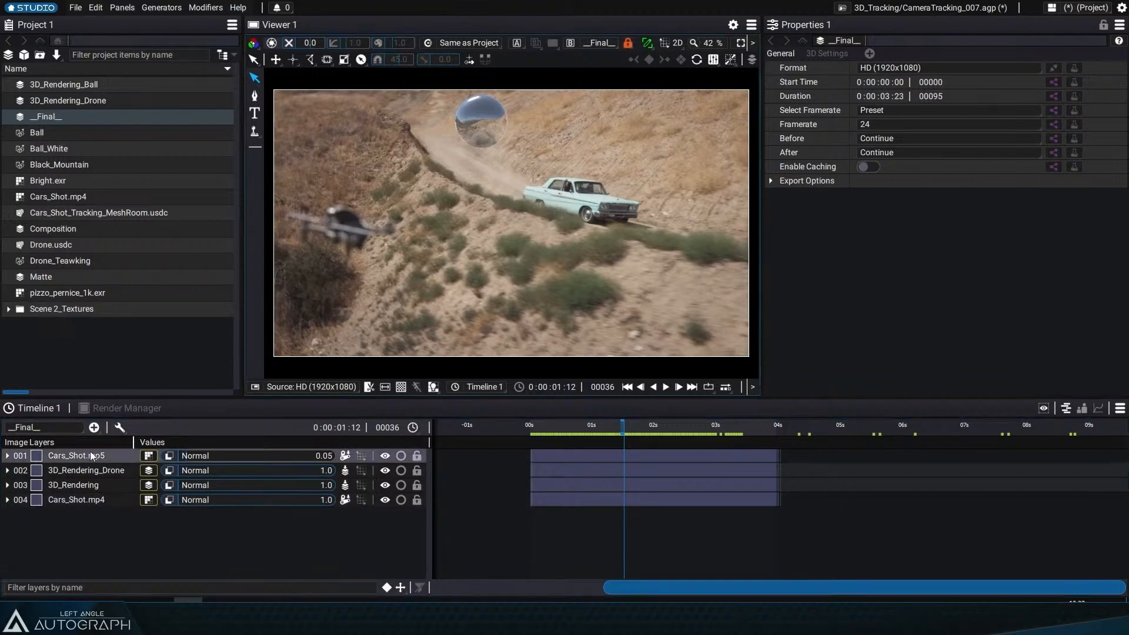
click(56, 424)
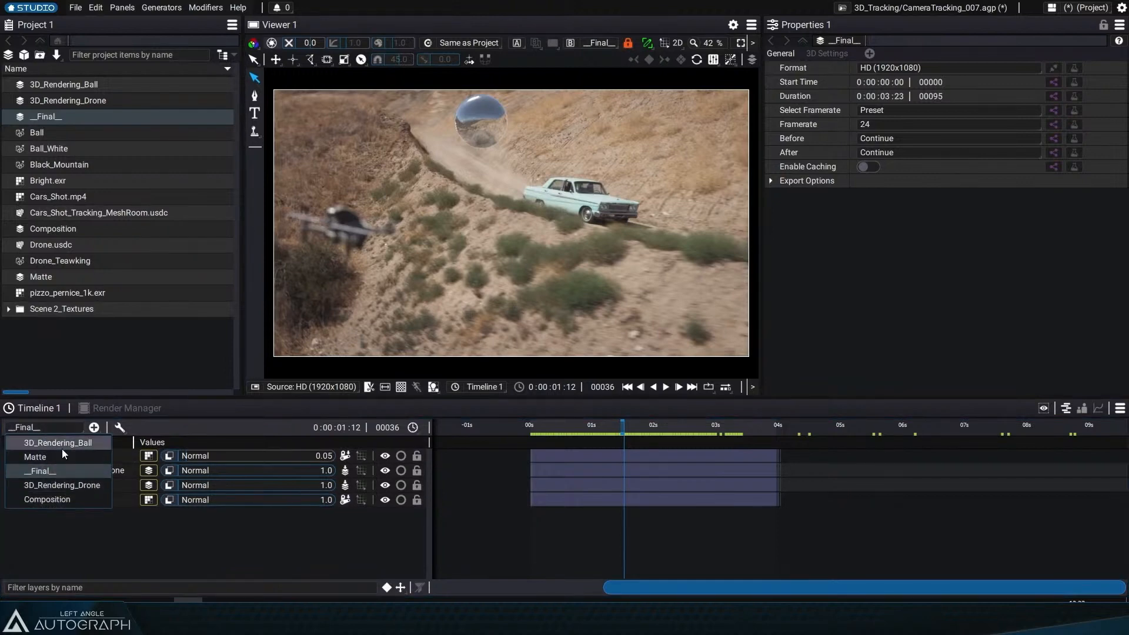
click(62, 449)
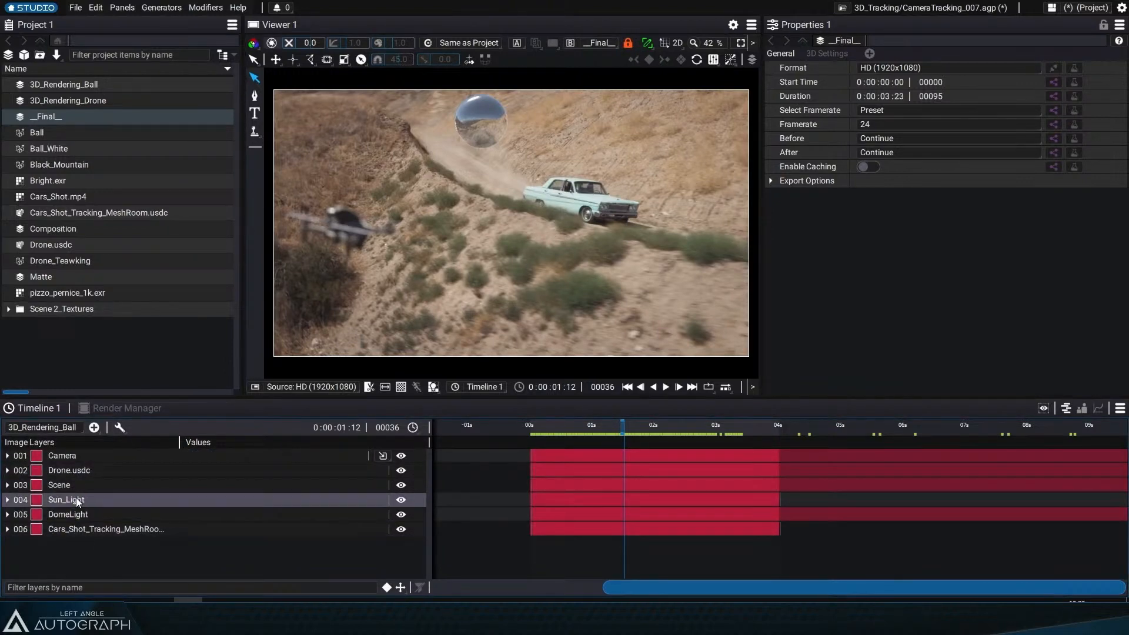
Step: Adjust the ball's last bounce in the curve editor by moving the Scene layer's final Y position keyframe earlier, to about time 2.75 and value 0.36
click(72, 484)
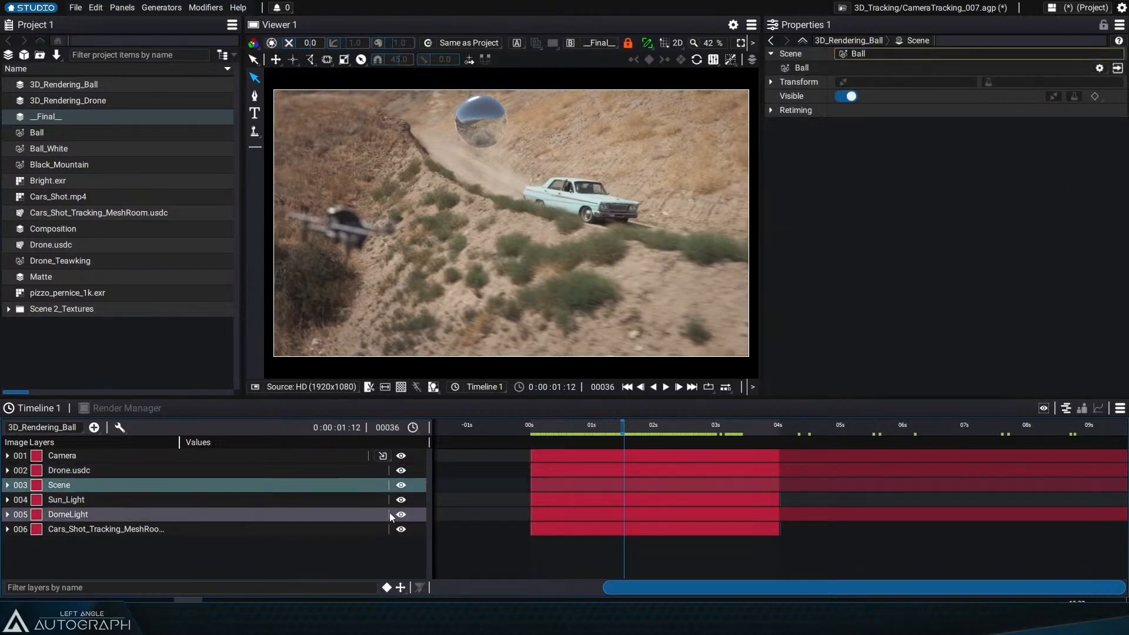
key(u)
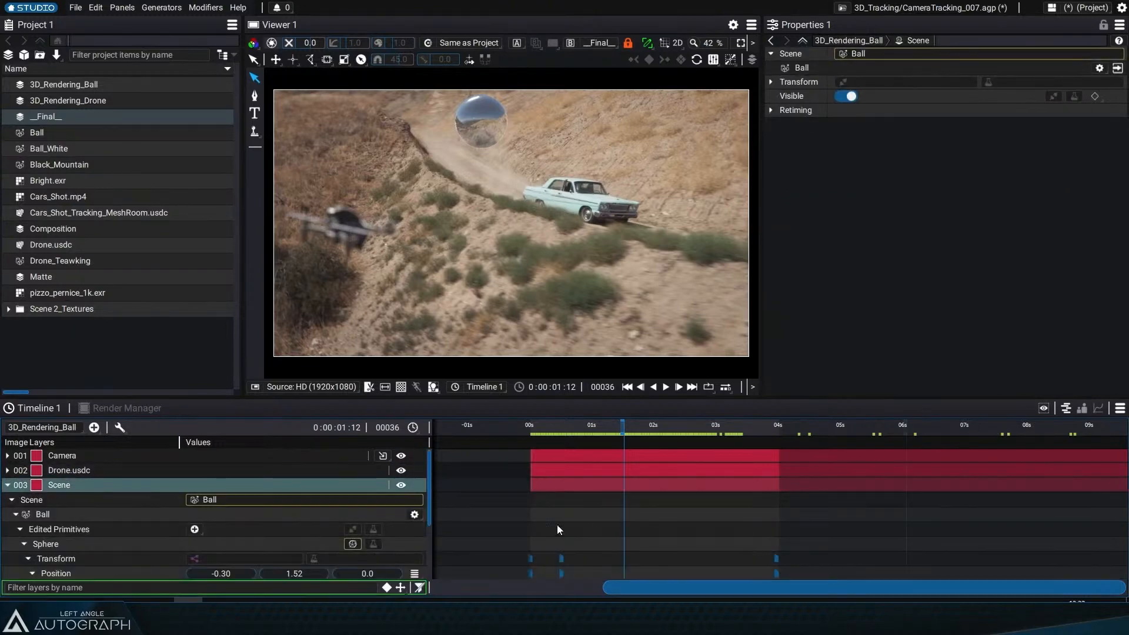
drag(545, 425, 563, 432)
drag(552, 510, 629, 542)
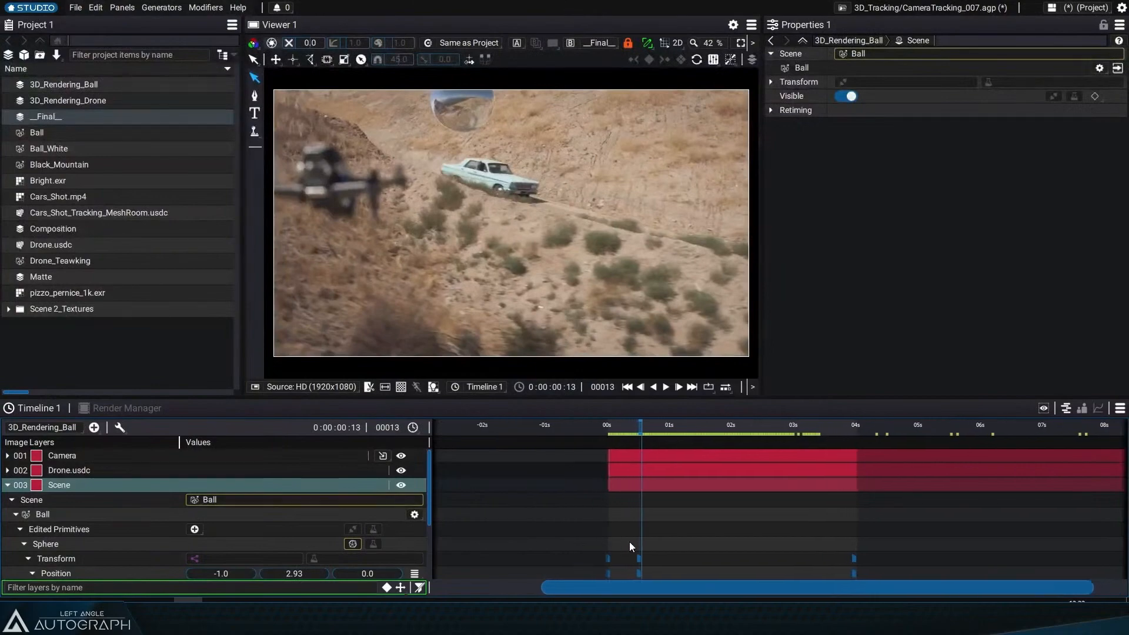
scroll(630, 522, down, 3)
drag(613, 427, 641, 428)
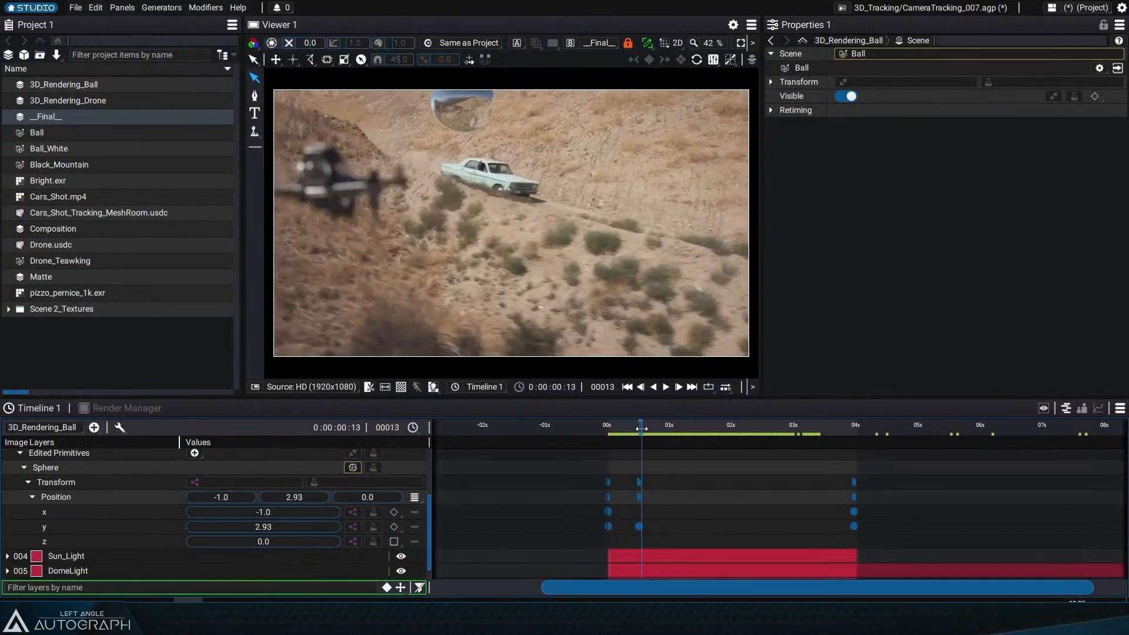
click(1097, 408)
click(74, 522)
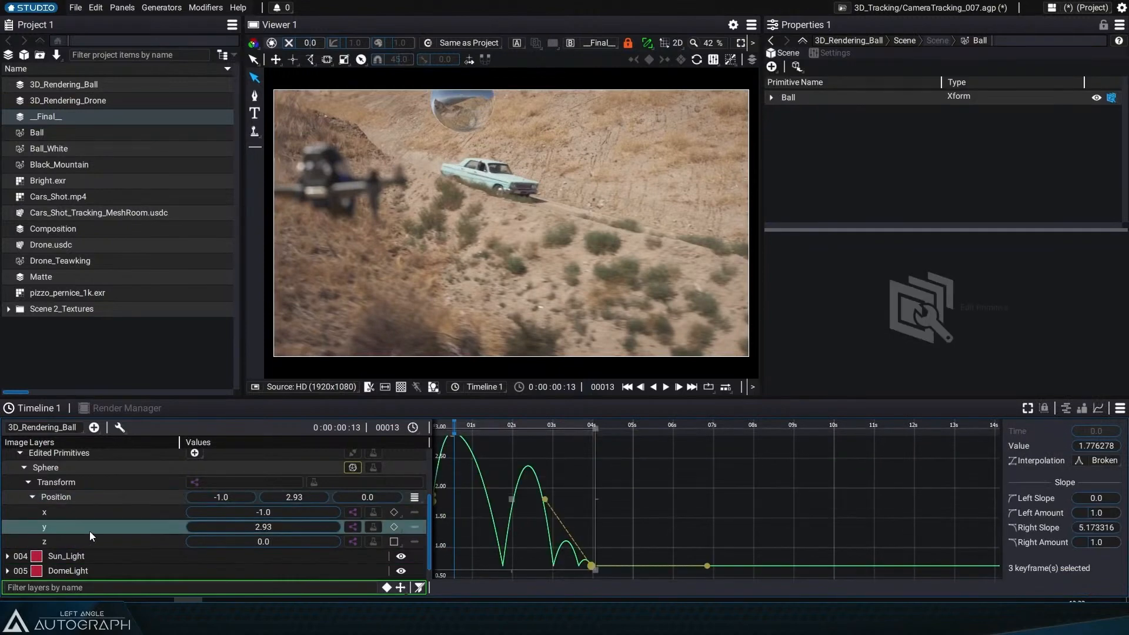
key(f)
mouse_move(708, 400)
mouse_down()
mouse_move(634, 354)
mouse_move(693, 382)
mouse_move(749, 384)
mouse_move(705, 389)
mouse_up()
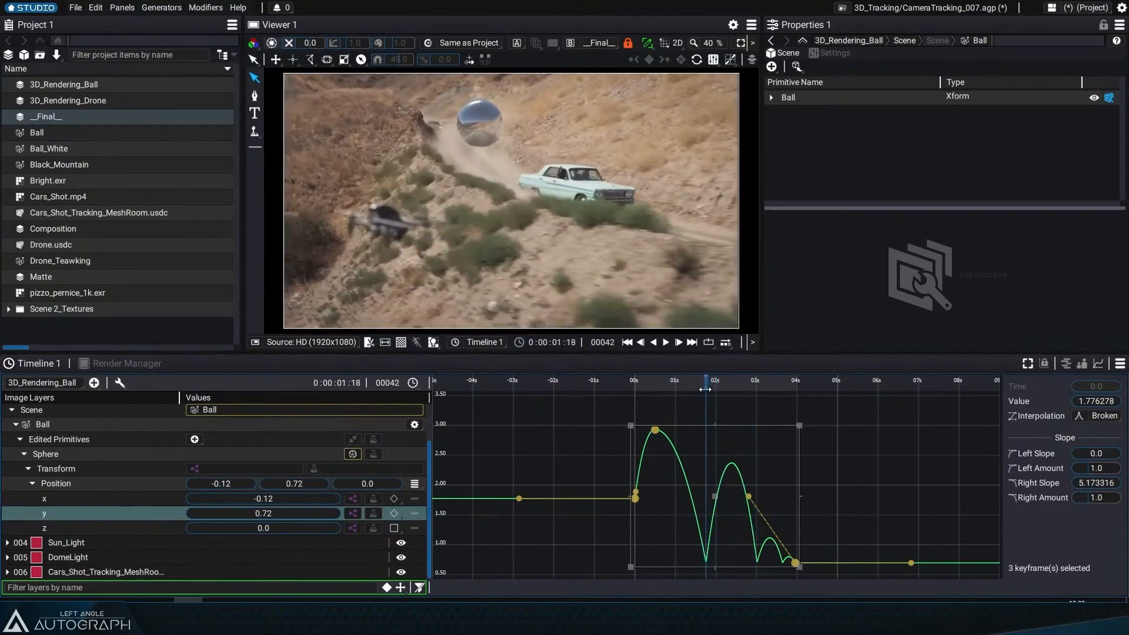
scroll(814, 512, down, 3)
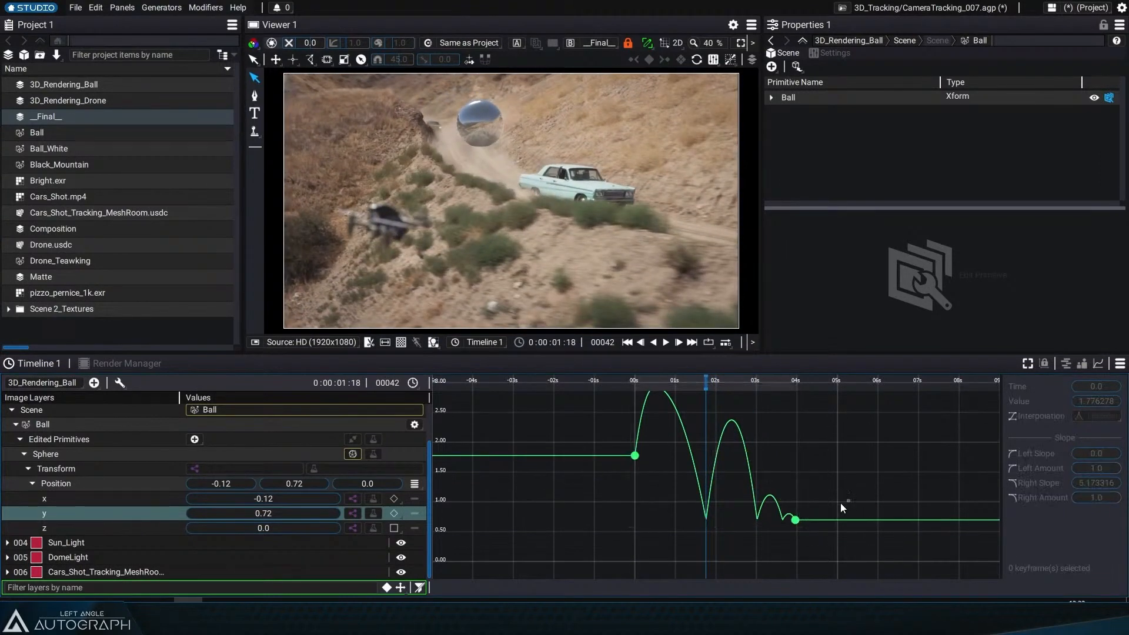
click(795, 520)
drag(796, 523, 804, 572)
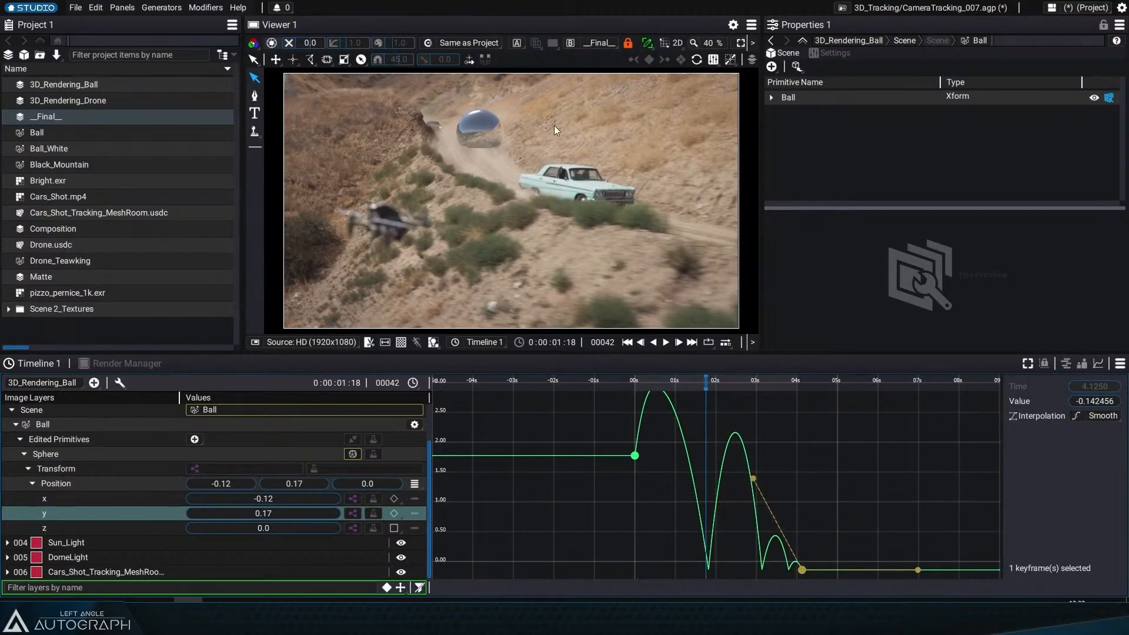
drag(800, 566, 745, 539)
drag(636, 384, 690, 393)
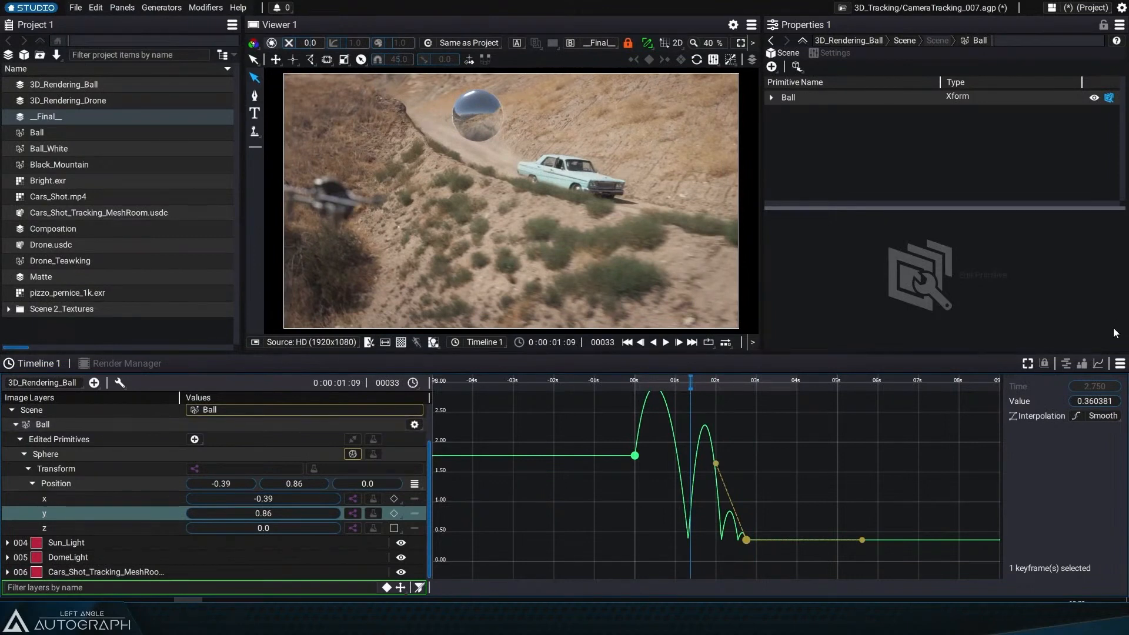
Step: Switch both the timeline and the viewer to the 3D_Rendering_Drone composition
click(1065, 364)
scroll(19, 433, up, 1)
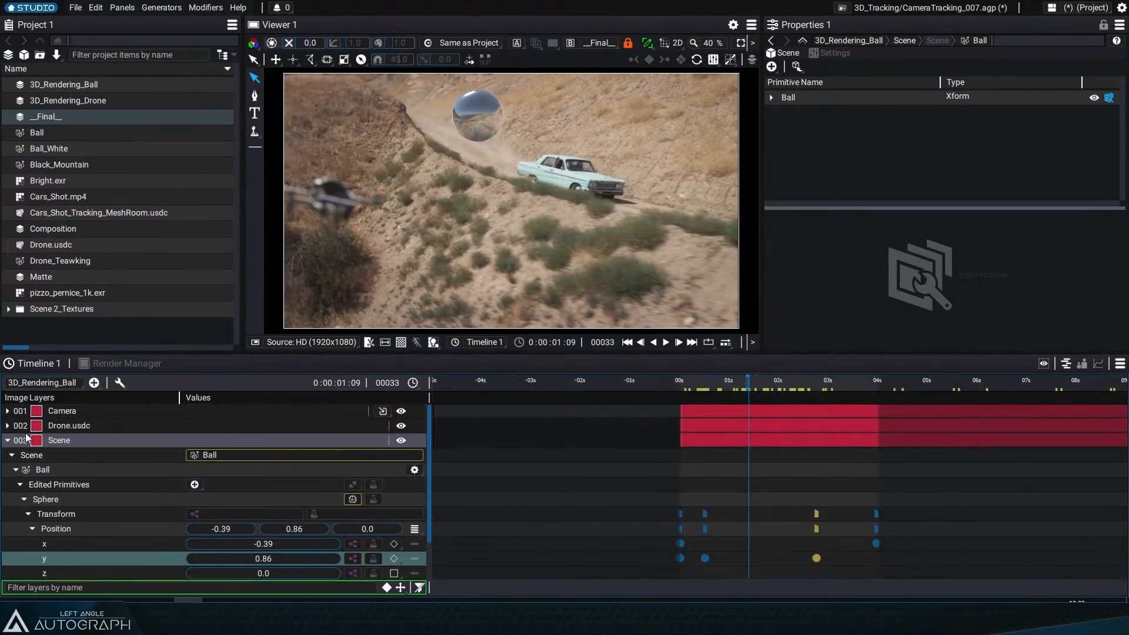
click(5, 442)
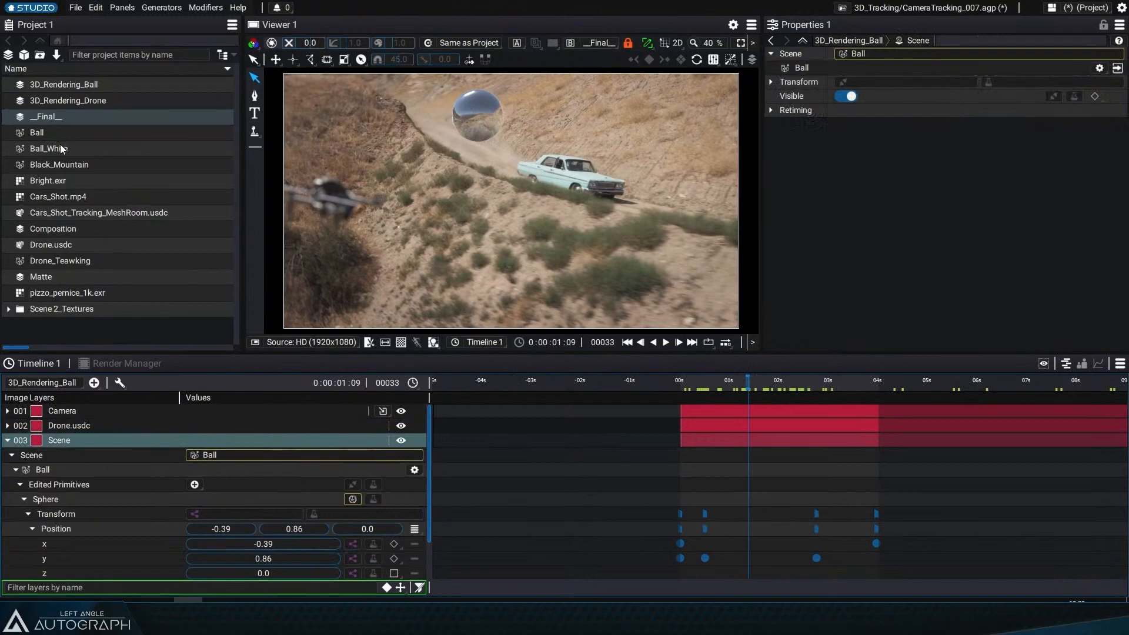
click(41, 382)
click(76, 443)
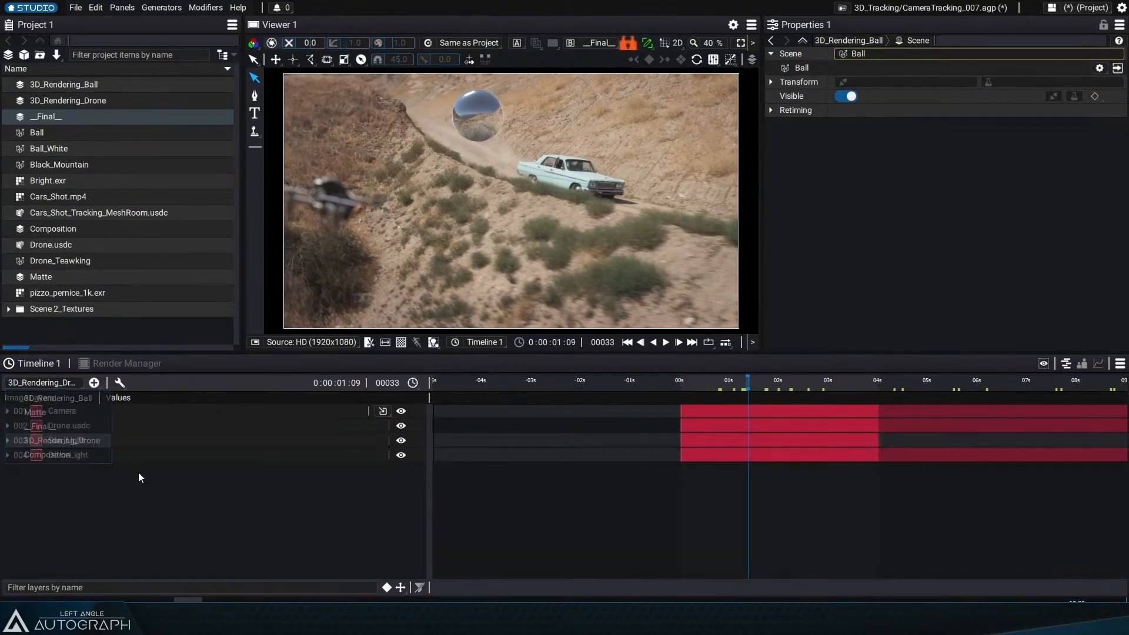
drag(713, 379, 719, 379)
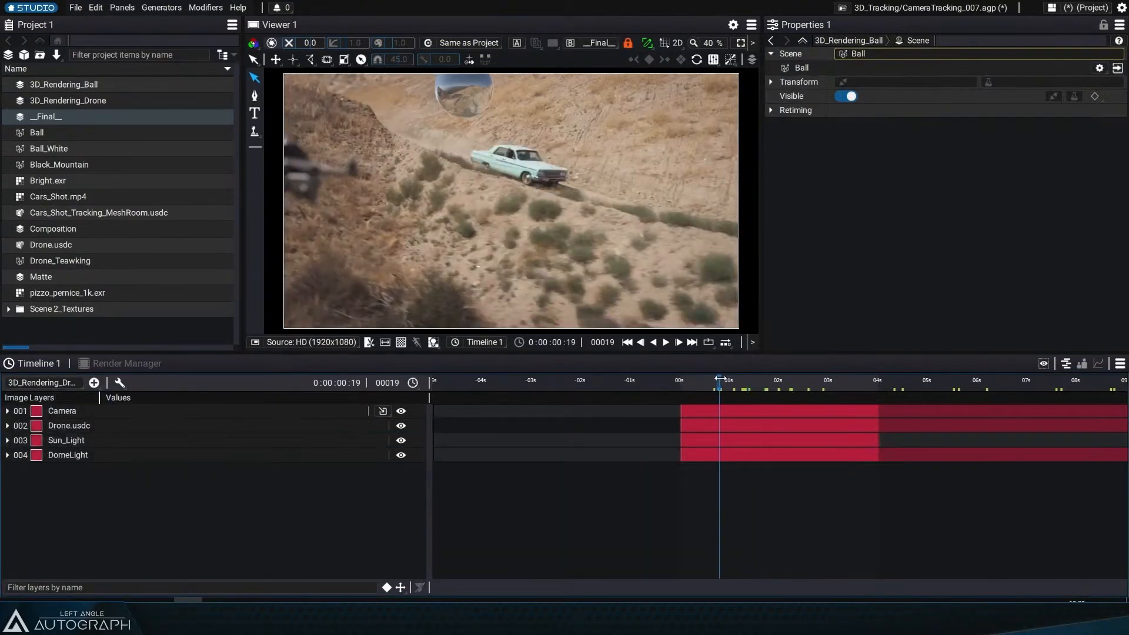
click(628, 43)
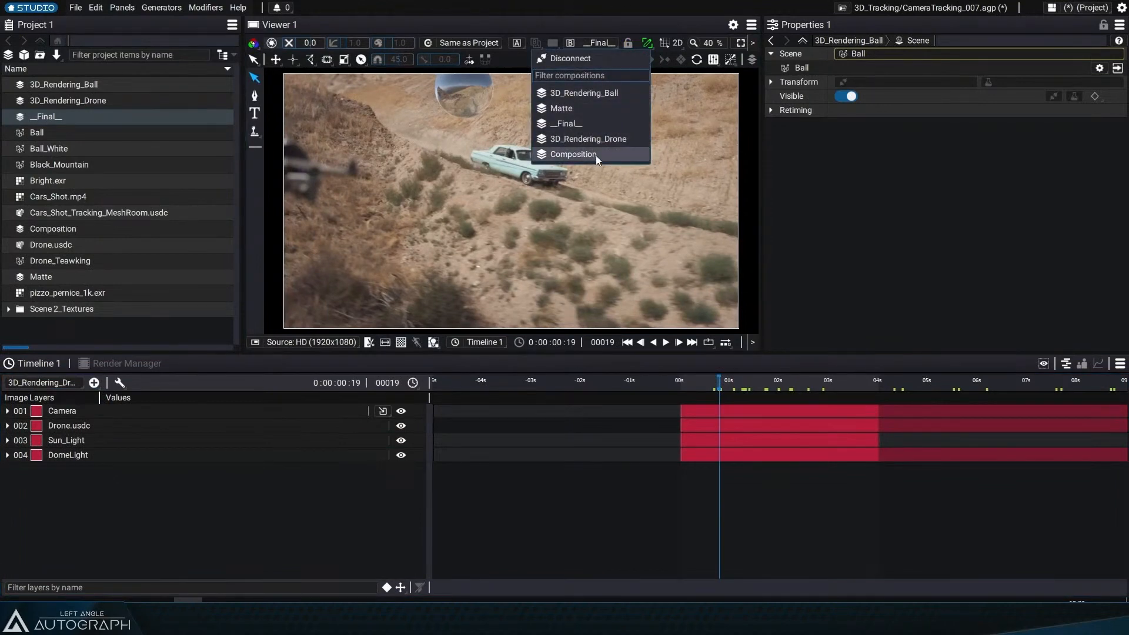
click(588, 139)
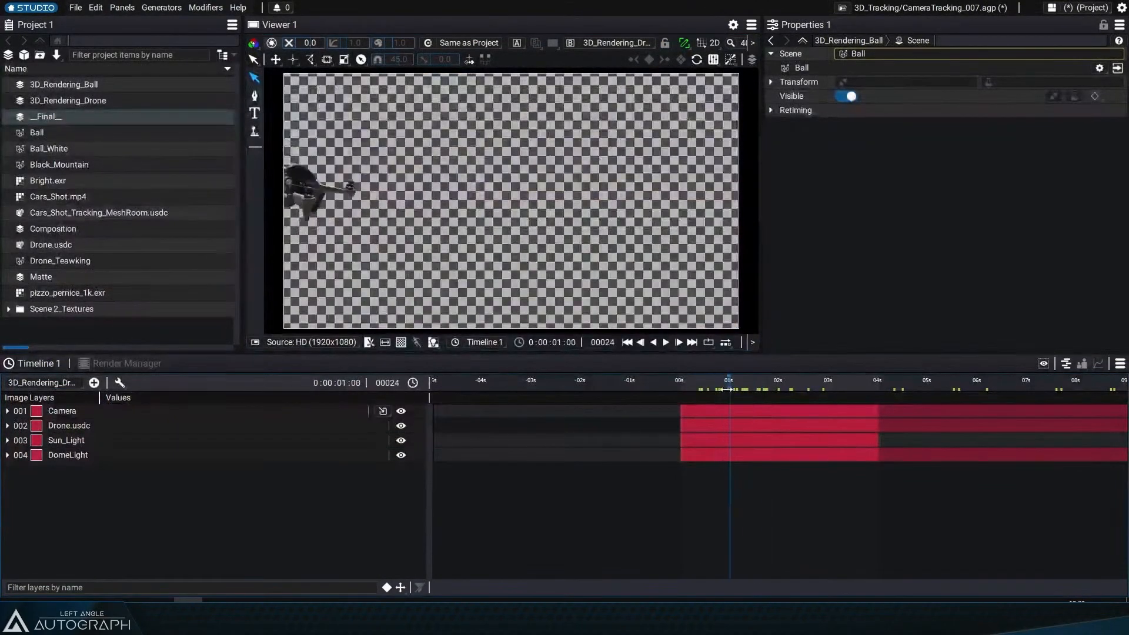
drag(717, 380, 682, 390)
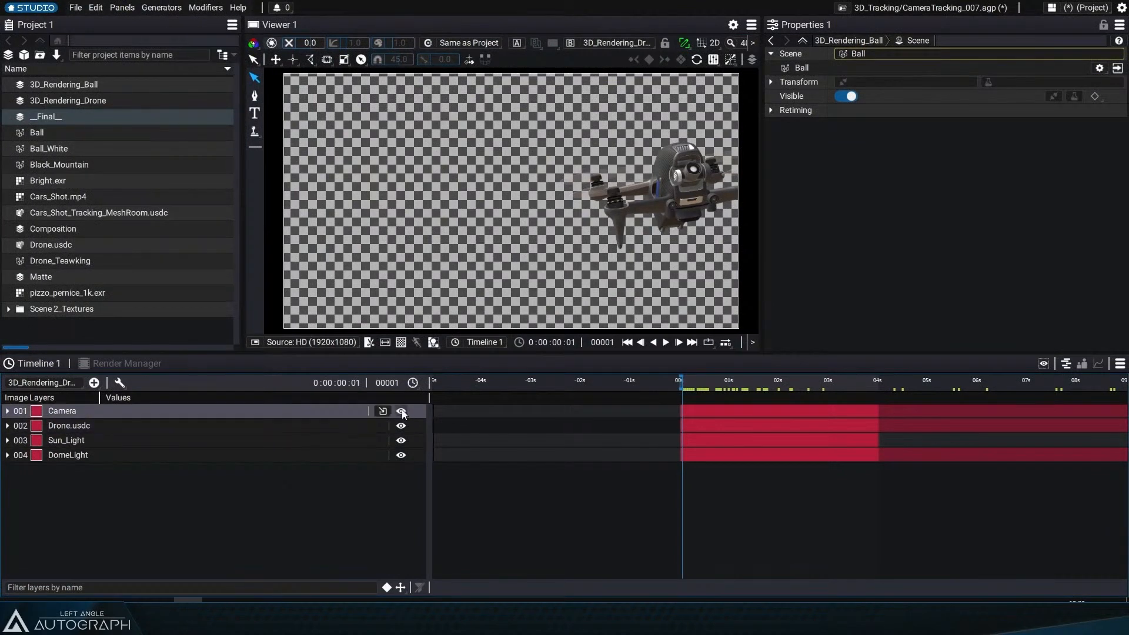
Step: Inspect the Camera layer's camera source from Cars_Shot_Tracking_MeshRoom.usdc and scrub the drone render
click(382, 413)
mouse_move(385, 426)
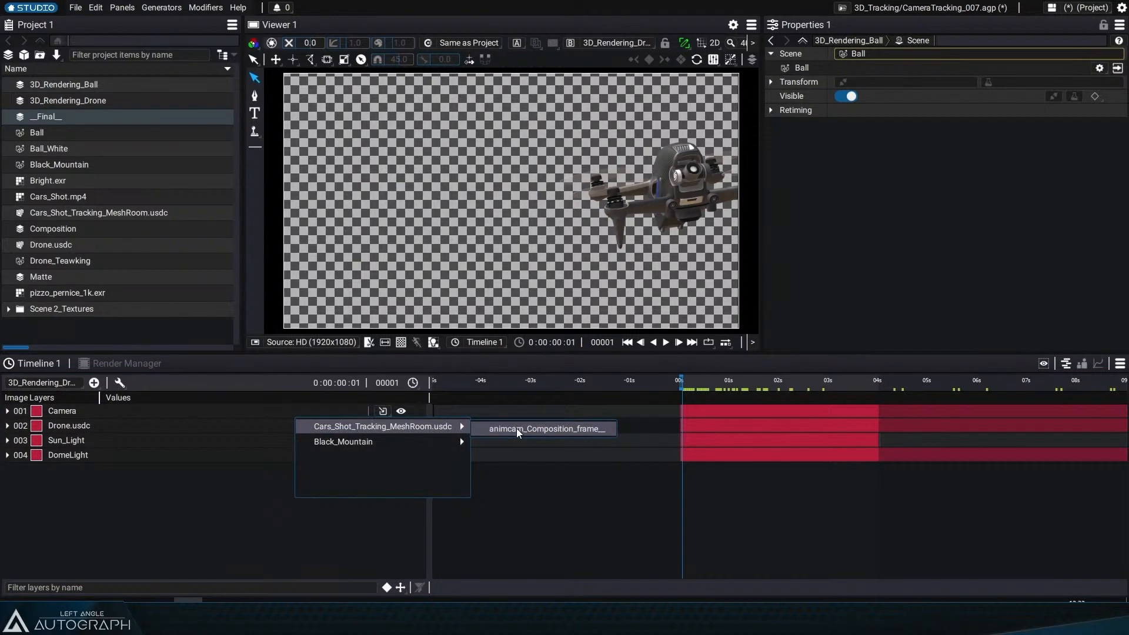
click(54, 213)
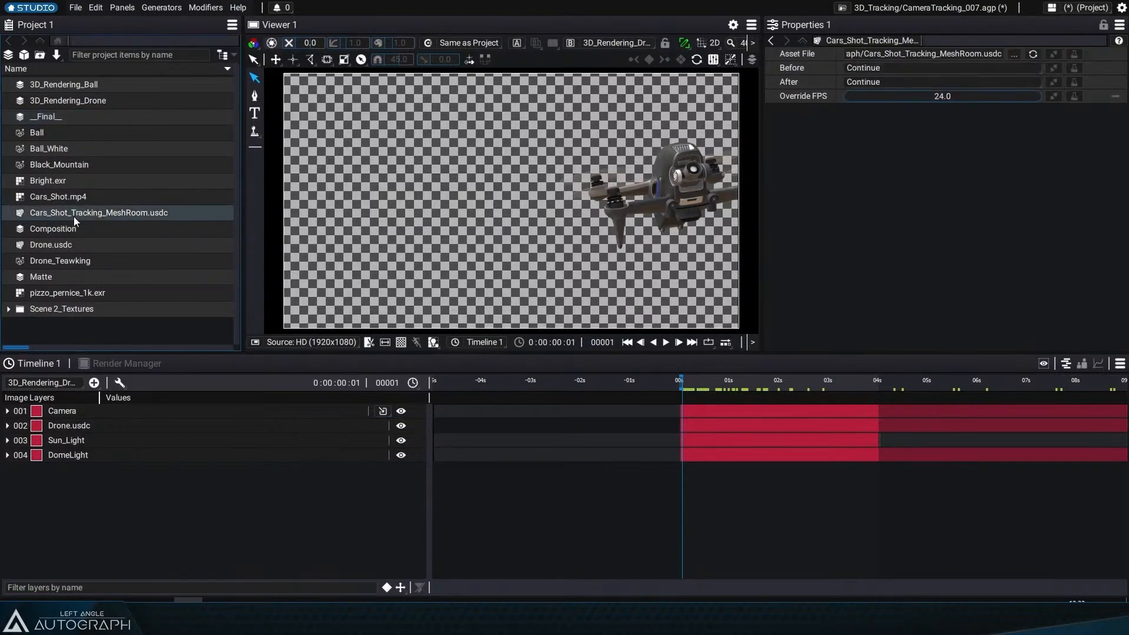
drag(691, 385, 750, 397)
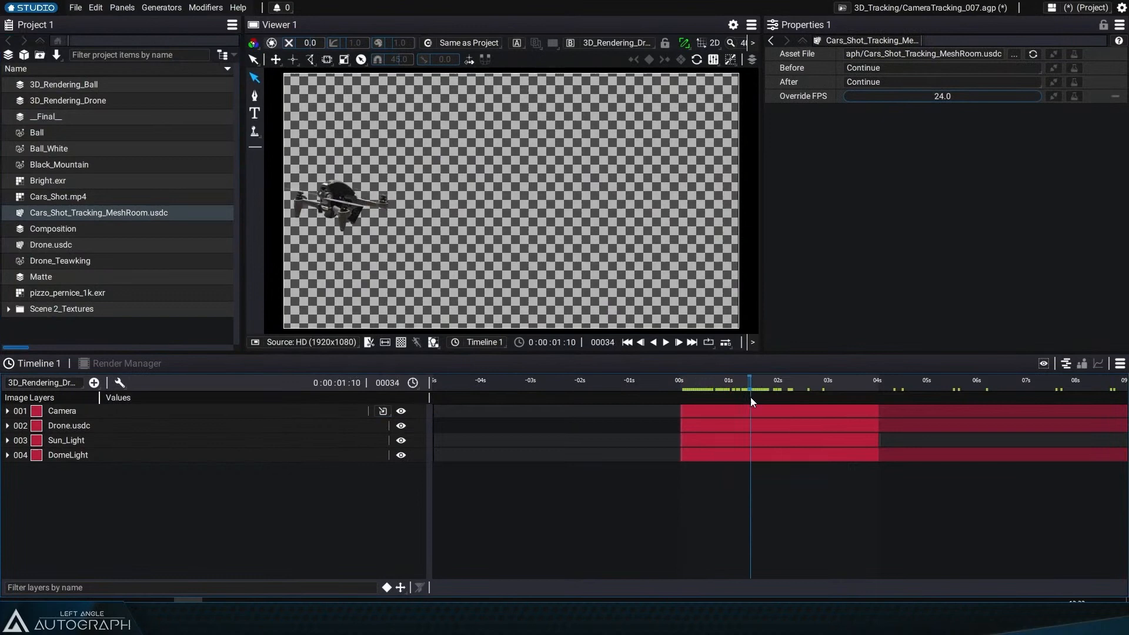
Step: Review the Drone.usdc layer's animated position and rotation channels over the timeline
click(72, 429)
key(u)
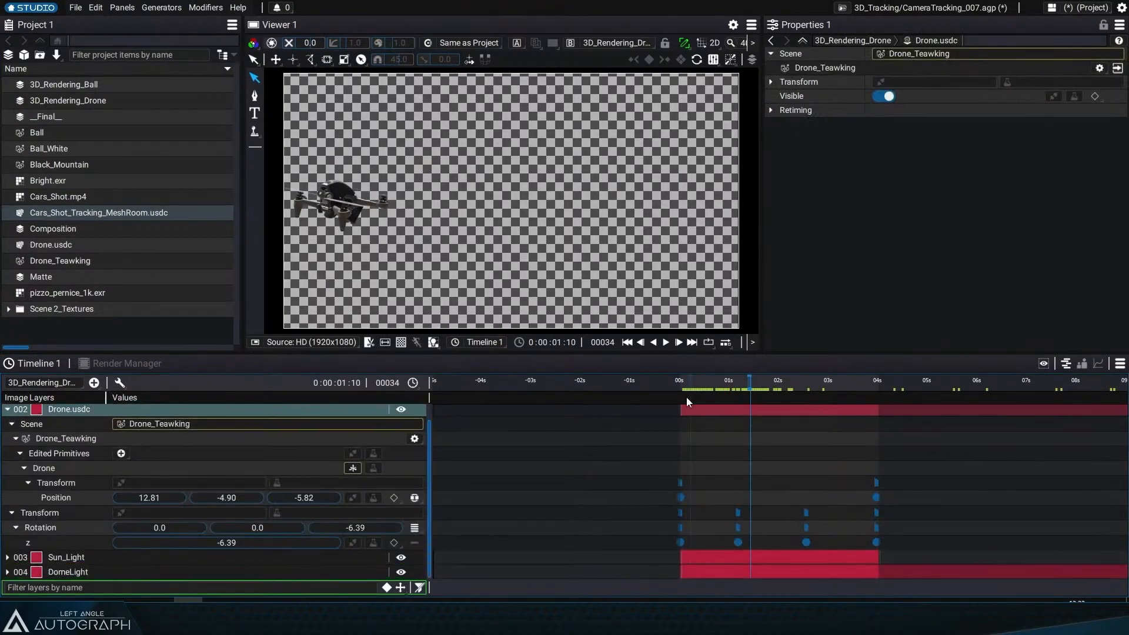
key(space)
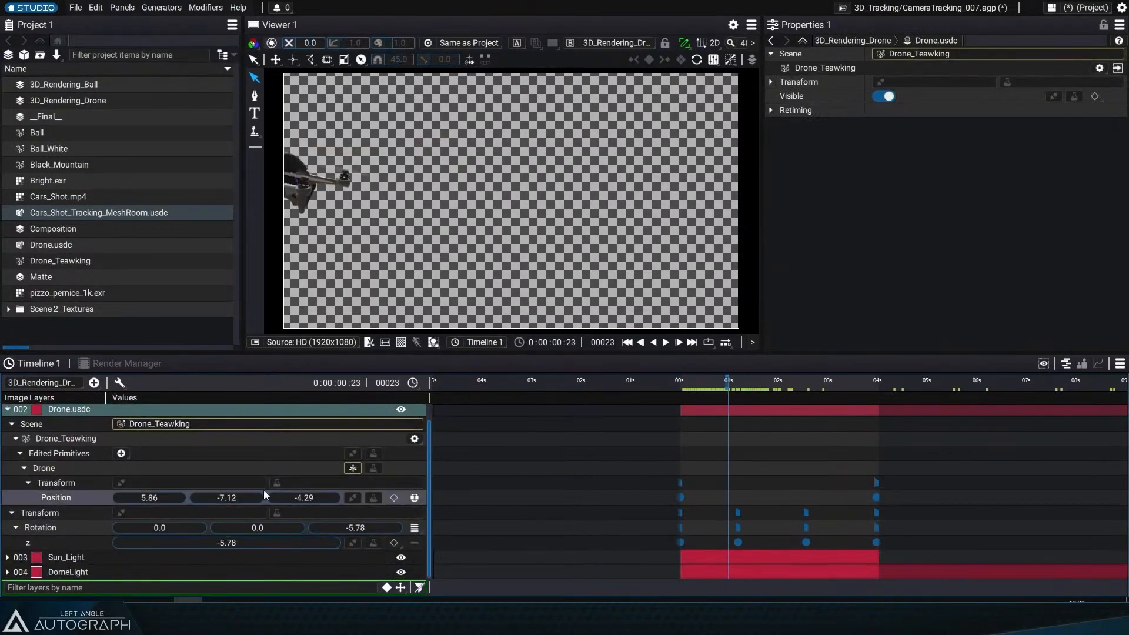
drag(702, 385, 878, 402)
drag(799, 400, 686, 411)
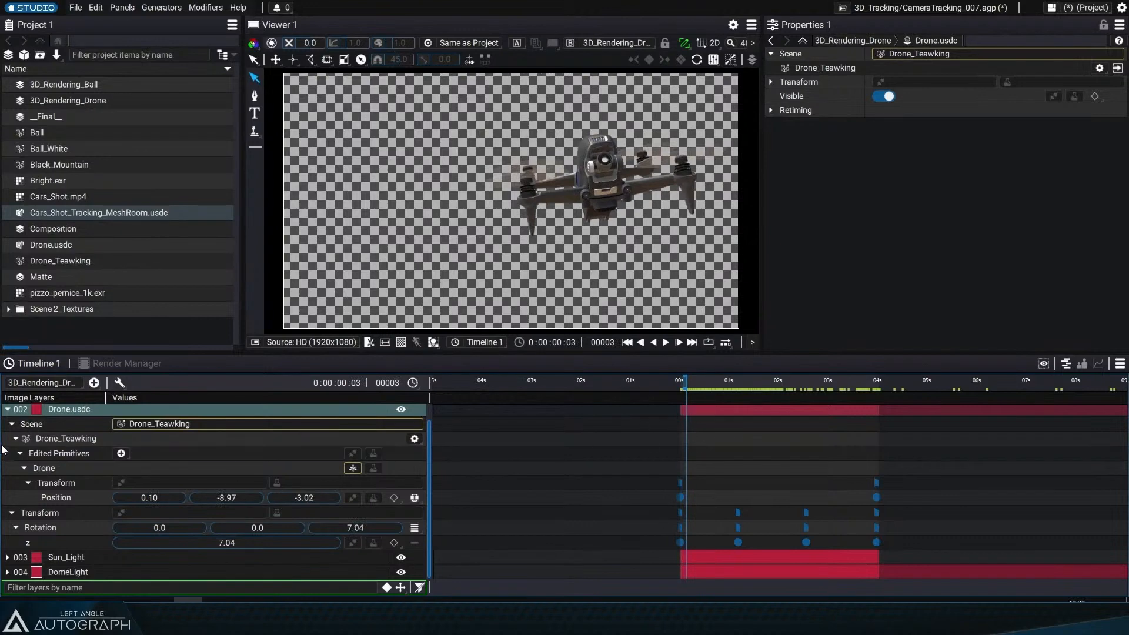
scroll(89, 446, up, 1)
click(8, 426)
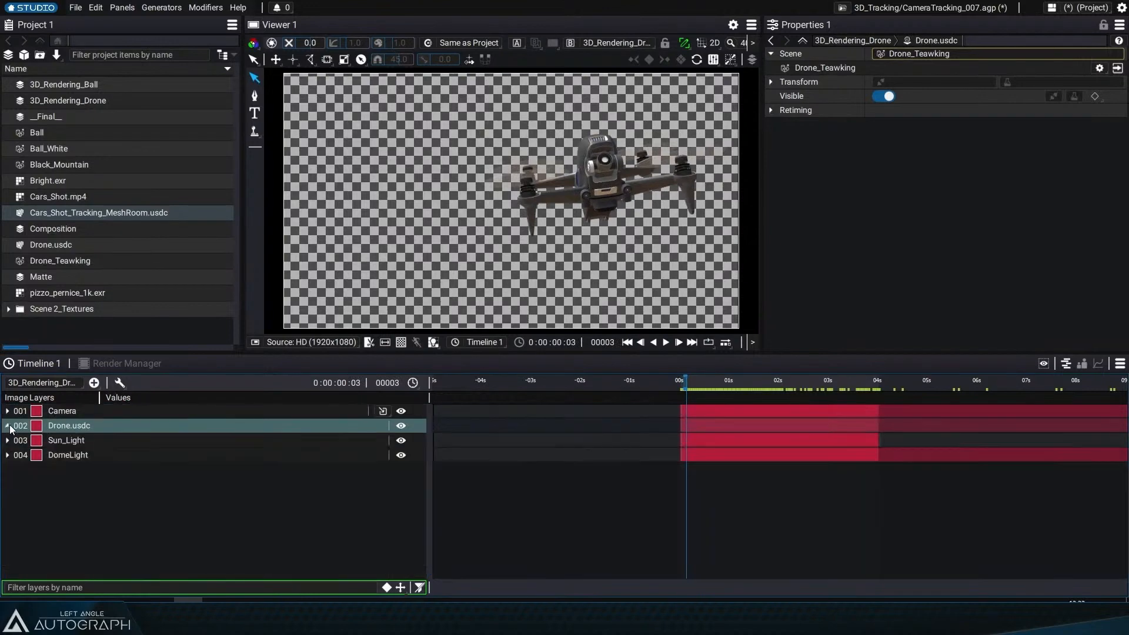
Step: Open the __Final__ composition and solo the 3D_Rendering_Drone layer
double_click(49, 118)
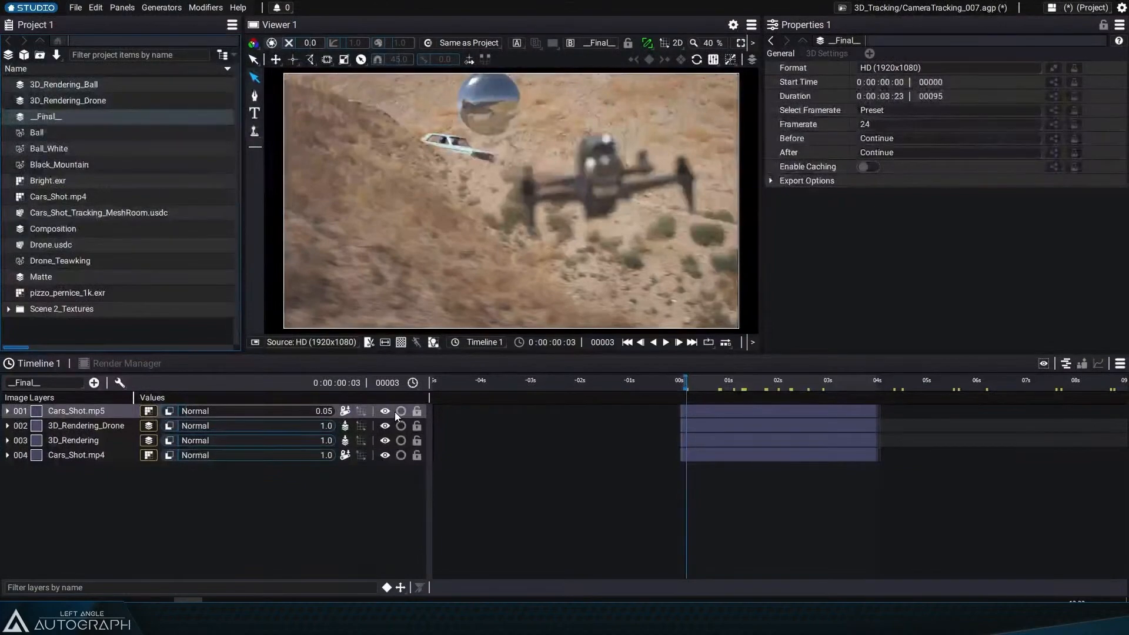
click(401, 411)
click(401, 410)
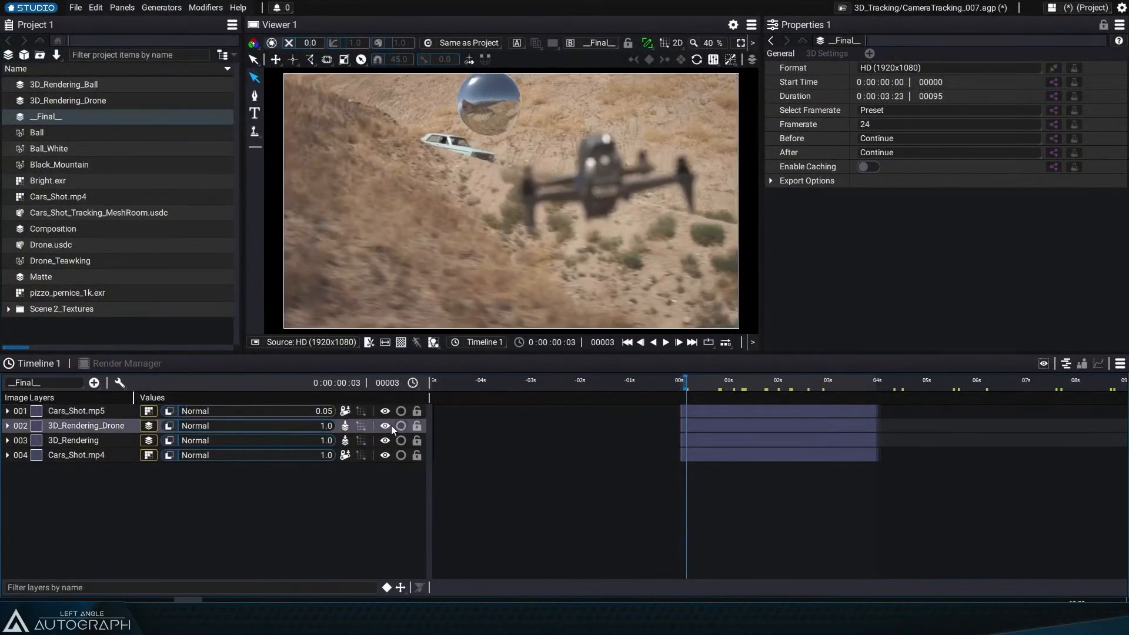
click(401, 425)
mouse_move(692, 381)
mouse_down()
mouse_move(708, 383)
mouse_move(698, 382)
mouse_up()
Step: Toggle the 3D_Rendering_Drone layer's Defocus modifier off and on, and disable its Light-Wrap modifier
click(70, 426)
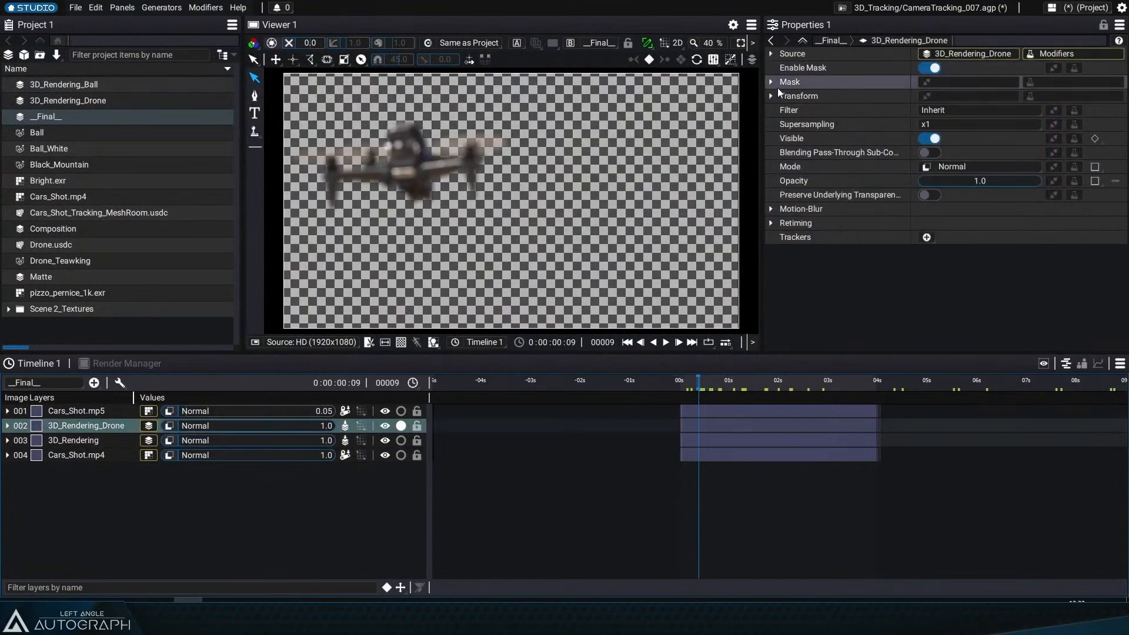
click(770, 54)
click(775, 137)
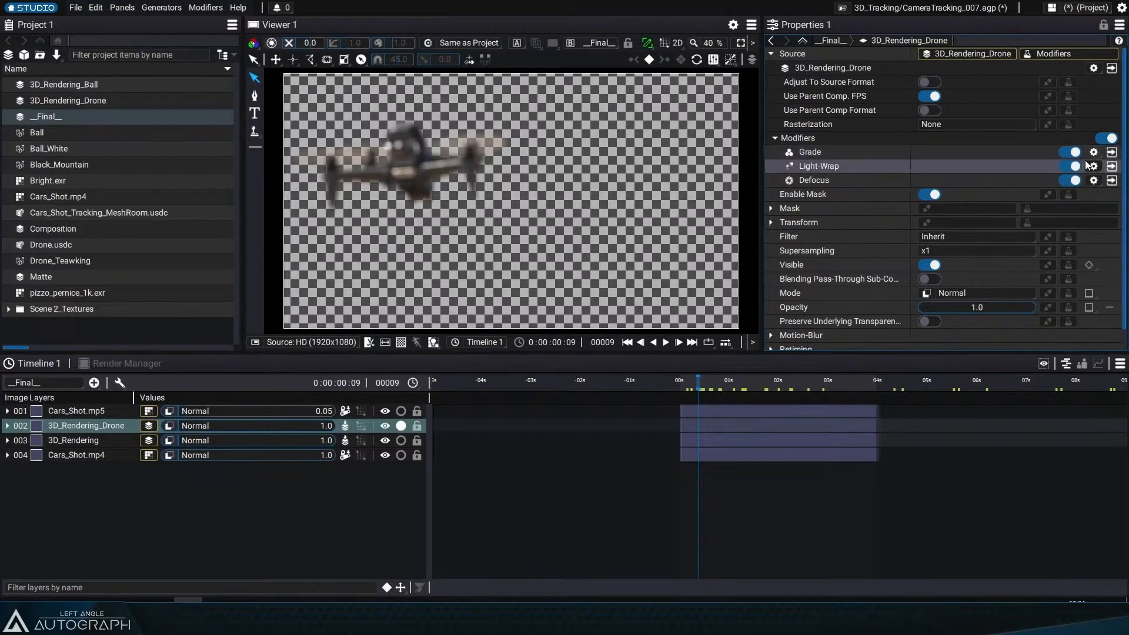
click(1071, 180)
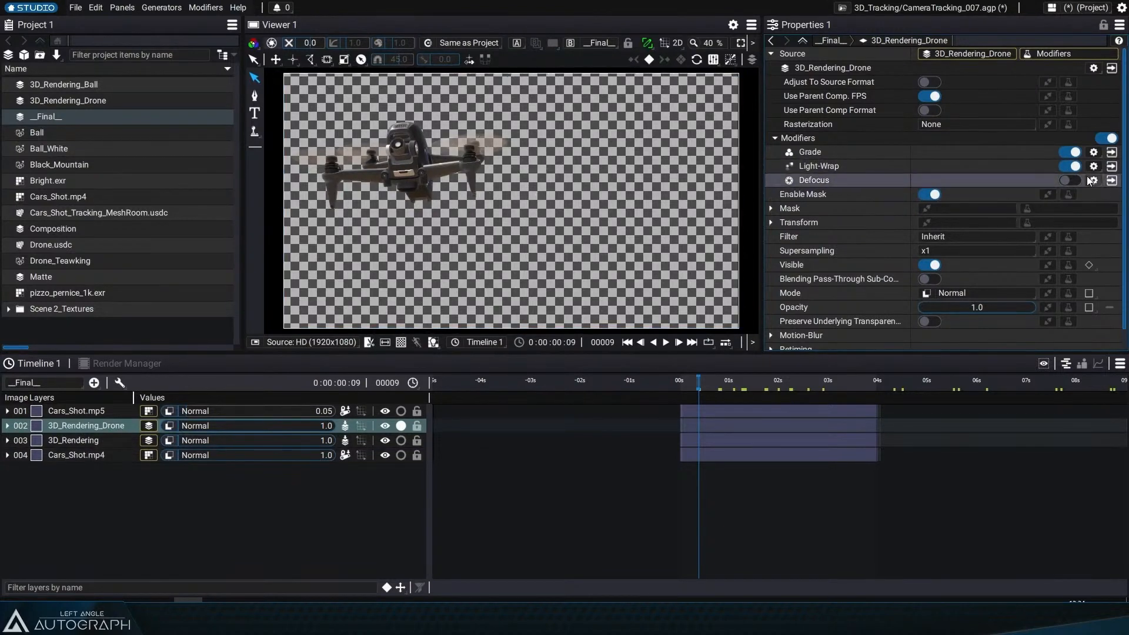
click(1067, 179)
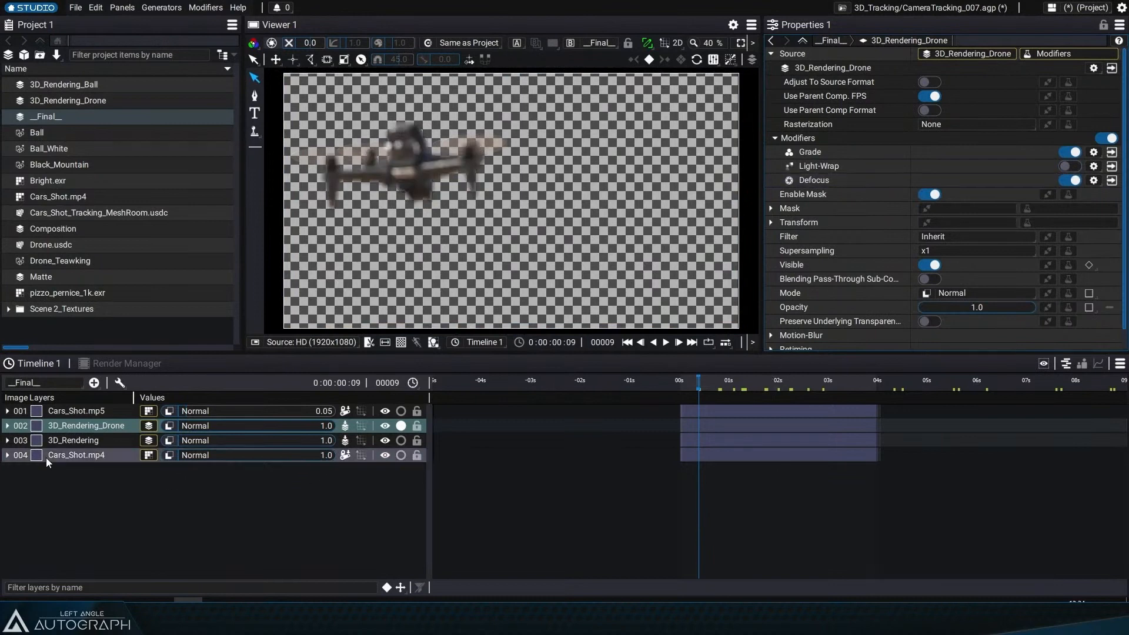
Step: Inspect the drone layer's animated Grade modifier values, then turn its solo off and return to the first frame
click(386, 587)
mouse_move(702, 381)
mouse_down()
mouse_move(876, 395)
mouse_move(695, 392)
mouse_up()
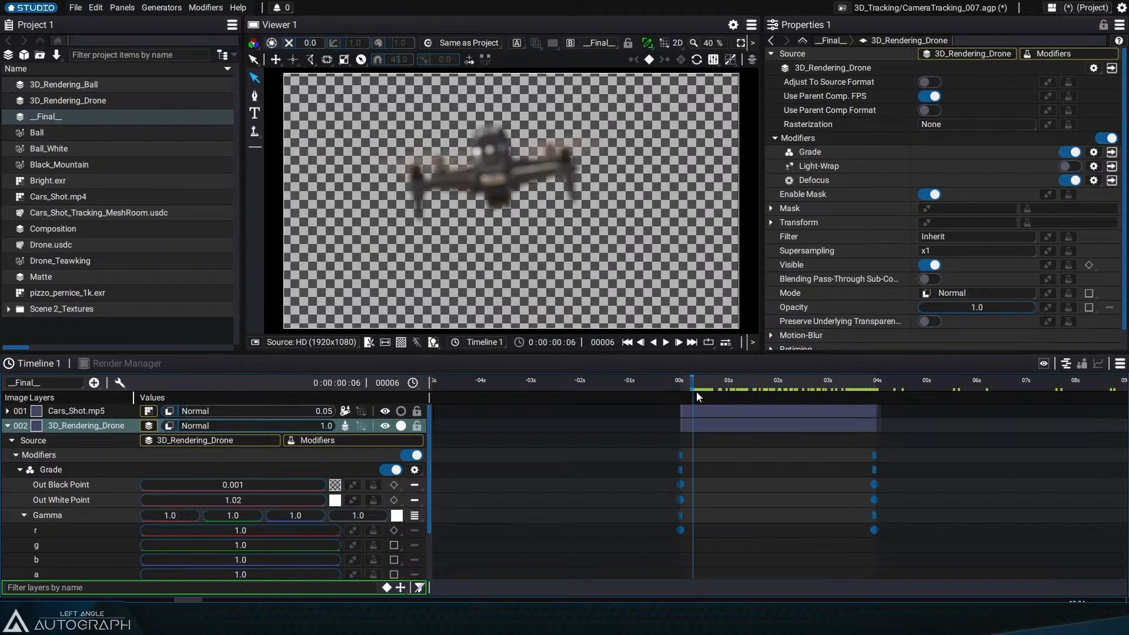
click(8, 425)
click(399, 427)
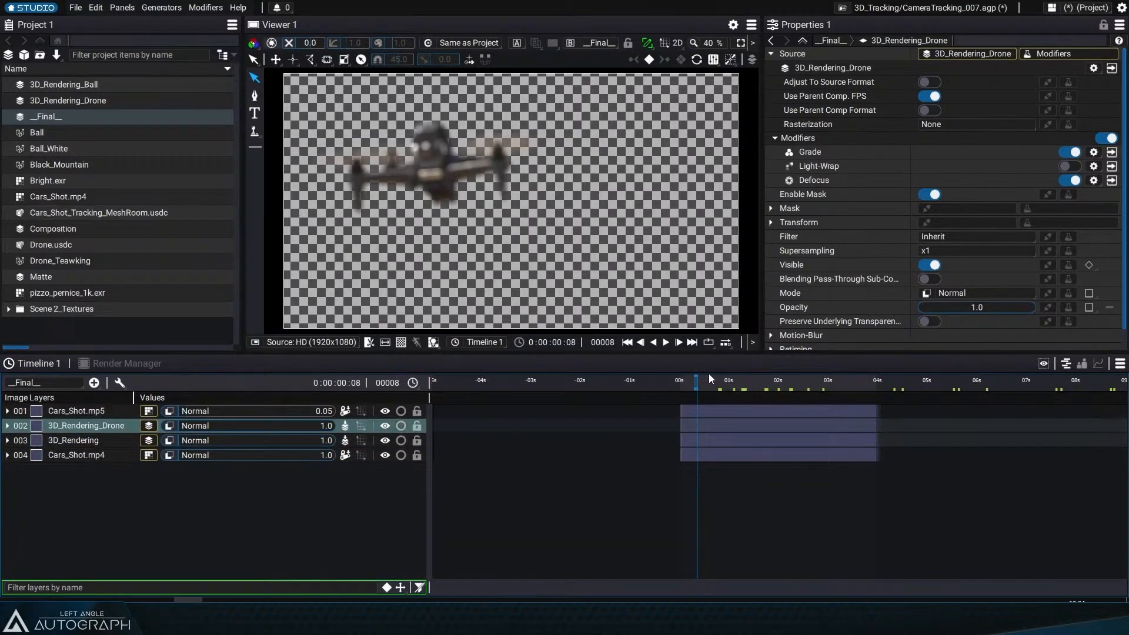
drag(710, 385, 743, 391)
click(639, 343)
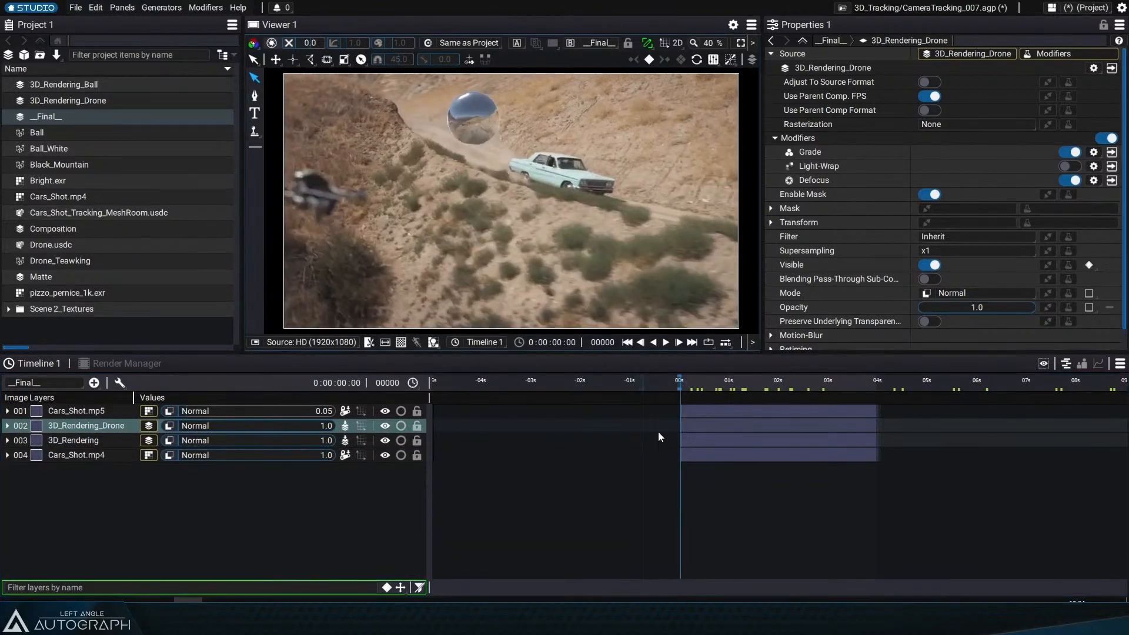